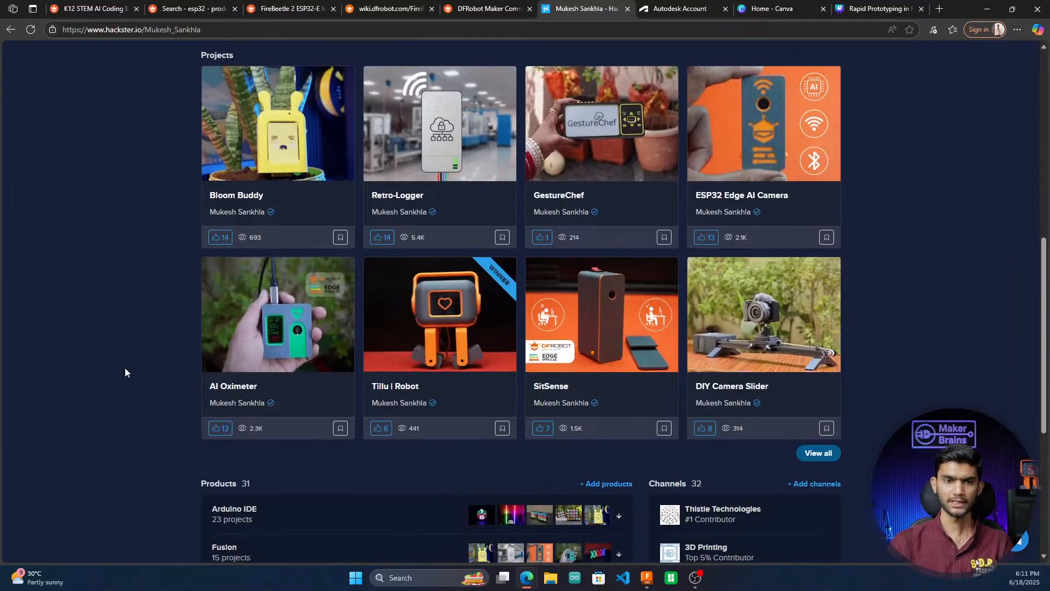
scroll(128, 360, up, 3)
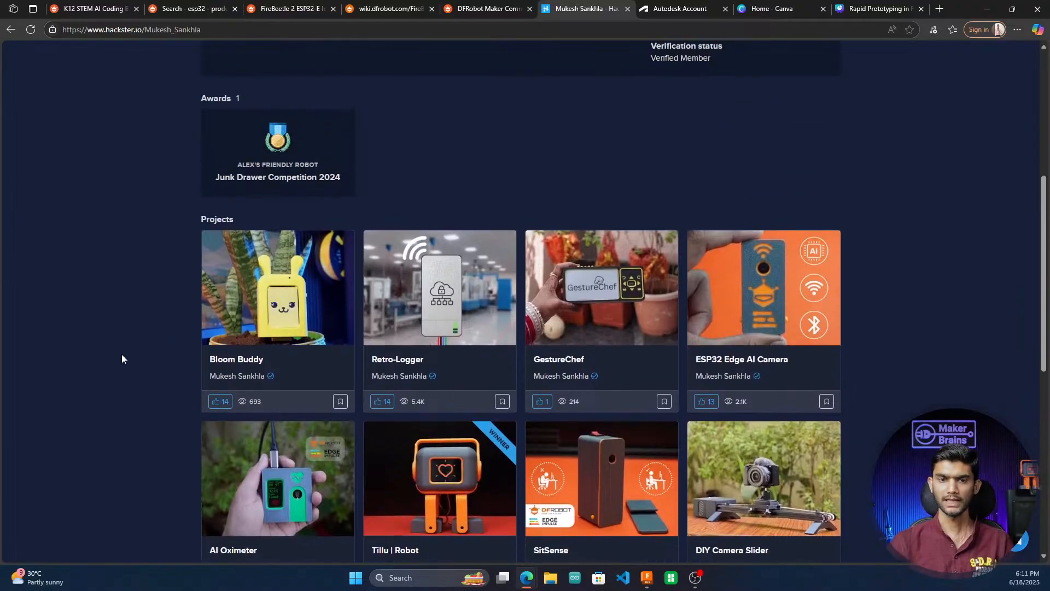
scroll(121, 312, down, 2)
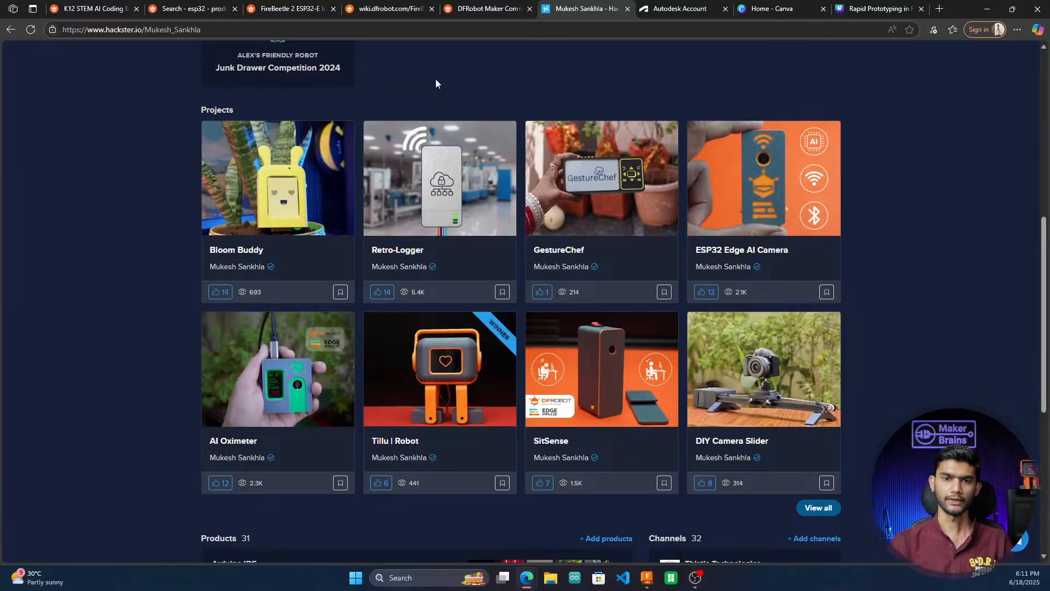
Step: Search the web for "fusion 360 download" in a new tab and open the Autodesk Fusion result
click(940, 9)
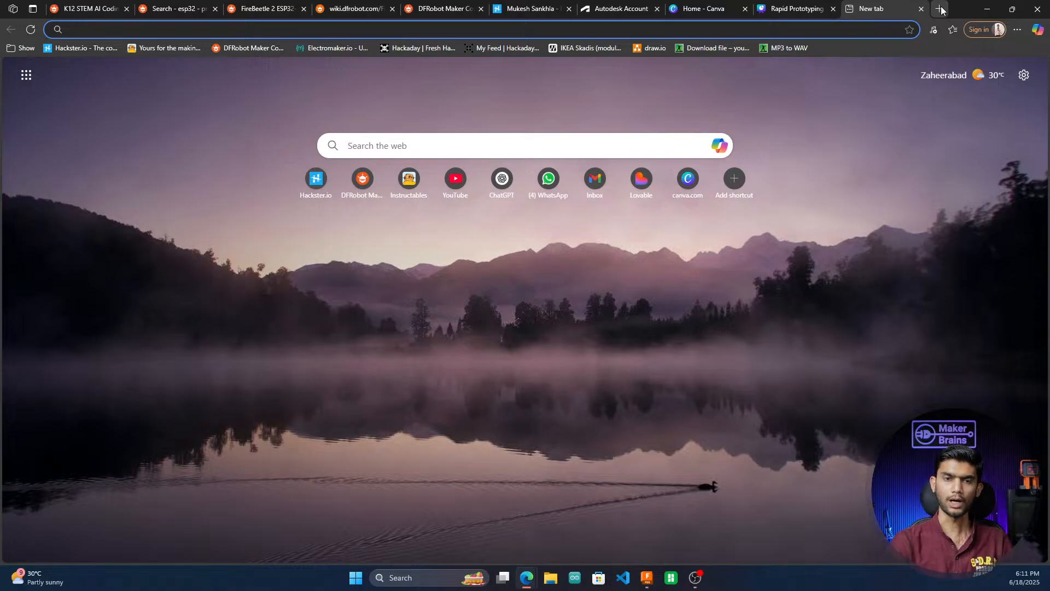
text(Fusion)
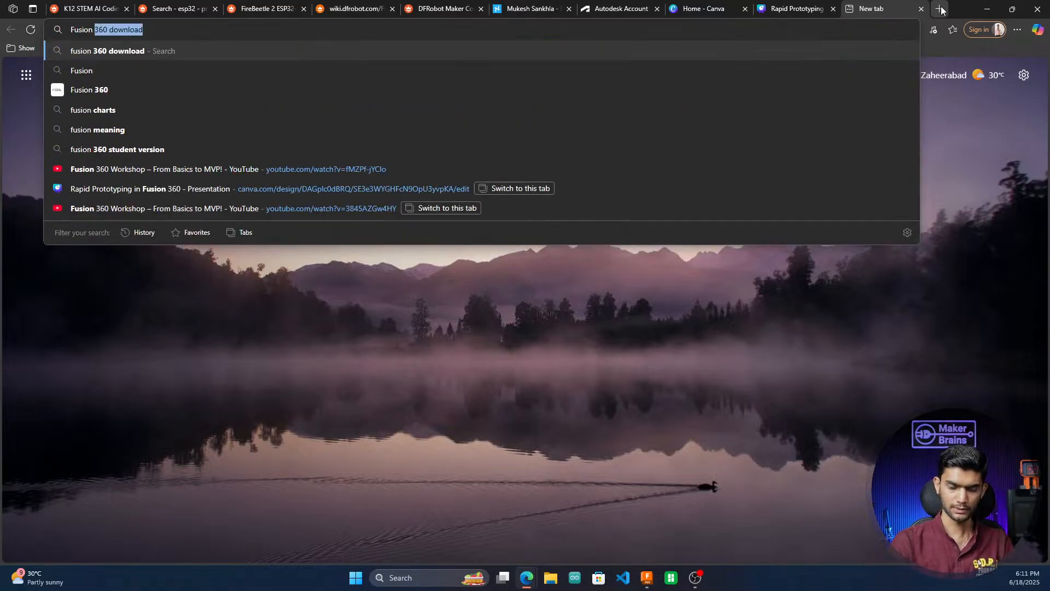
key(Return)
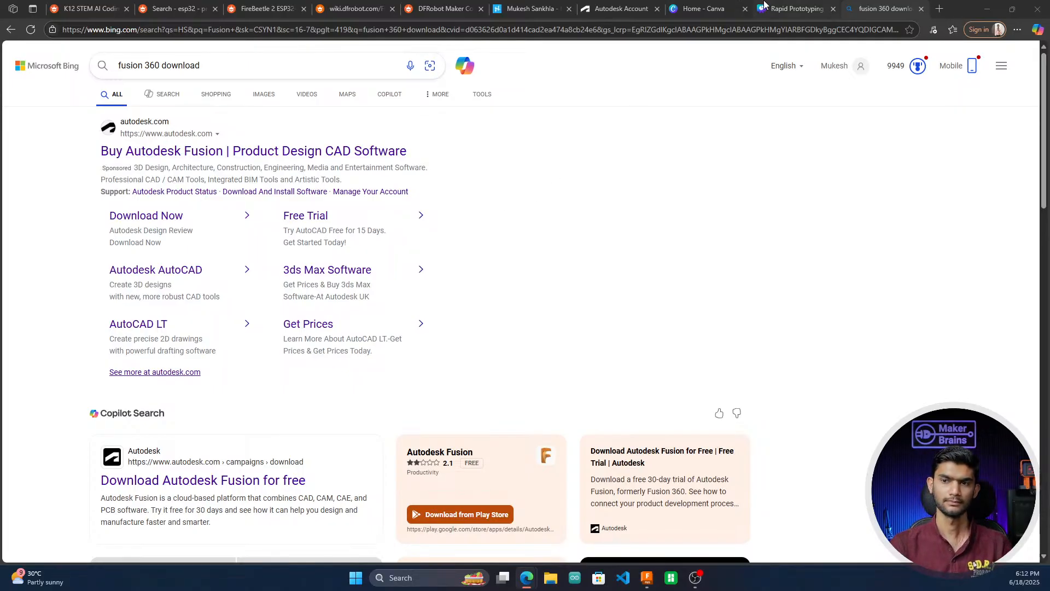
click(261, 154)
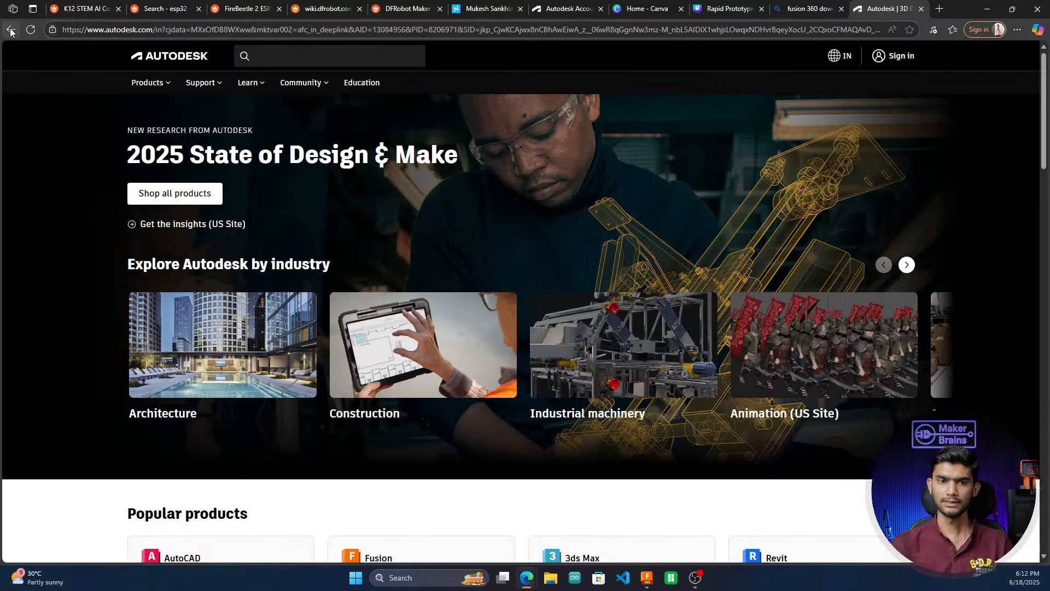
Step: Look over the popular products on the Autodesk home page and the options of the signed-in account
scroll(92, 385, down, 4)
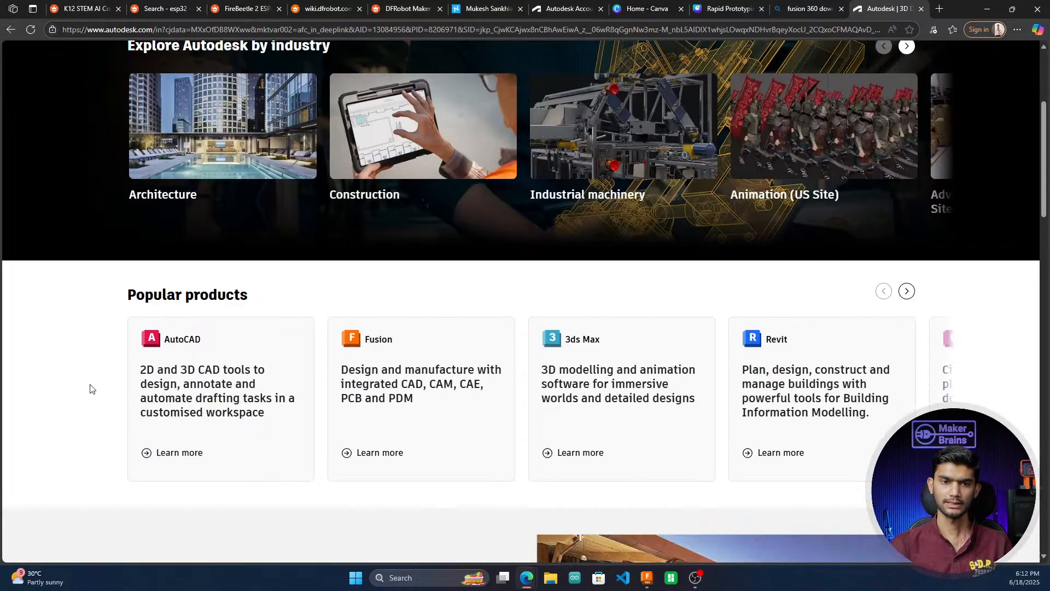
scroll(92, 386, down, 3)
scroll(145, 385, up, 6)
scroll(144, 385, up, 1)
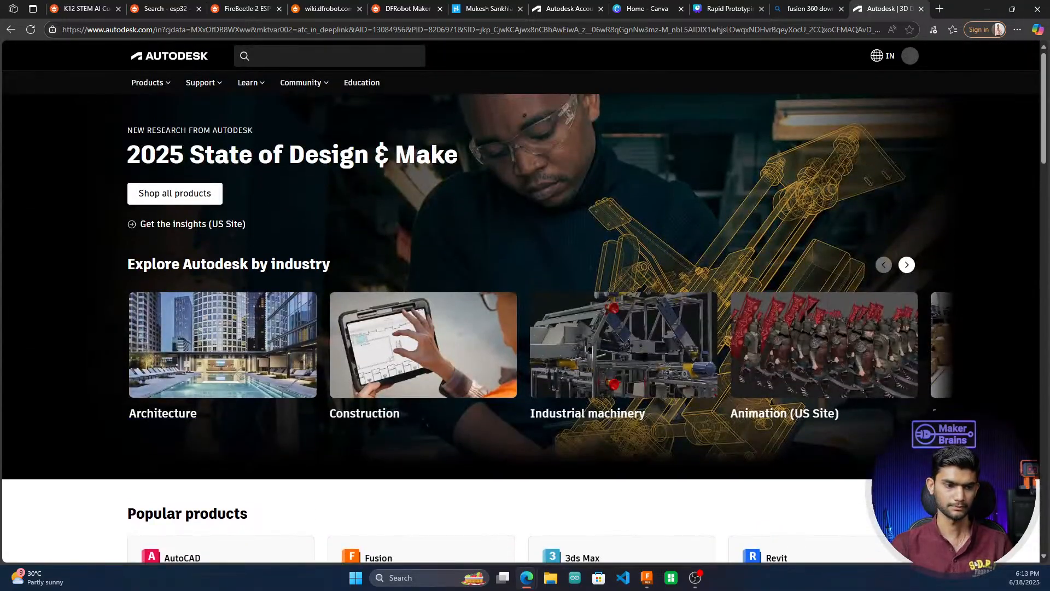
click(907, 55)
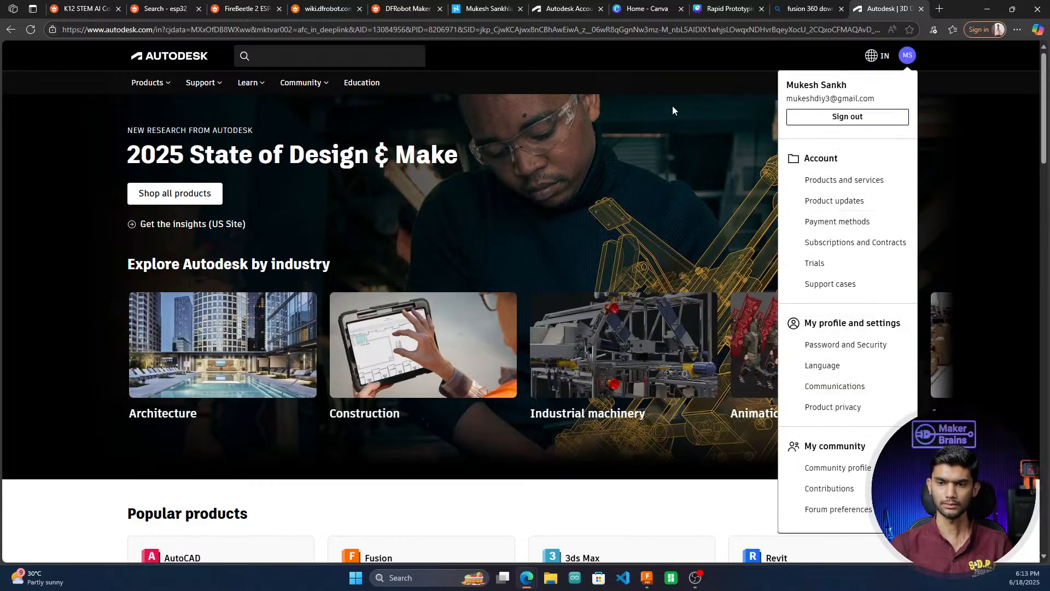
click(694, 65)
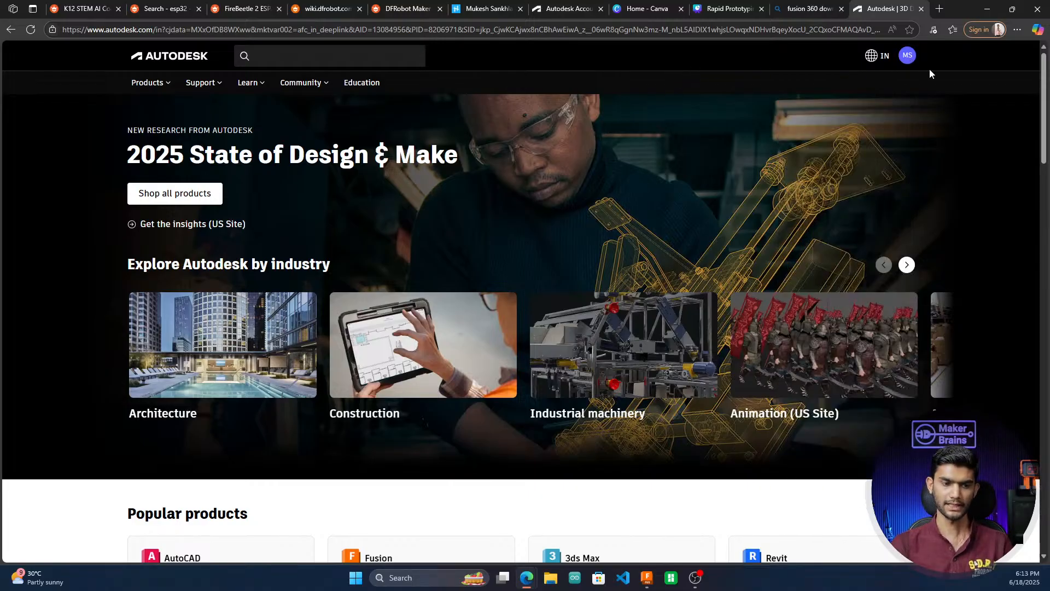
Step: Go to the Products and Services page of the signed-in Autodesk account
scroll(352, 300, down, 4)
scroll(320, 360, up, 4)
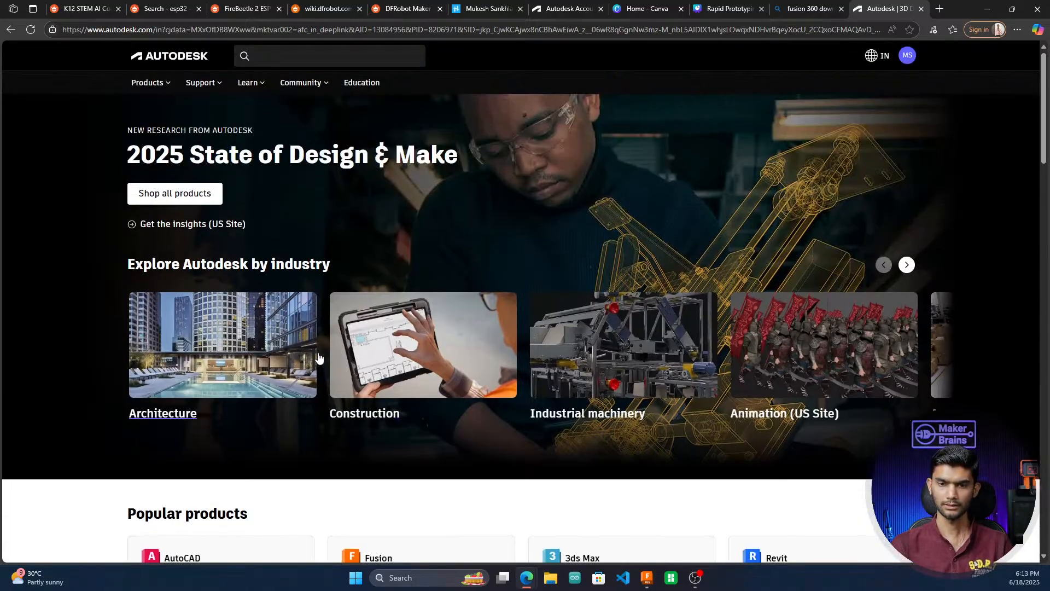
scroll(322, 359, down, 5)
scroll(438, 378, up, 5)
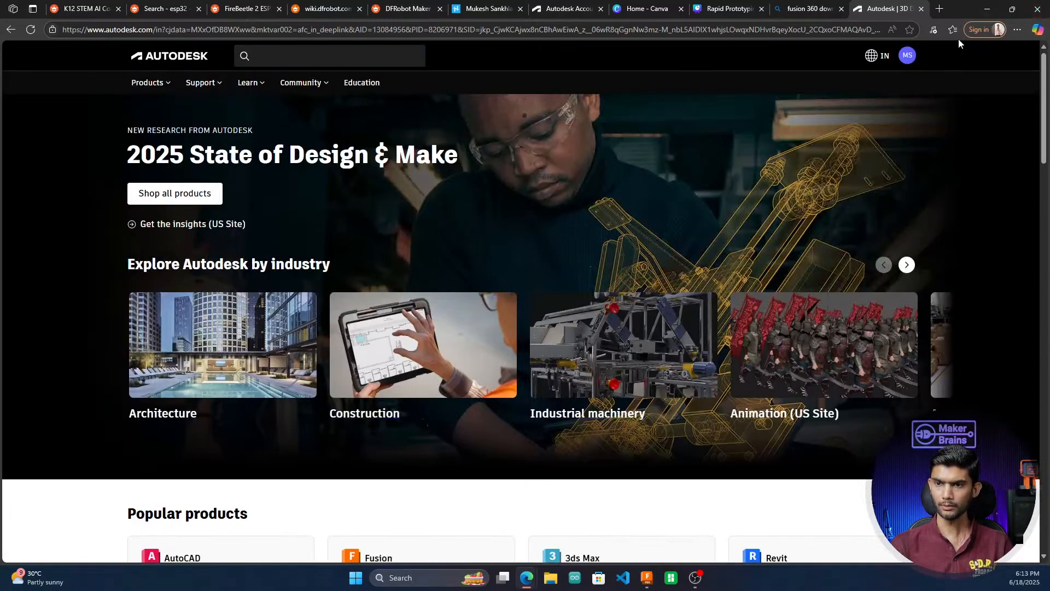
click(908, 55)
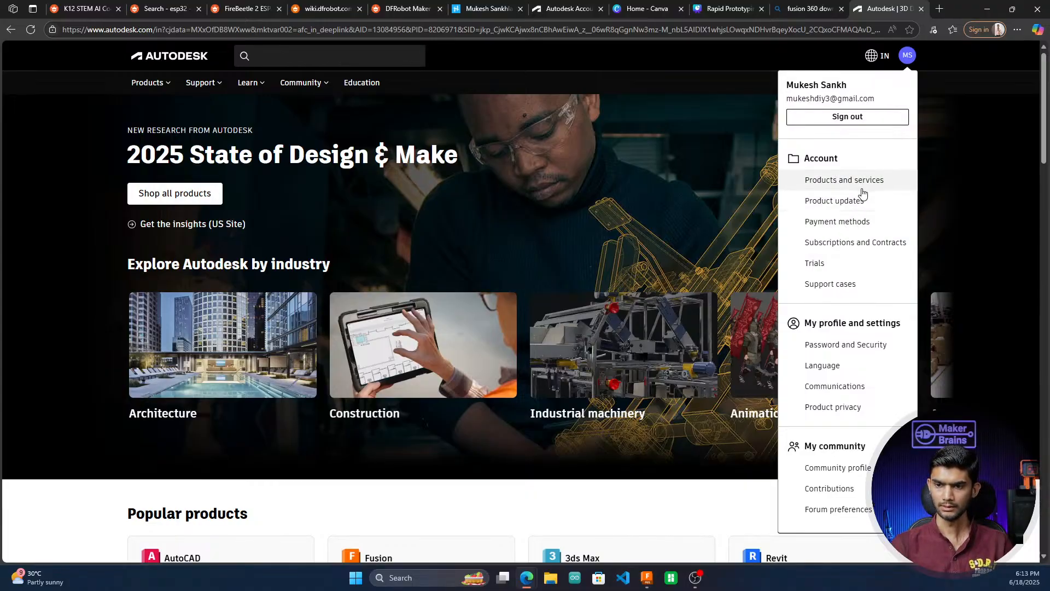
click(861, 187)
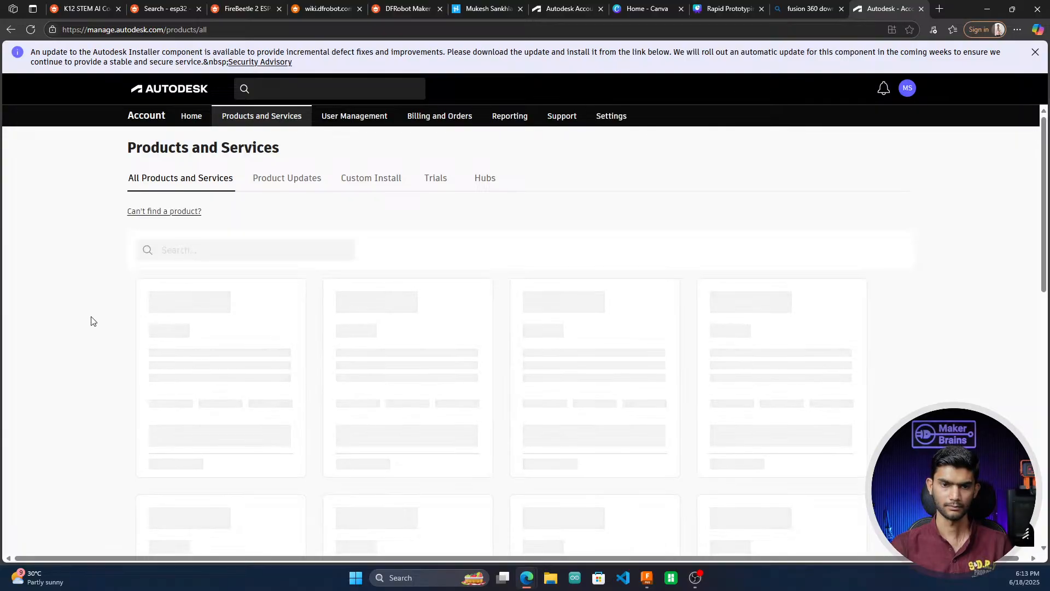
Step: Review all products and Fusion extensions listed under the account's Products and Services
scroll(49, 351, down, 1)
scroll(49, 351, down, 2)
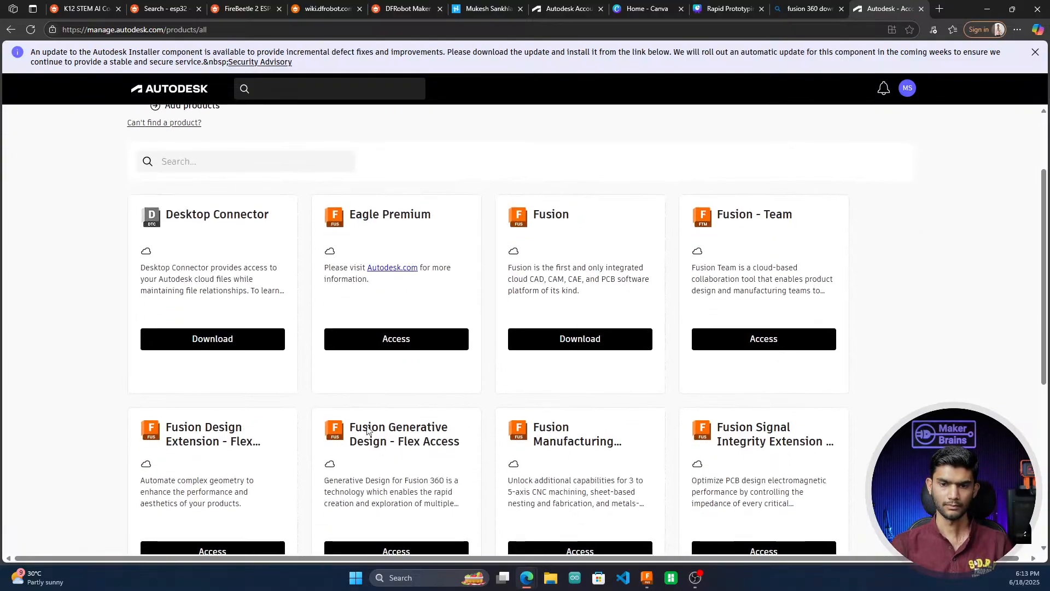
scroll(105, 404, up, 2)
scroll(108, 368, down, 3)
scroll(55, 360, down, 2)
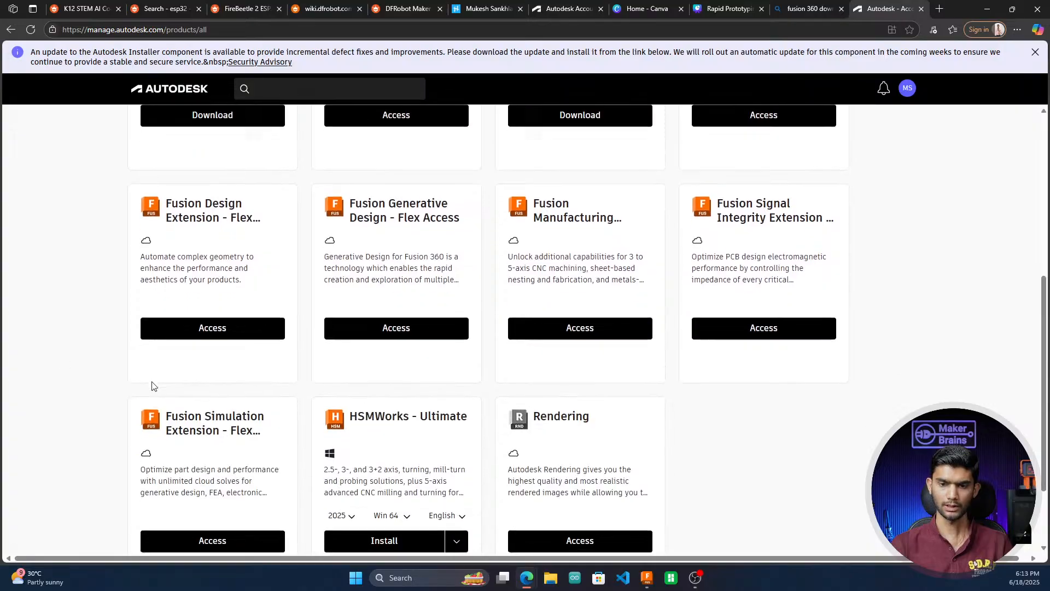
scroll(289, 432, up, 4)
scroll(77, 221, down, 4)
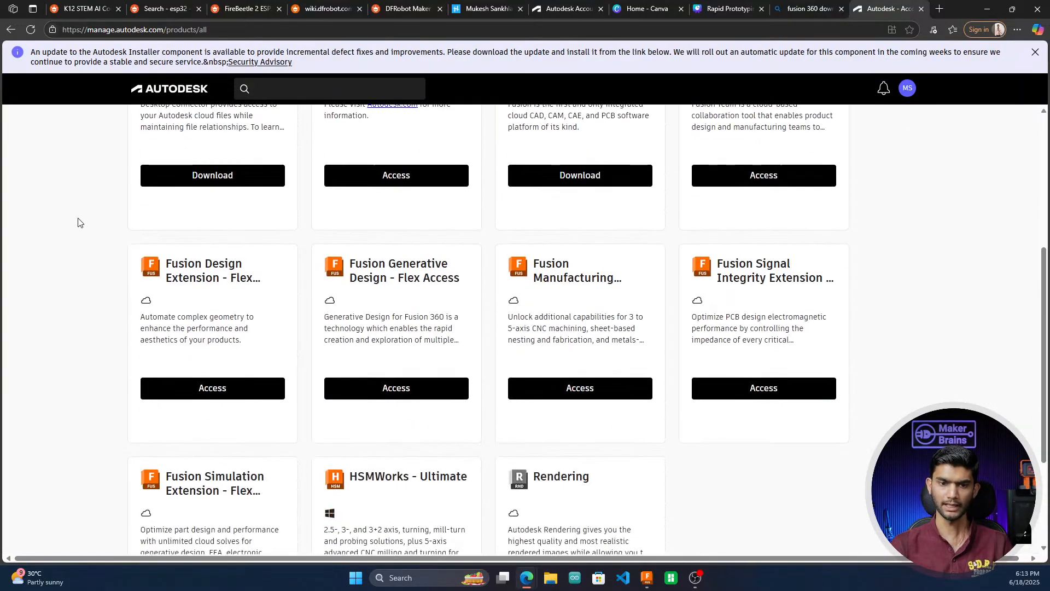
scroll(127, 375, up, 2)
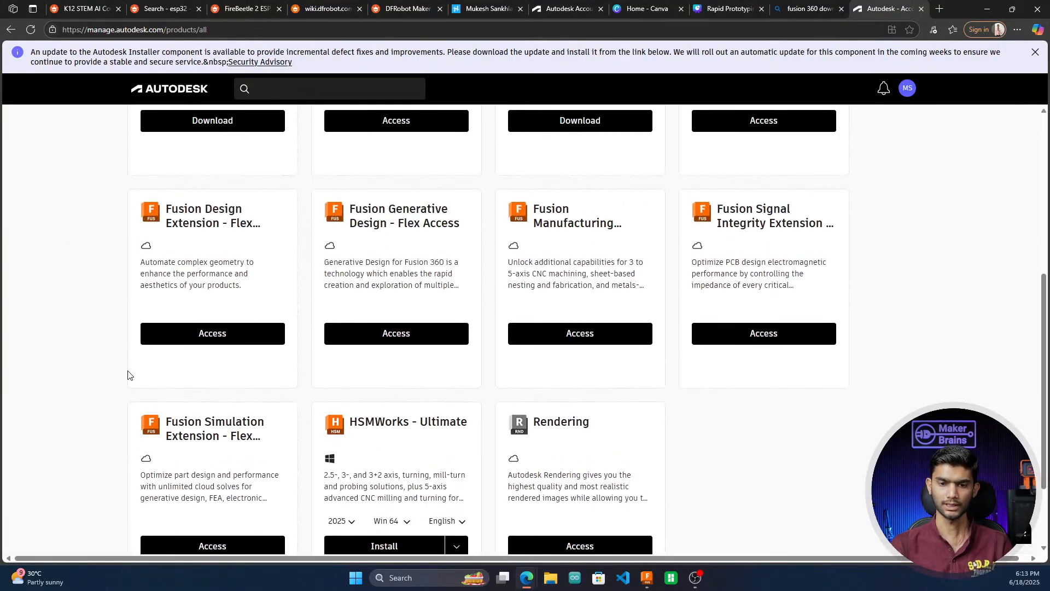
scroll(172, 317, up, 3)
scroll(169, 317, up, 3)
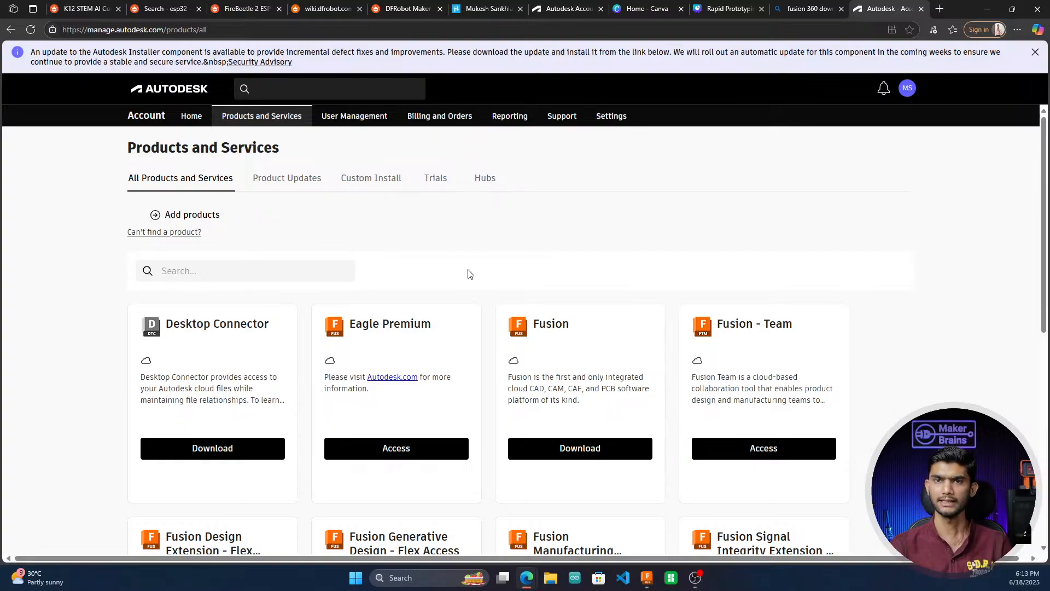
scroll(251, 370, down, 8)
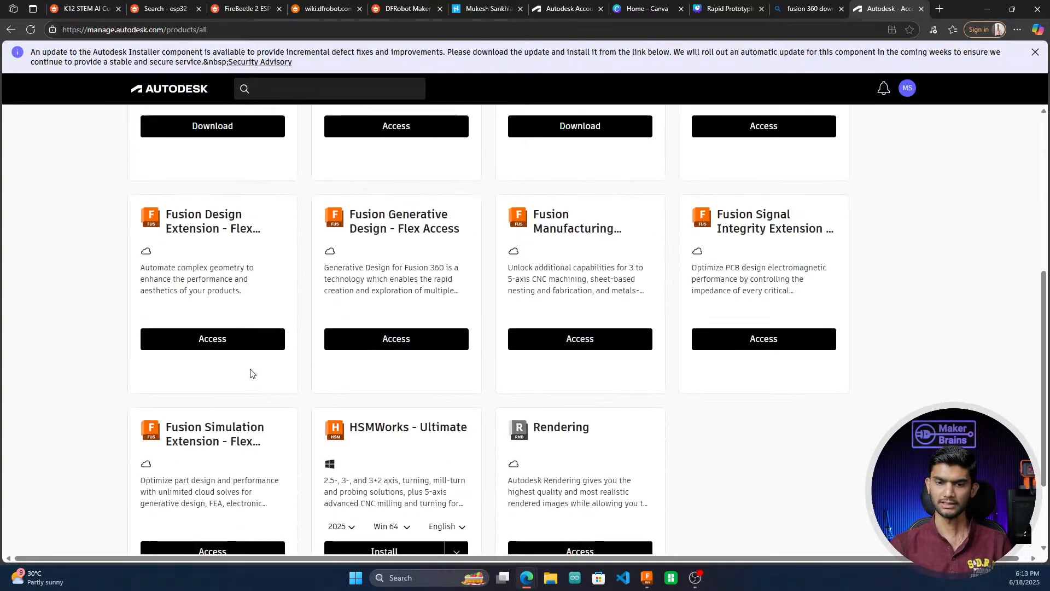
scroll(713, 382, up, 5)
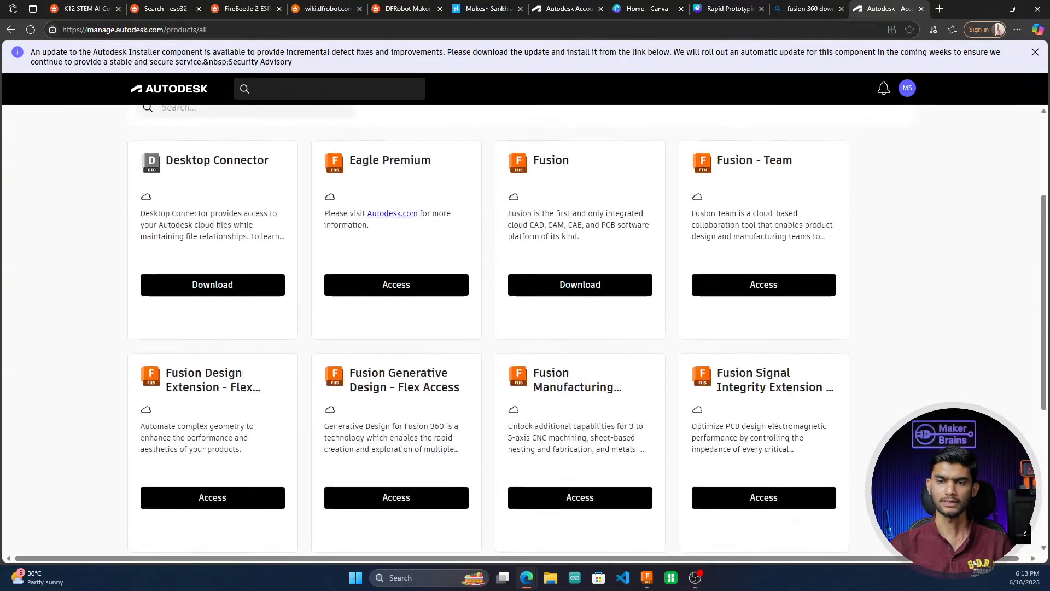
scroll(545, 289, up, 3)
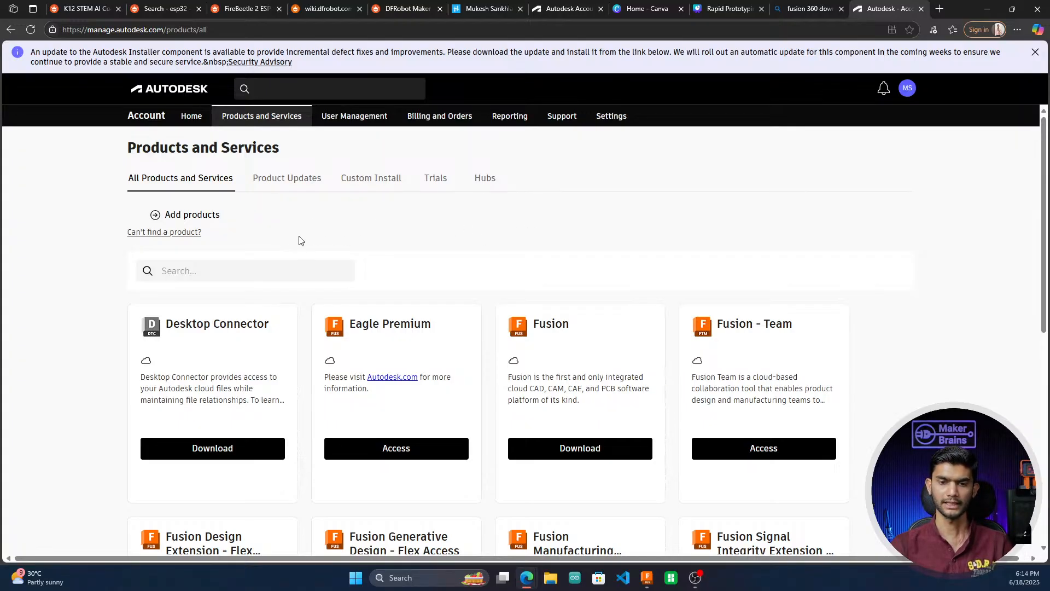
Step: Locate the download option for Fusion and check the remaining entries in the account's product list
scroll(450, 237, down, 2)
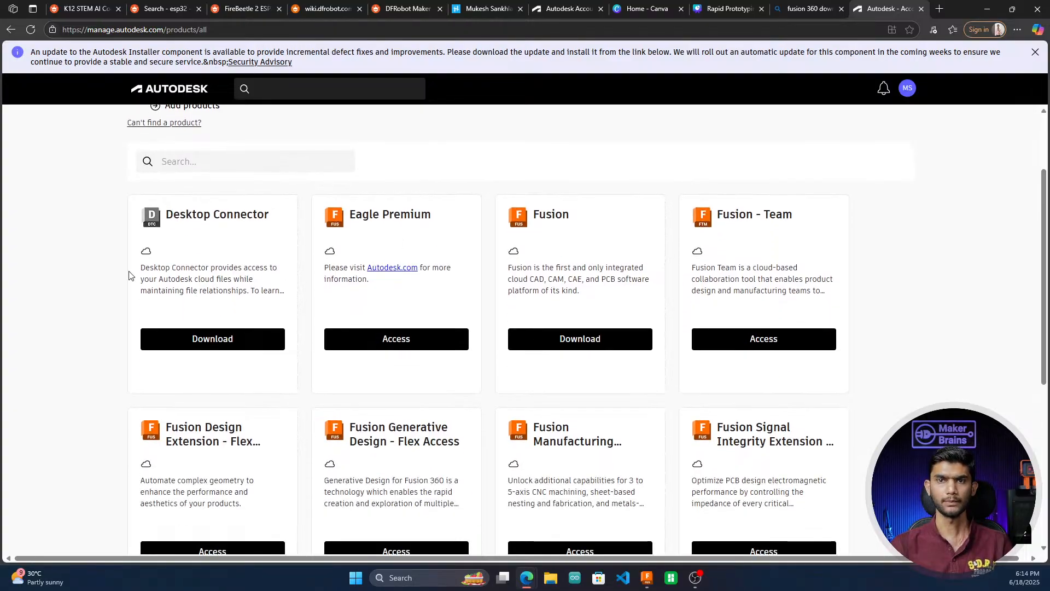
scroll(109, 270, up, 1)
scroll(109, 270, up, 2)
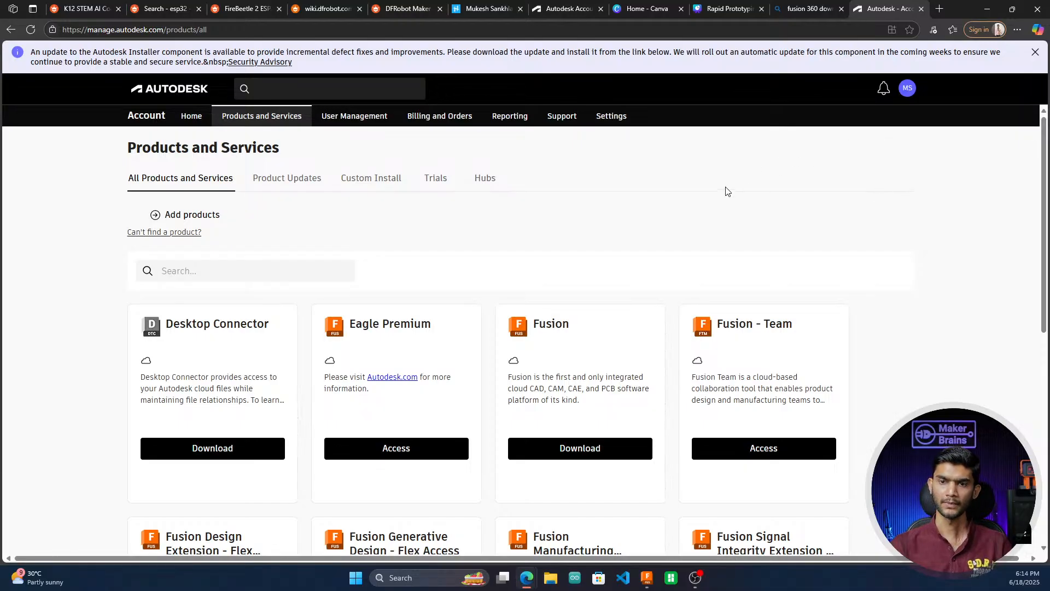
scroll(343, 271, down, 2)
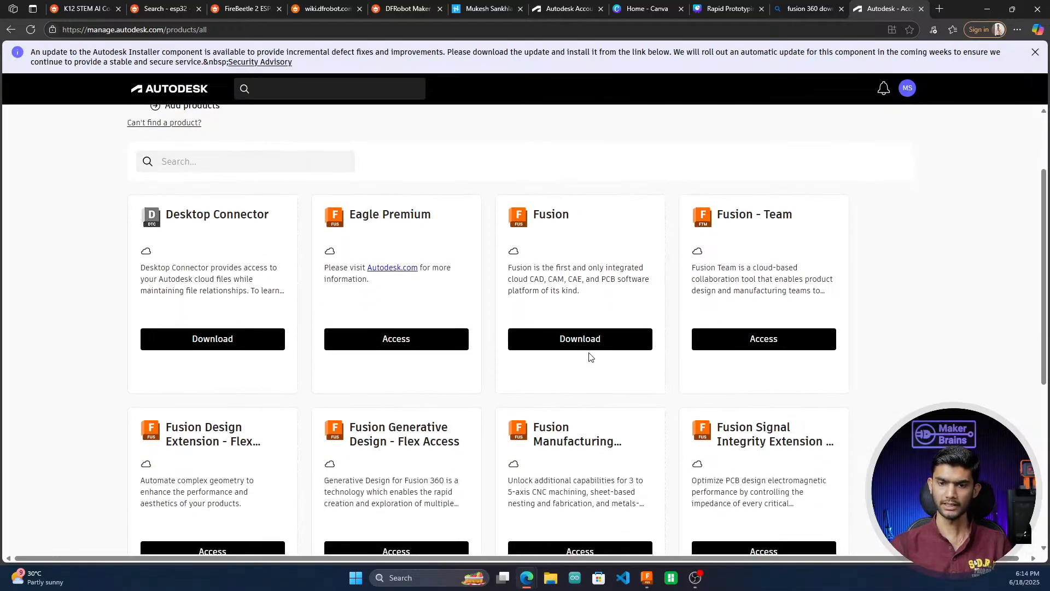
click(570, 341)
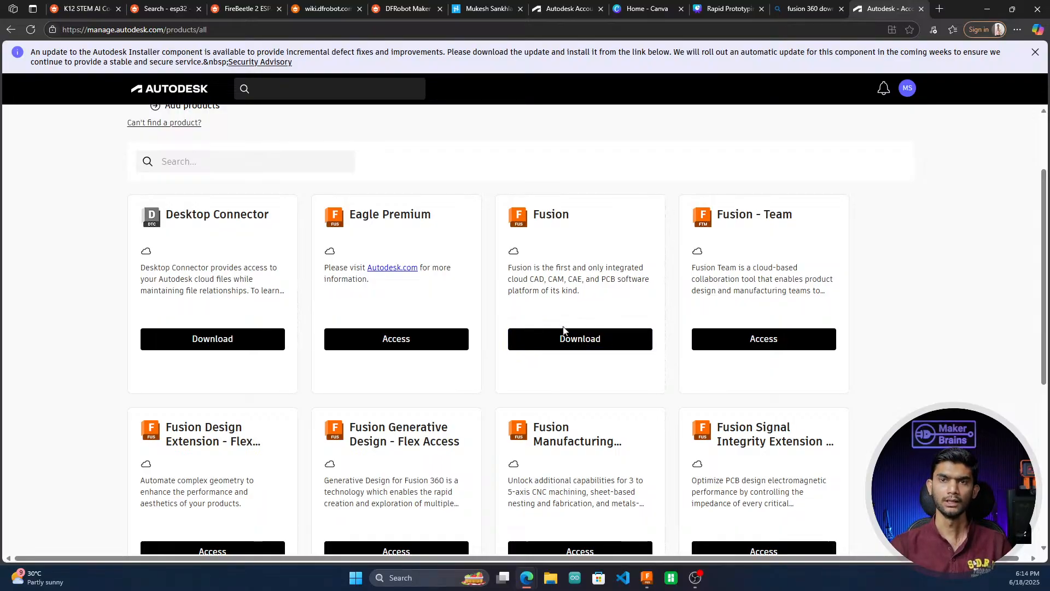
scroll(530, 327, down, 2)
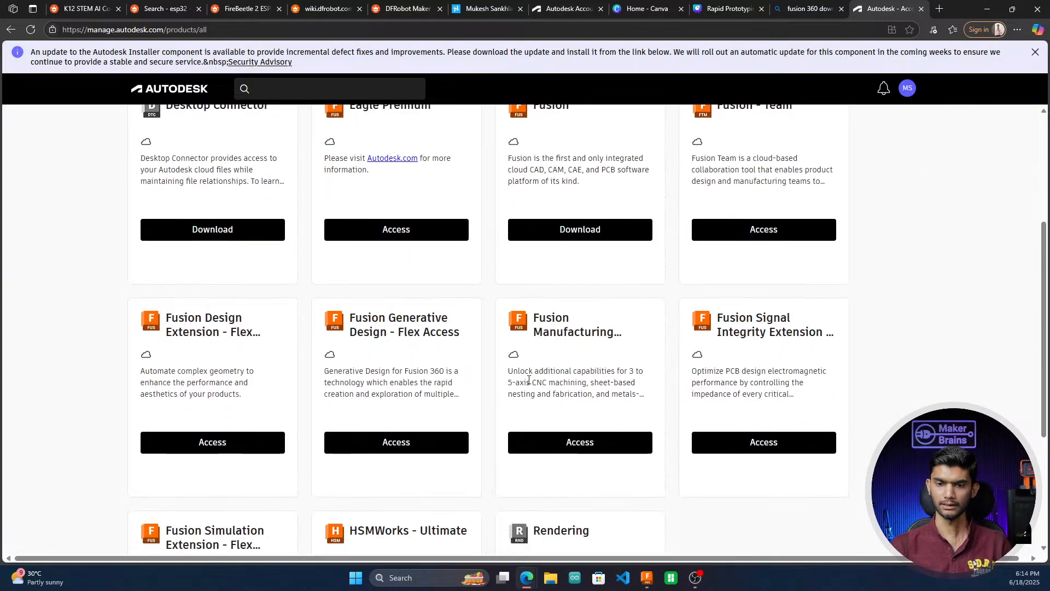
scroll(547, 383, up, 4)
scroll(555, 405, down, 8)
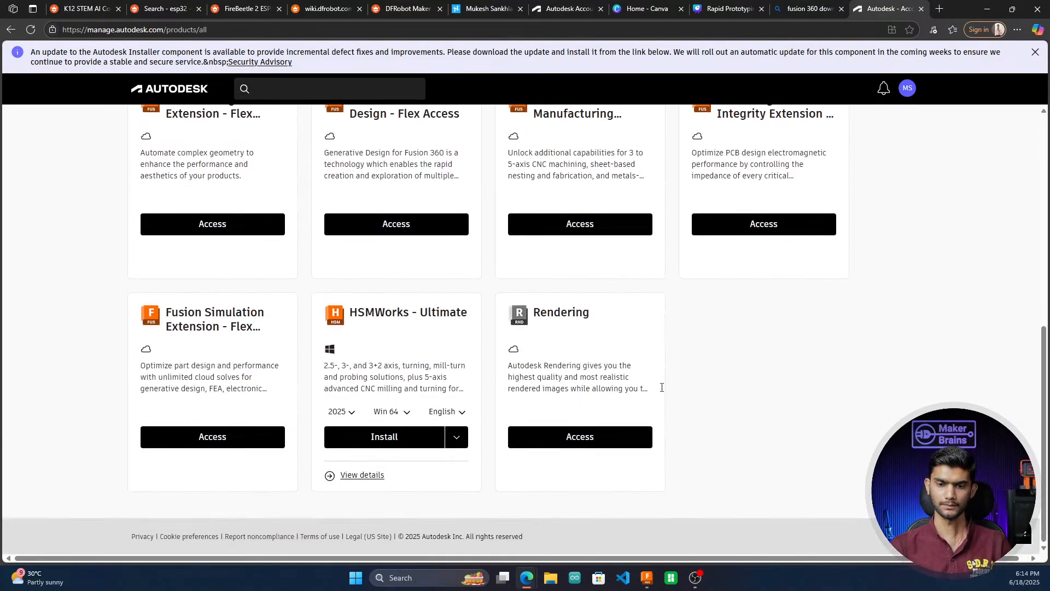
scroll(556, 409, up, 7)
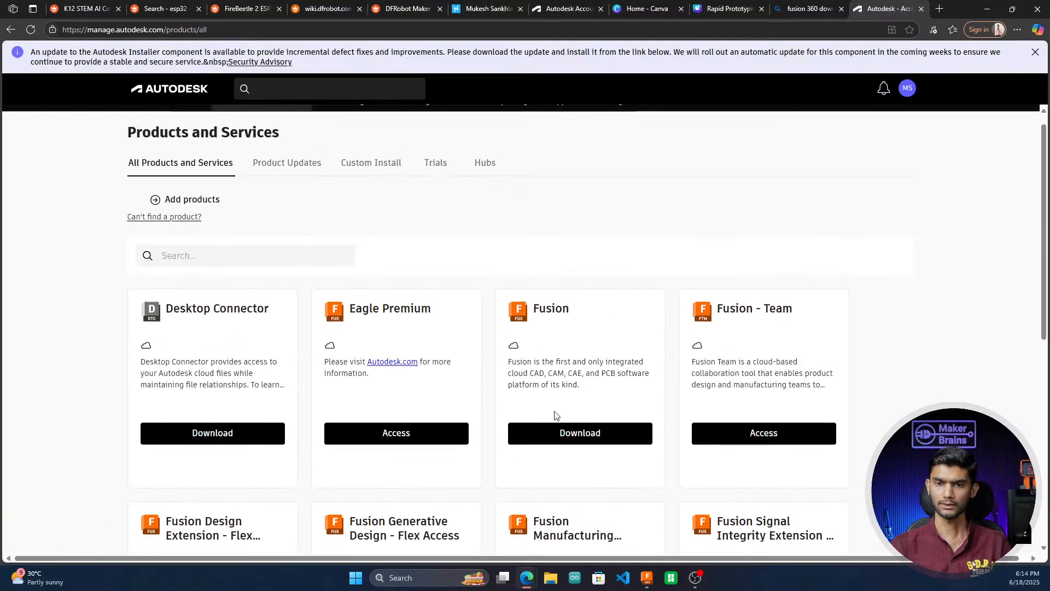
scroll(552, 413, up, 1)
scroll(593, 375, down, 4)
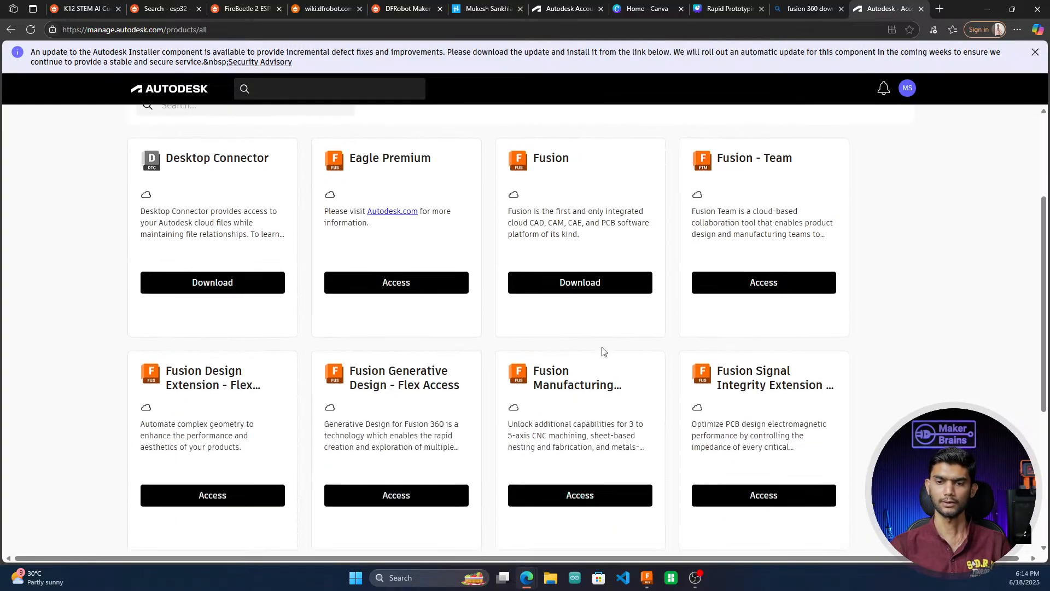
scroll(567, 368, up, 2)
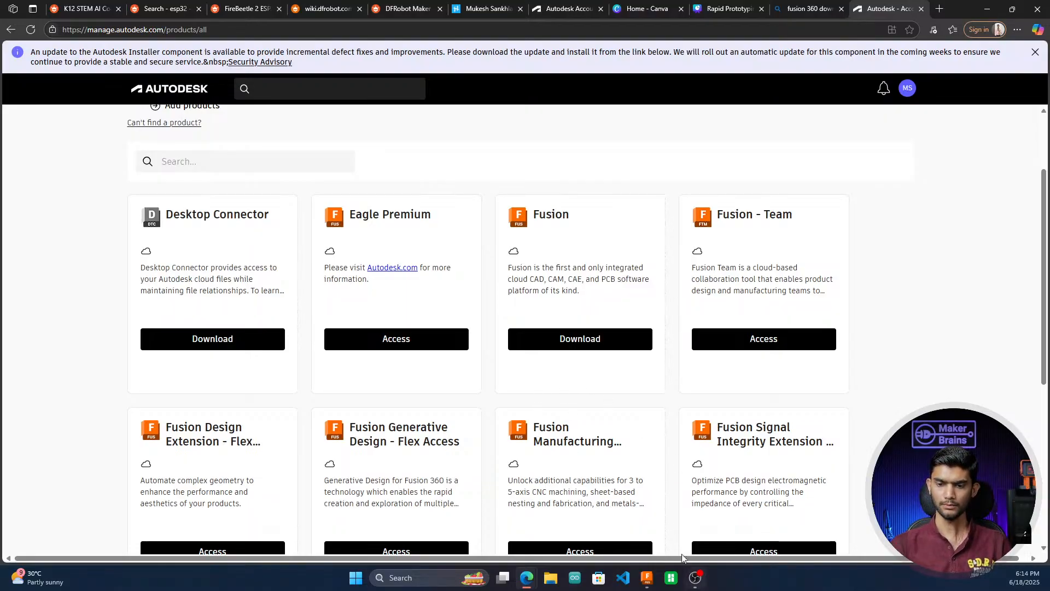
Step: Switch to Autodesk Fusion and check the options available for the user account
click(647, 577)
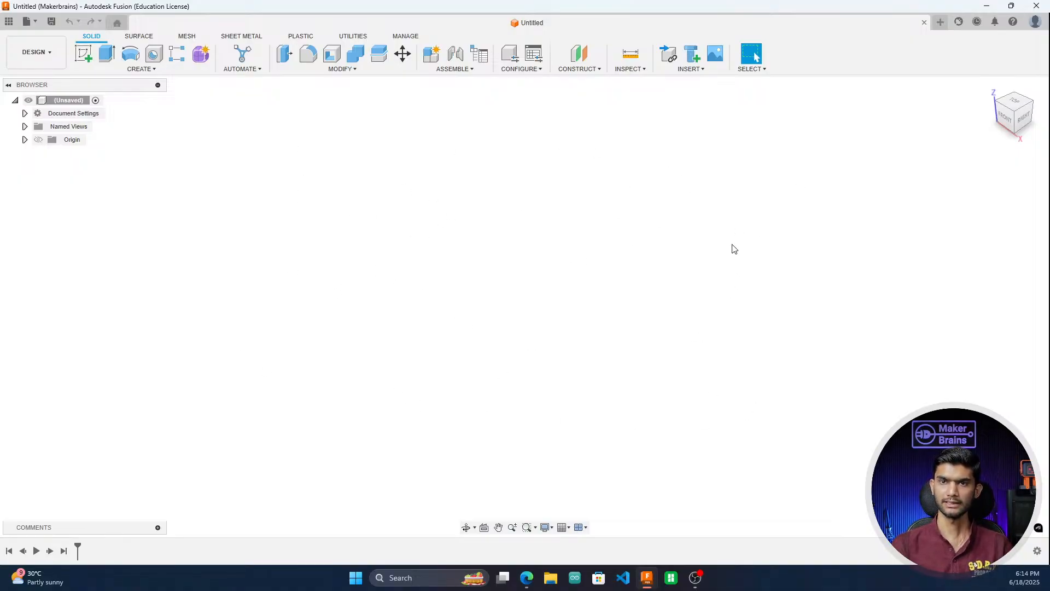
click(1035, 21)
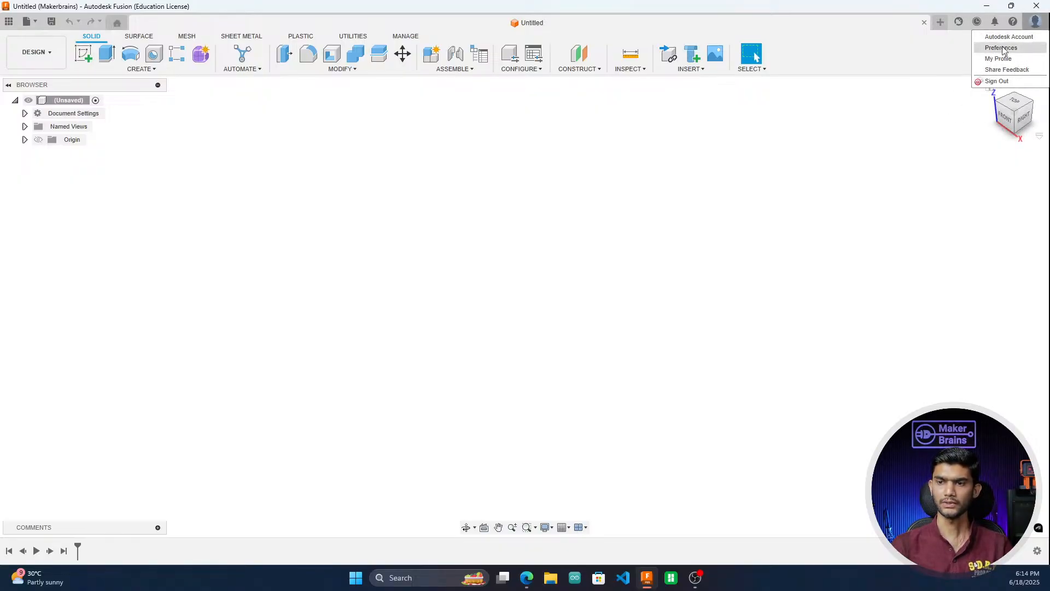
click(851, 139)
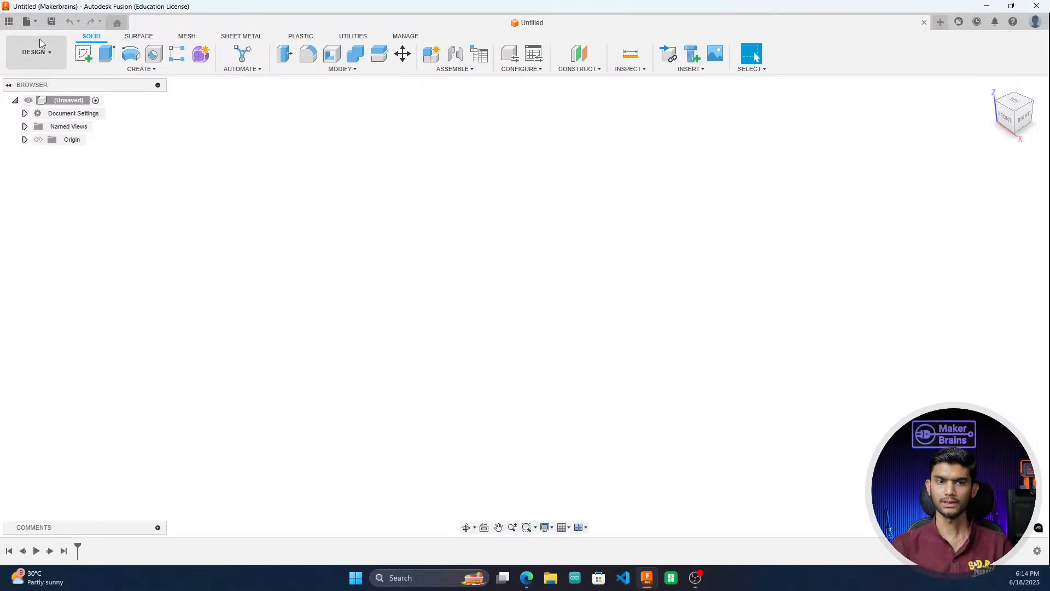
Step: Show the data panel with the folders of the Admin Project
click(9, 22)
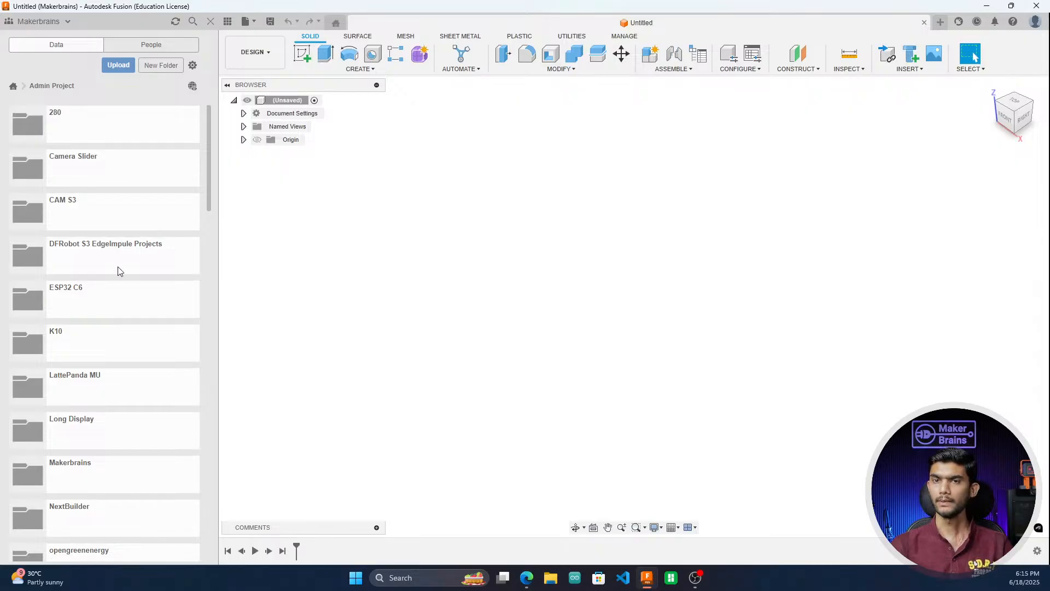
Step: Browse the folders and design files of the Admin Project in the data panel and close the panel
scroll(129, 294, down, 15)
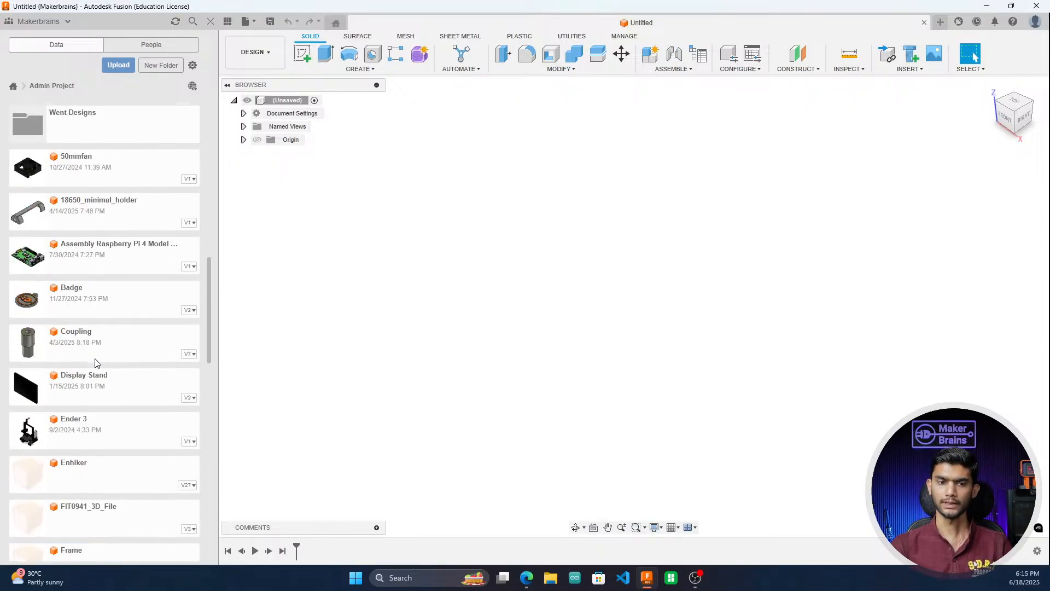
scroll(123, 344, down, 4)
scroll(126, 352, up, 8)
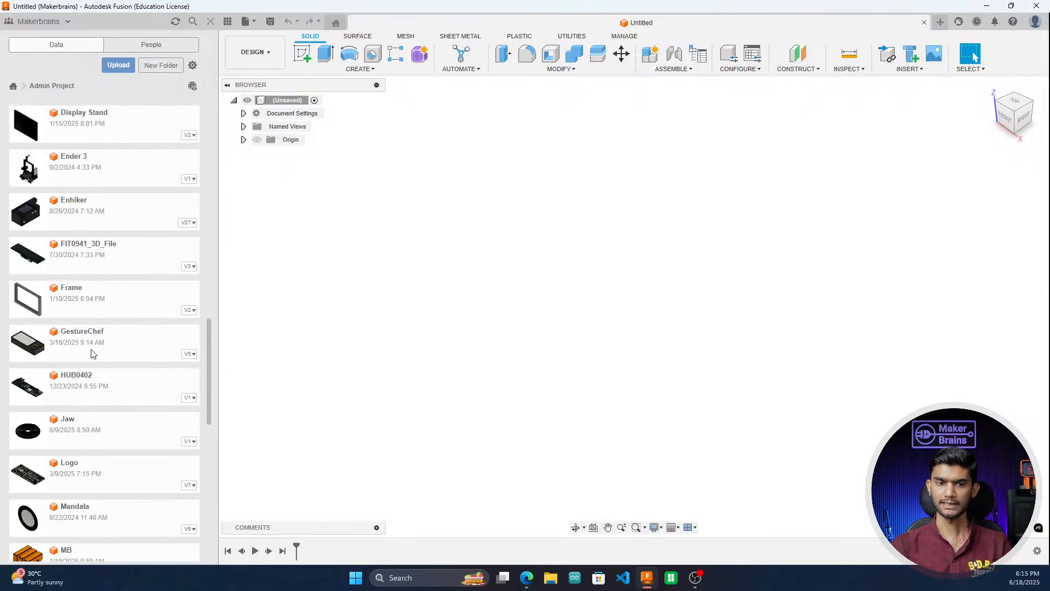
scroll(92, 353, up, 13)
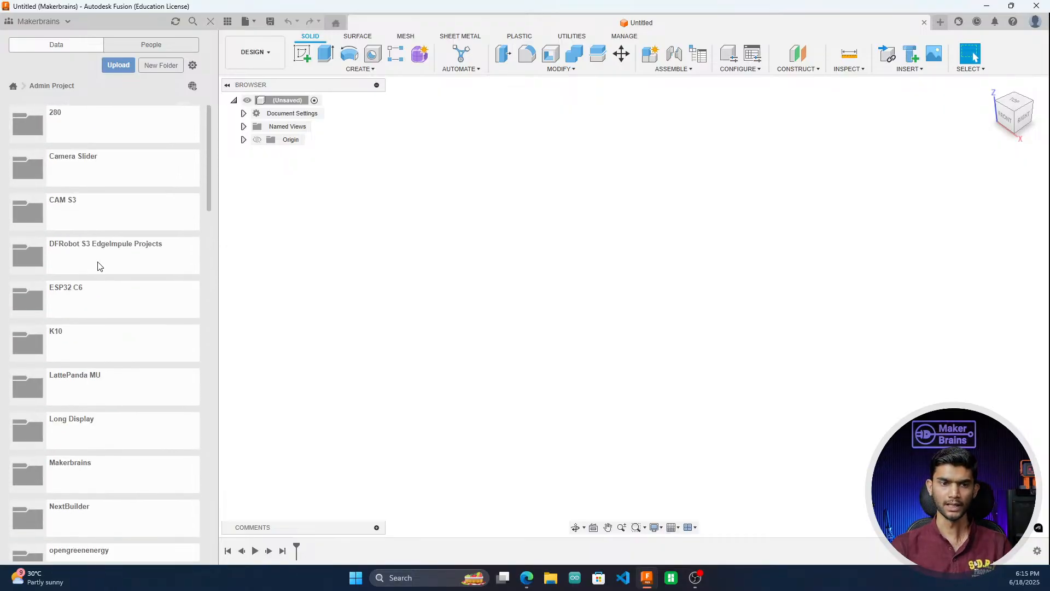
scroll(103, 339, down, 20)
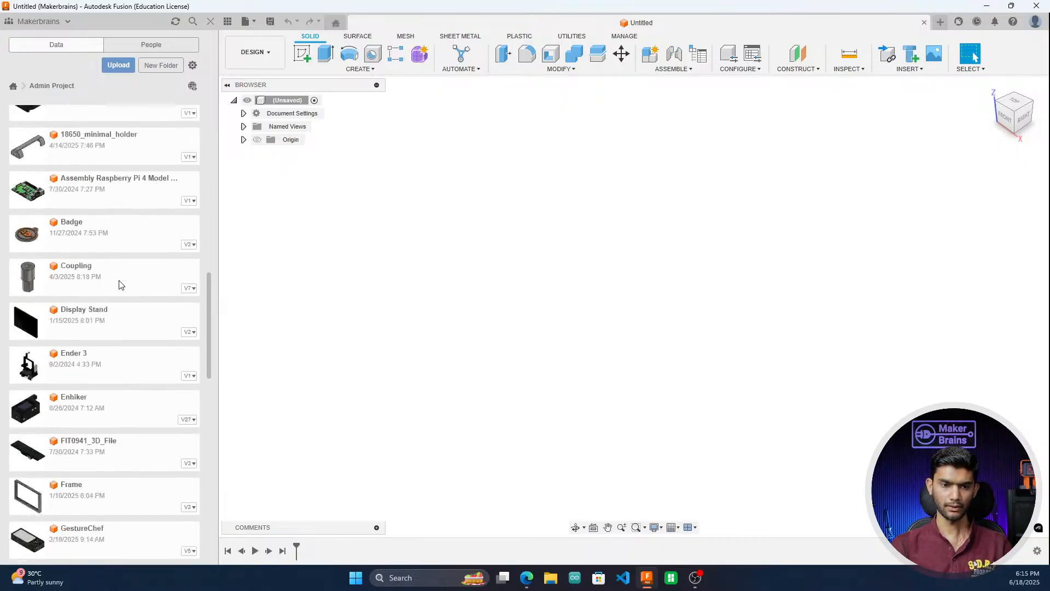
scroll(96, 361, down, 5)
scroll(98, 371, up, 3)
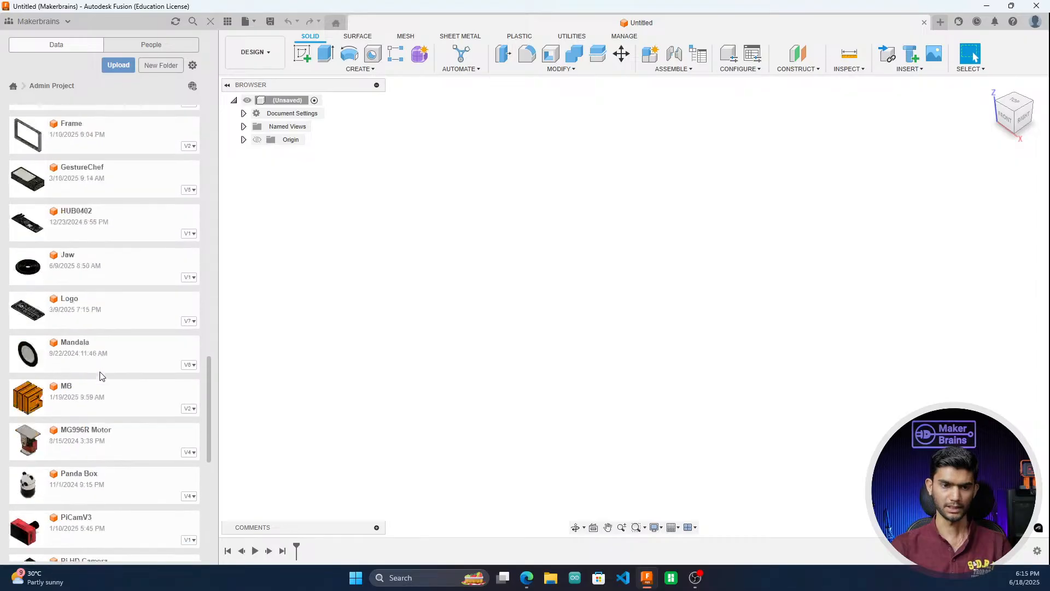
click(87, 242)
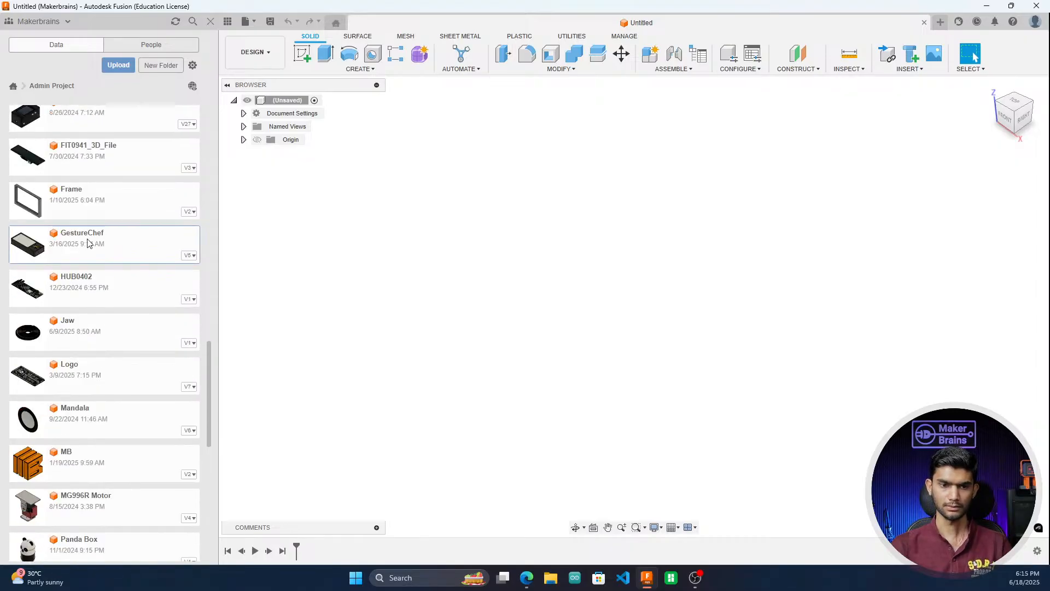
scroll(138, 328, up, 6)
click(210, 21)
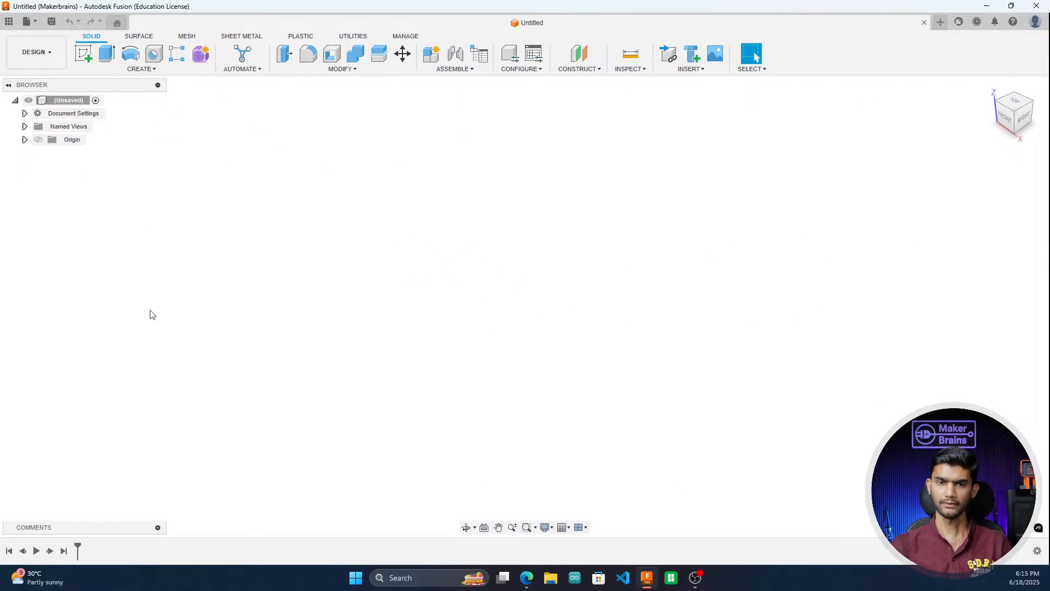
Step: Turn on the layout grid for the modeling canvas and show it in the home view
click(564, 527)
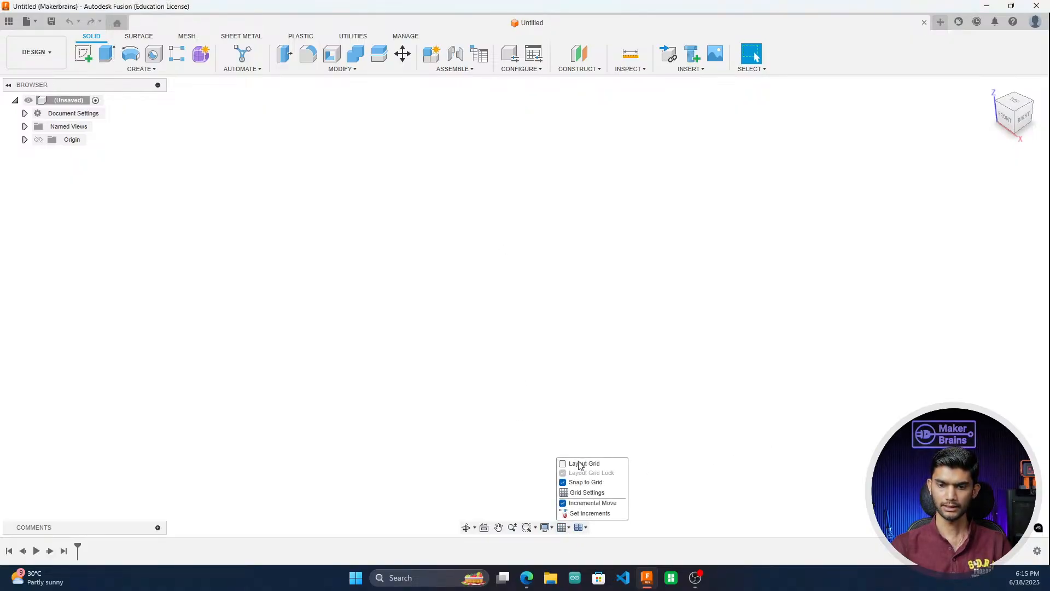
click(563, 464)
click(498, 463)
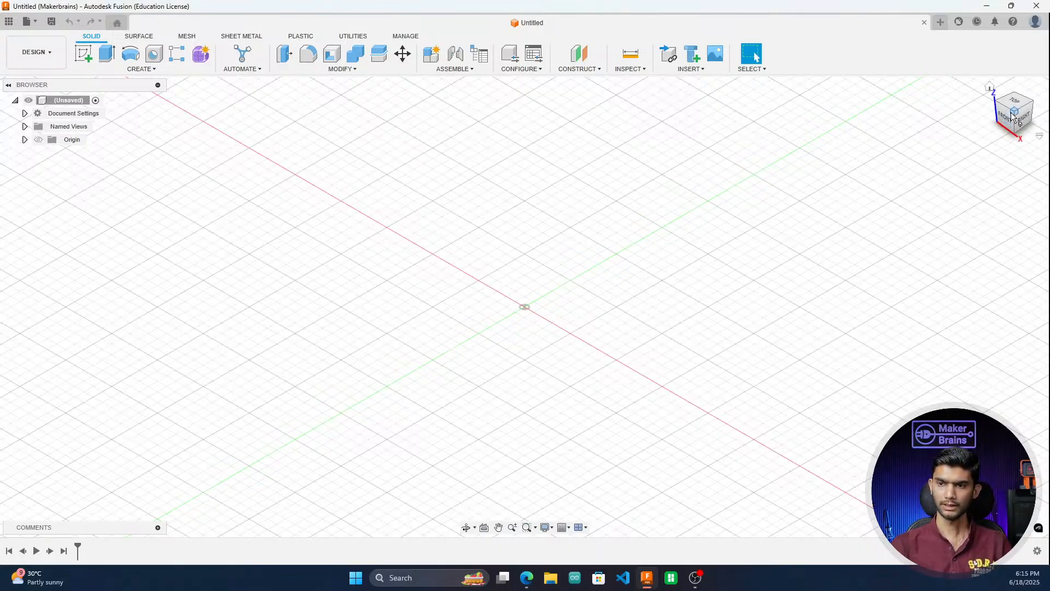
mouse_move(1013, 114)
mouse_down()
mouse_move(982, 71)
mouse_move(1007, 107)
mouse_up()
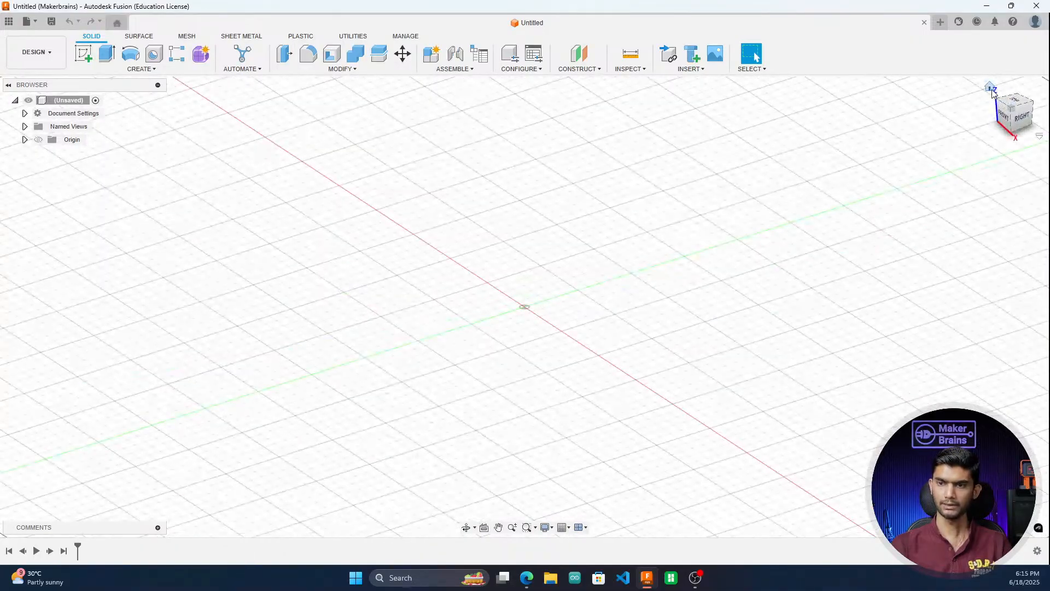
click(990, 87)
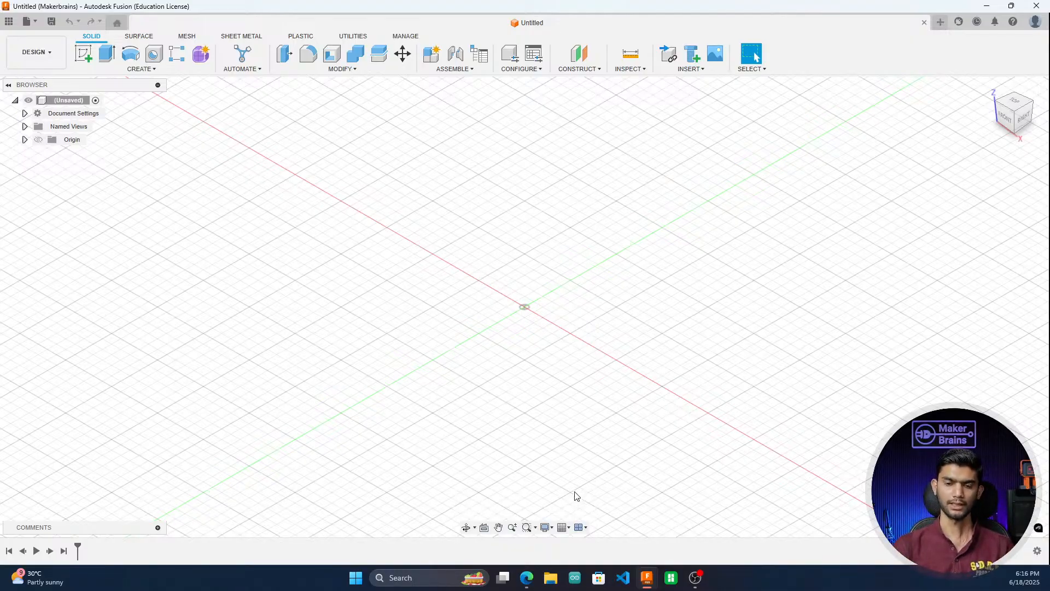
Step: Switch to the browser, examine the FireBeetle 2 ESP32-E product page and the board's wiki dimension drawing, and return to Fusion
mouse_move(529, 584)
click(481, 525)
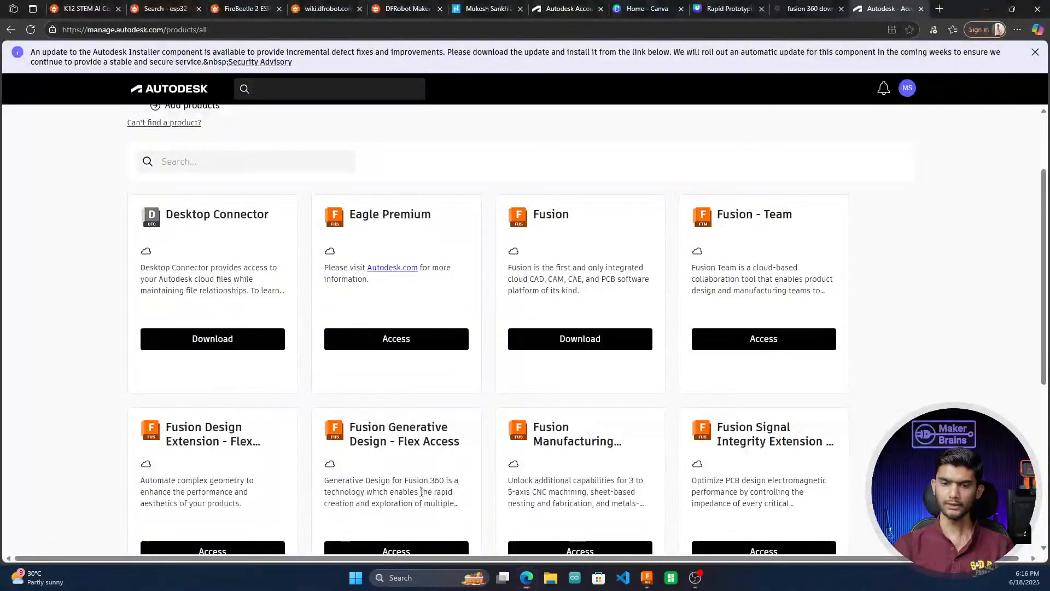
click(405, 8)
click(323, 9)
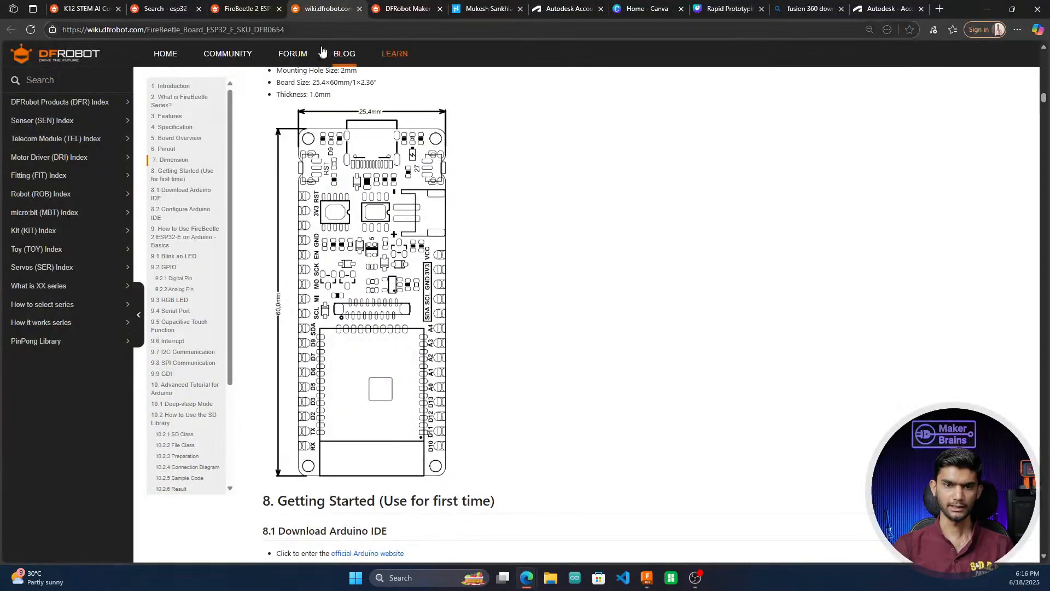
click(263, 4)
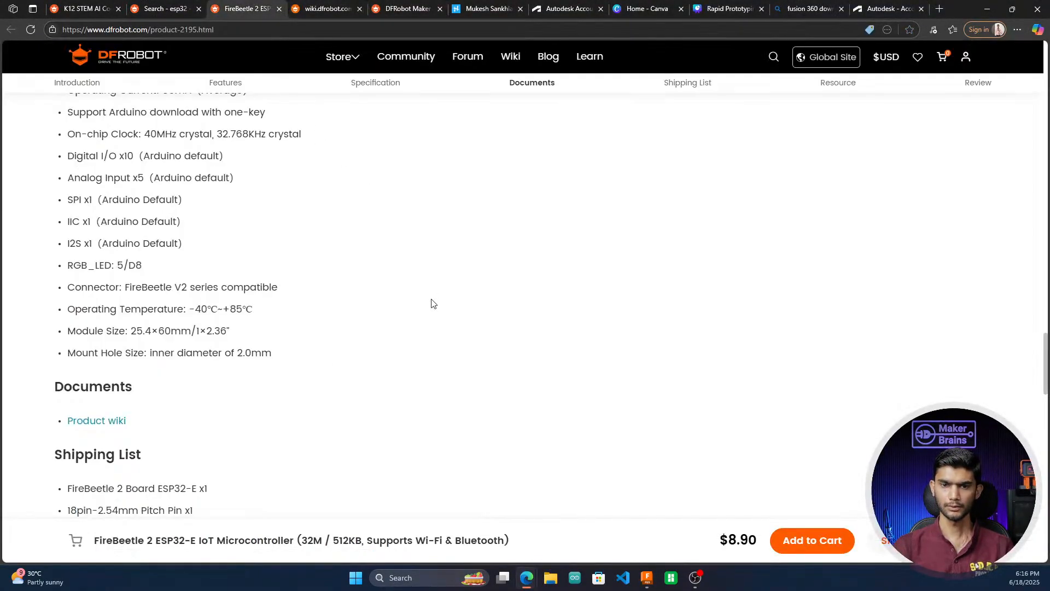
scroll(451, 304, up, 15)
scroll(451, 305, up, 10)
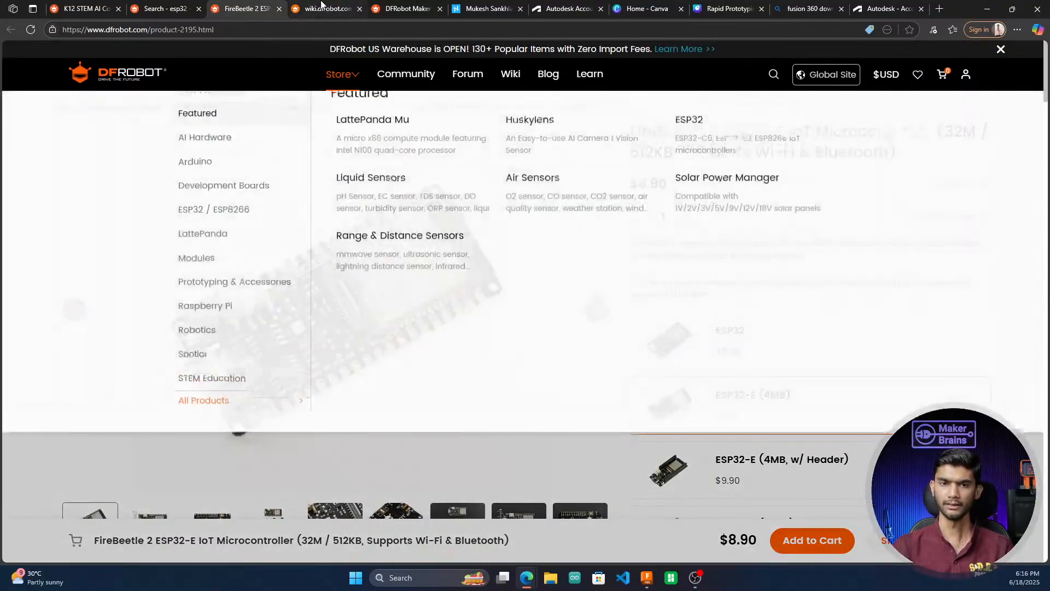
click(323, 8)
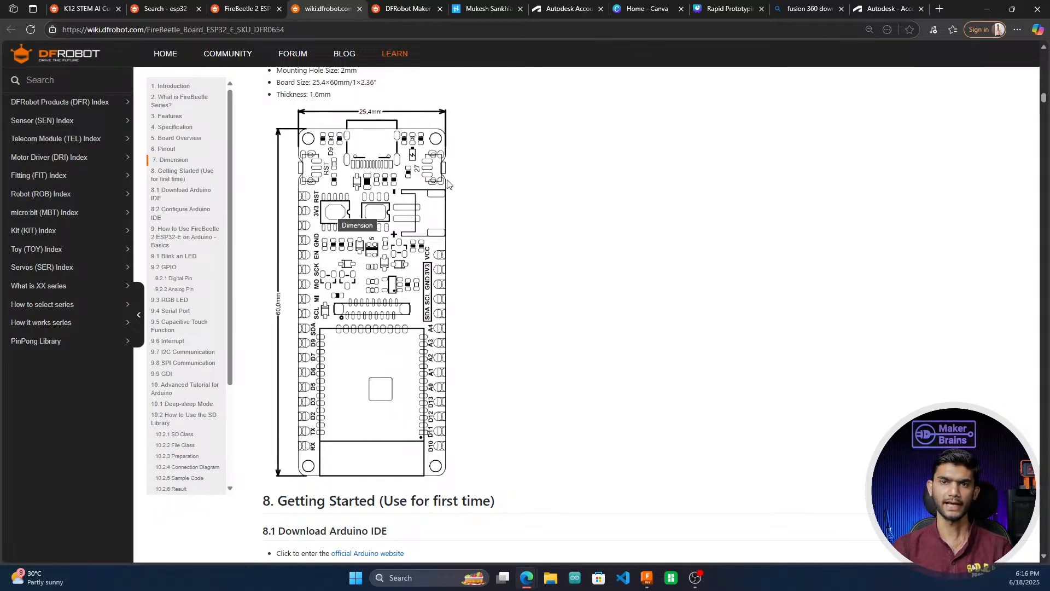
click(987, 9)
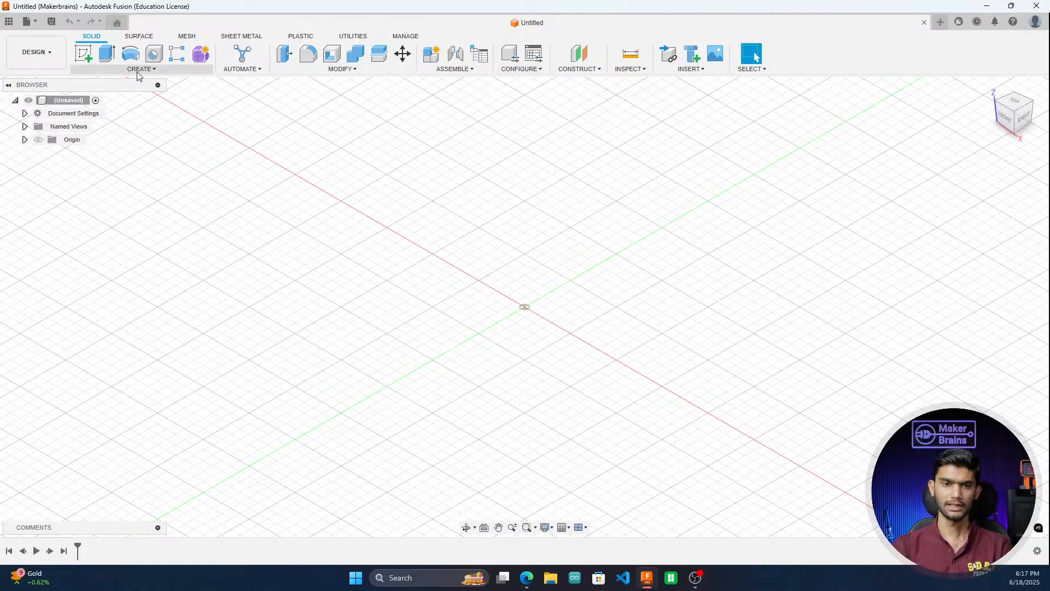
Step: Start a new sketch on the horizontal XY origin plane
click(171, 71)
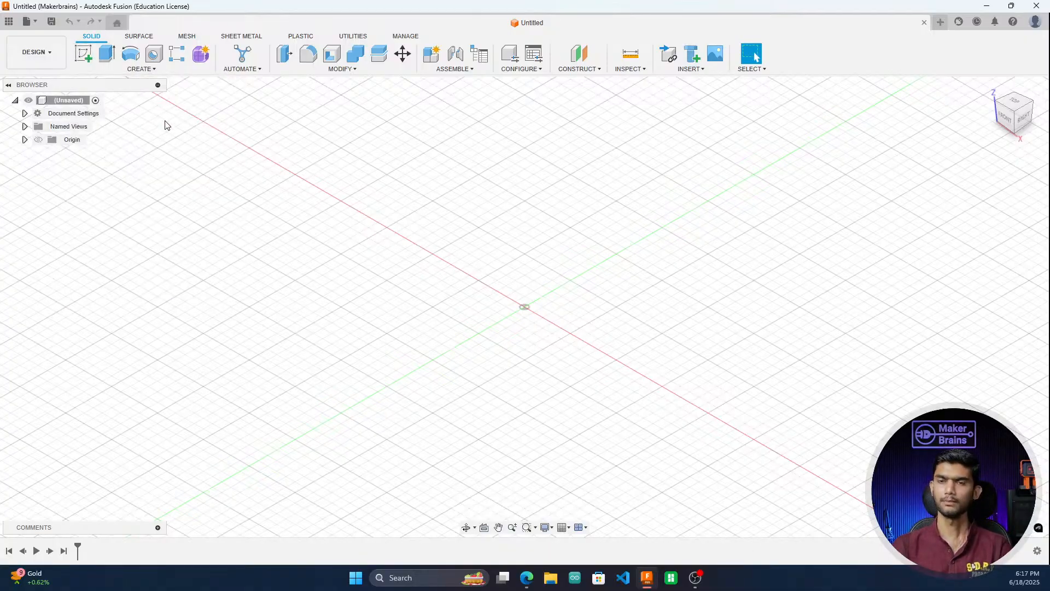
click(80, 55)
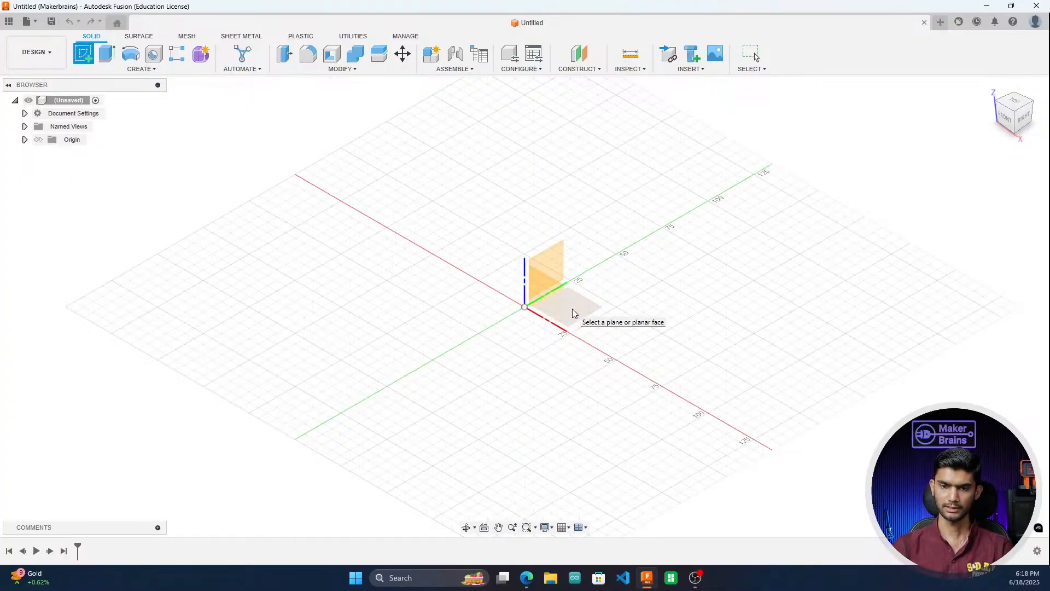
click(572, 313)
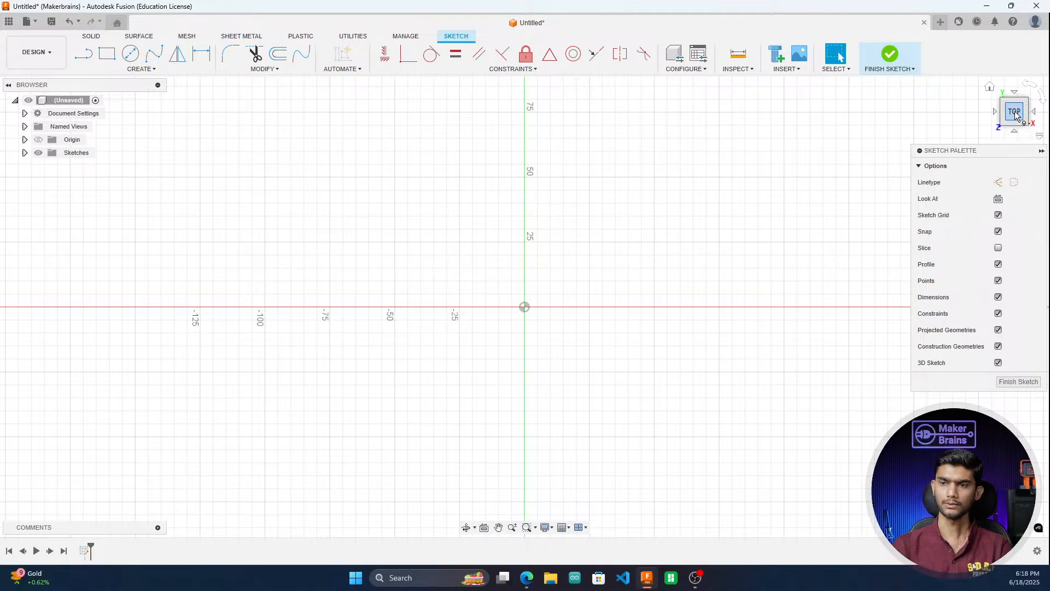
Step: Examine the sketch plane in the home view and from other angles, and return to the top view
click(990, 87)
mouse_move(656, 274)
shift+middle_down()
mouse_move(717, 274)
mouse_move(580, 219)
mouse_move(629, 306)
mouse_move(580, 279)
mouse_move(618, 290)
mouse_move(575, 219)
mouse_move(564, 284)
mouse_move(509, 279)
mouse_move(623, 263)
shift+middle_up()
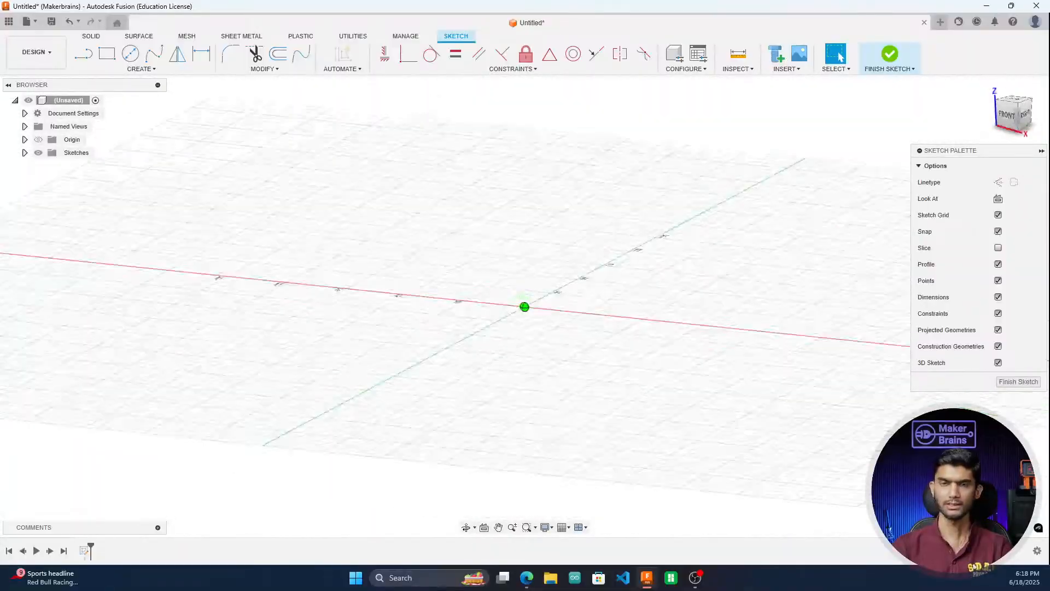
mouse_move(1030, 77)
mouse_down()
mouse_move(1006, 93)
mouse_move(1013, 104)
mouse_up()
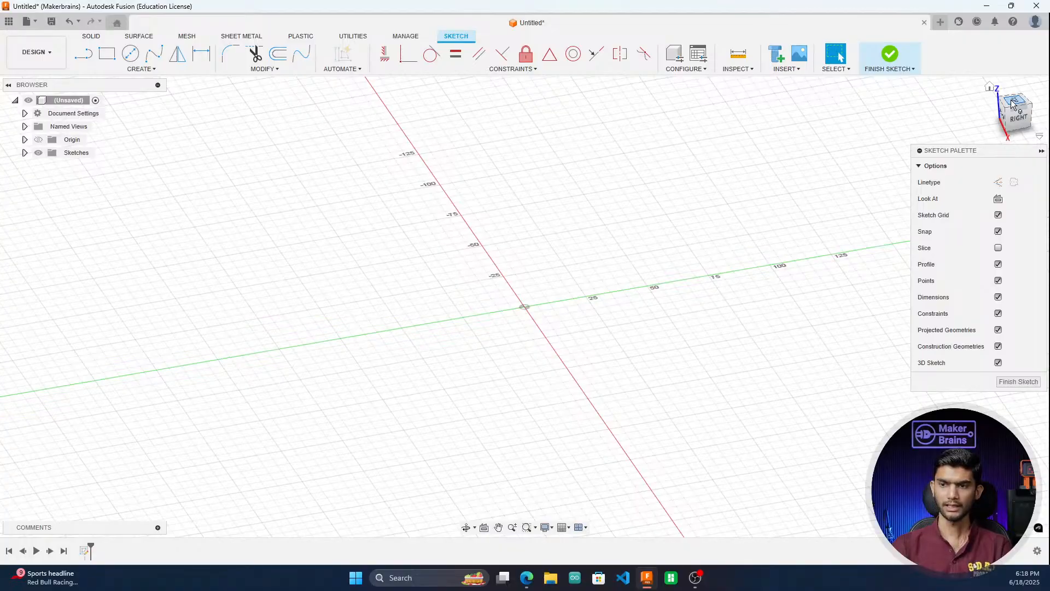
click(1012, 103)
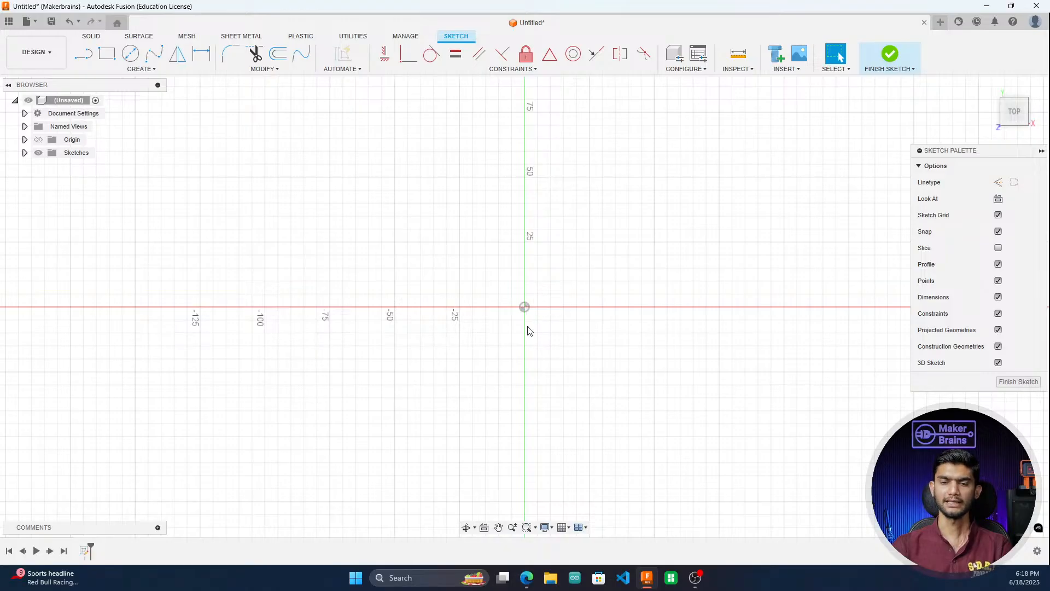
scroll(689, 362, down, 2)
scroll(730, 338, up, 3)
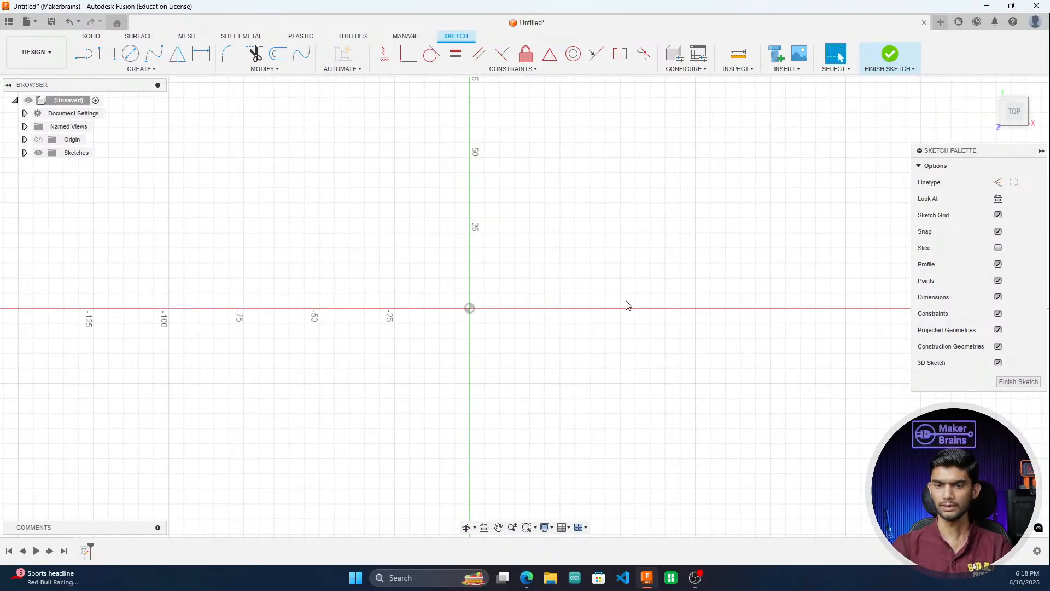
scroll(567, 379, down, 2)
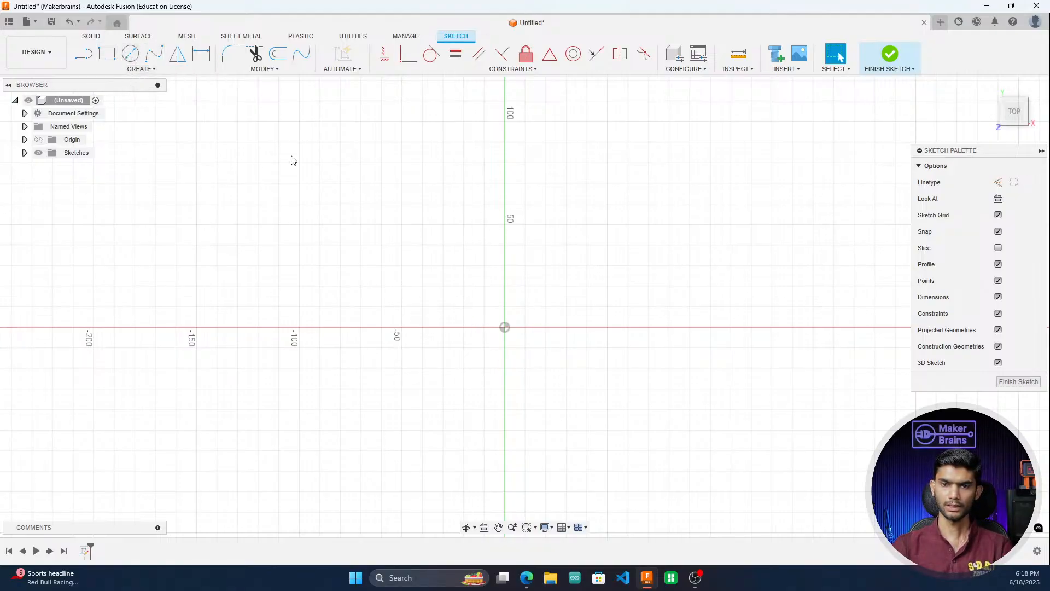
Step: Review the available sketch constraints and creation tools, including the rectangle, circle, arc and polygon variants
click(140, 70)
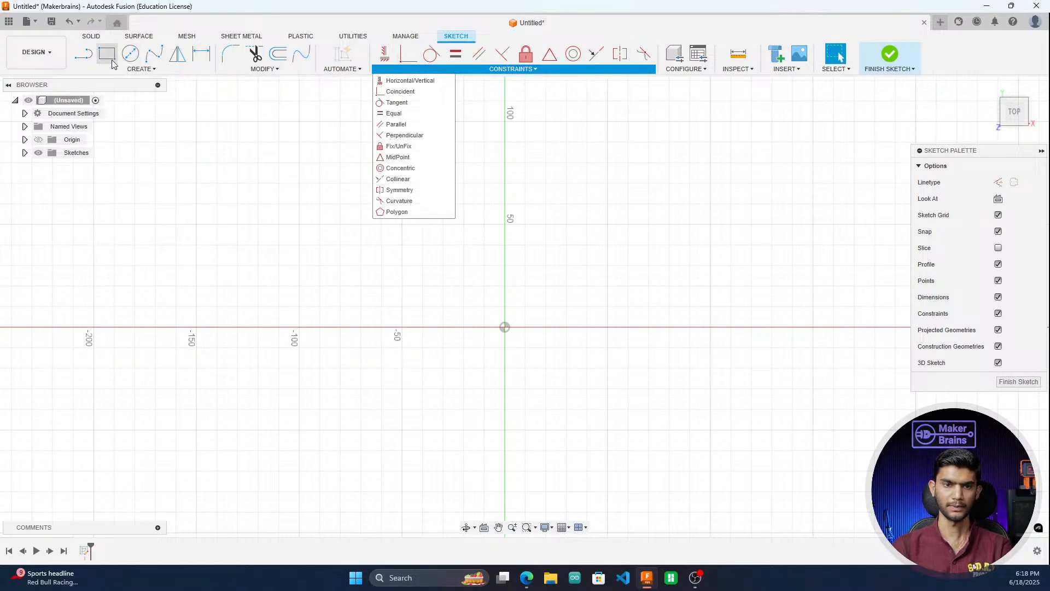
click(132, 71)
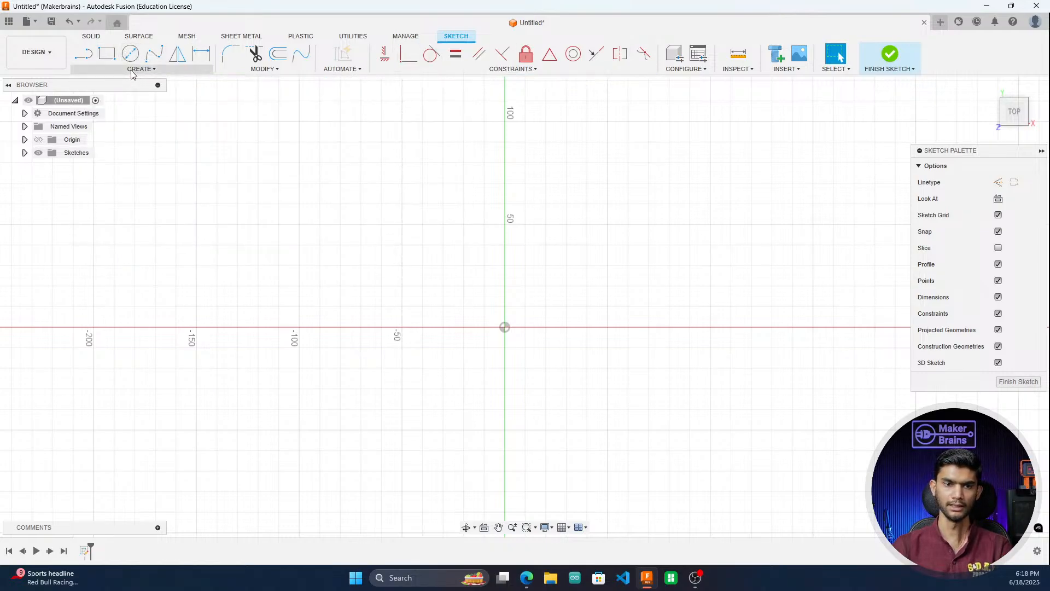
click(131, 70)
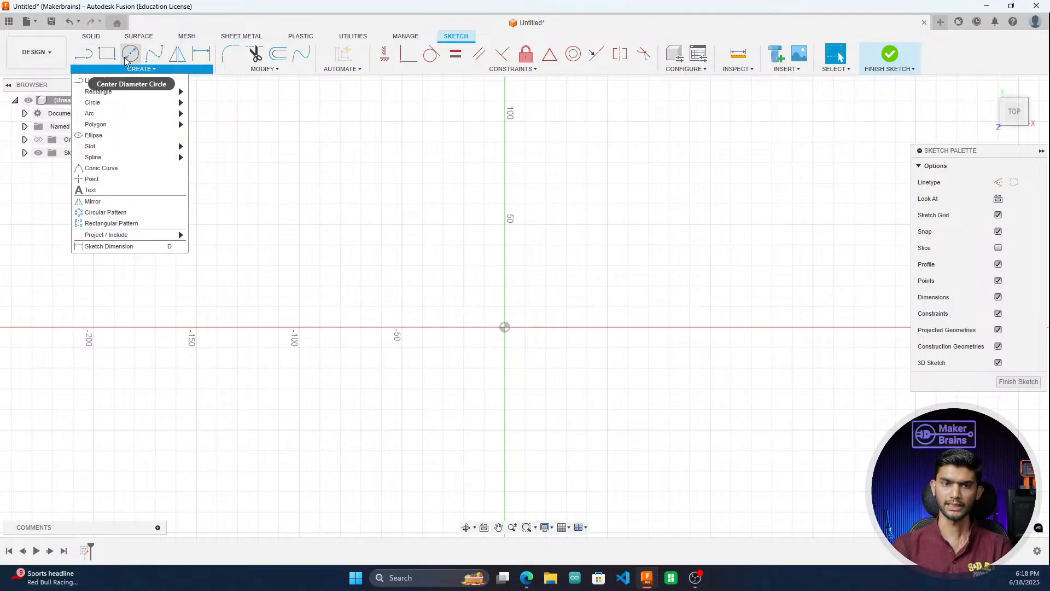
mouse_move(158, 94)
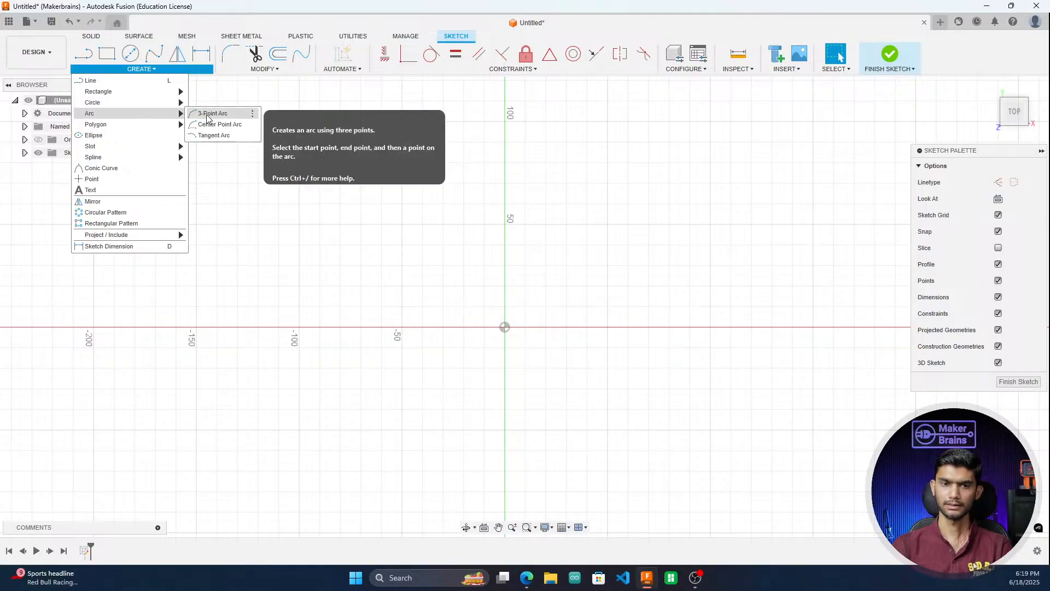
mouse_move(149, 124)
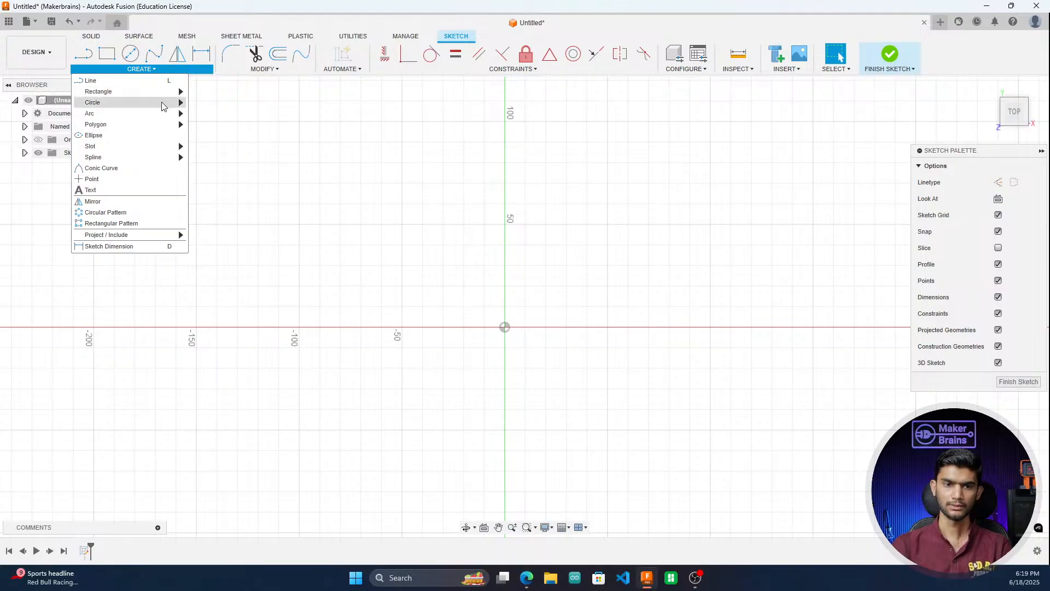
Step: Draw a closed triangle with a 50 mm base on the X axis from -200 to -150 and sides of about 86 and 122 mm
click(123, 83)
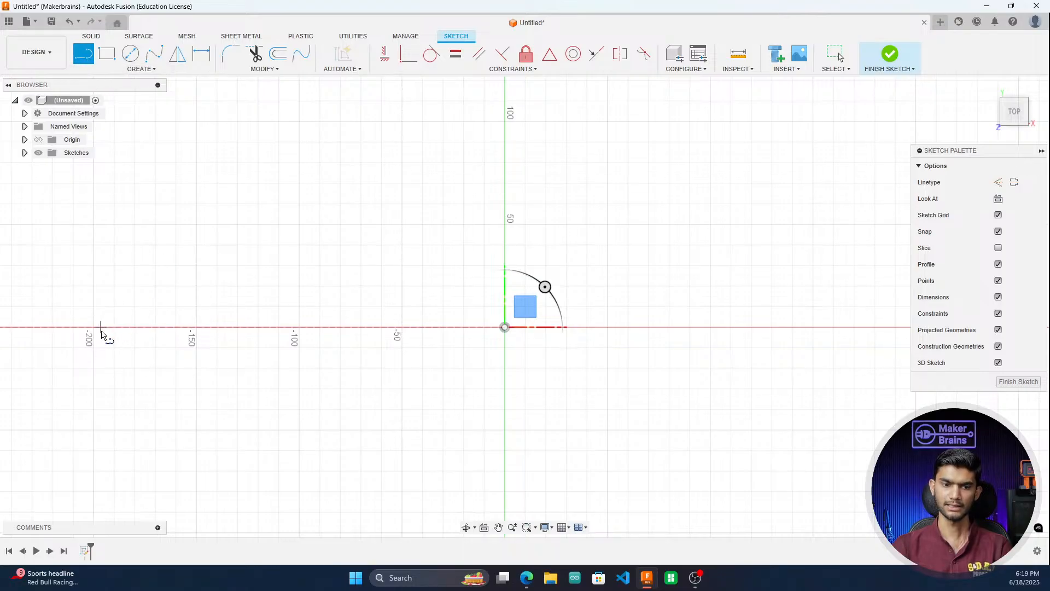
click(93, 327)
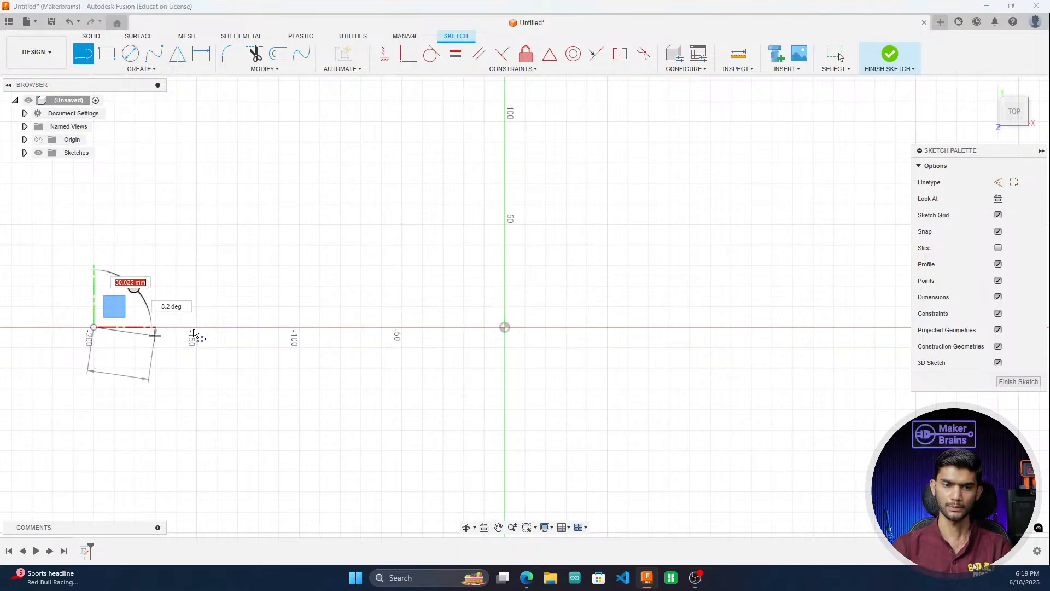
click(196, 327)
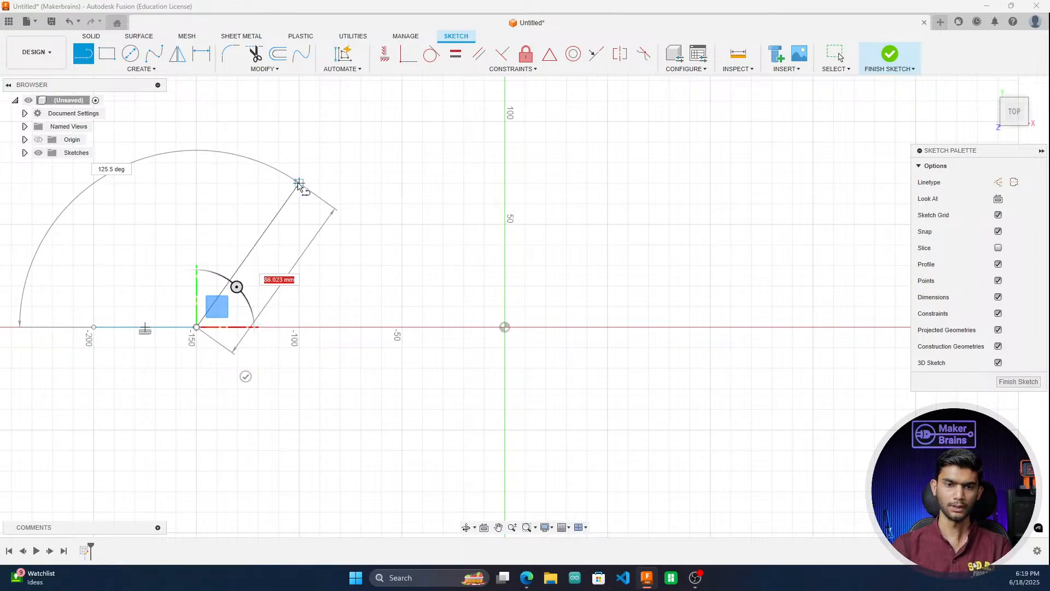
click(299, 182)
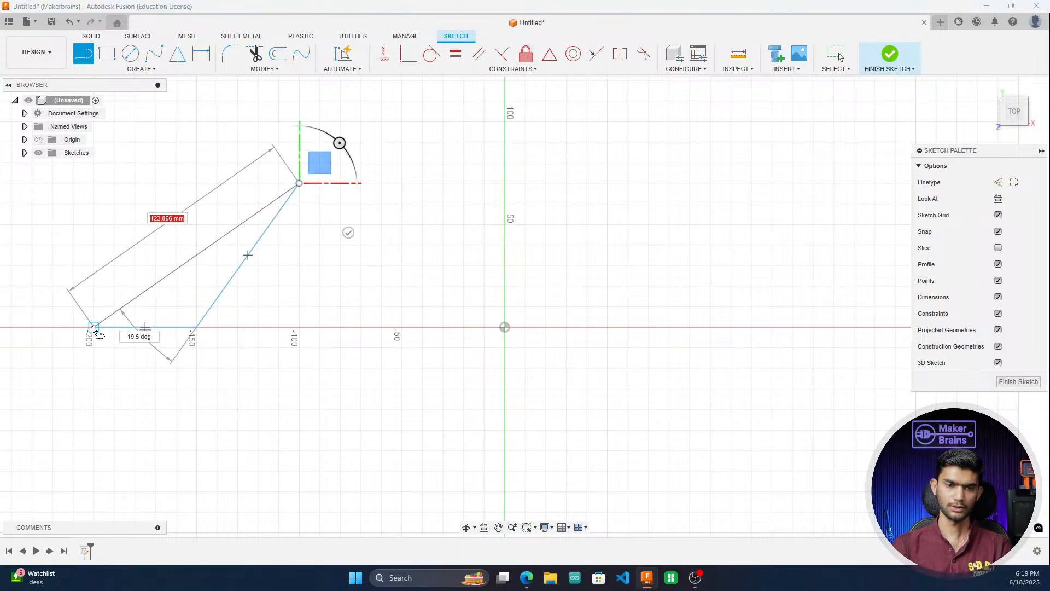
click(93, 328)
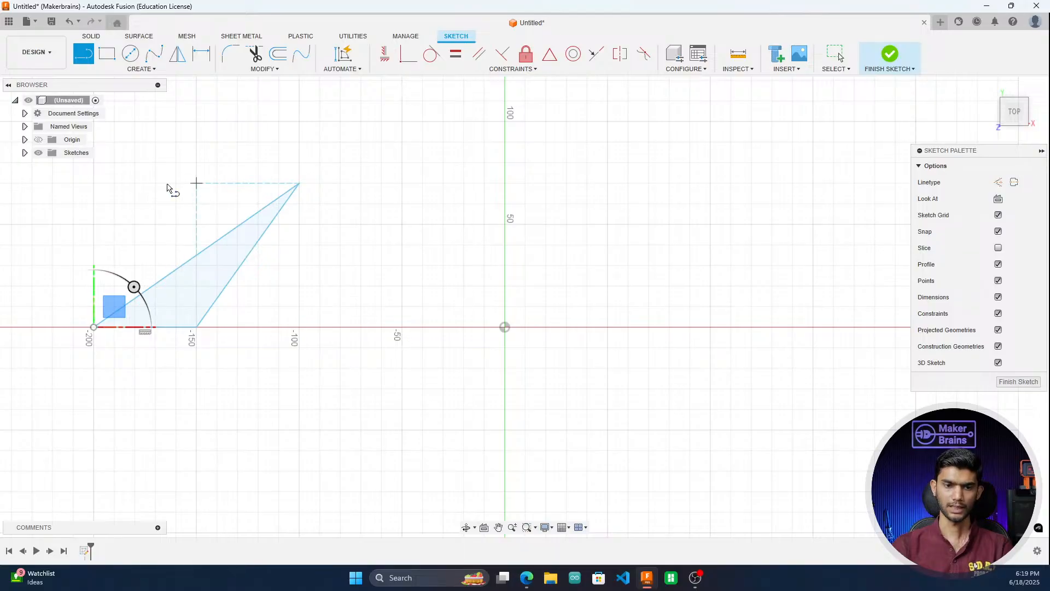
Step: Draw a closed right triangle above the first one, with a vertical side of about 30 mm and a horizontal side of about 60 mm
click(196, 183)
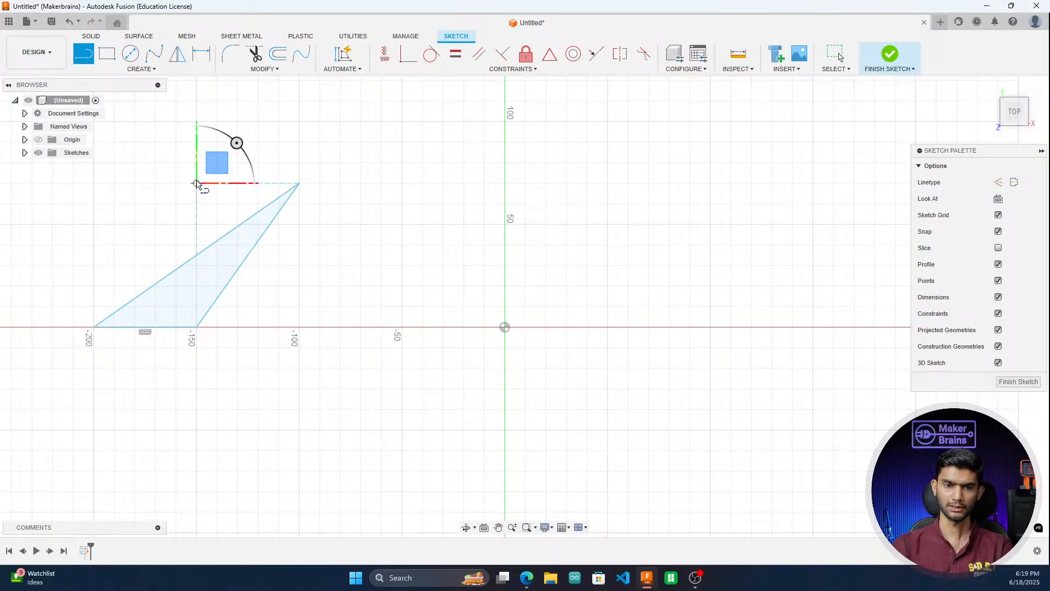
click(196, 120)
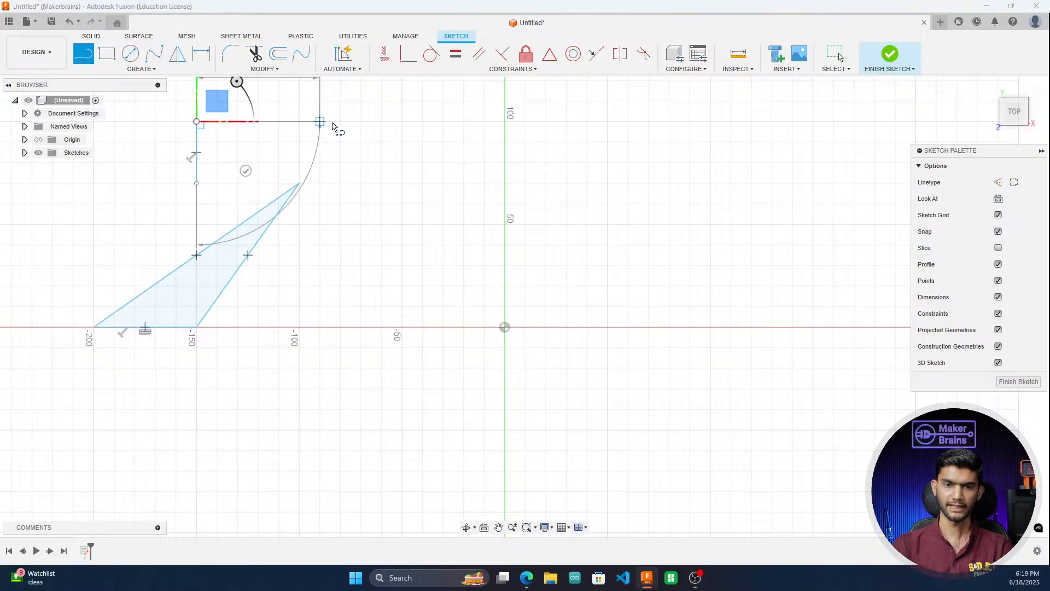
click(320, 121)
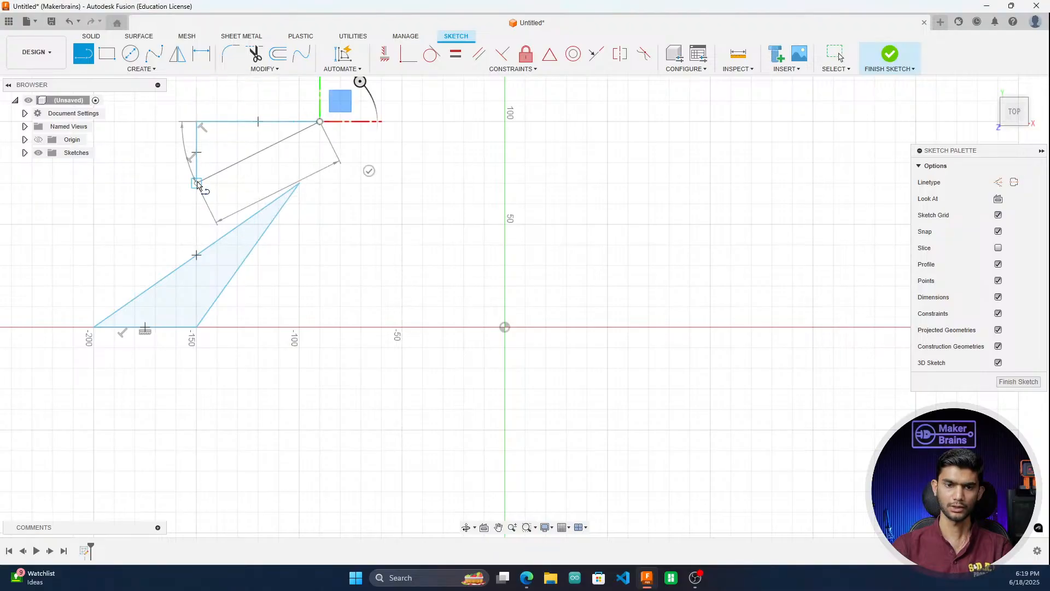
click(197, 184)
right_click(321, 146)
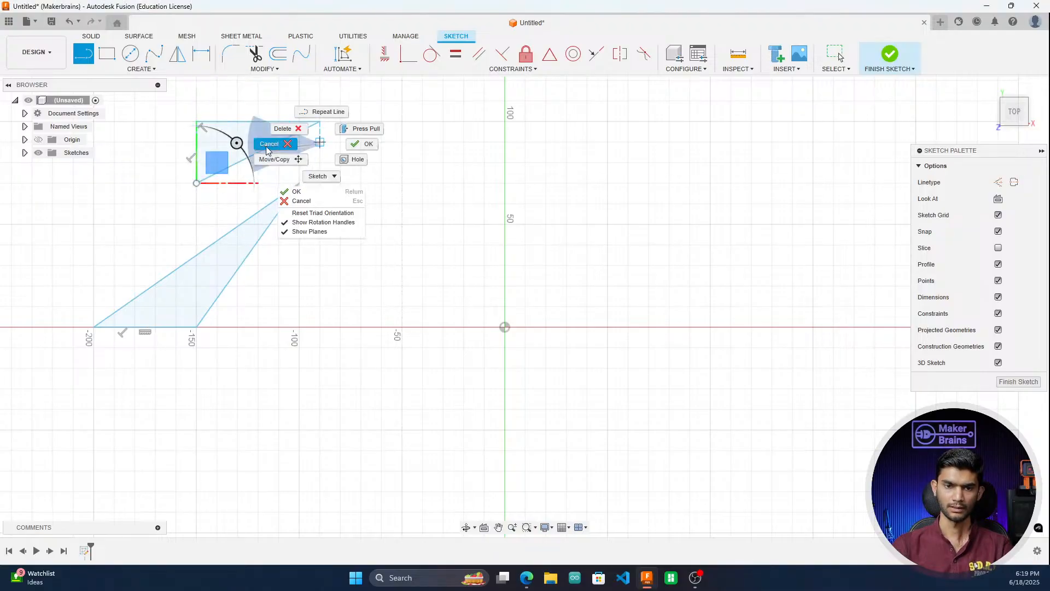
click(363, 145)
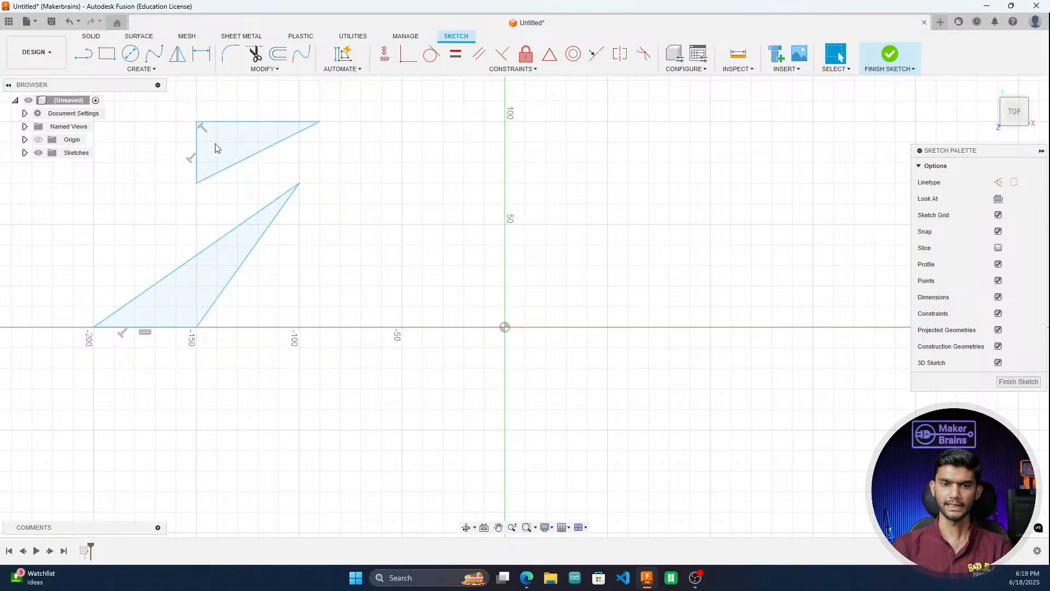
Step: Draw a two-point rectangle 70 mm wide and 50 mm high, resting on the X axis just short of the origin, and leave the command
click(109, 56)
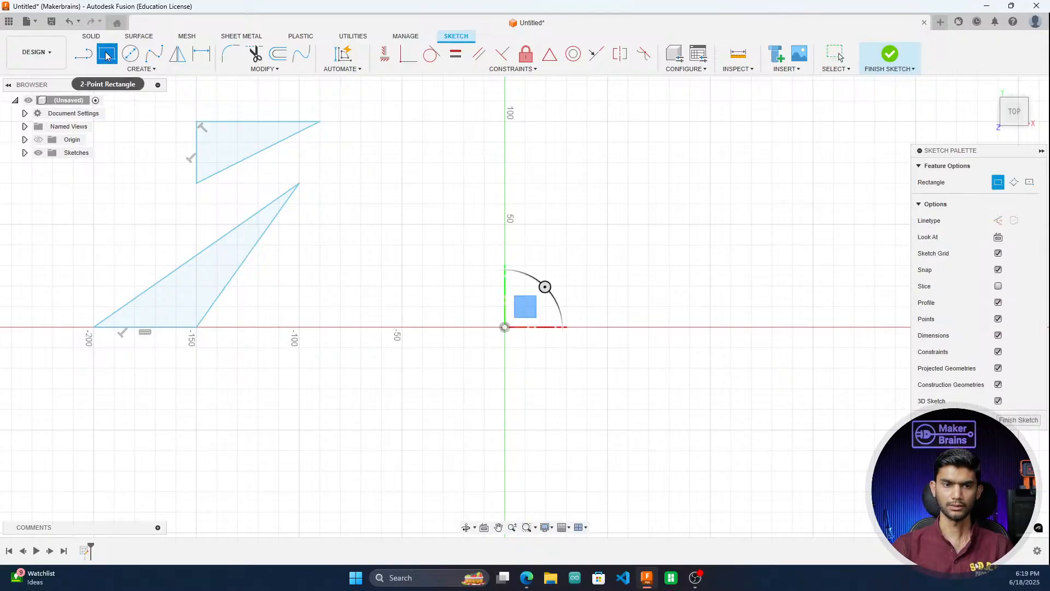
click(340, 224)
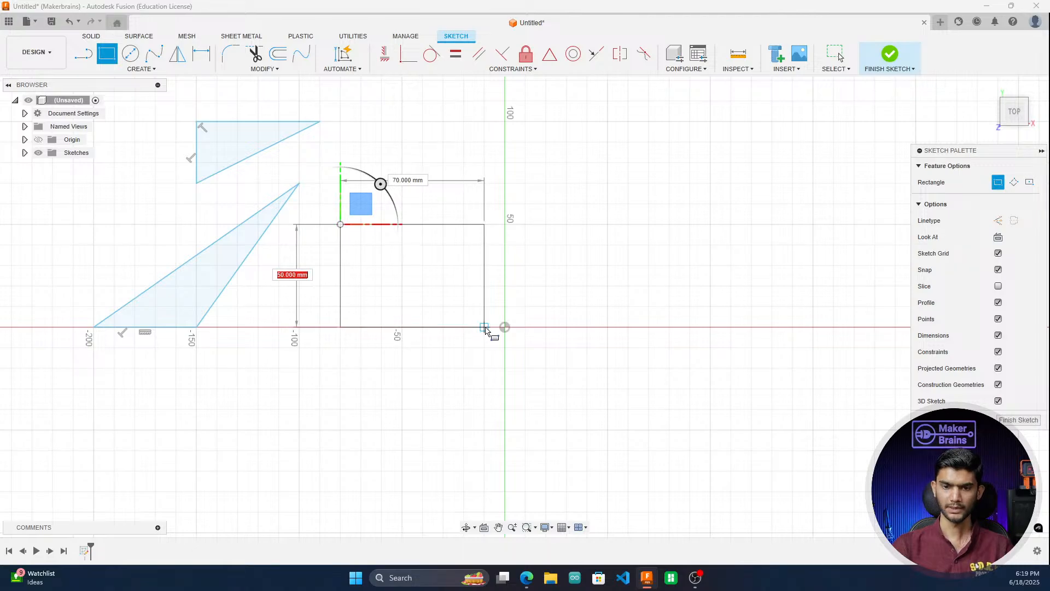
click(485, 327)
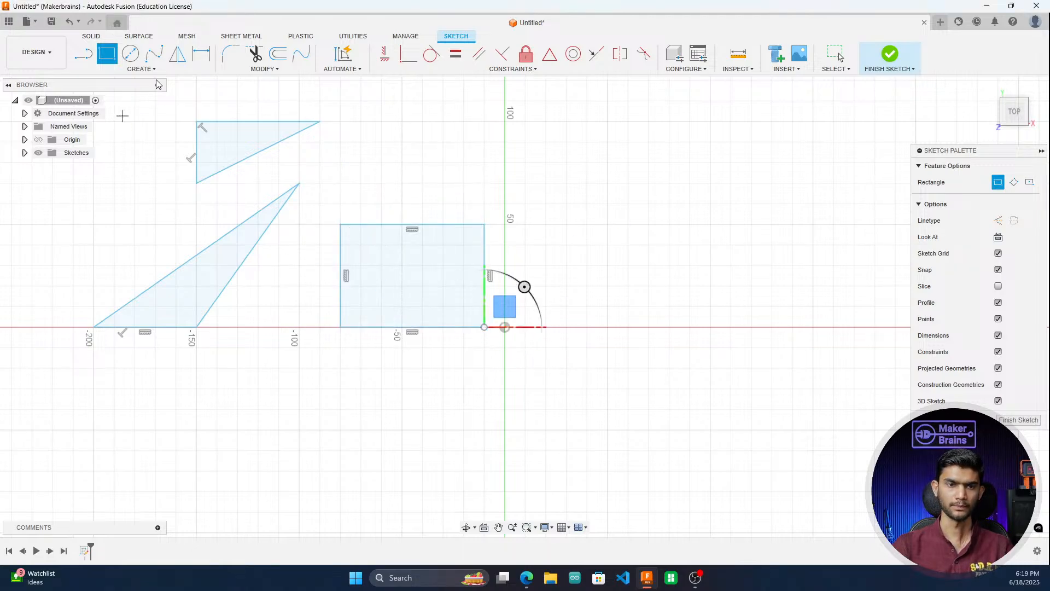
click(141, 69)
mouse_move(109, 92)
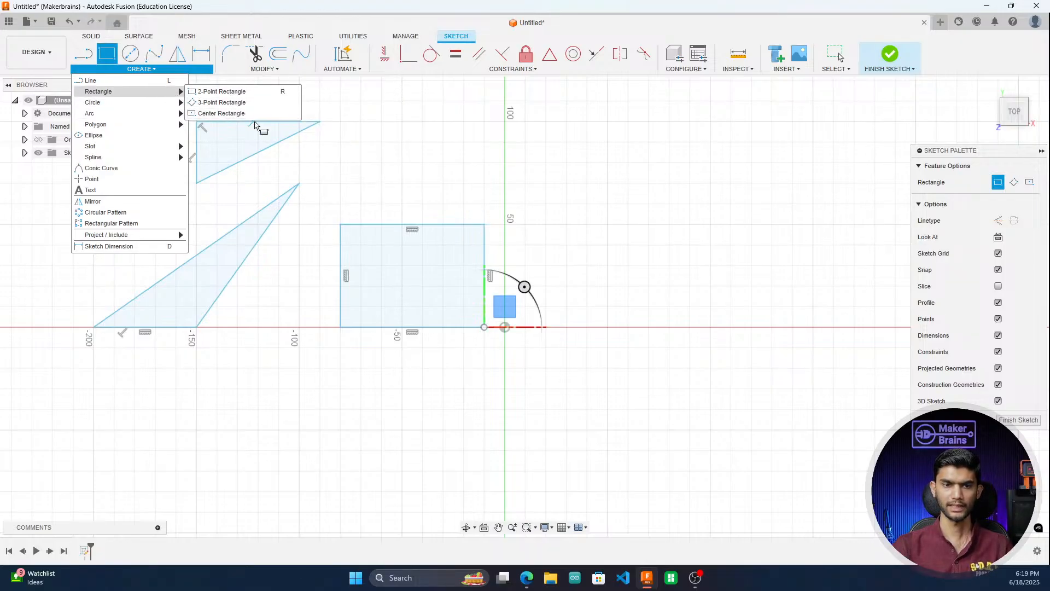
right_click(434, 155)
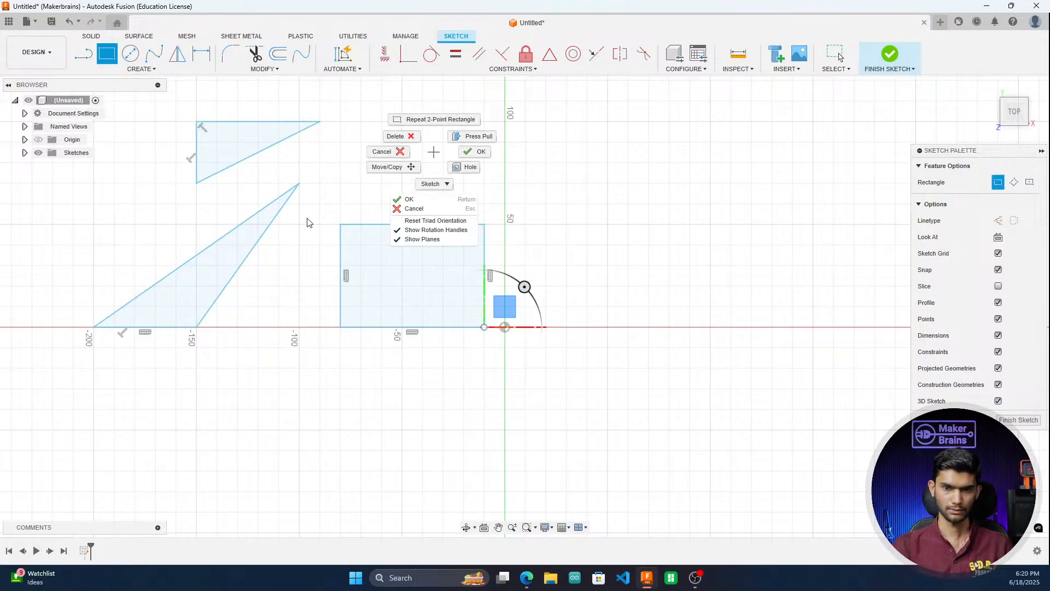
key(Escape)
key(Escape)
Step: Undo the rectangle, the right triangle and the first triangle's two slanted sides, keeping only its base line on the X axis
key(ctrl+z)
key(ctrl+z)
key(ctrl+z)
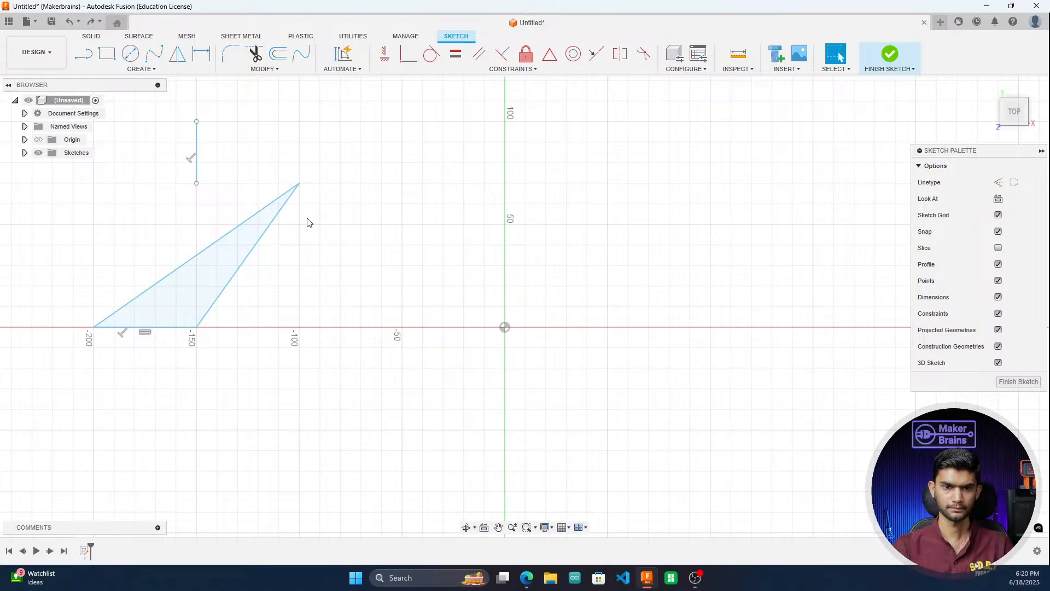
key(ctrl+z)
key(ctrl+z)
key(ctrl+z)
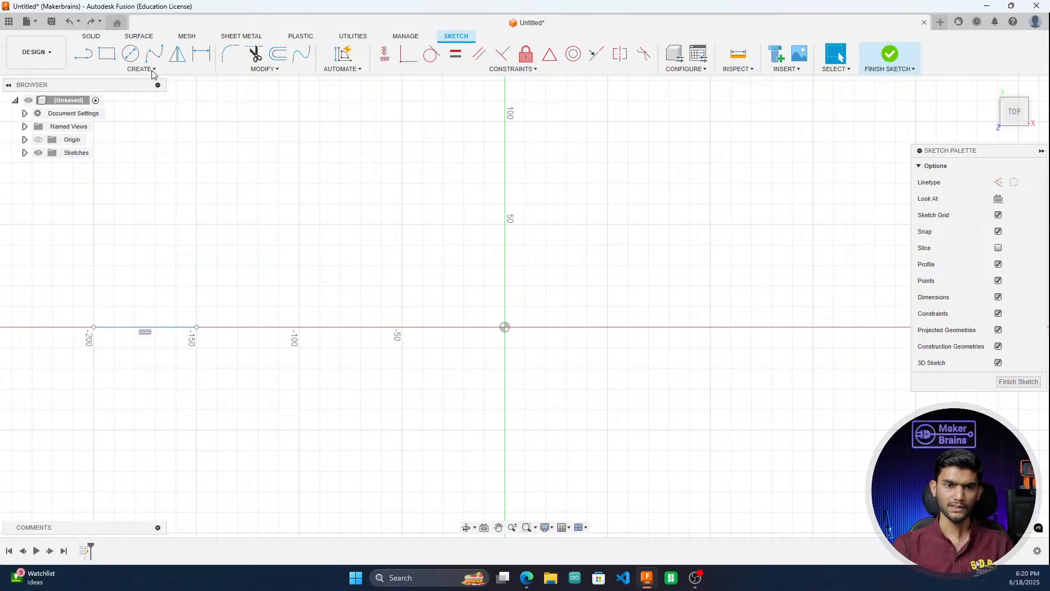
Step: Draw a center rectangle on the origin, 40 mm wide and 60 mm high
click(149, 70)
mouse_move(109, 91)
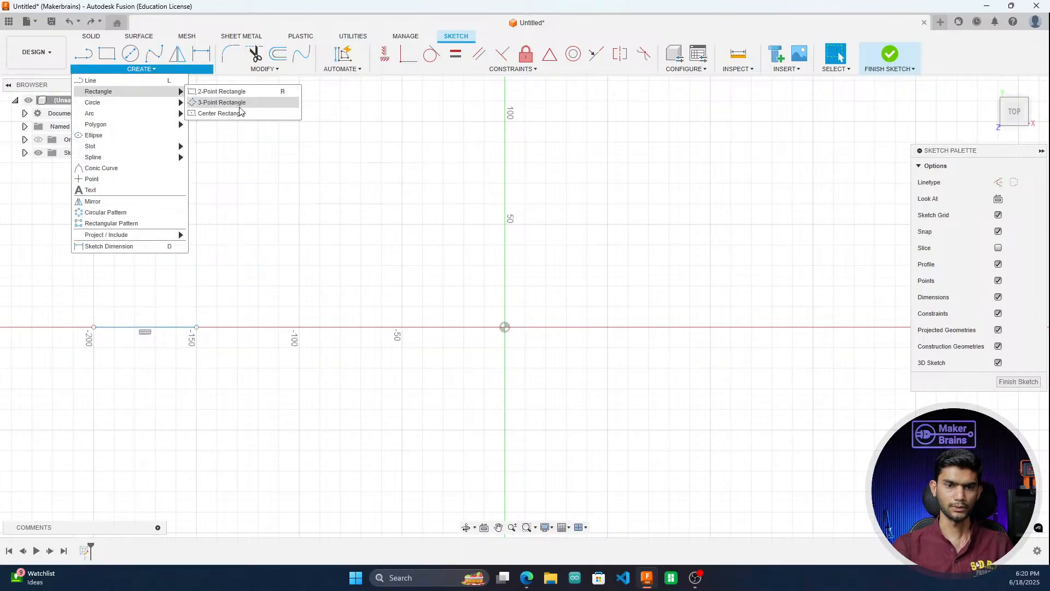
click(239, 113)
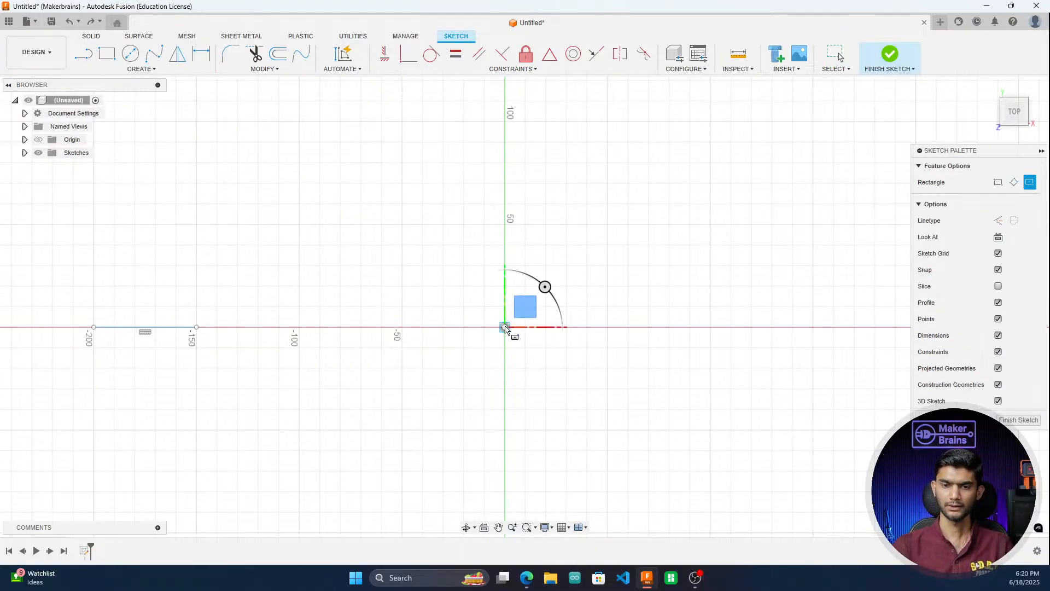
click(505, 327)
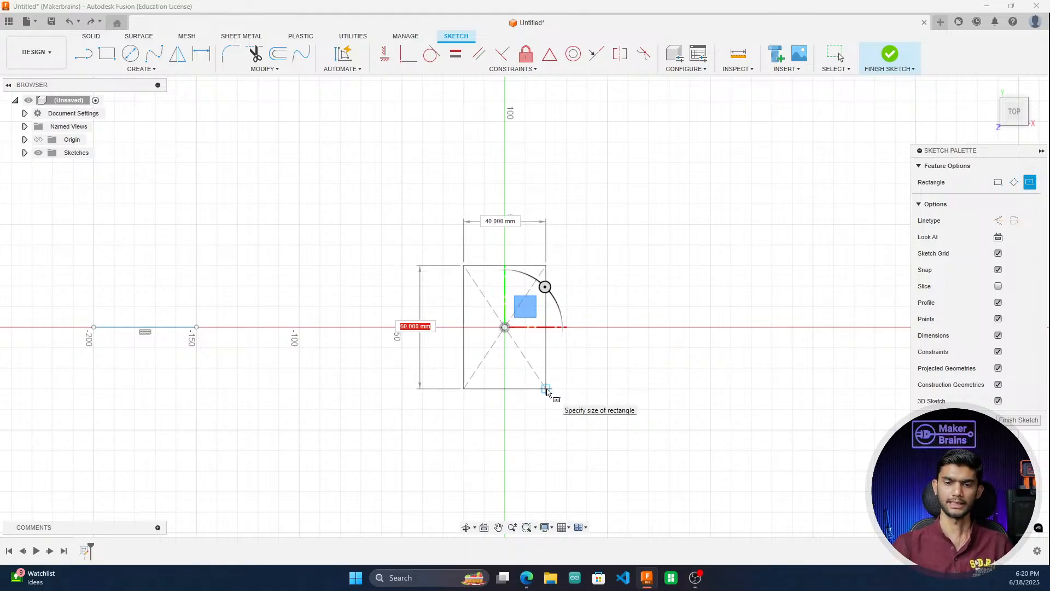
click(546, 389)
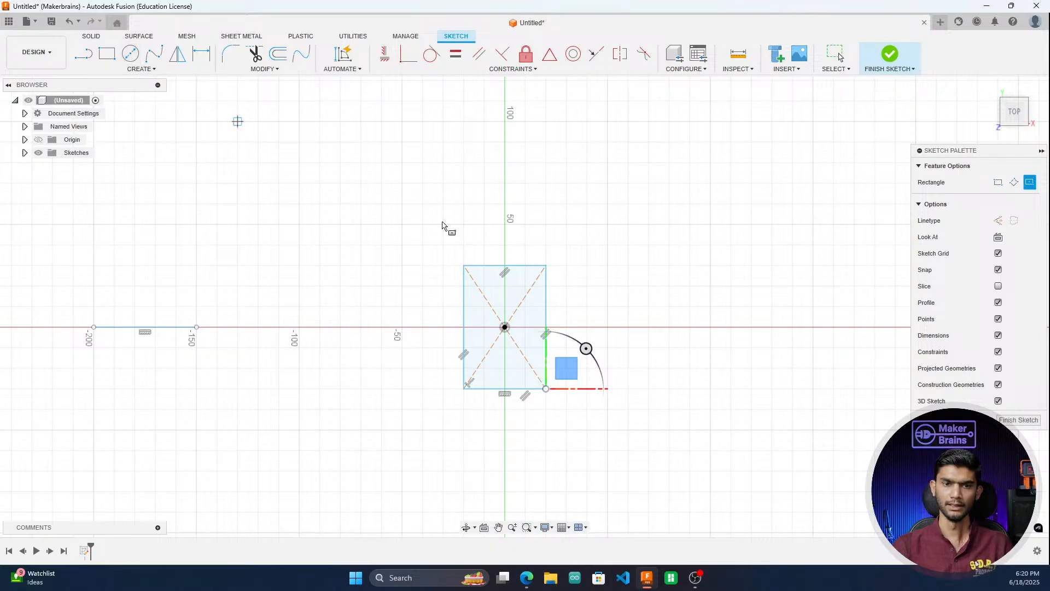
right_click(375, 192)
click(336, 187)
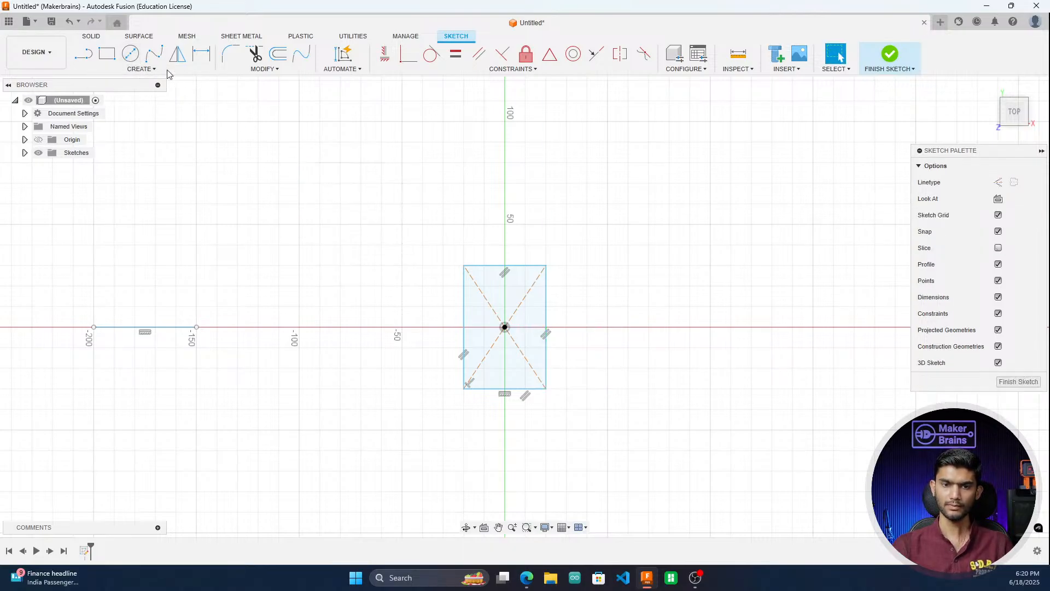
Step: Draw a 20 mm diameter circle centred on the Y axis 50 mm above the origin, and undo it together with the center rectangle
click(132, 58)
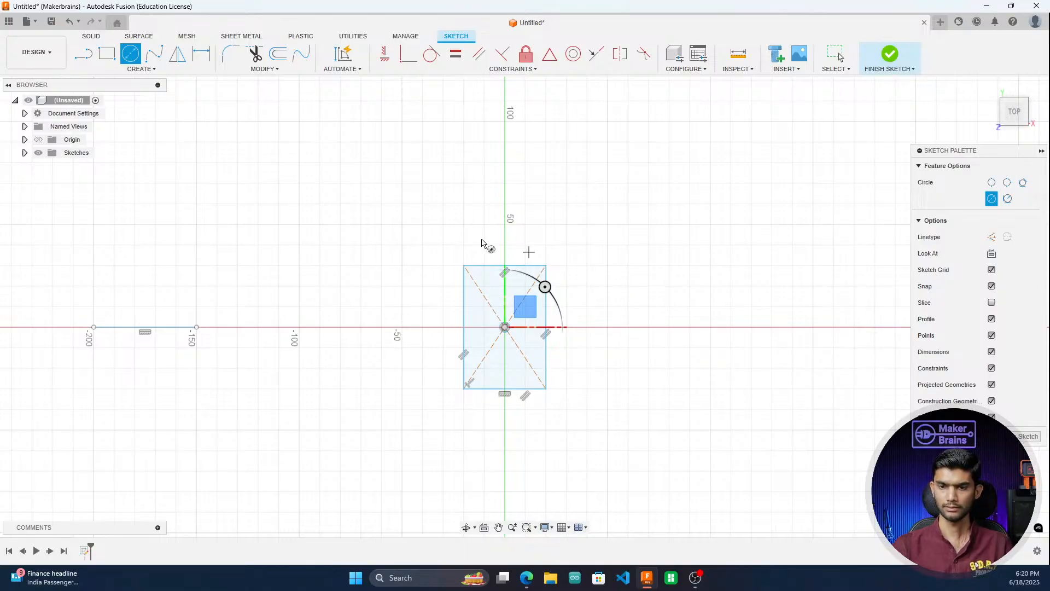
click(505, 224)
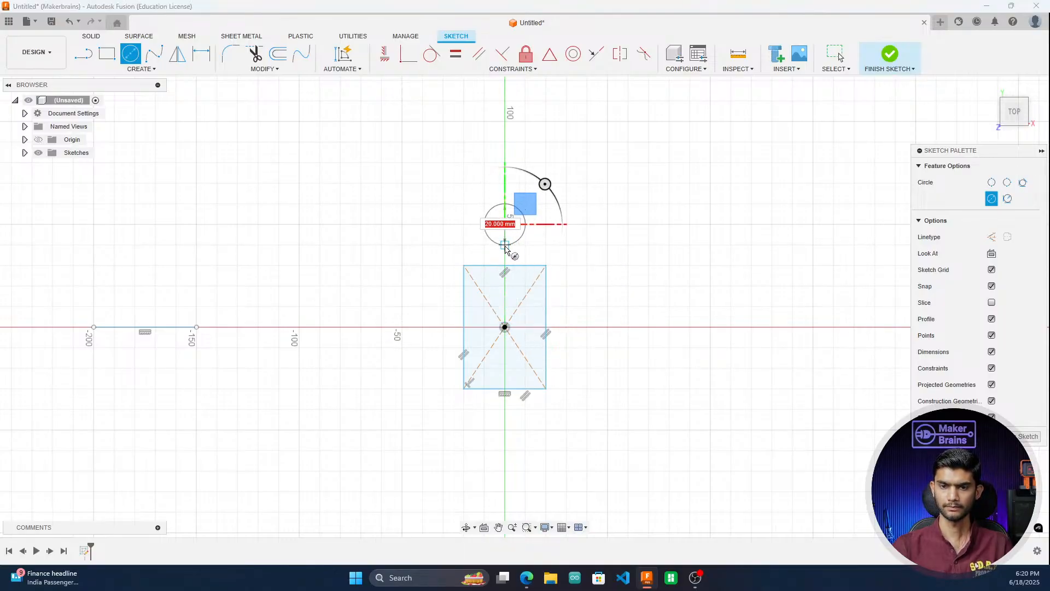
click(504, 245)
right_click(609, 203)
click(572, 204)
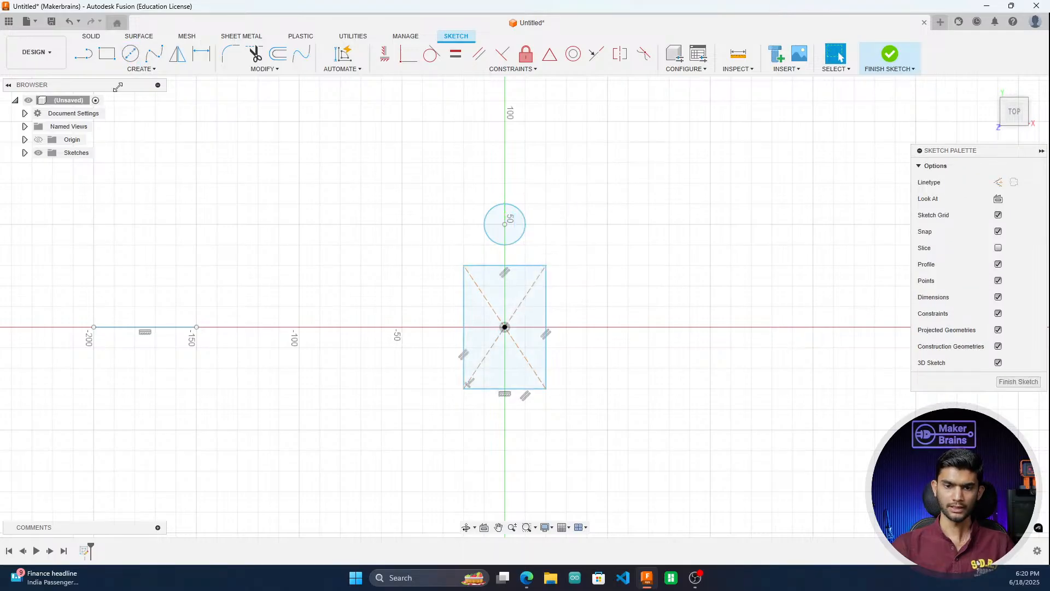
key(ctrl+z)
key(ctrl+z)
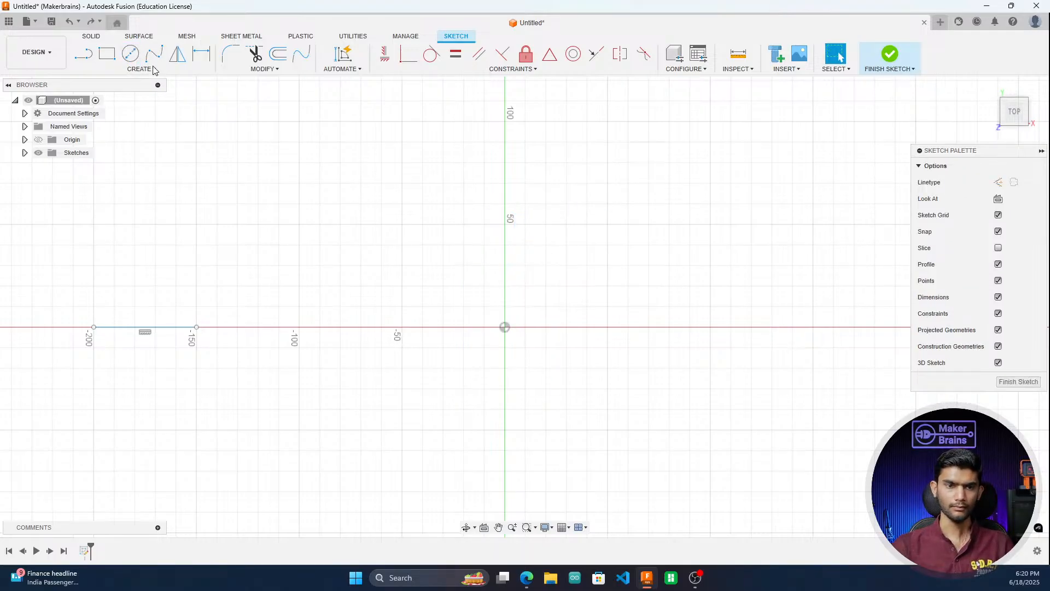
Step: Draw a center rectangle on the origin with a height of 100 mm and a width of 120 mm
click(154, 70)
mouse_move(104, 90)
click(211, 111)
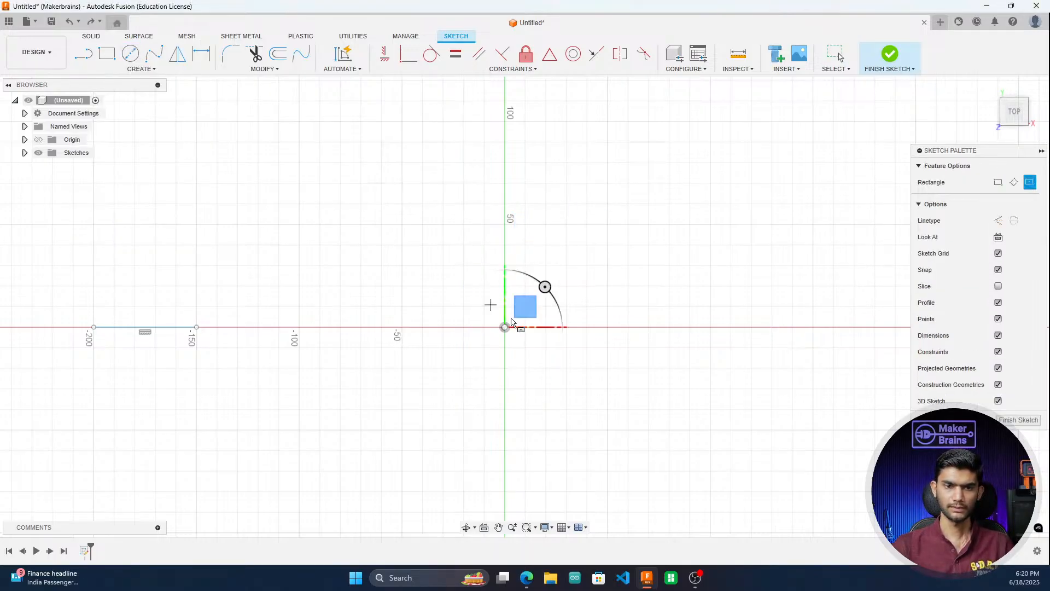
click(513, 327)
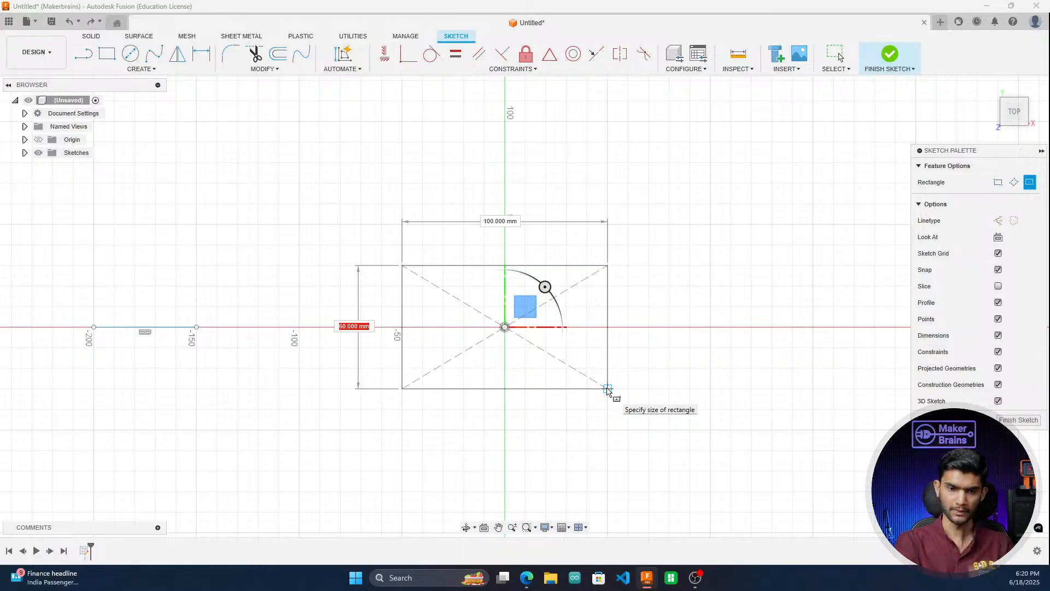
text(00)
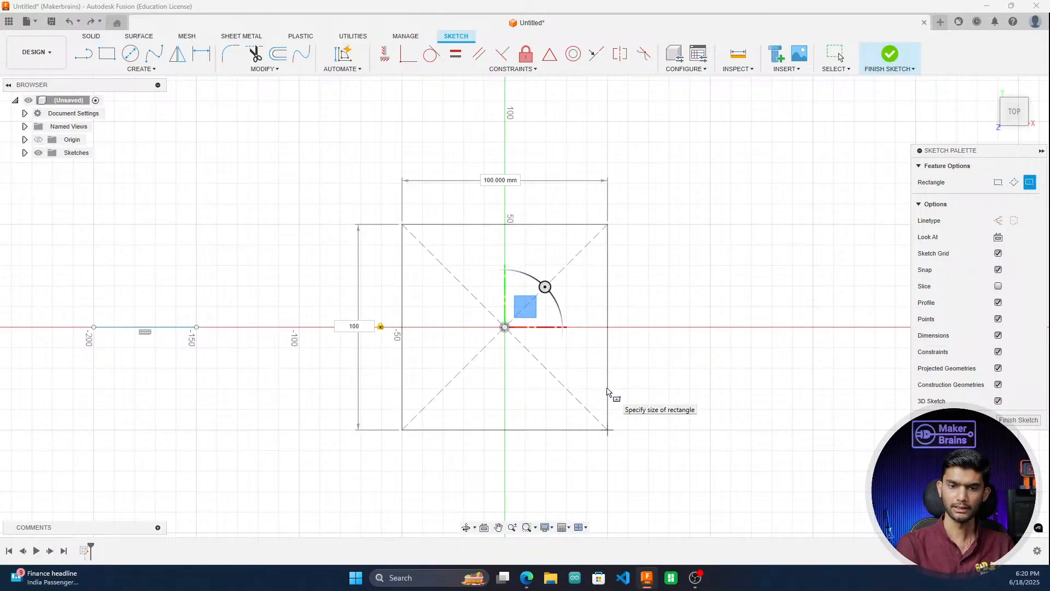
key(Tab)
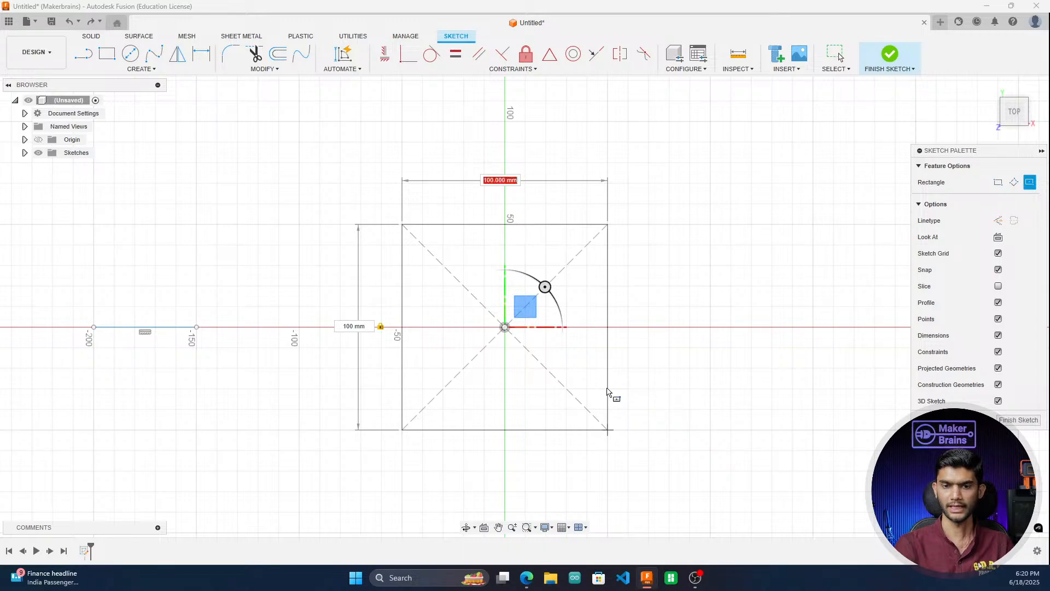
text(120)
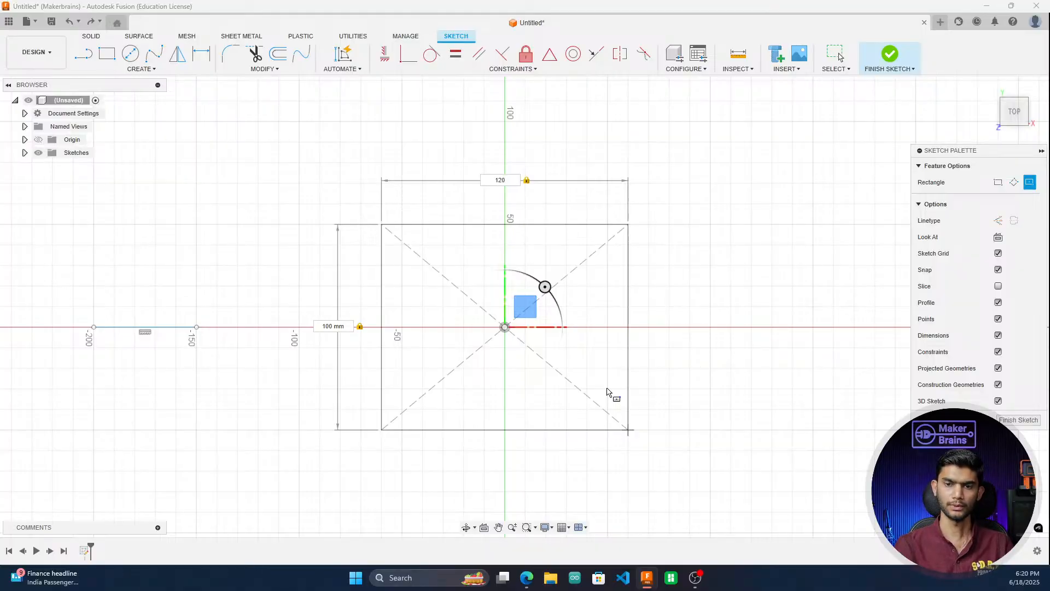
key(Tab)
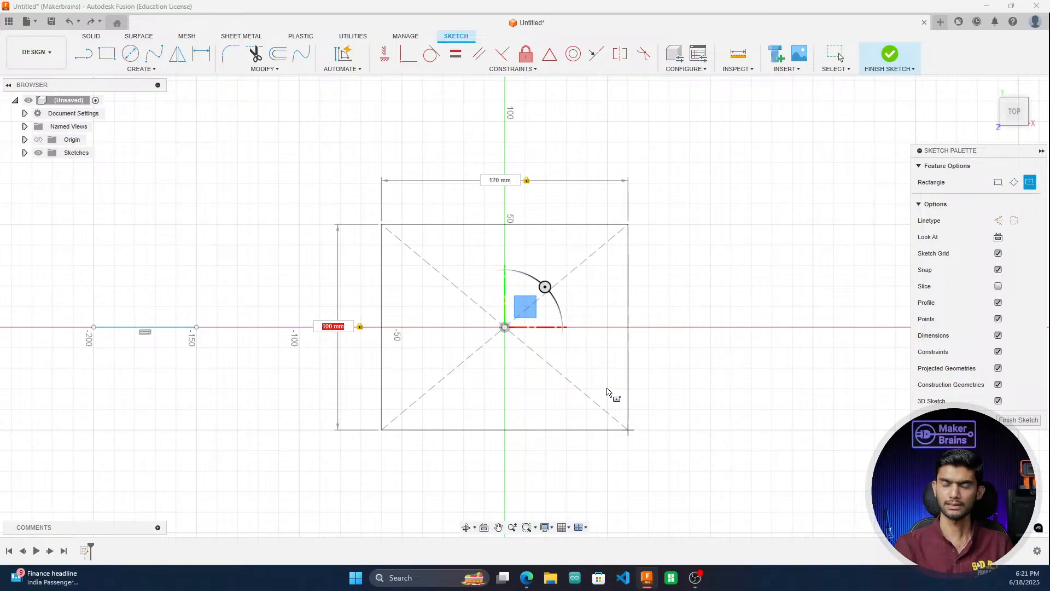
key(Tab)
key(Return)
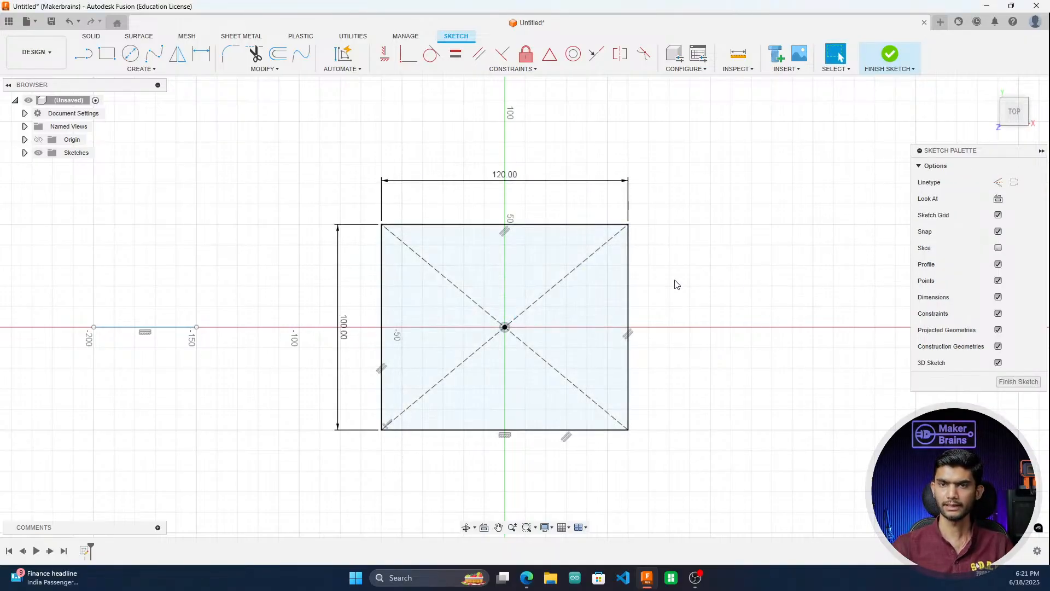
Step: Draw a two-point rectangle of about 30 by 30 mm above the line on the negative side of the X axis
click(109, 62)
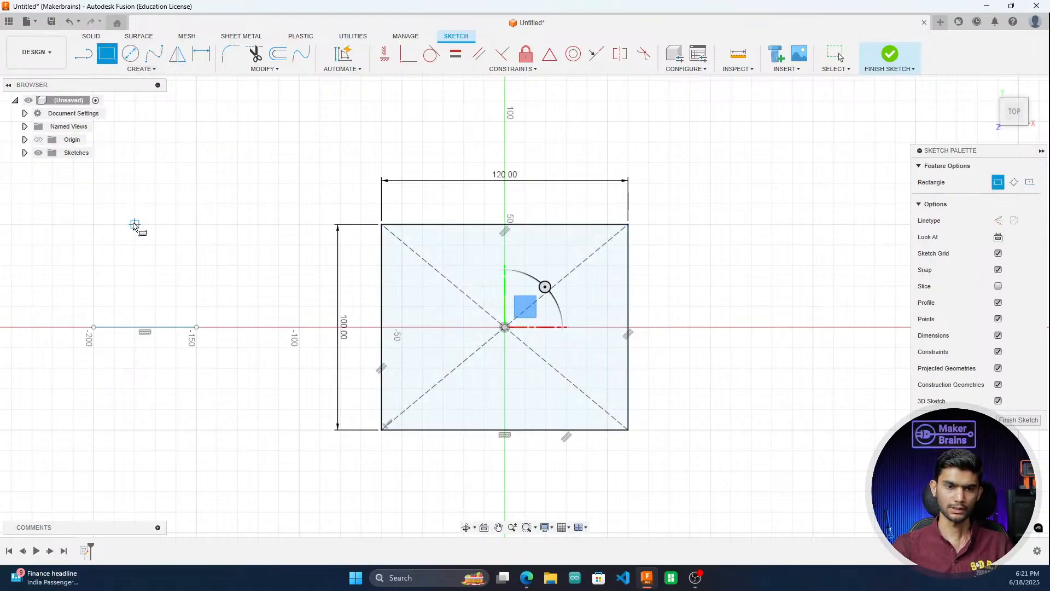
click(135, 225)
click(196, 285)
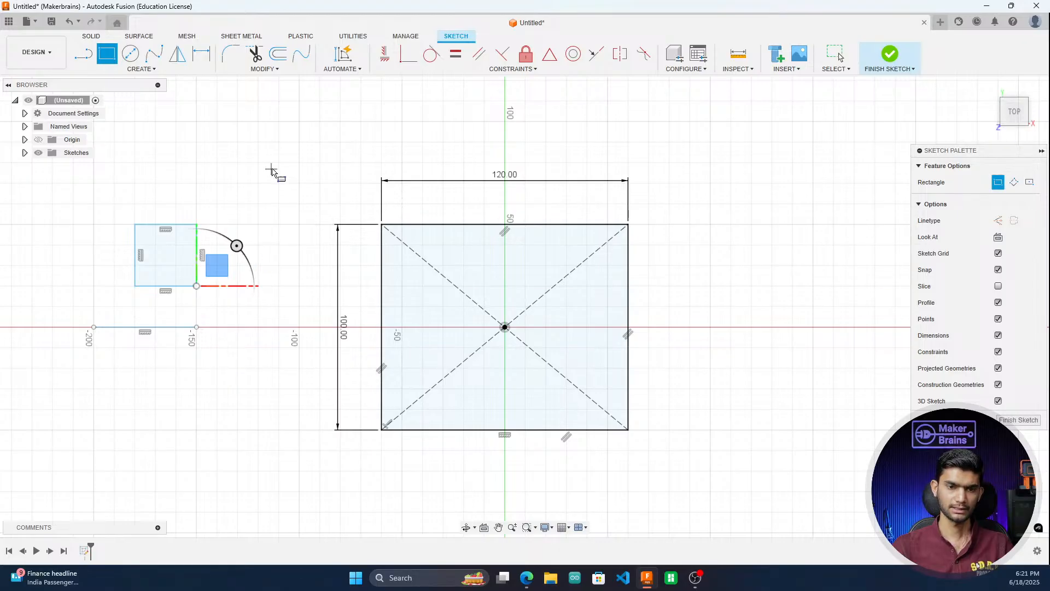
right_click(272, 171)
click(218, 168)
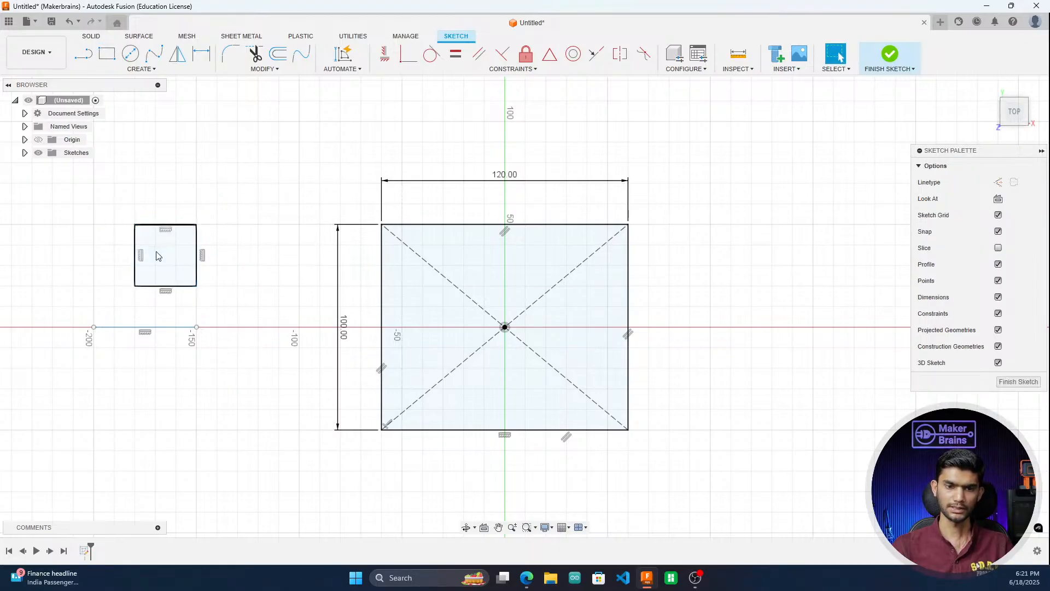
Step: Dimension the upper edge of the small rectangle on the negative X side at 30 mm
click(170, 225)
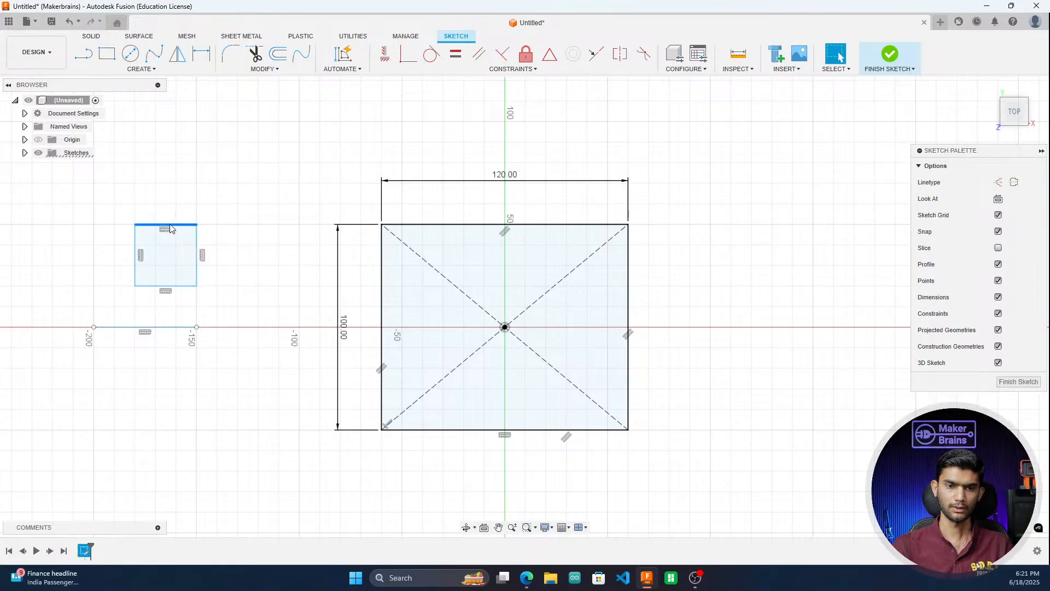
right_click(170, 228)
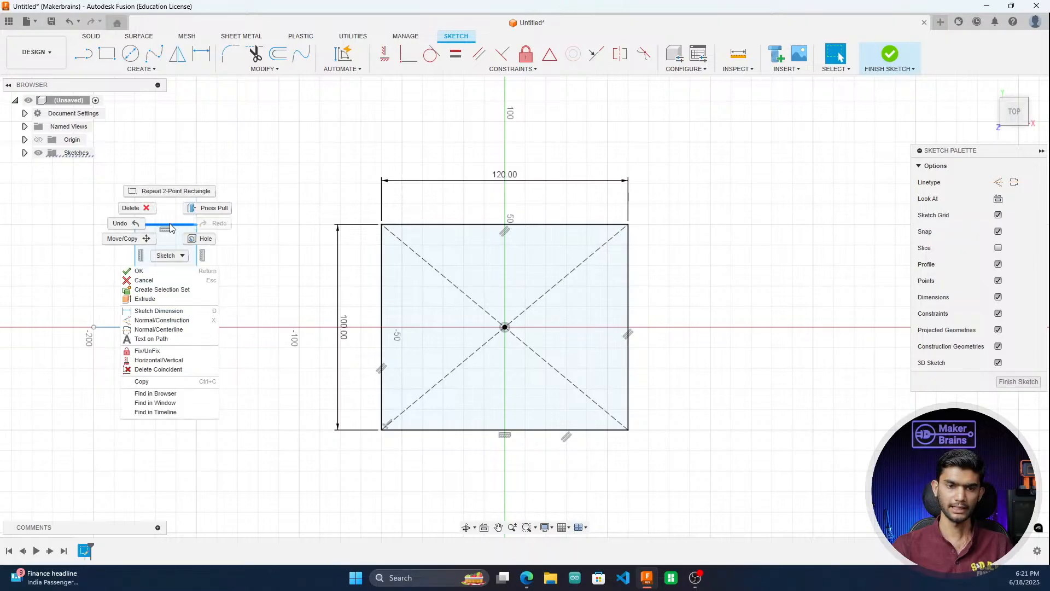
click(168, 310)
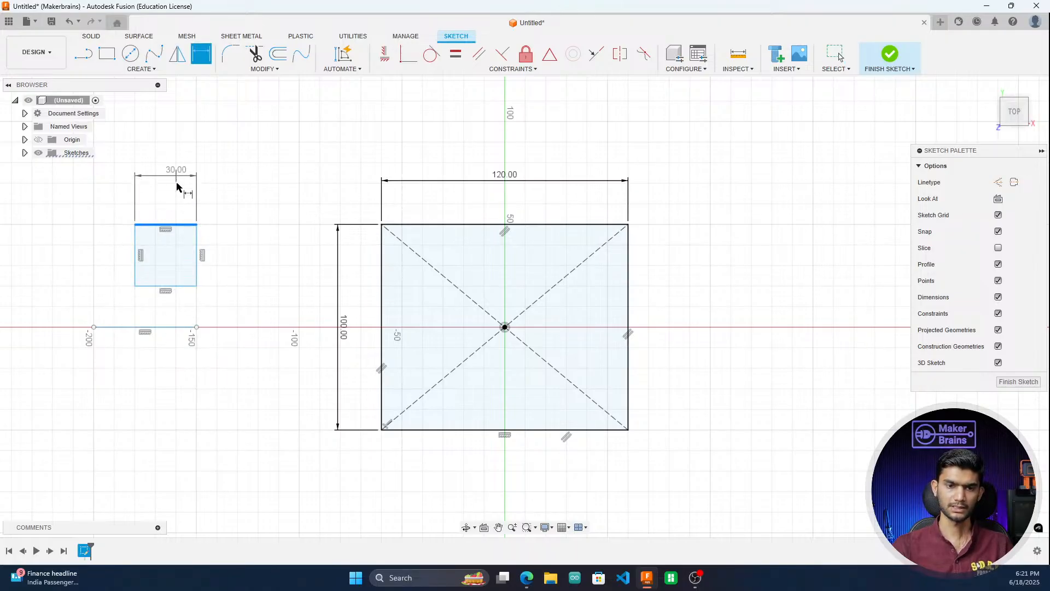
click(186, 188)
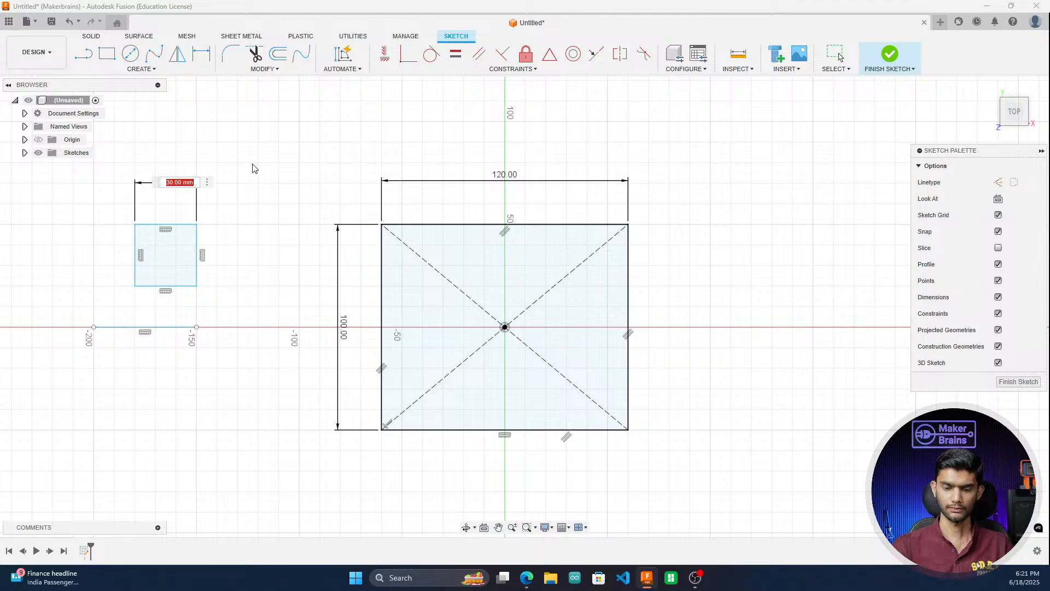
key(Return)
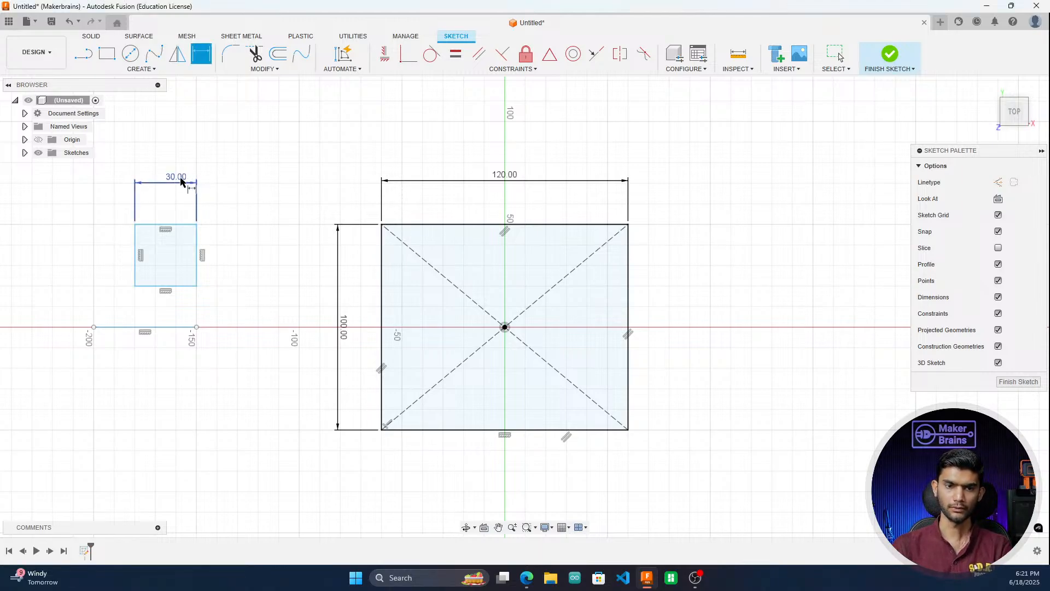
Step: Set the small rectangle's width dimension to 40 mm
double_click(180, 180)
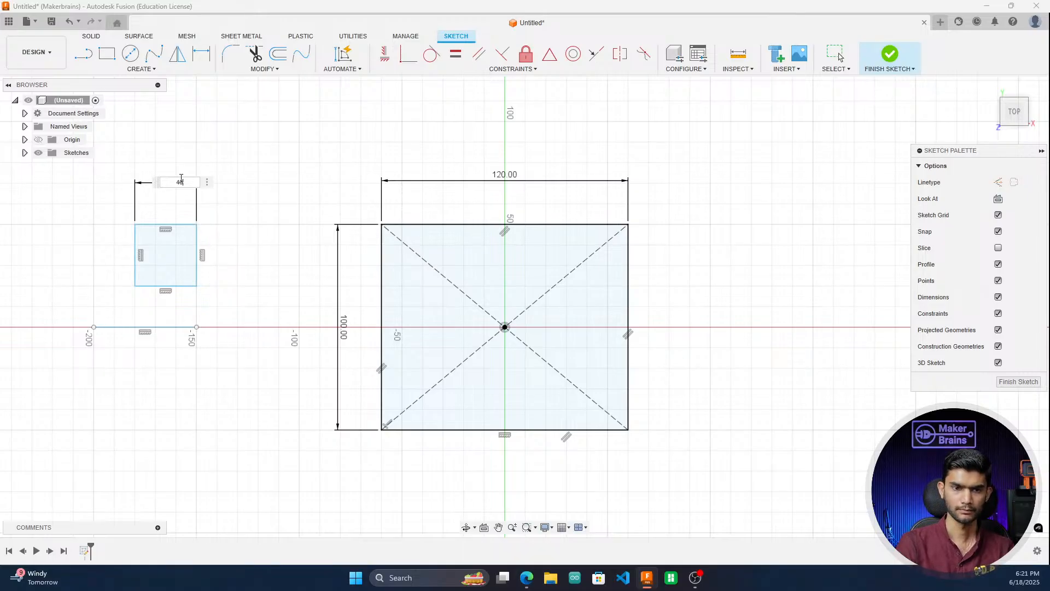
key(Return)
key(d)
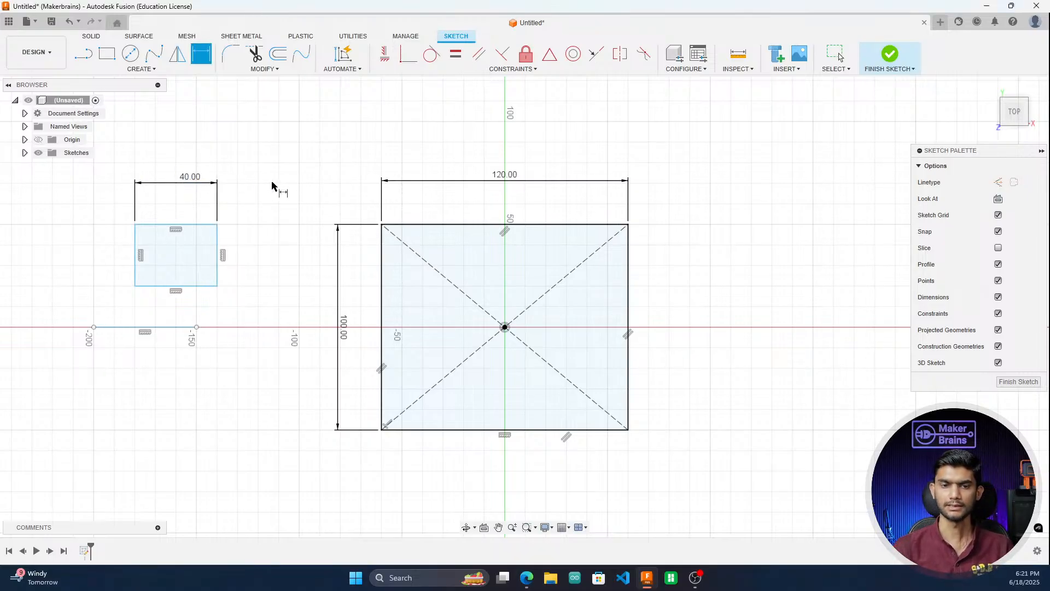
key(Escape)
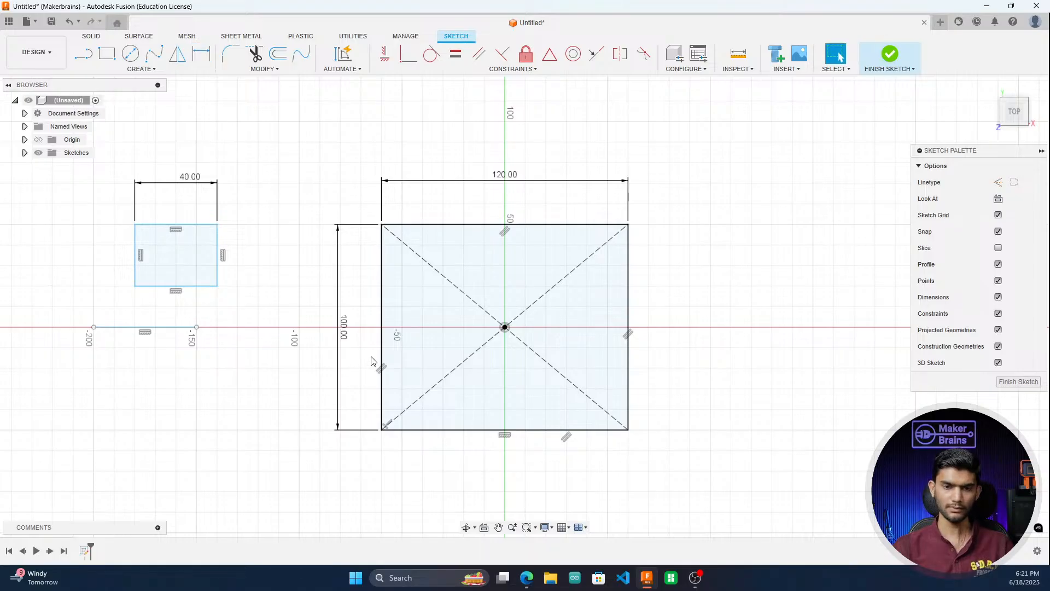
Step: Undo the small rectangle with its dimension and the center rectangle on the origin, keeping the line on the X axis
key(ctrl+z)
key(ctrl+z)
key(ctrl+z)
key(ctrl+z)
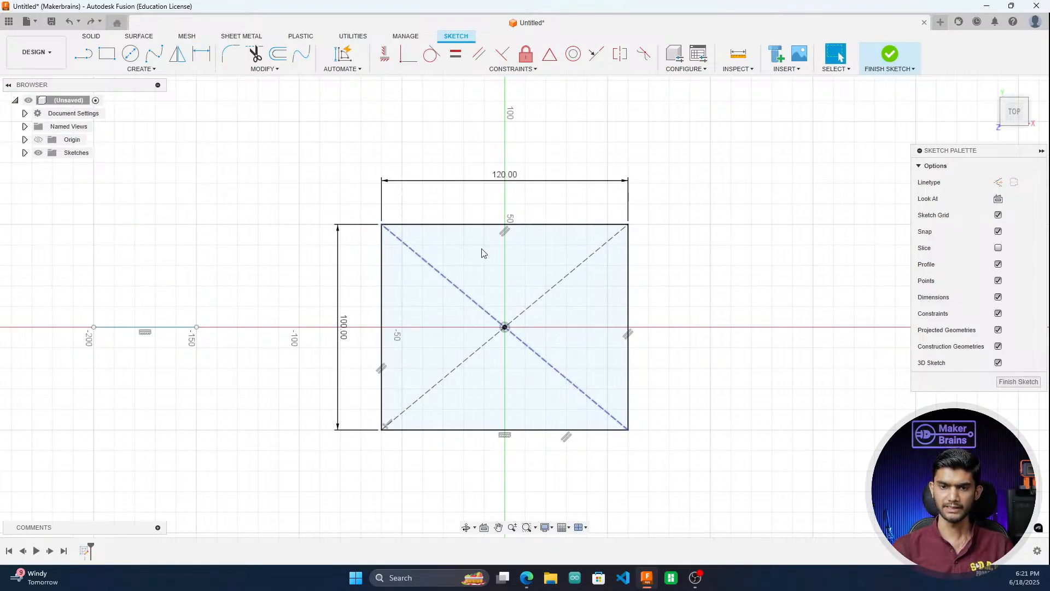
click(141, 70)
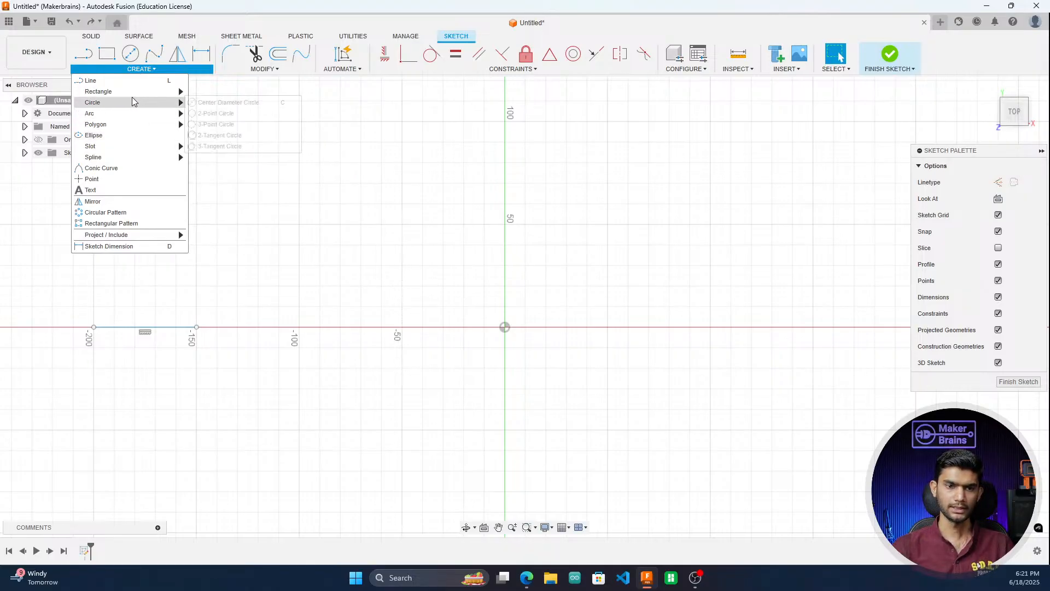
key(r)
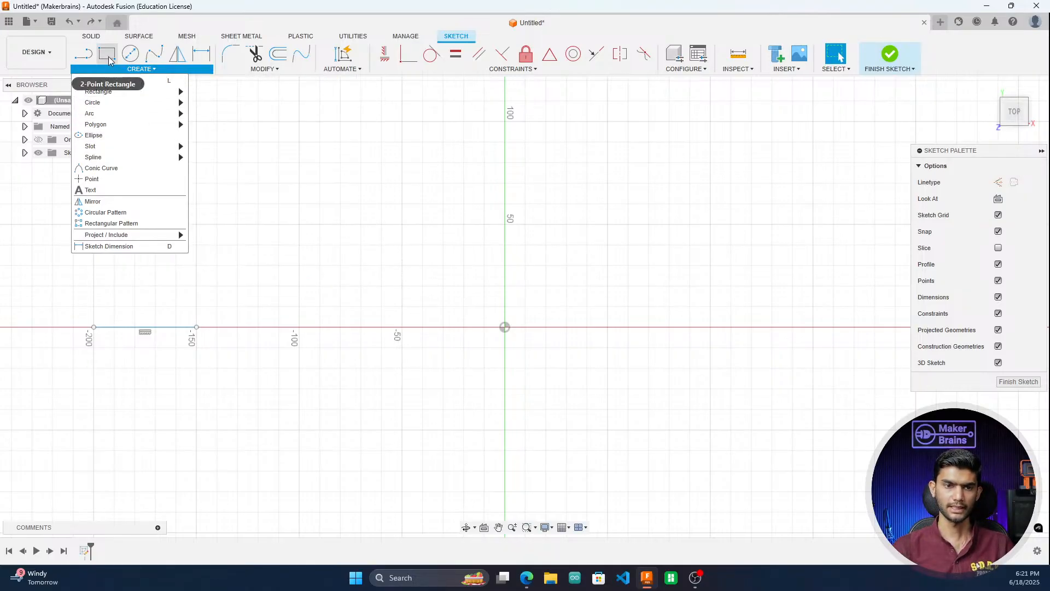
click(141, 69)
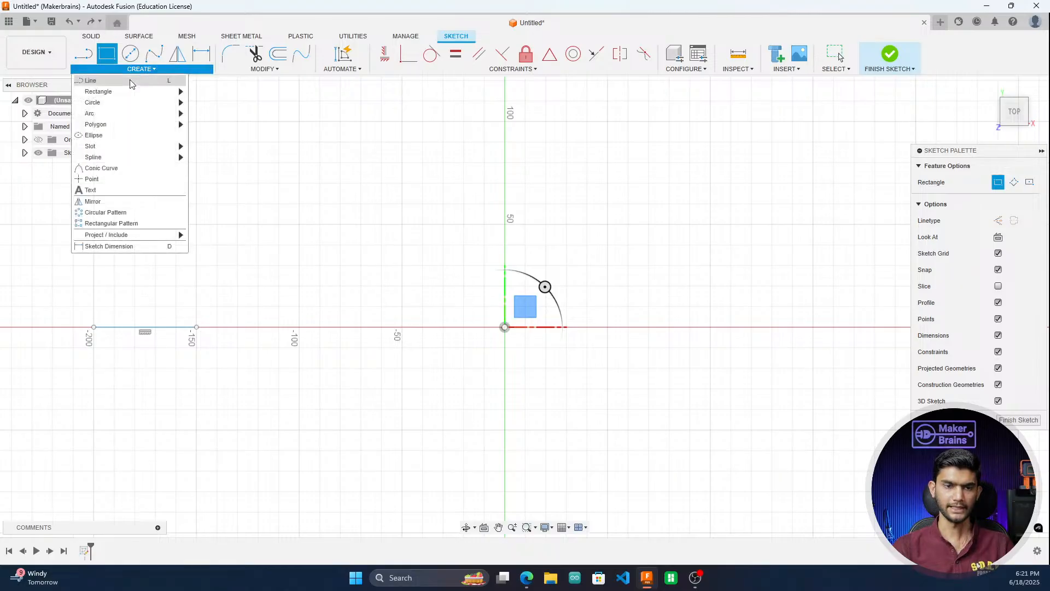
mouse_move(131, 93)
click(221, 114)
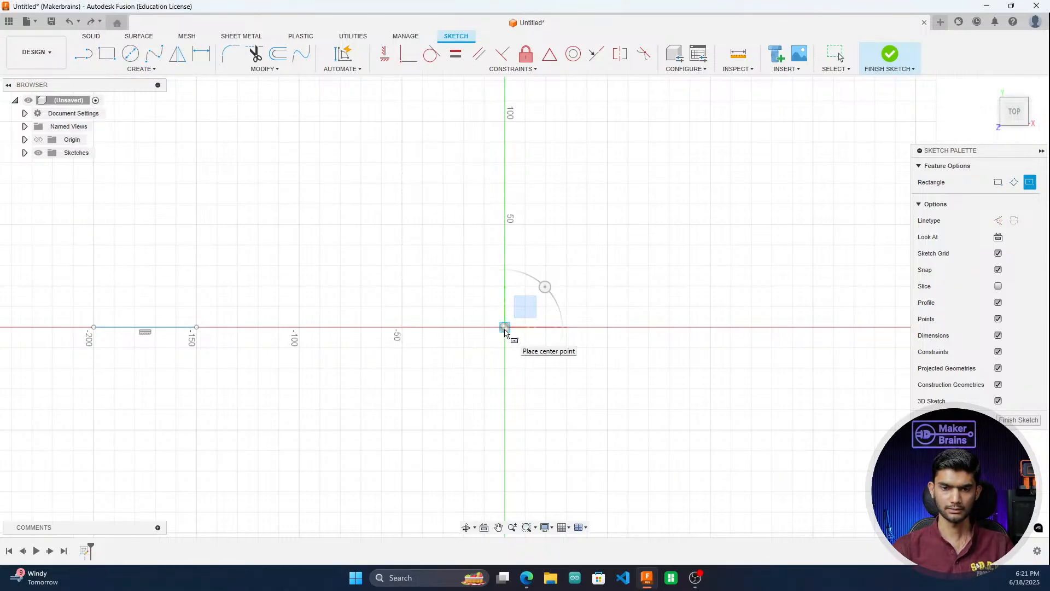
key(Escape)
Step: Draw a circumscribed polygon centred on the origin with 6 sides and a 40 mm radius
click(156, 70)
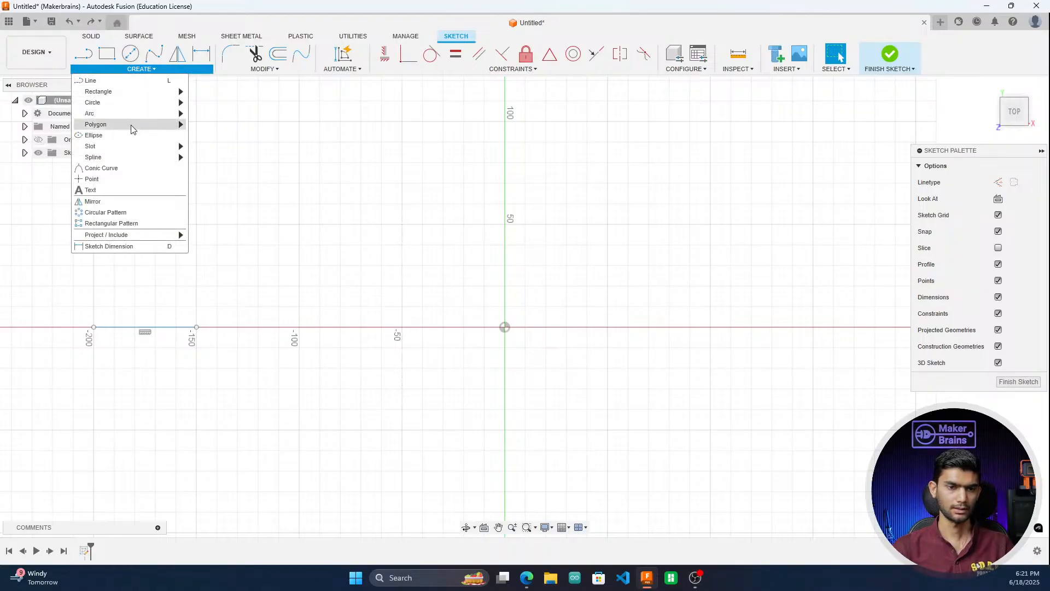
mouse_move(131, 126)
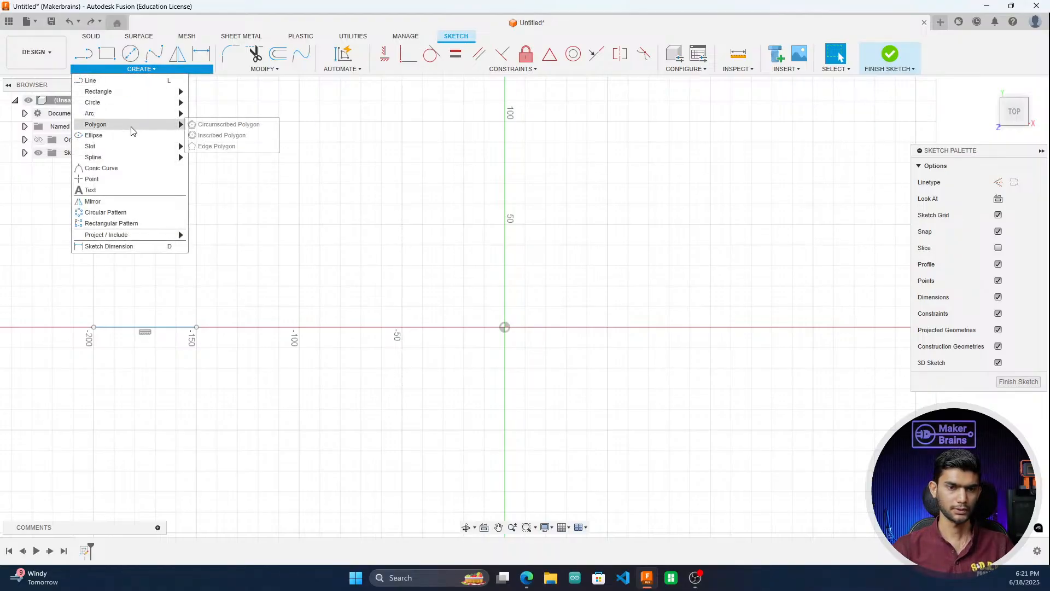
click(246, 125)
click(504, 327)
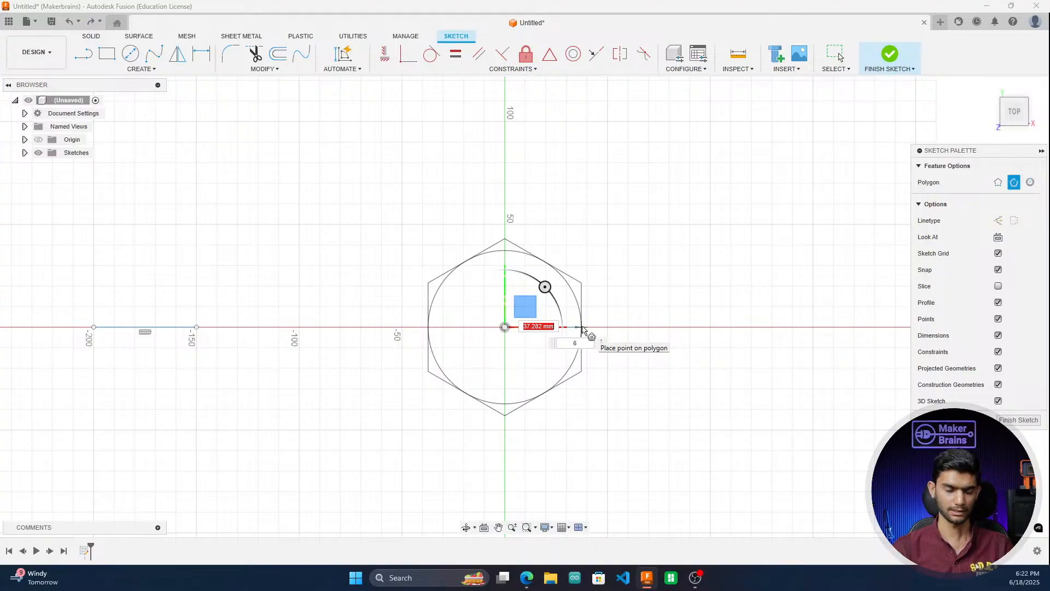
key(Tab)
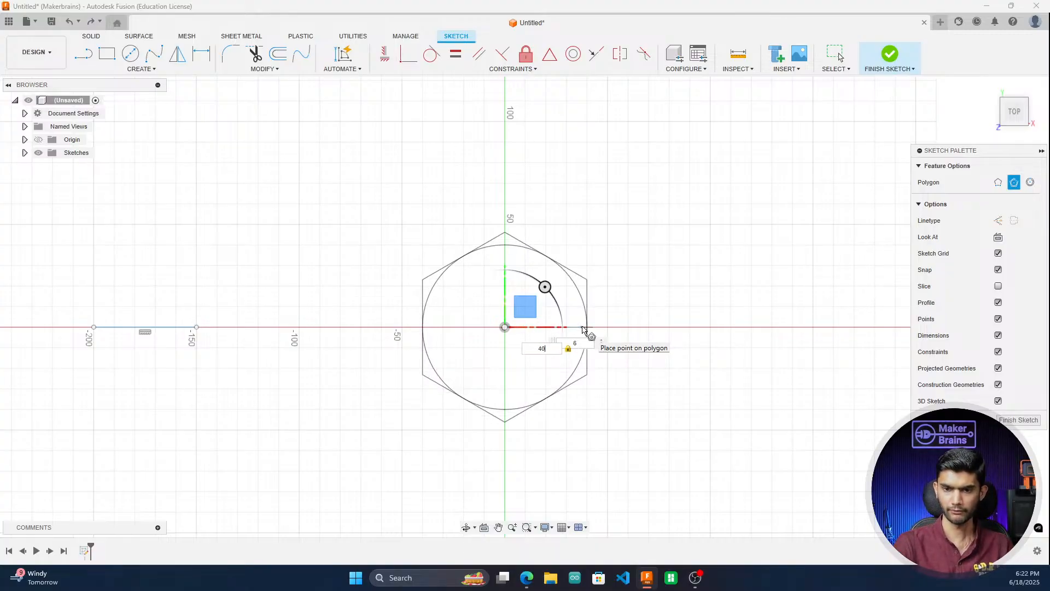
click(583, 329)
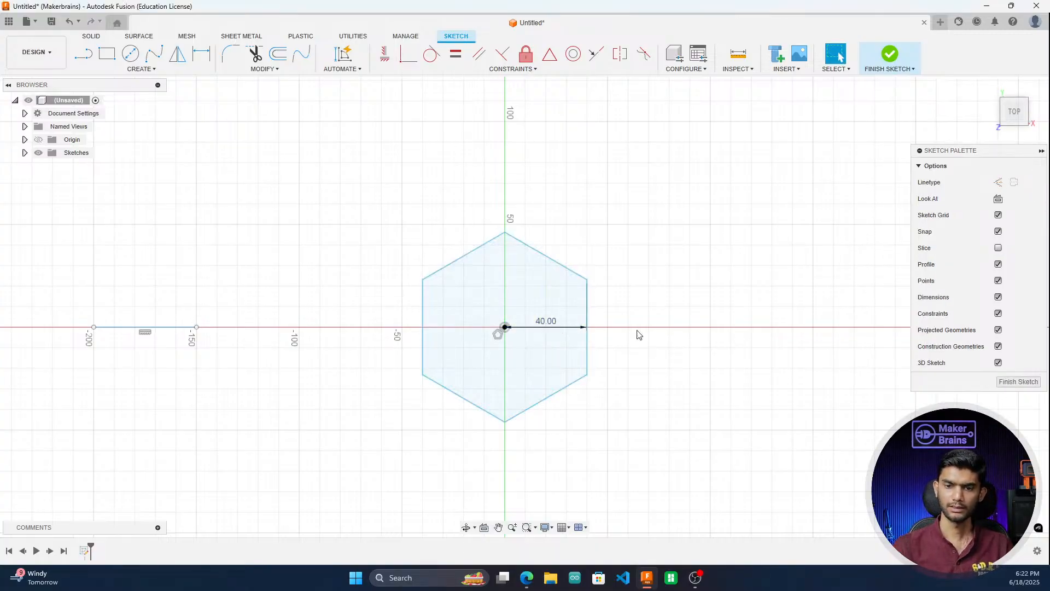
Step: Add a driven length dimension to the hexagon's upper right edge and finish the sketch
click(563, 266)
right_click(558, 265)
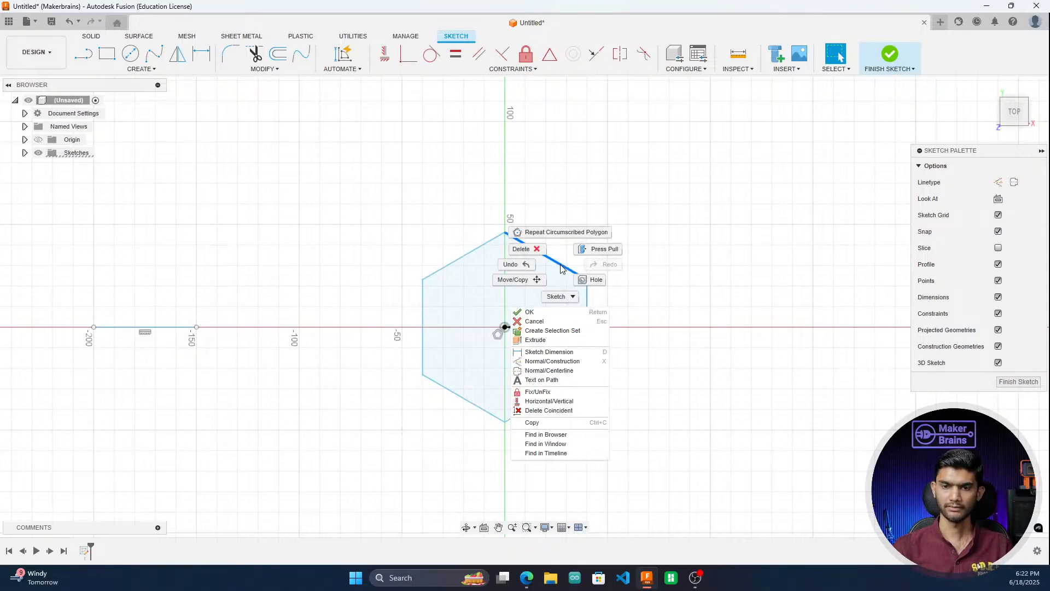
click(545, 352)
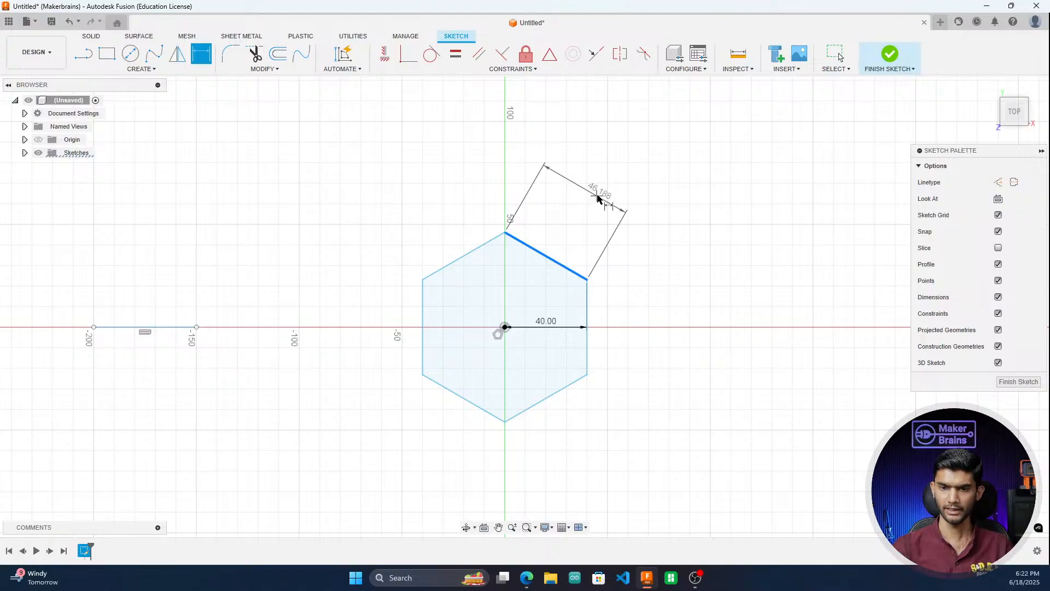
click(652, 212)
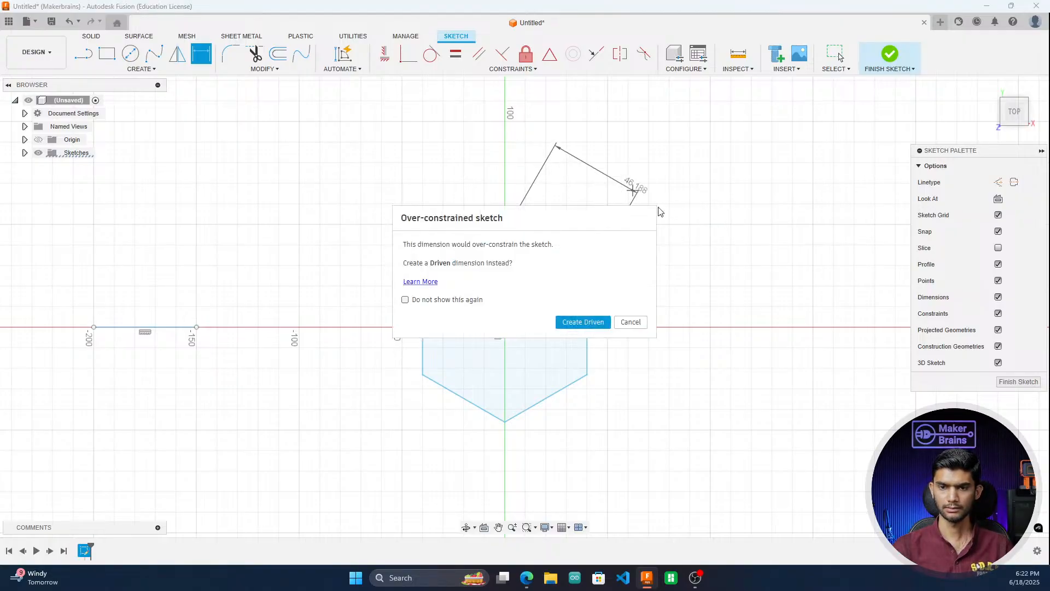
click(630, 321)
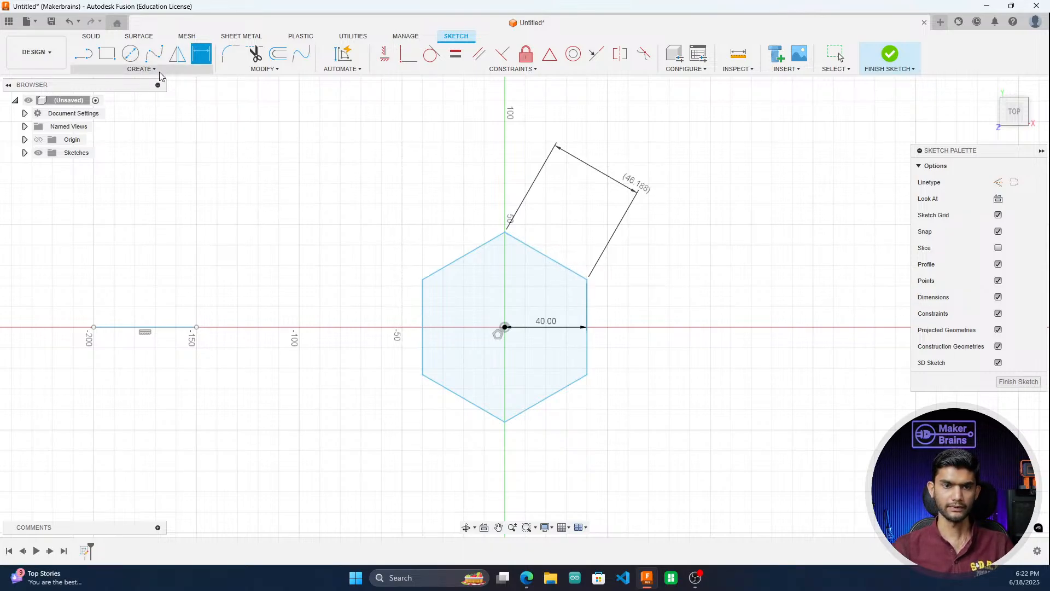
click(1020, 382)
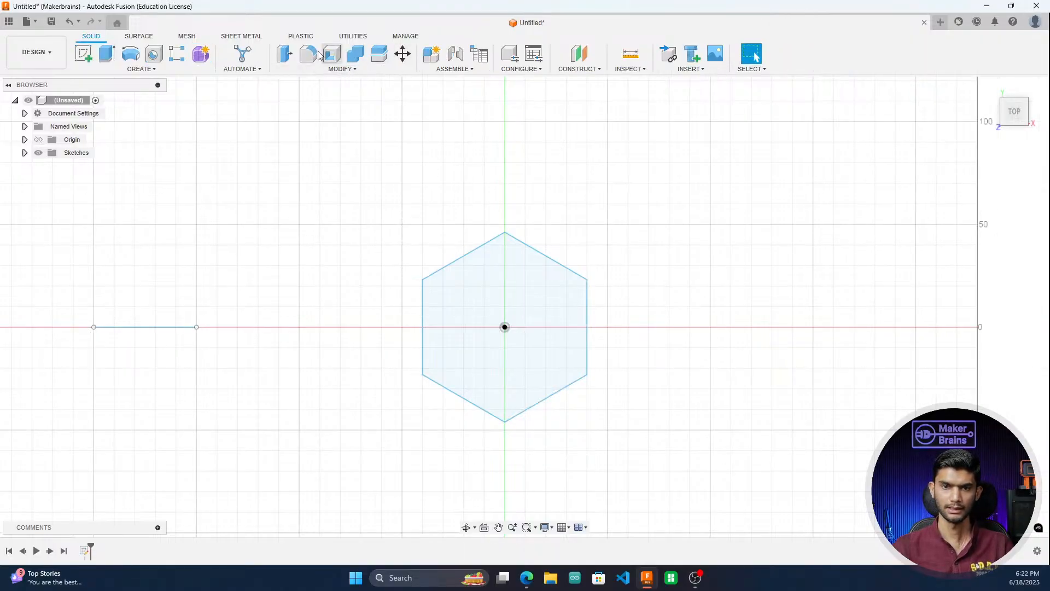
Step: Extrude the hexagon profile 50 mm upward as a new body using Press Pull, and return to the home view
click(141, 69)
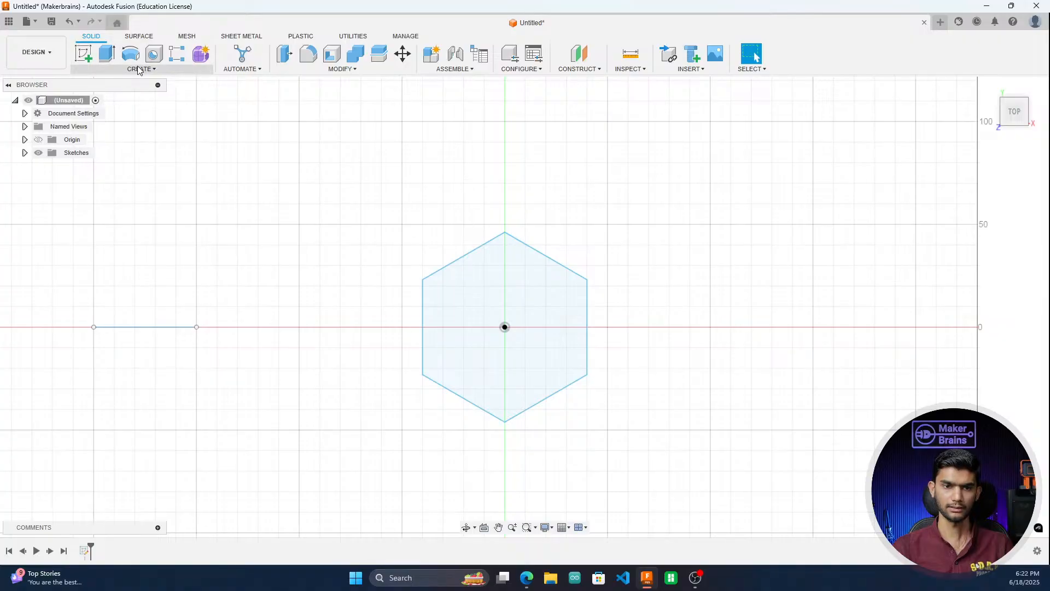
click(305, 159)
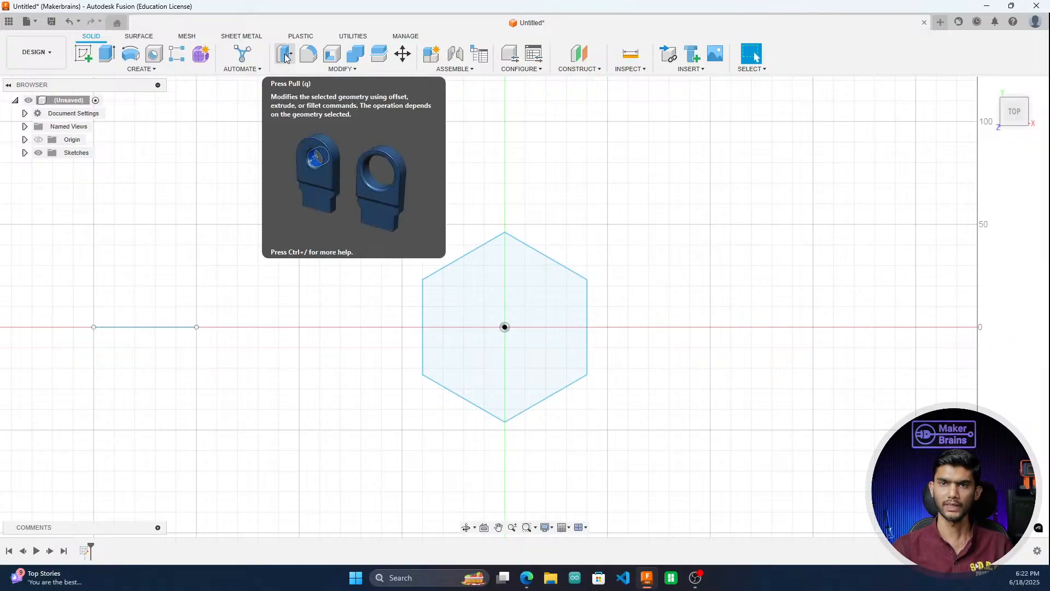
click(286, 56)
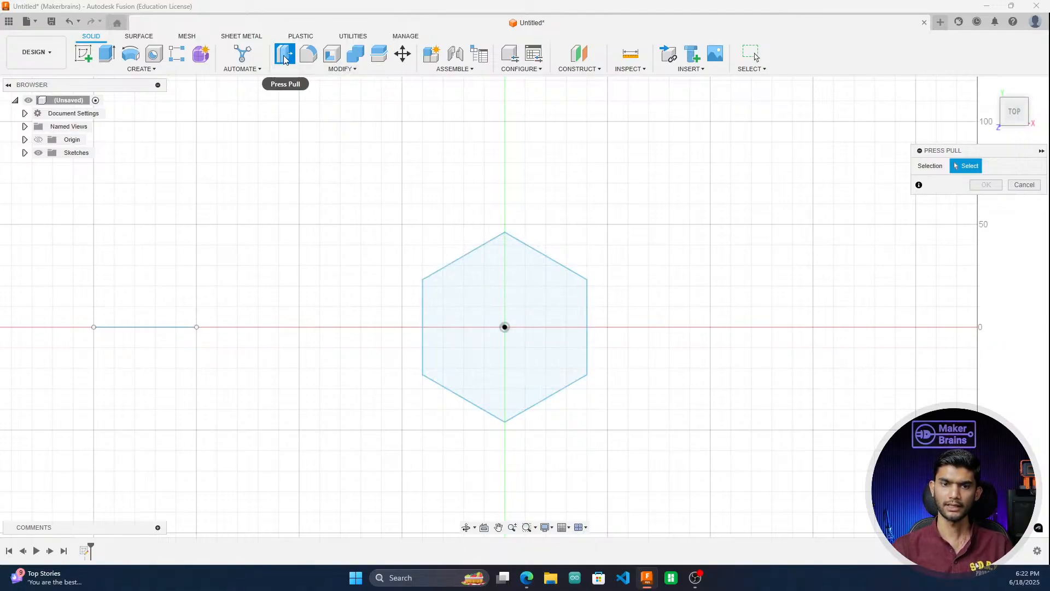
click(474, 294)
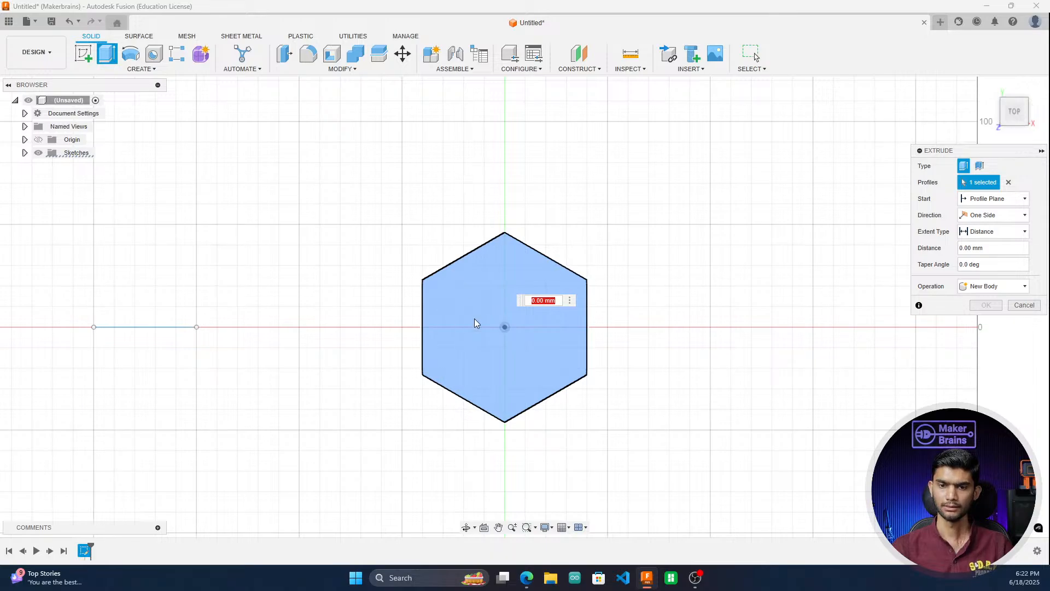
drag(1014, 112, 1018, 132)
click(1017, 121)
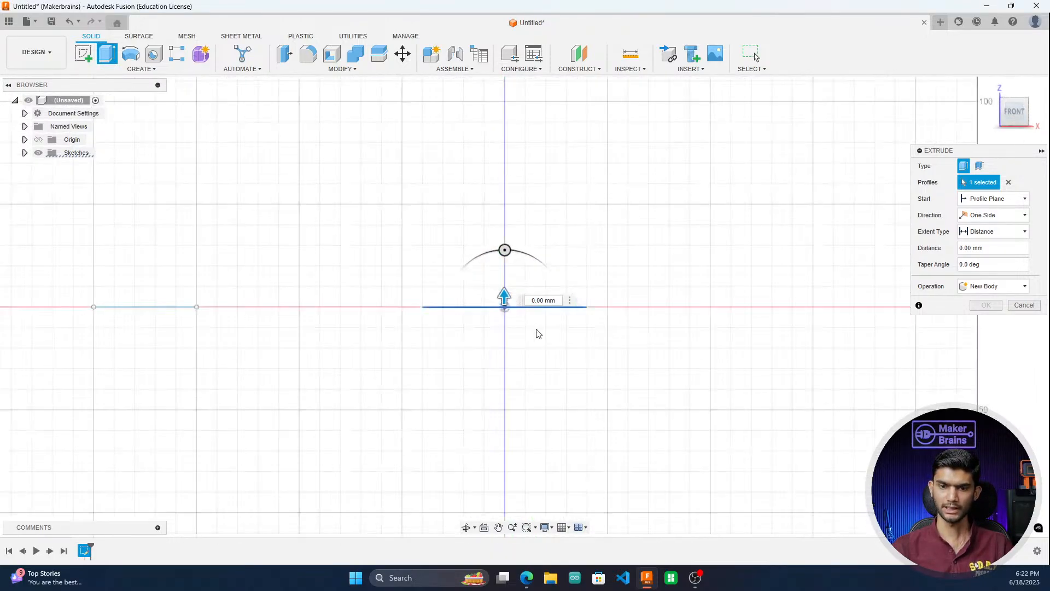
click(1015, 94)
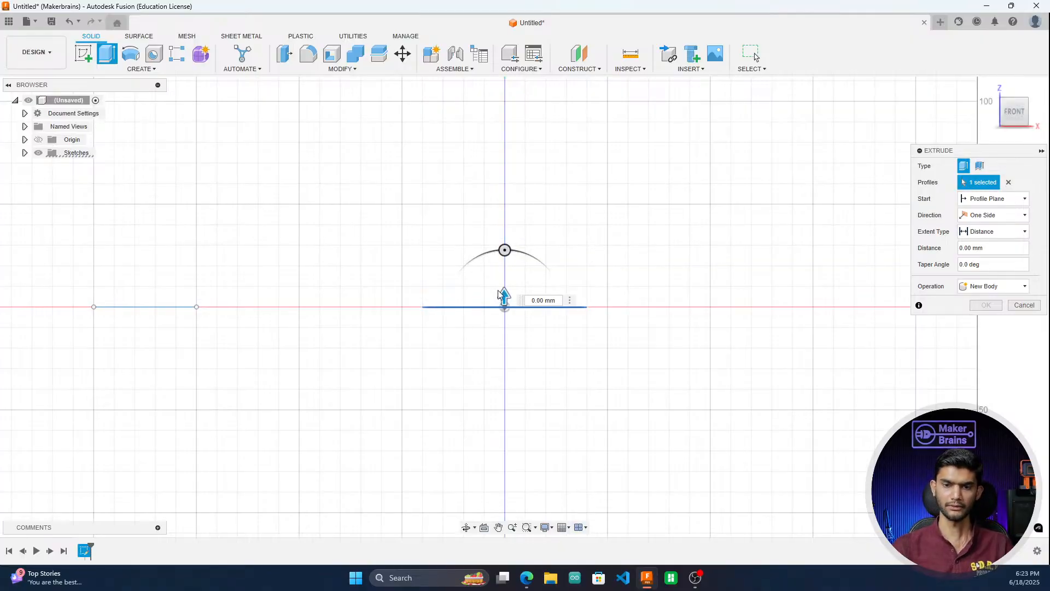
drag(503, 295, 523, 192)
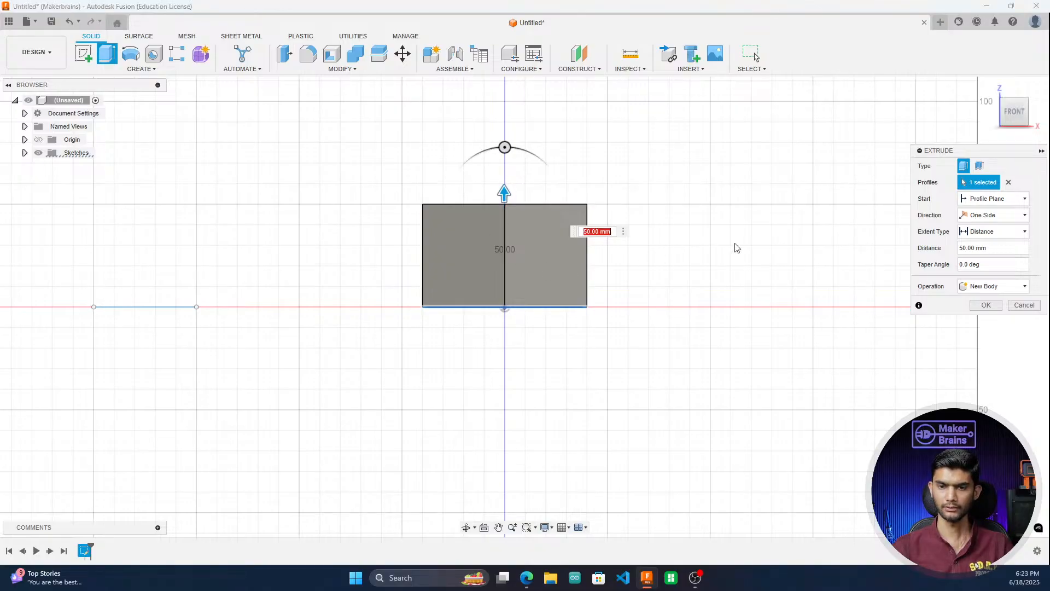
click(986, 305)
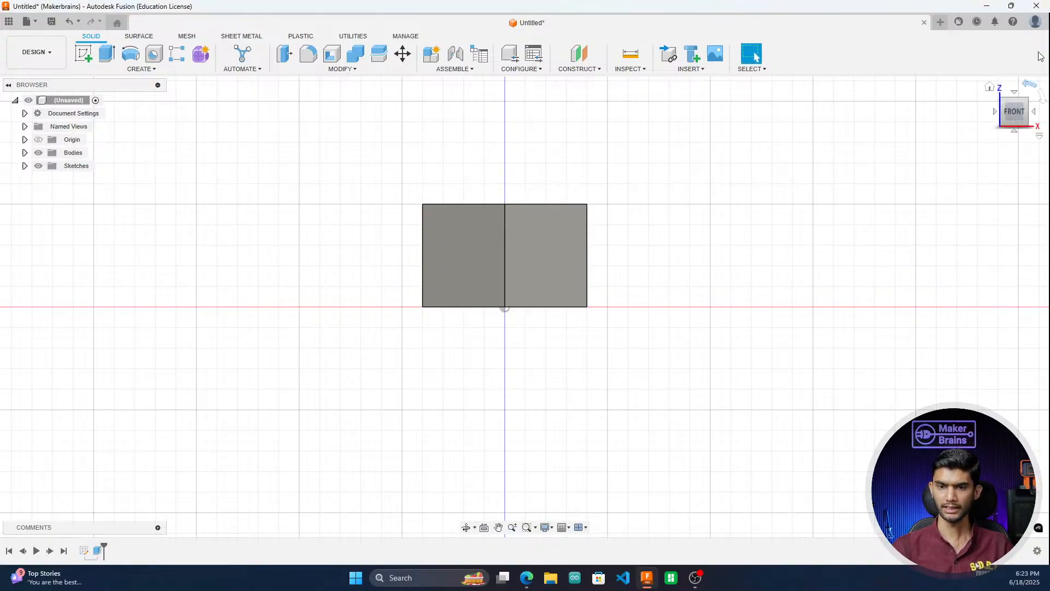
click(990, 89)
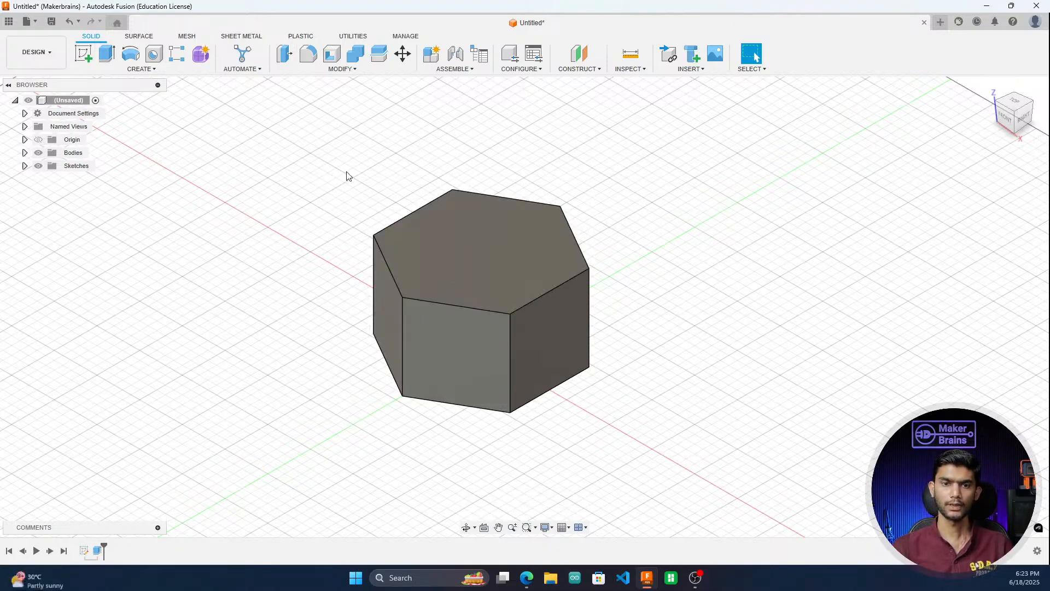
Step: Undo the hexagon extrusion, the hexagon sketch with its dimensions, and the line on the X axis
key(ctrl+z)
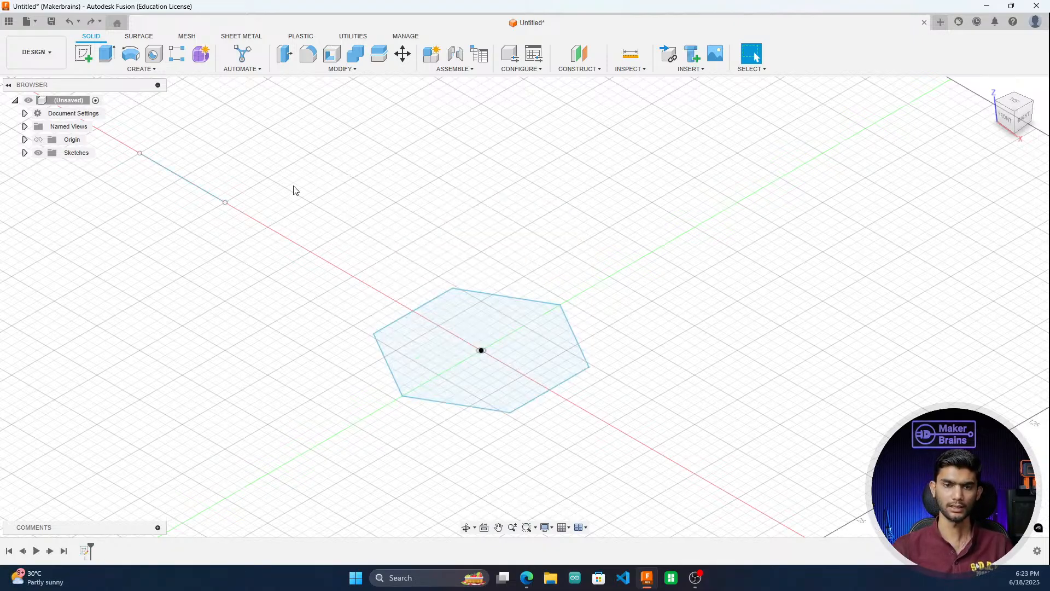
key(ctrl+z)
key(ctrl+z)
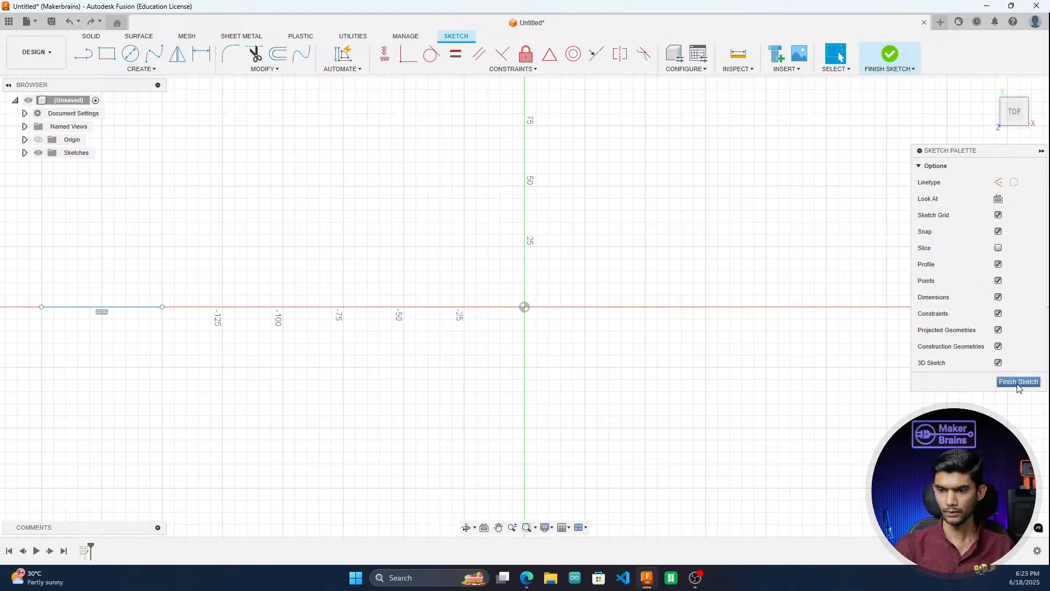
key(ctrl+z)
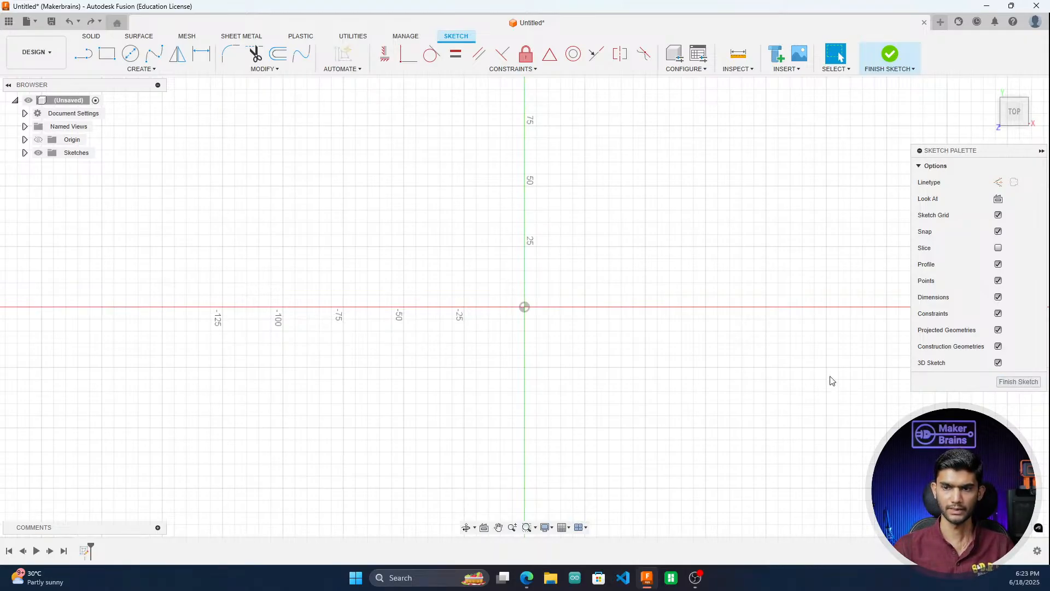
Step: Undo the leftover empty sketch and draw a 50 mm diameter circle centred on the origin in a new sketch on the horizontal XY plane
key(ctrl+z)
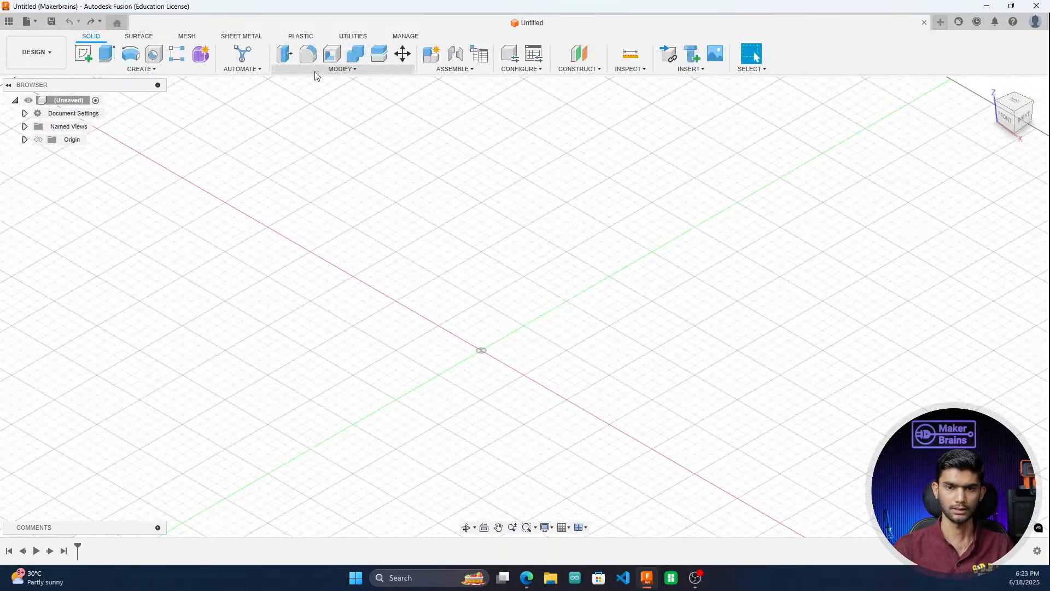
click(144, 70)
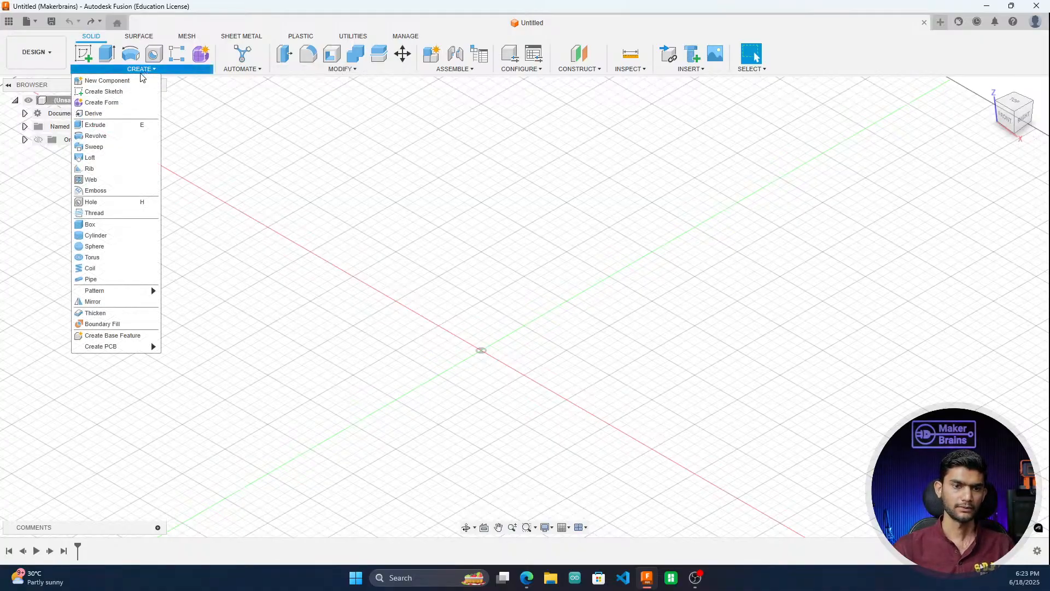
click(83, 55)
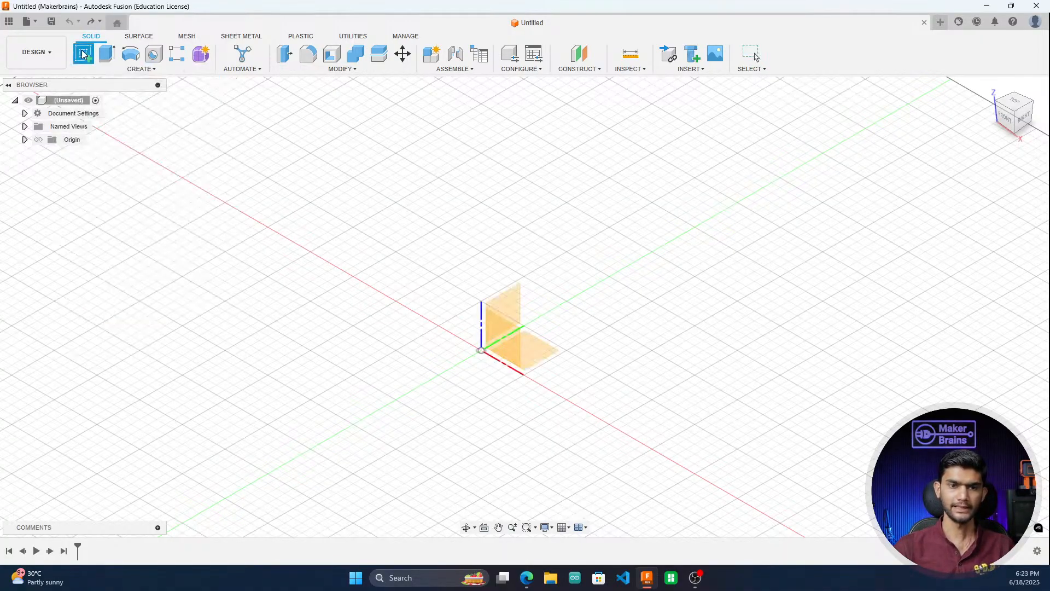
click(514, 358)
click(131, 53)
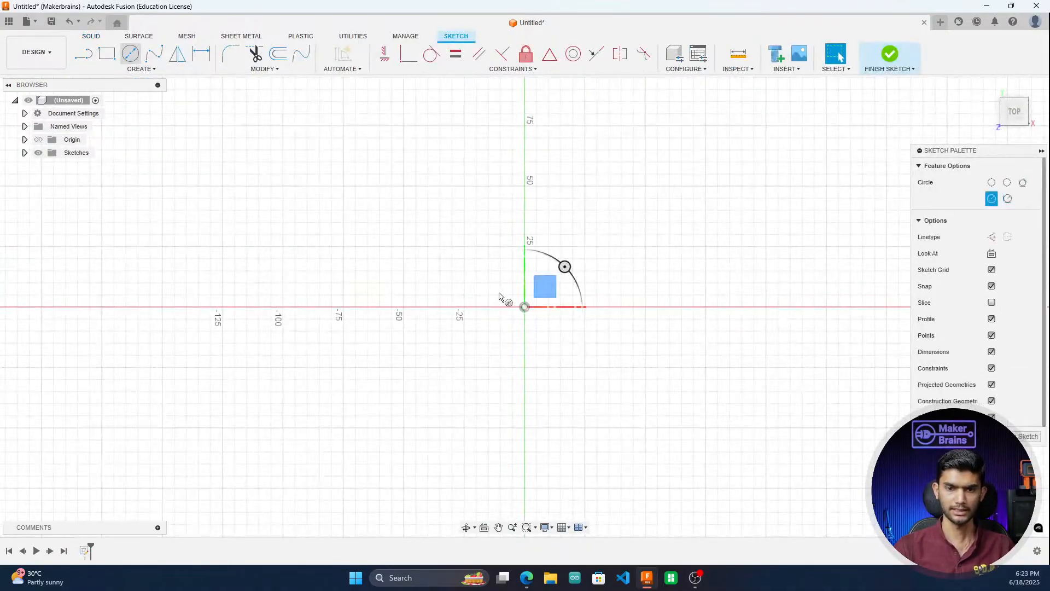
click(524, 306)
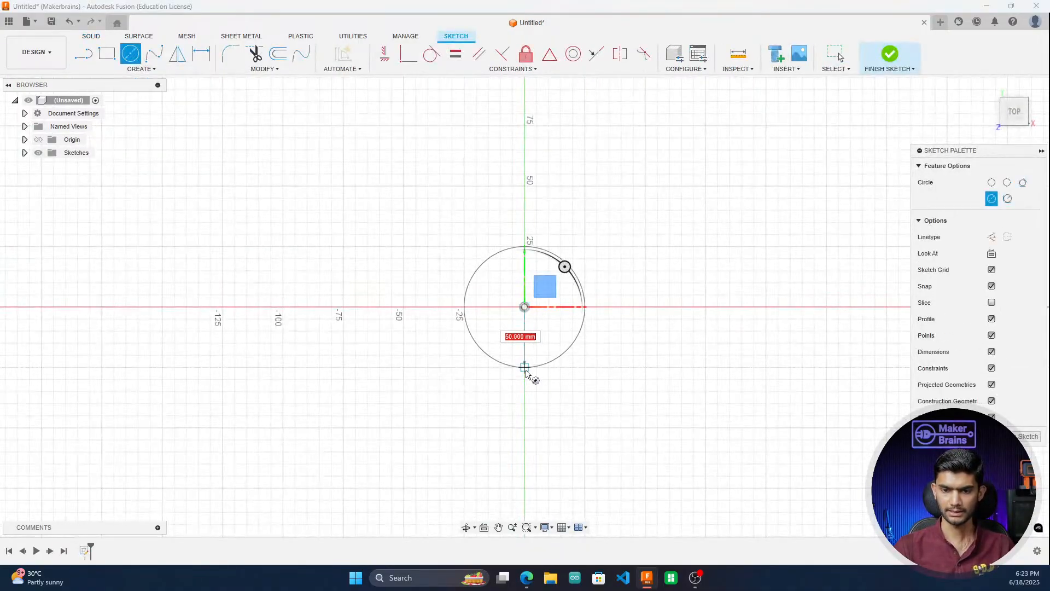
click(525, 367)
Step: Draw a two-point rectangle about 75 by 75 mm across the X axis on the negative X side of the circle, and finish the sketch
click(107, 53)
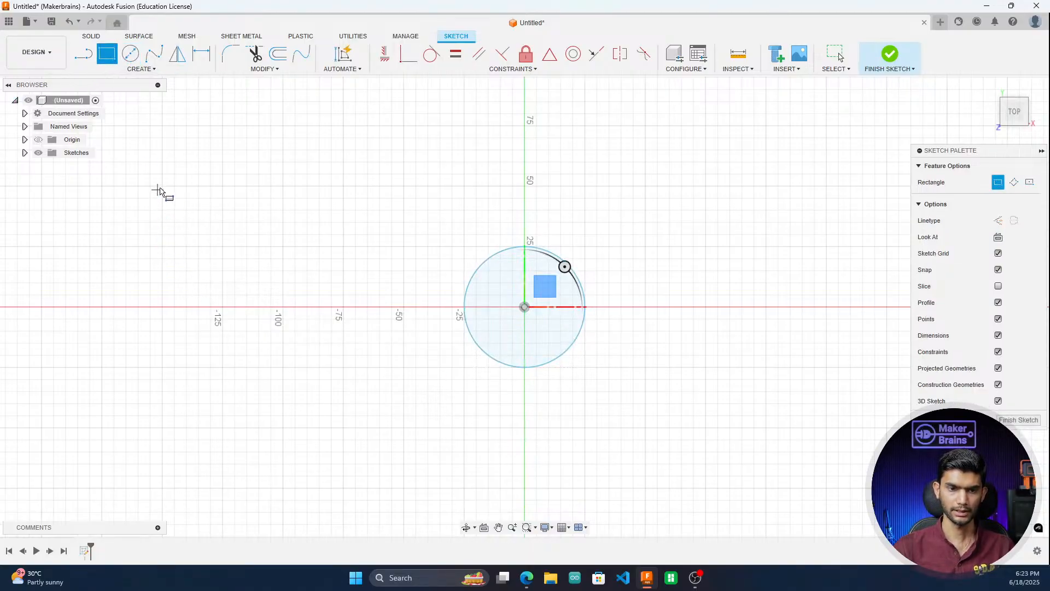
click(162, 186)
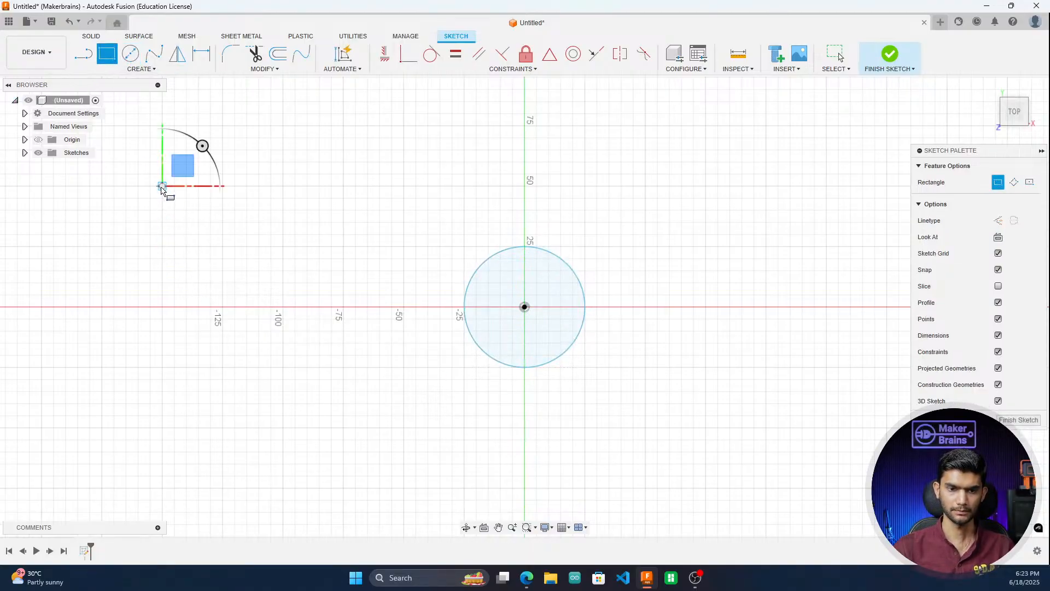
click(344, 367)
right_click(464, 174)
click(417, 172)
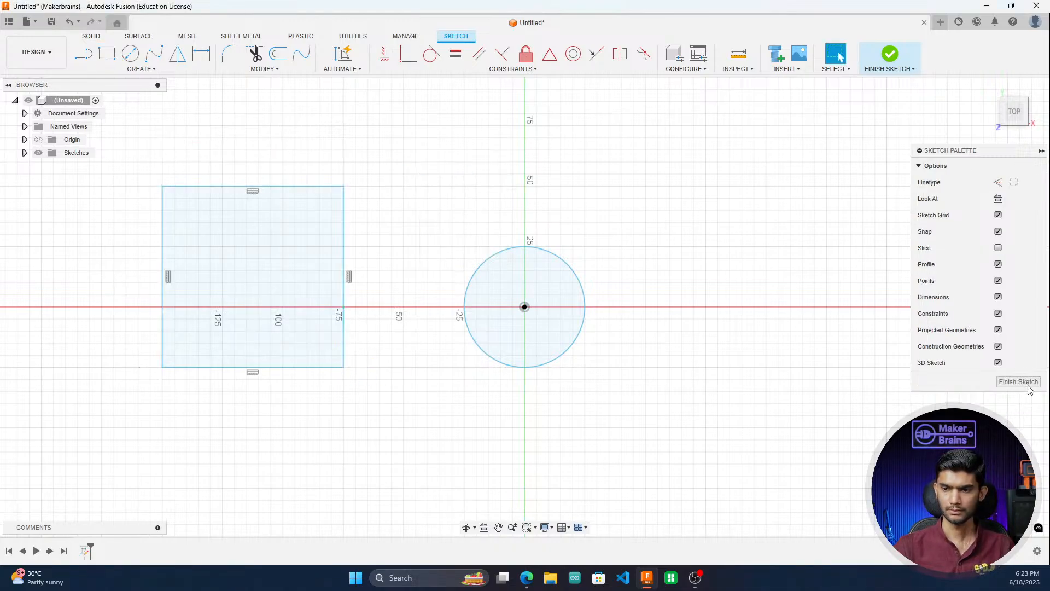
click(1017, 383)
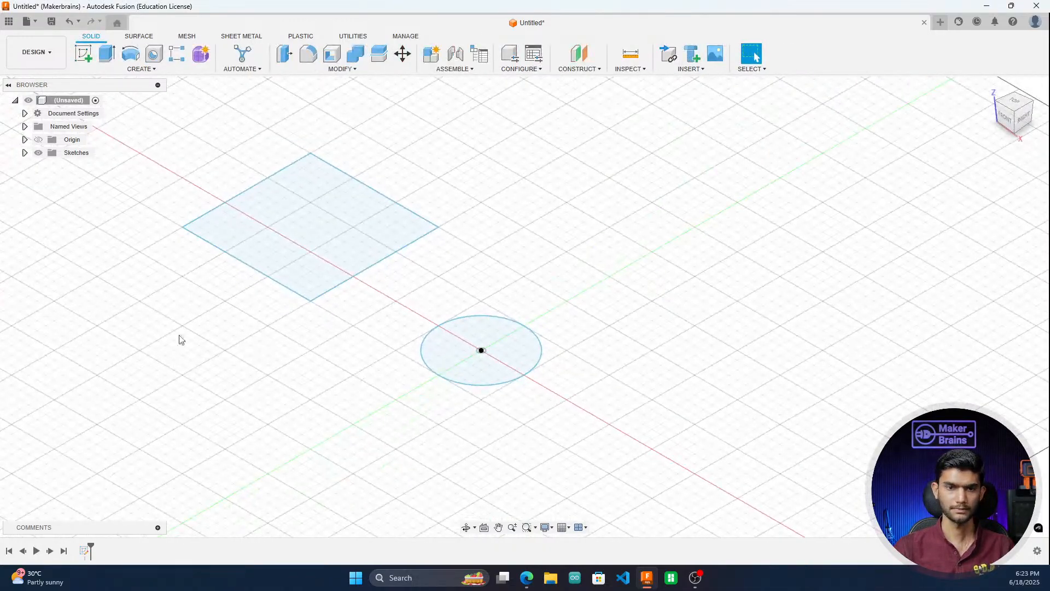
Step: Extrude the square profile 5 mm upward as a new body using Press Pull
click(292, 54)
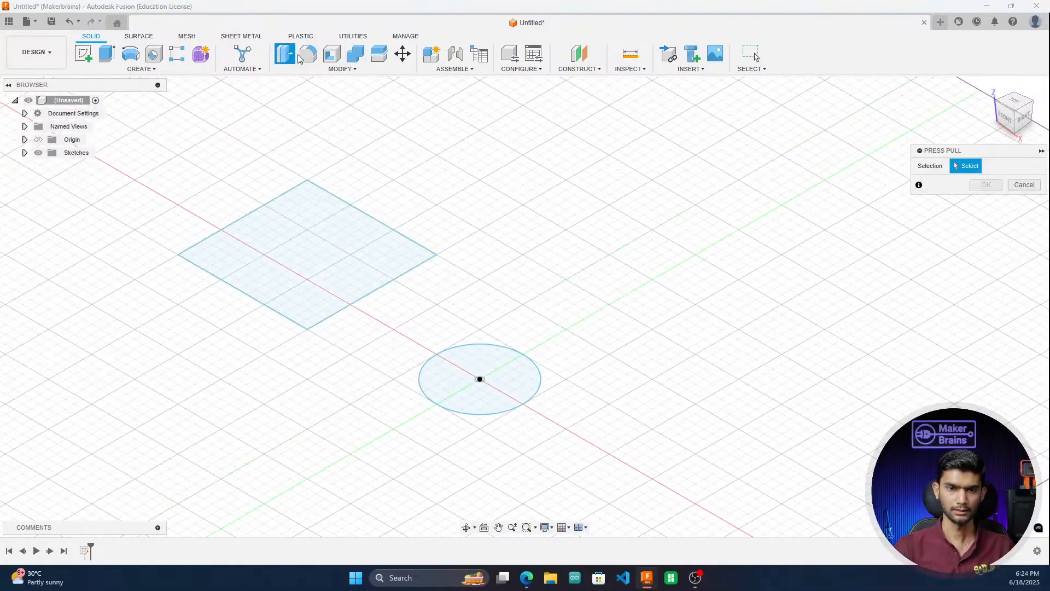
click(285, 238)
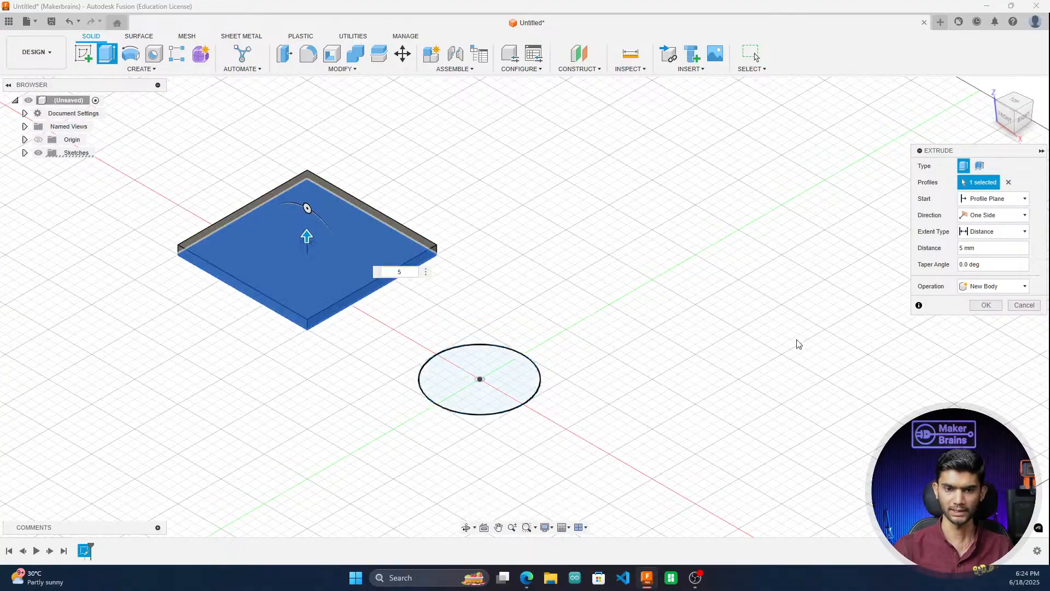
click(986, 304)
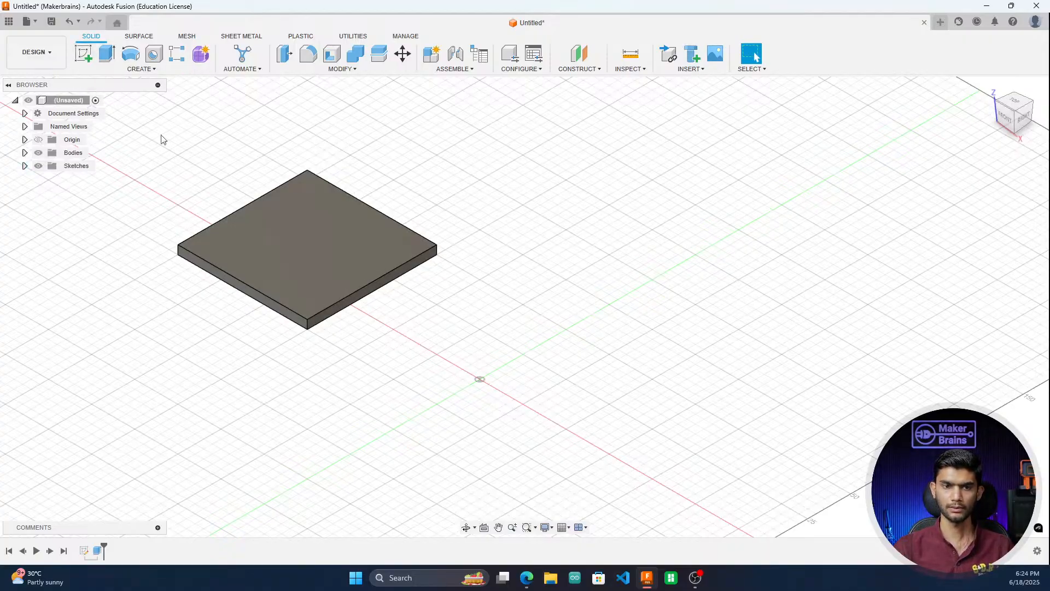
click(87, 552)
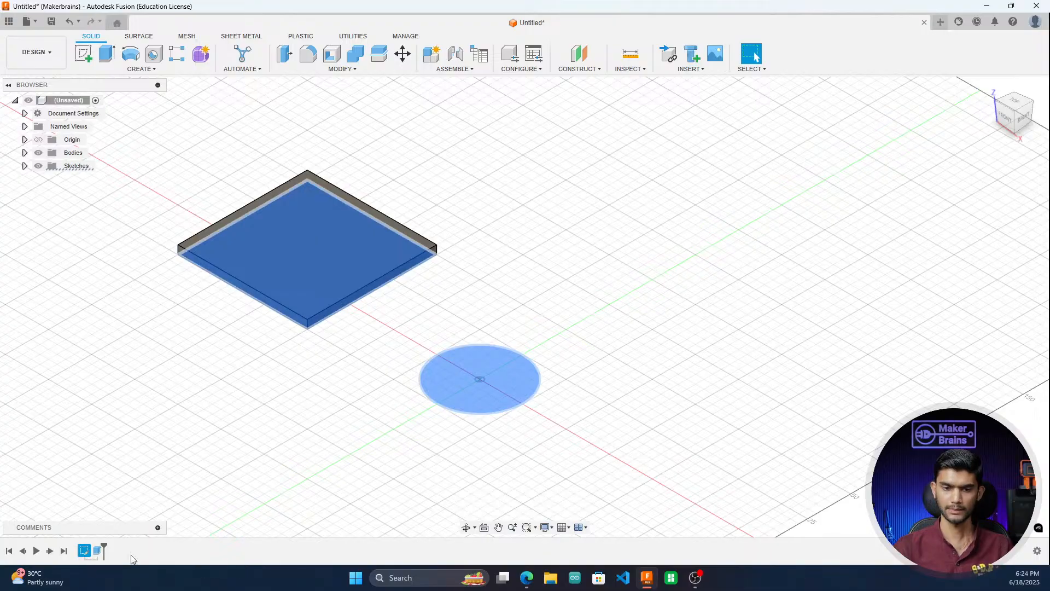
click(127, 488)
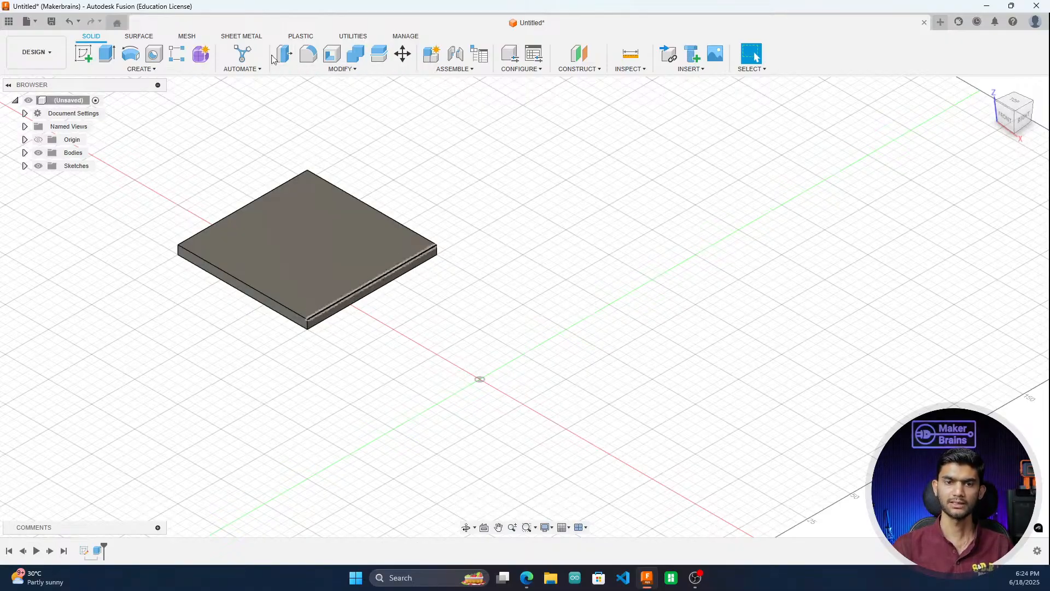
Step: Expand the sketches in the browser and turn the sketch's visibility back on so the circle profile is available
click(24, 166)
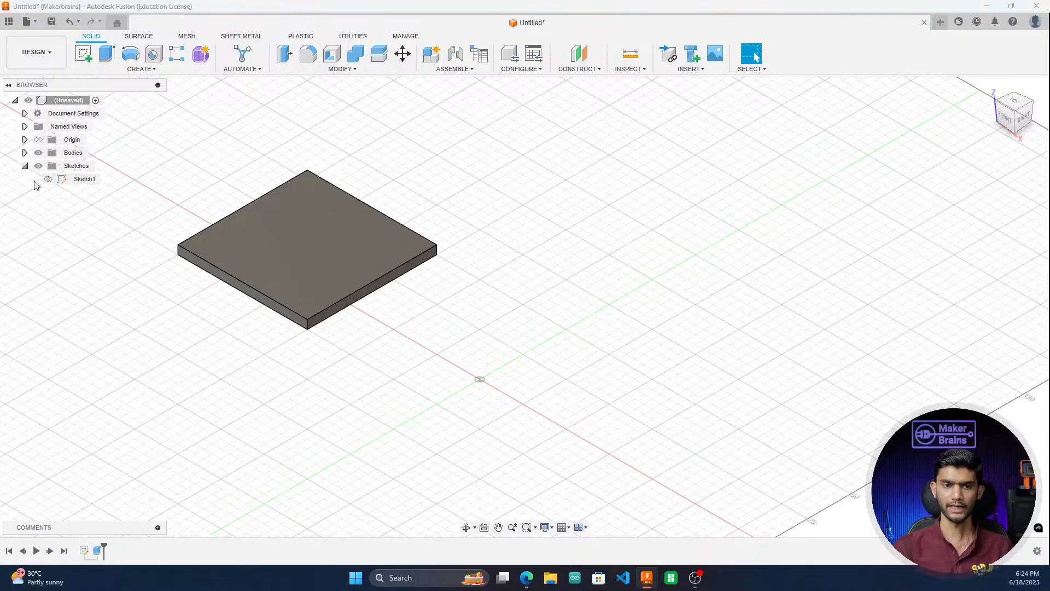
click(48, 180)
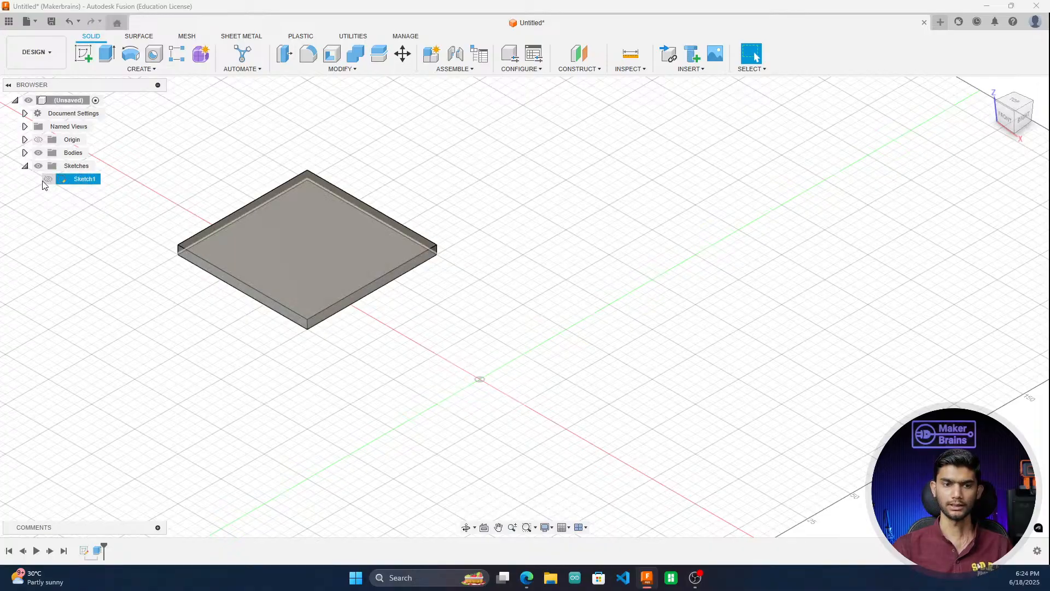
click(47, 179)
click(48, 179)
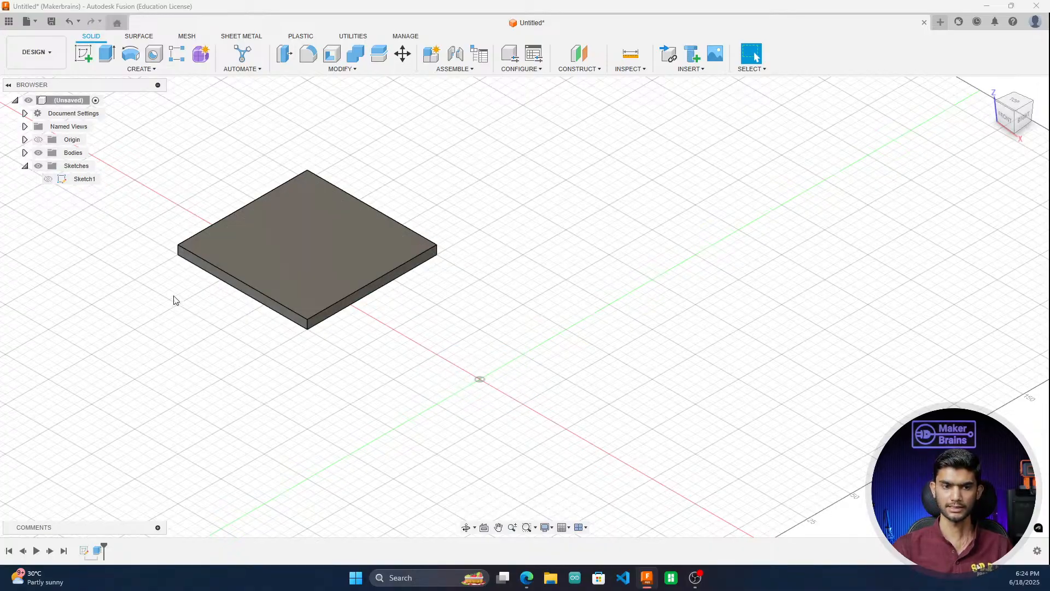
click(48, 179)
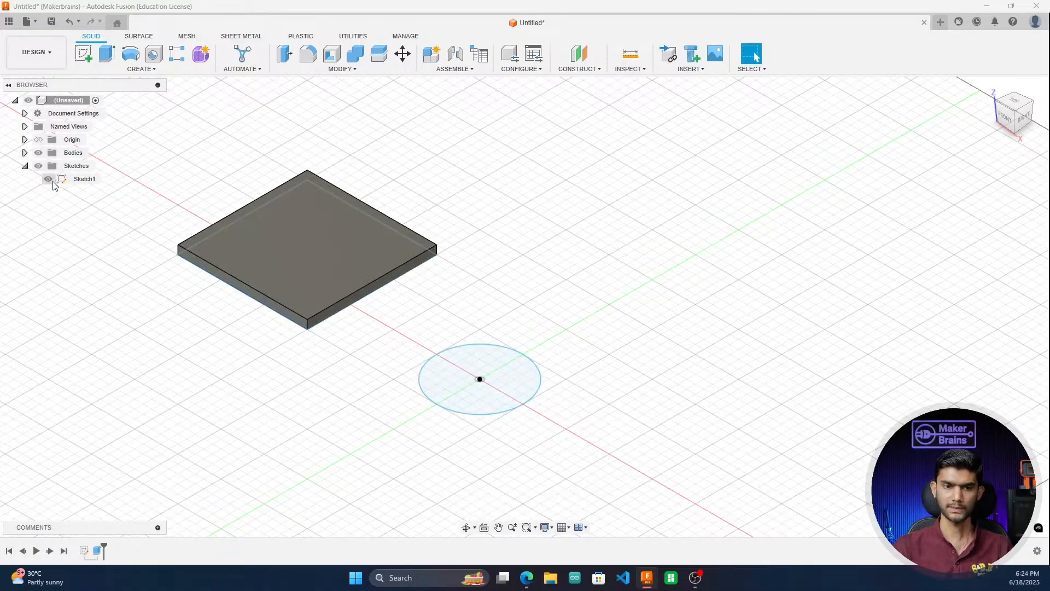
Step: Extrude the circle profile 40 mm upward as a new body and hide the sketch
click(470, 399)
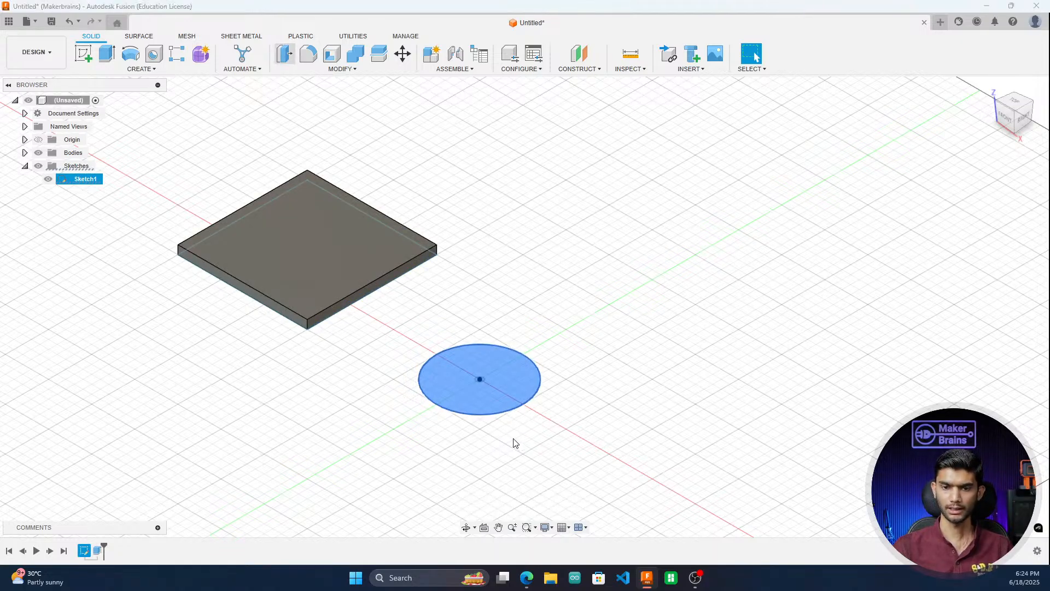
key(e)
drag(484, 376, 495, 292)
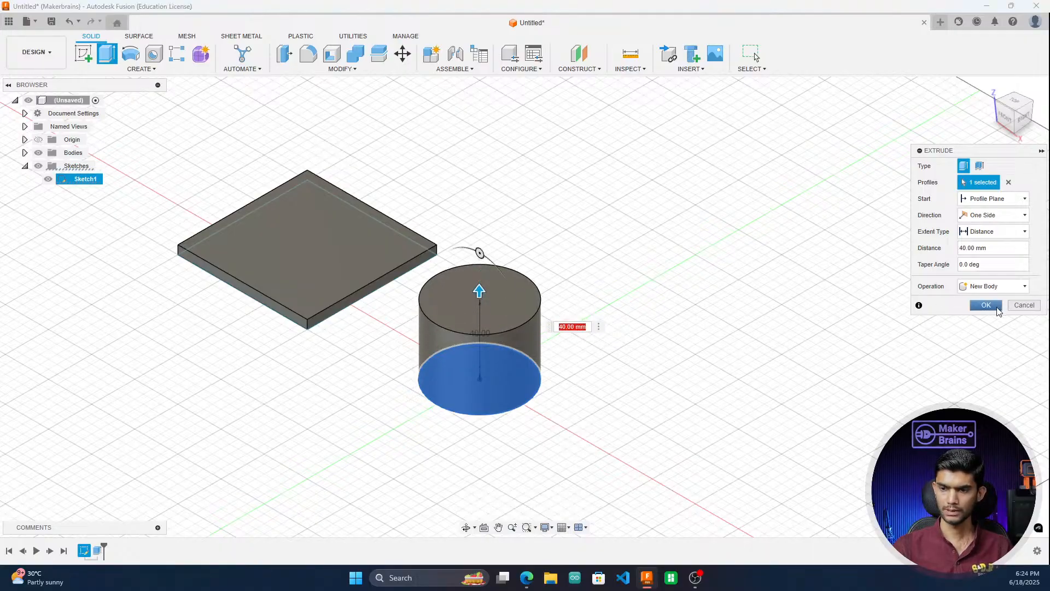
click(984, 305)
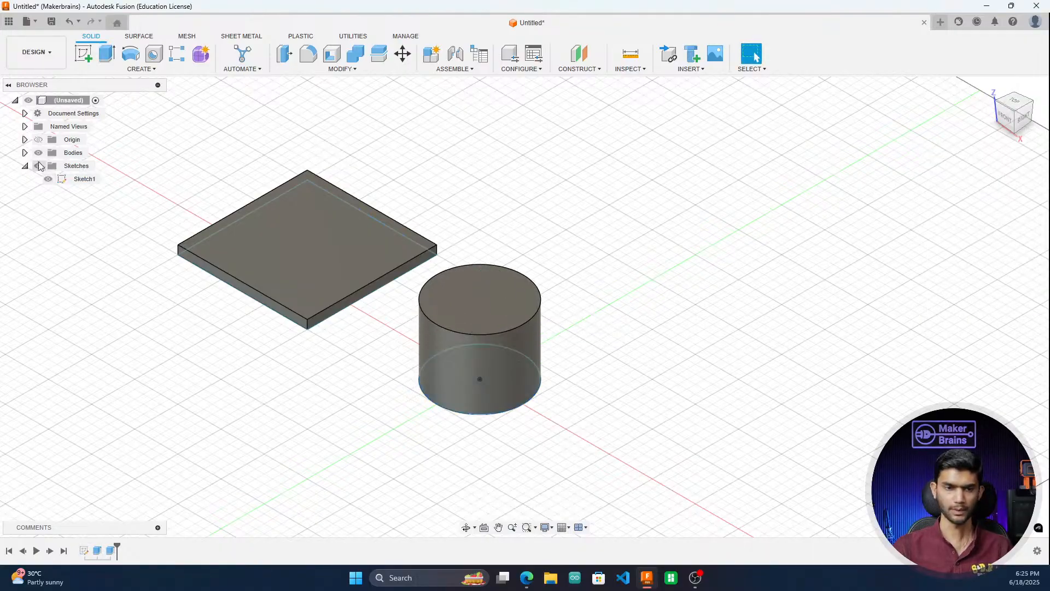
click(48, 178)
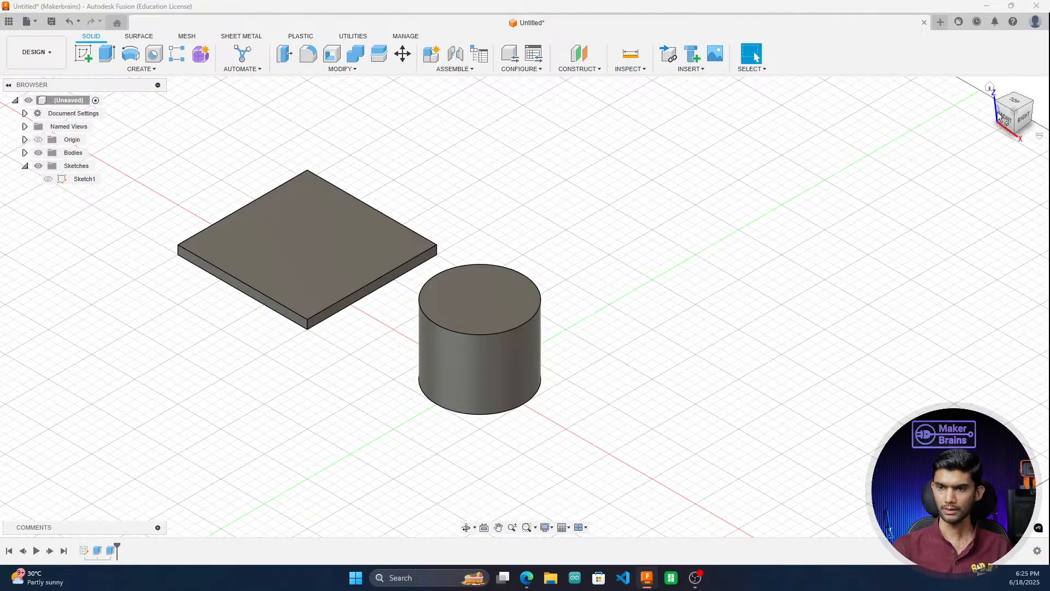
Step: Try to extrude the square plate's top face 55 mm upward with the Join operation
mouse_move(1007, 116)
mouse_down()
mouse_move(1012, 92)
mouse_move(1026, 128)
mouse_up()
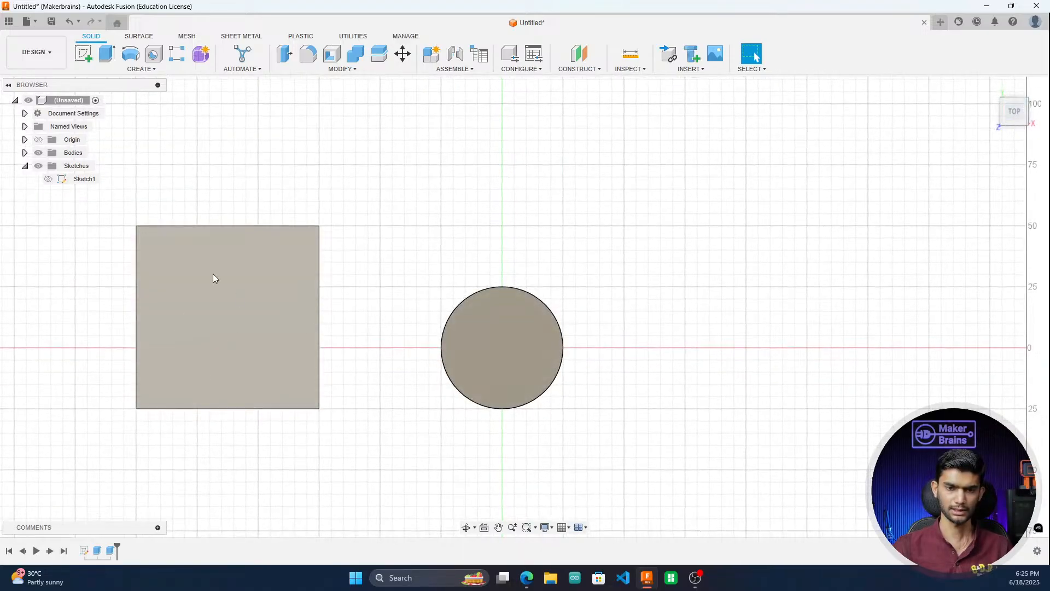
drag(1016, 114, 1012, 92)
mouse_move(524, 307)
shift+middle_down()
mouse_move(478, 335)
mouse_move(490, 324)
shift+middle_up()
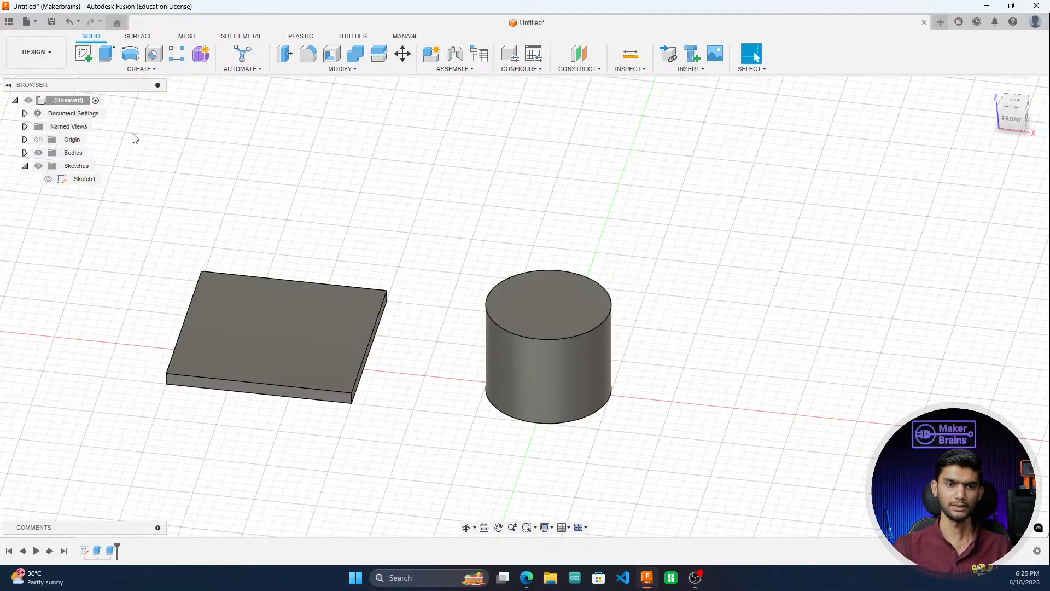
click(159, 71)
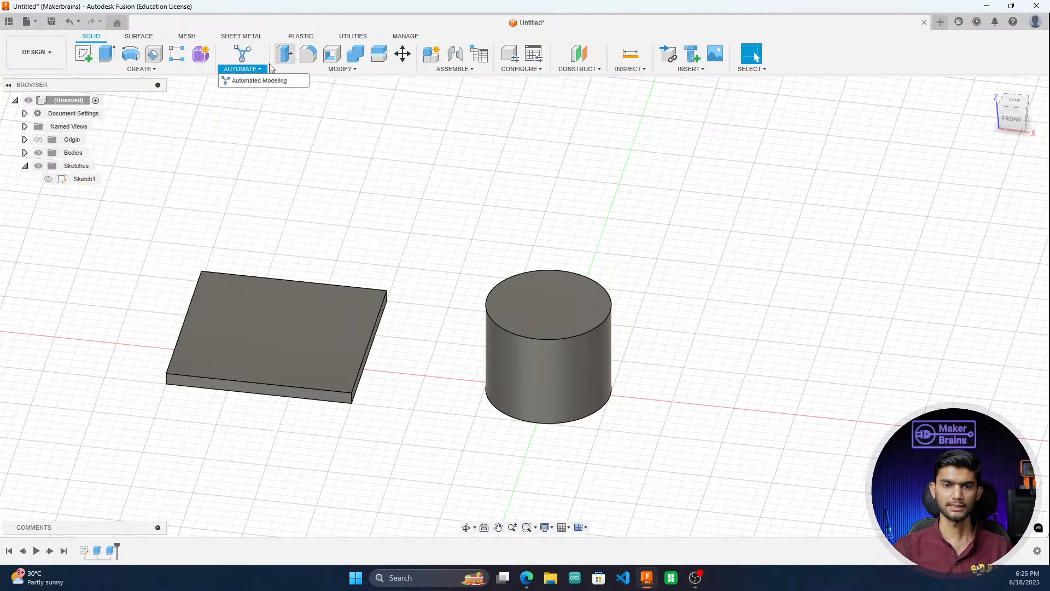
click(134, 70)
click(111, 130)
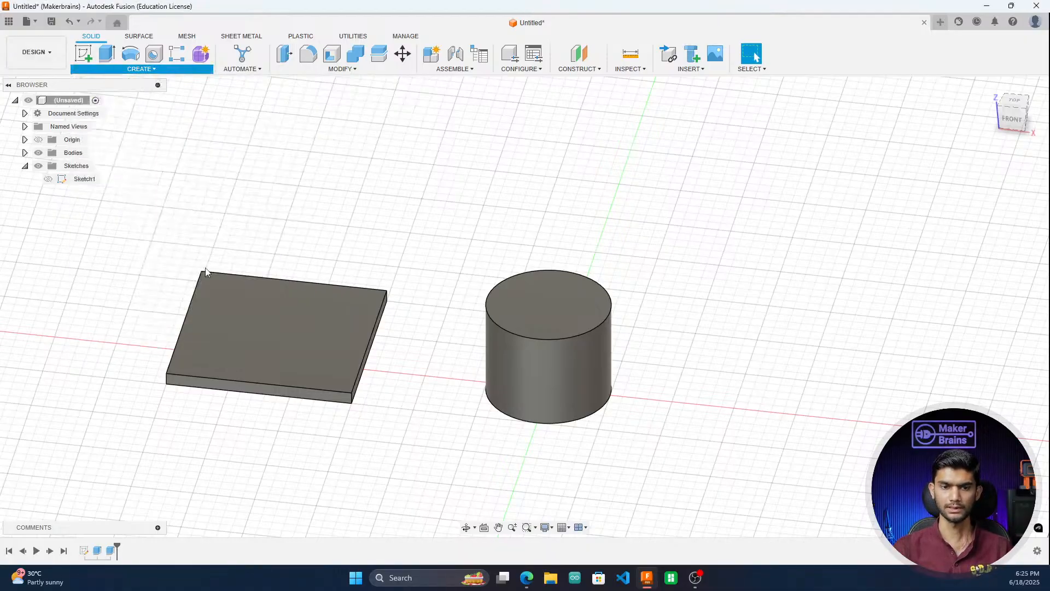
click(299, 350)
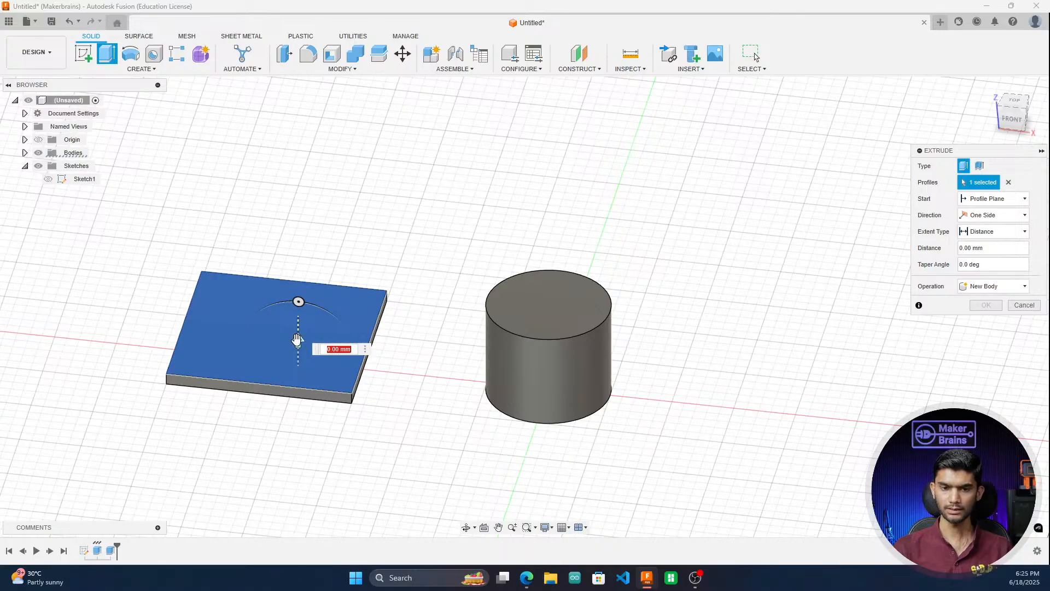
drag(296, 339, 314, 227)
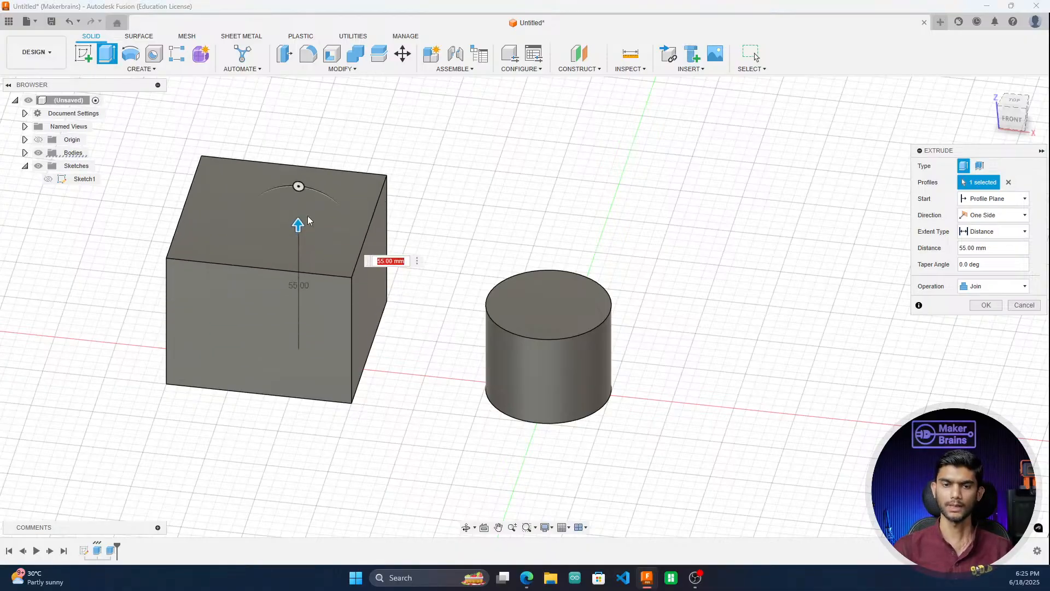
click(1024, 304)
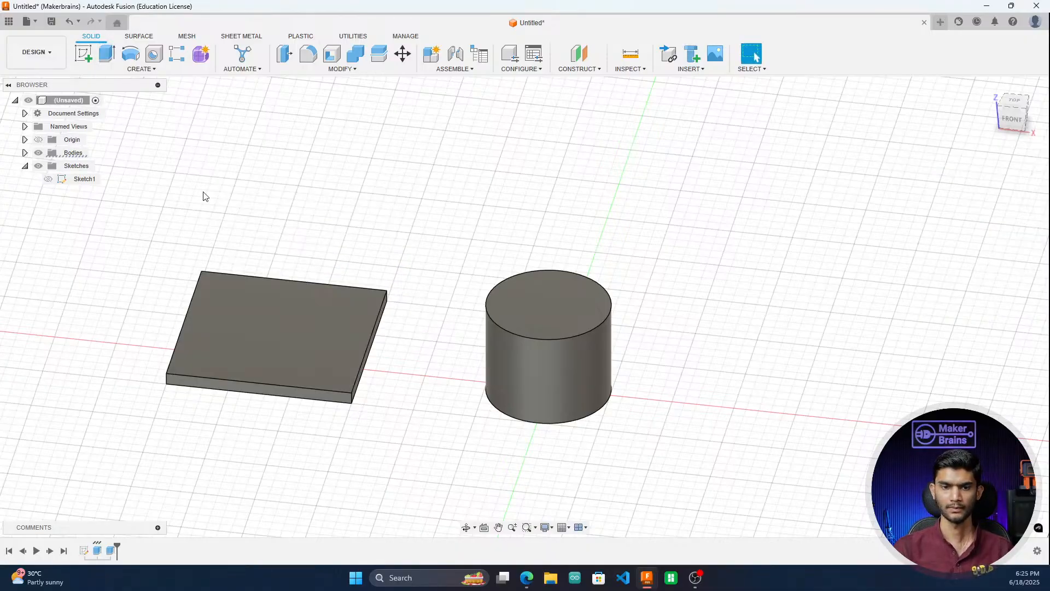
Step: With a Revolve started, show the sketch and hide both extruded bodies to expose the square and circle profiles
click(147, 70)
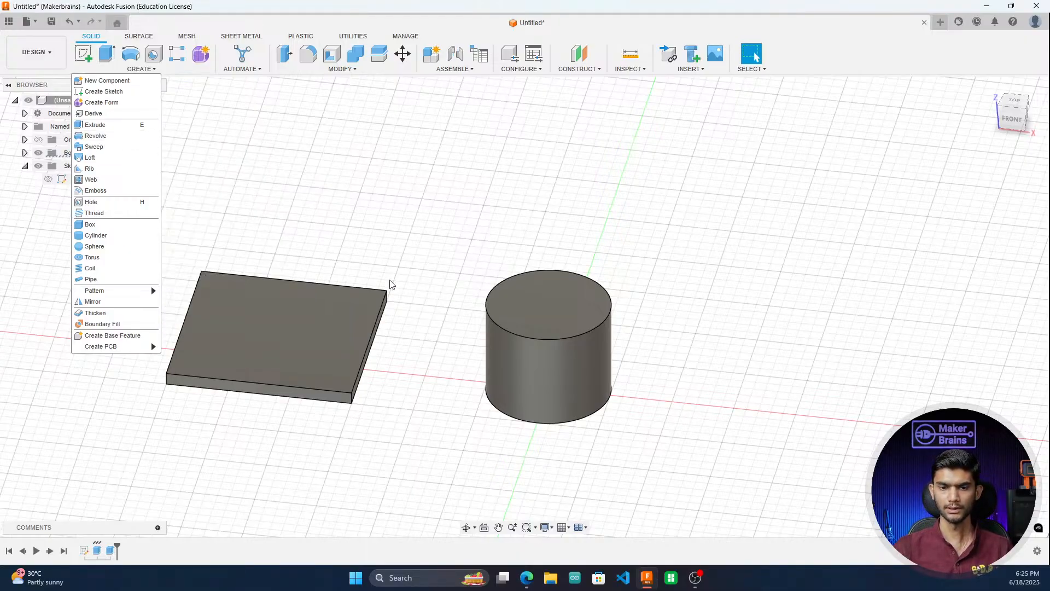
click(117, 137)
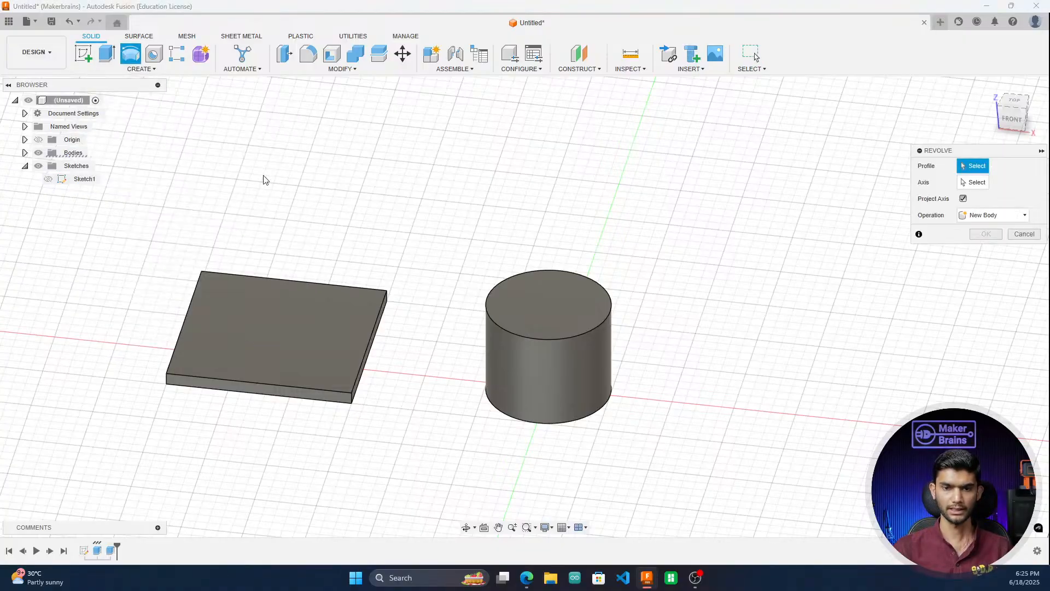
click(48, 180)
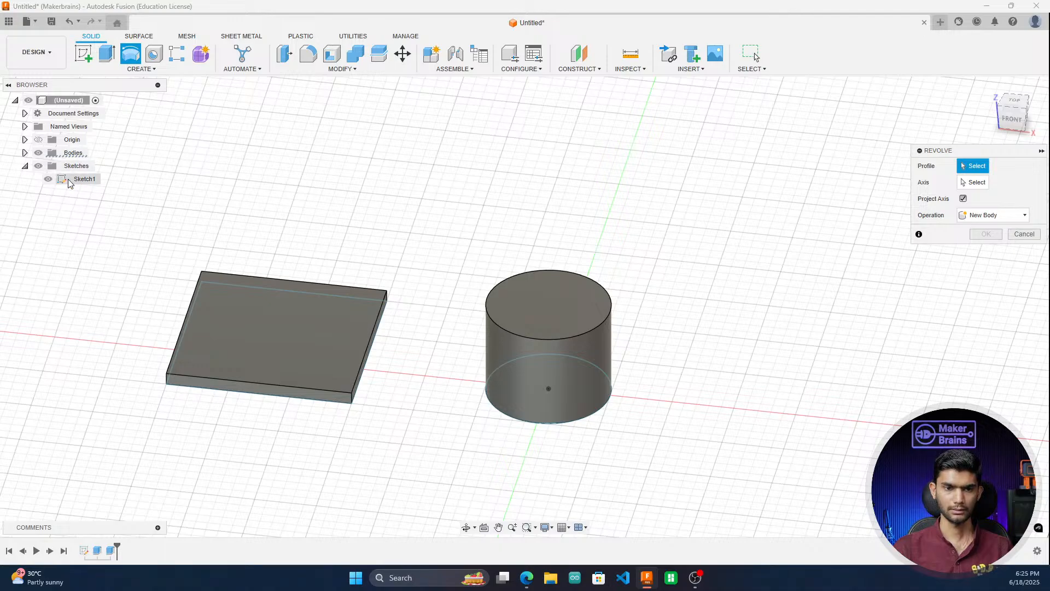
click(25, 153)
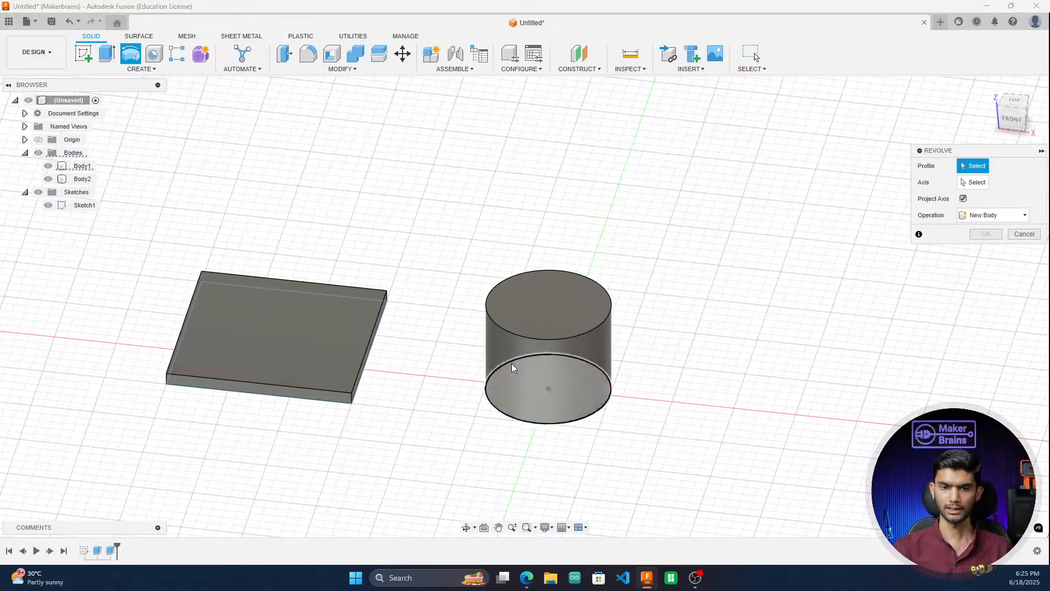
click(48, 178)
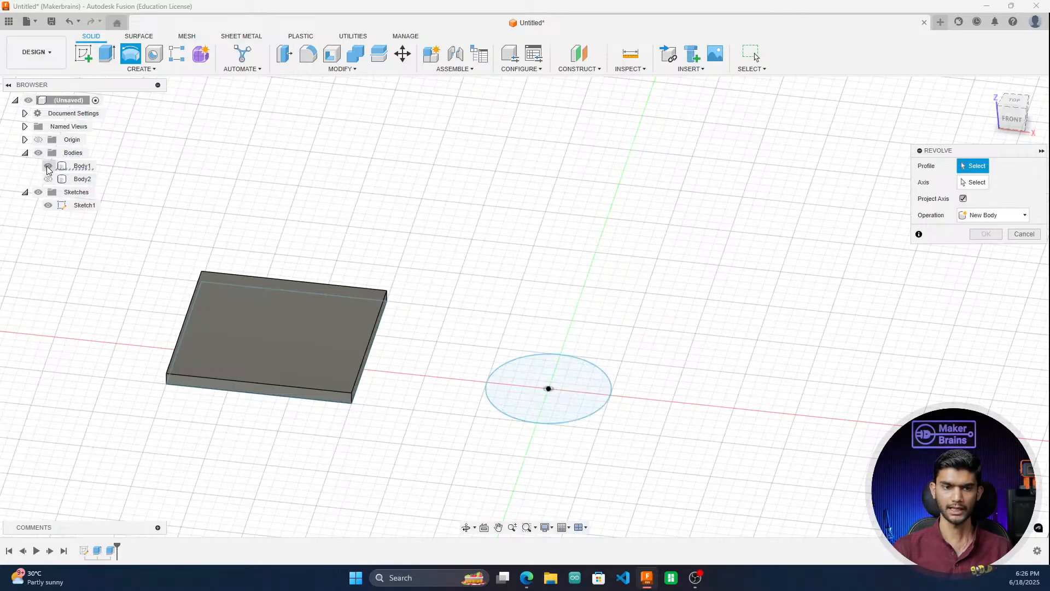
click(48, 166)
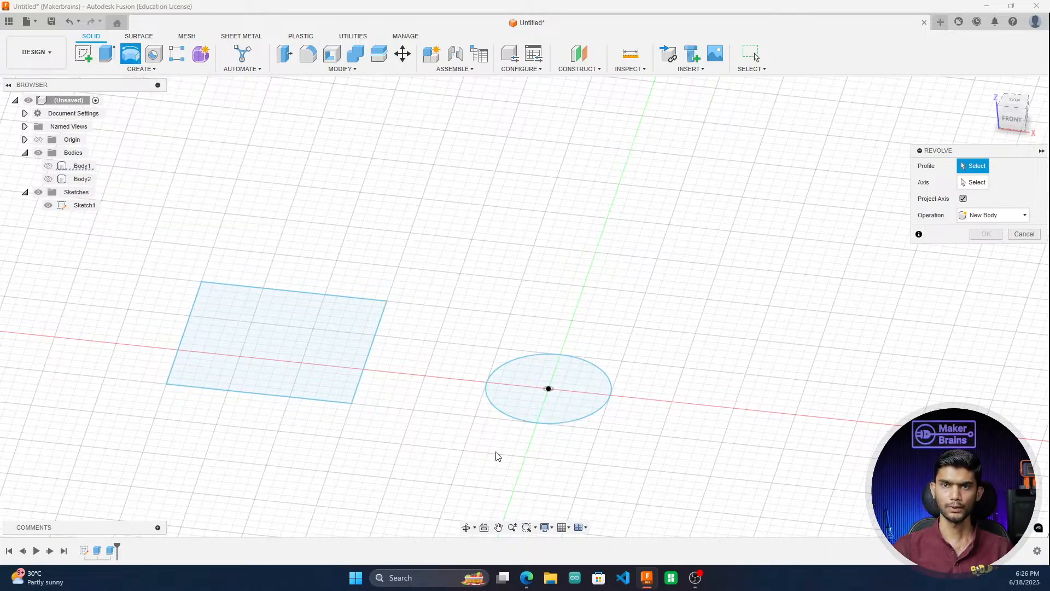
Step: Try to revolve the circle profile about 220 degrees around the green Y axis through its centre, and cancel
click(523, 393)
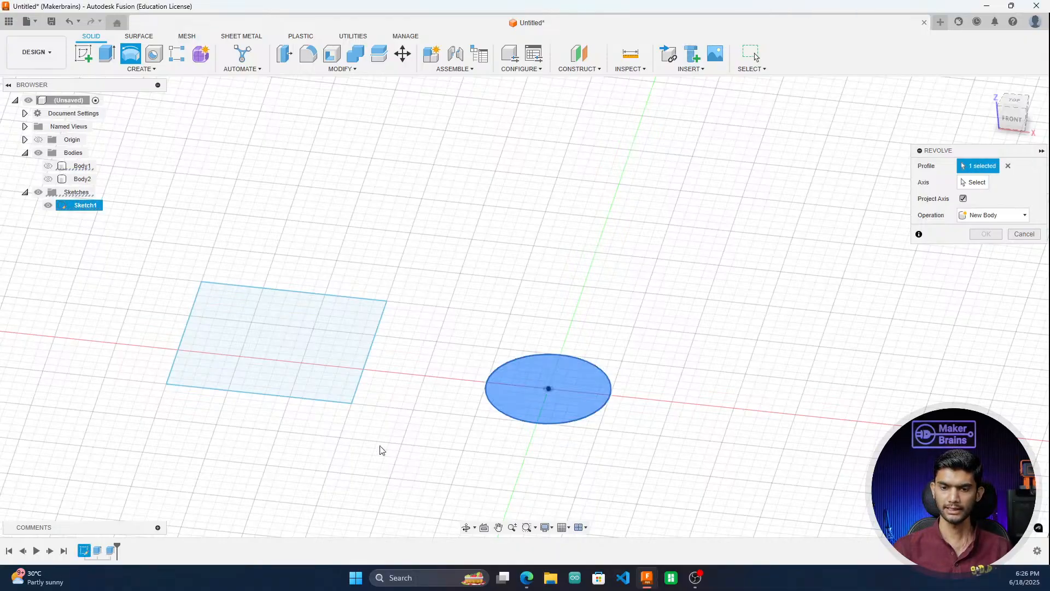
scroll(444, 275, down, 2)
click(1012, 117)
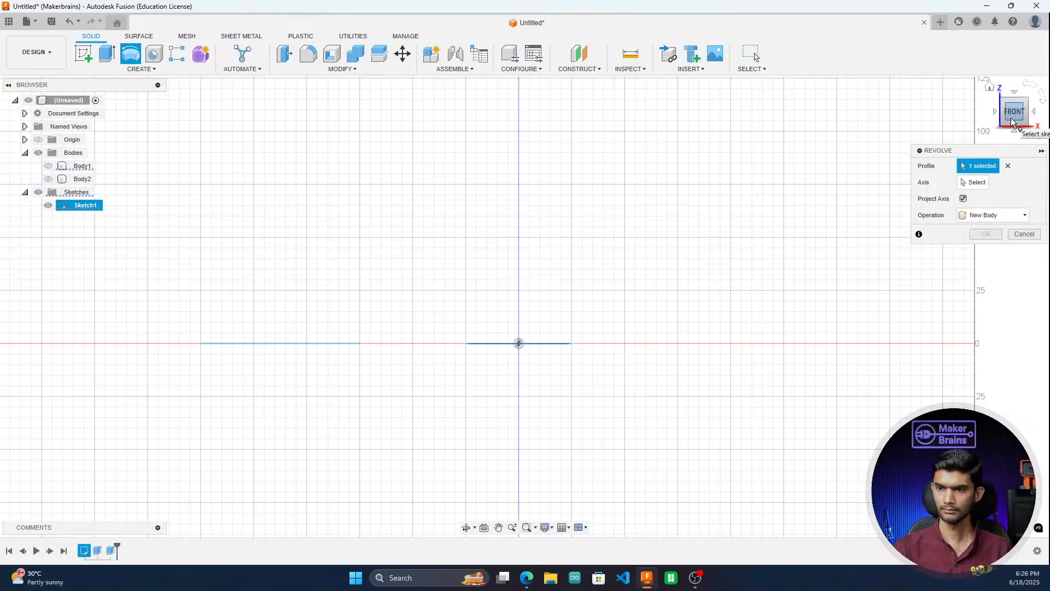
drag(1016, 111, 1012, 131)
click(978, 186)
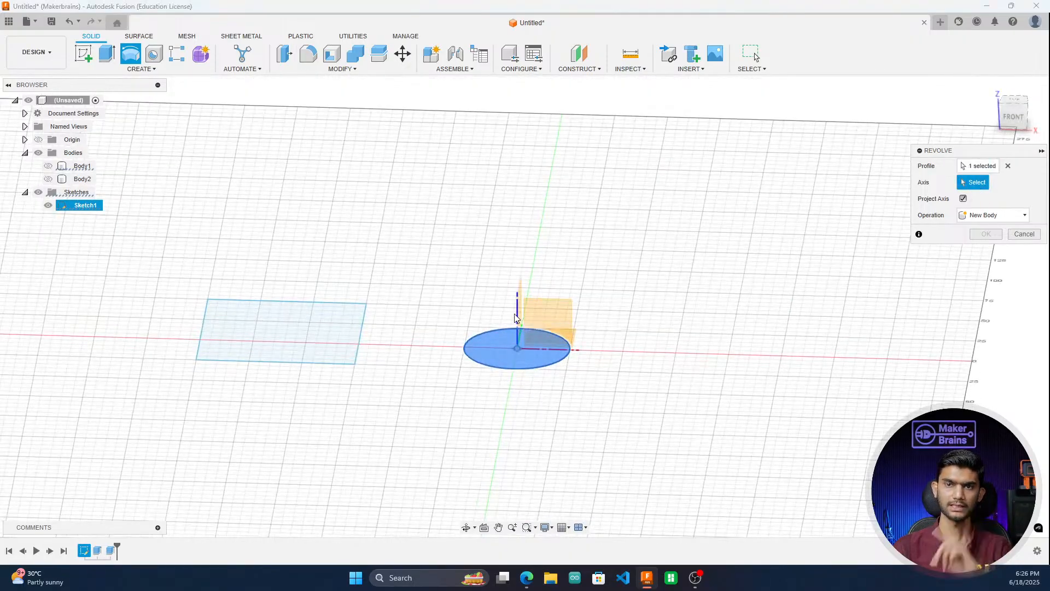
click(1014, 104)
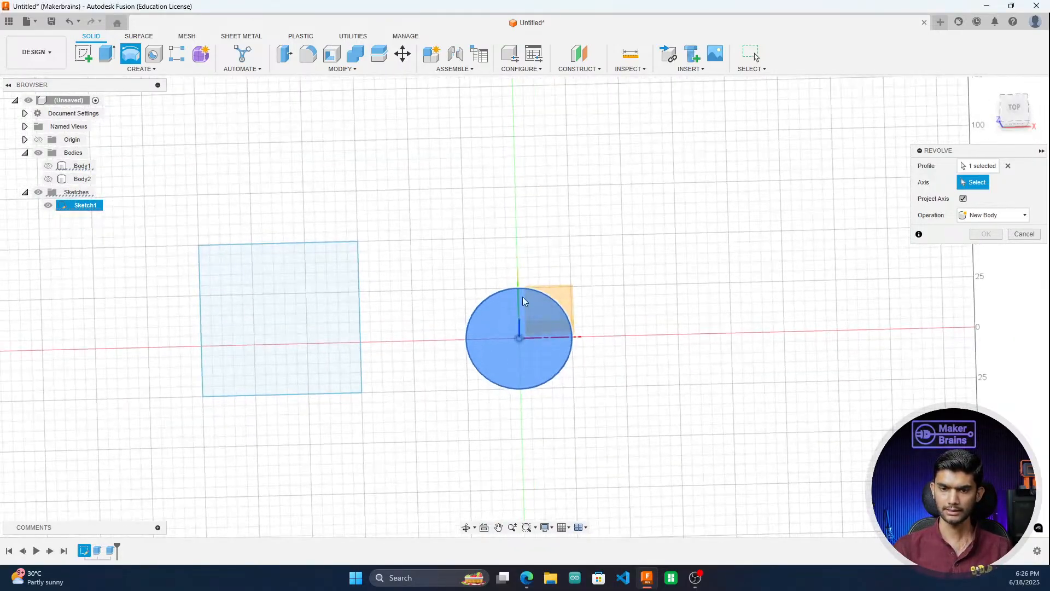
click(517, 304)
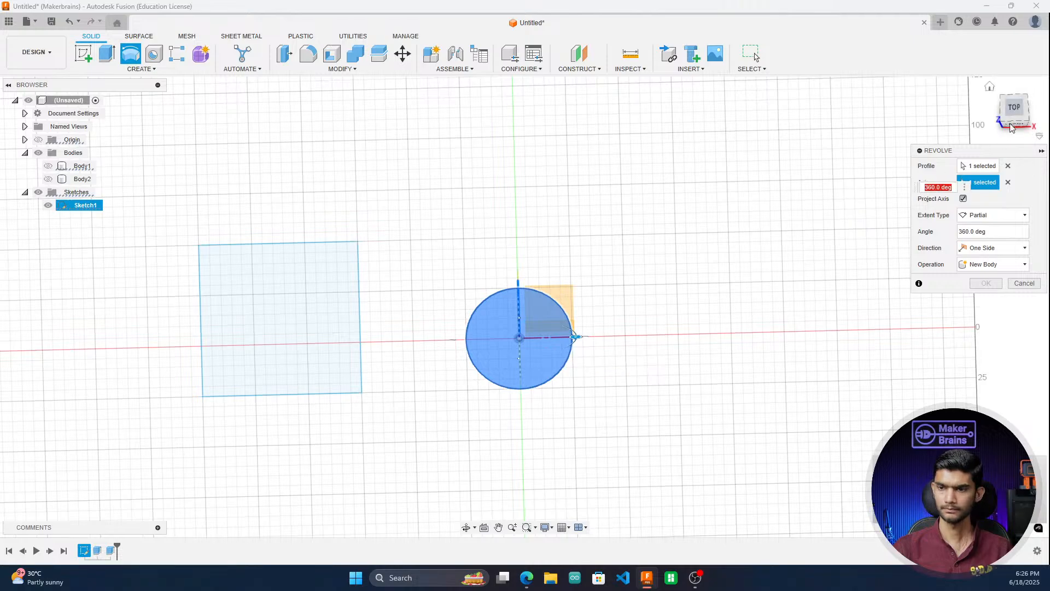
drag(1003, 88, 995, 47)
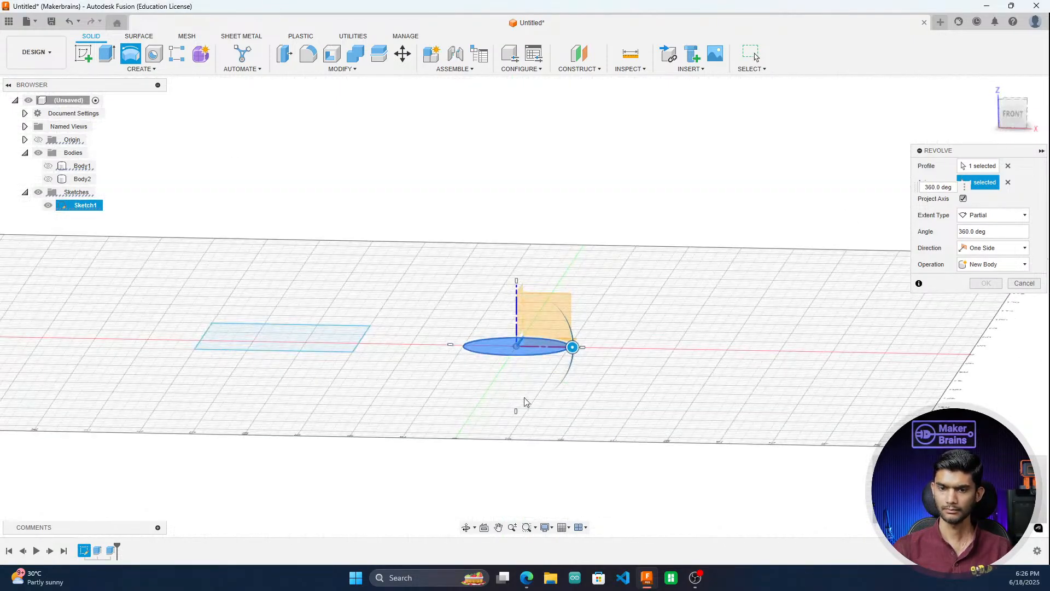
drag(574, 347, 473, 310)
click(1024, 283)
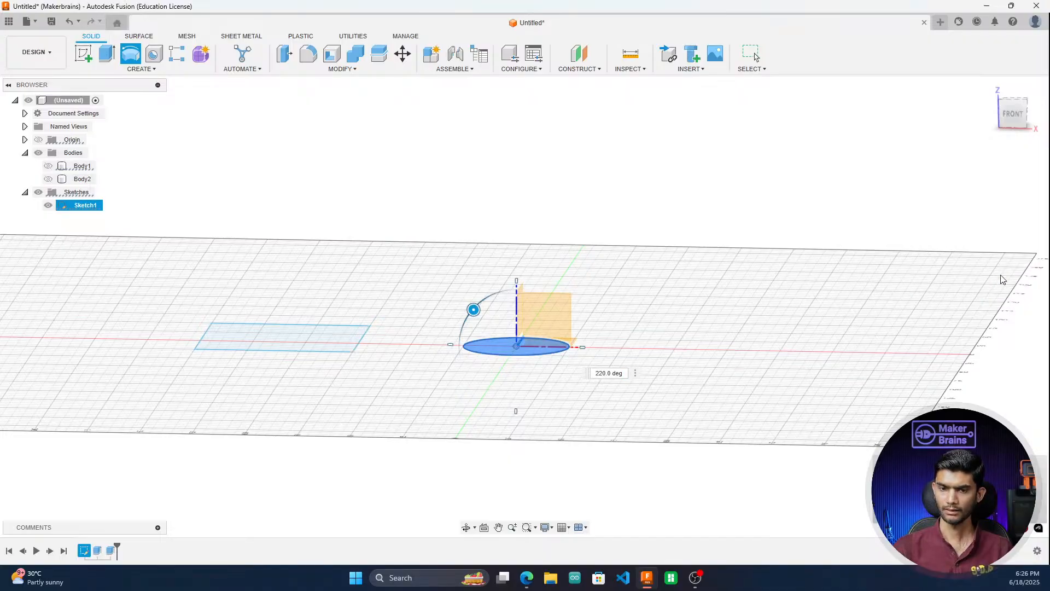
Step: Hide the square plate and the cylinder, and turn the sketch's visibility back on
click(49, 179)
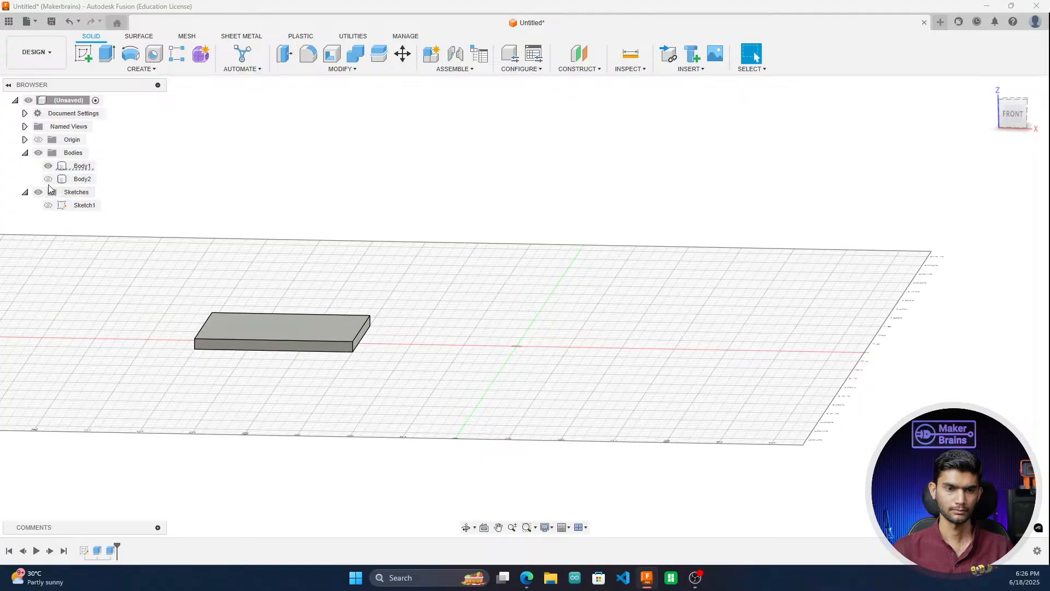
click(48, 167)
click(48, 205)
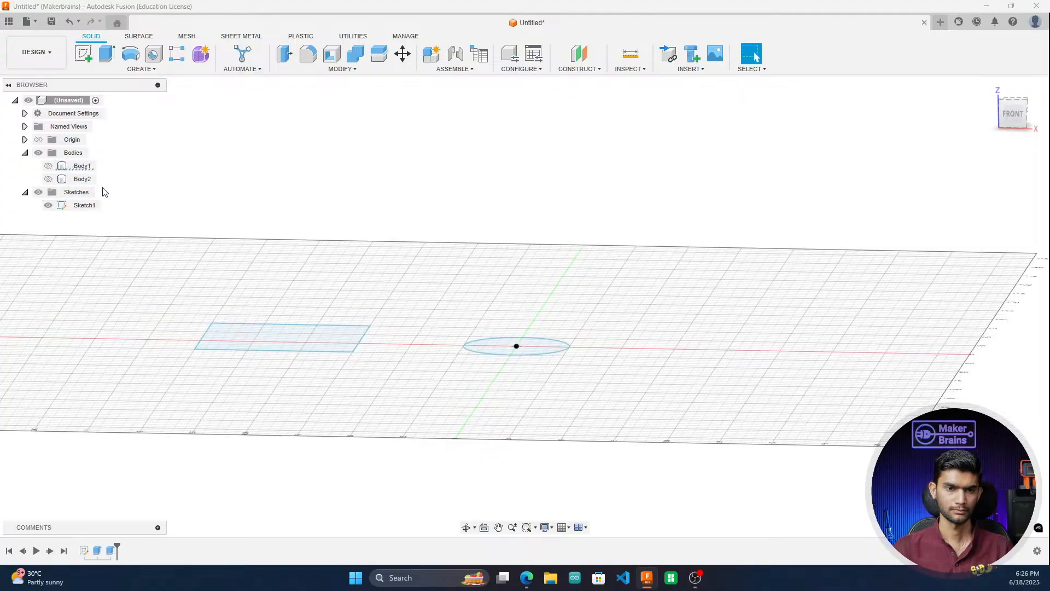
Step: Revolve the square profile 360 degrees around the green Y axis as a new body
click(141, 69)
click(109, 136)
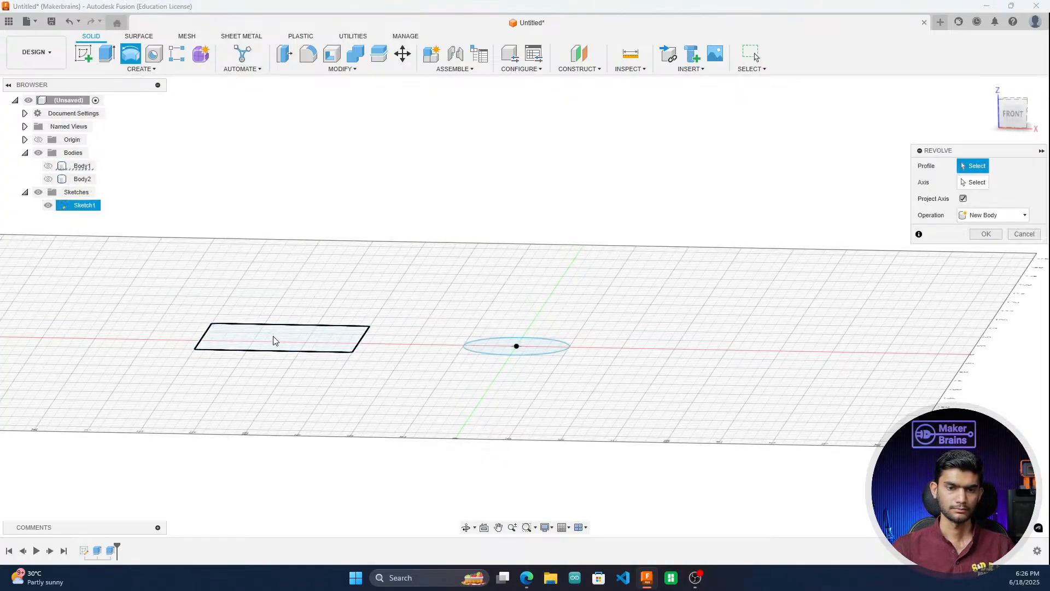
click(285, 339)
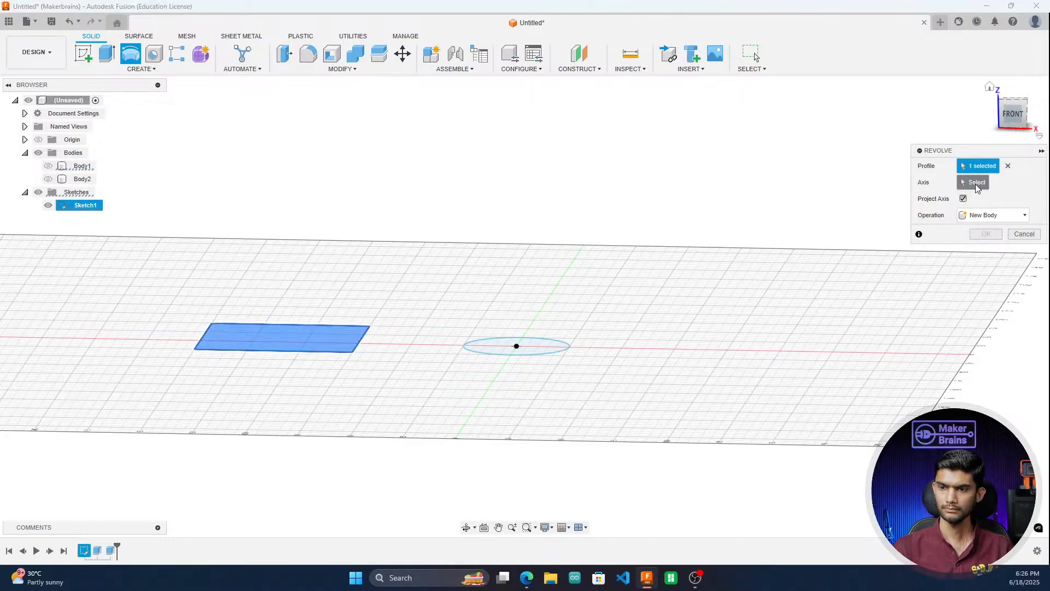
drag(1014, 114, 1021, 133)
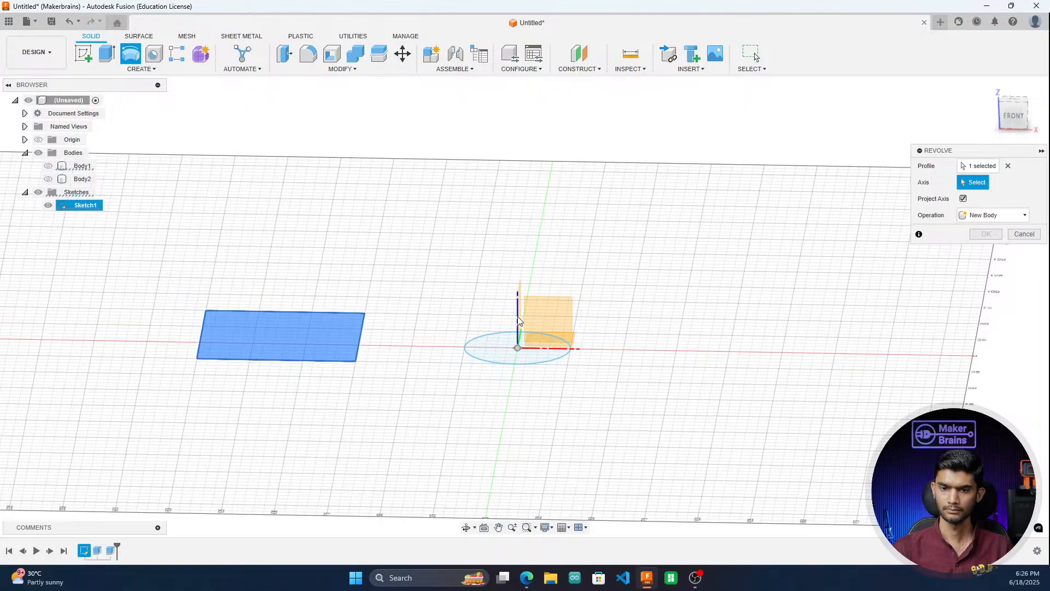
drag(1026, 128, 979, 109)
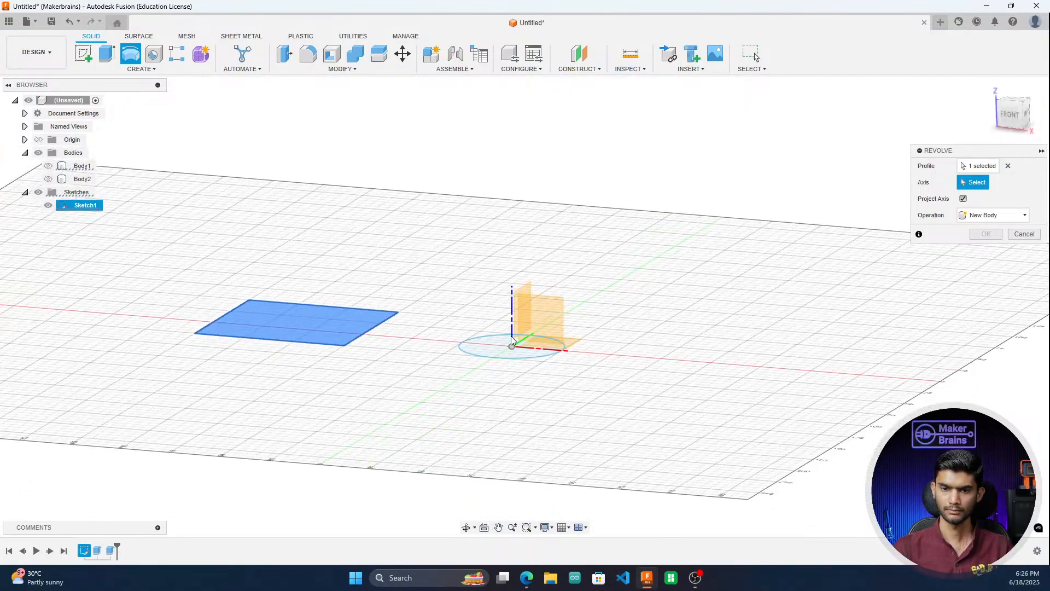
drag(1010, 114, 992, 126)
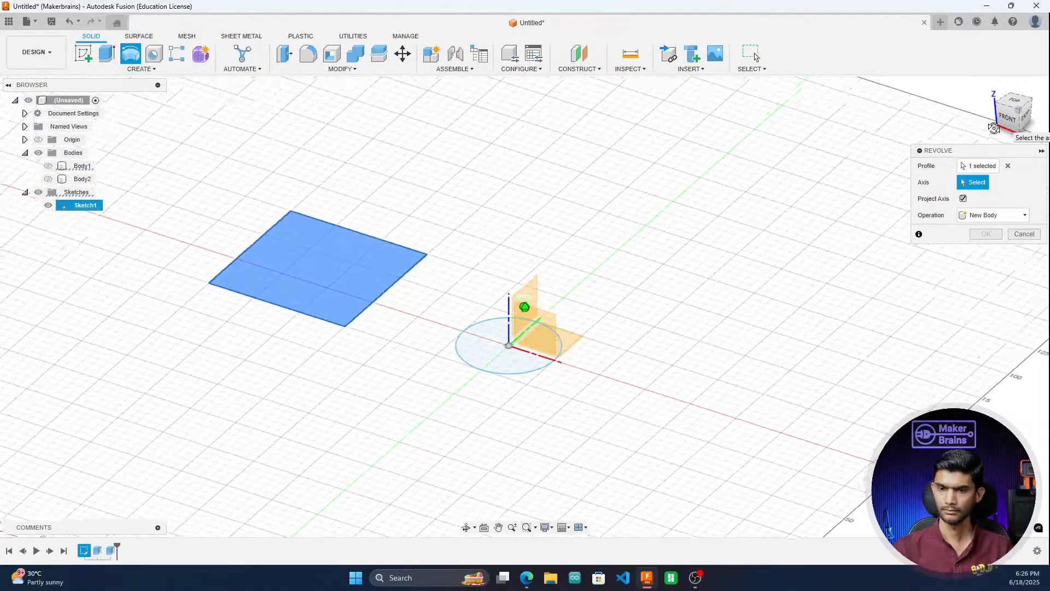
click(528, 335)
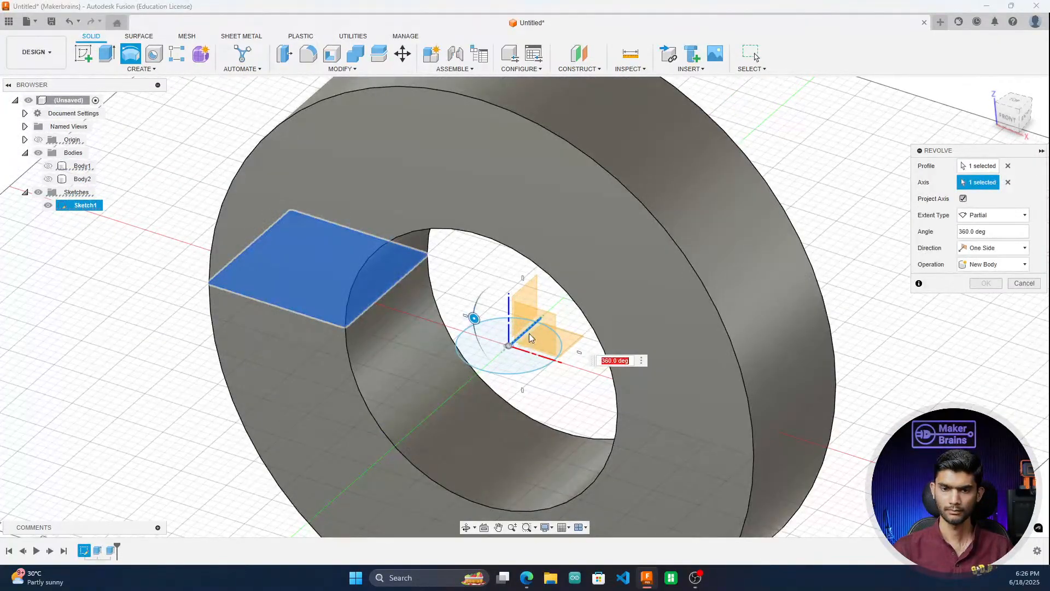
click(1007, 118)
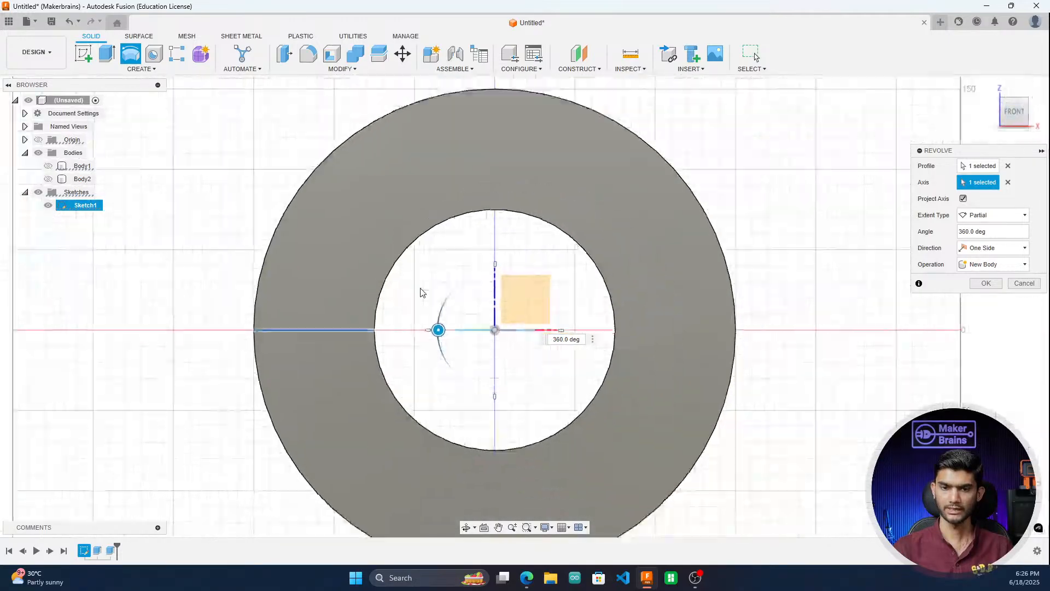
drag(1013, 116, 1004, 125)
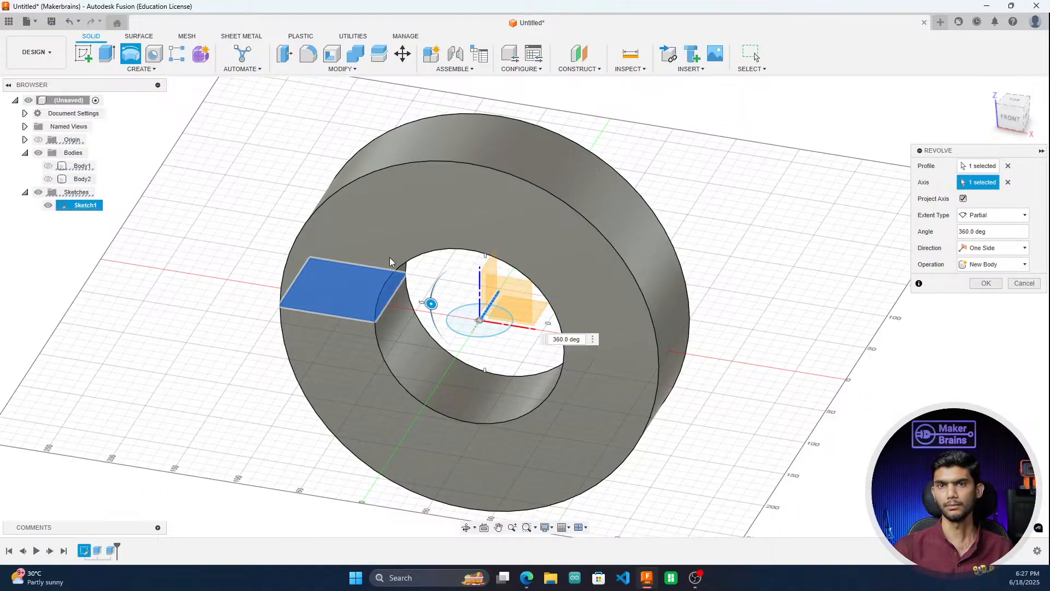
click(986, 282)
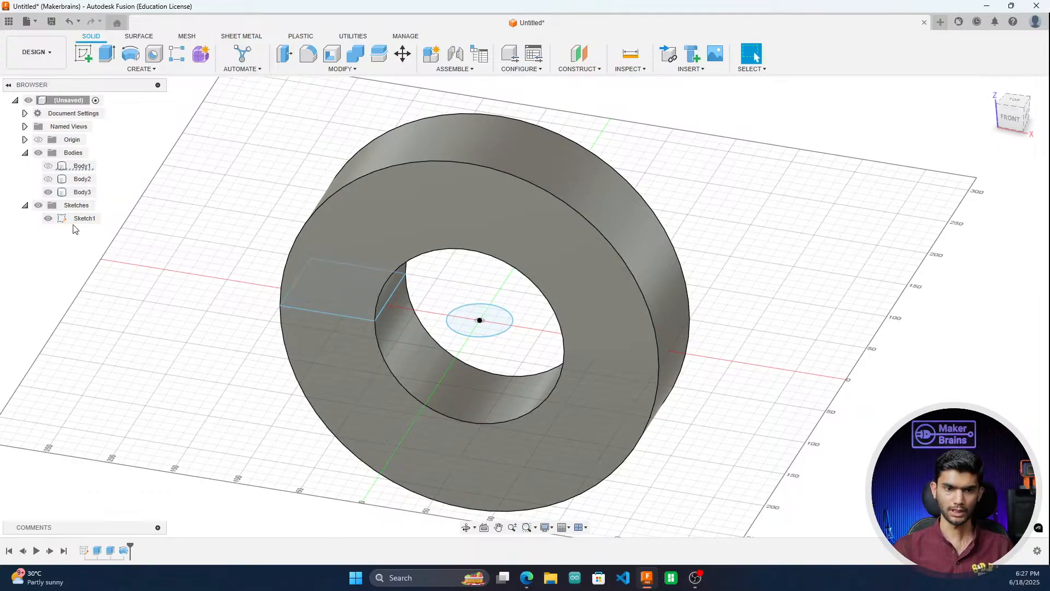
Step: Edit the revolve feature and reduce its sweep to about 255 degrees with the angle handle
double_click(125, 550)
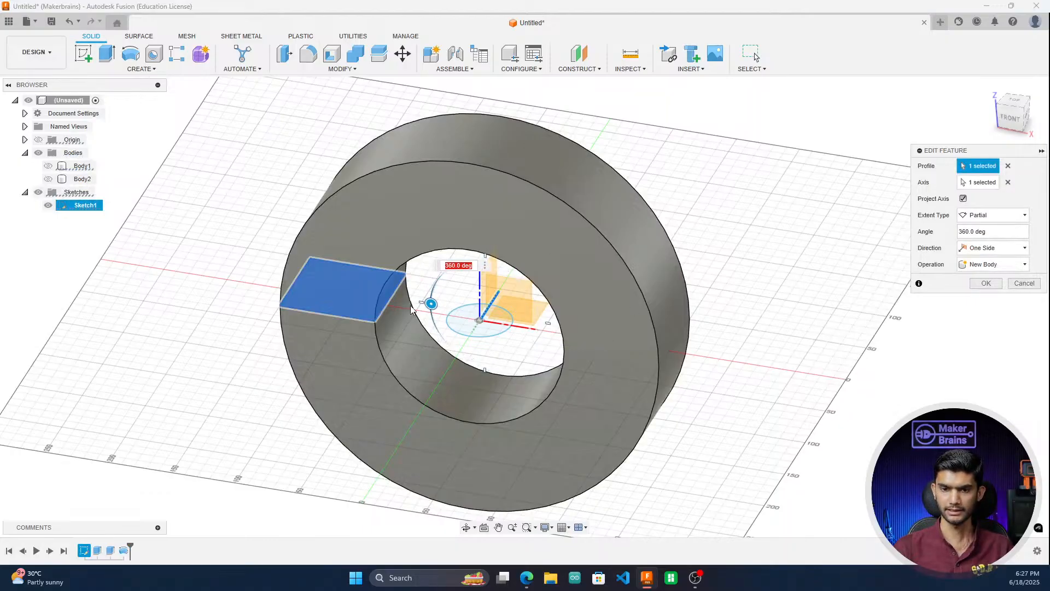
drag(431, 304, 479, 359)
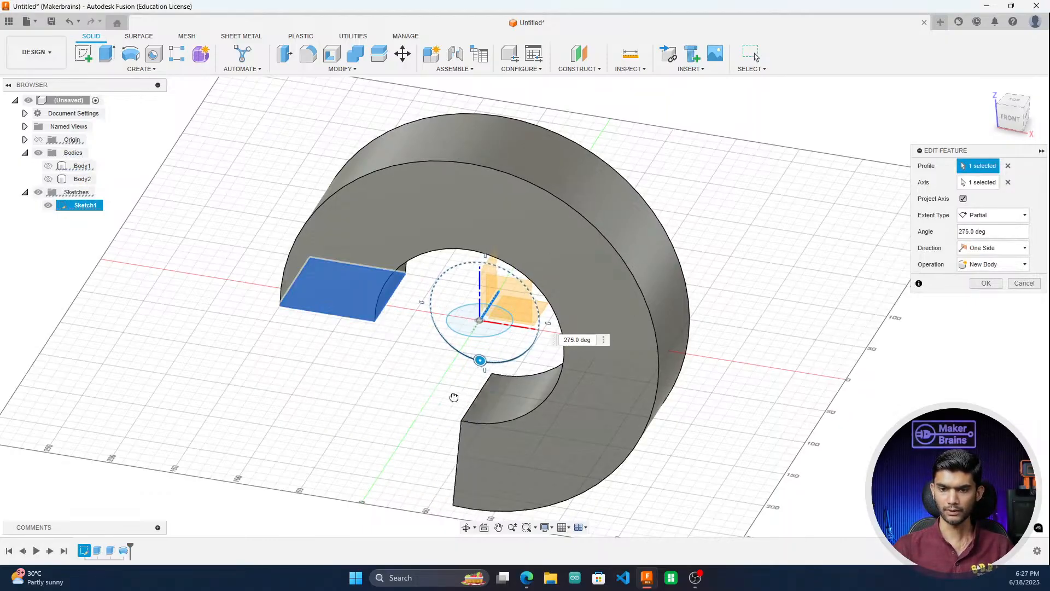
drag(454, 398, 520, 399)
click(1010, 121)
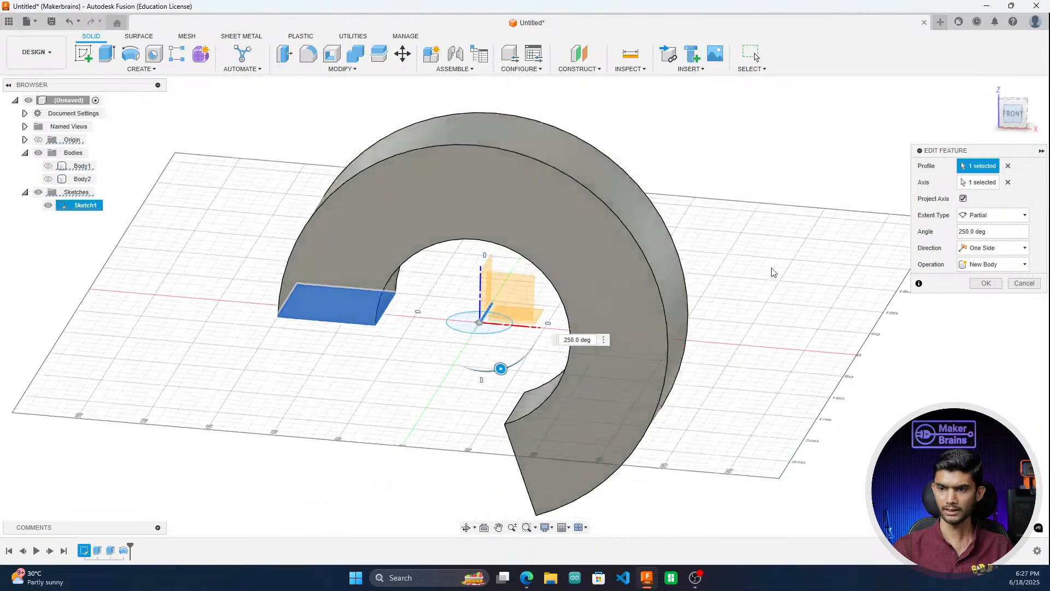
mouse_move(500, 372)
mouse_down()
mouse_move(478, 382)
mouse_move(511, 368)
mouse_move(435, 359)
mouse_move(510, 368)
mouse_move(496, 377)
mouse_up()
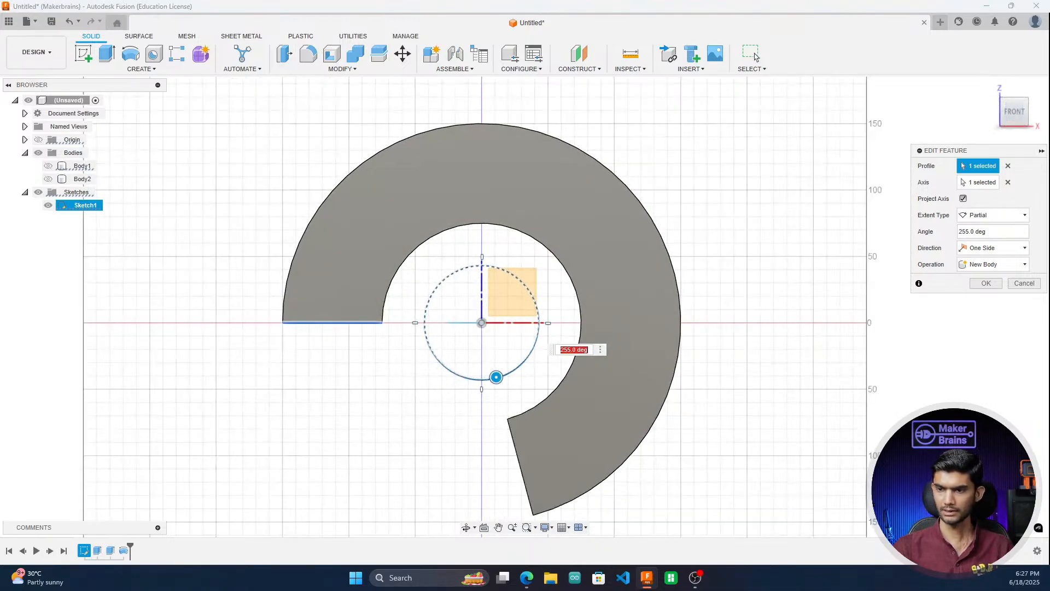
Step: Try revolve angles of 180 and 120 degrees, and discard the feature edit
double_click(966, 232)
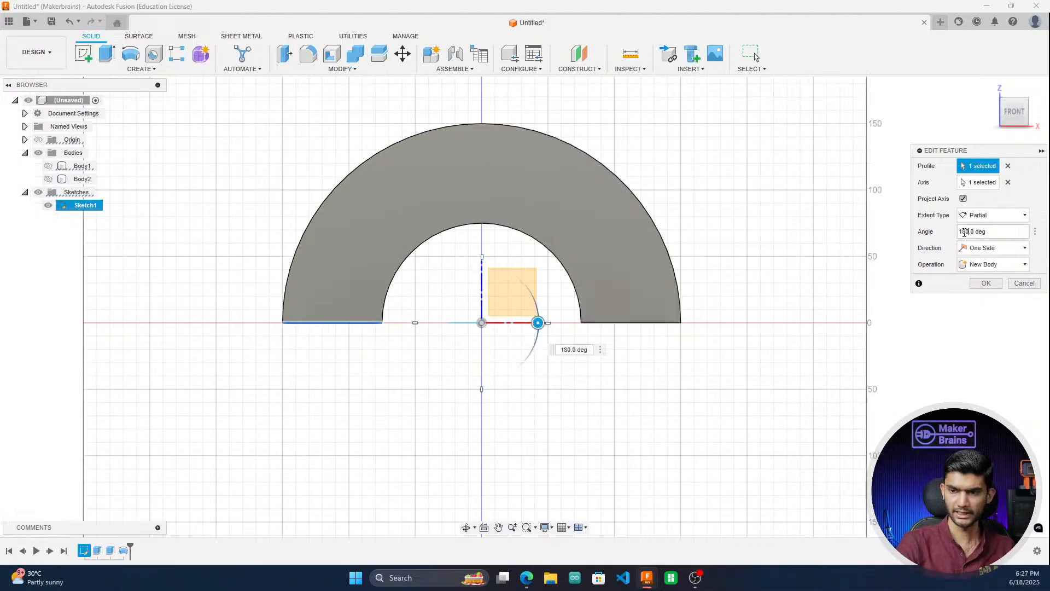
text(12)
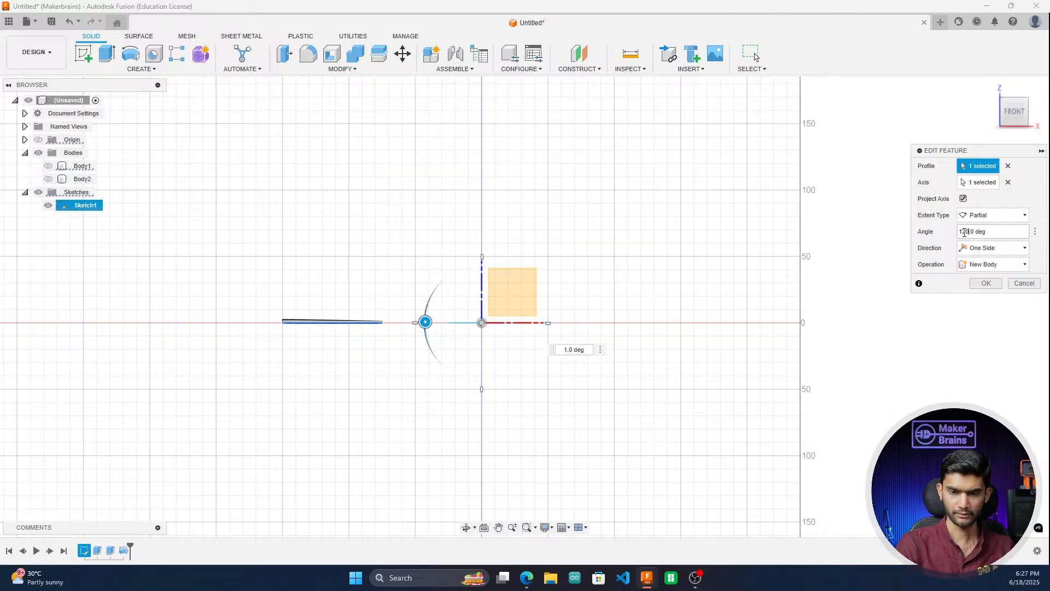
text(0)
scroll(790, 238, down, 2)
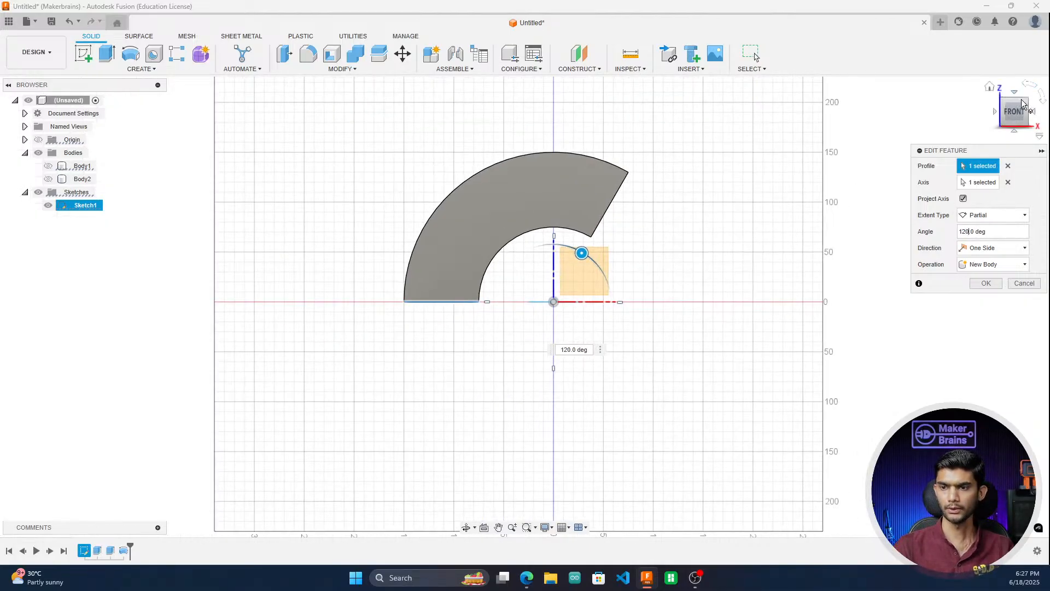
drag(1025, 104, 1007, 116)
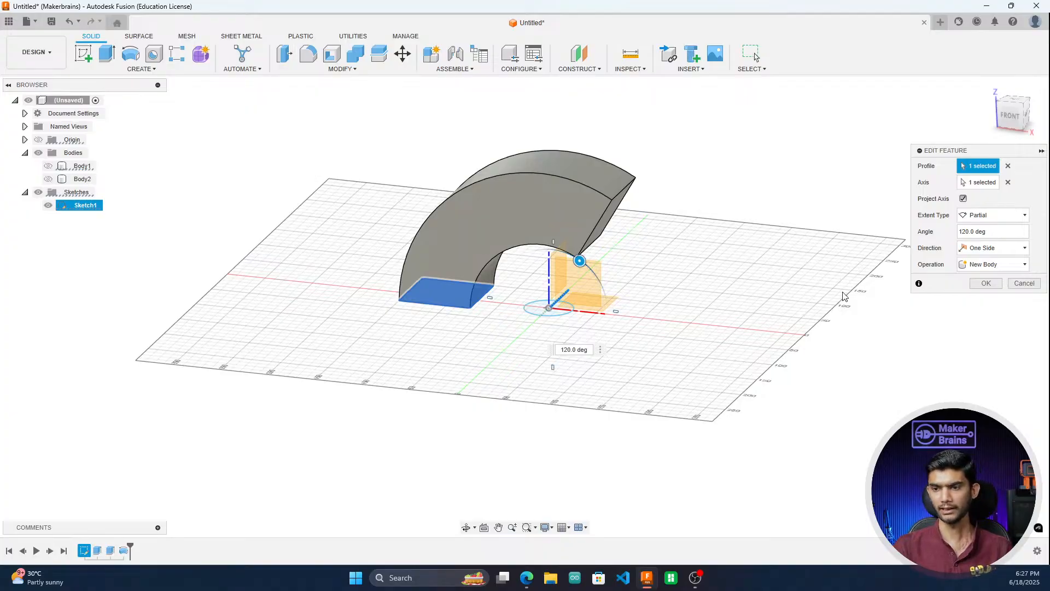
click(1018, 284)
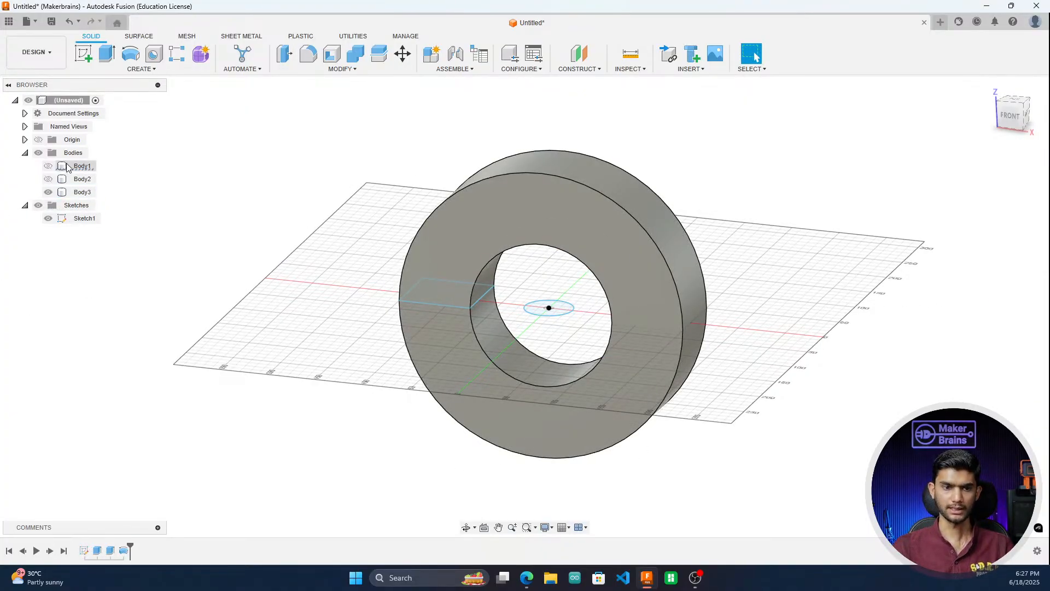
Step: Undo the square profile's revolve and the last sketch visibility change
click(380, 330)
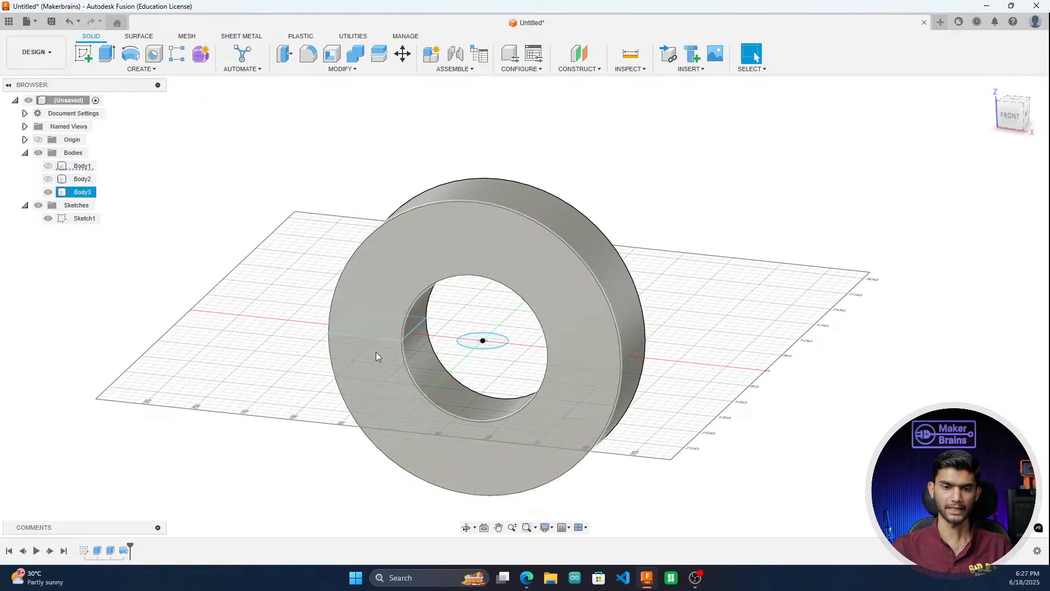
key(ctrl+z)
key(ctrl+z)
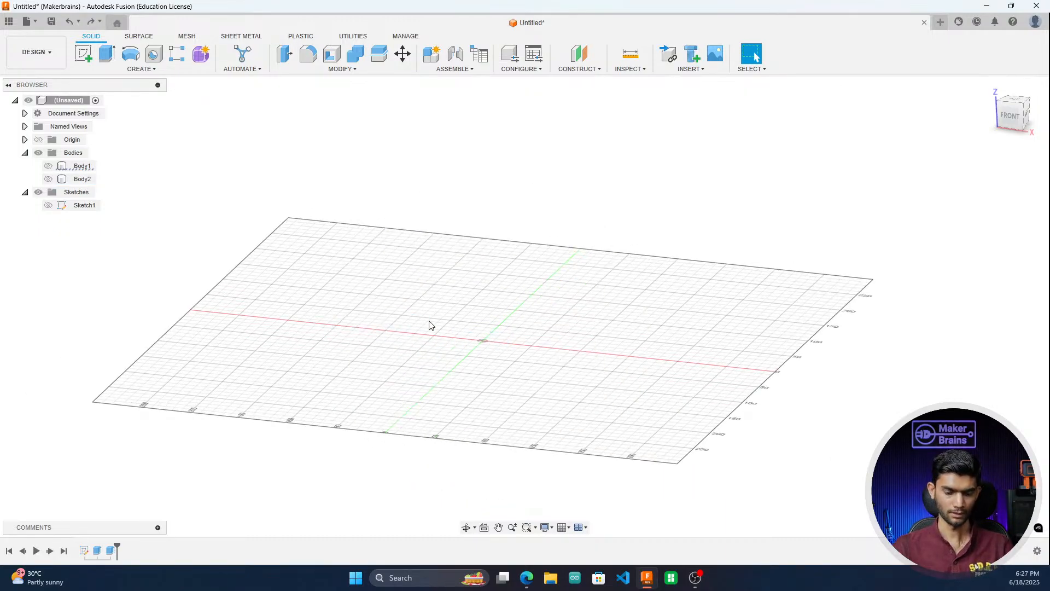
Step: Undo the hiding of the square plate and the cylinder
key(ctrl+z)
key(ctrl+z)
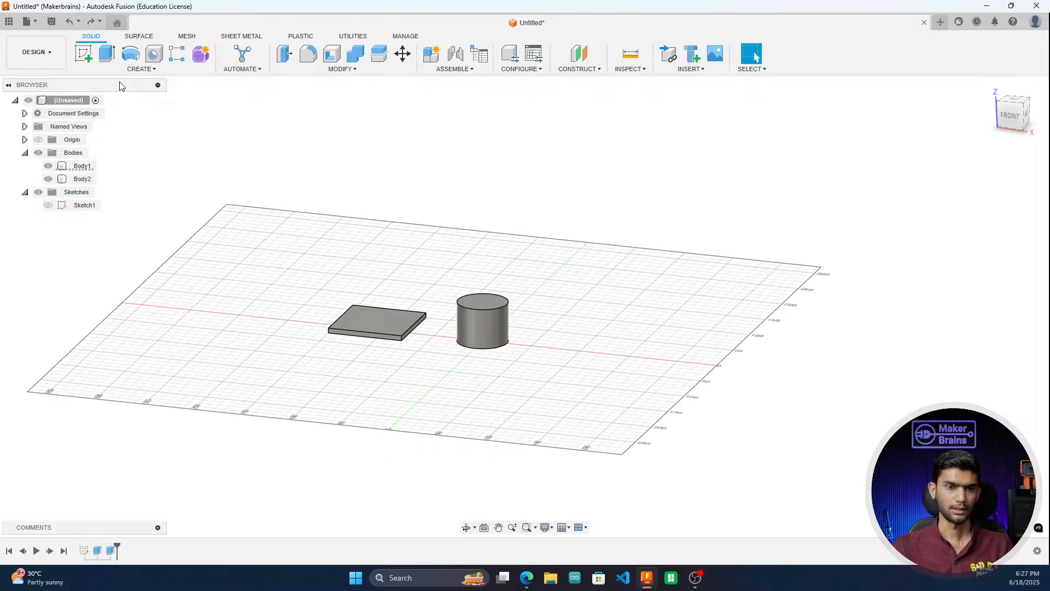
click(120, 71)
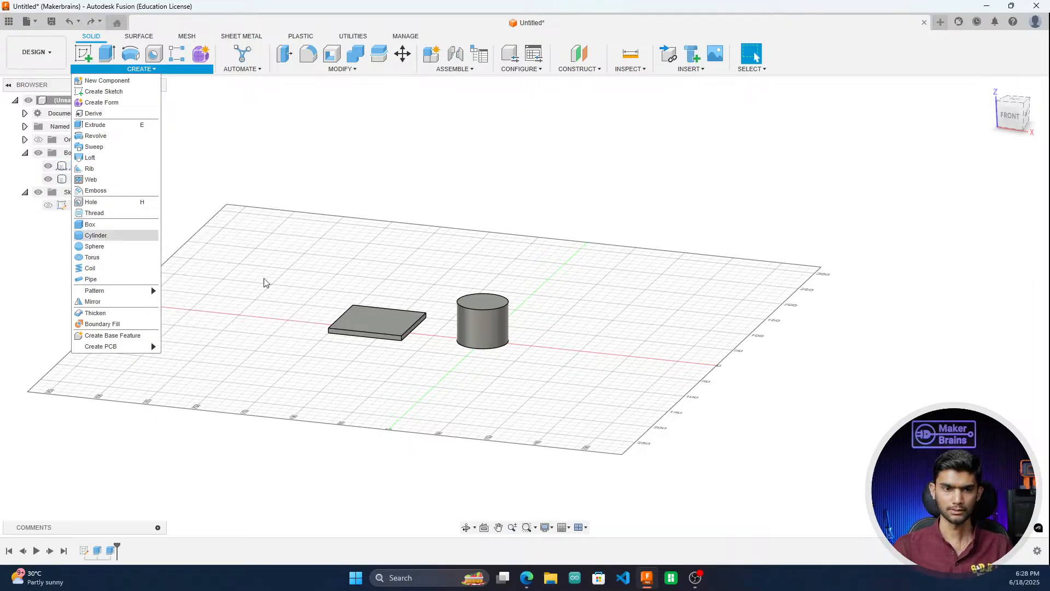
click(365, 258)
Step: Sketch an S-shaped four-point fit point spline on the front XZ plane above the square plate, and finish the sketch
click(90, 55)
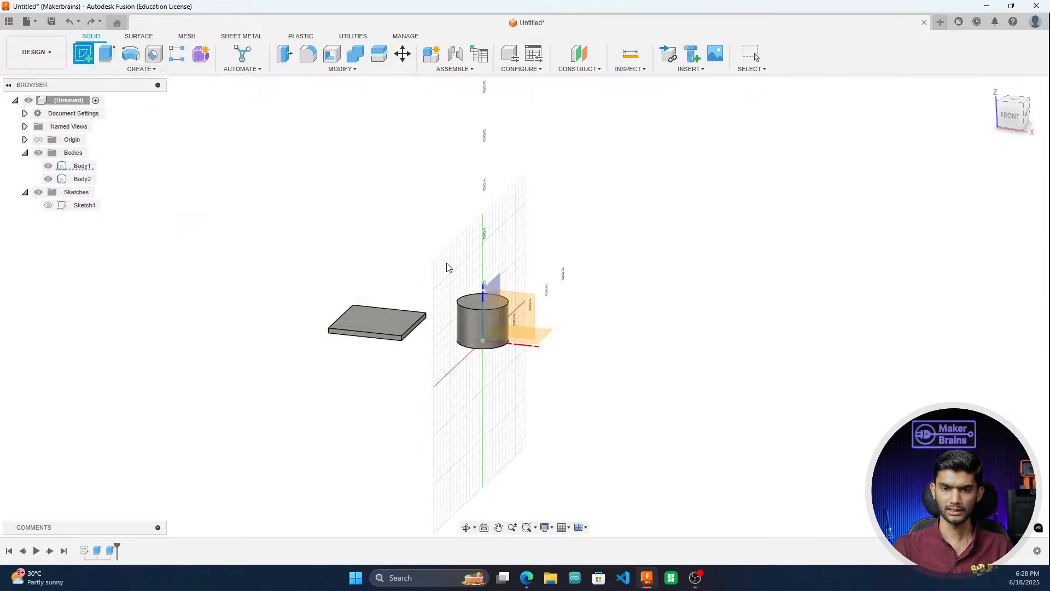
click(506, 275)
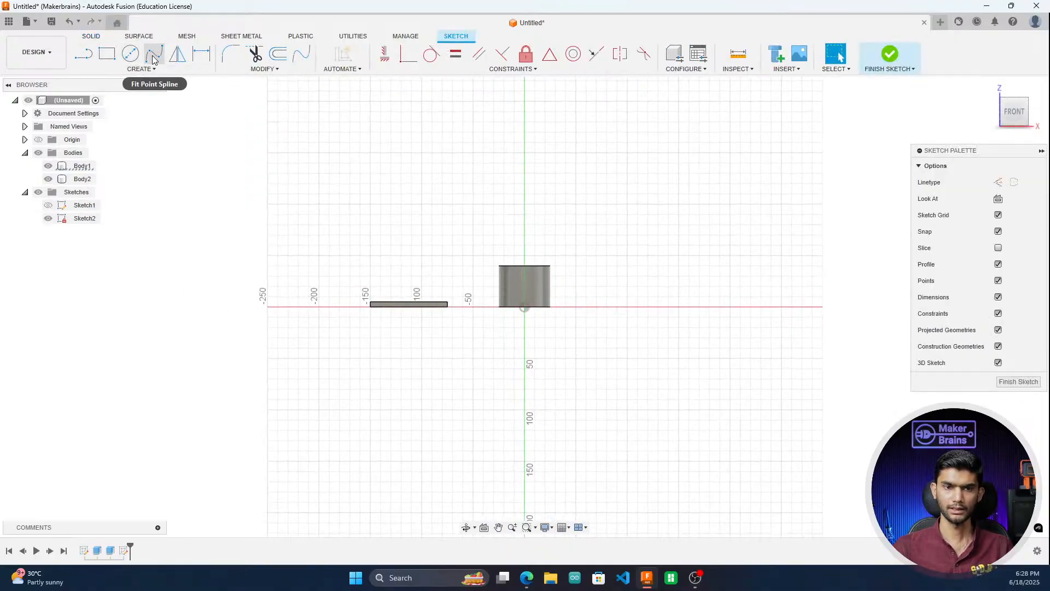
click(154, 59)
click(371, 153)
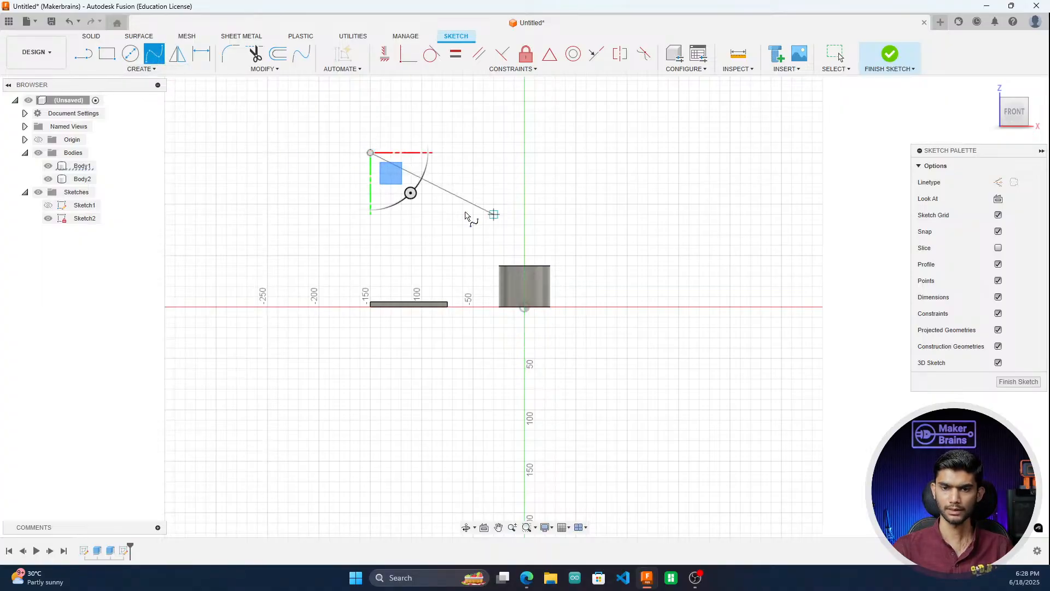
click(421, 204)
click(247, 214)
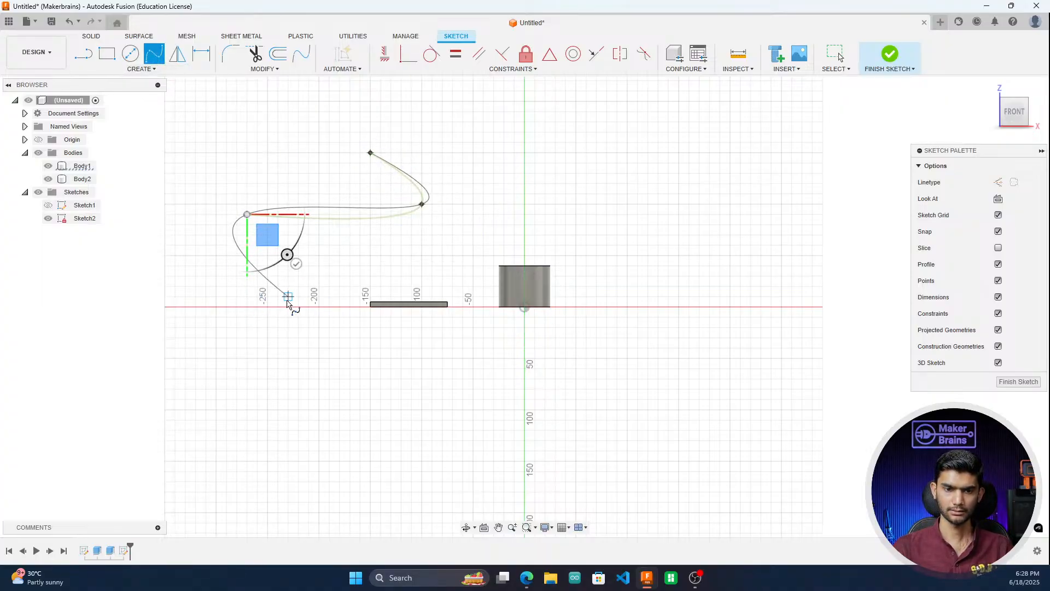
click(288, 297)
key(Return)
right_click(703, 207)
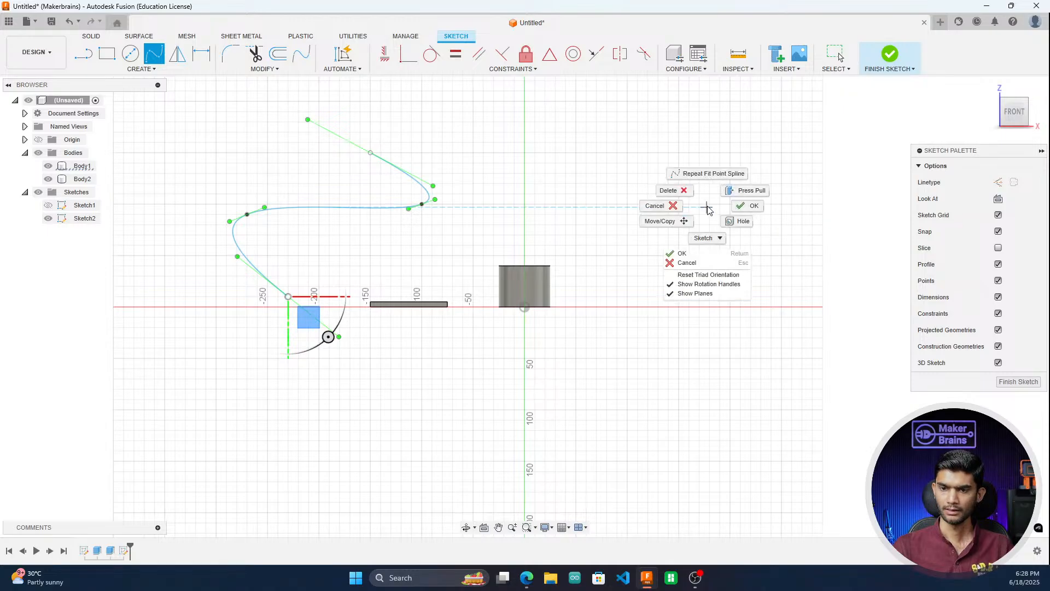
click(698, 252)
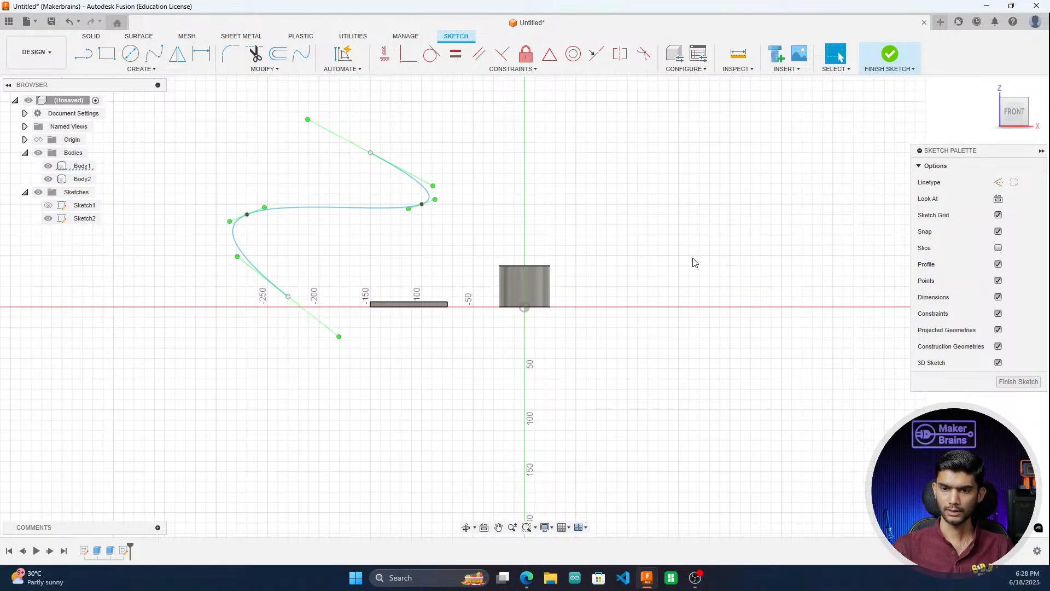
click(997, 383)
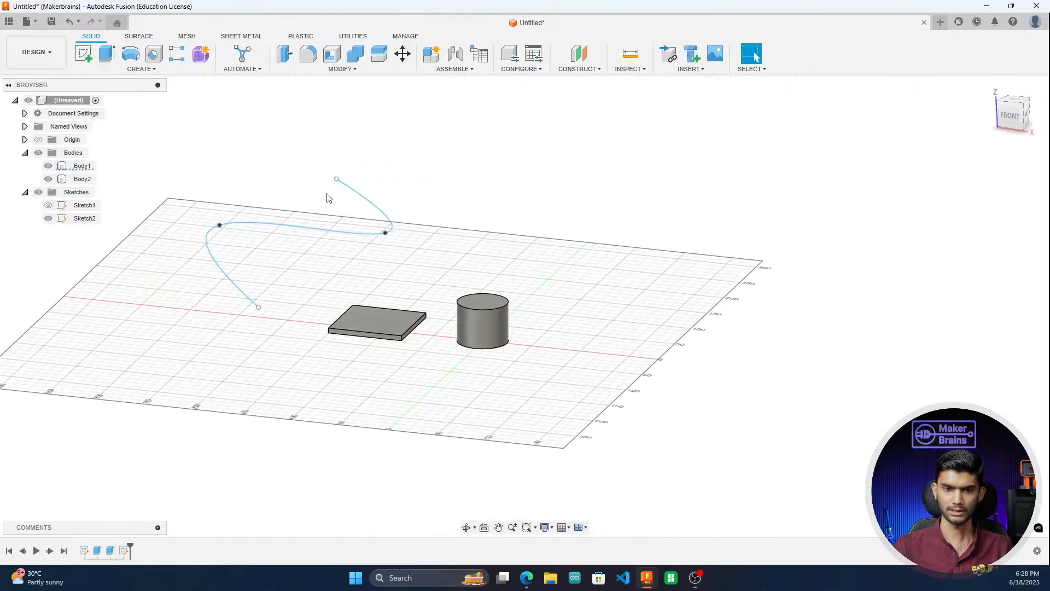
Step: Start a single-path sweep and select the spline as its path
click(141, 69)
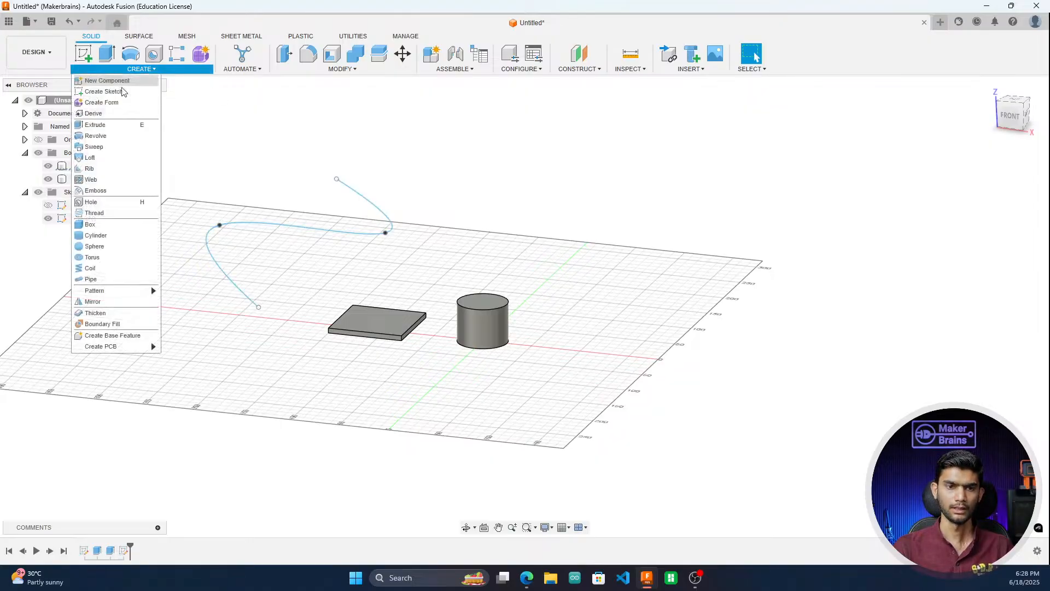
click(109, 146)
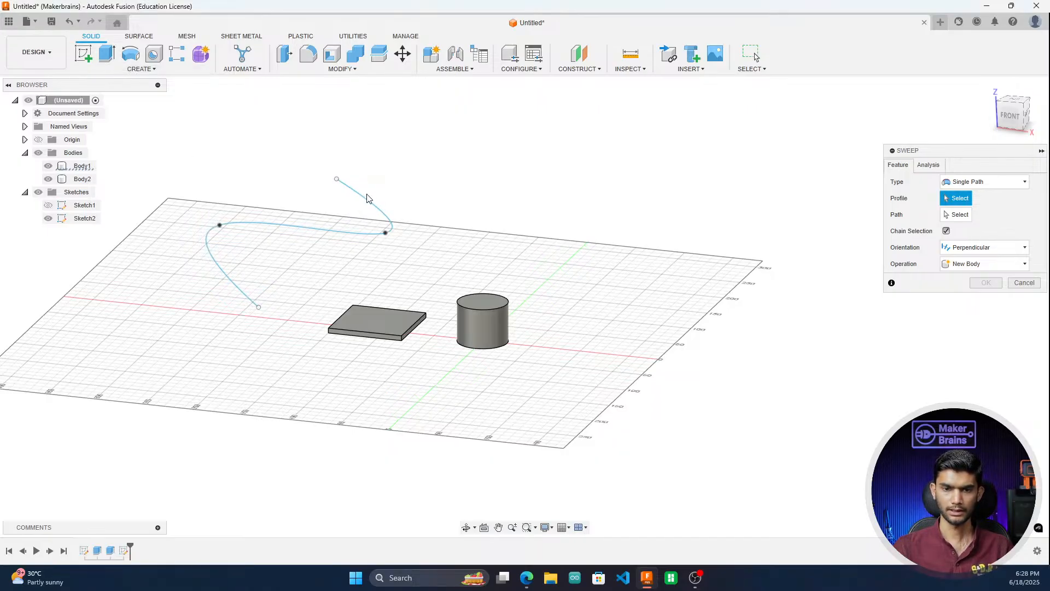
scroll(360, 196, up, 5)
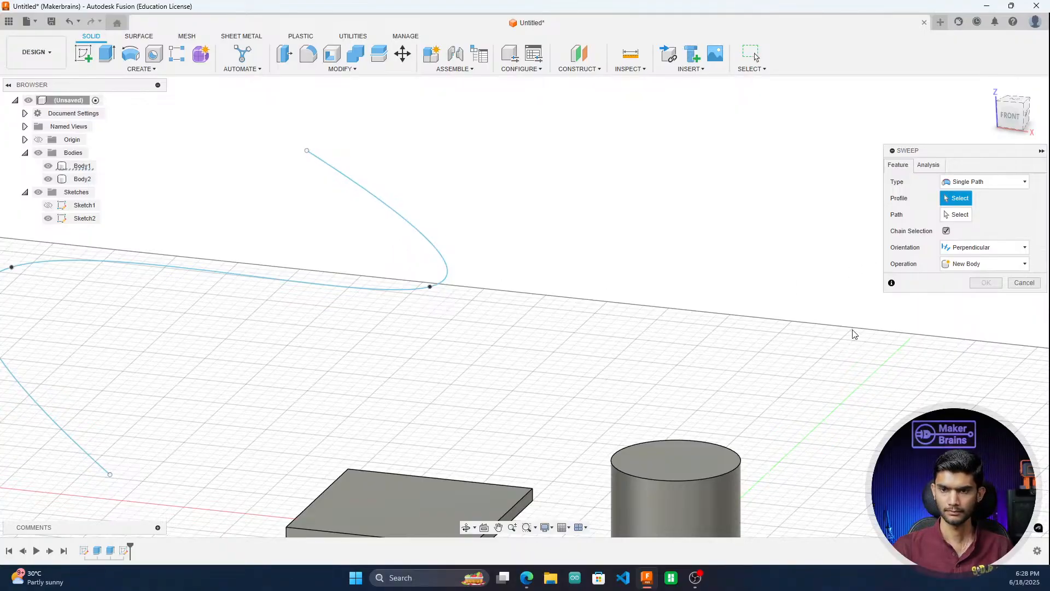
scroll(851, 330, down, 2)
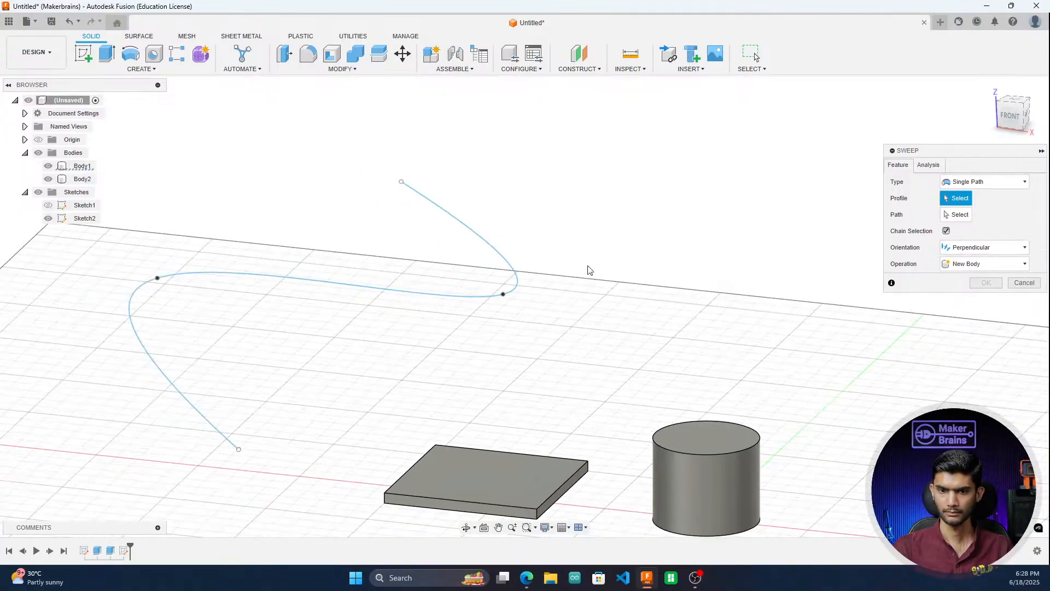
scroll(291, 362, down, 3)
scroll(221, 378, up, 4)
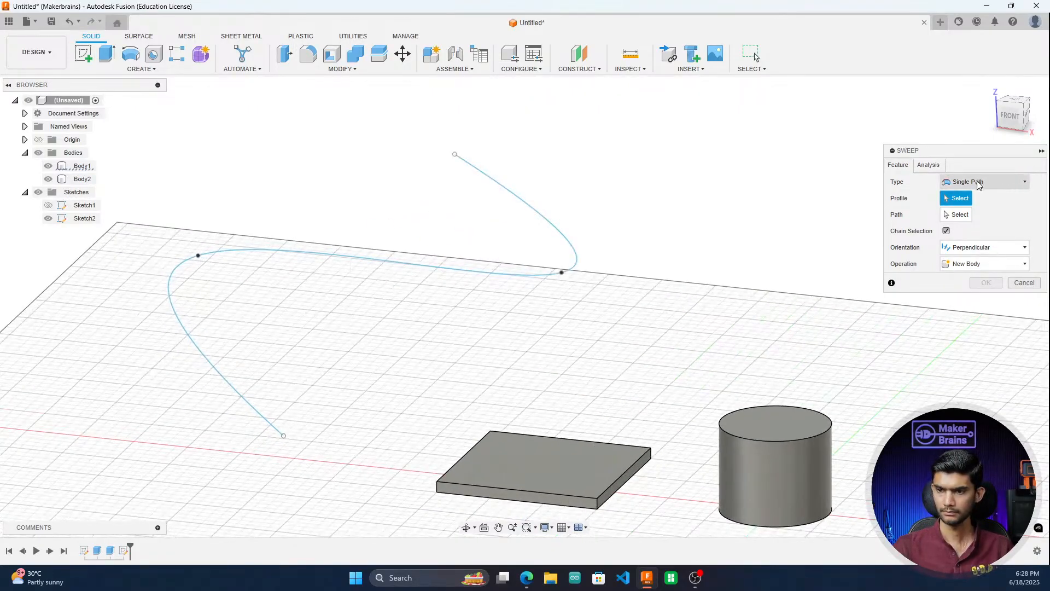
click(961, 199)
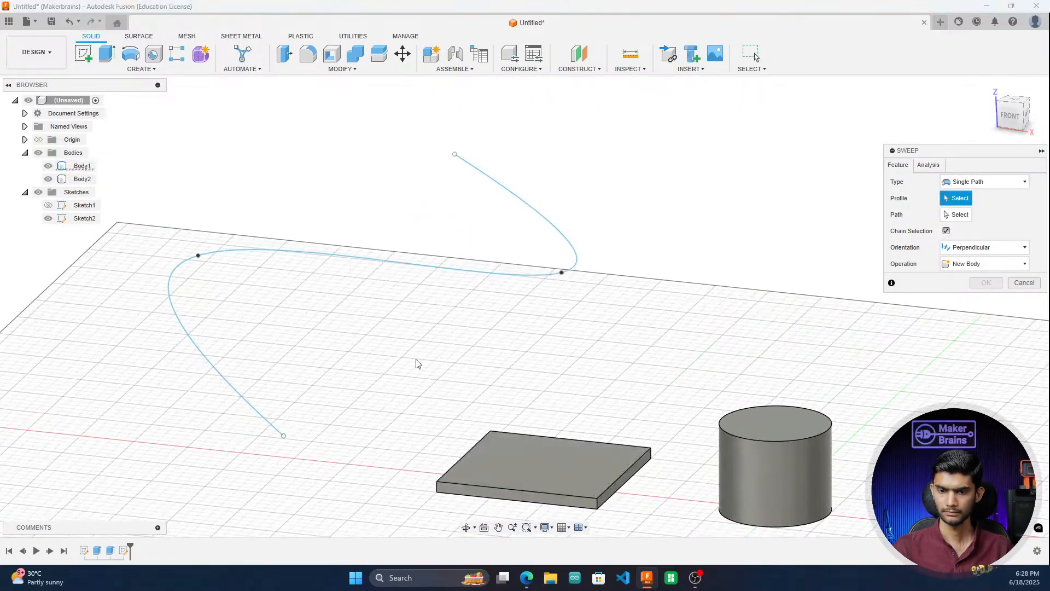
scroll(465, 165, up, 2)
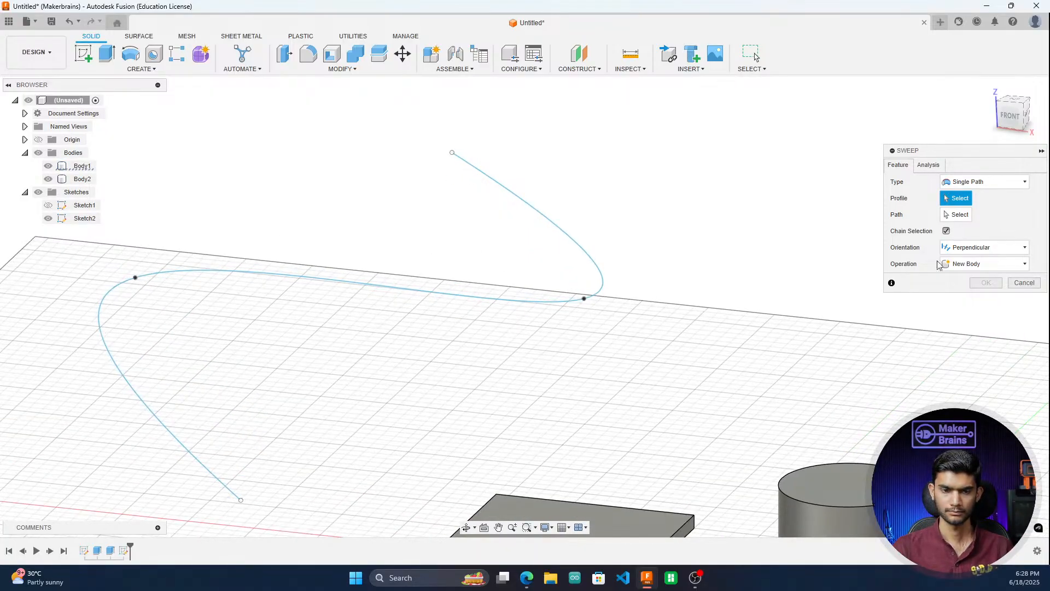
click(956, 214)
click(572, 302)
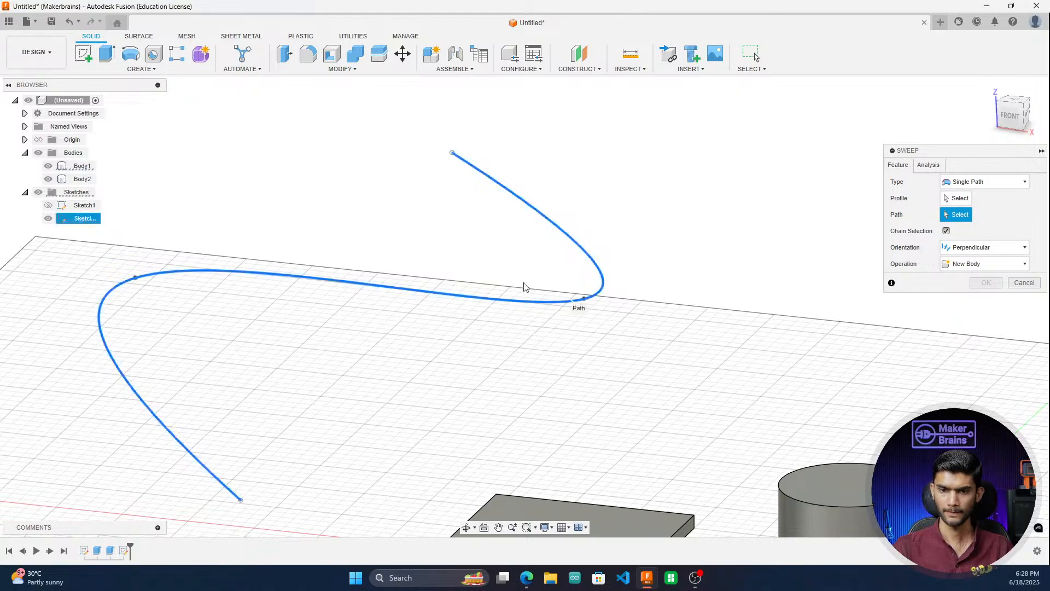
scroll(469, 243, down, 3)
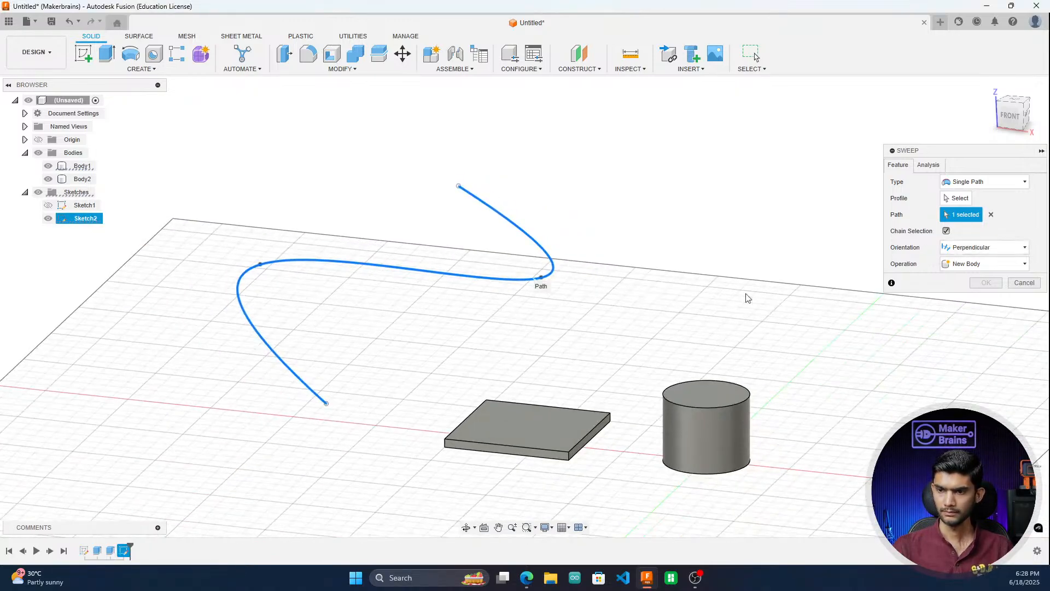
Step: Try to use the square plate as the sweep profile, and cancel the sweep
click(957, 198)
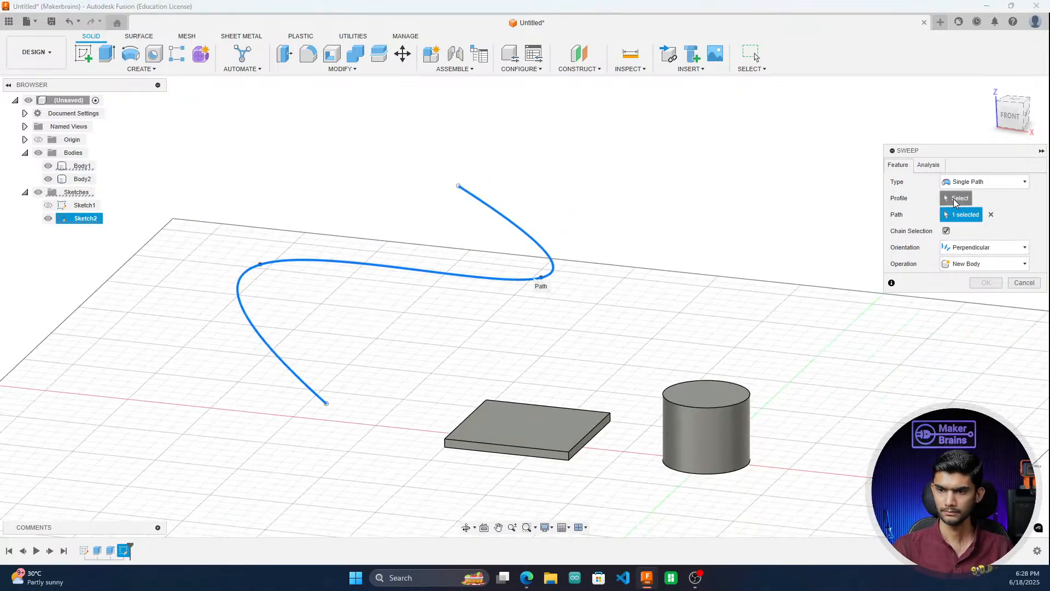
click(516, 425)
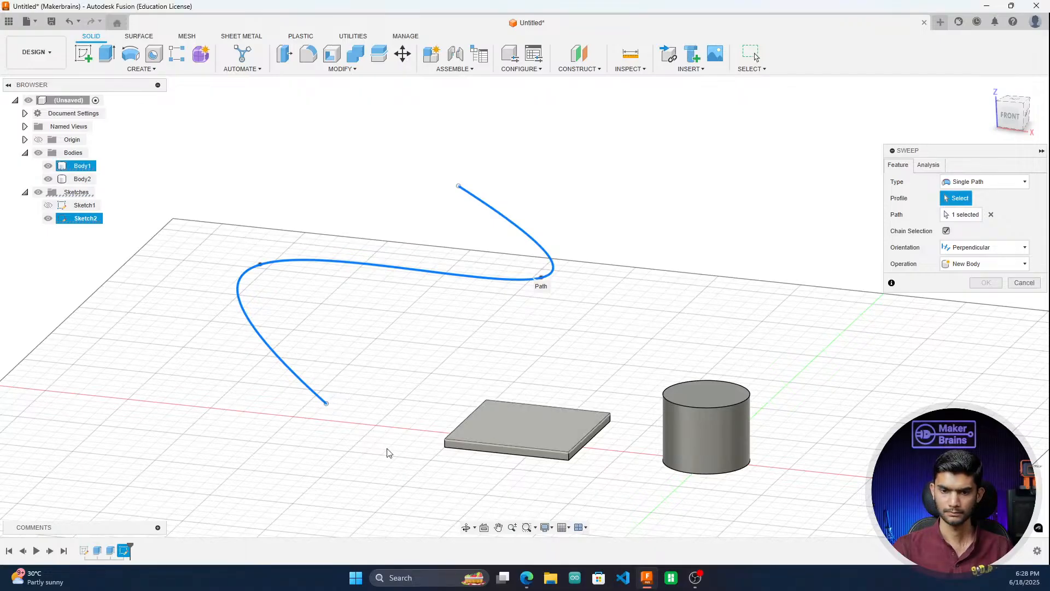
drag(435, 182, 428, 177)
click(1026, 335)
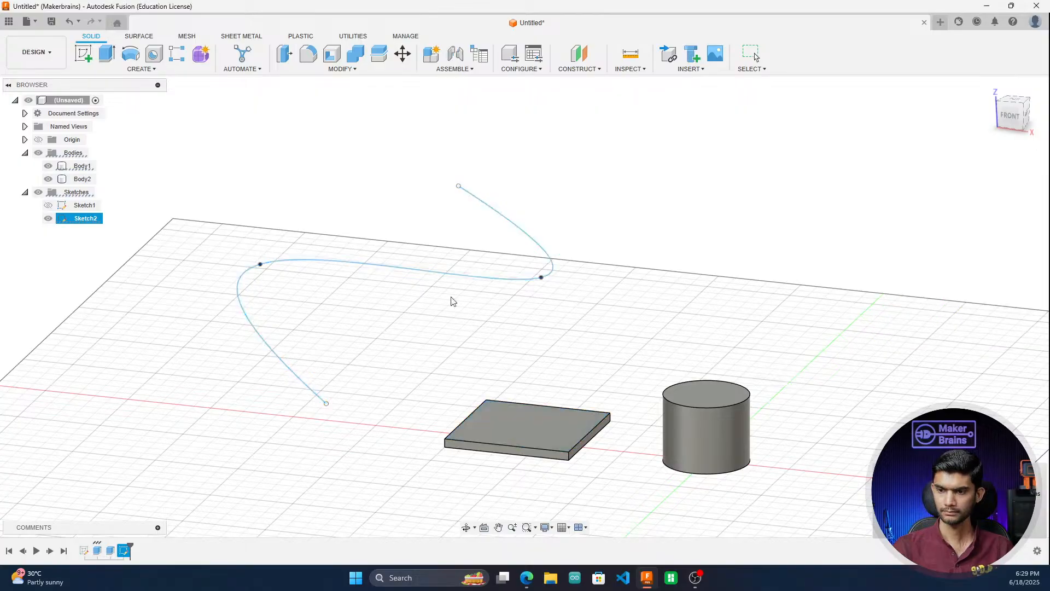
Step: Try a new sweep along the preselected spline with Perpendicular orientation, and cancel it
scroll(412, 287, down, 1)
scroll(394, 274, up, 4)
click(395, 276)
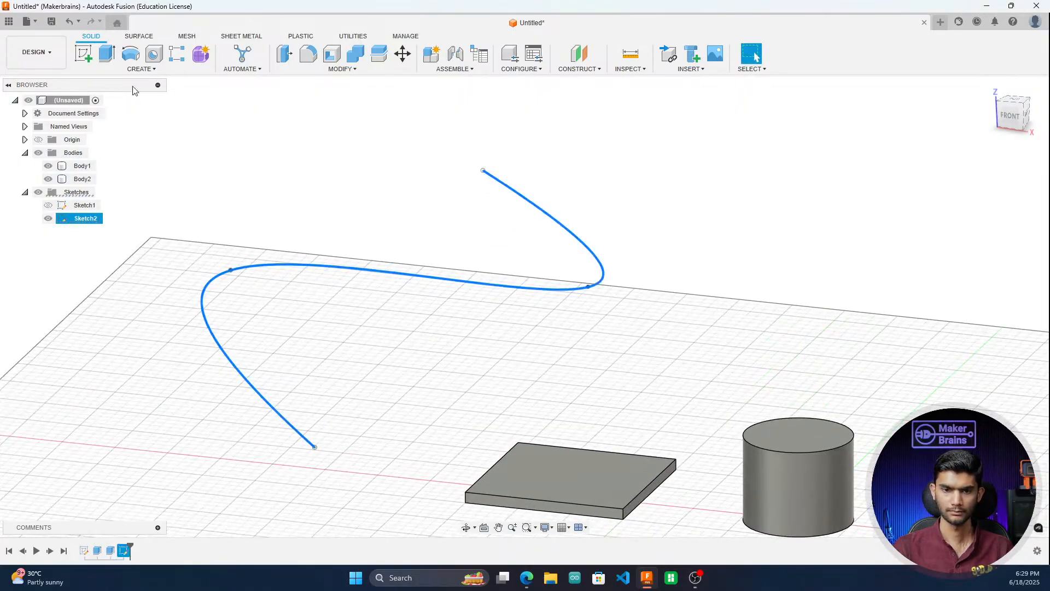
click(140, 69)
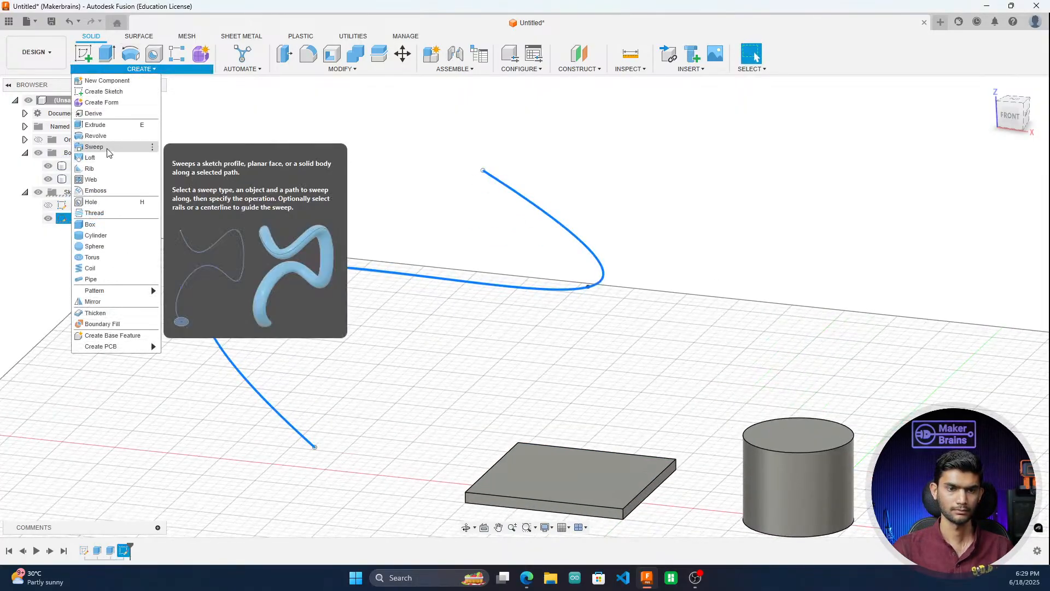
click(98, 146)
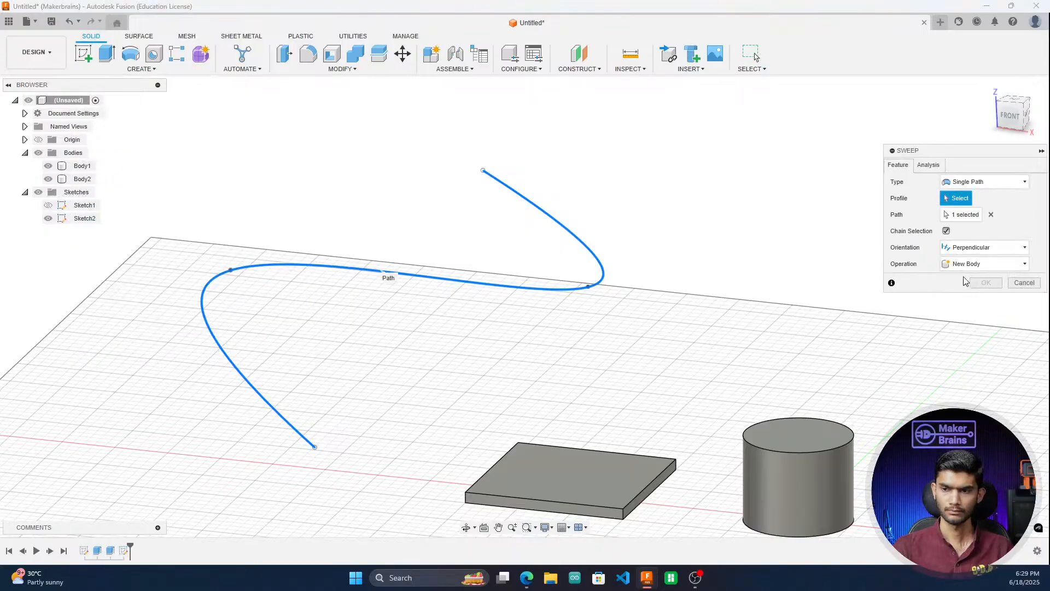
click(1001, 248)
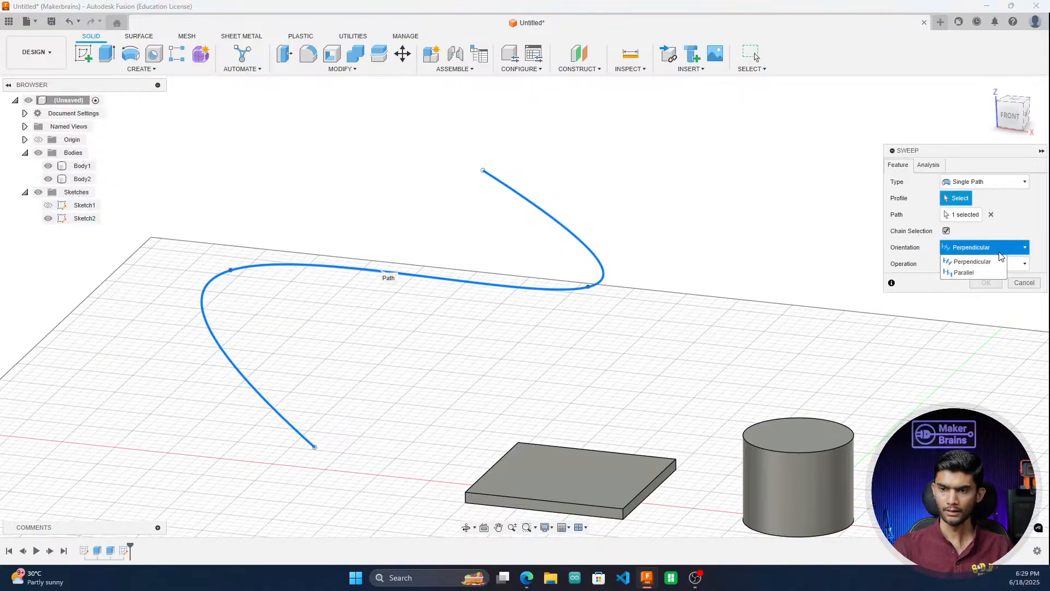
click(1001, 260)
click(1023, 283)
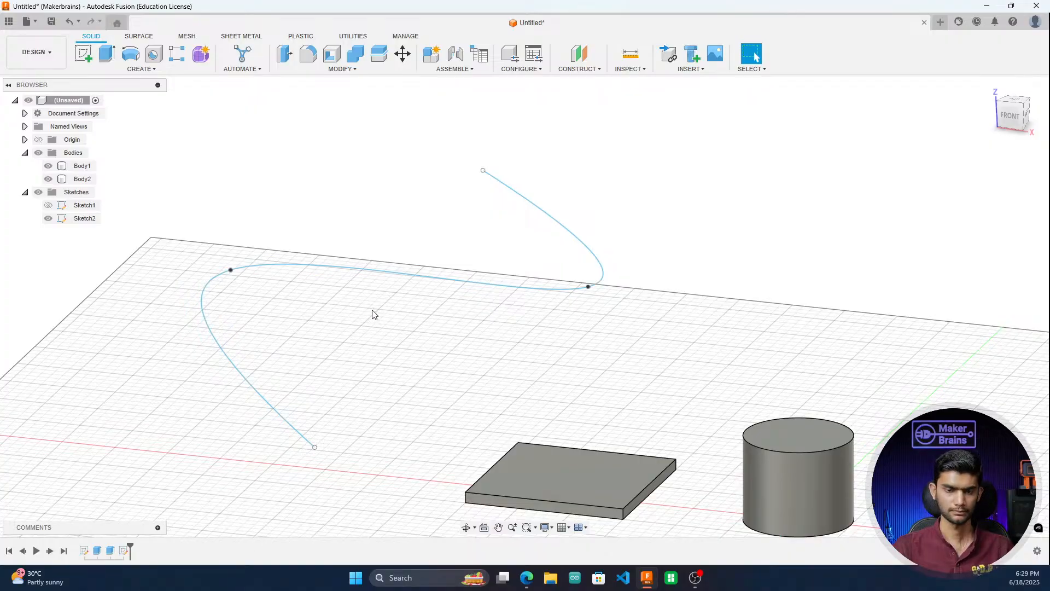
Step: Undo the spline and its sketch on the front plane
key(ctrl+z)
scroll(711, 498, down, 3)
key(ctrl+z)
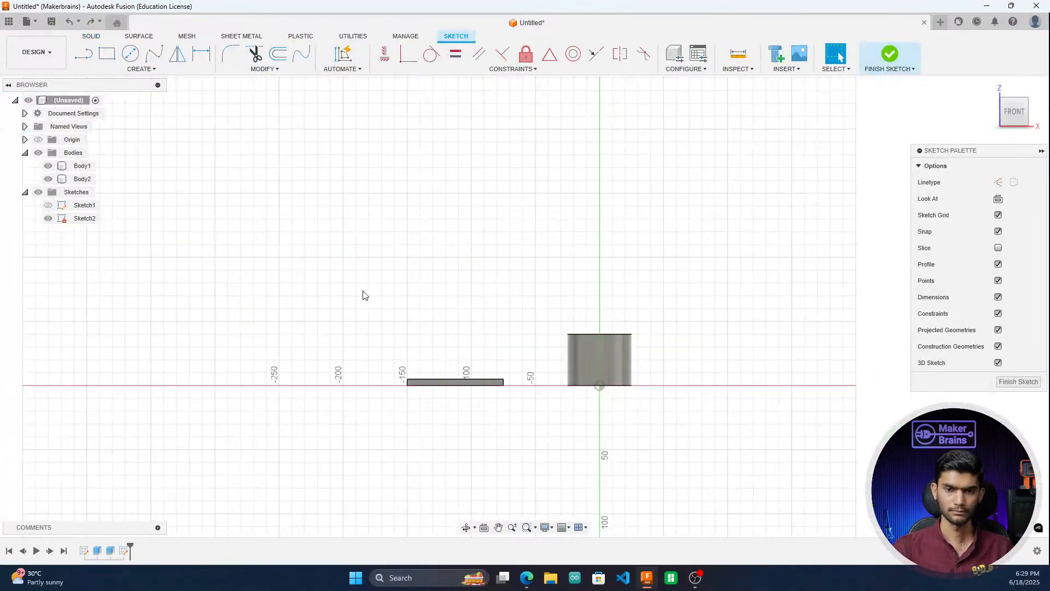
click(141, 70)
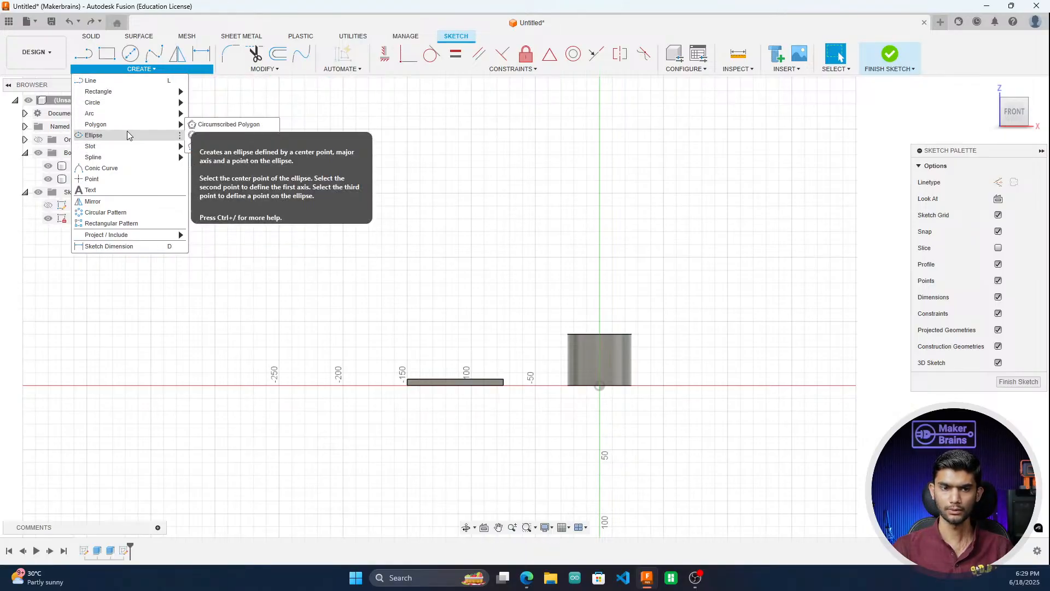
click(438, 230)
key(ctrl+y)
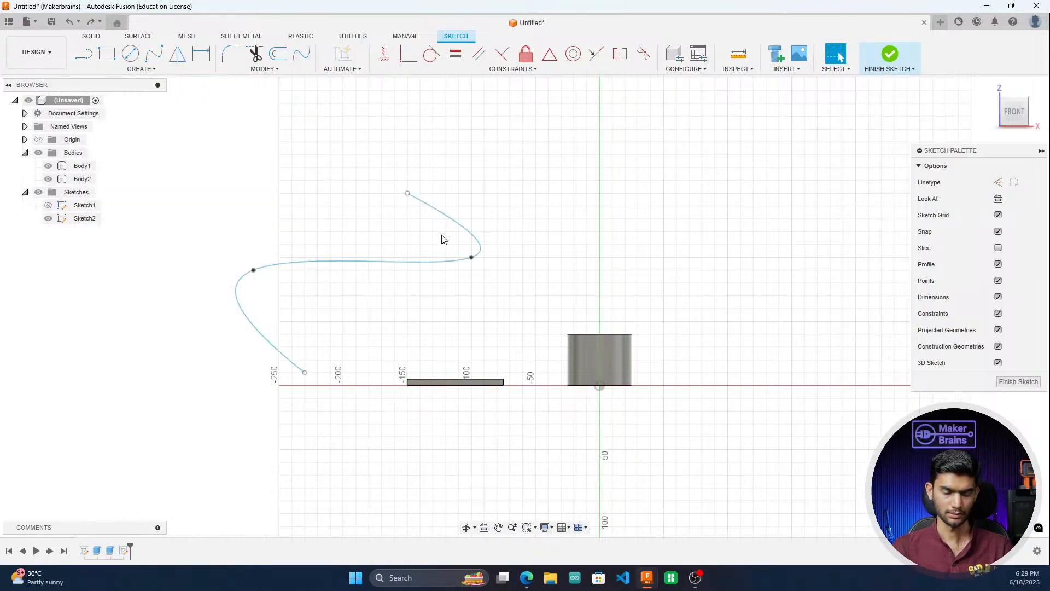
click(137, 69)
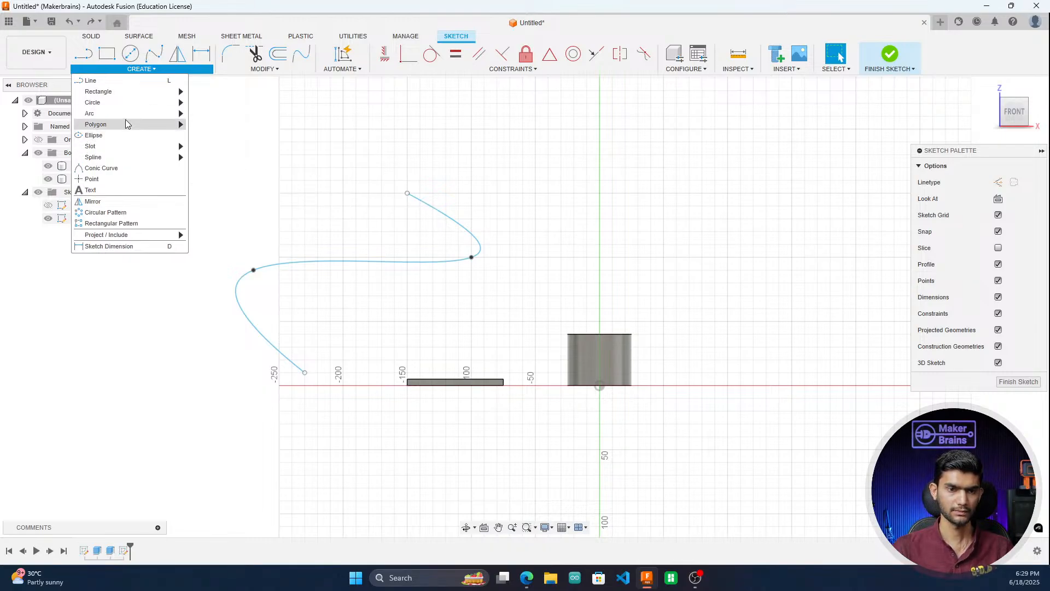
click(288, 169)
key(ctrl+z)
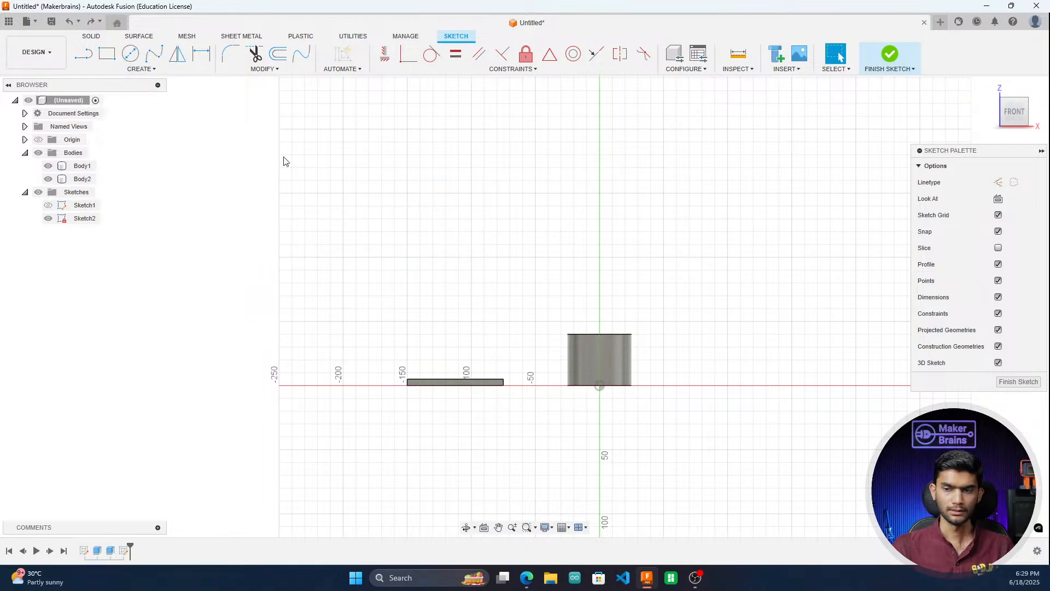
key(ctrl+z)
click(163, 68)
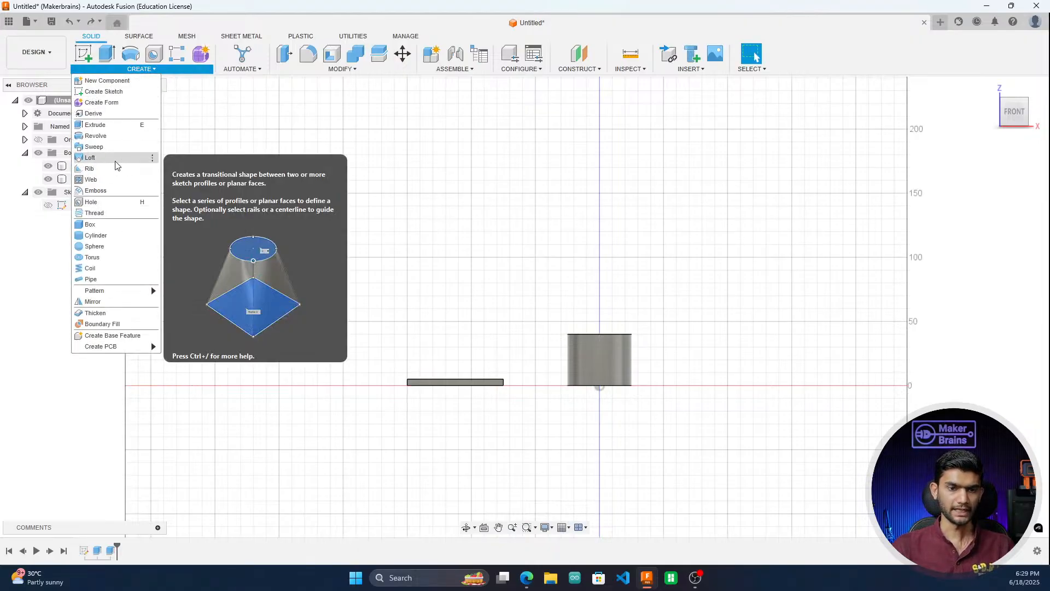
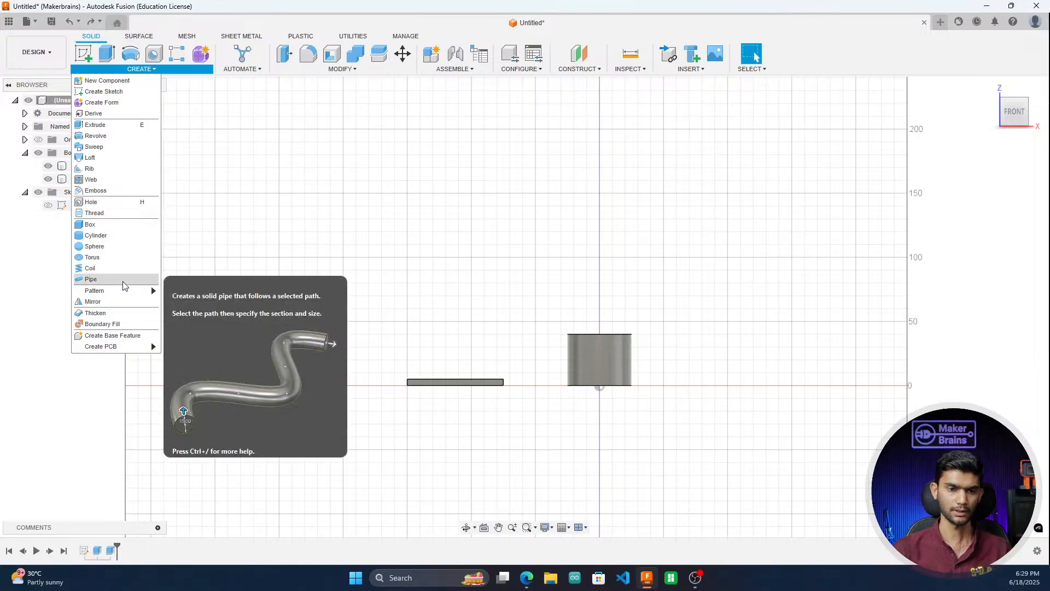
click(375, 251)
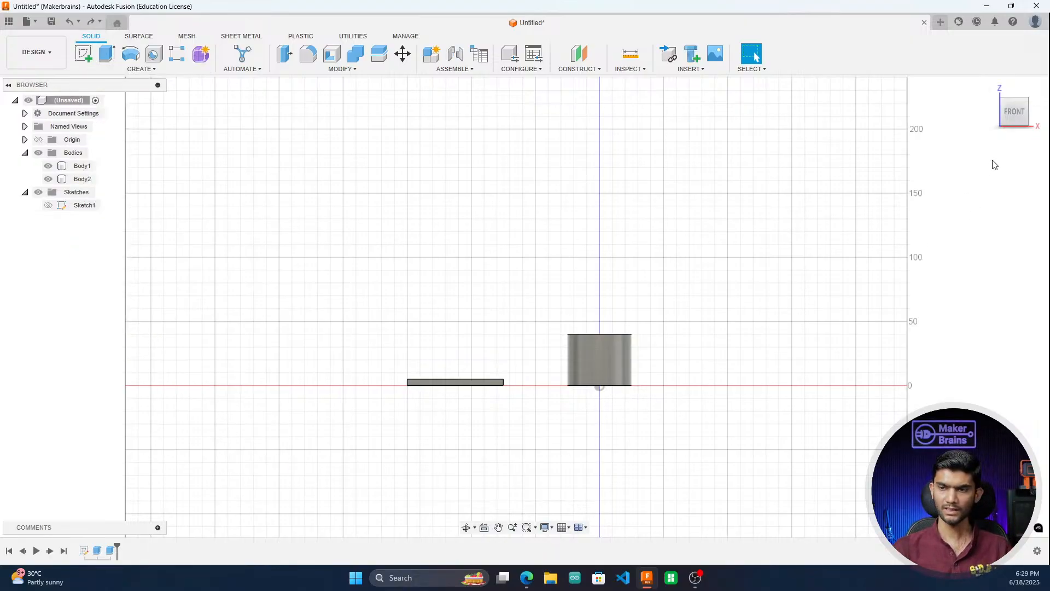
drag(1015, 112, 988, 148)
click(151, 71)
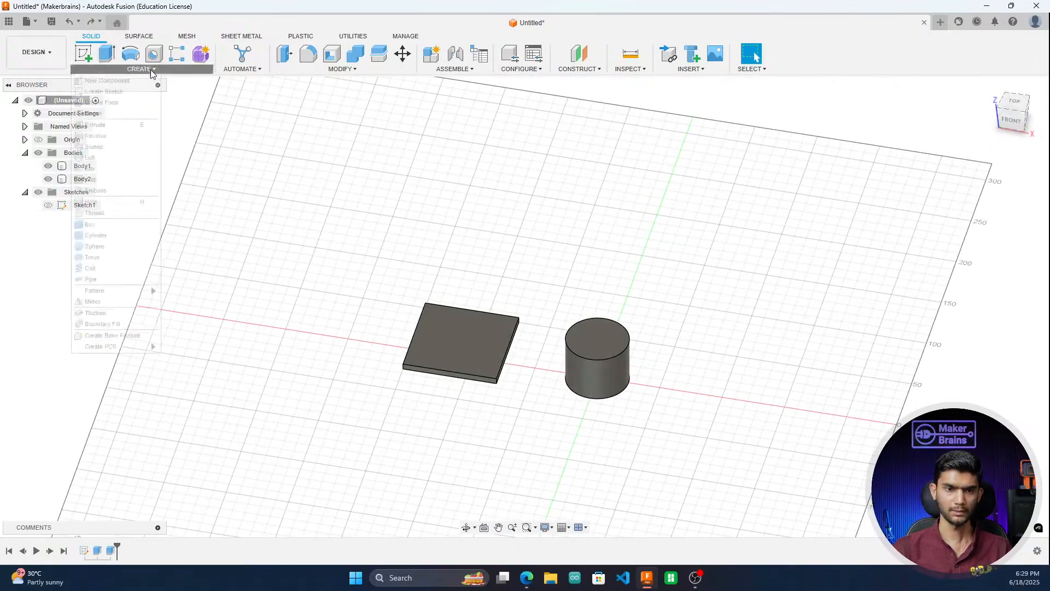
Step: Start a hole on the square plate's top face and move its centre near the middle of the plate
click(151, 71)
click(151, 72)
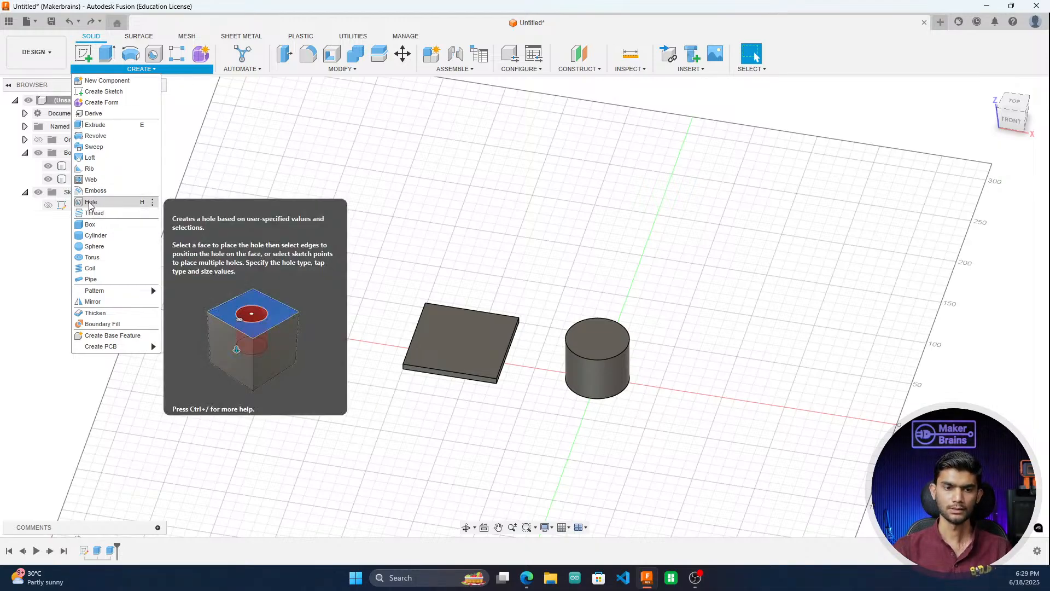
click(92, 202)
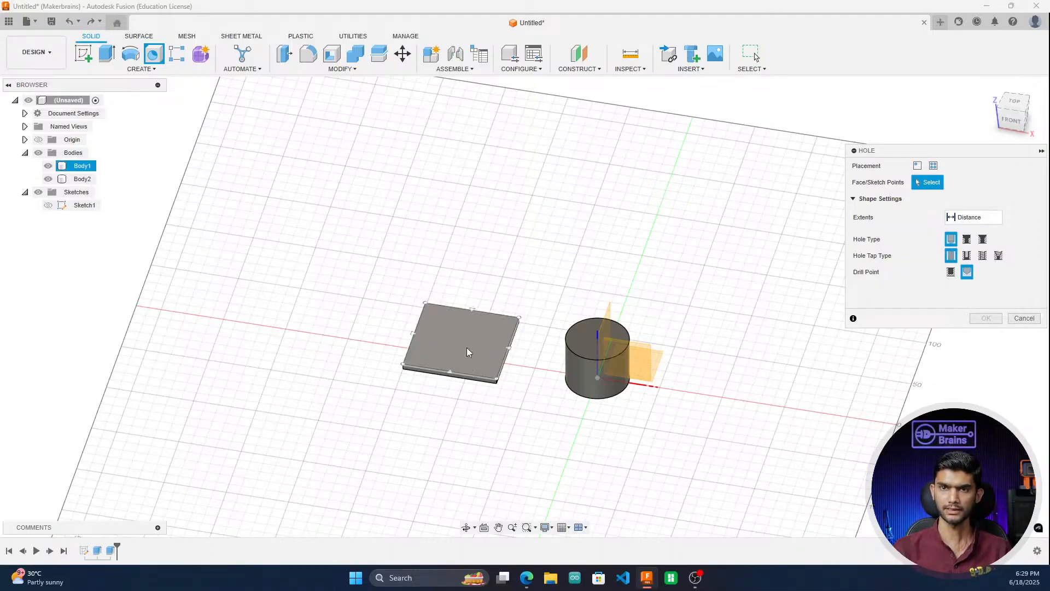
click(152, 70)
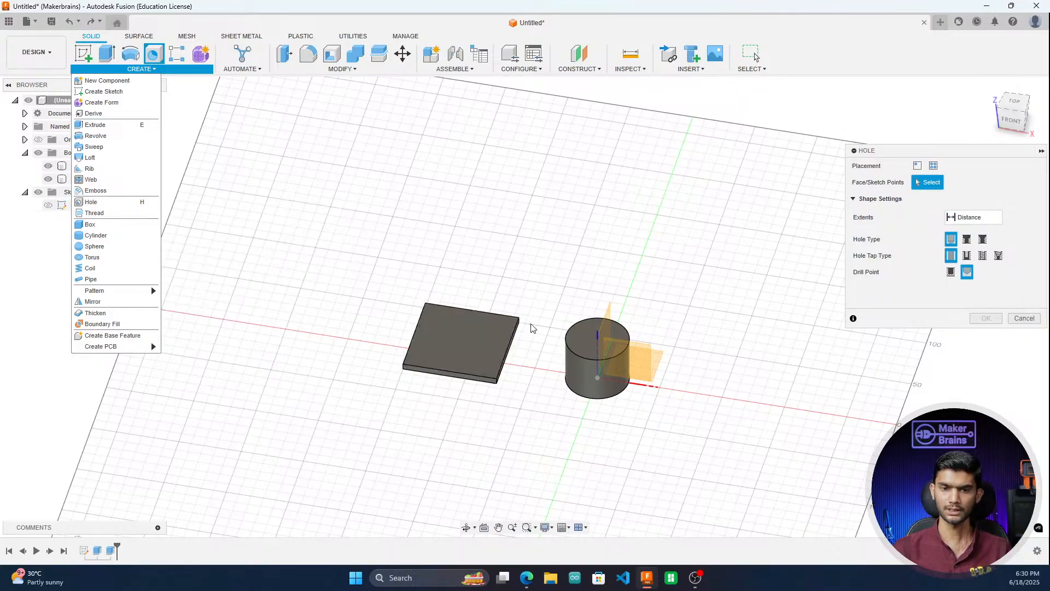
click(455, 336)
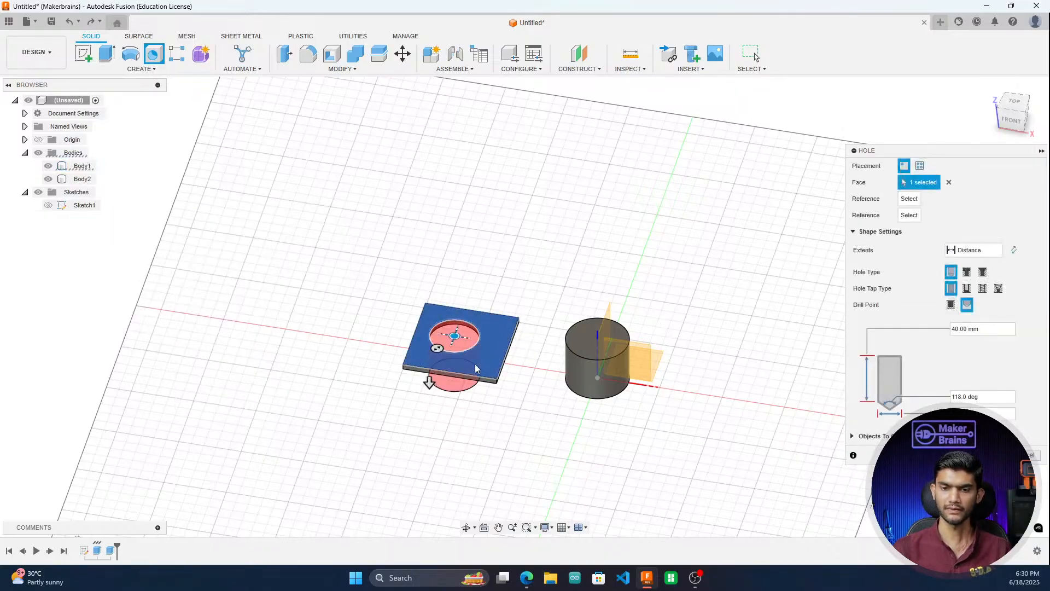
scroll(438, 365, up, 5)
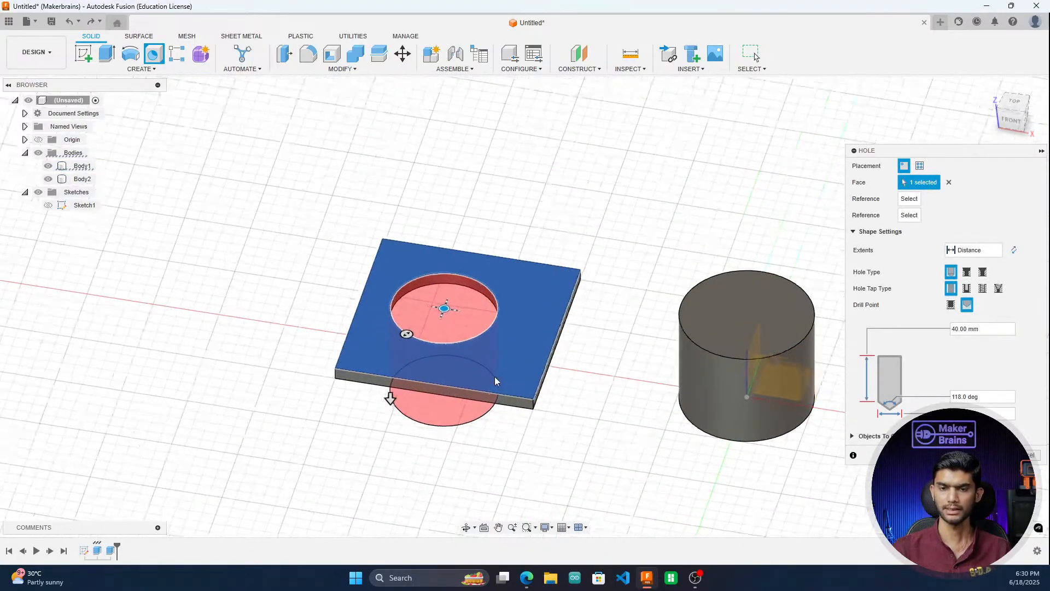
scroll(425, 329, up, 3)
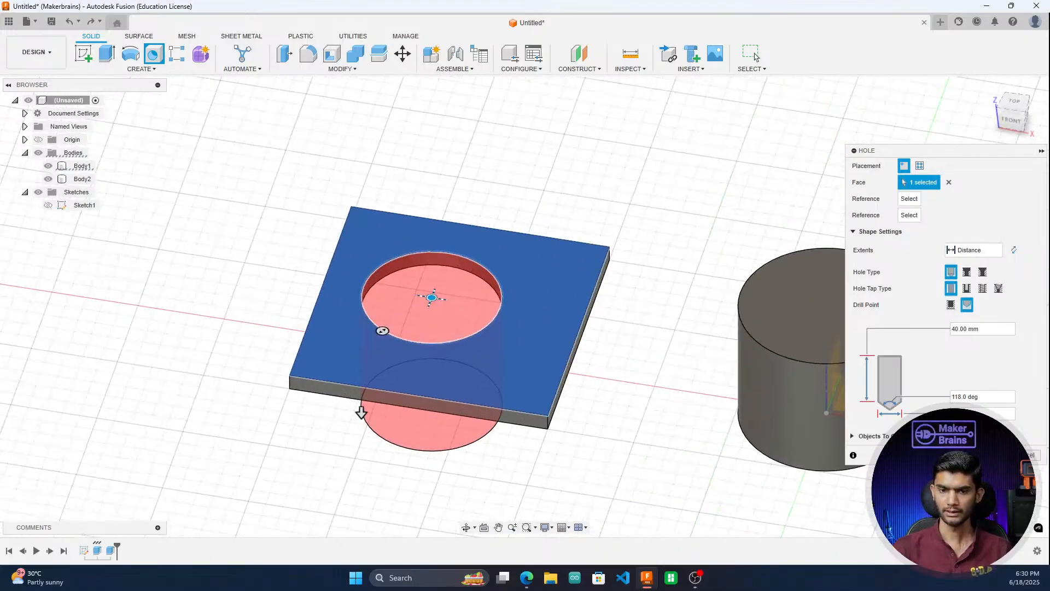
click(1013, 102)
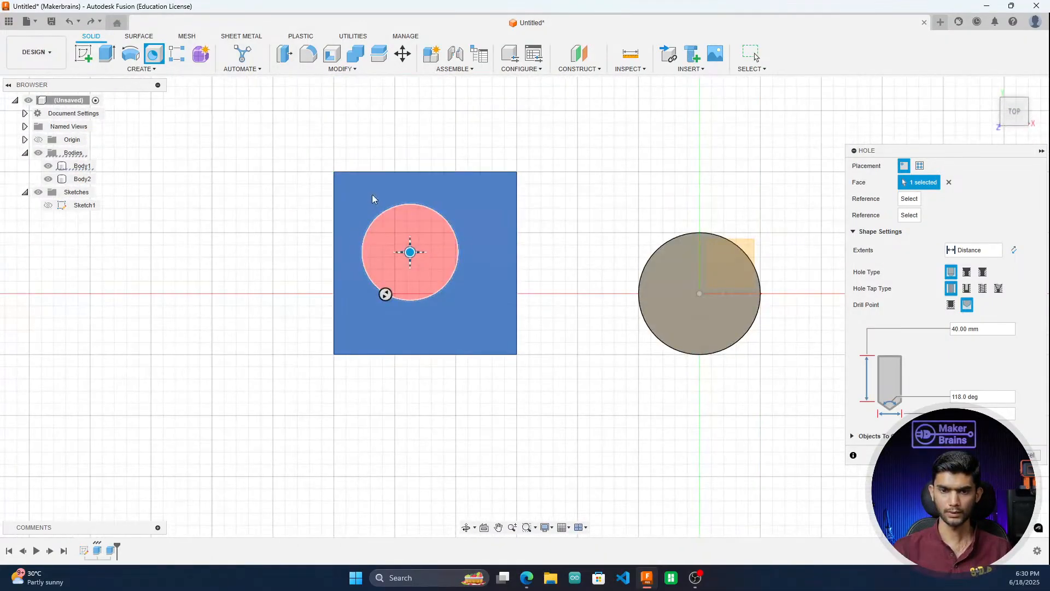
scroll(372, 198, up, 3)
drag(420, 280, 450, 291)
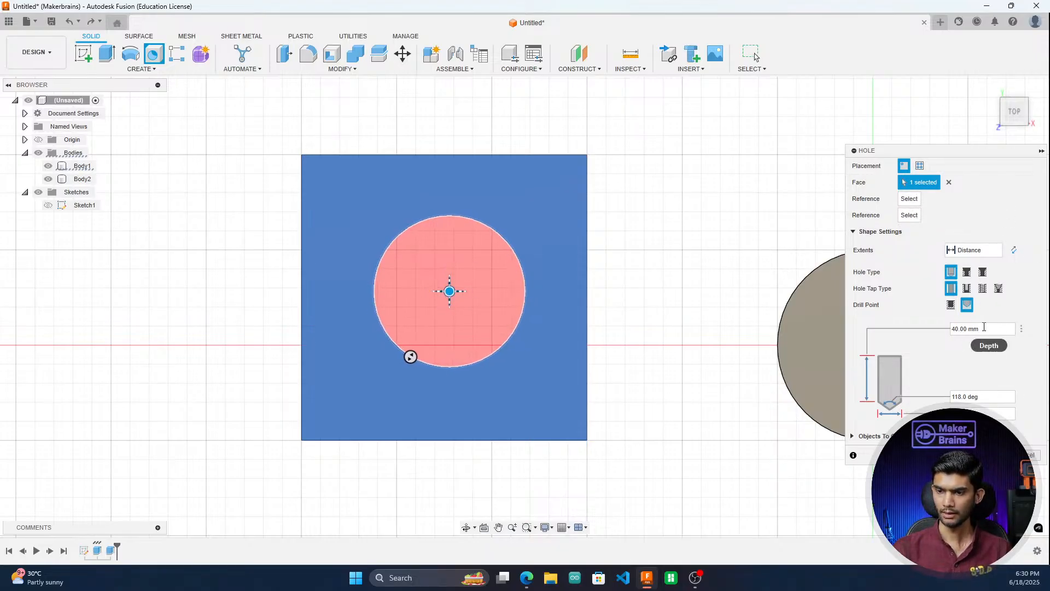
Step: Set the hole depth to 20 mm, make it a counterbore, and create it in the square plate
drag(984, 327, 939, 326)
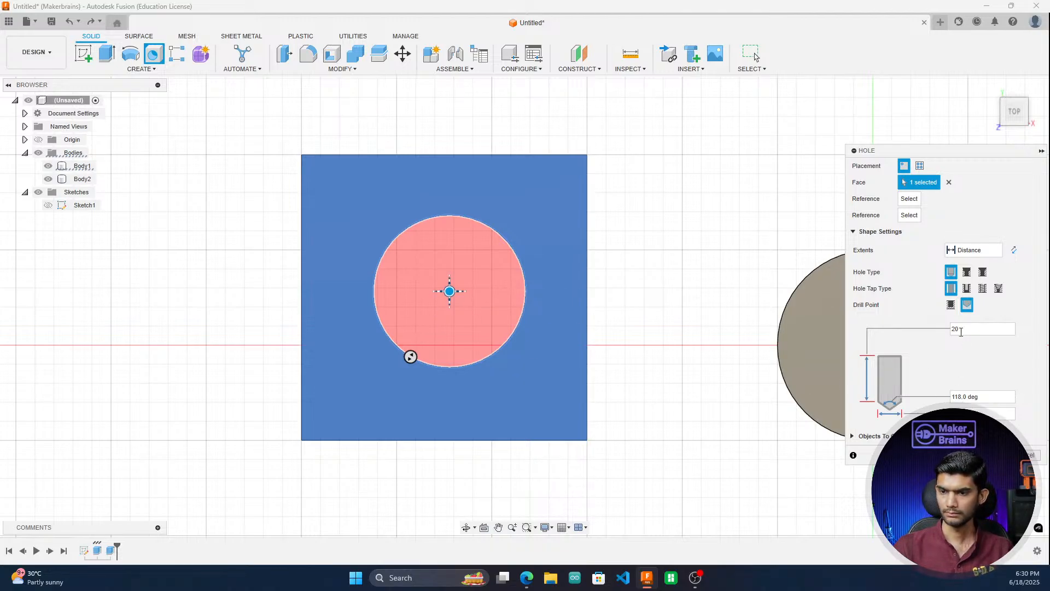
click(965, 273)
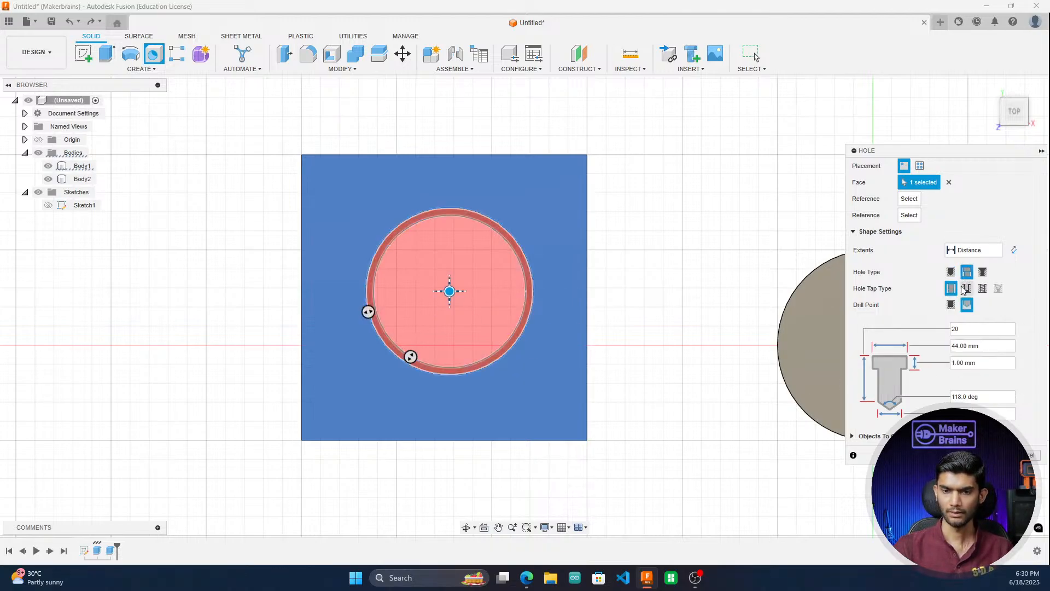
drag(1013, 116, 944, 58)
scroll(505, 269, down, 2)
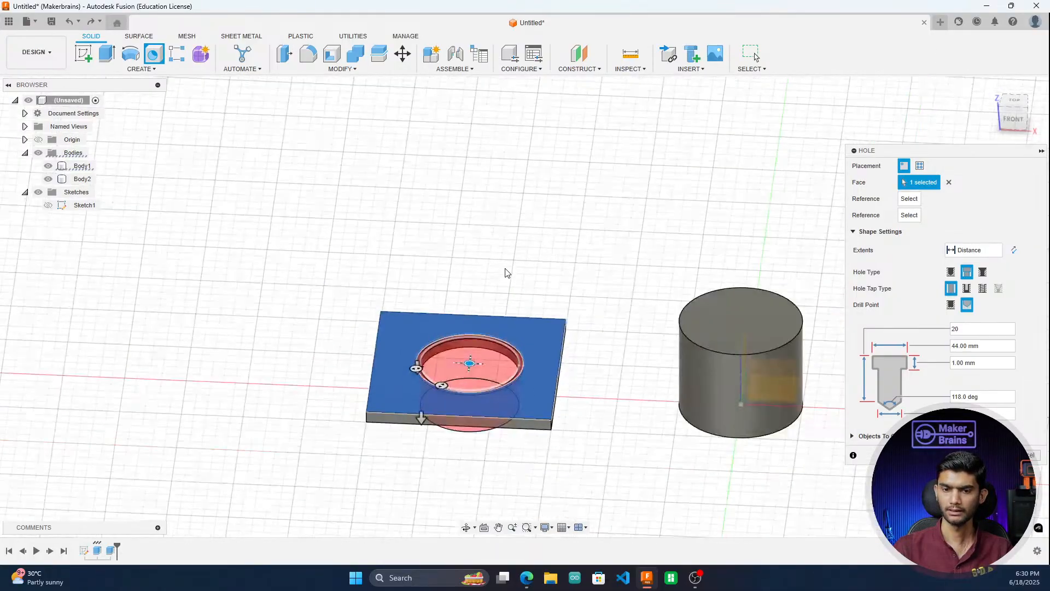
scroll(483, 407, up, 3)
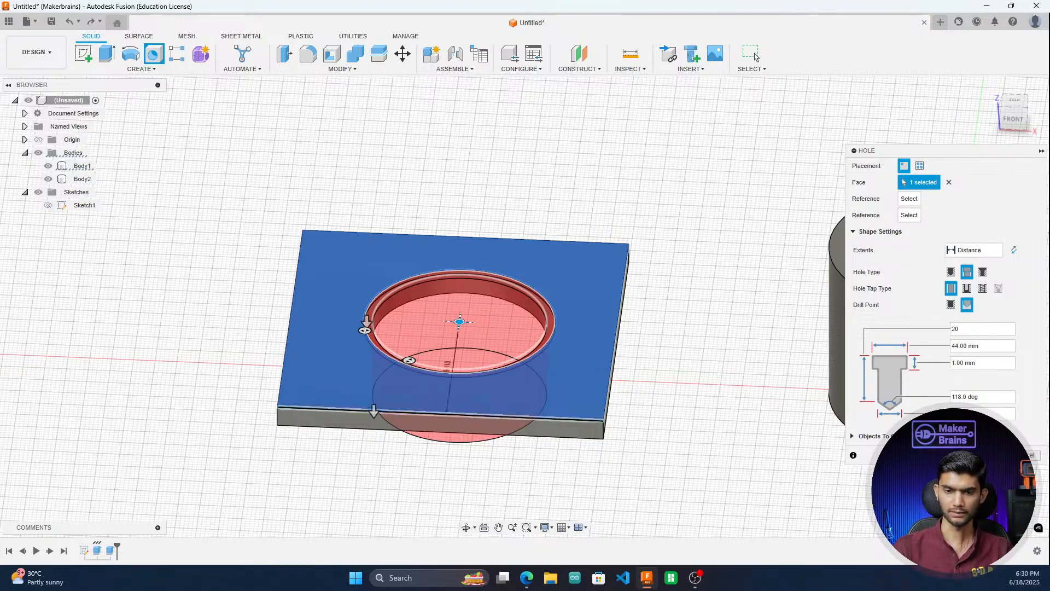
key(Return)
scroll(464, 432, down, 2)
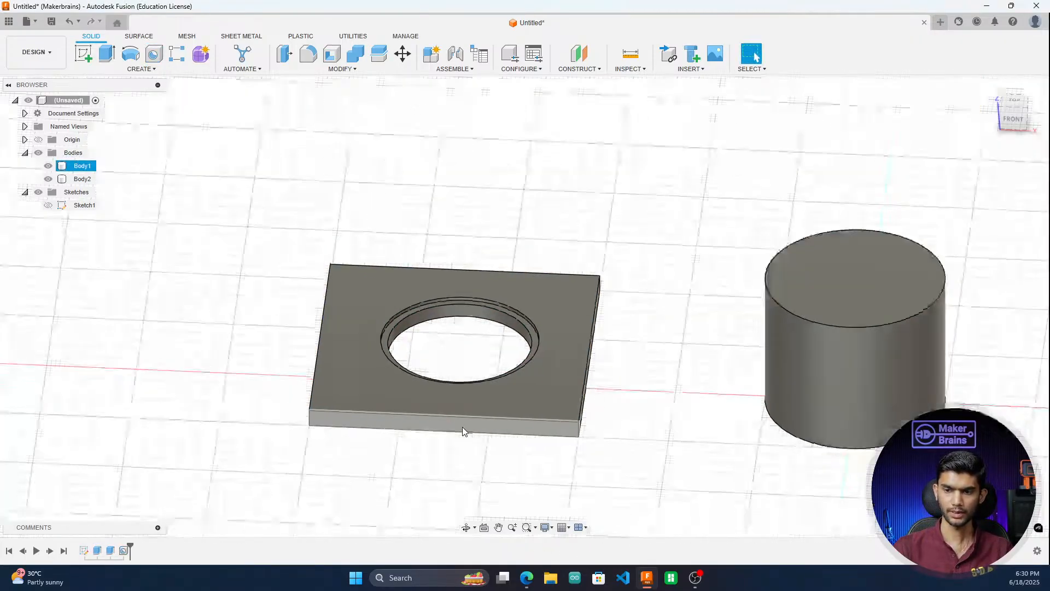
scroll(399, 353, up, 2)
drag(1016, 120, 995, 130)
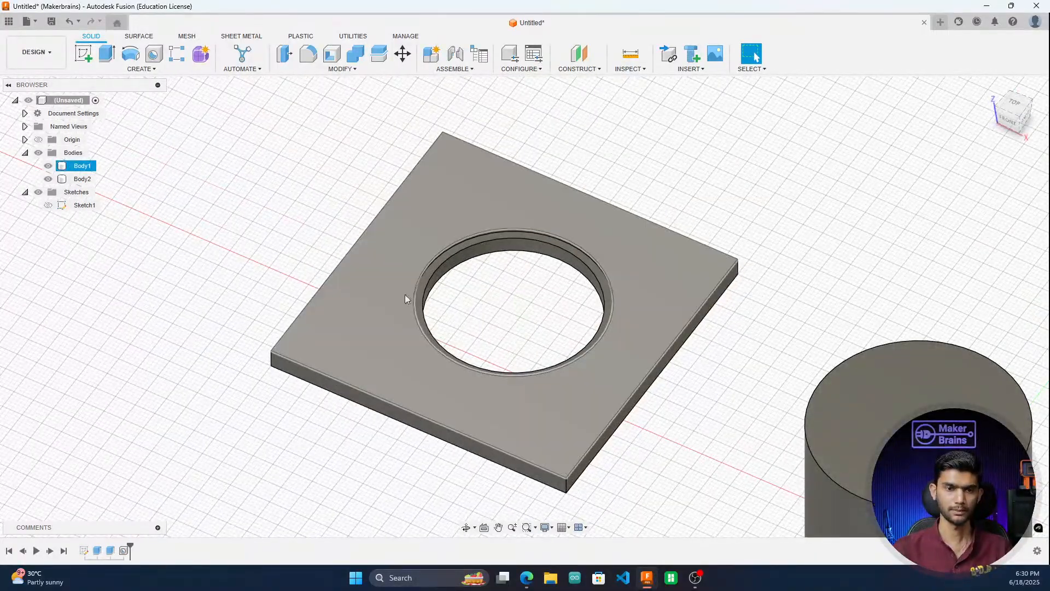
Step: Undo the counterbore hole in the square plate
key(ctrl+z)
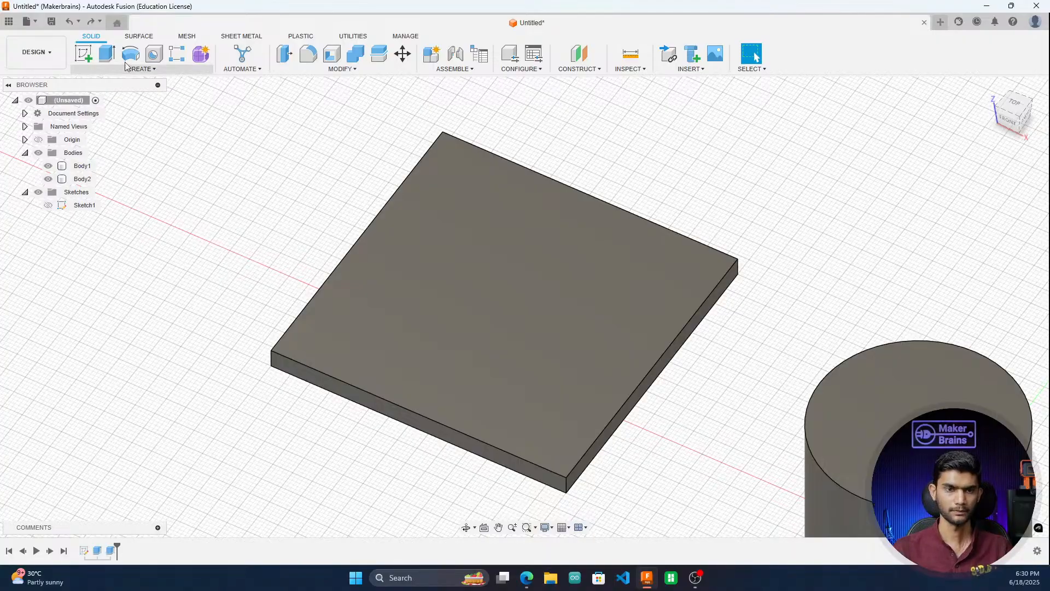
scroll(227, 251, down, 3)
scroll(385, 290, up, 3)
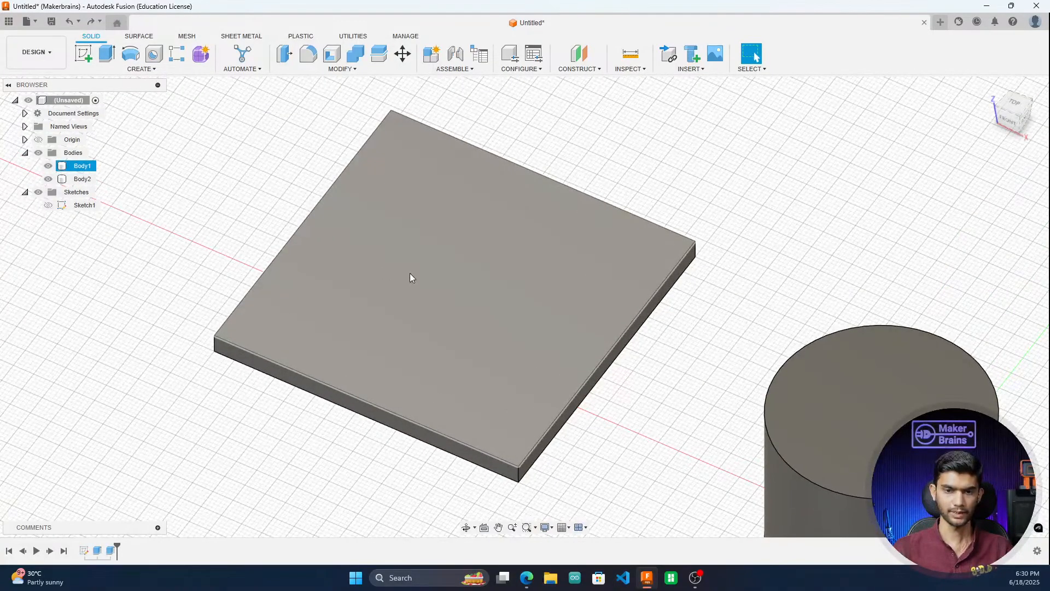
Step: Create a counterbore hole near the middle of the plate's top face, 22 mm deep with a 26 mm wide, 11 mm deep counterbore
click(409, 274)
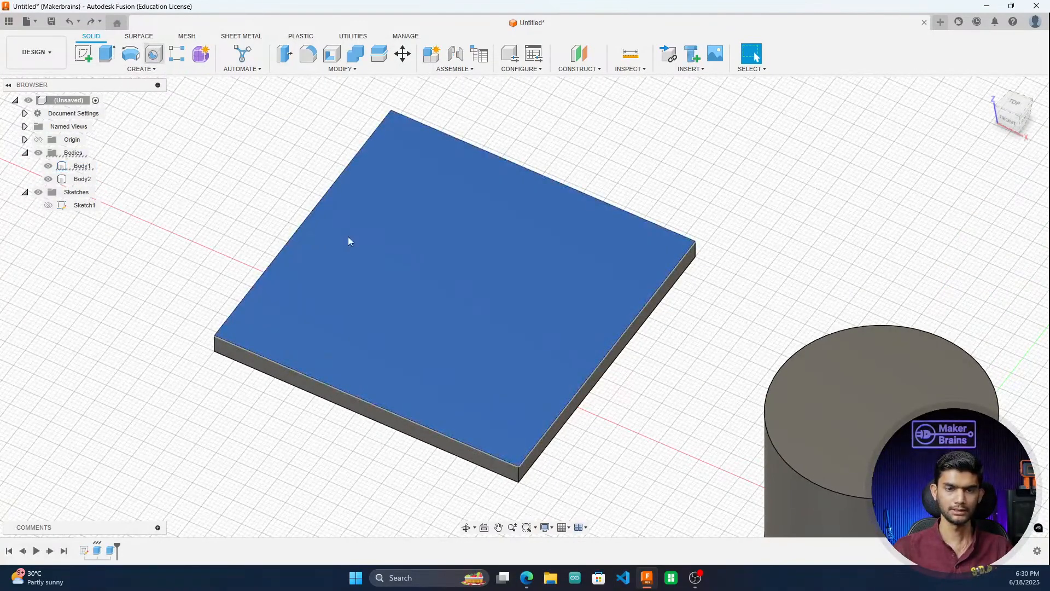
key(h)
drag(318, 252, 461, 280)
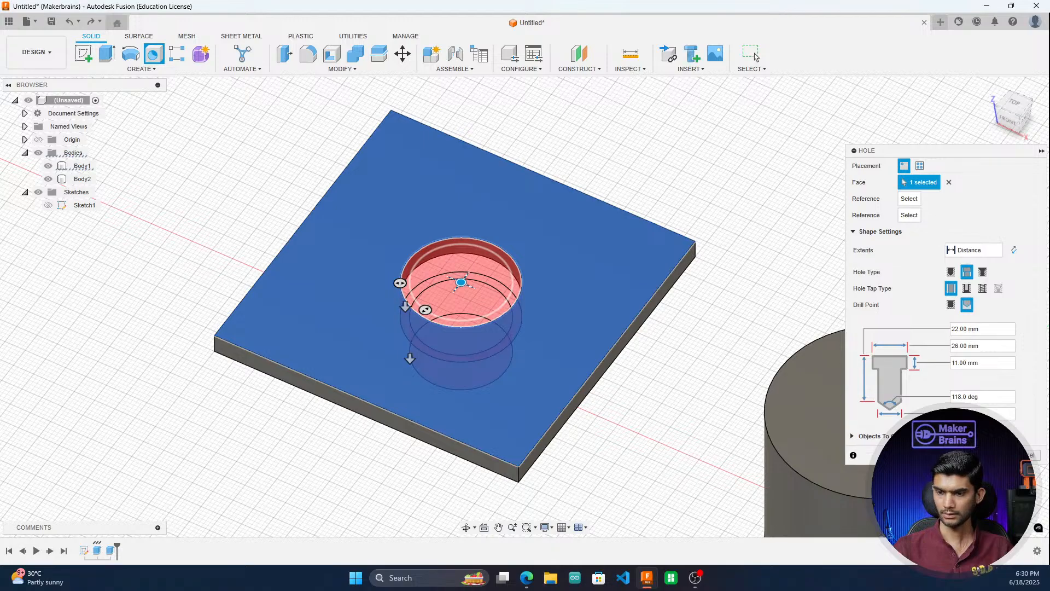
key(Return)
Step: Start a full-length ISO Metric thread on the inner cylindrical face of the plate's hole
click(144, 69)
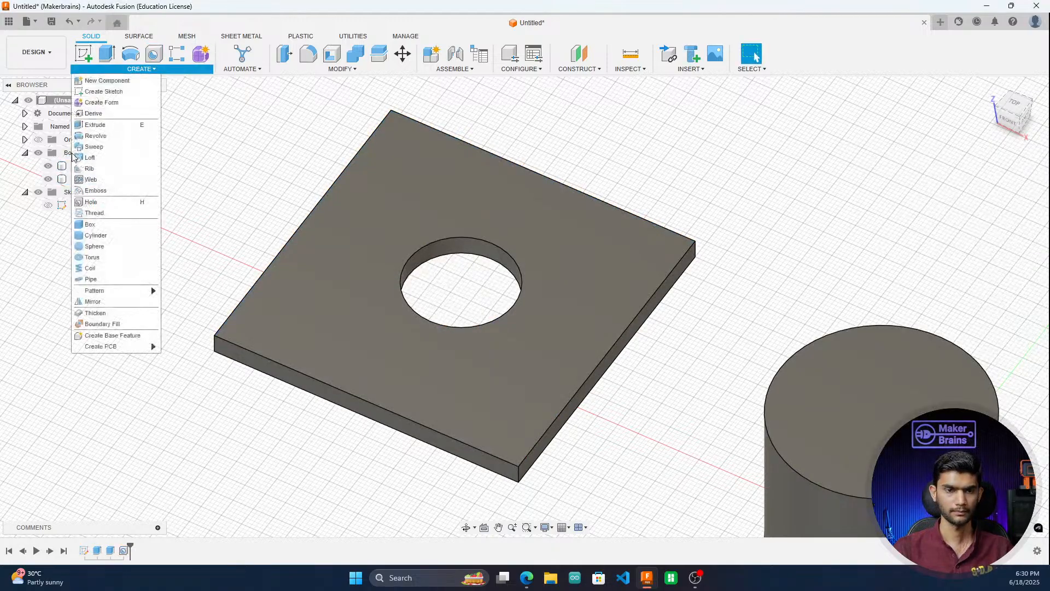
click(102, 214)
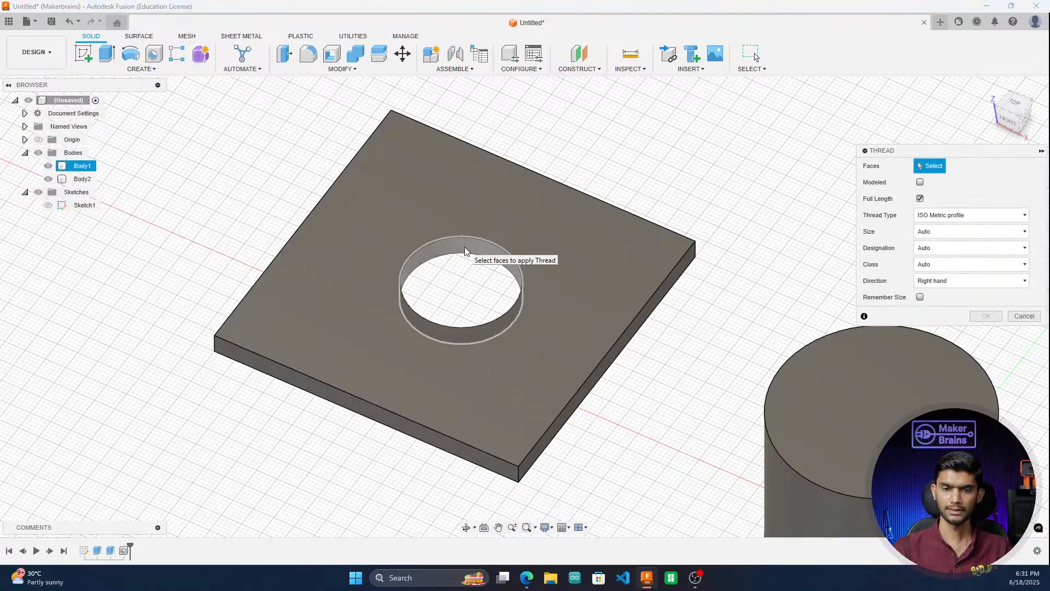
scroll(428, 258, up, 2)
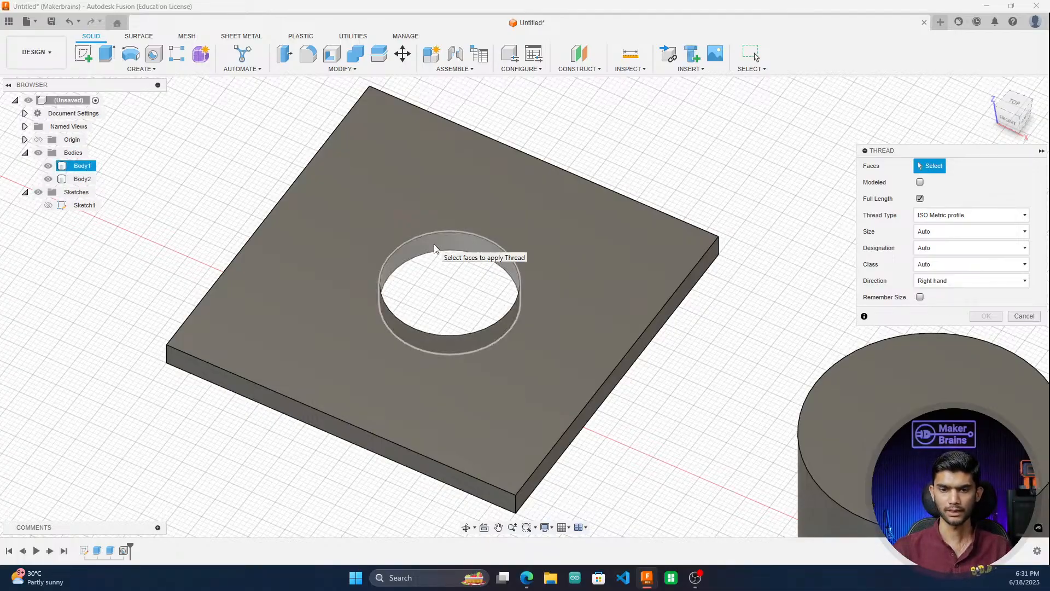
click(436, 243)
scroll(460, 292, up, 3)
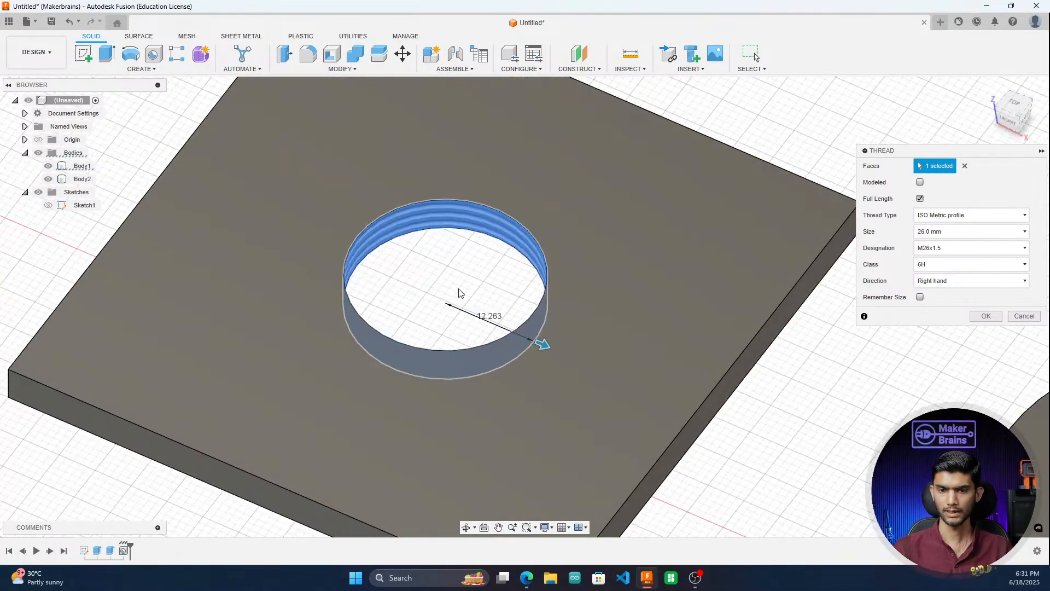
scroll(454, 240, down, 2)
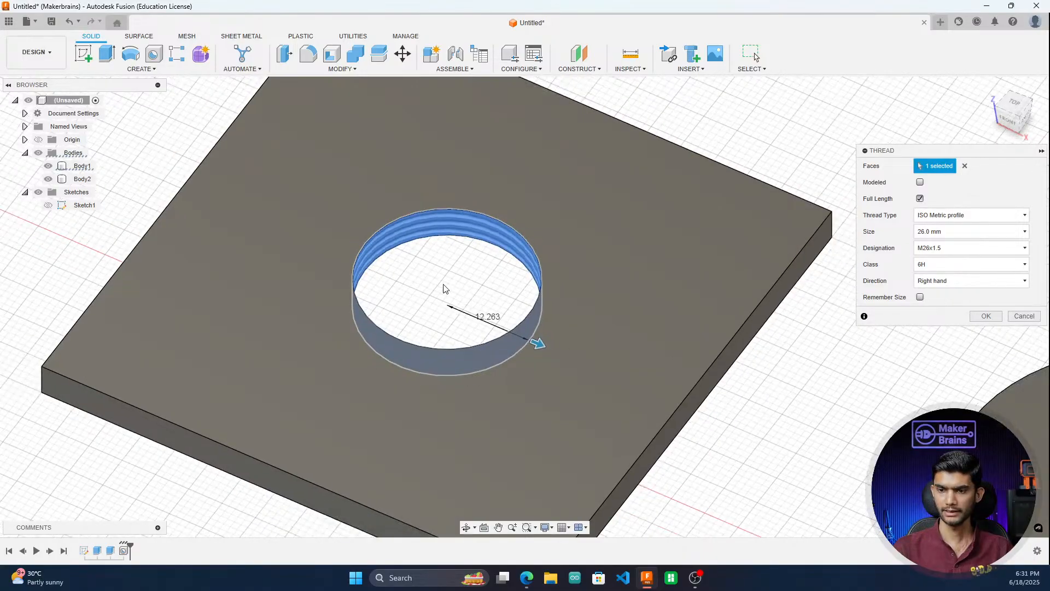
scroll(451, 243, down, 2)
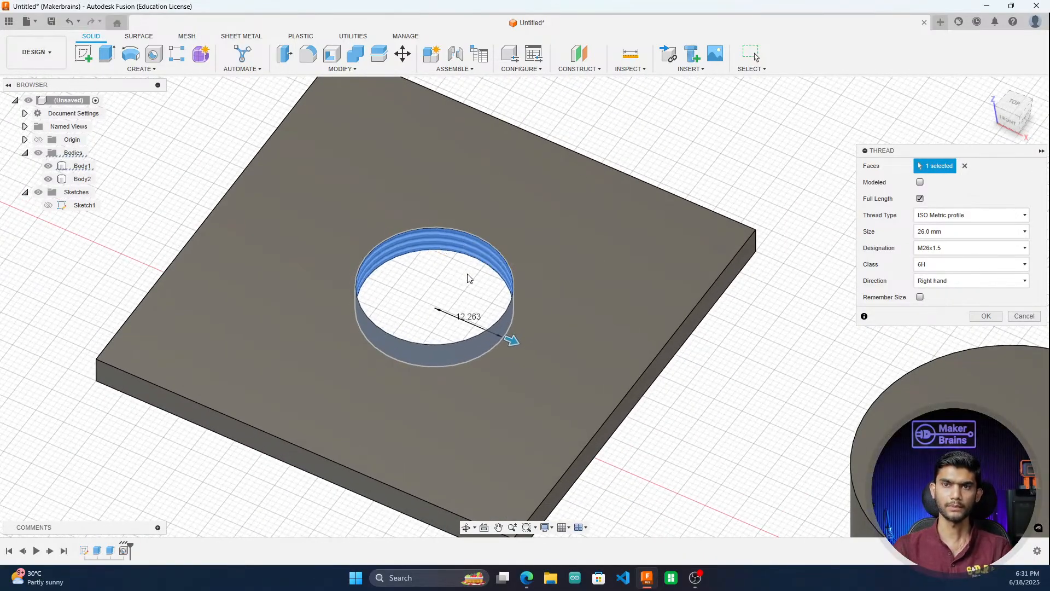
Step: Compare the thread with the Modeled option on and off, and leave it on
click(920, 182)
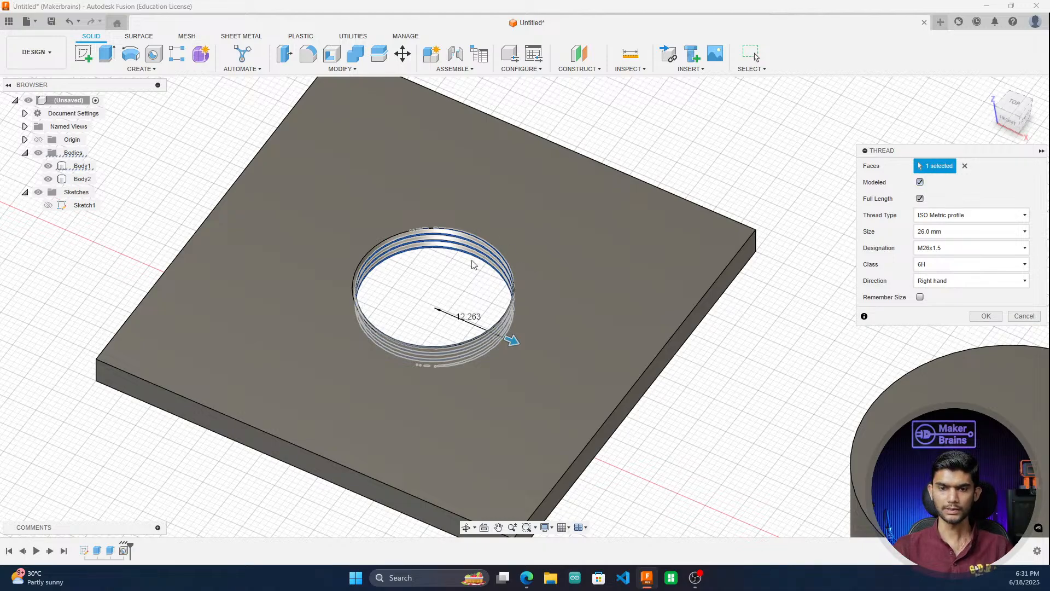
scroll(474, 264, up, 4)
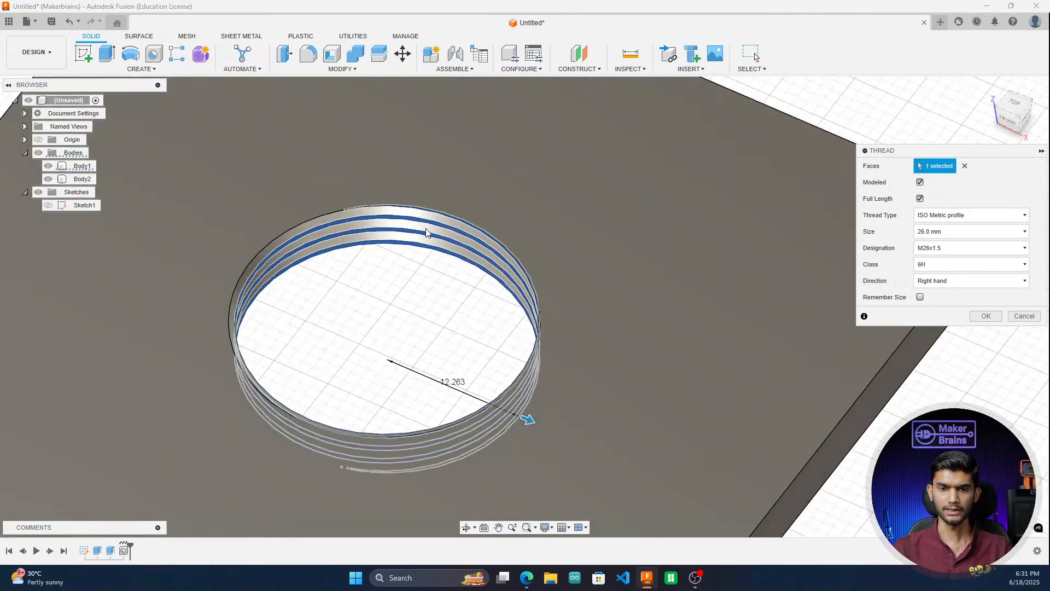
click(920, 183)
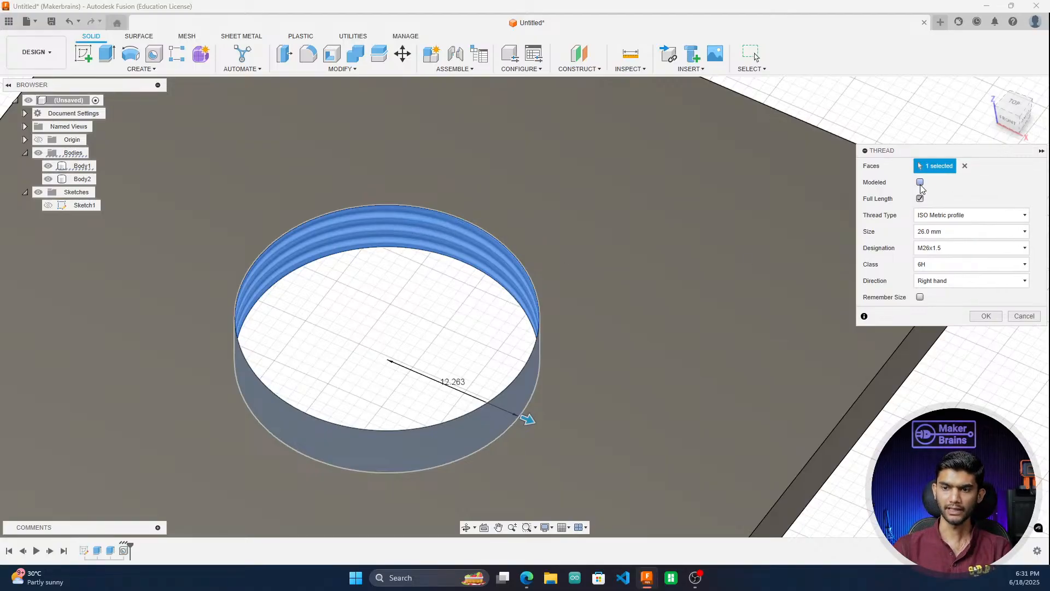
click(920, 183)
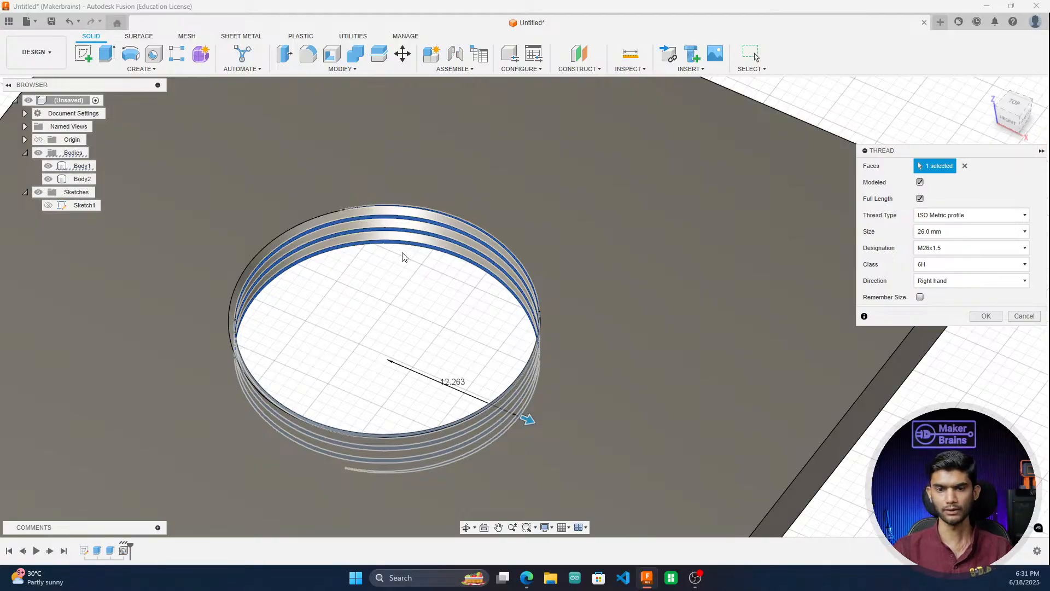
Step: Review the thread type and size choices, keep the ISO Metric M26x1.5 designation, and create the thread
click(973, 216)
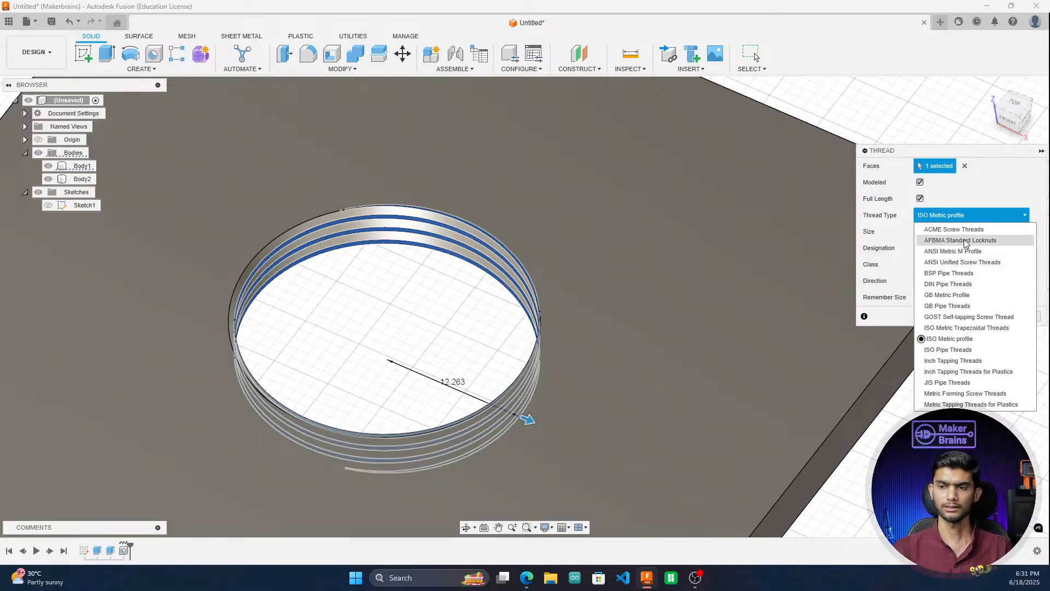
click(894, 264)
click(965, 233)
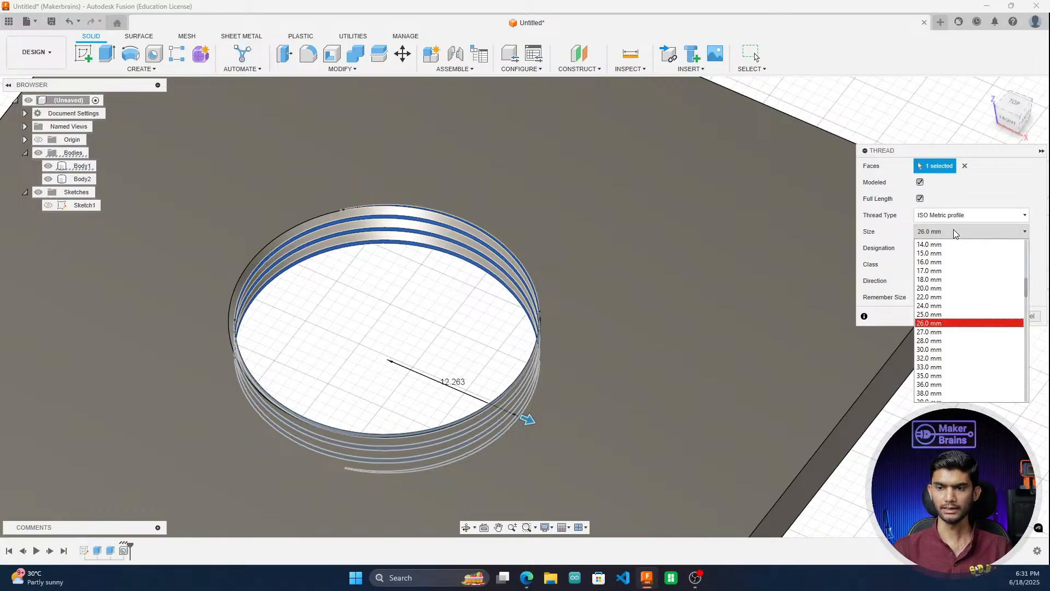
click(955, 233)
click(950, 249)
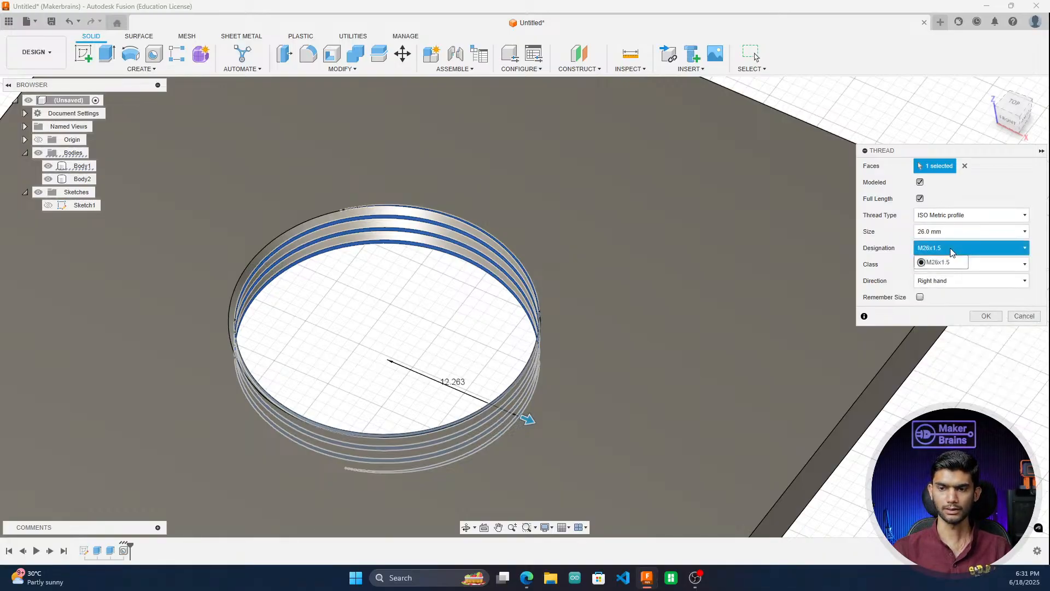
click(939, 262)
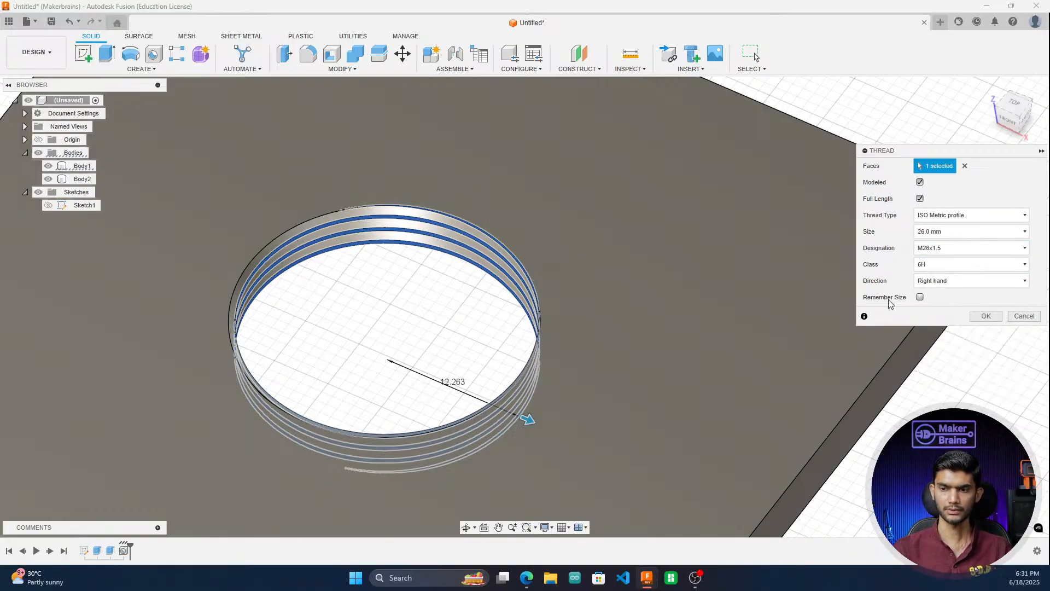
click(991, 318)
Step: Examine the modeled thread in the plate's hole and the neighbouring cylinder
scroll(543, 228, down, 4)
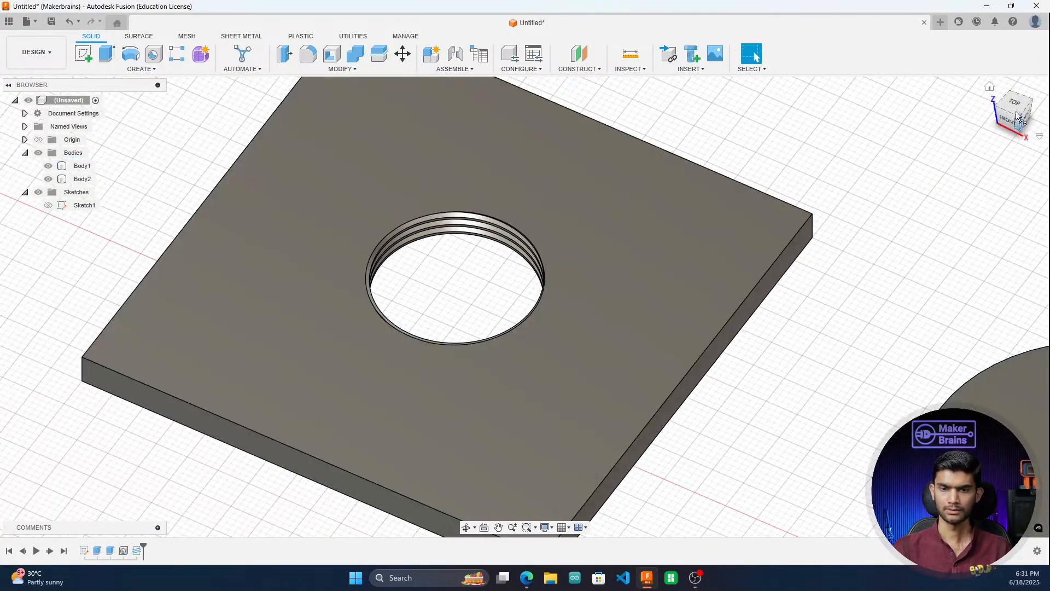
drag(1016, 125, 269, 282)
scroll(315, 288, down, 5)
scroll(724, 430, up, 3)
scroll(384, 374, down, 4)
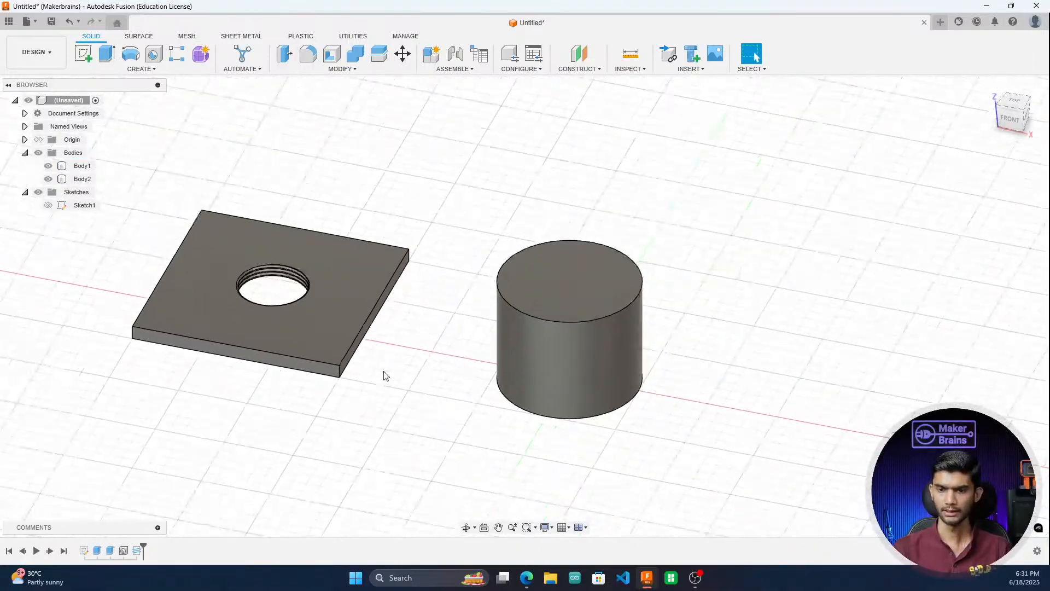
scroll(241, 287, up, 3)
scroll(276, 296, up, 1)
scroll(228, 311, down, 2)
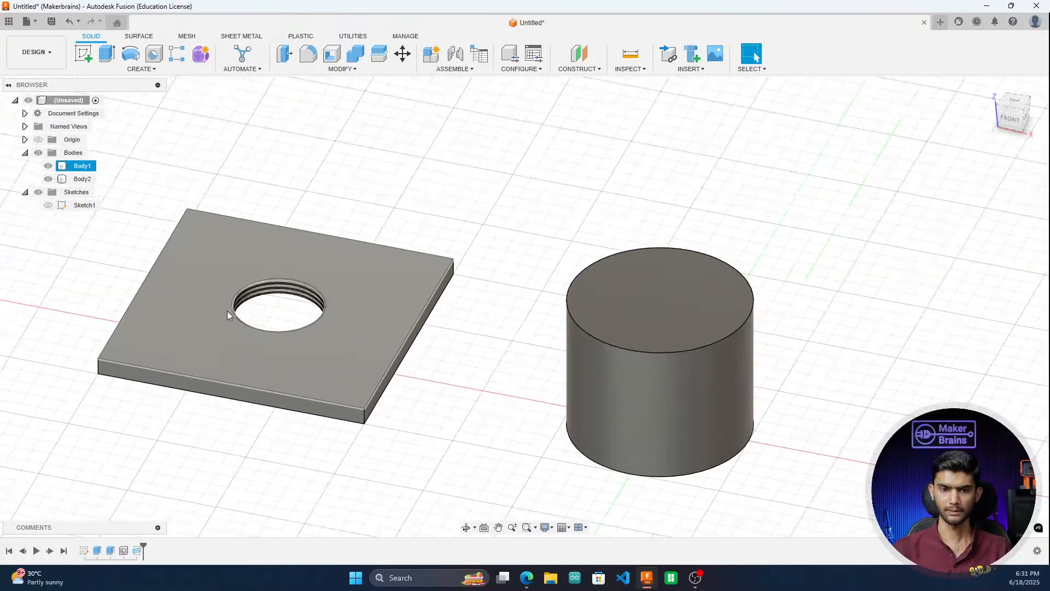
Step: Create a full-length modeled ISO Metric M50x4 thread on the cylinder's outer face and inspect it from the front
scroll(257, 301, up, 4)
scroll(261, 300, down, 5)
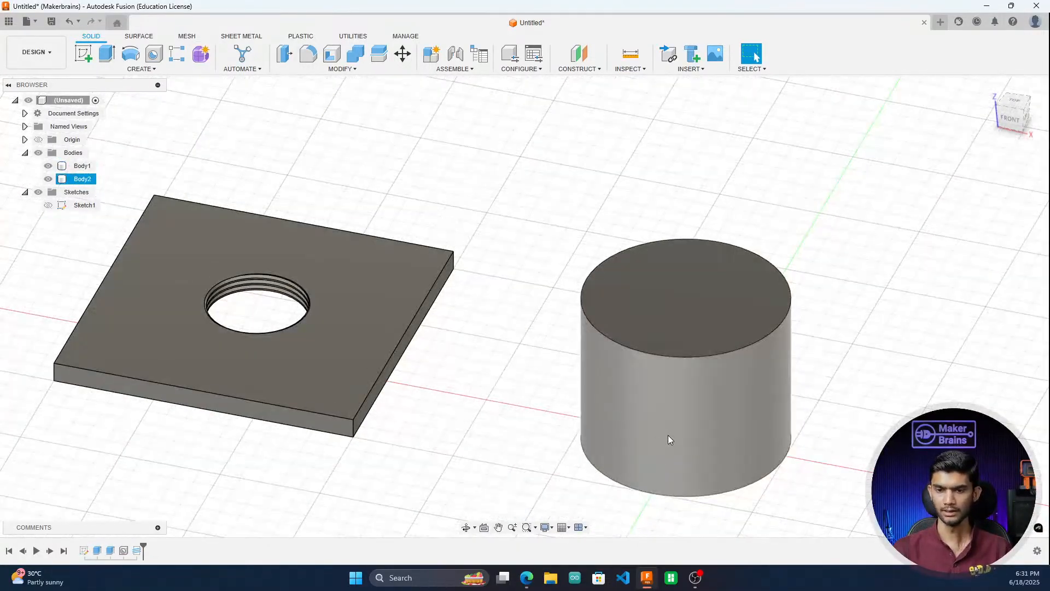
scroll(671, 438, down, 2)
scroll(552, 321, up, 4)
click(553, 321)
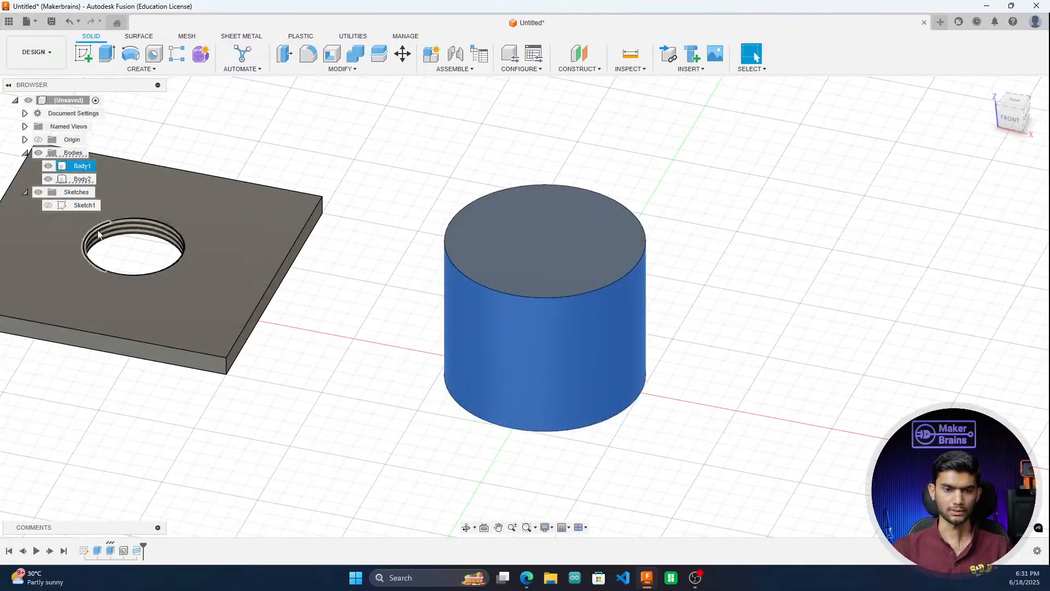
click(141, 70)
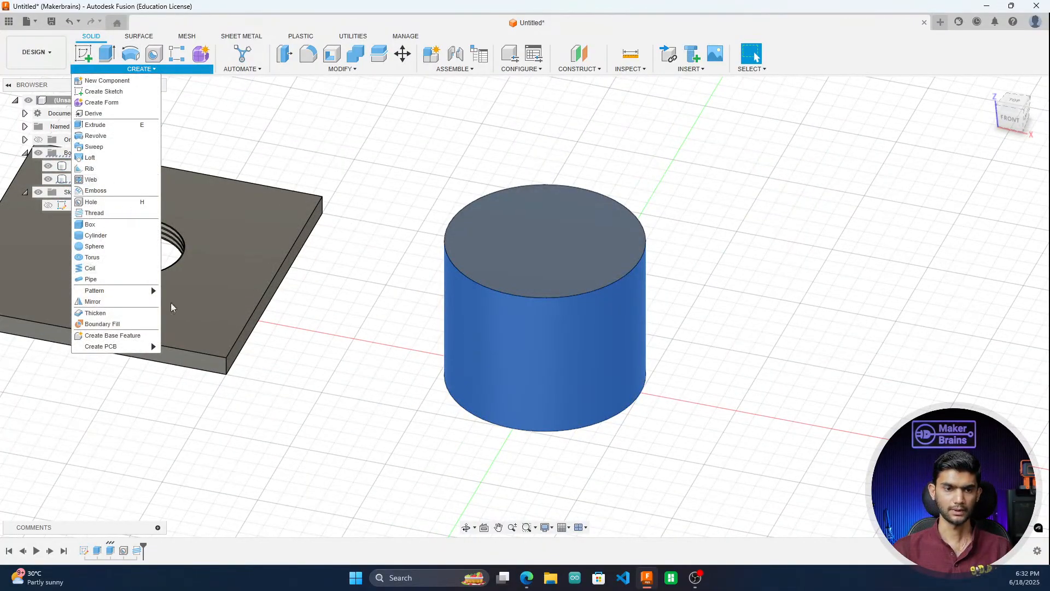
click(118, 214)
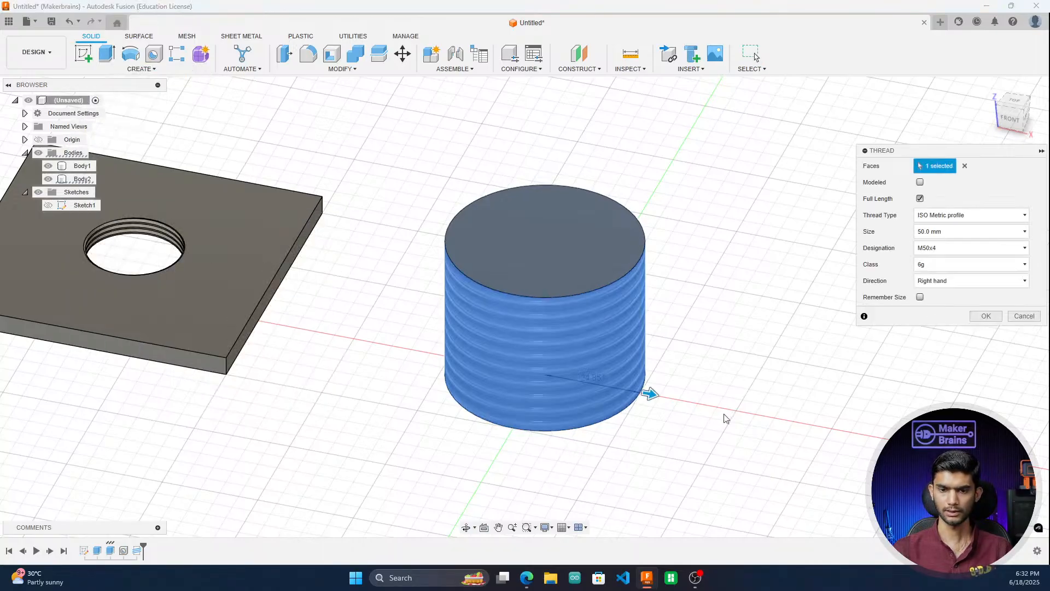
click(920, 182)
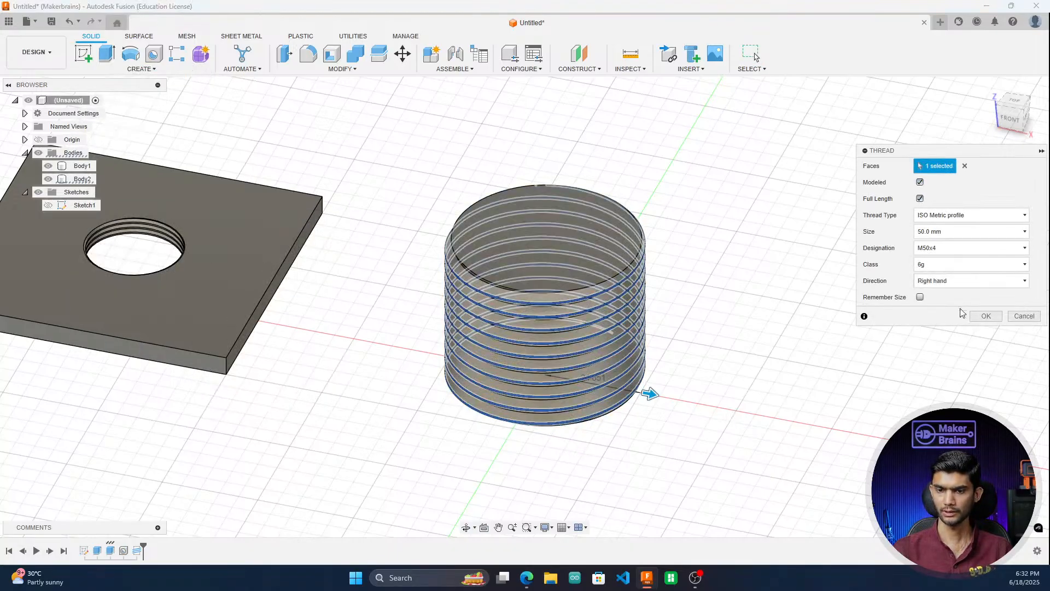
click(986, 317)
click(1009, 119)
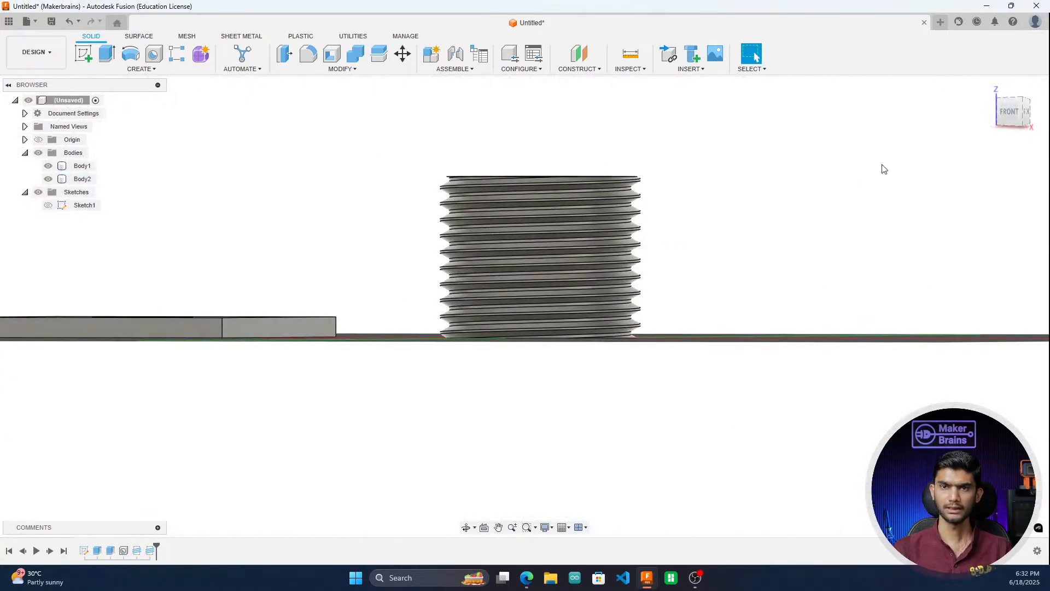
click(992, 102)
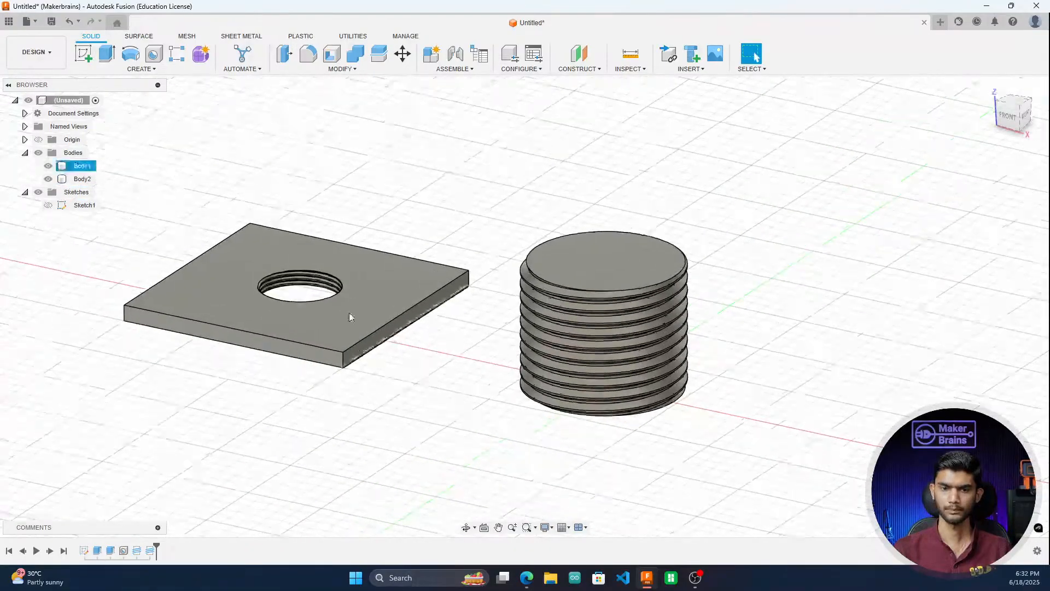
Step: Undo both threads, the hole and the two extrusions so that only the sketch is left
key(ctrl+z)
key(ctrl+z)
key(ctrl+z)
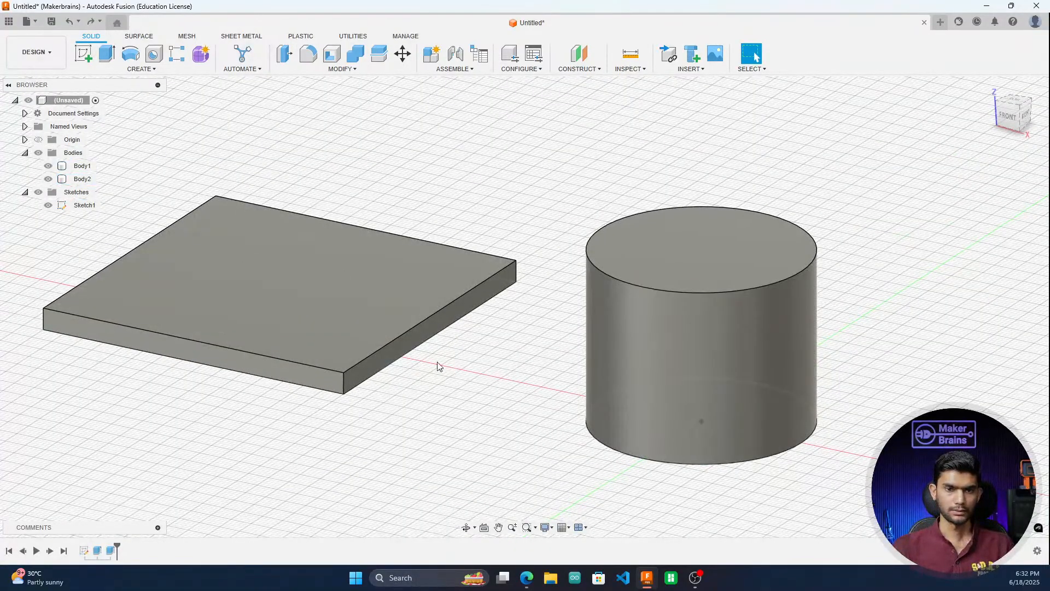
key(ctrl+z)
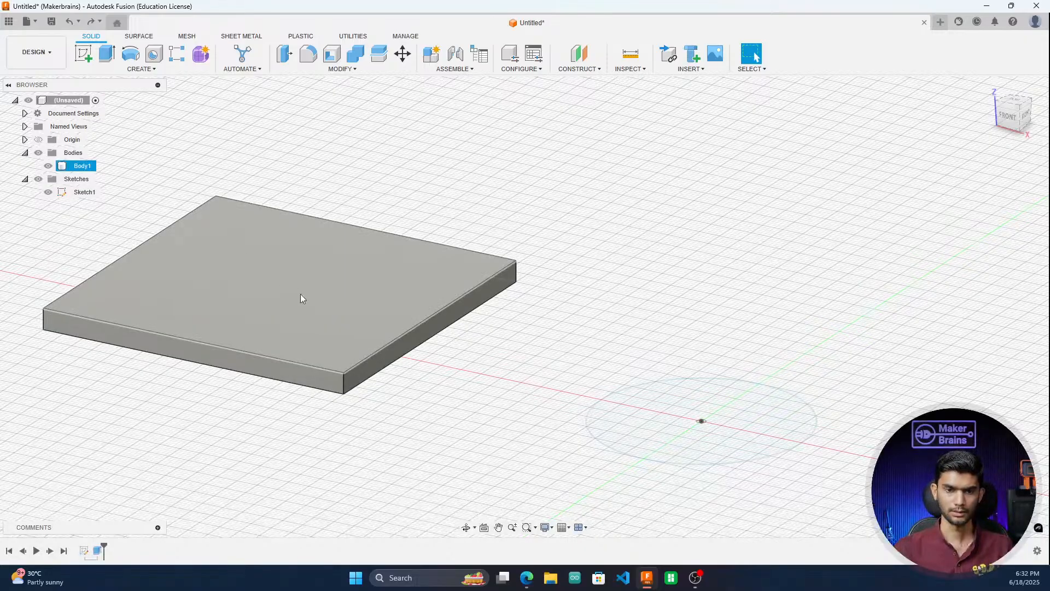
key(ctrl+z)
Step: Open the remaining sketch for editing and undo its square and circle
double_click(309, 321)
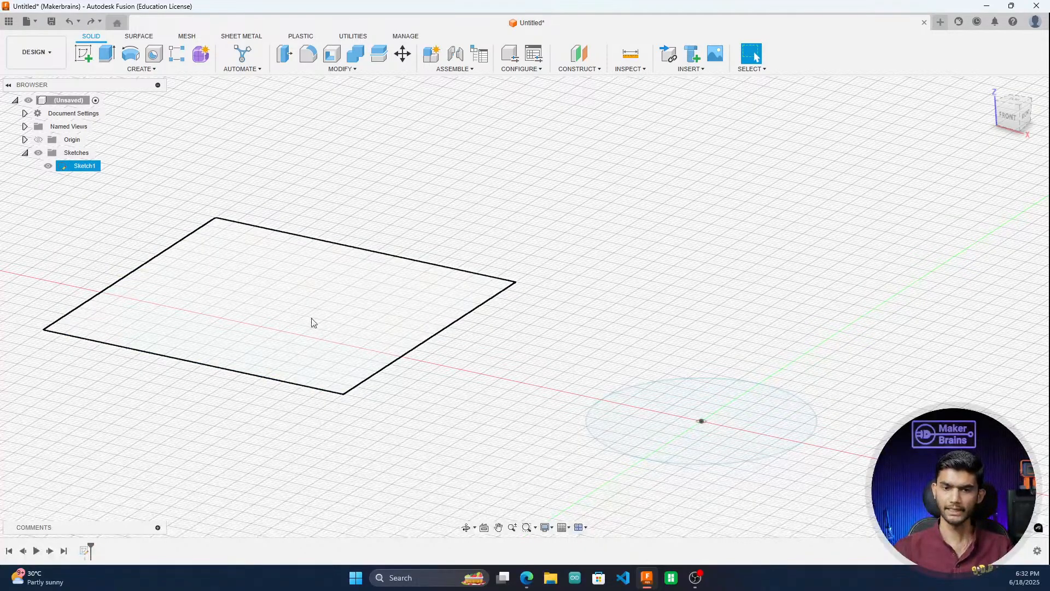
scroll(689, 402, down, 3)
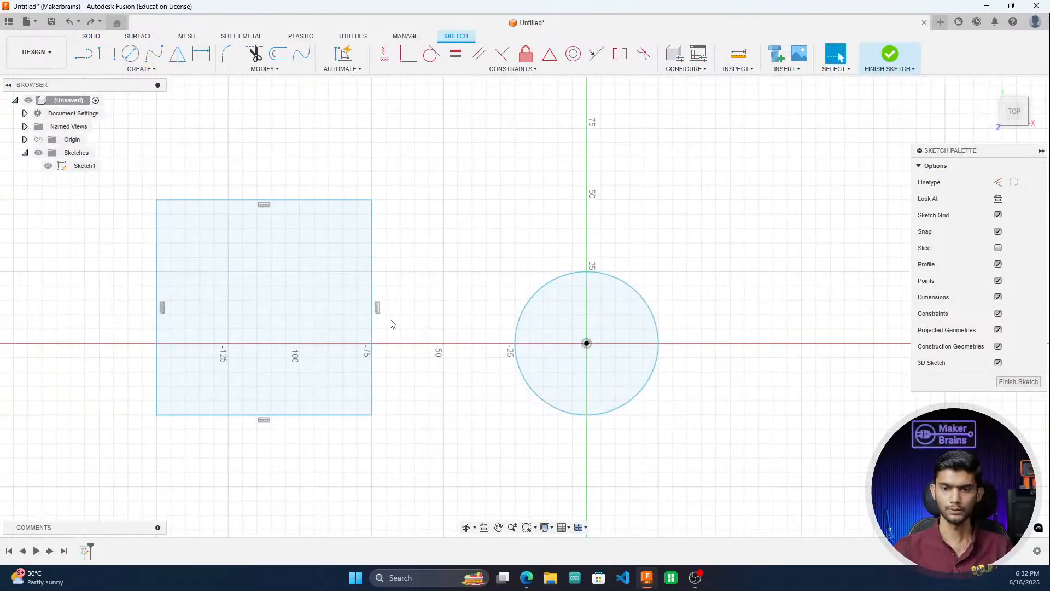
key(ctrl+z)
key(ctrl+z)
key(ctrl+z)
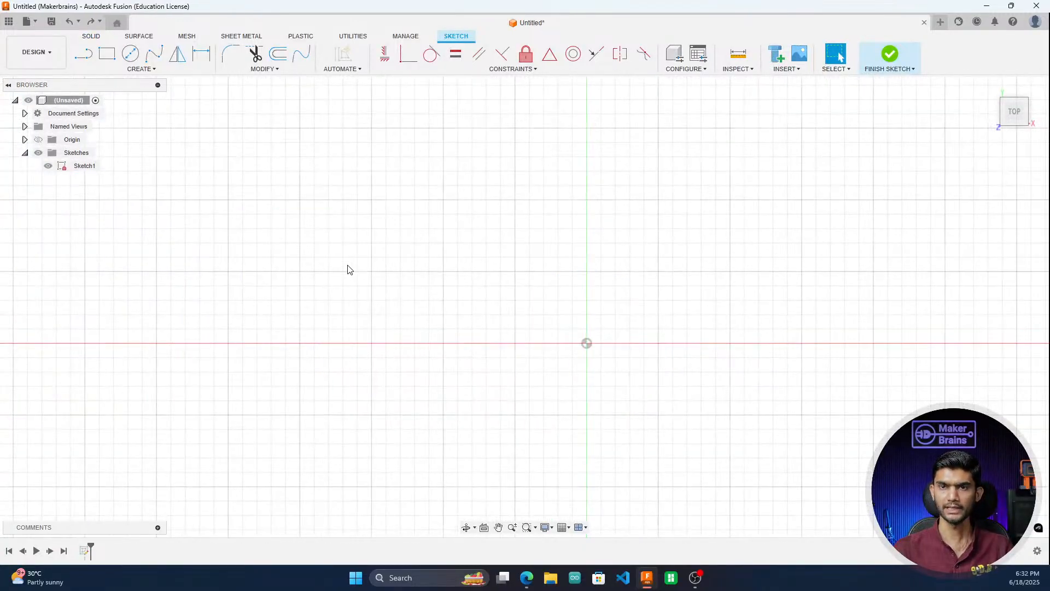
click(86, 71)
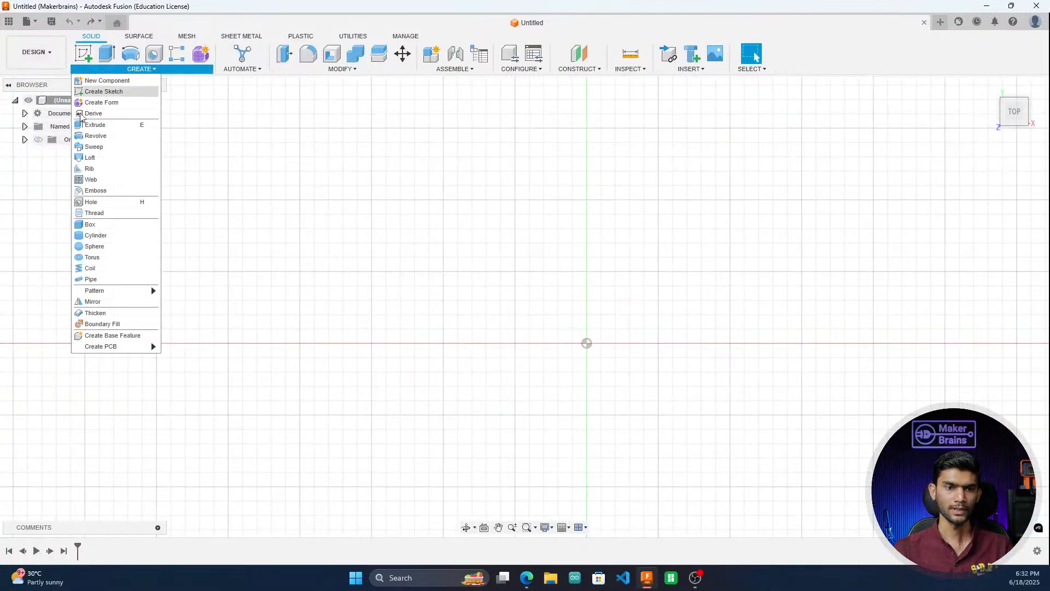
click(322, 70)
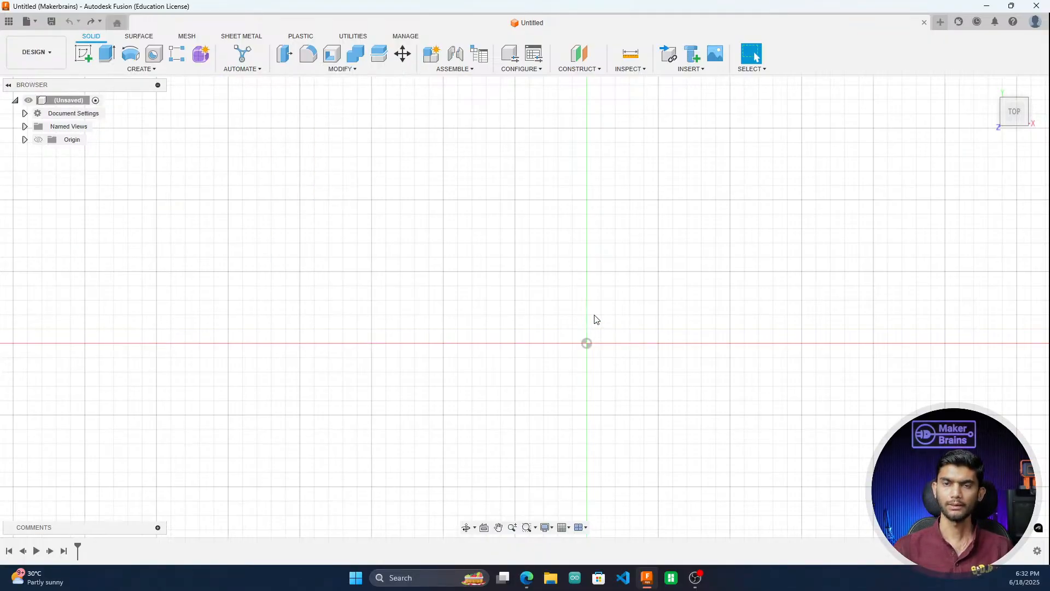
scroll(352, 334, down, 3)
scroll(481, 366, up, 3)
scroll(624, 353, up, 1)
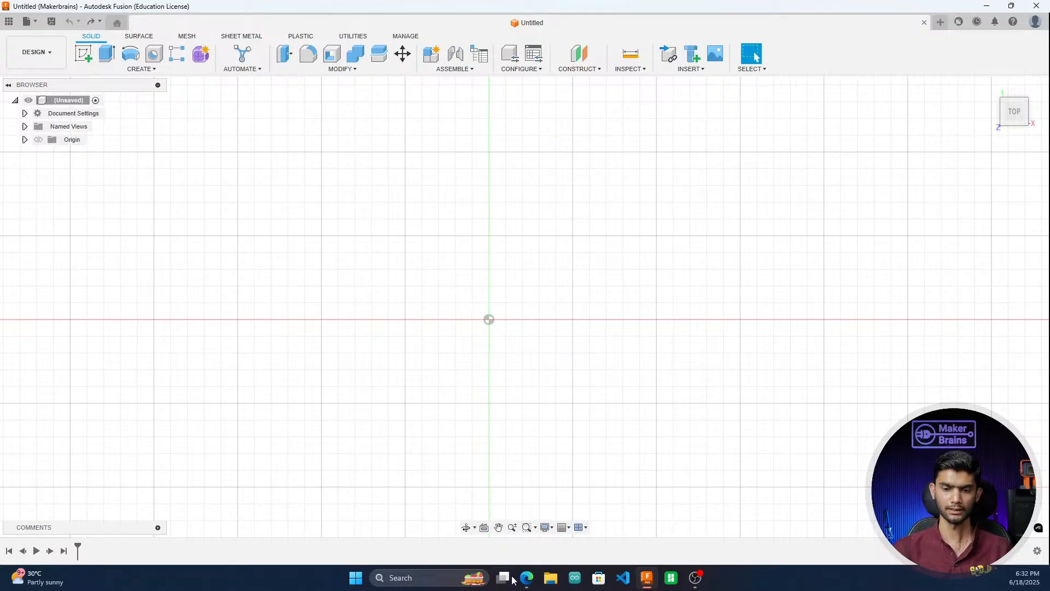
Step: Switch to Microsoft Edge and examine the DFRobot community page and the project portfolio on Hackster
click(532, 580)
click(551, 498)
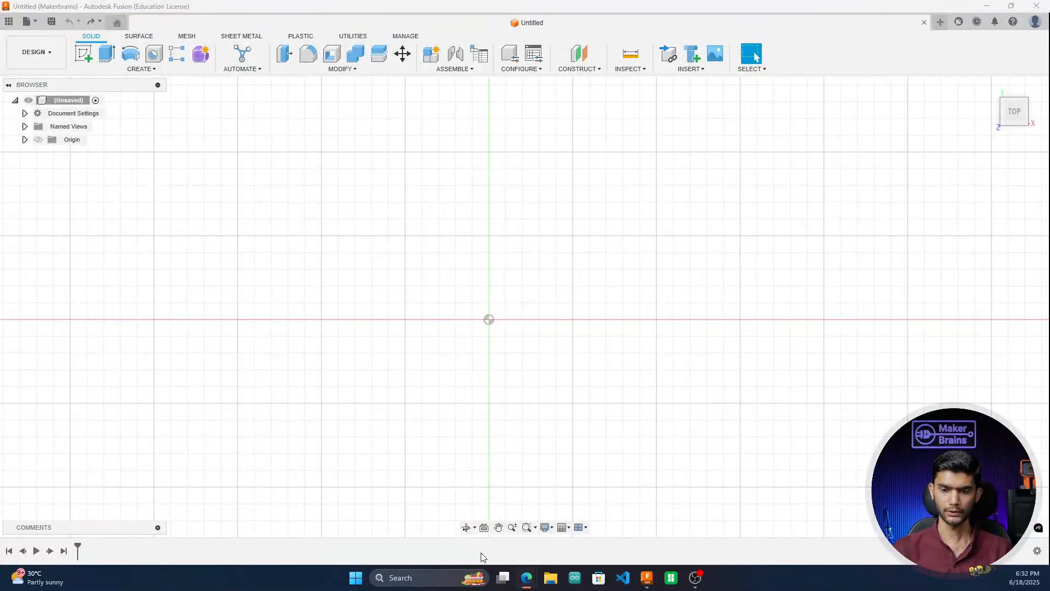
click(526, 577)
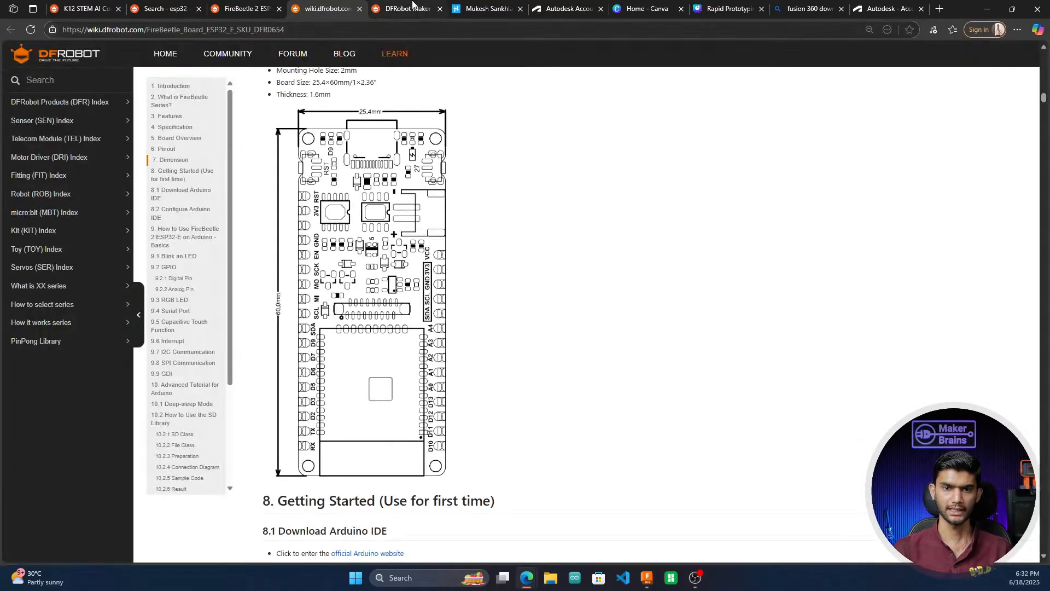
click(408, 8)
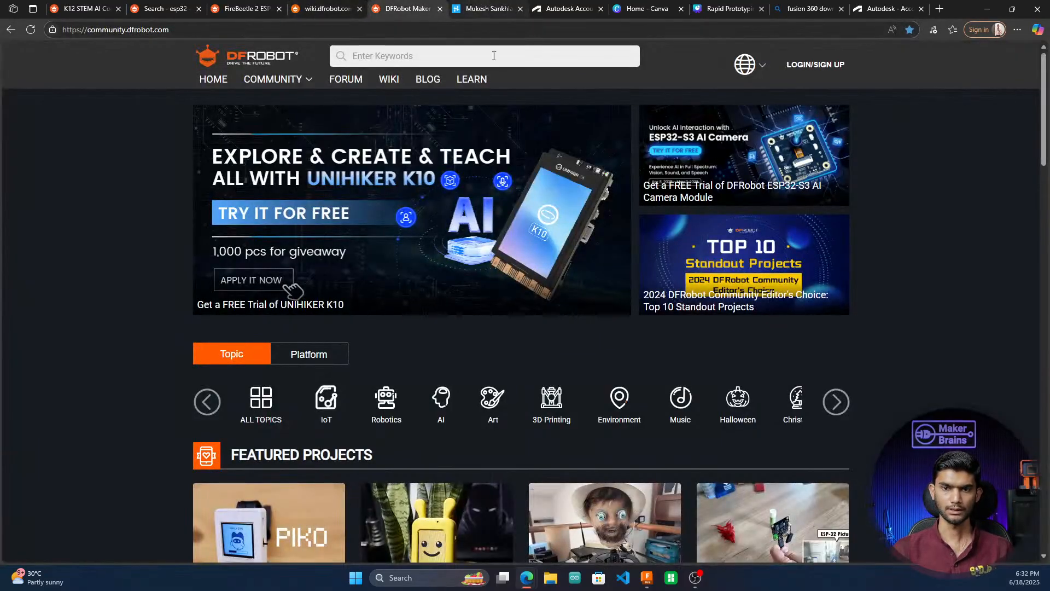
click(489, 8)
scroll(167, 272, up, 2)
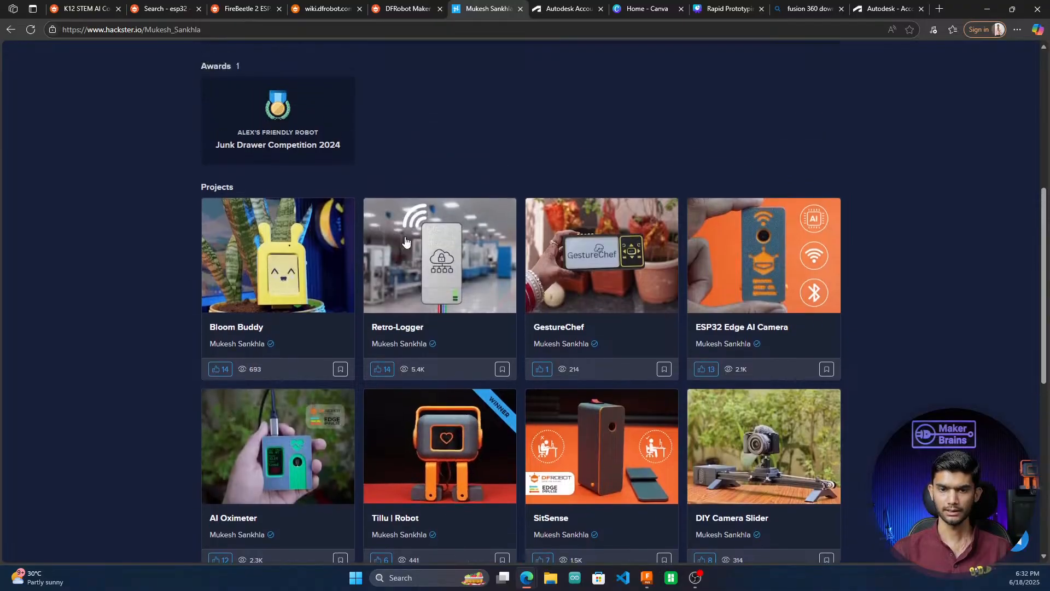
scroll(257, 377, down, 3)
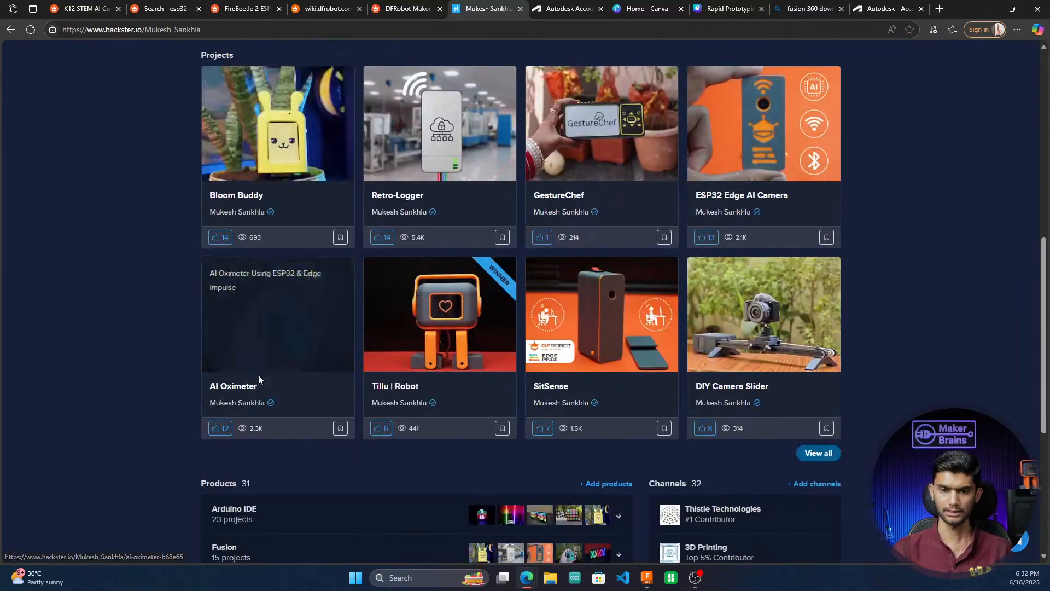
scroll(82, 334, up, 2)
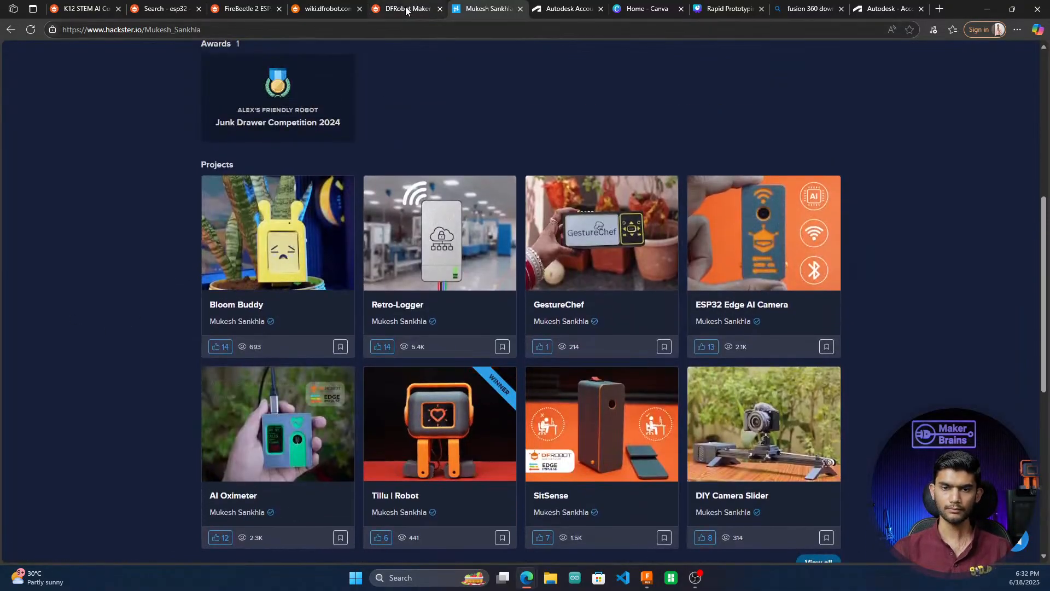
click(406, 8)
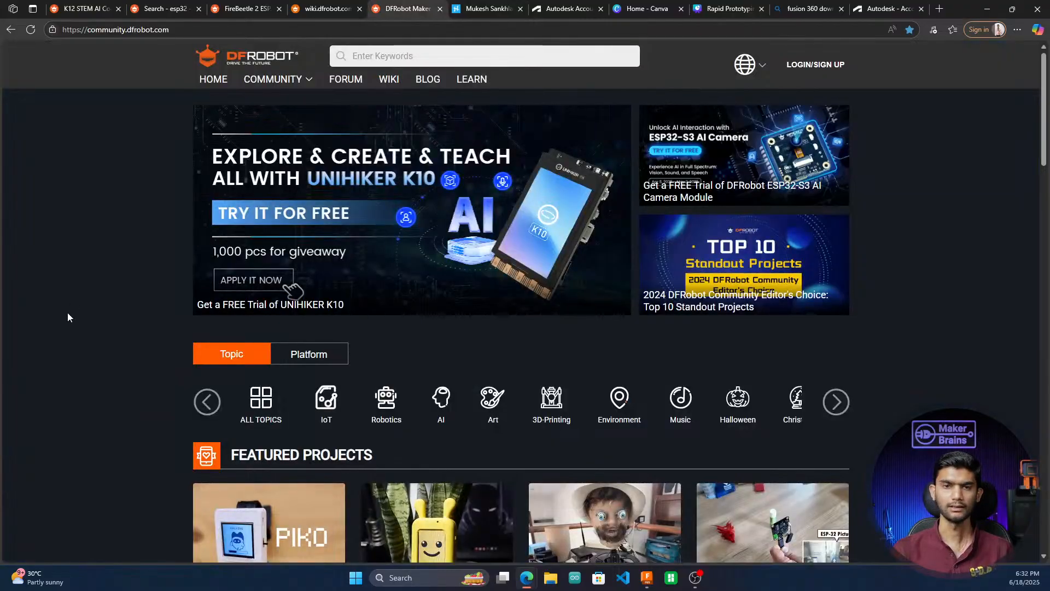
scroll(70, 326, down, 1)
scroll(70, 326, up, 1)
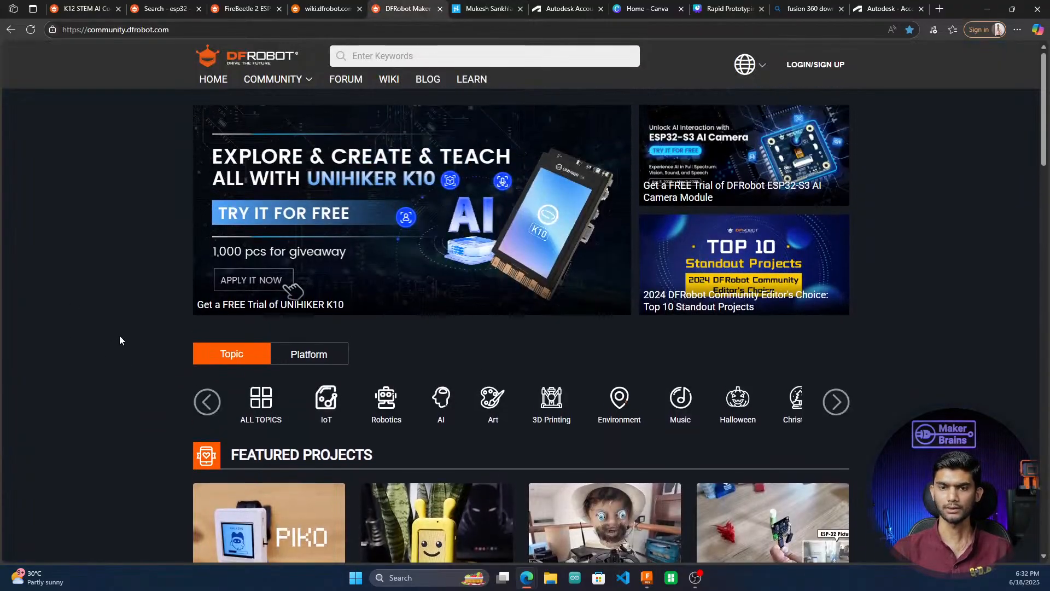
Step: Examine the FireBeetle 2 ESP32-E dimension drawing on the DFRobot wiki and its store product page
click(318, 8)
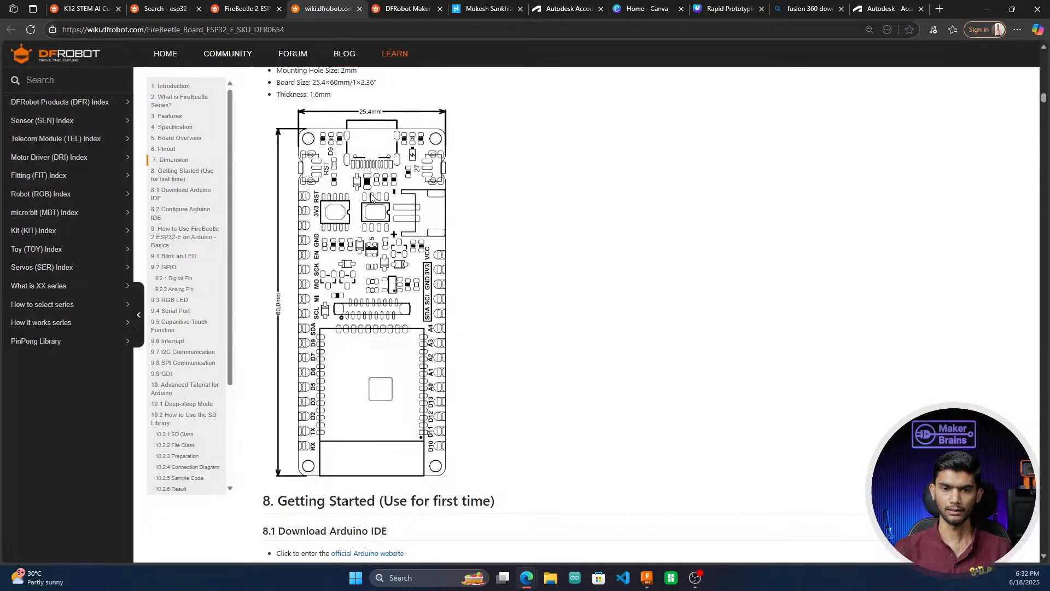
click(244, 8)
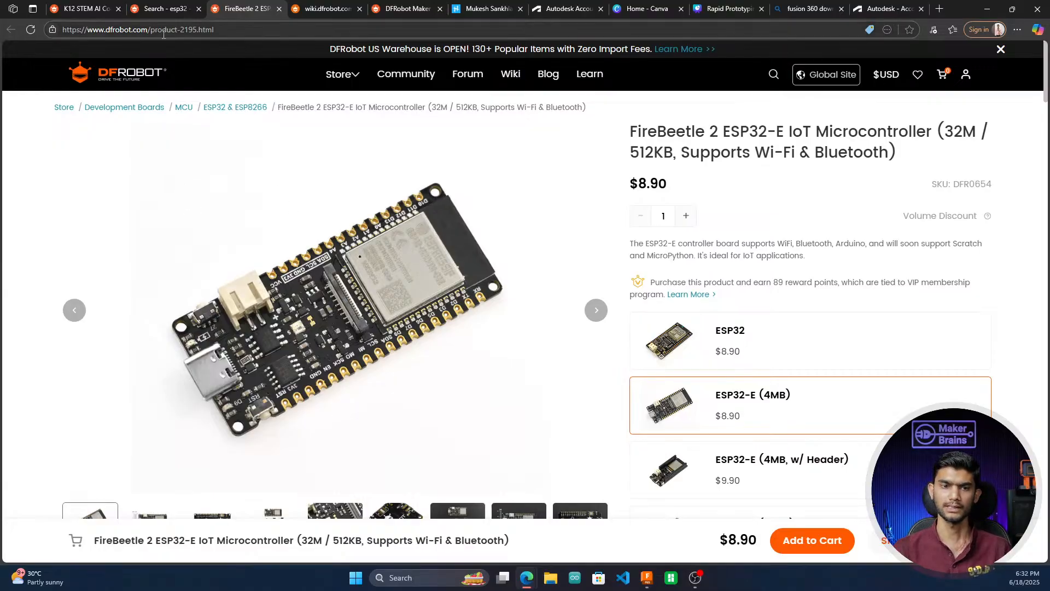
click(175, 12)
click(244, 11)
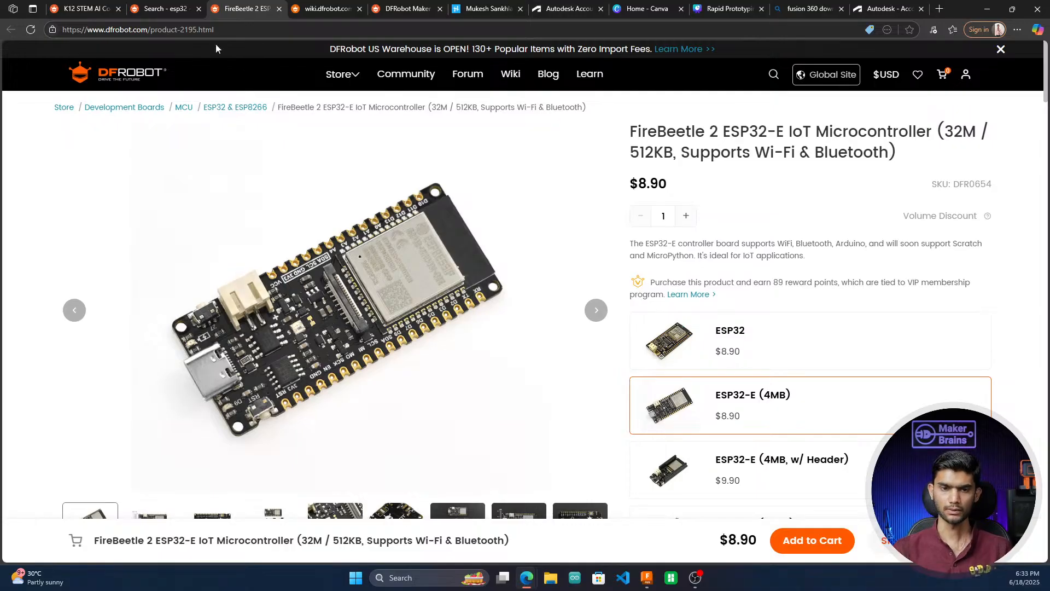
Step: Examine the DFRobot product page of the UNIHIKER K10 AI Coding Board
click(87, 9)
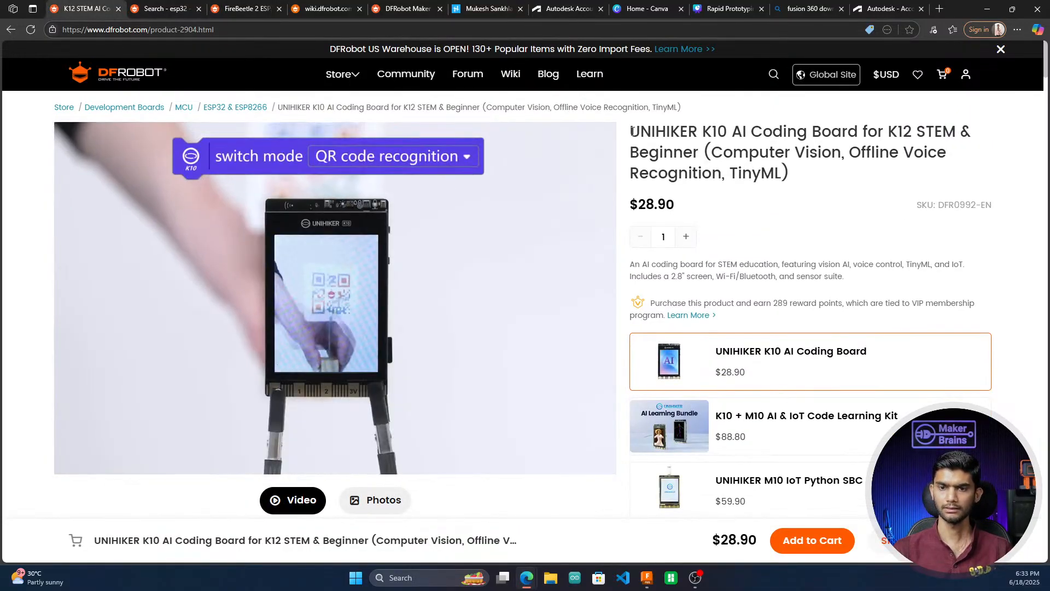
drag(631, 131, 727, 132)
scroll(514, 328, down, 1)
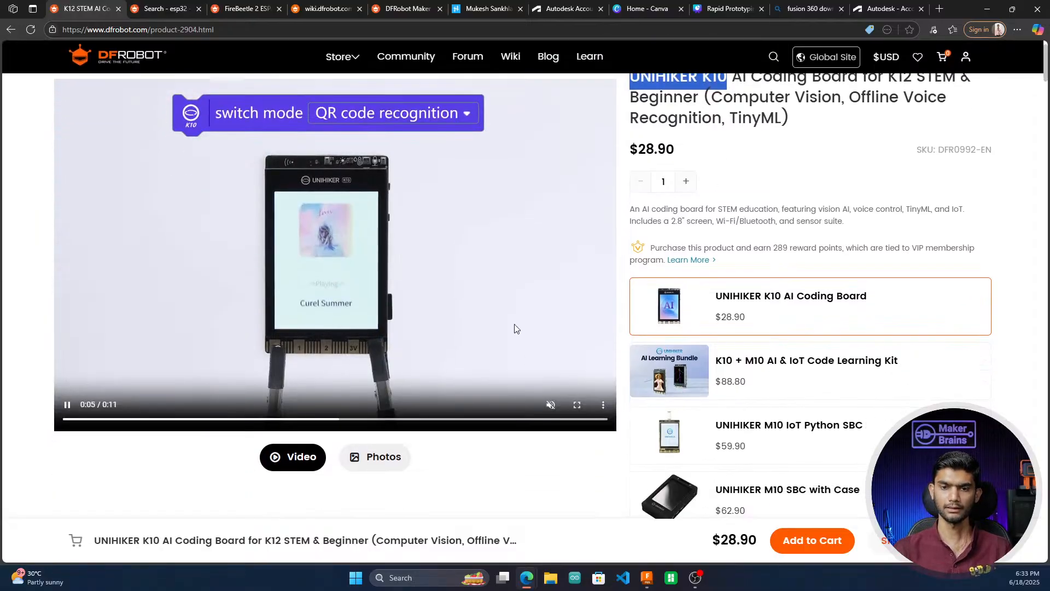
scroll(492, 355, down, 3)
scroll(684, 210, up, 5)
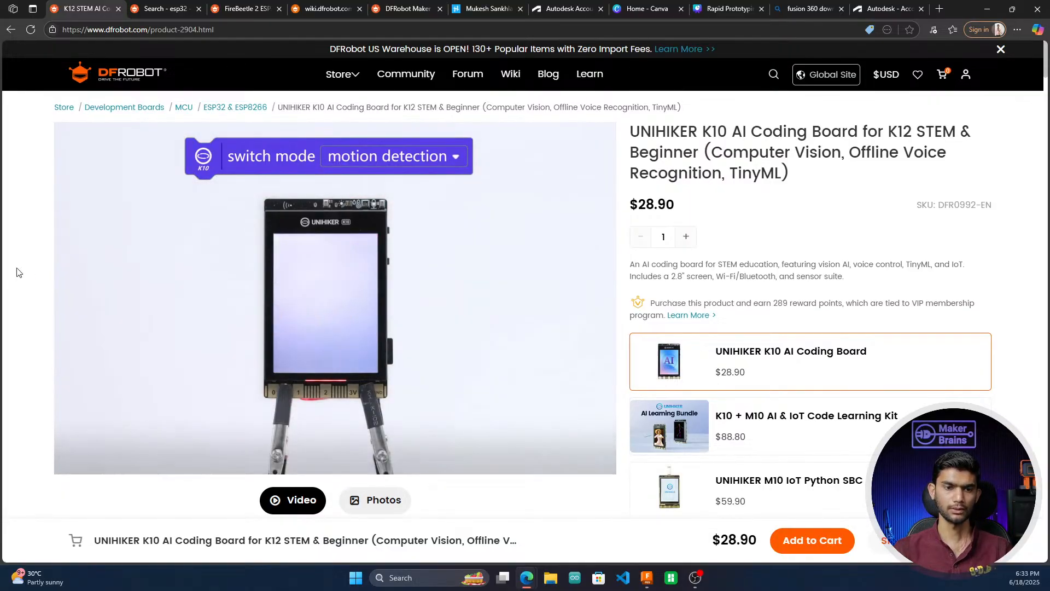
Step: Open the Hardware Reference from the UNIHIKER K10 page's Documents section in a new tab and switch to it
scroll(43, 341, down, 3)
scroll(711, 355, down, 4)
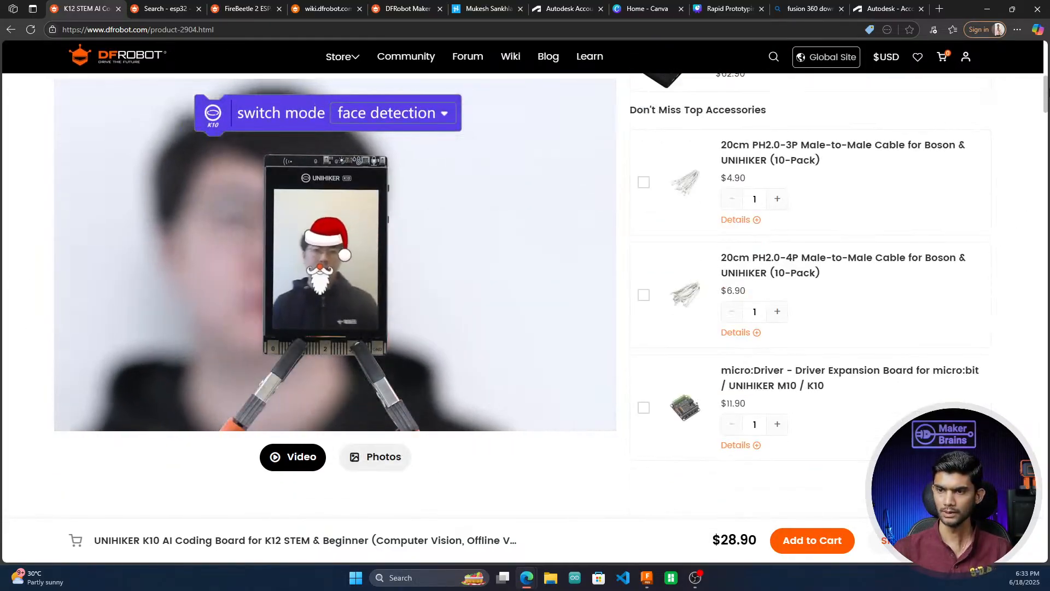
drag(1047, 95, 1047, 526)
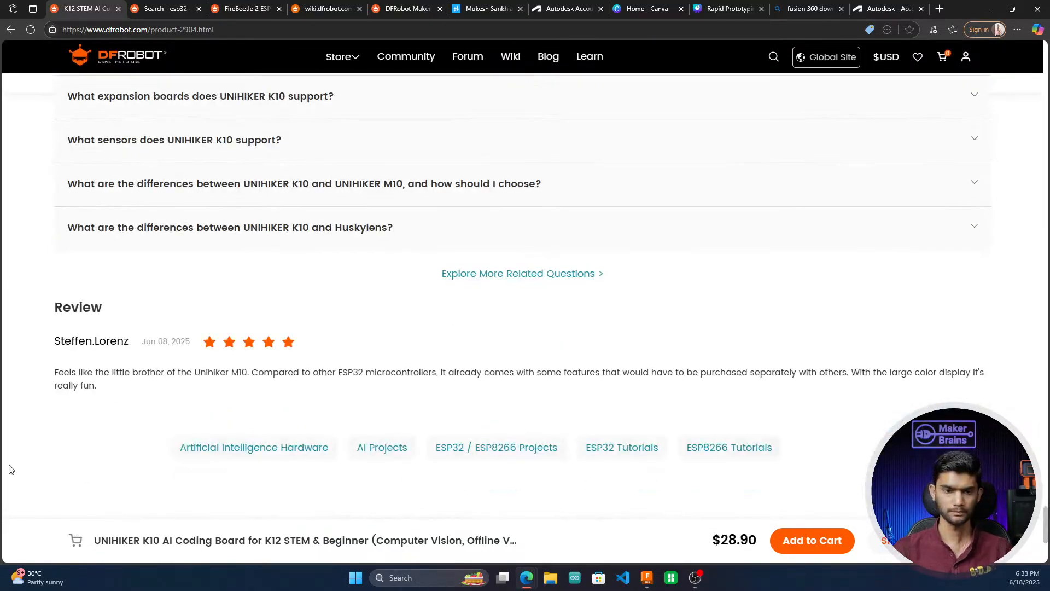
scroll(66, 437, down, 4)
scroll(124, 408, up, 3)
scroll(123, 408, up, 15)
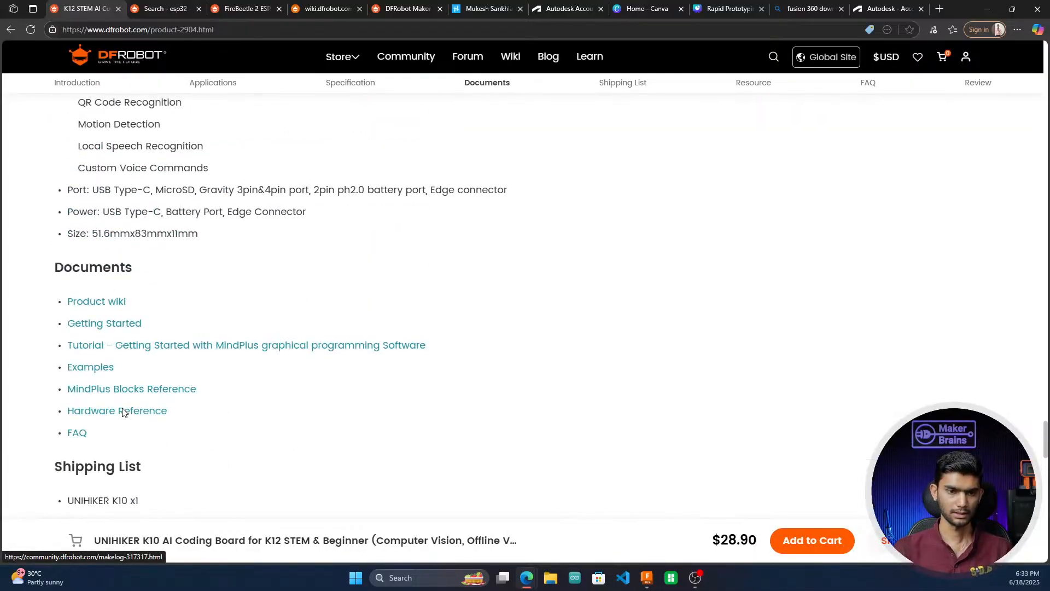
scroll(104, 383, up, 2)
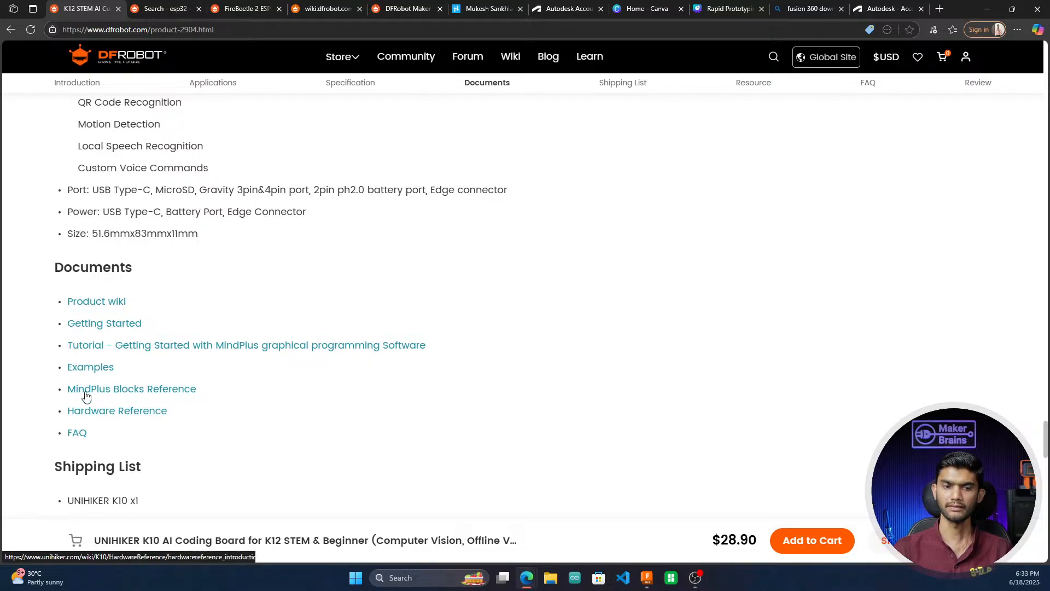
right_click(113, 417)
click(163, 254)
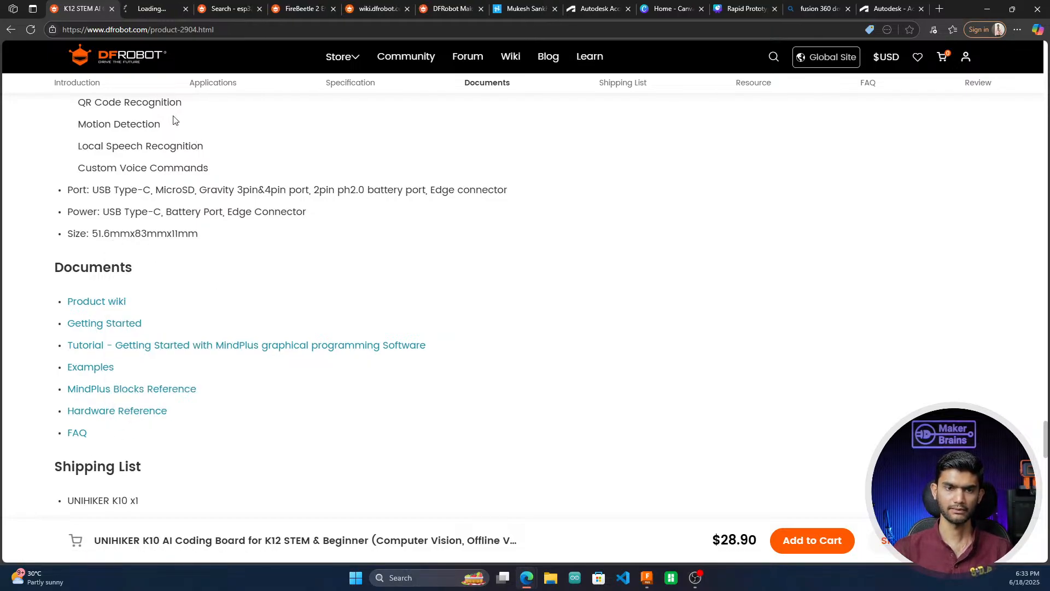
click(156, 10)
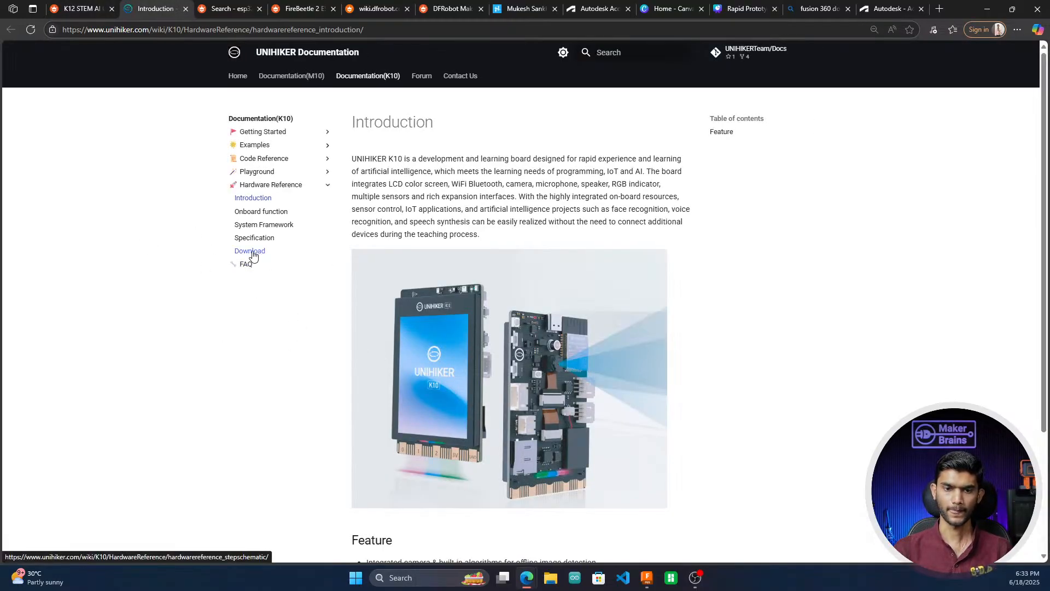
Step: Open the Hardware Reference's Download page for the UNIHIKER K10 and examine its schematic, 3D model, case and factory programme sections
click(254, 253)
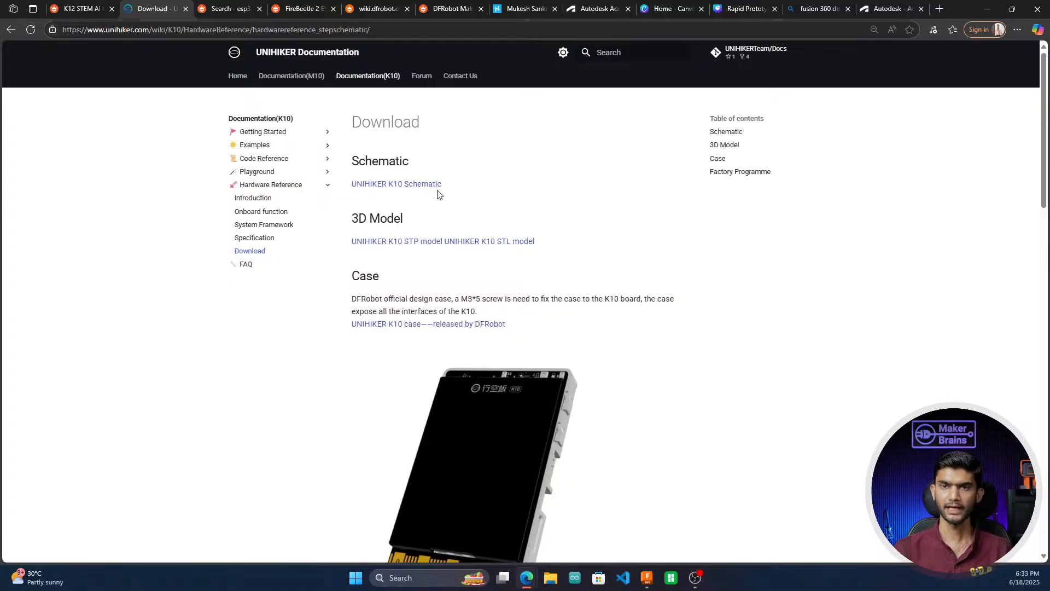
scroll(486, 378, down, 3)
scroll(403, 333, up, 3)
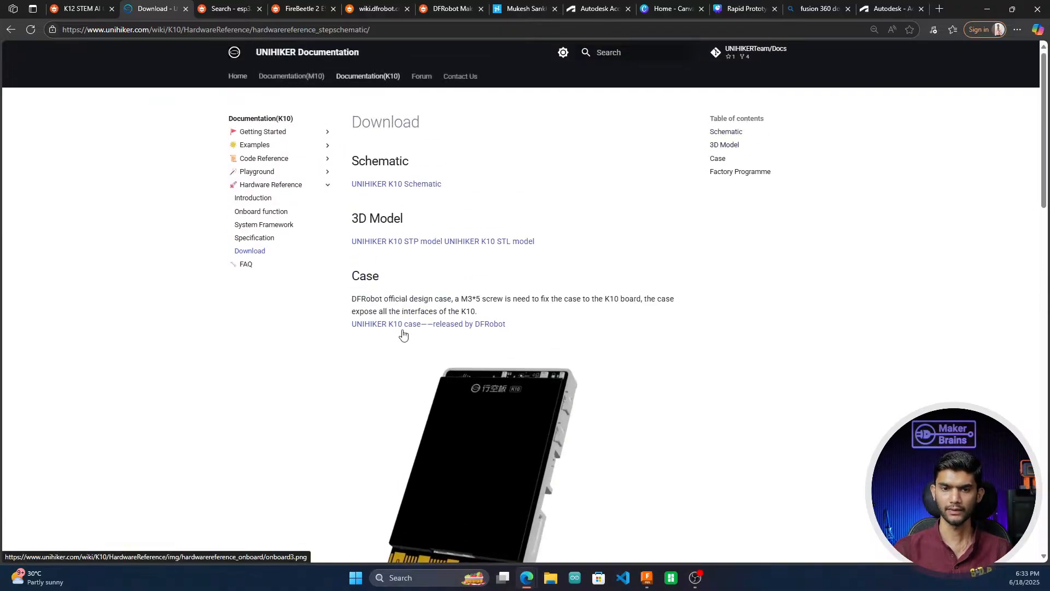
scroll(497, 517, down, 2)
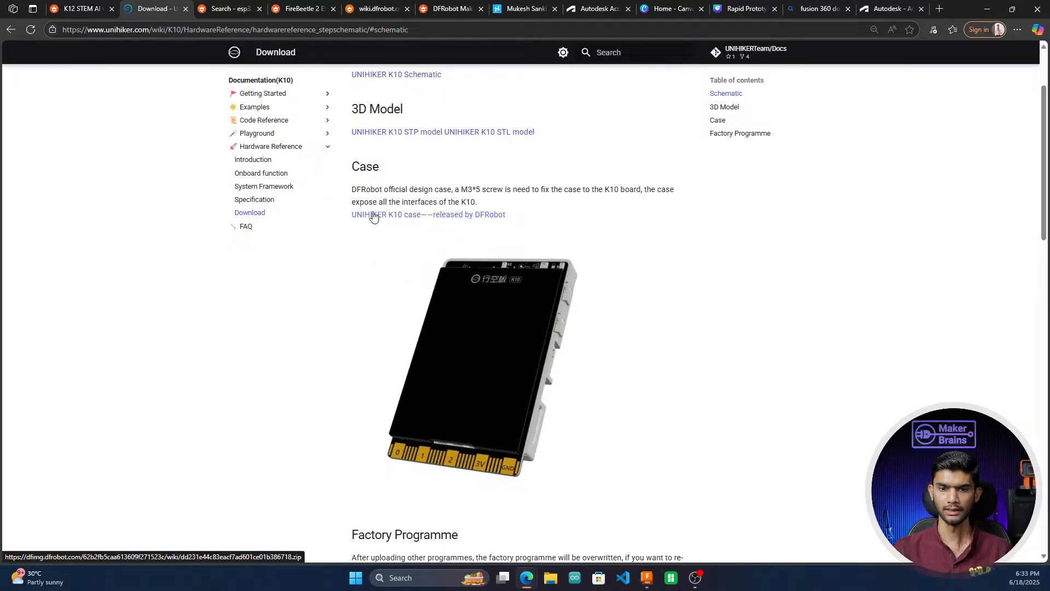
scroll(383, 224, down, 3)
scroll(452, 270, up, 4)
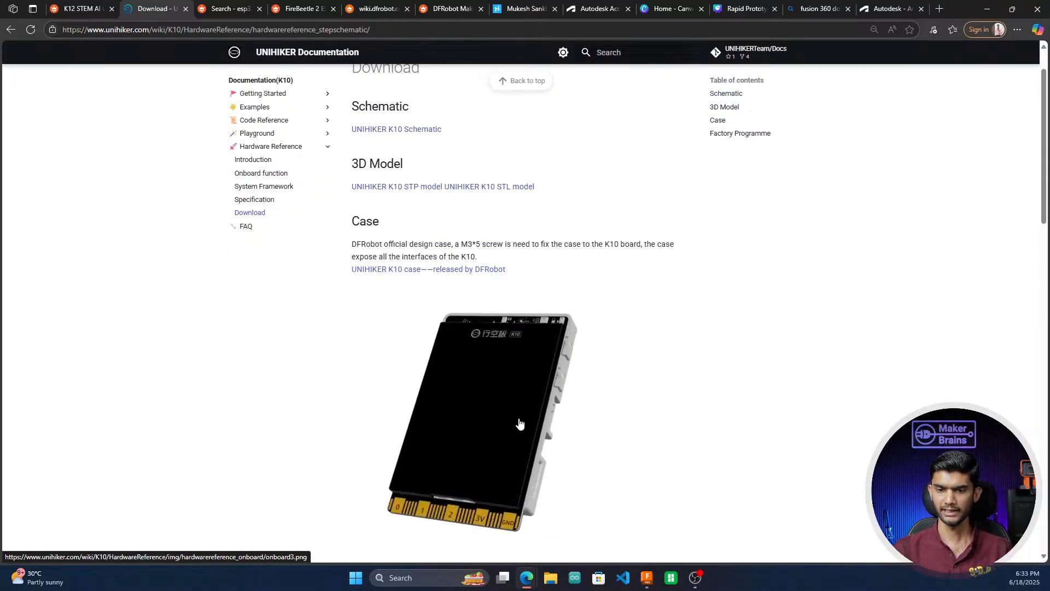
scroll(467, 317, down, 1)
scroll(500, 214, down, 3)
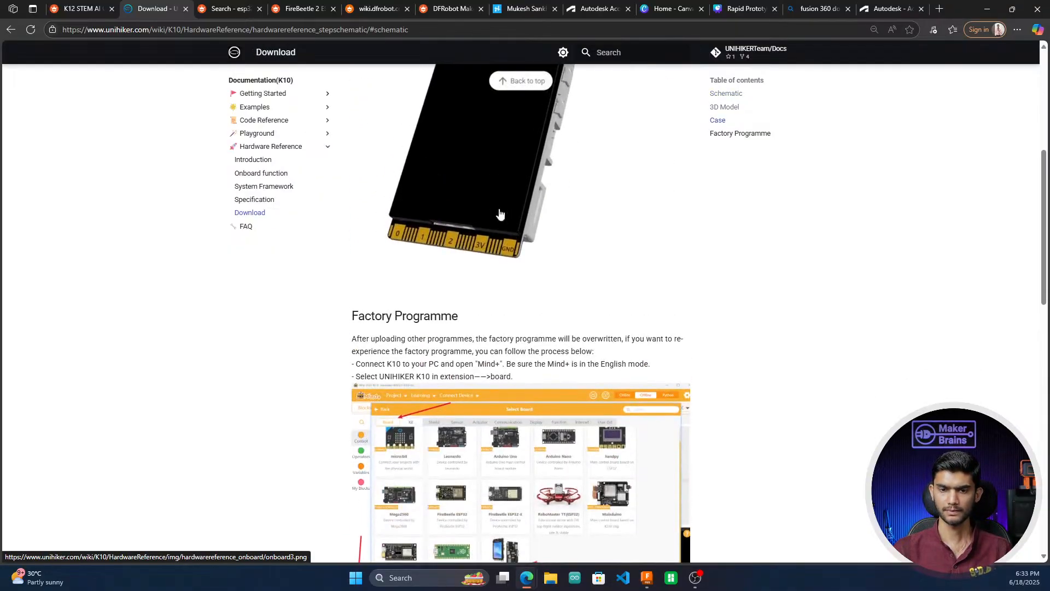
Step: Switch to Autodesk Fusion, open the DFR0992 design from the K10 project folder and examine the underside of the board
click(646, 577)
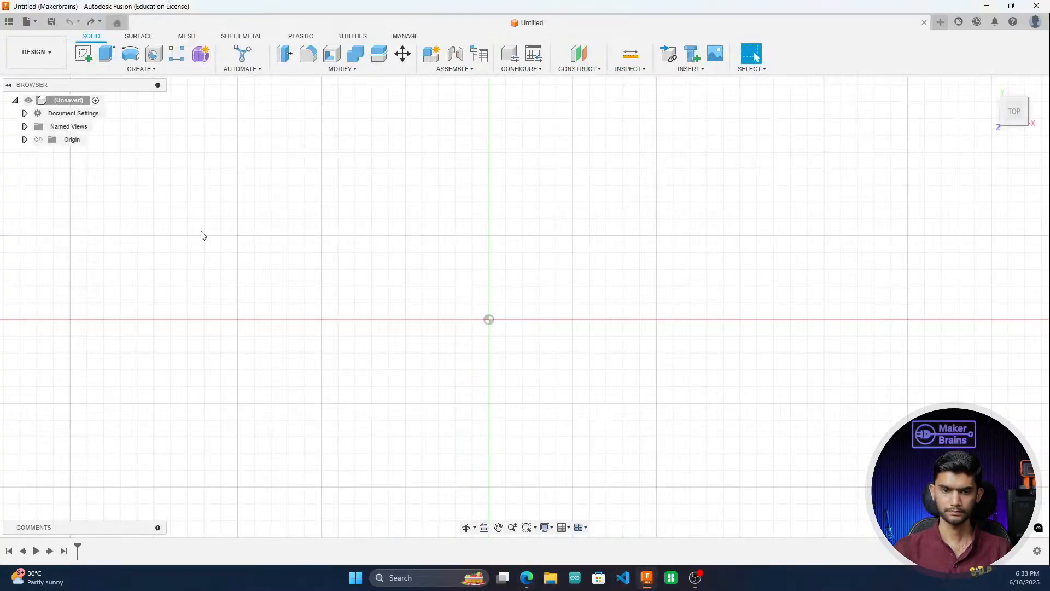
click(8, 22)
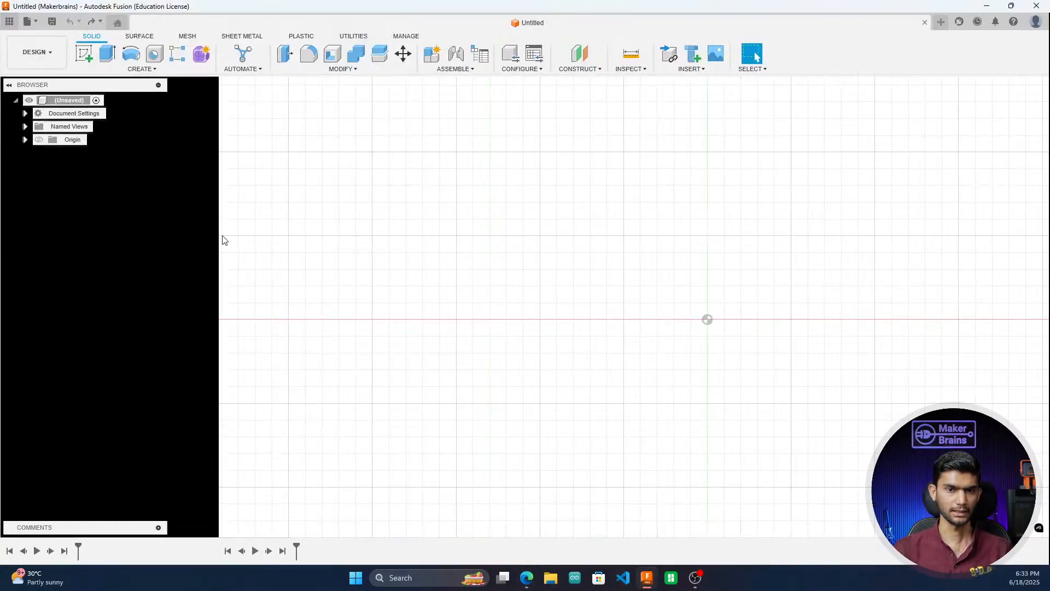
scroll(74, 345, up, 5)
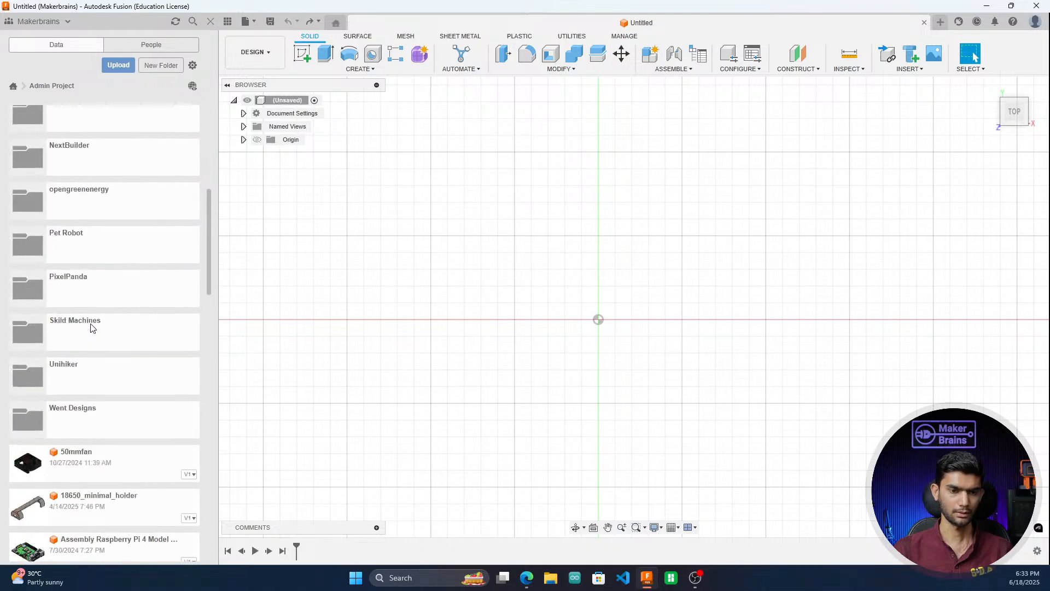
scroll(91, 327, up, 5)
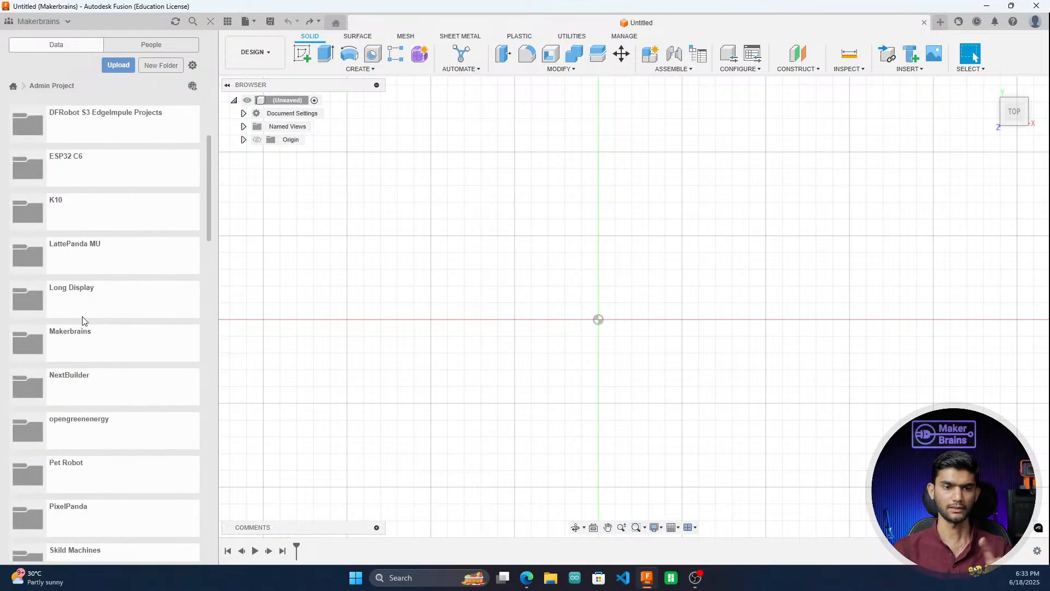
scroll(87, 297, up, 2)
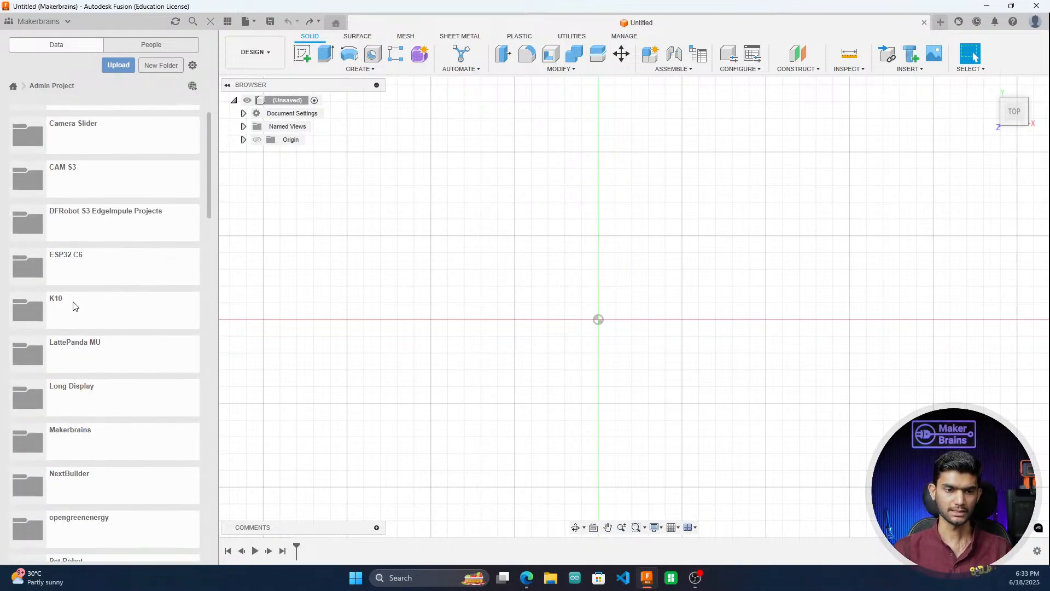
double_click(75, 305)
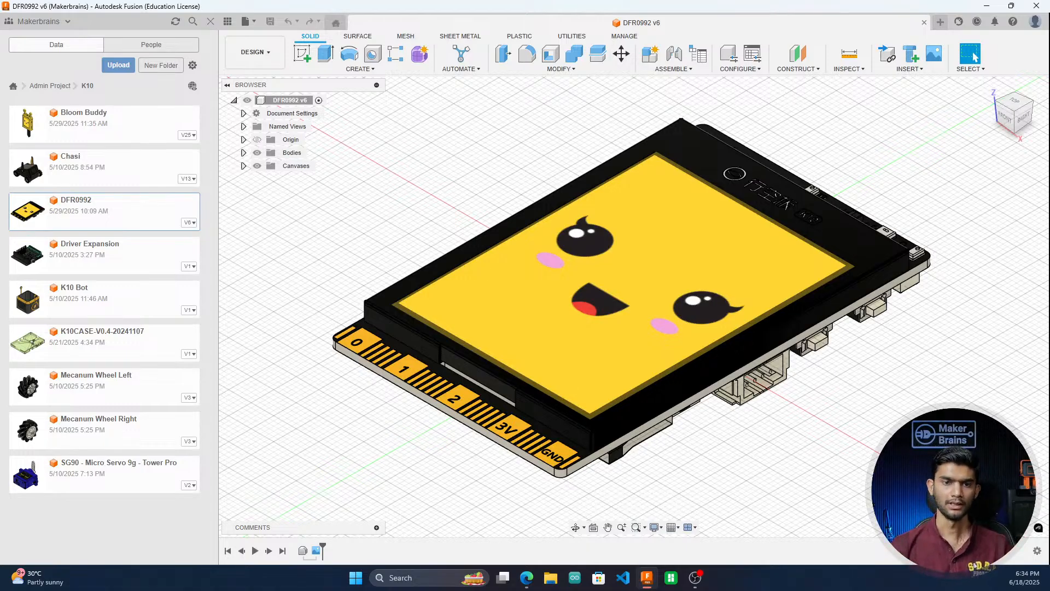
click(211, 21)
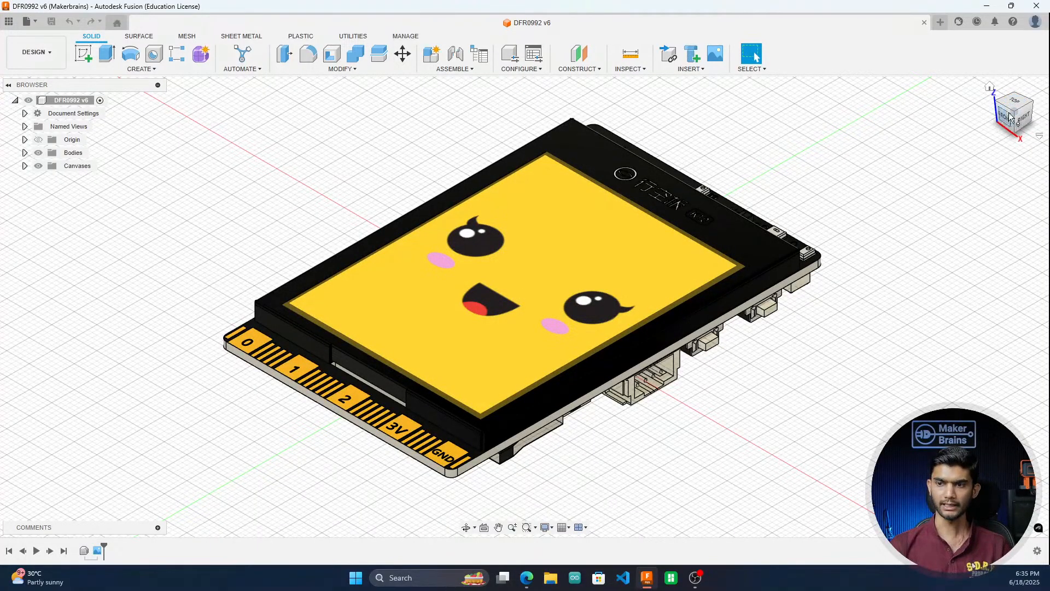
drag(1013, 125, 1007, 82)
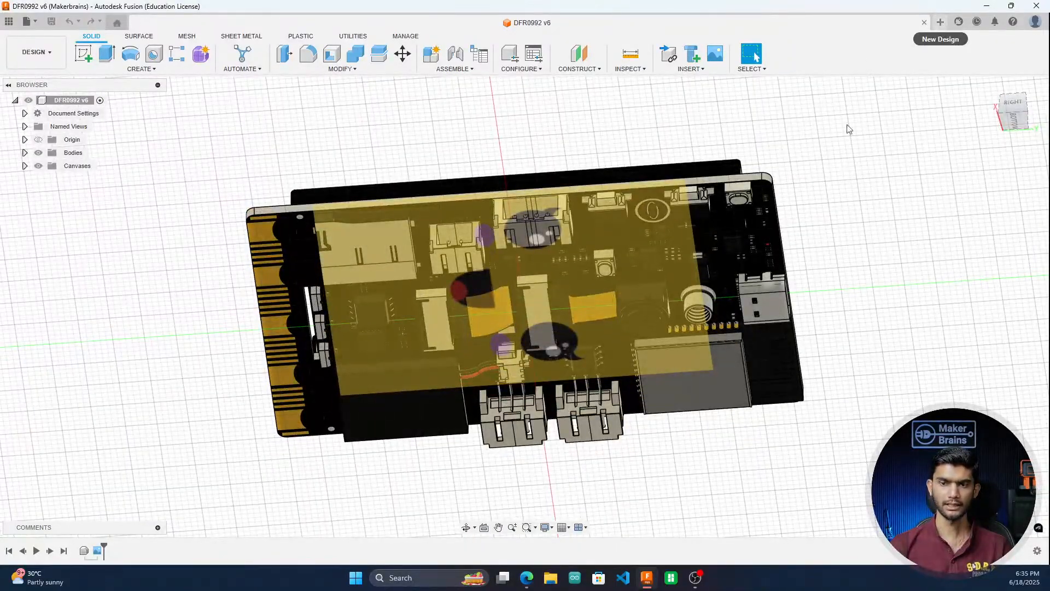
Step: Create a new design and start a sketch on the horizontal XY plane
click(940, 22)
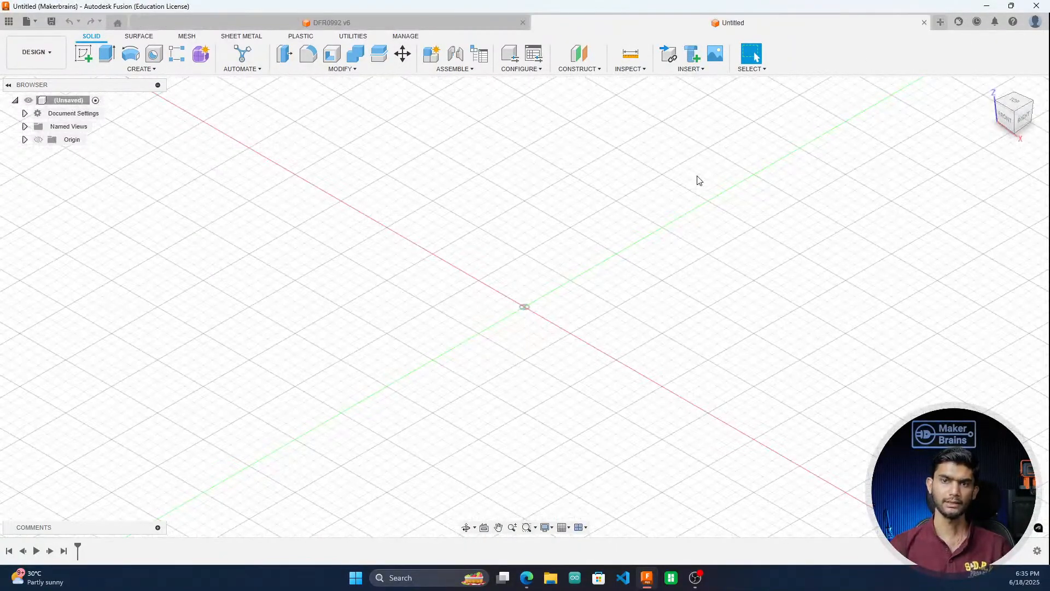
click(1010, 104)
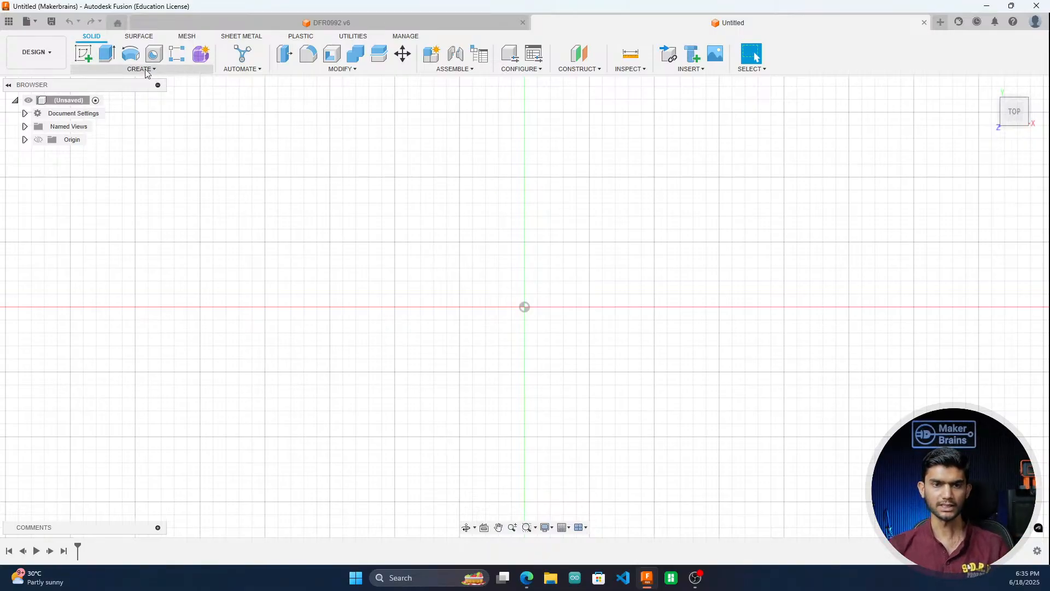
click(85, 55)
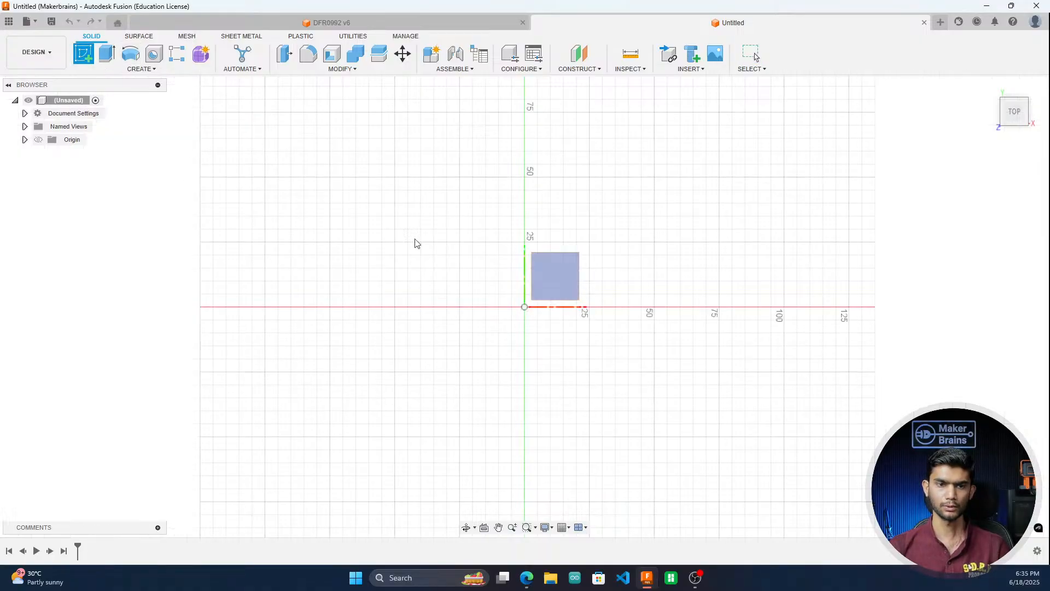
click(480, 243)
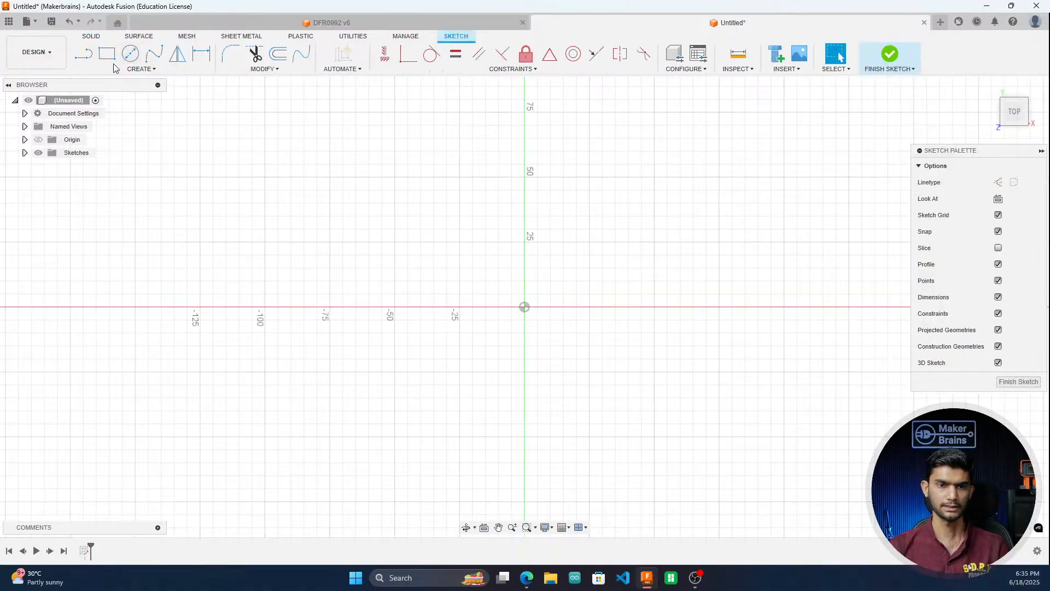
Step: Draw a circle of 78 mm diameter centred on the origin and finish the sketch
click(130, 53)
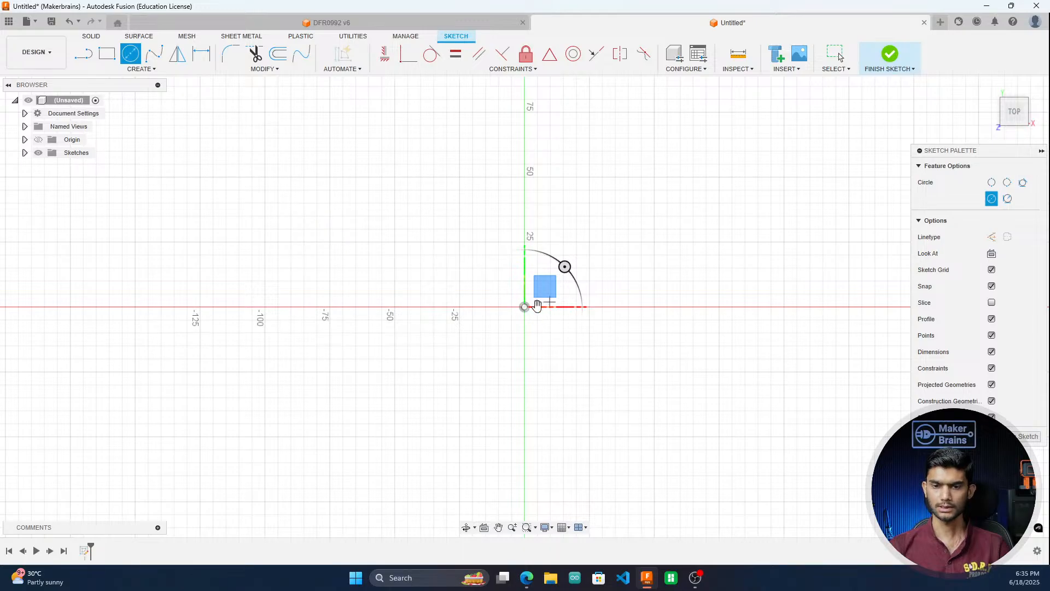
click(525, 307)
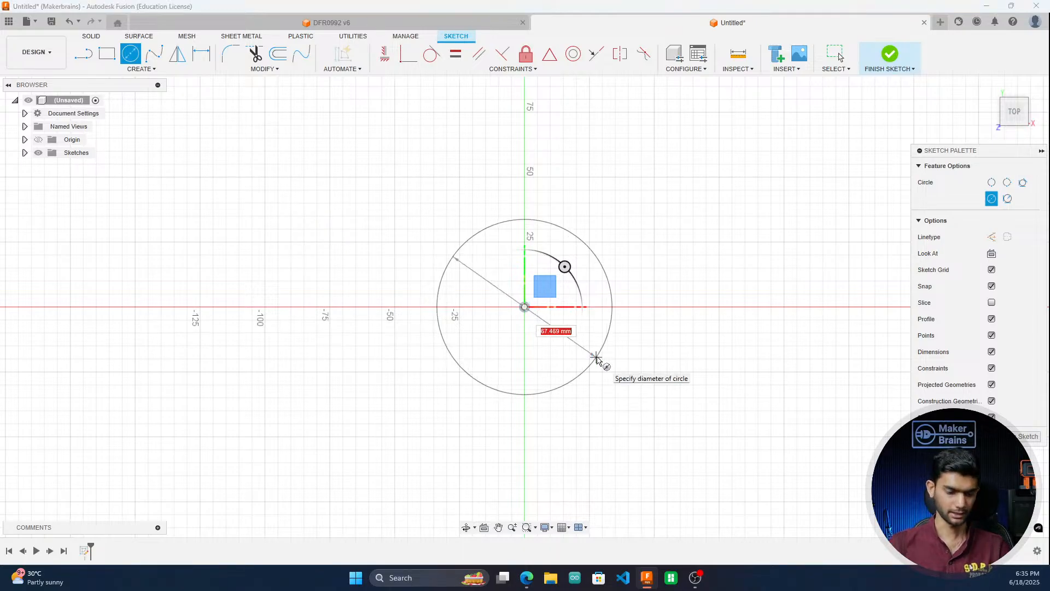
text(78)
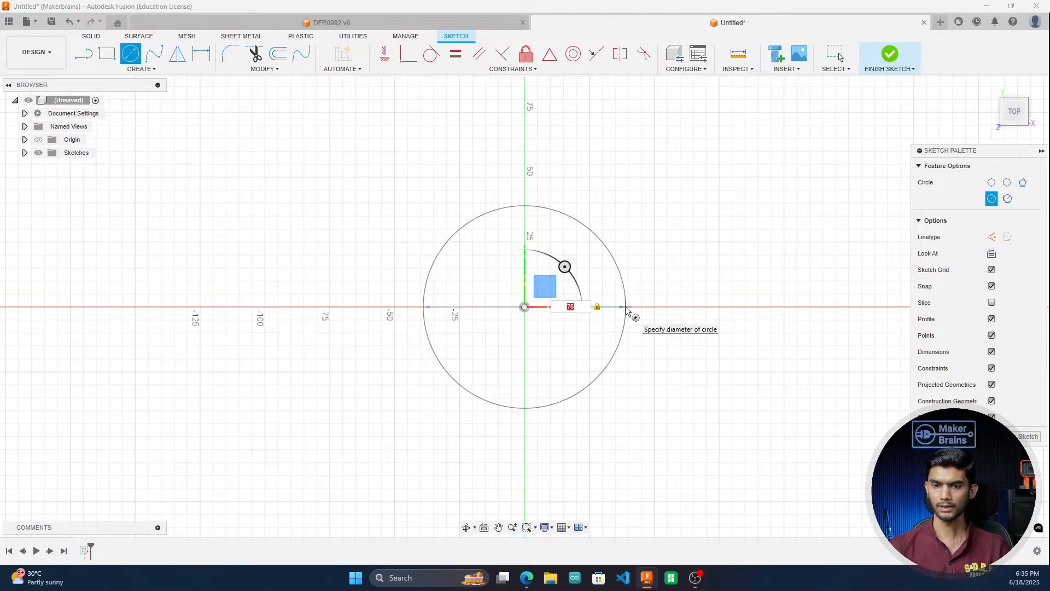
click(630, 327)
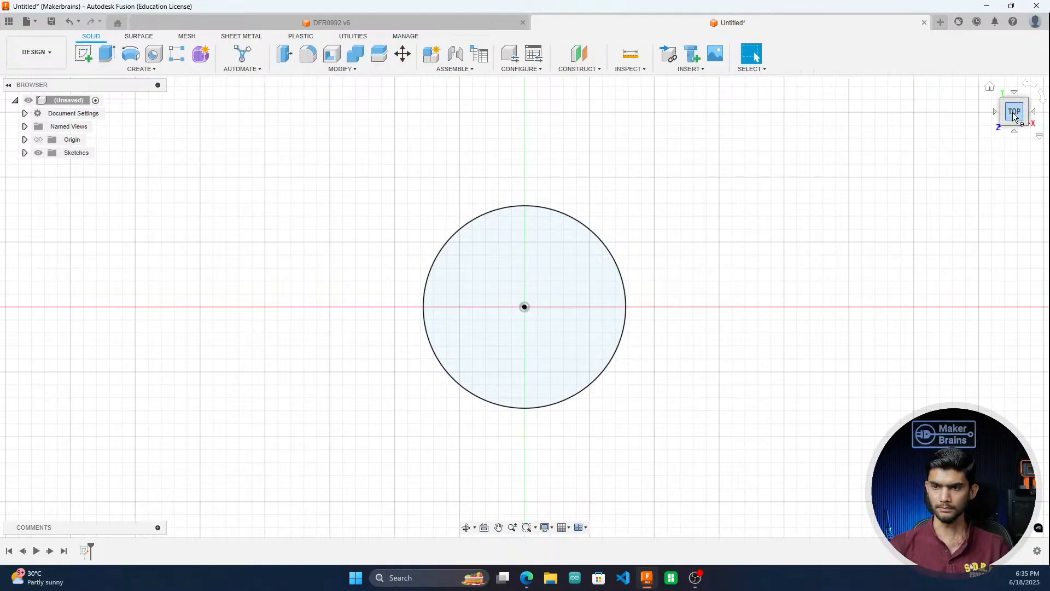
Step: Extrude the circular profile 2 mm as a new body
mouse_move(1016, 116)
mouse_down()
mouse_move(994, 109)
mouse_move(980, 83)
mouse_up()
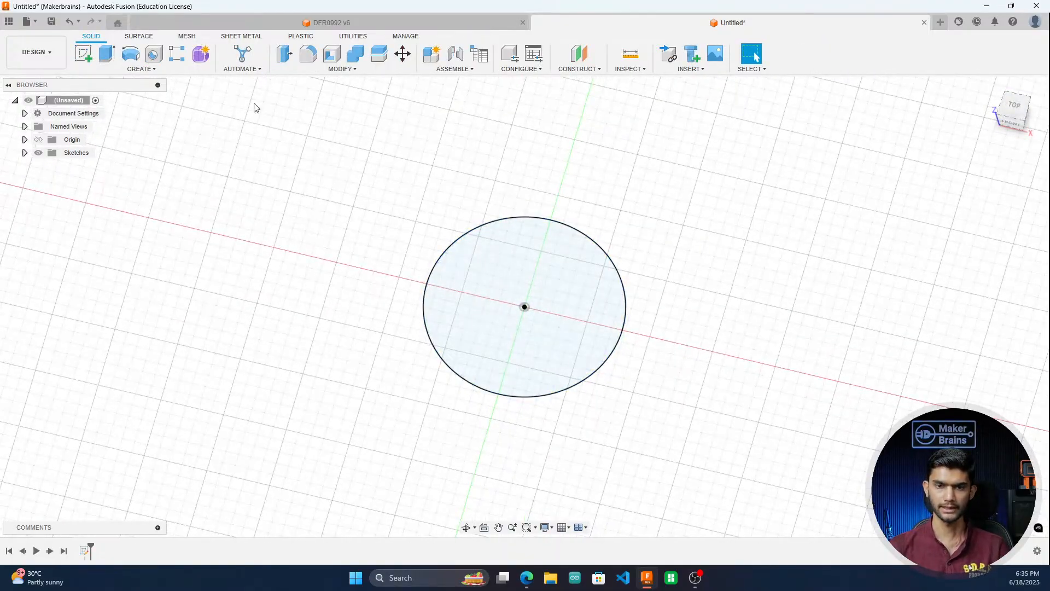
click(285, 57)
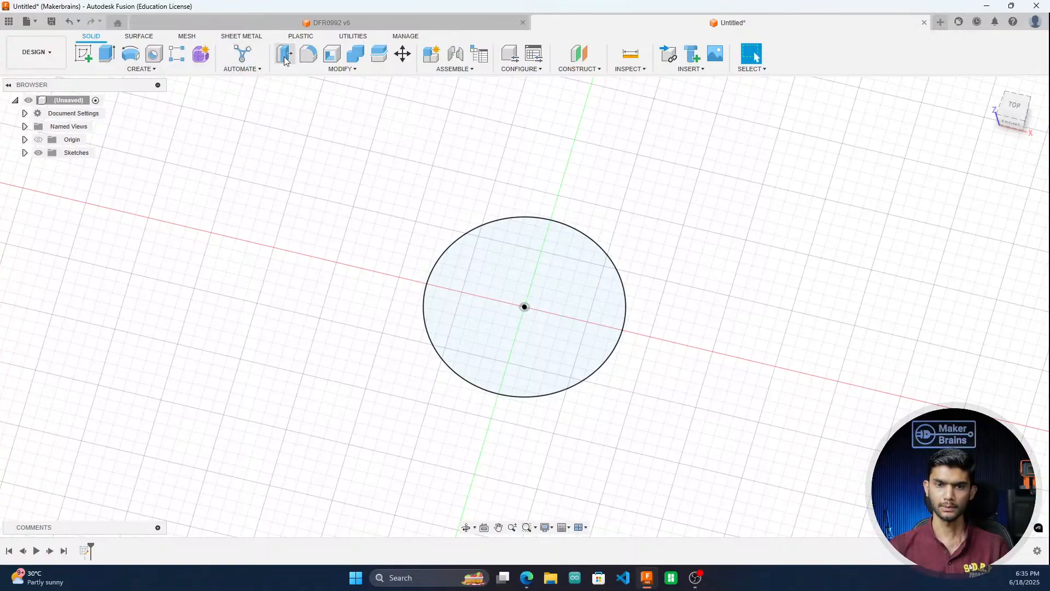
click(485, 284)
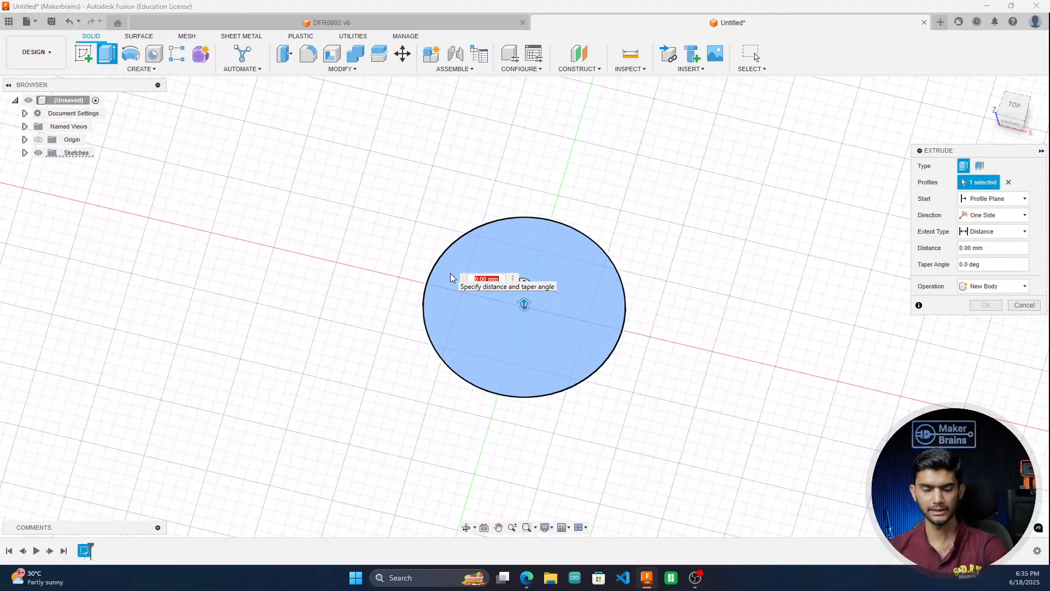
text(2)
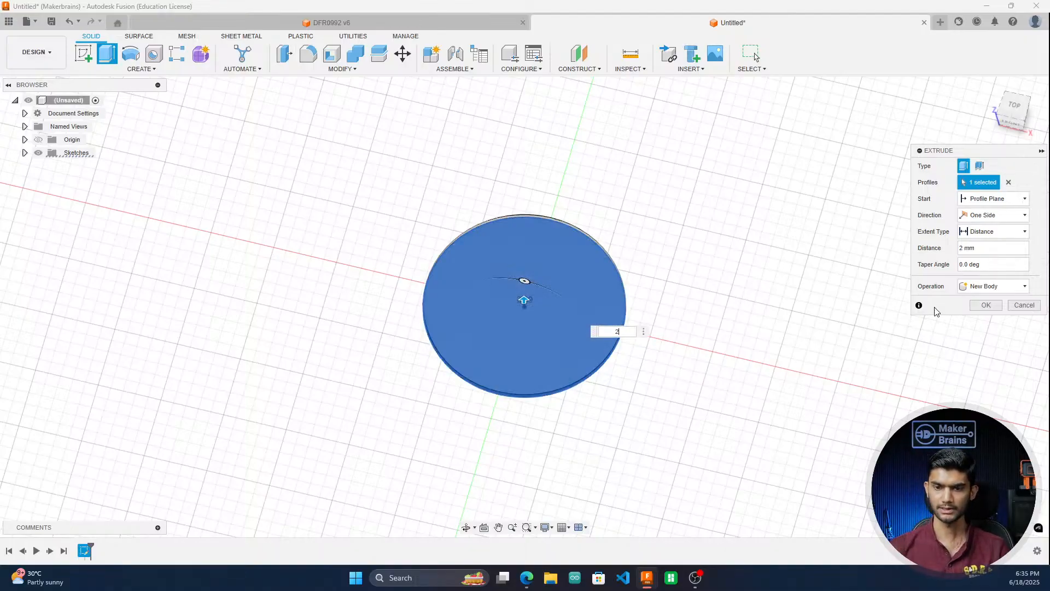
click(994, 309)
Step: Fillet the disc's upper circular edge with a constant 2 mm radius
mouse_move(1012, 118)
mouse_down()
mouse_move(1013, 93)
mouse_move(1013, 113)
mouse_up()
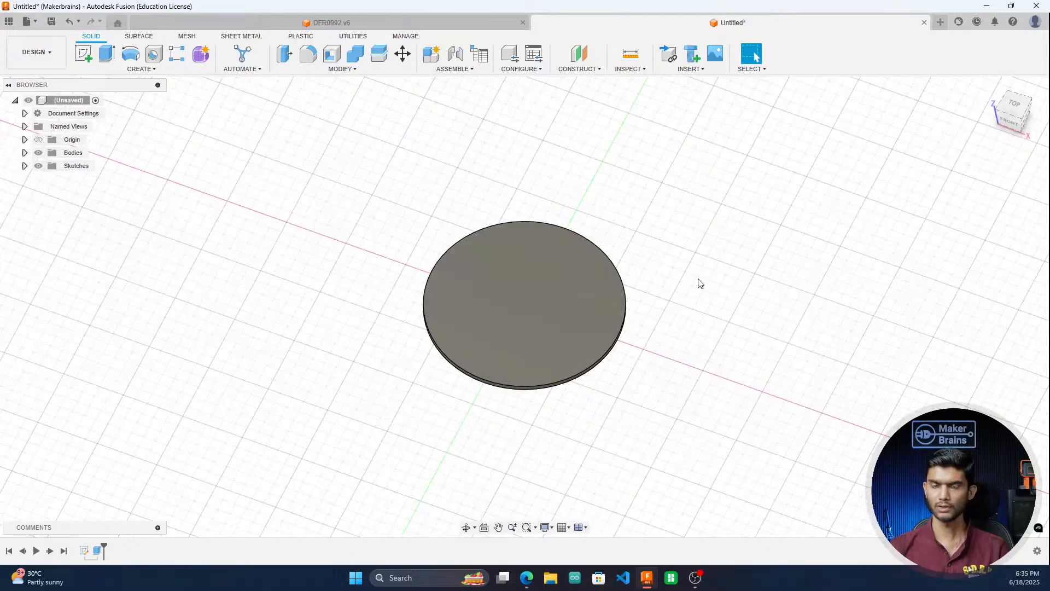
scroll(633, 248, up, 2)
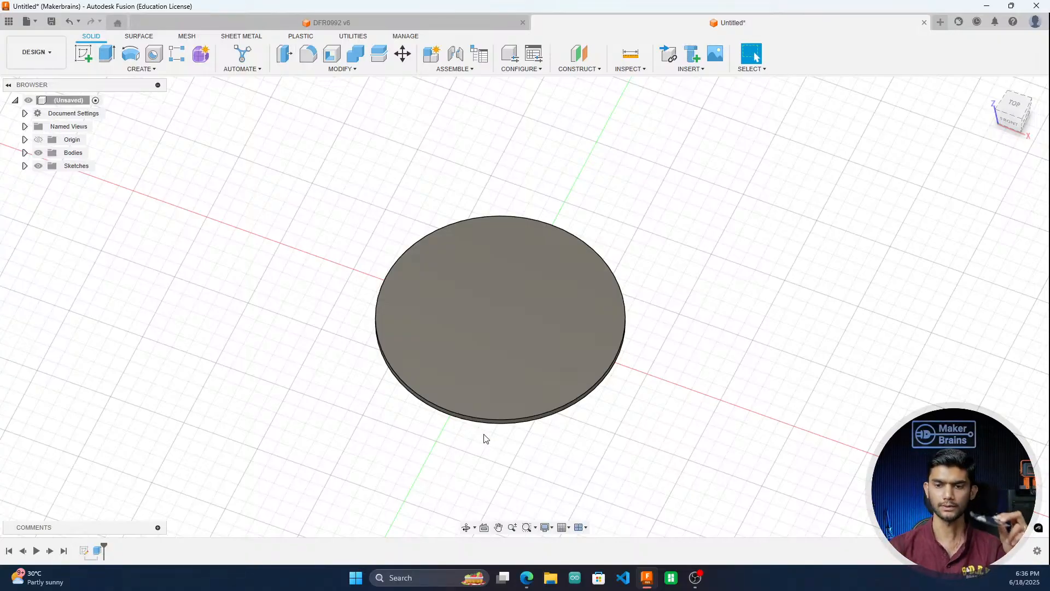
click(502, 421)
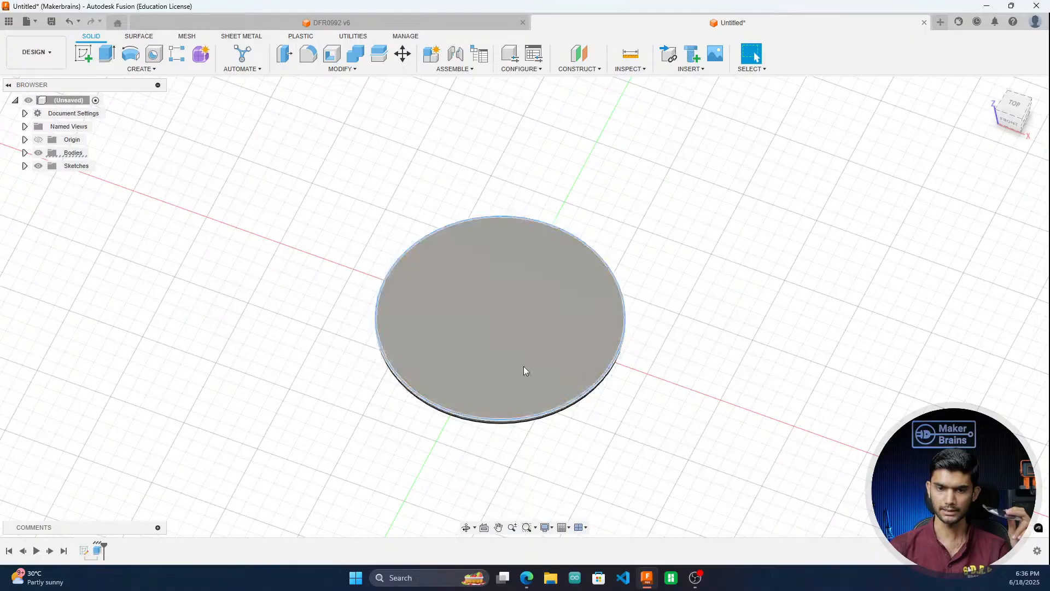
click(340, 70)
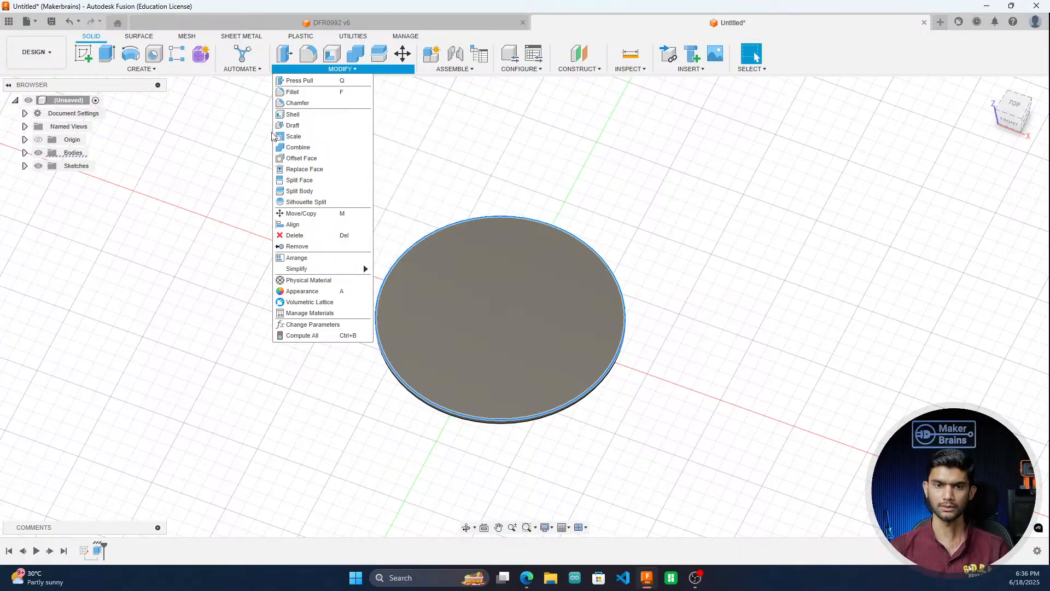
click(299, 92)
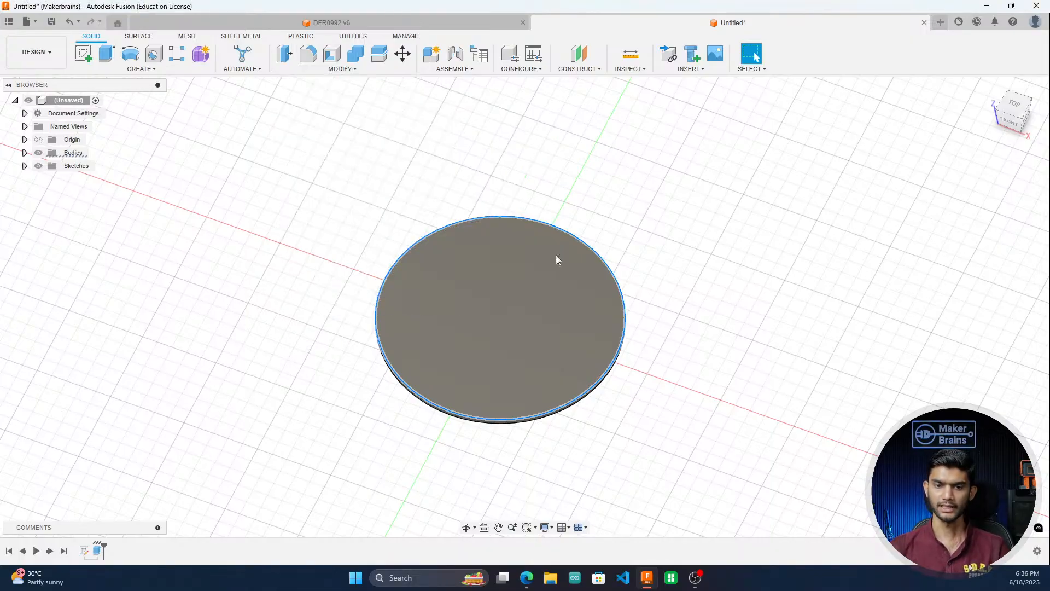
text(2)
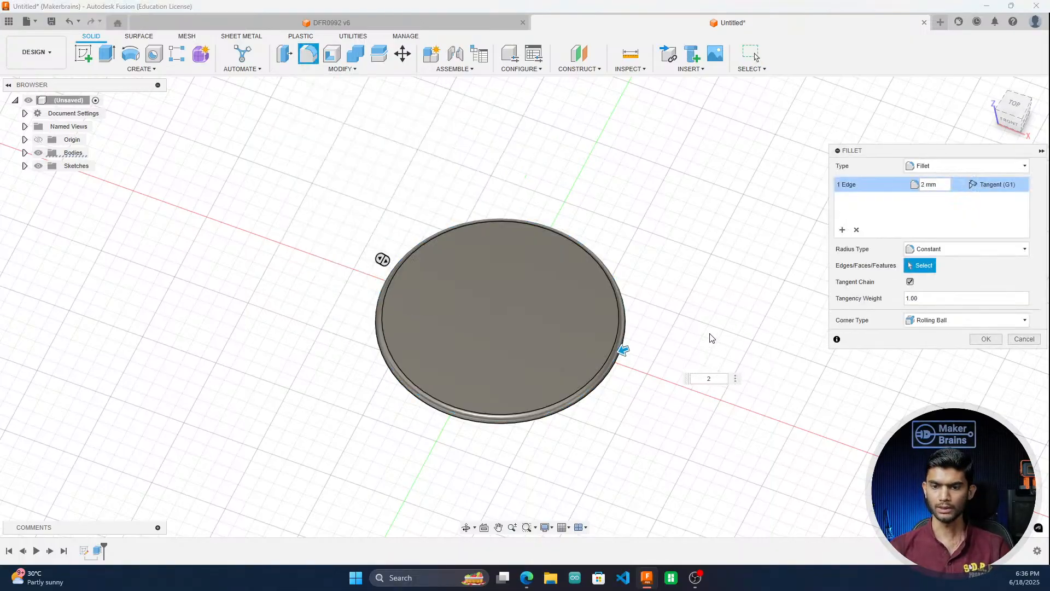
click(985, 341)
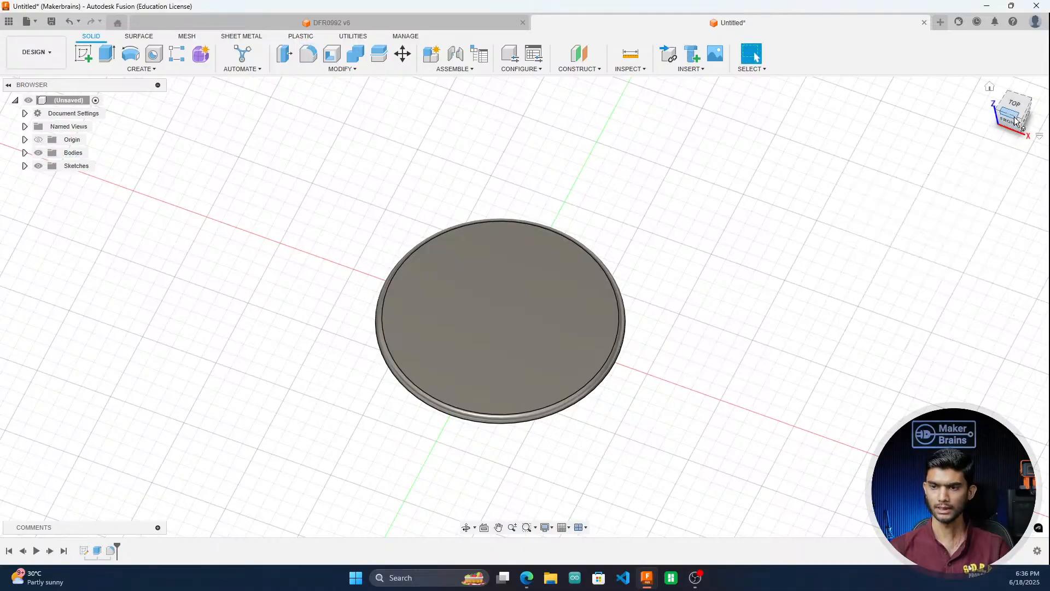
Step: Inspect the rounded rim of the disc from the side, then undo the fillet
mouse_move(1017, 119)
mouse_down()
mouse_move(1017, 97)
mouse_move(1018, 108)
mouse_up()
scroll(602, 330, up, 3)
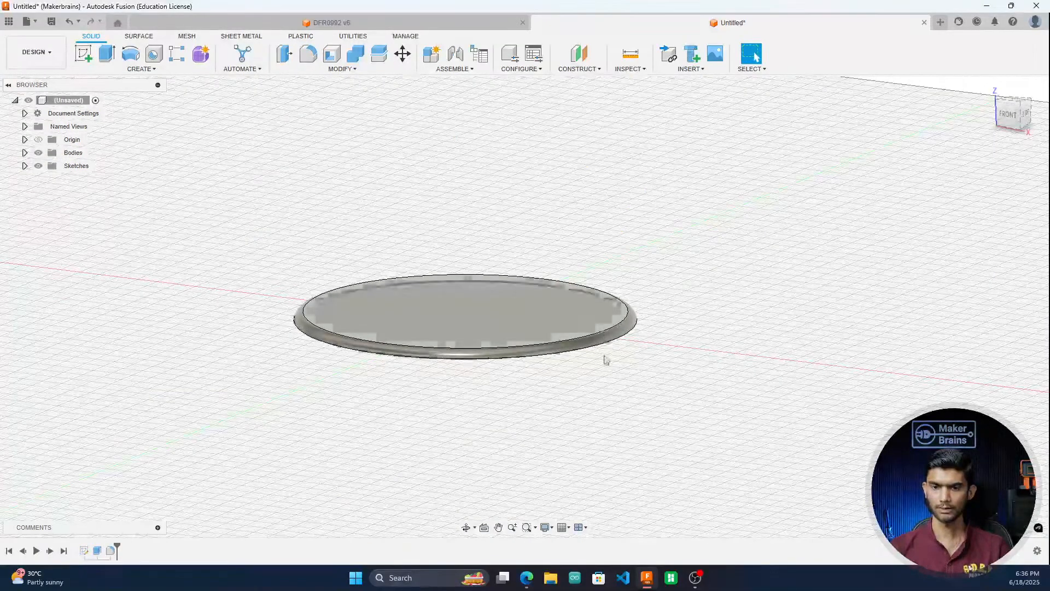
key(ctrl+z)
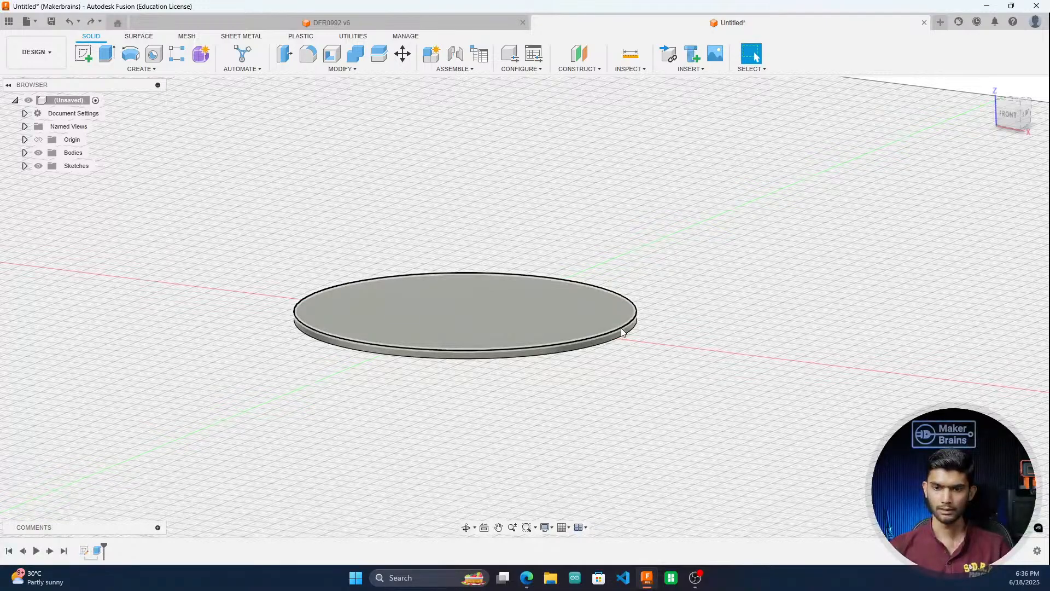
Step: Chamfer the disc's upper circular edge with an equal distance of 1 mm
click(622, 328)
click(340, 69)
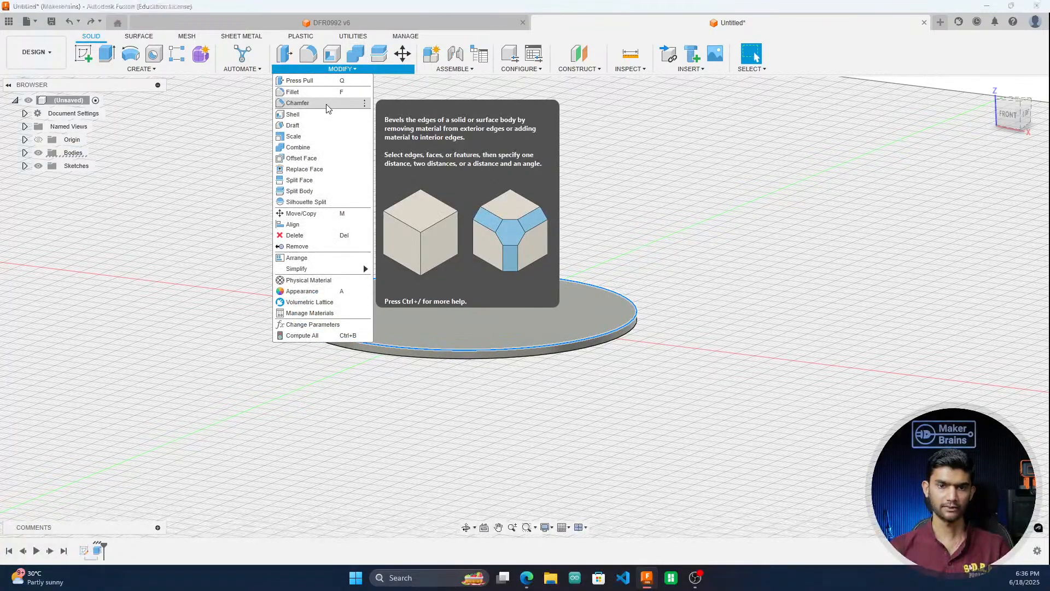
click(325, 105)
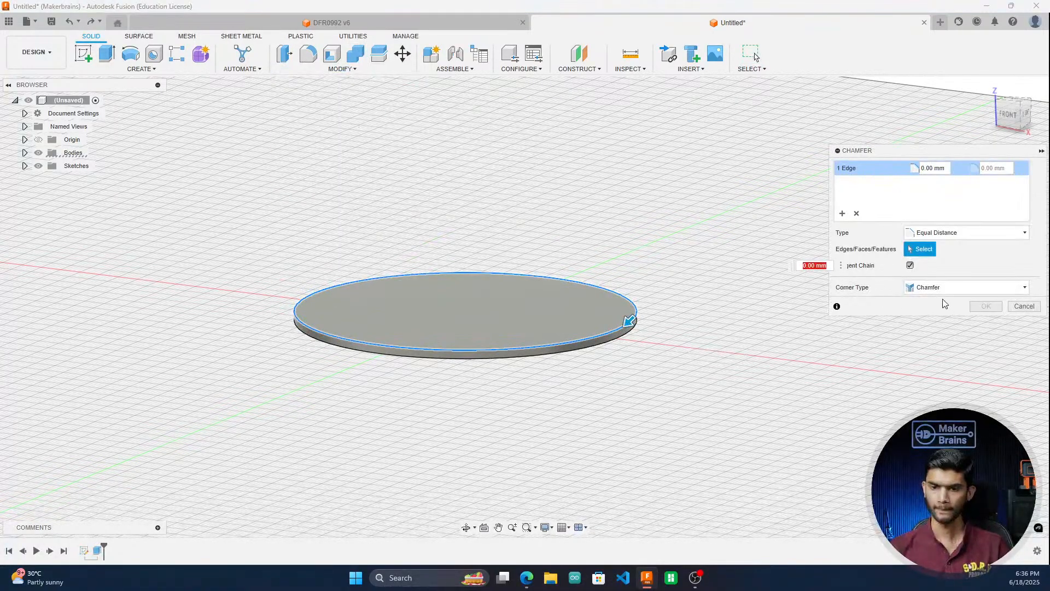
text(1)
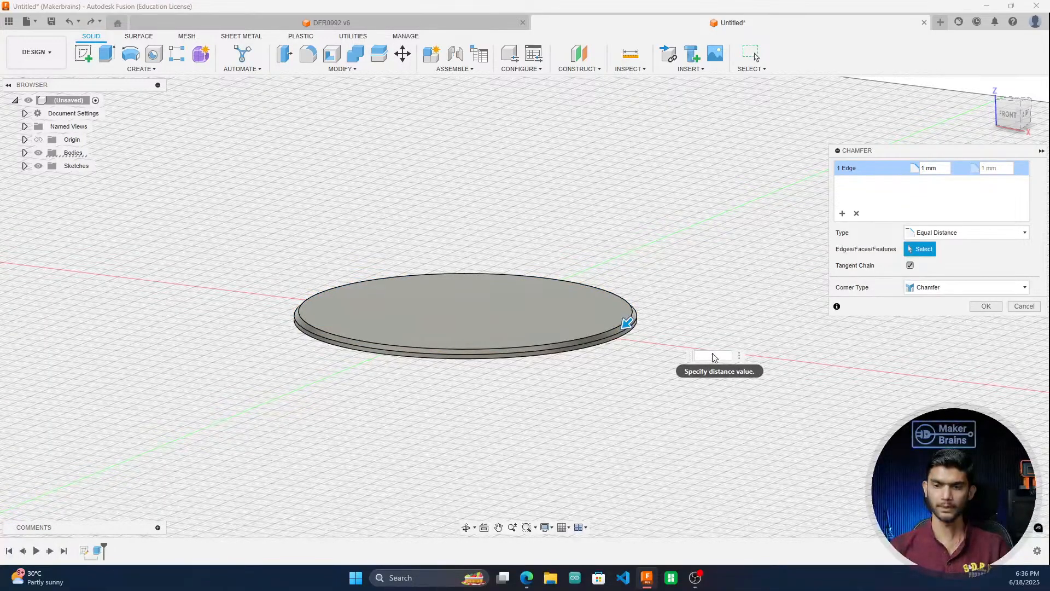
click(986, 306)
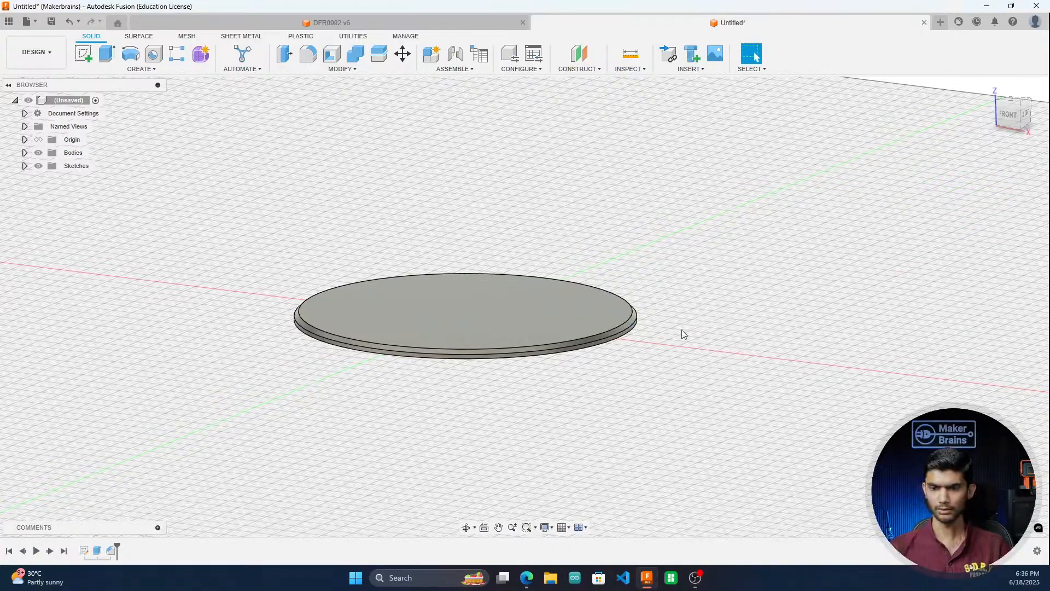
Step: Inspect the chamfered rim of the disc up close, then undo the chamfer
scroll(683, 334, up, 2)
scroll(643, 294, up, 3)
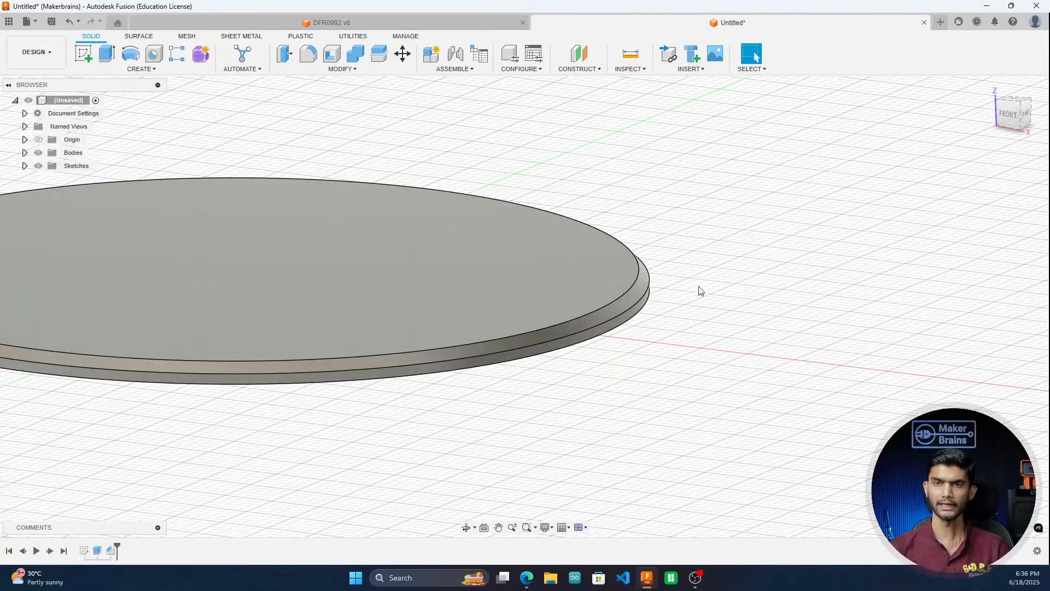
scroll(717, 287, down, 2)
key(ctrl+z)
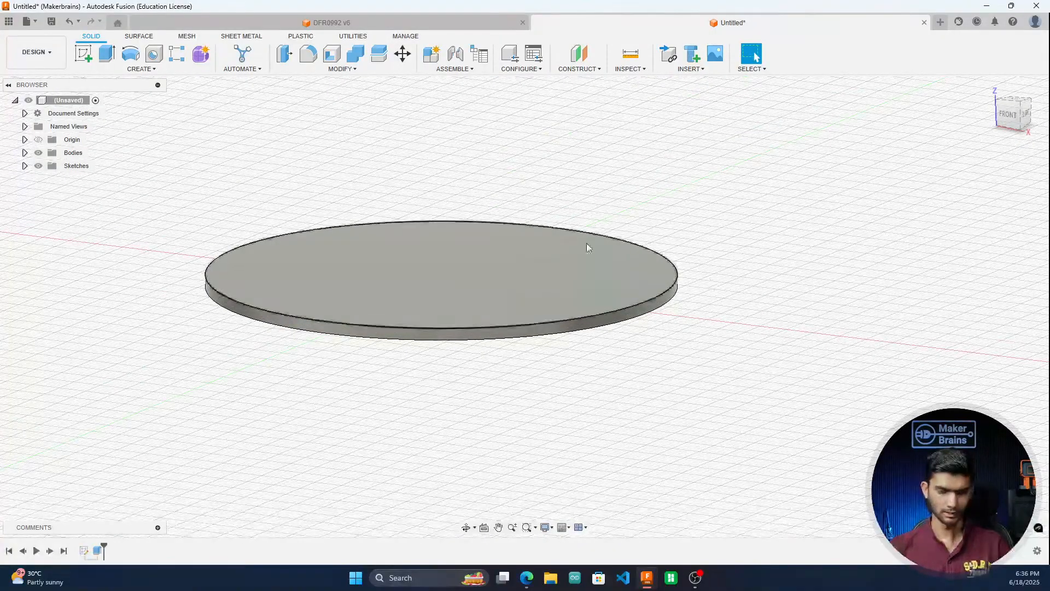
Step: Fillet the disc's upper circular edge with a constant 1.5 mm radius
click(346, 69)
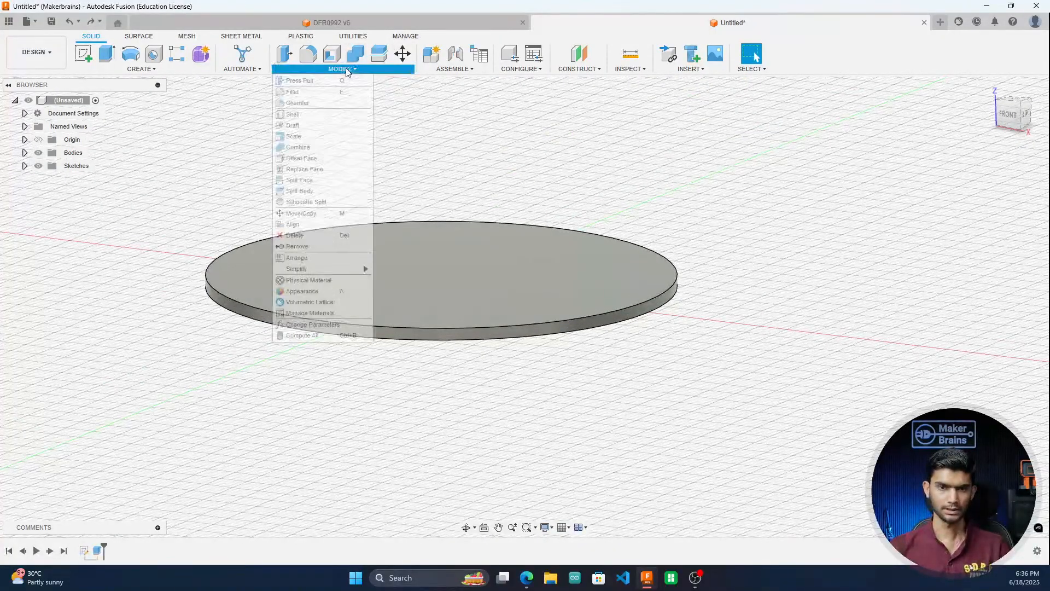
click(323, 91)
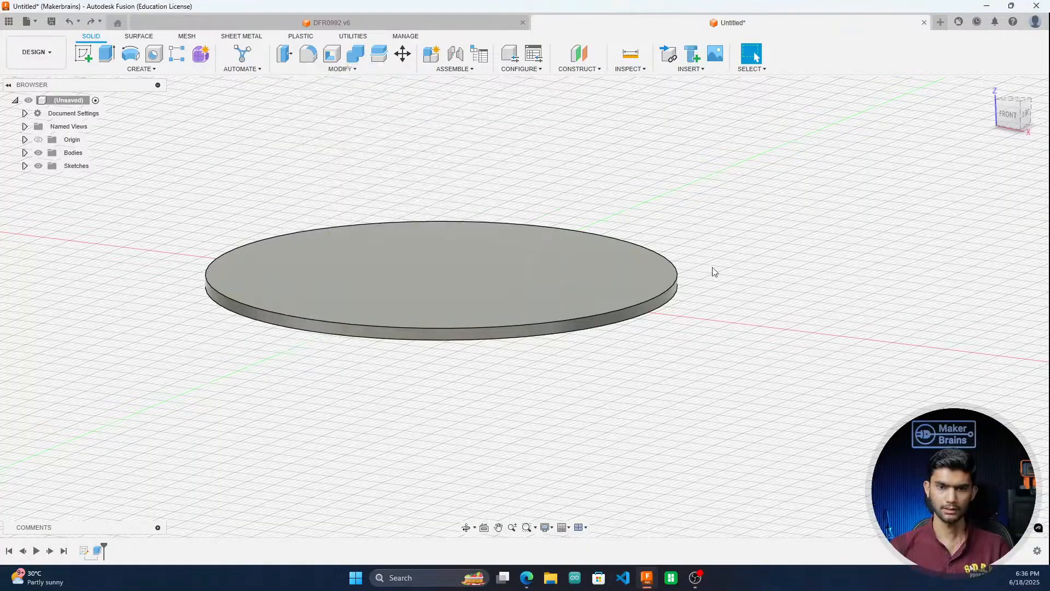
click(678, 278)
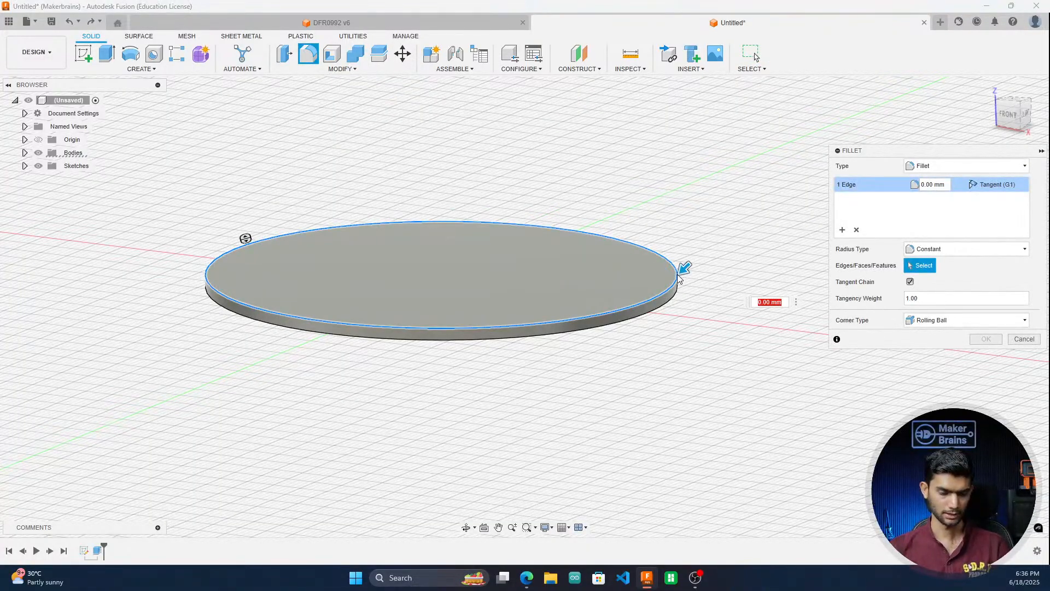
text(1.5)
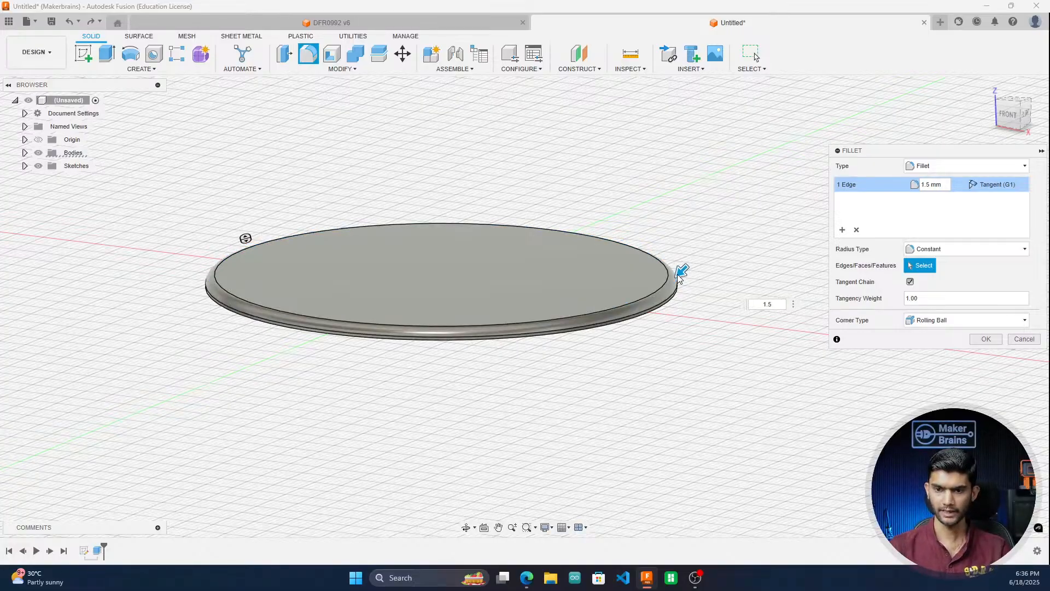
click(985, 338)
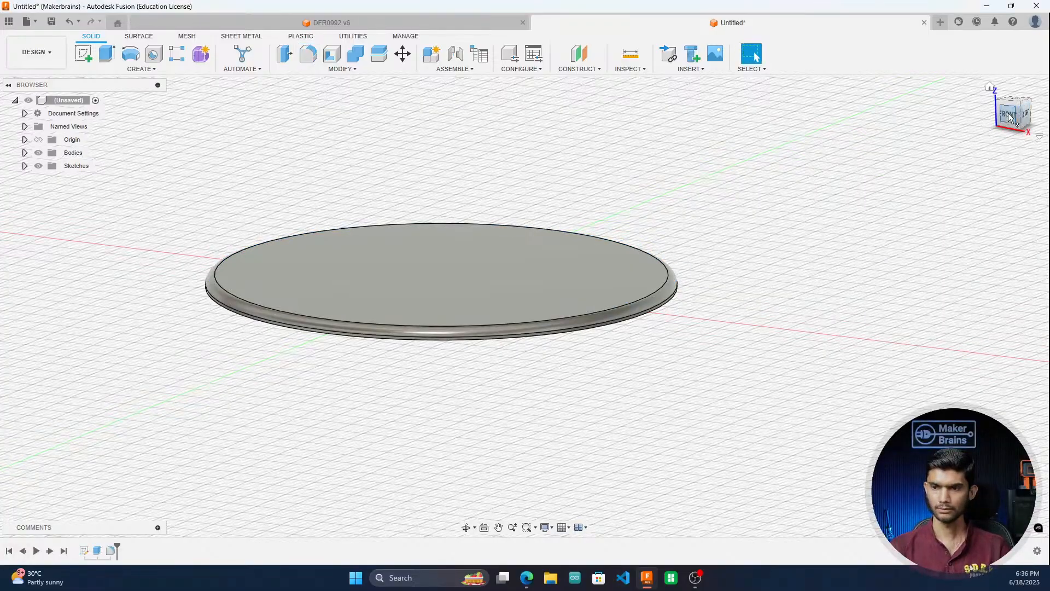
Step: Select the disc's top face and open the Appearance settings for it
shift+middle_drag(514, 328, 518, 298)
scroll(387, 410, down, 2)
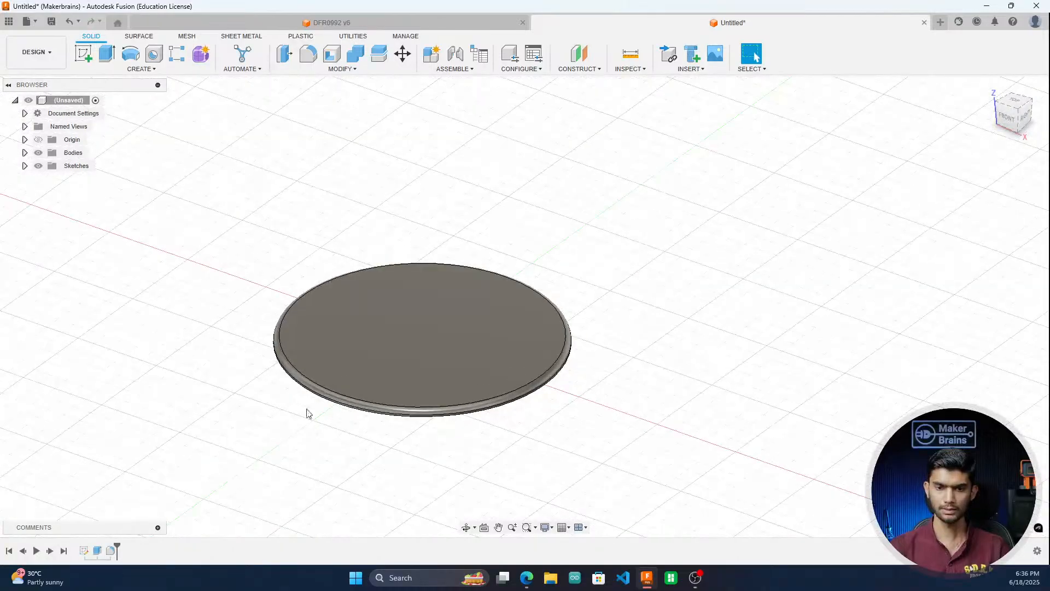
scroll(306, 414, up, 1)
drag(1010, 118, 1011, 148)
mouse_move(405, 350)
shift+middle_down()
mouse_move(410, 257)
mouse_move(418, 299)
shift+middle_up()
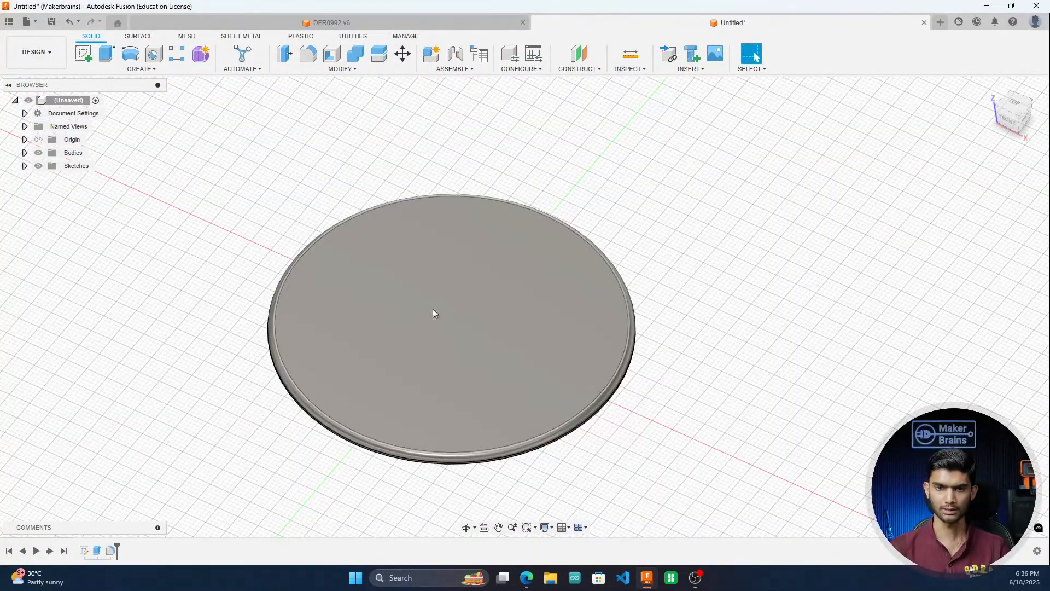
click(425, 311)
right_click(424, 310)
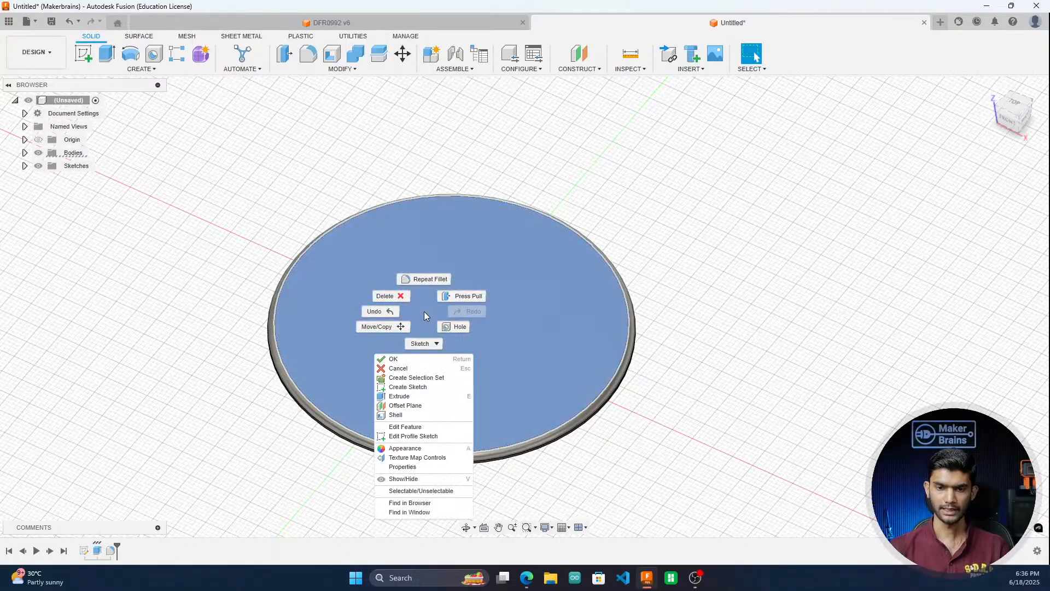
click(414, 448)
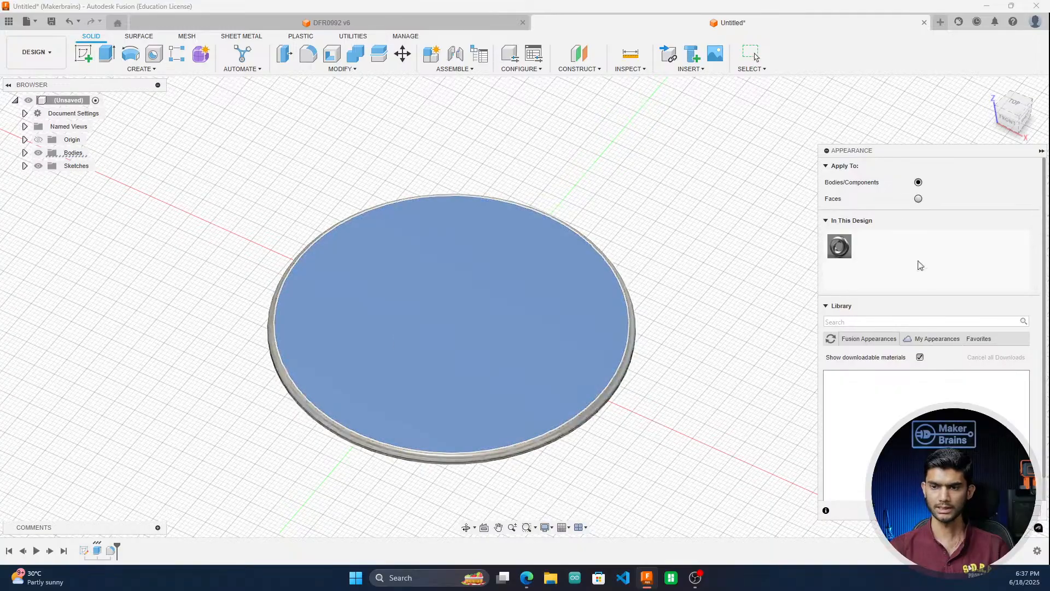
Step: Browse the Fusion Appearances library through the Glass and Metal categories and examine the Aluminum finishes
click(867, 341)
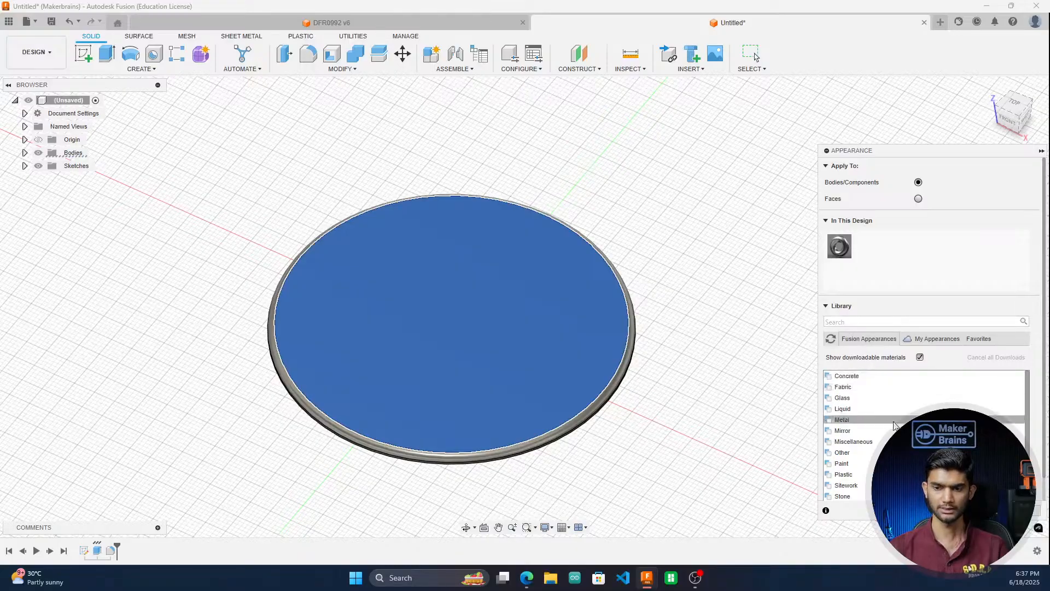
scroll(908, 385, down, 1)
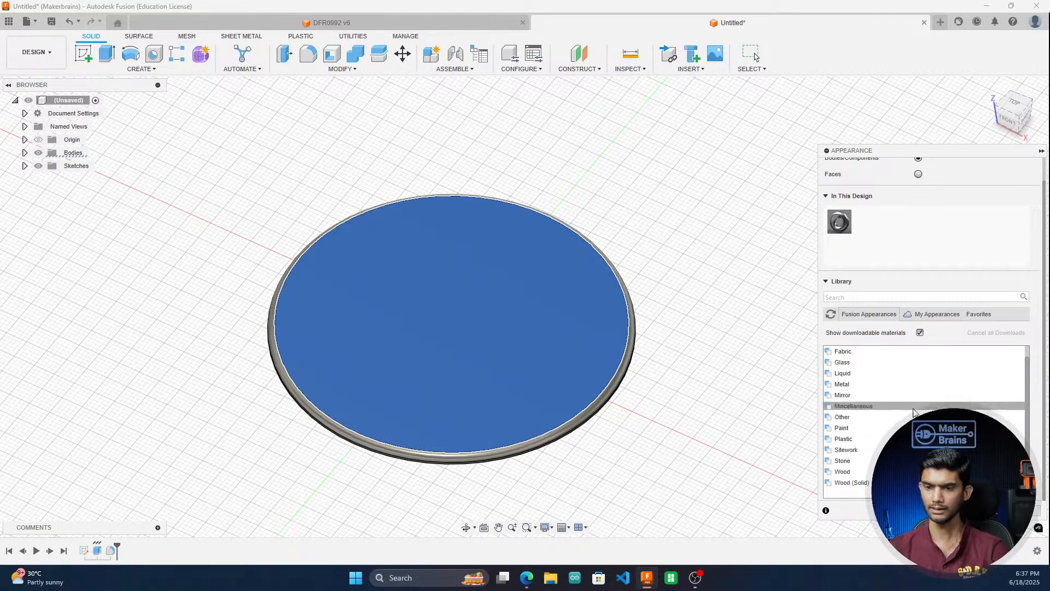
click(879, 363)
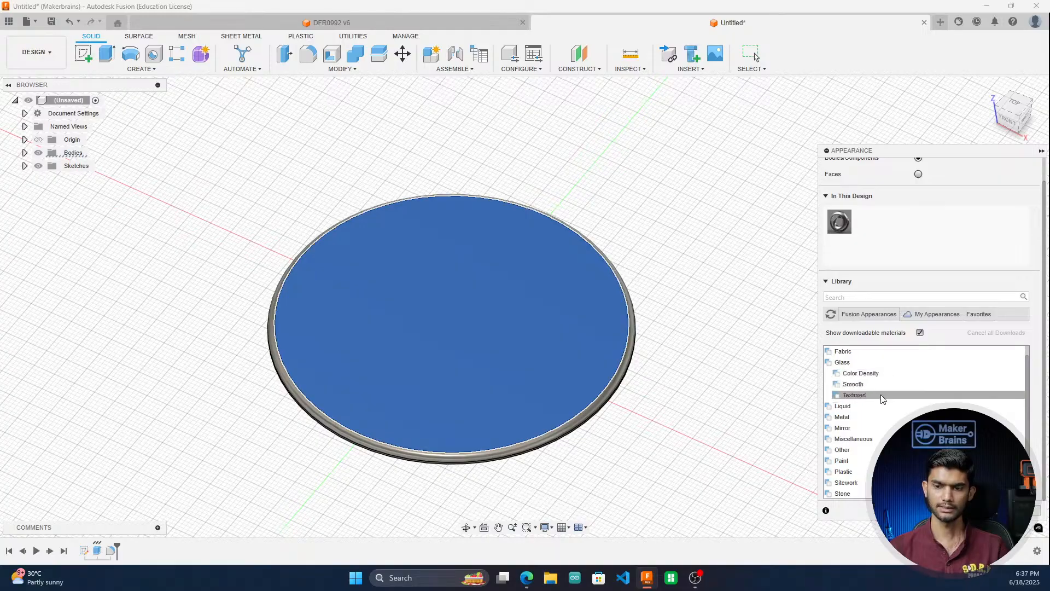
scroll(880, 470, up, 1)
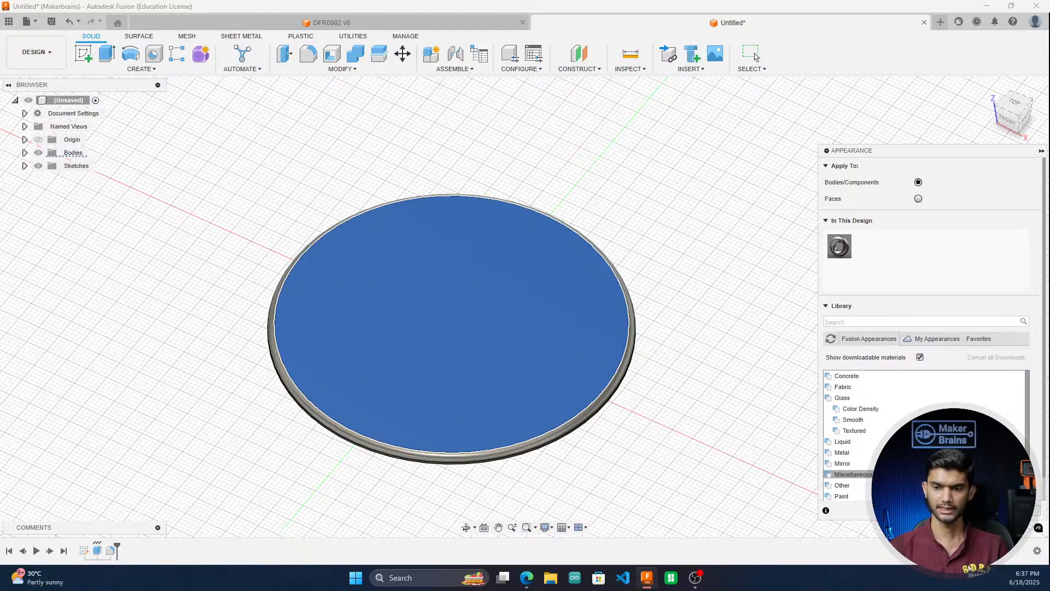
click(883, 387)
click(866, 387)
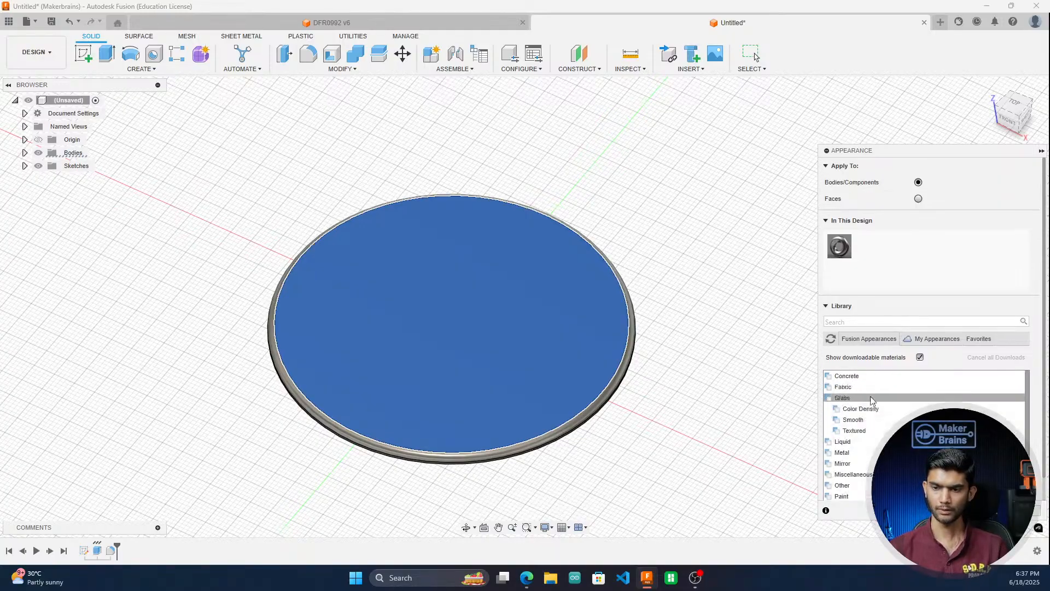
scroll(881, 395, down, 4)
click(881, 384)
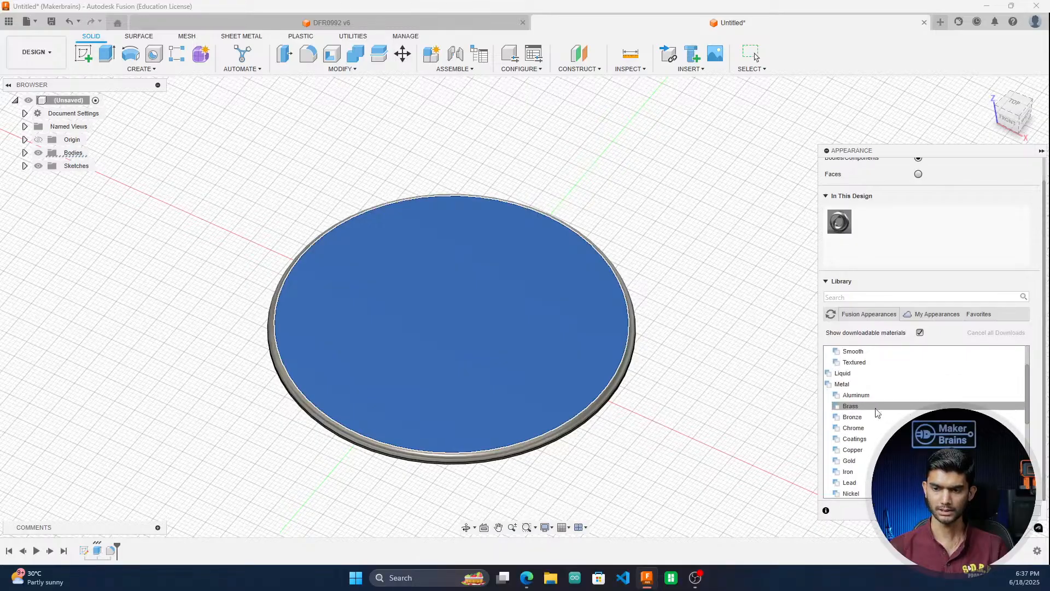
scroll(873, 443, up, 2)
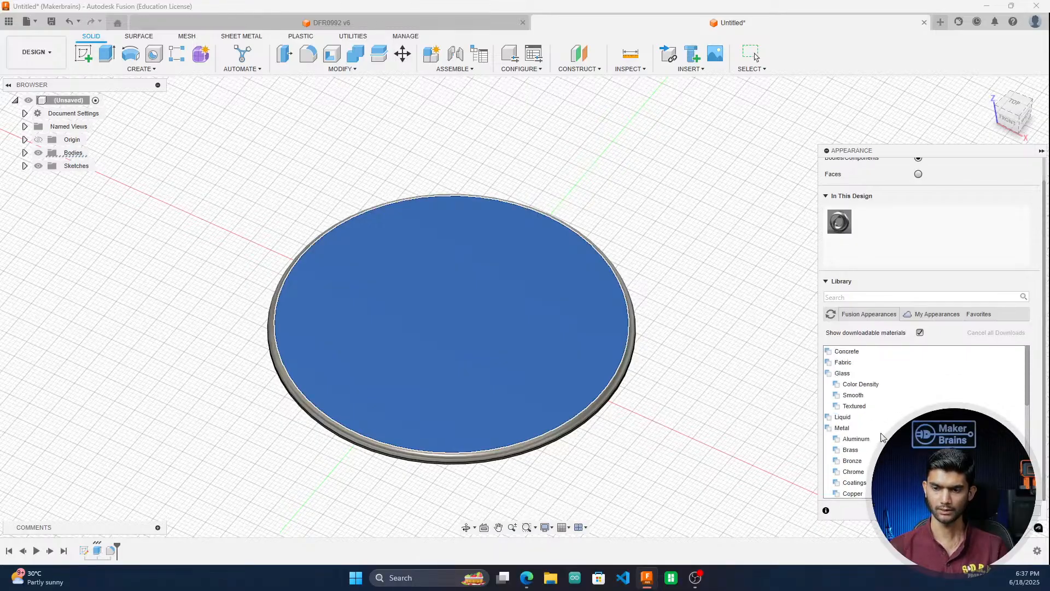
click(870, 442)
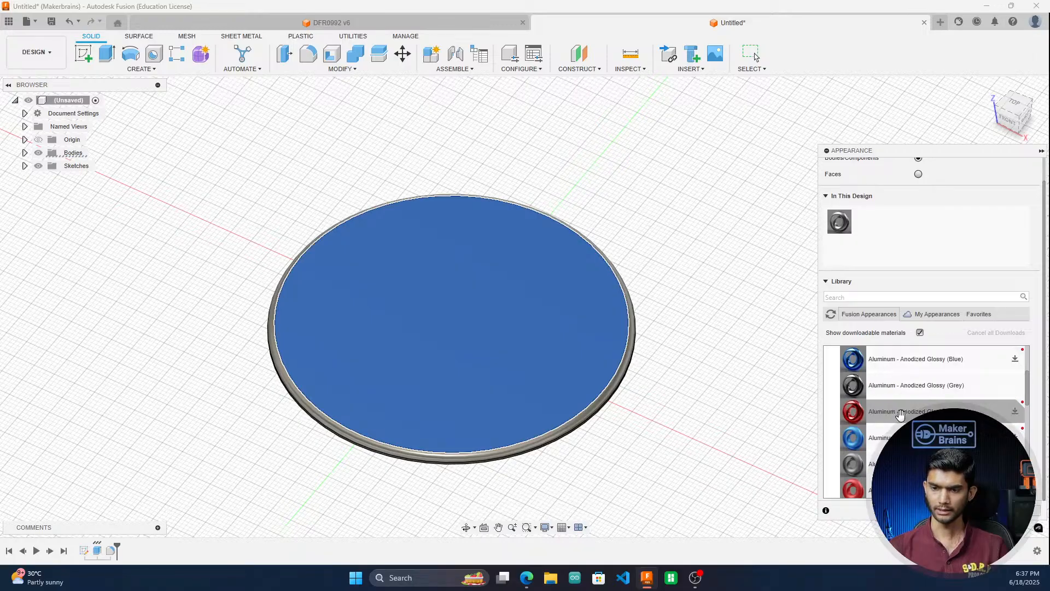
scroll(892, 420, down, 3)
scroll(936, 404, down, 3)
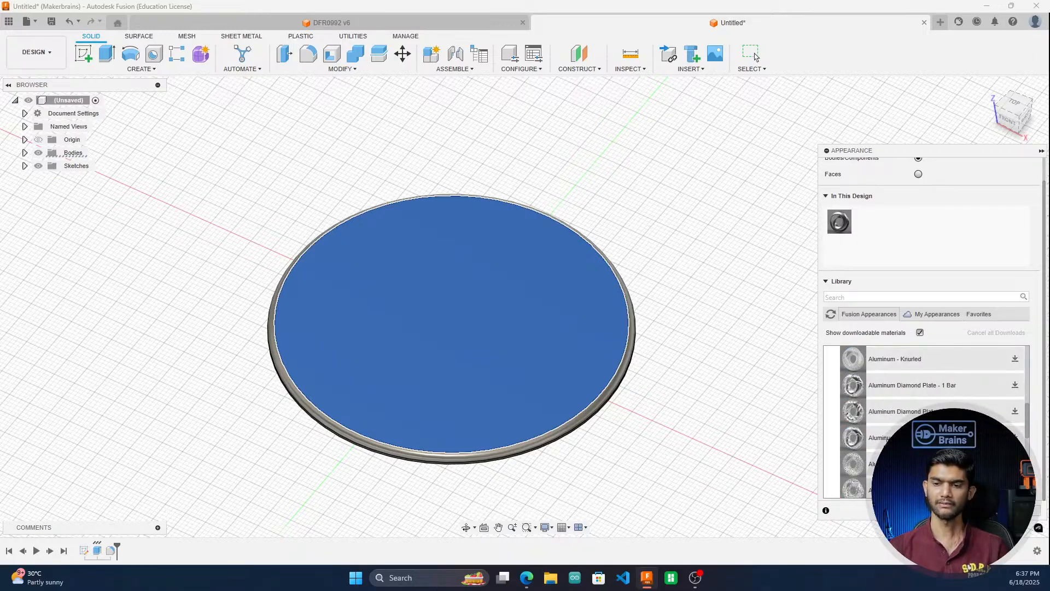
Step: Apply the Glass (Blue) appearance from the smooth glass category to the whole disc body
scroll(912, 415, up, 10)
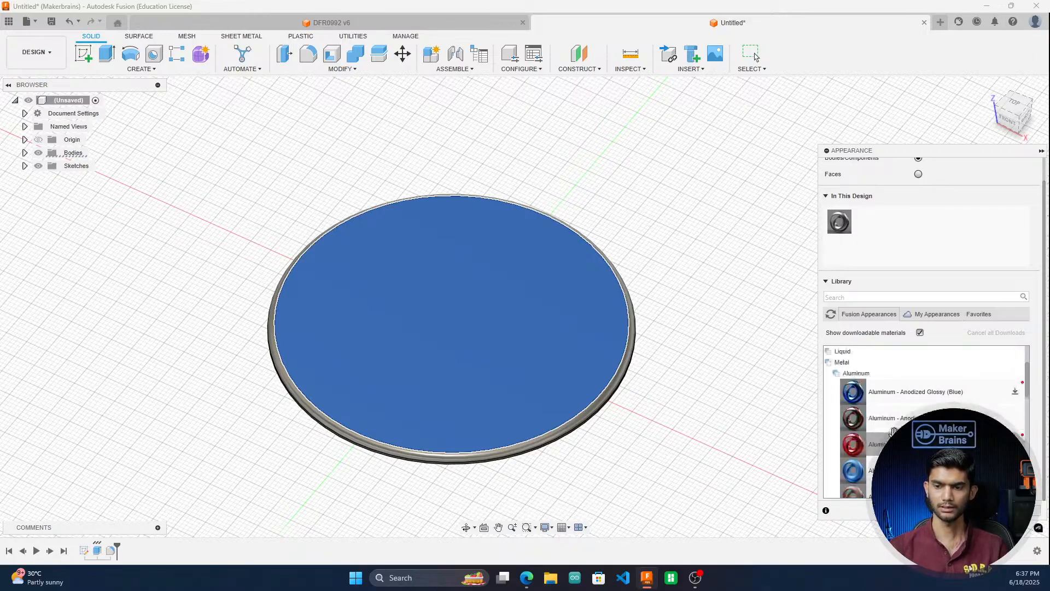
click(879, 430)
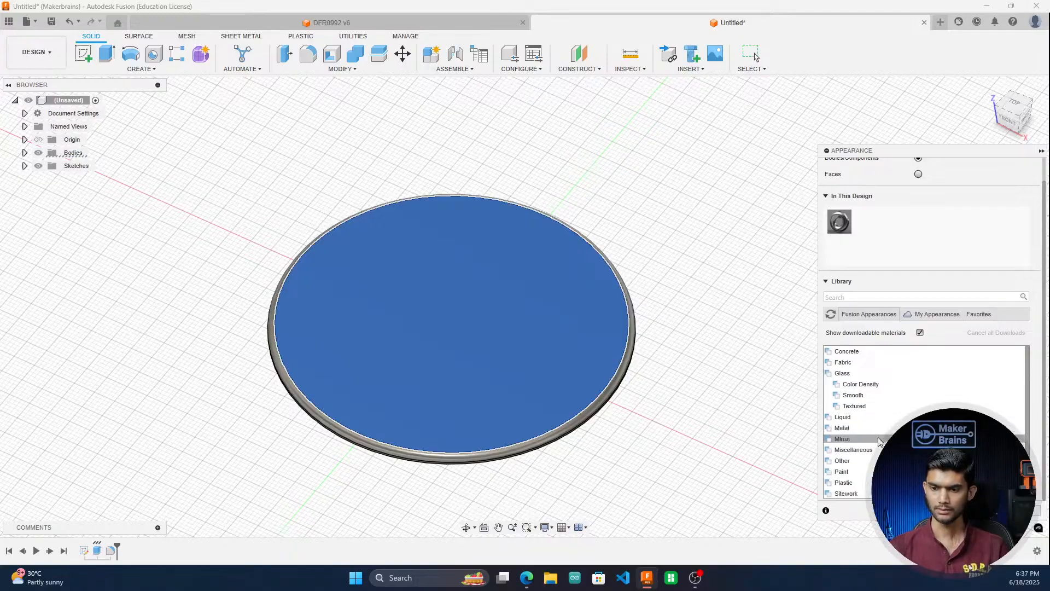
click(883, 396)
scroll(880, 405, down, 1)
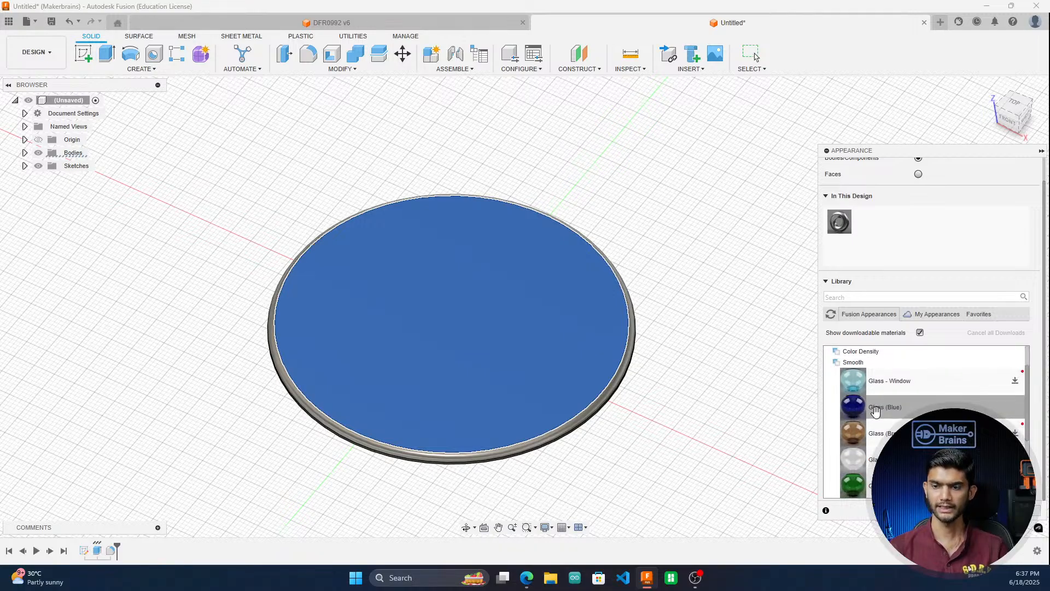
drag(890, 407, 606, 399)
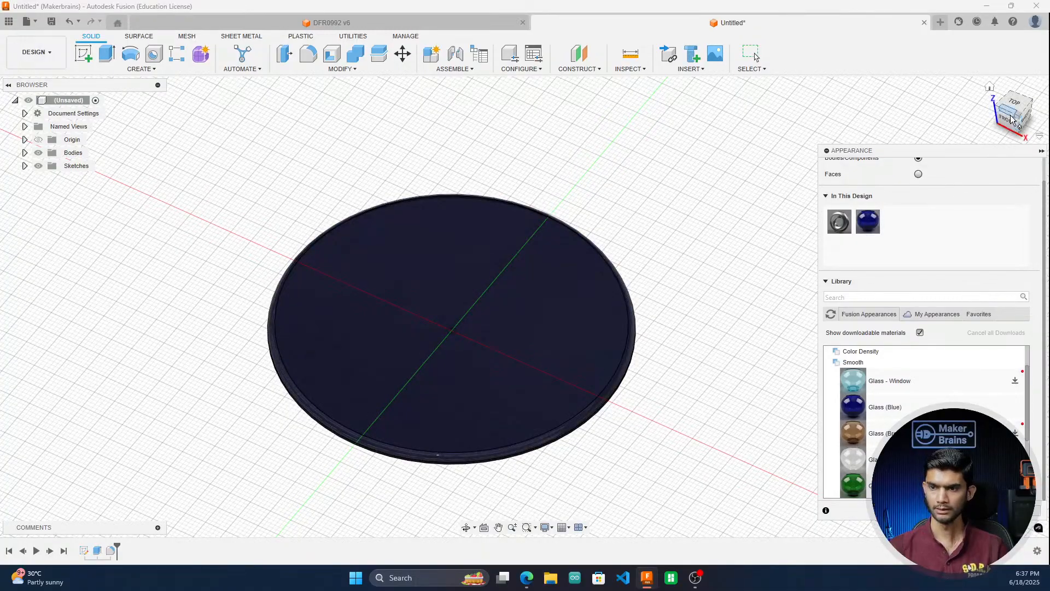
Step: Hide the layout grid around the disc
mouse_move(524, 307)
shift+middle_down()
mouse_move(525, 175)
mouse_move(524, 302)
shift+middle_up()
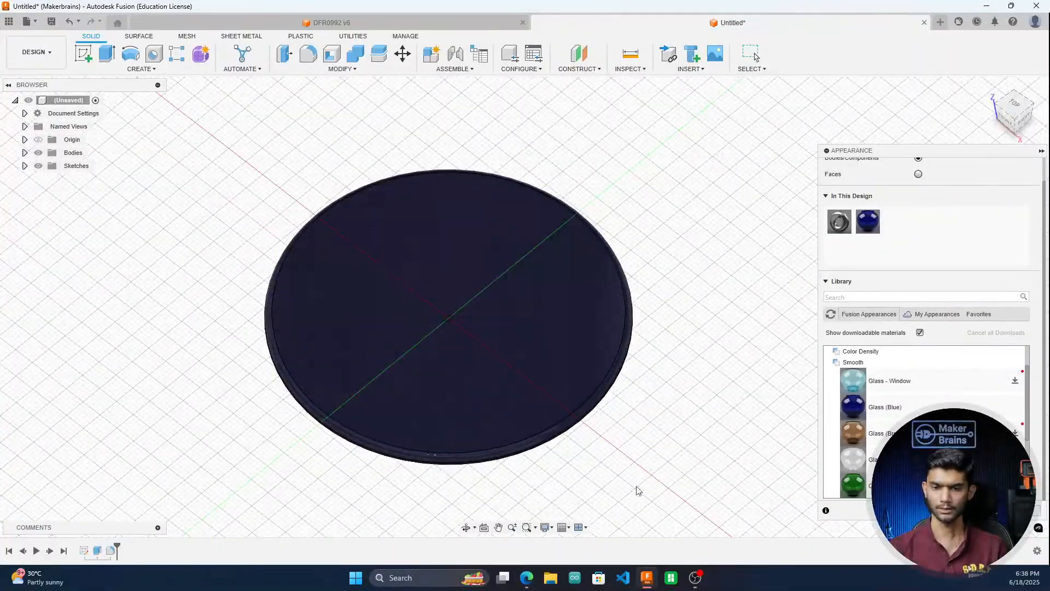
click(564, 527)
click(562, 464)
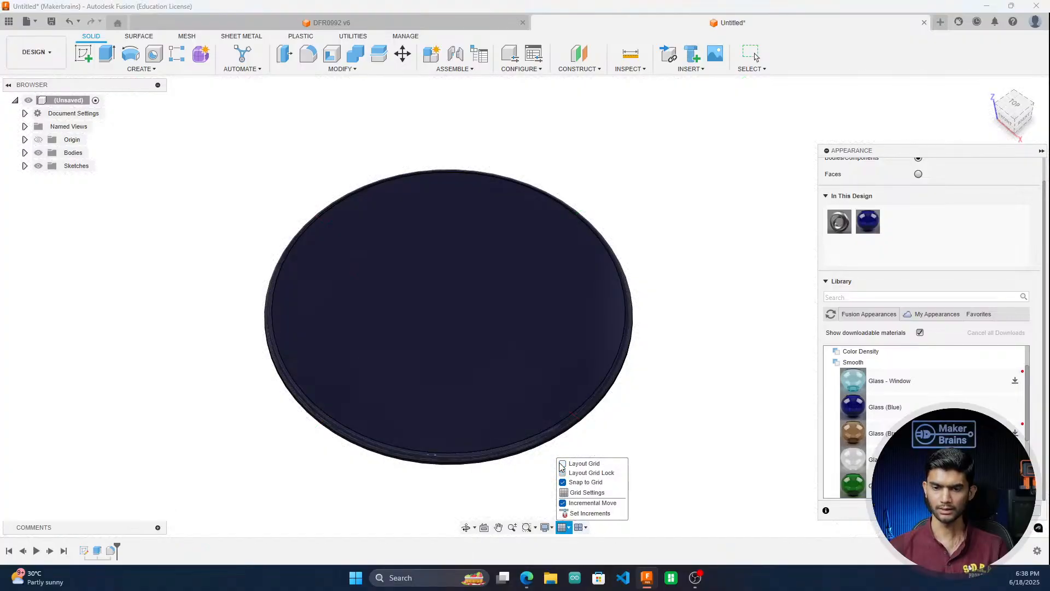
mouse_move(1019, 116)
mouse_down()
mouse_move(1015, 77)
mouse_move(1017, 117)
mouse_up()
scroll(645, 351, down, 3)
scroll(651, 354, up, 2)
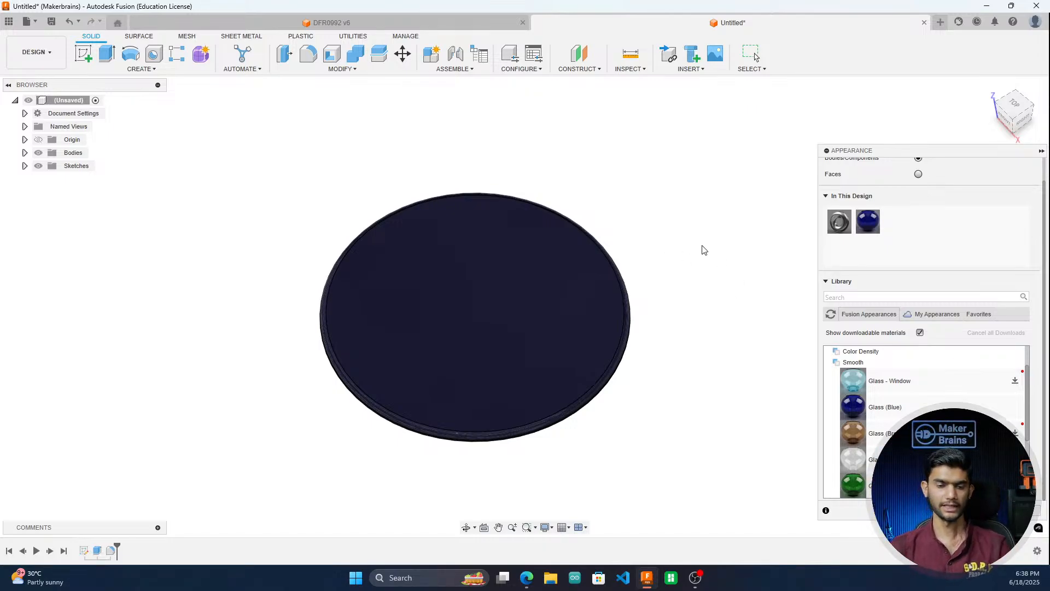
Step: Examine the front face of the board in the DFR0992 v6 document and return to the unsaved disc design
click(376, 22)
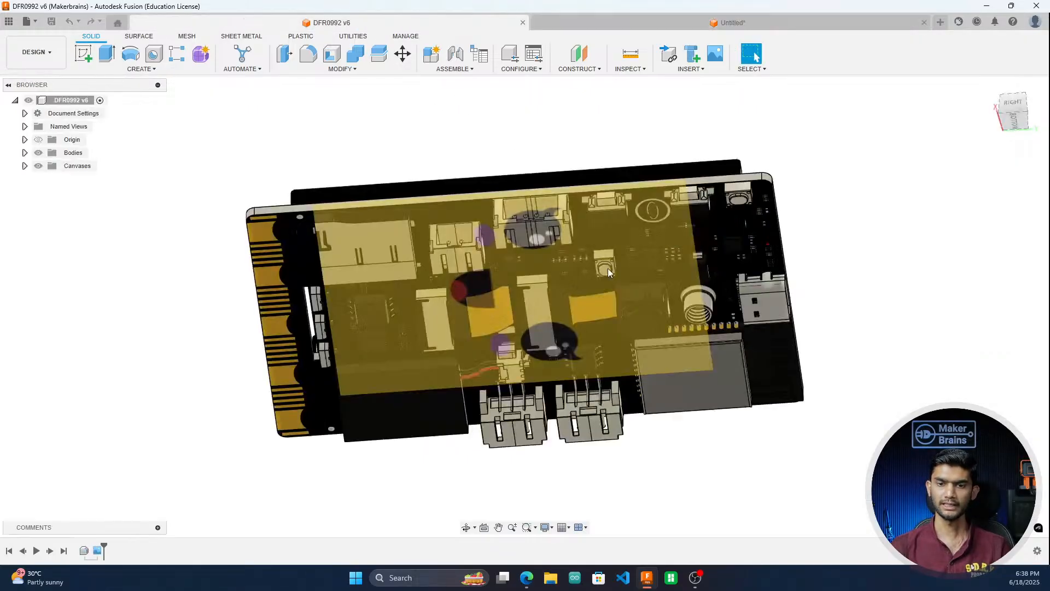
click(990, 87)
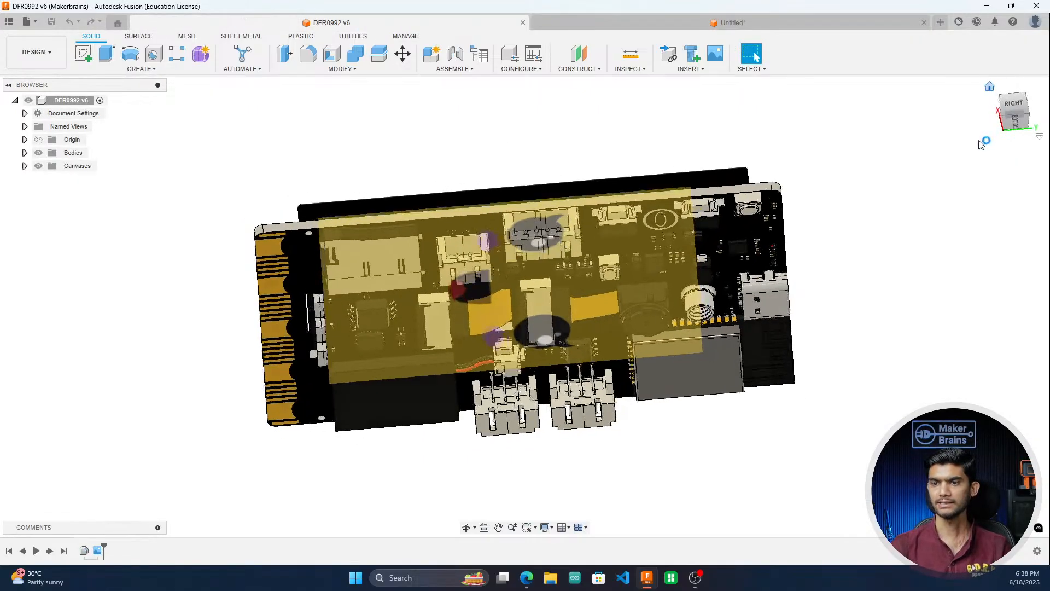
click(1011, 117)
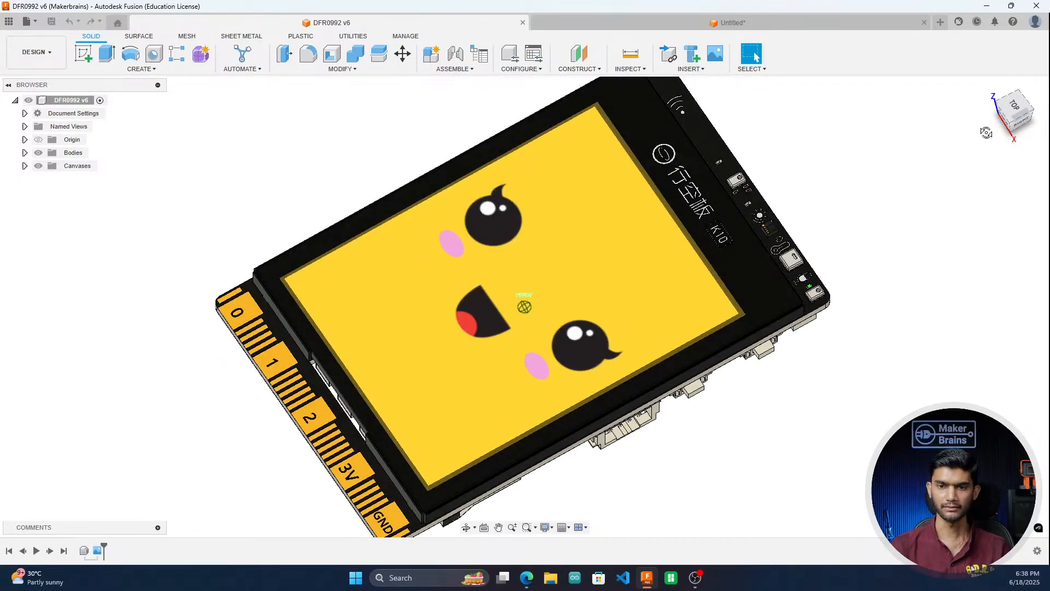
click(700, 22)
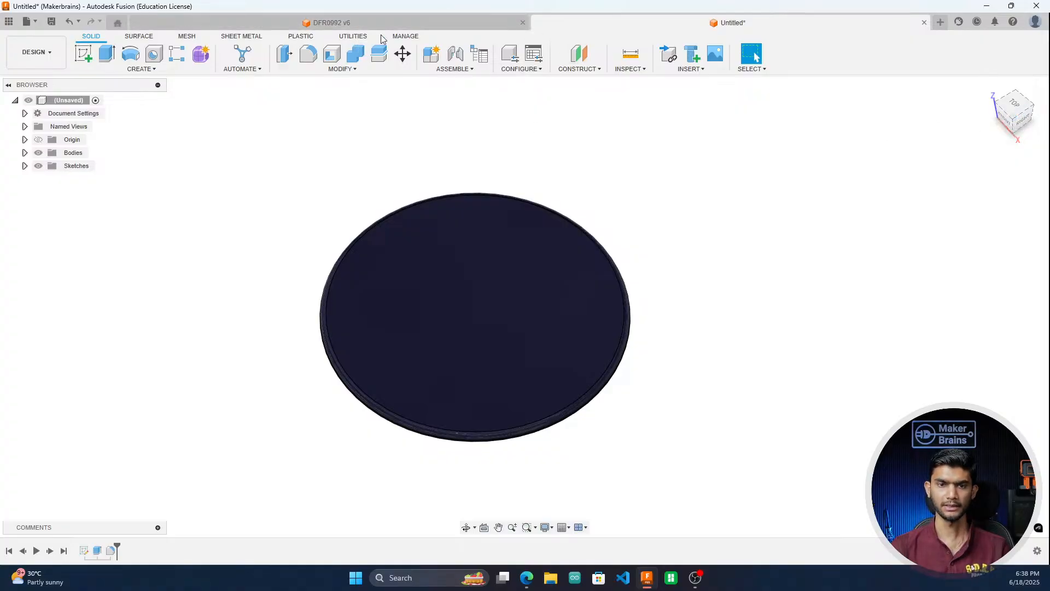
Step: Switch to the Edge browser and check the FireBeetle 2 ESP32-E product page and its dimension drawing on the DFRobot wiki
mouse_move(526, 578)
click(465, 519)
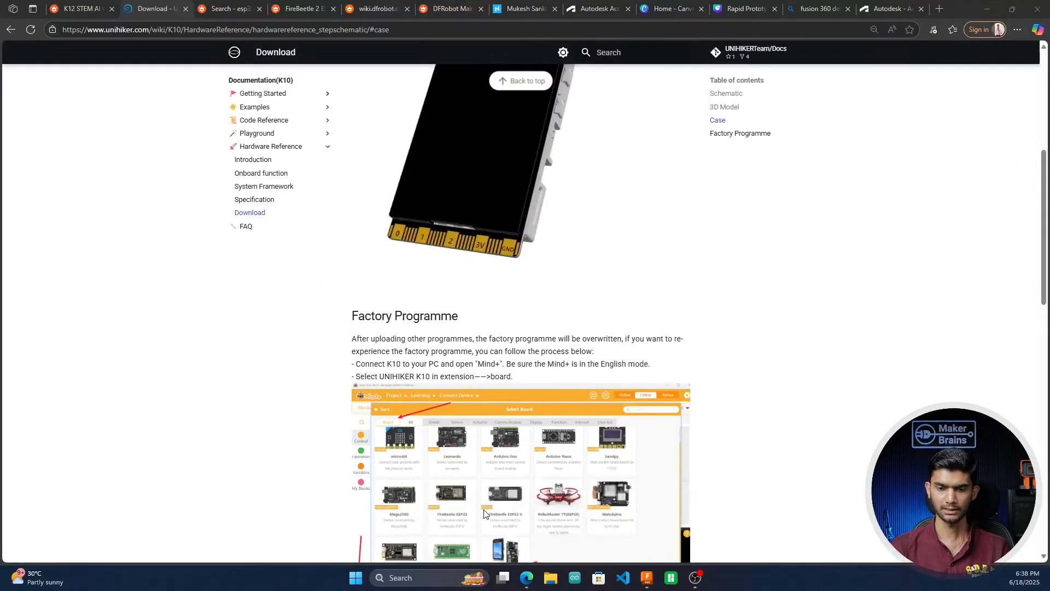
click(230, 8)
click(295, 9)
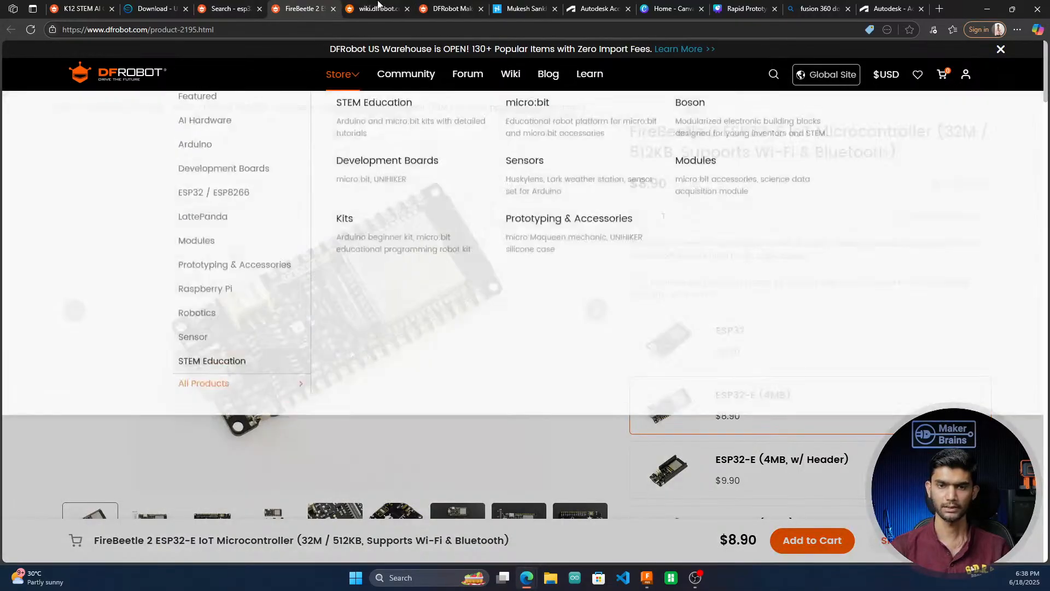
click(378, 9)
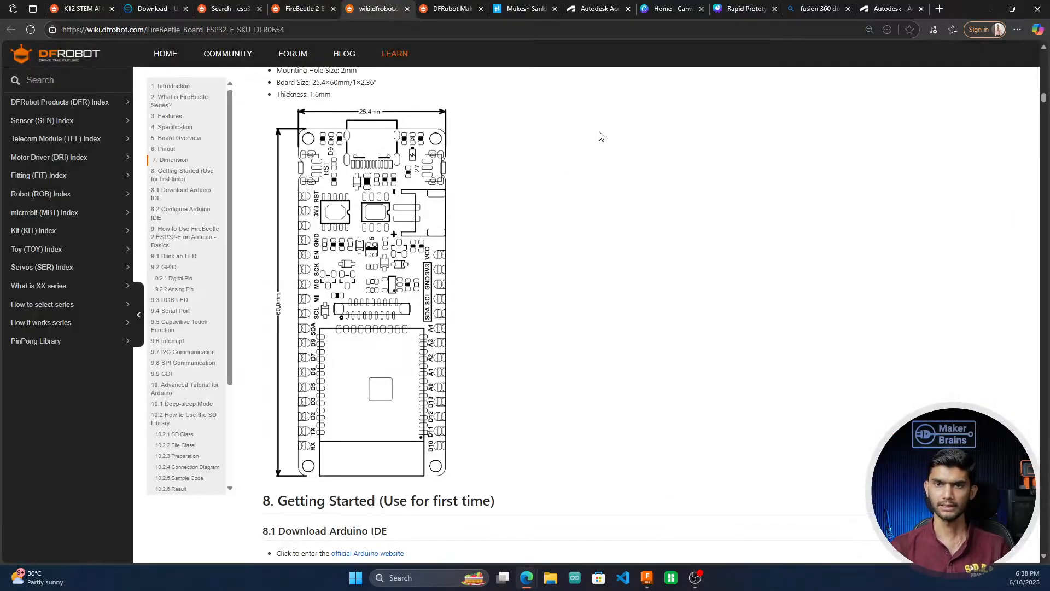
click(985, 9)
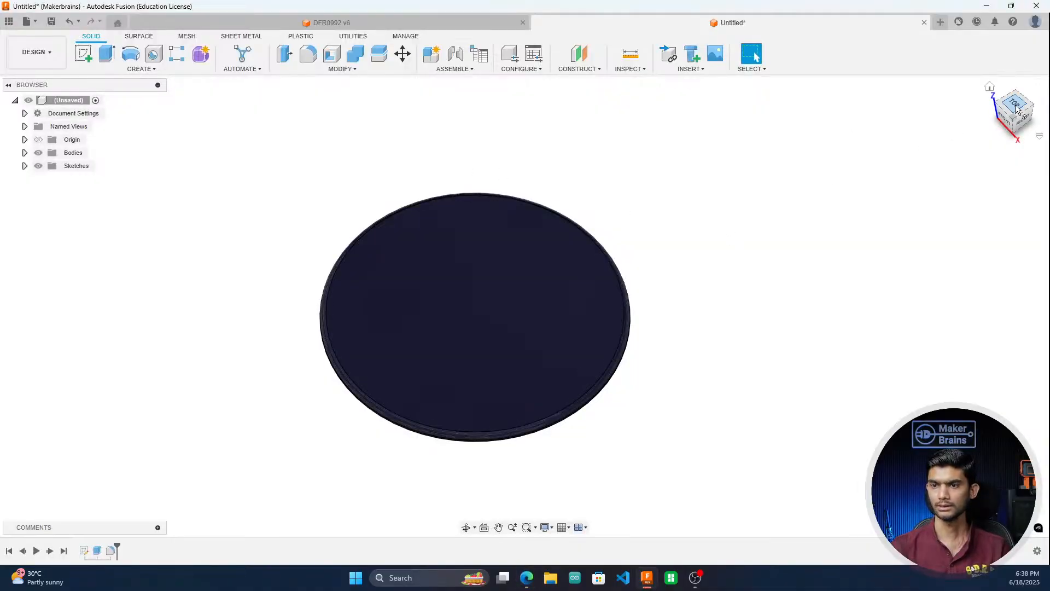
Step: Inspect the disc from the side and view the DFR0992 v6 board upright from the top
mouse_move(1016, 110)
mouse_down()
mouse_move(1019, 130)
mouse_move(1011, 102)
mouse_up()
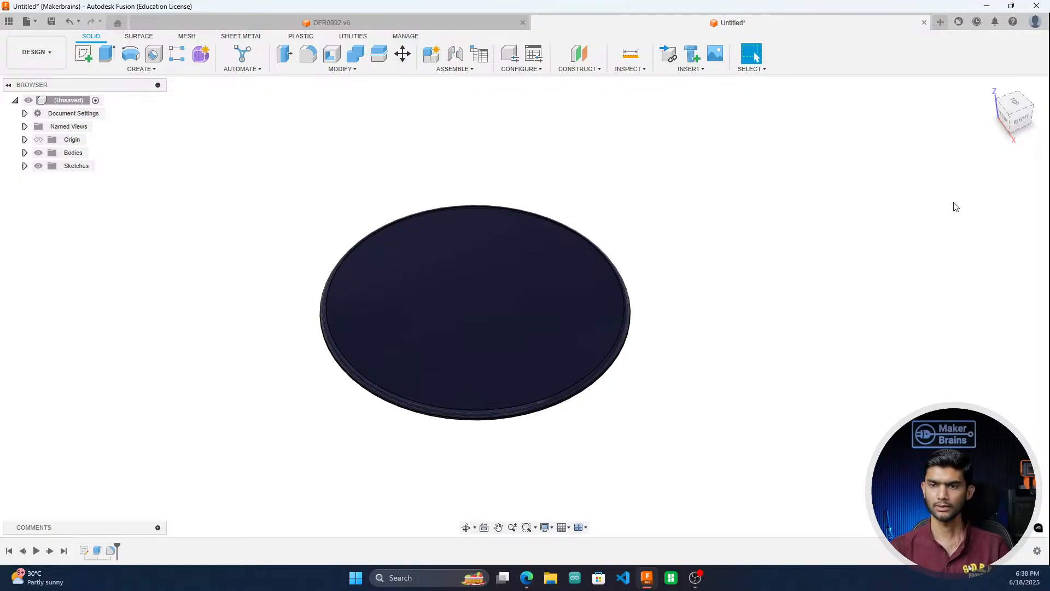
mouse_move(1021, 121)
mouse_down()
mouse_move(1006, 110)
mouse_move(1008, 88)
mouse_move(1010, 105)
mouse_up()
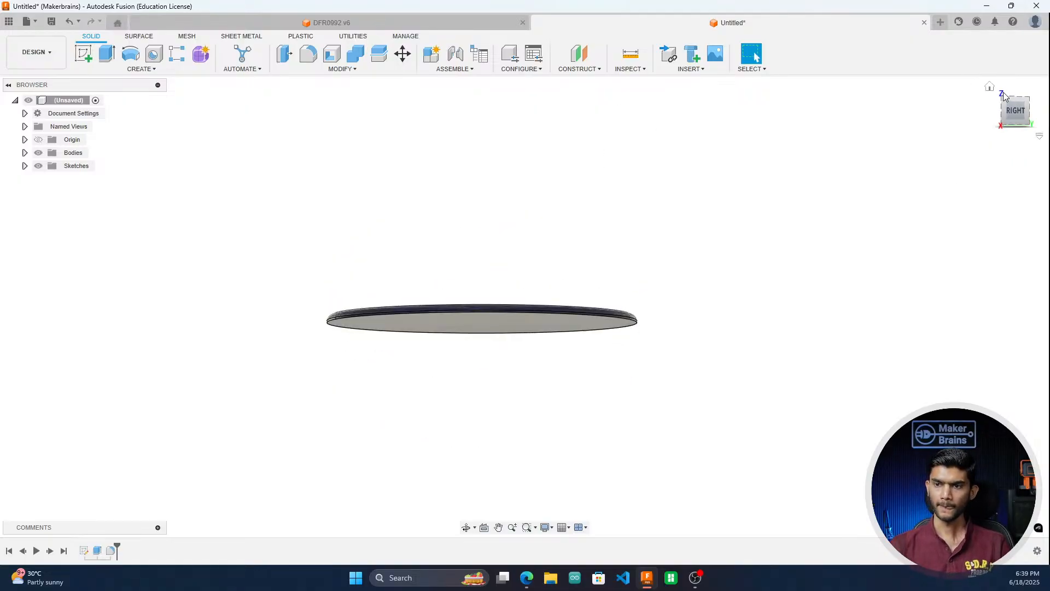
click(432, 25)
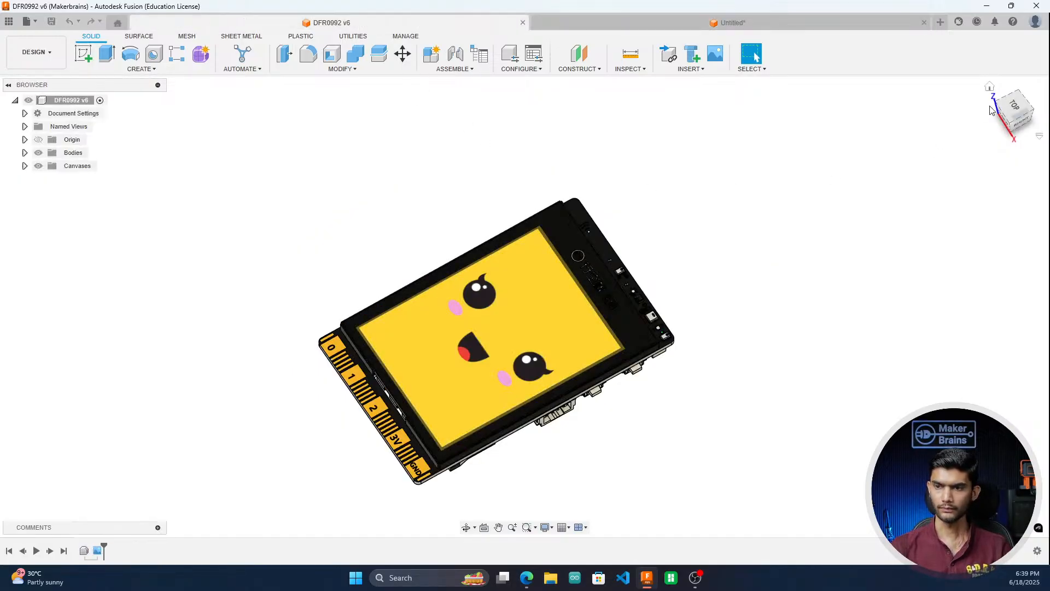
click(1019, 111)
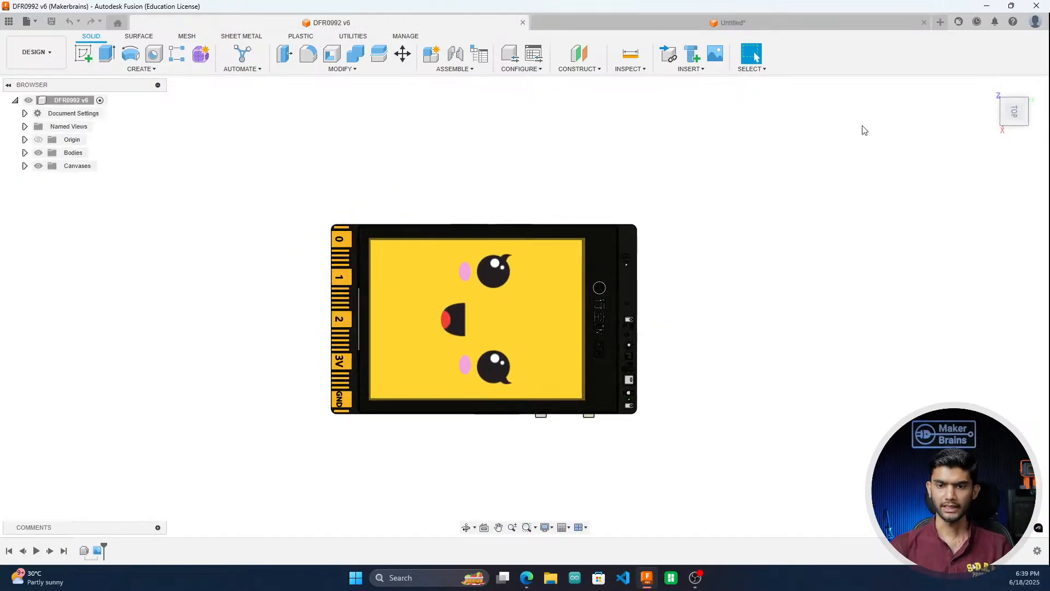
click(1027, 85)
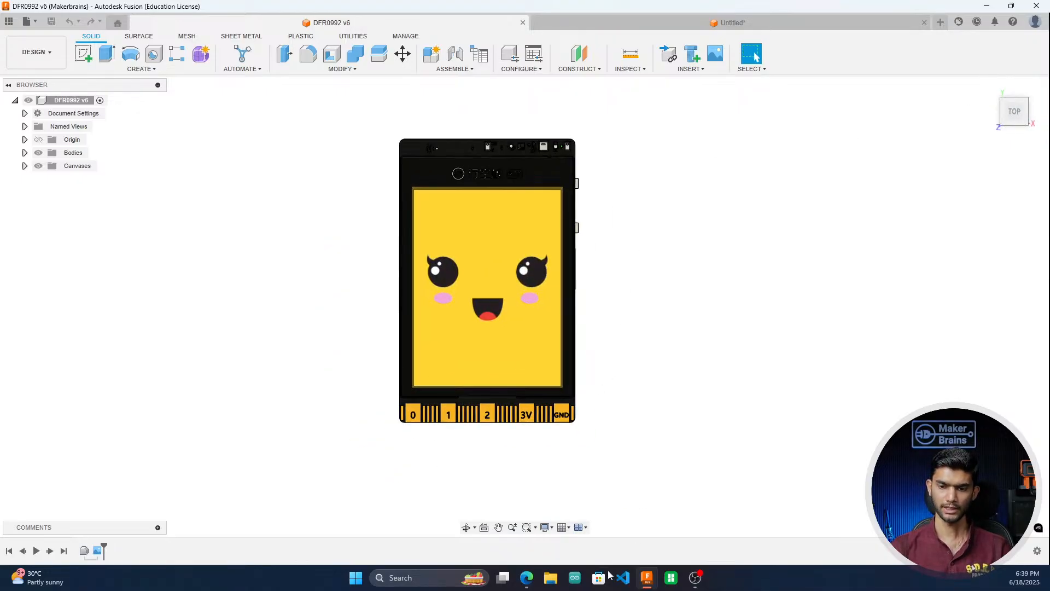
Step: Switch to the Edge browser and open the UNIHIKER K10 free trial contest from the DFRobot community home page
mouse_move(528, 586)
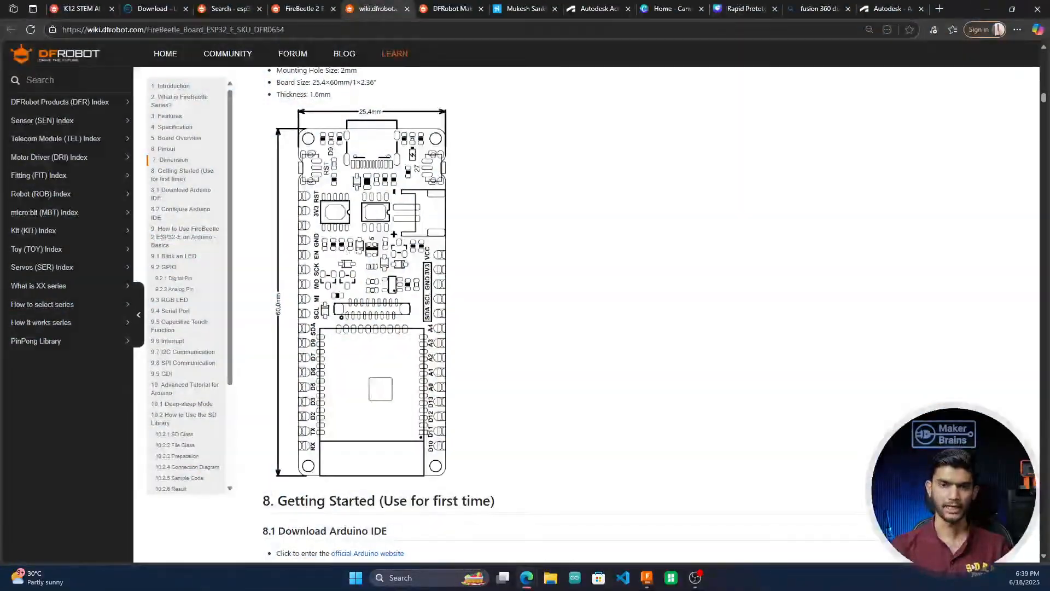
click(471, 526)
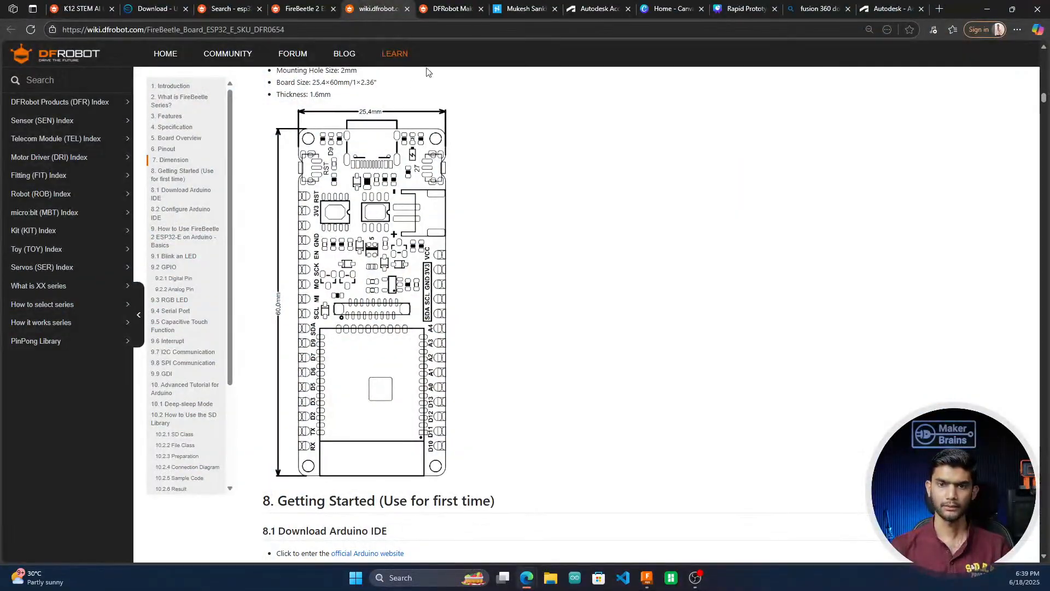
click(440, 9)
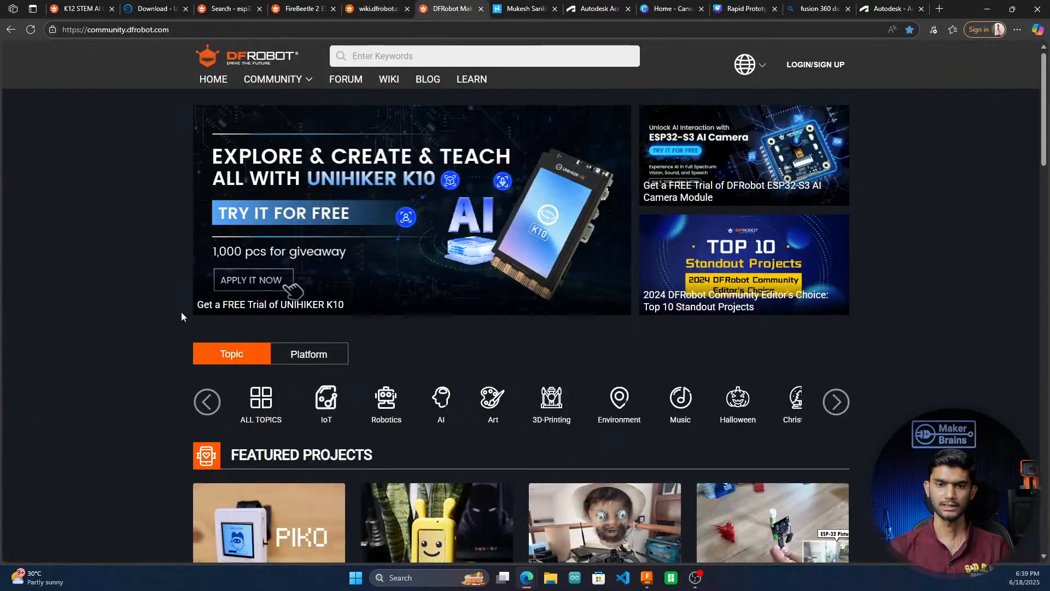
click(326, 213)
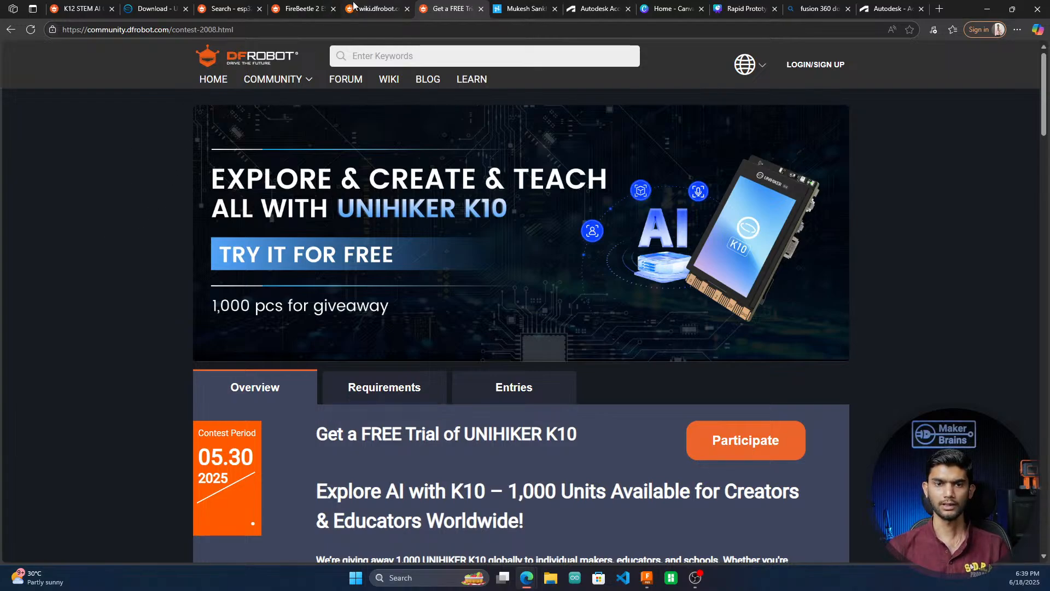
Step: Browse the UNIHIKER K10 product page and the ESP32 search results in the DFRobot store
click(153, 9)
click(216, 8)
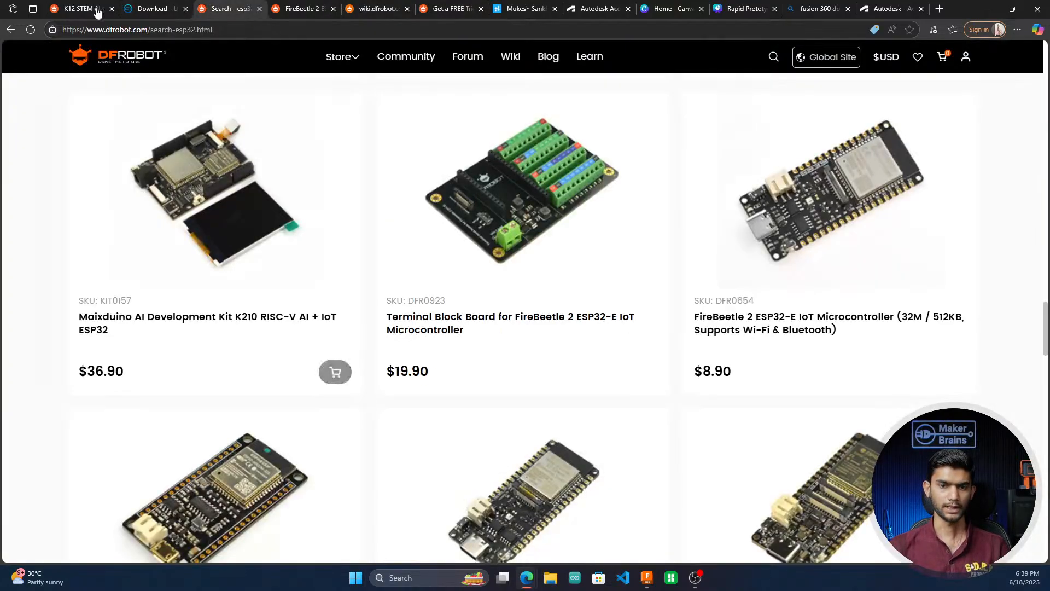
click(79, 8)
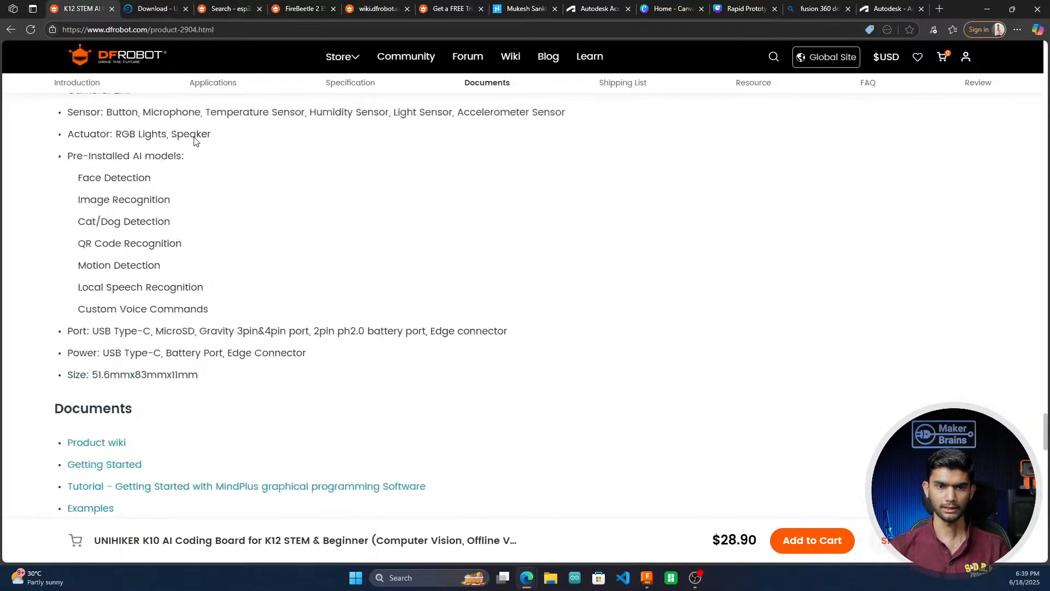
click(224, 8)
scroll(327, 311, up, 5)
scroll(326, 310, up, 15)
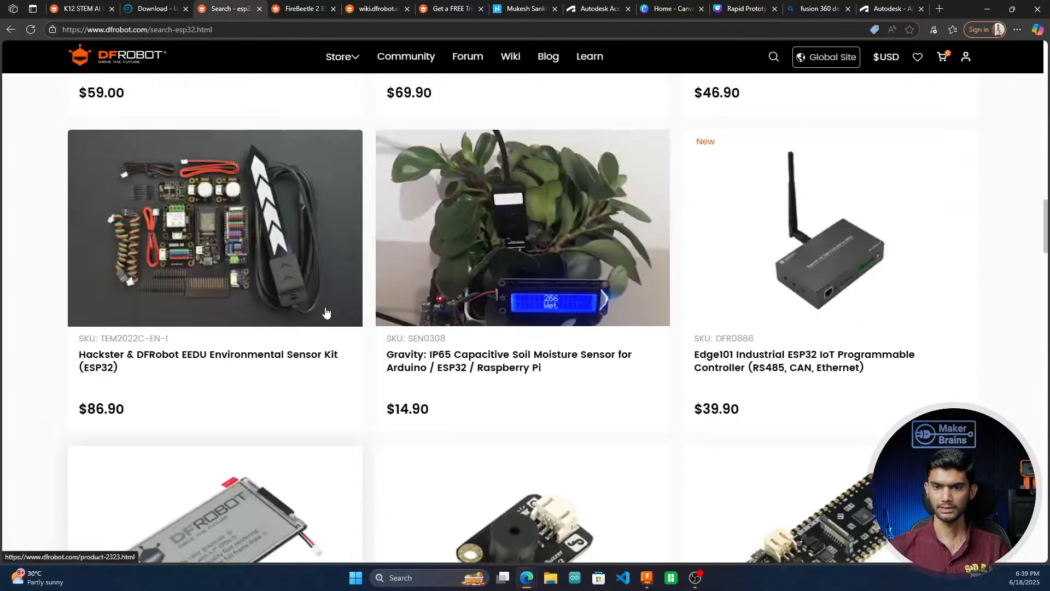
scroll(328, 310, up, 10)
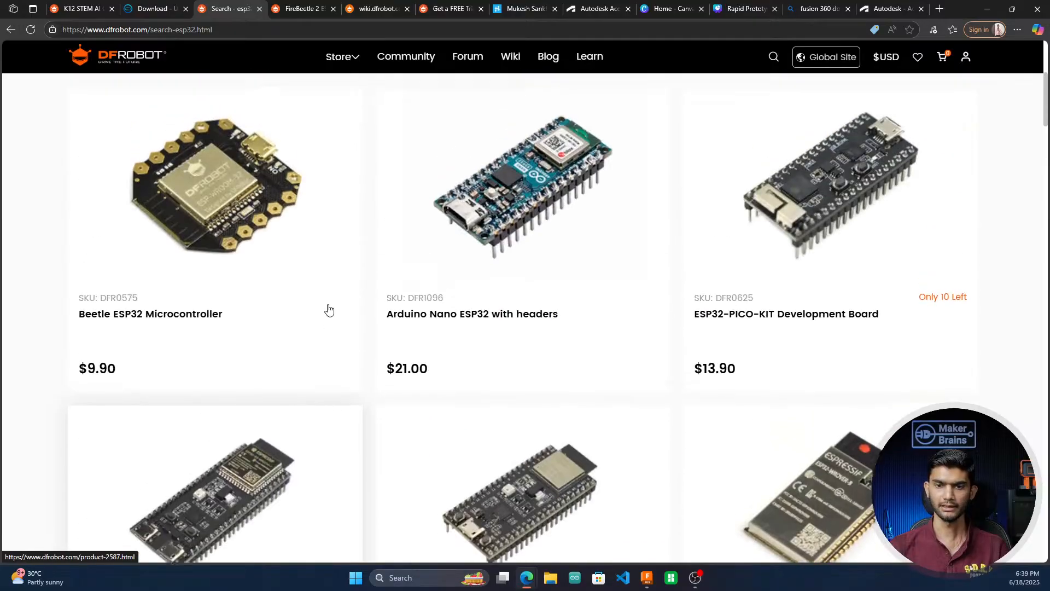
scroll(328, 310, down, 6)
scroll(328, 310, down, 10)
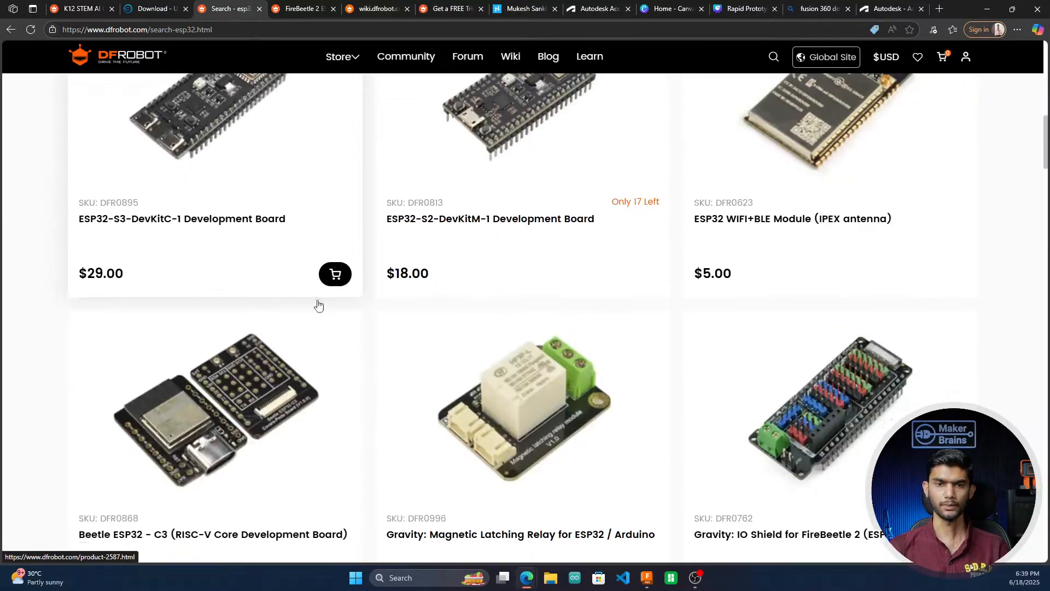
Step: Read the UNIHIKER K10 free trial contest's overview and its participation rules for schools and teachers
click(442, 4)
scroll(702, 311, down, 3)
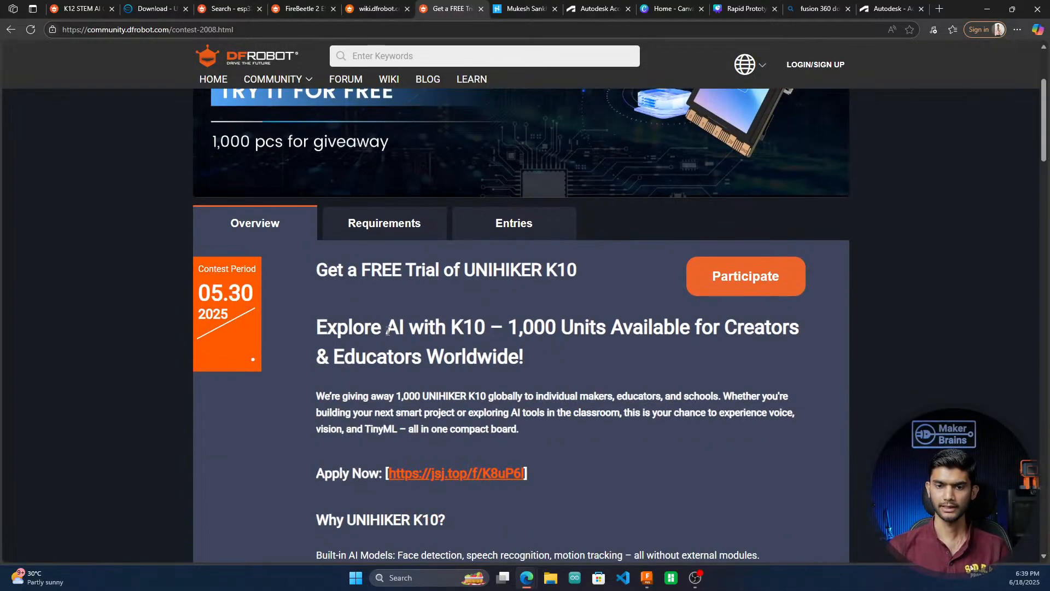
scroll(557, 332, up, 3)
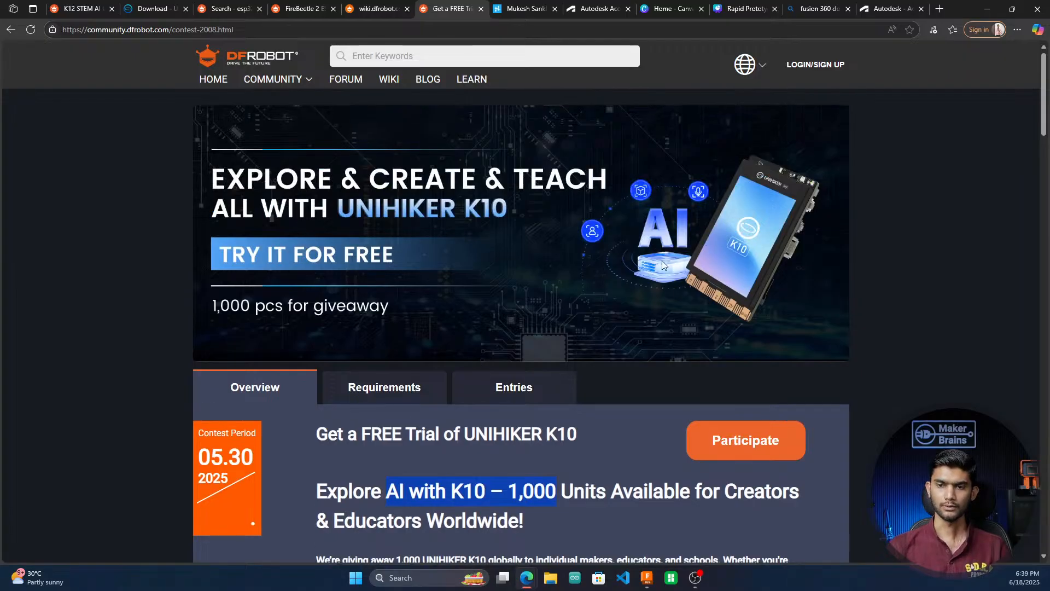
scroll(289, 353, down, 15)
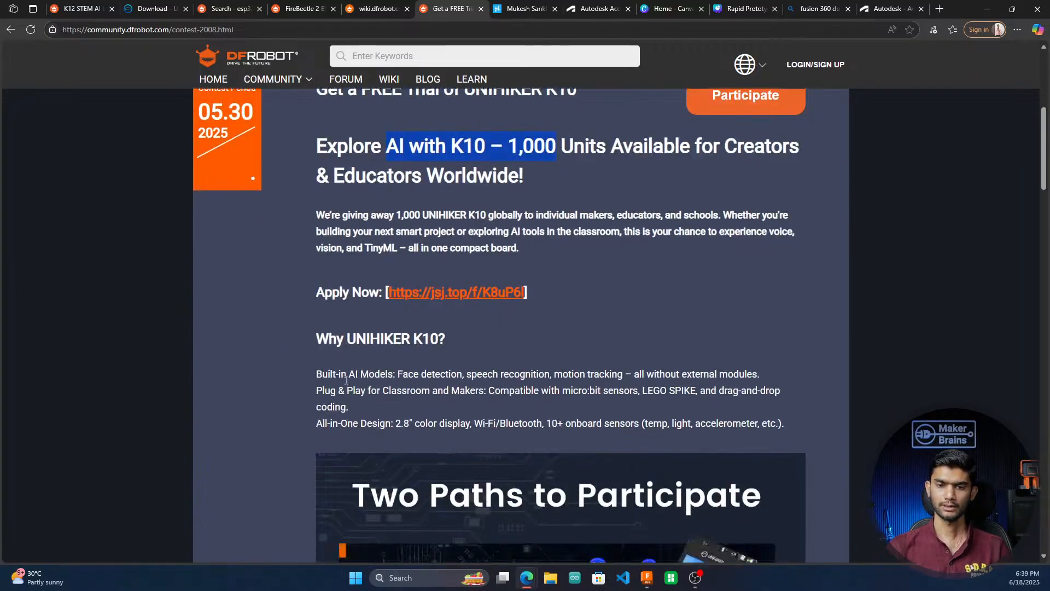
scroll(549, 399, down, 6)
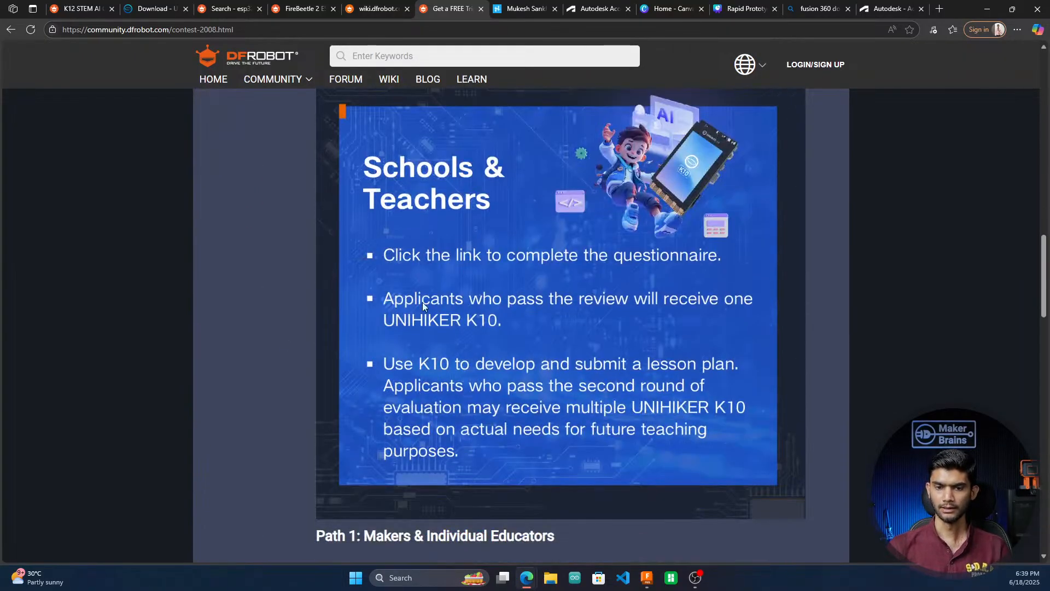
scroll(438, 394, up, 2)
scroll(454, 383, down, 2)
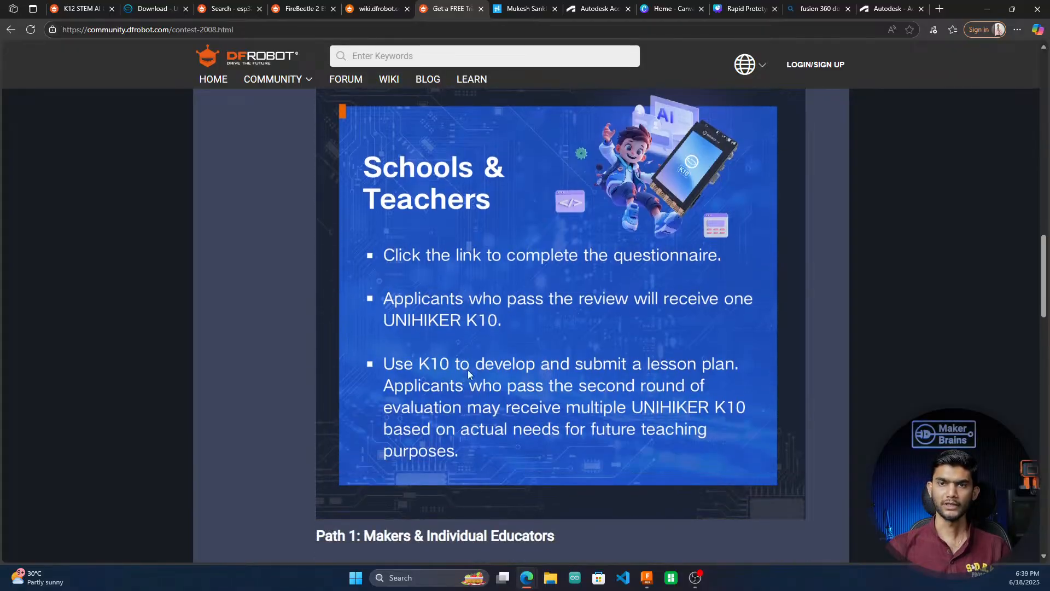
scroll(458, 373, up, 20)
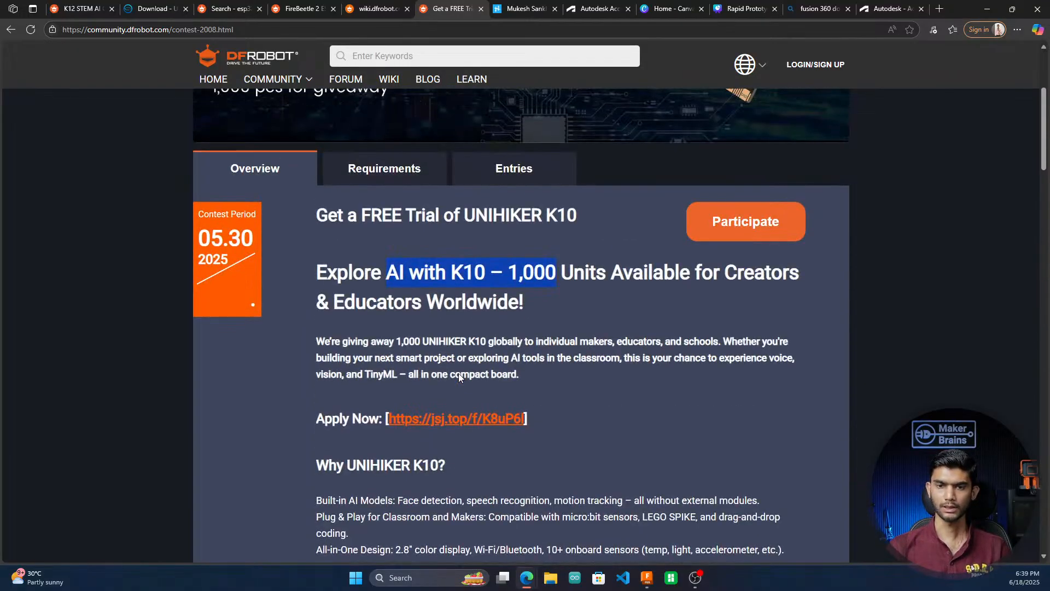
Step: Return to the UNIHIKER K10 product page and compare the K10 and M10 boards in the UNIHIKER Selection Guide
scroll(605, 250, down, 5)
scroll(405, 370, up, 4)
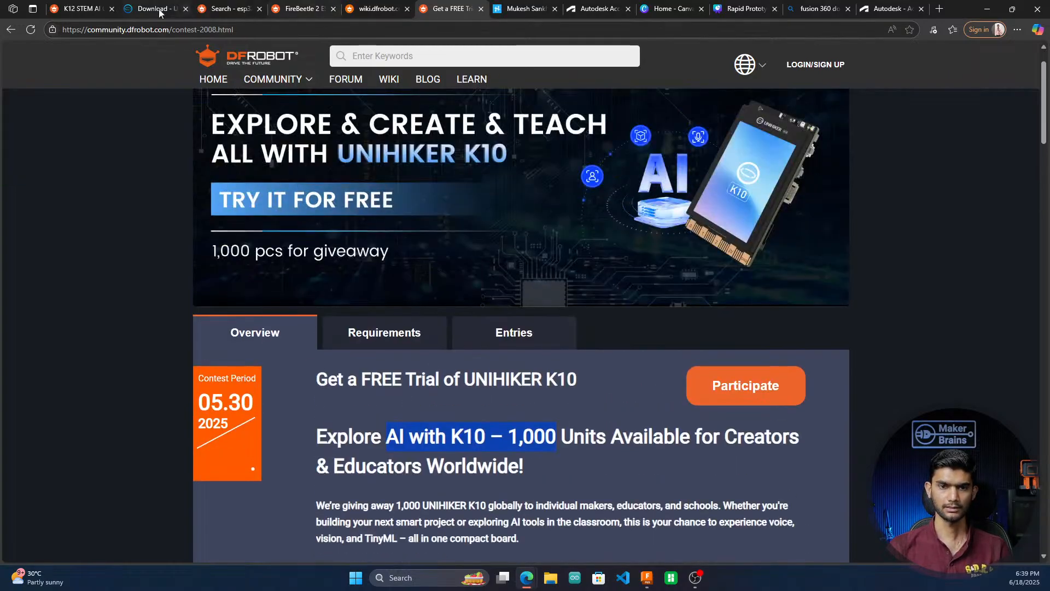
click(77, 9)
scroll(257, 361, down, 2)
scroll(258, 361, up, 15)
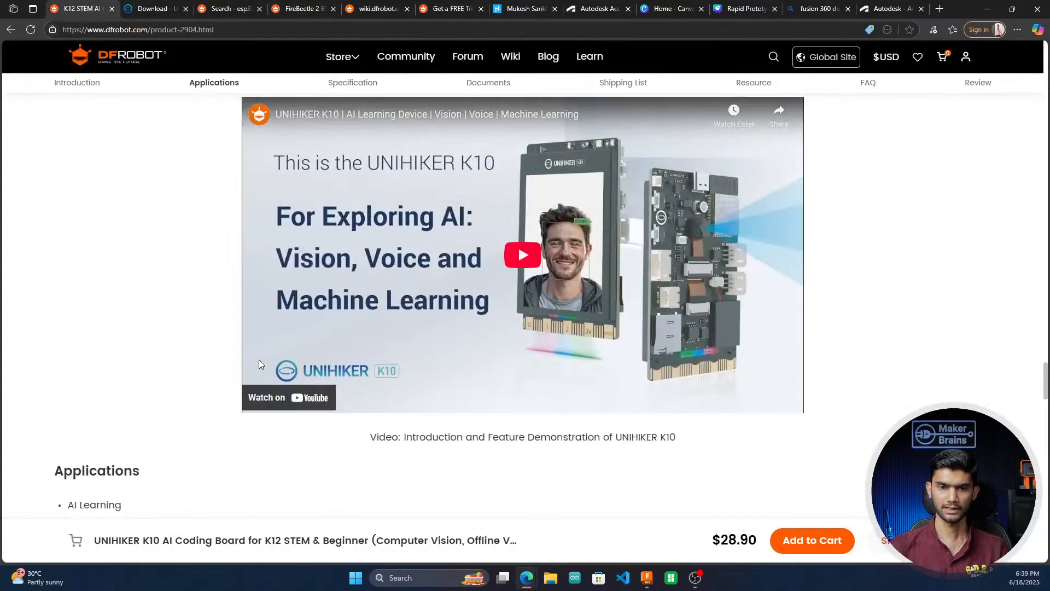
scroll(259, 364, up, 12)
scroll(260, 364, down, 7)
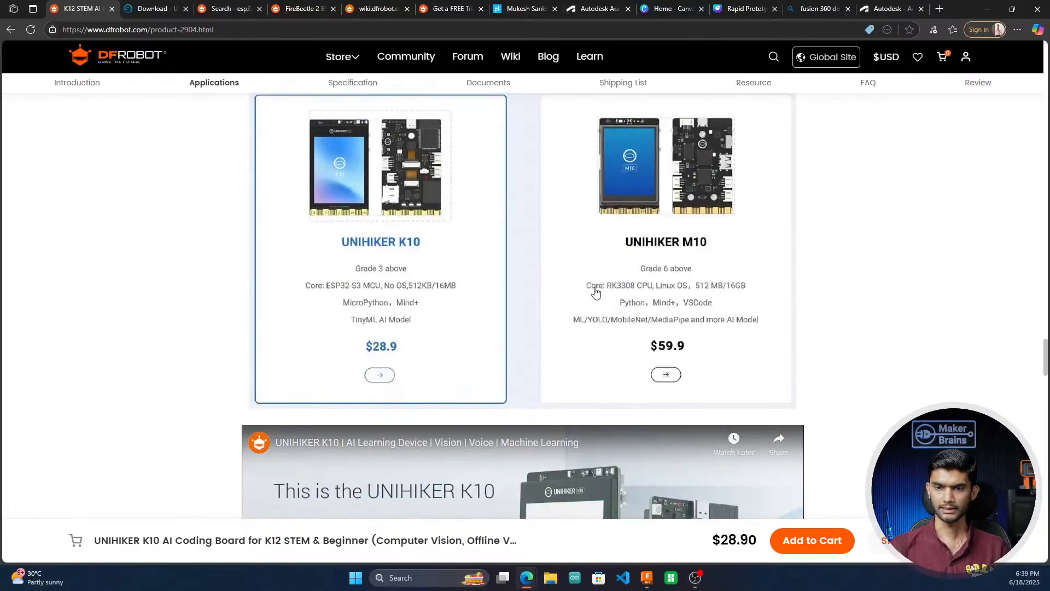
scroll(596, 293, up, 3)
Step: Open the UNIHIKER M10 product page from the selection guide and examine its introduction and interface diagram
click(410, 337)
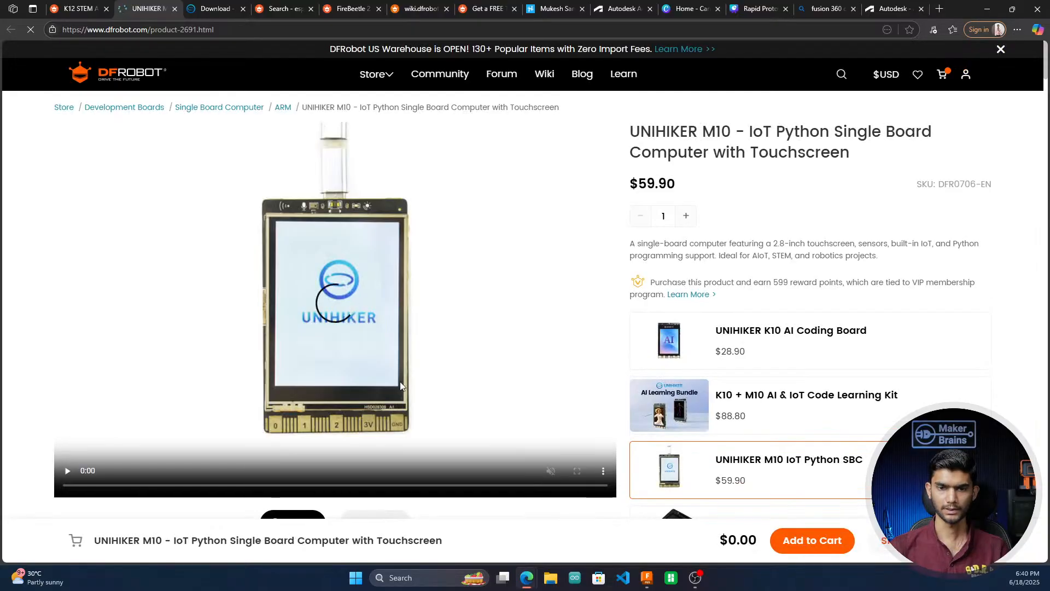
scroll(429, 364, down, 15)
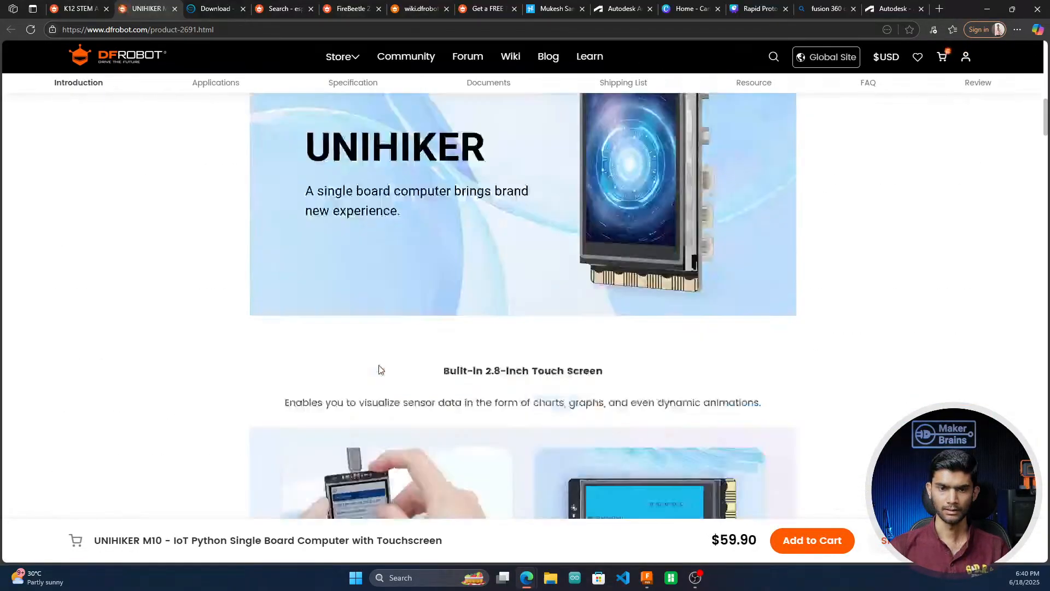
scroll(379, 365, down, 15)
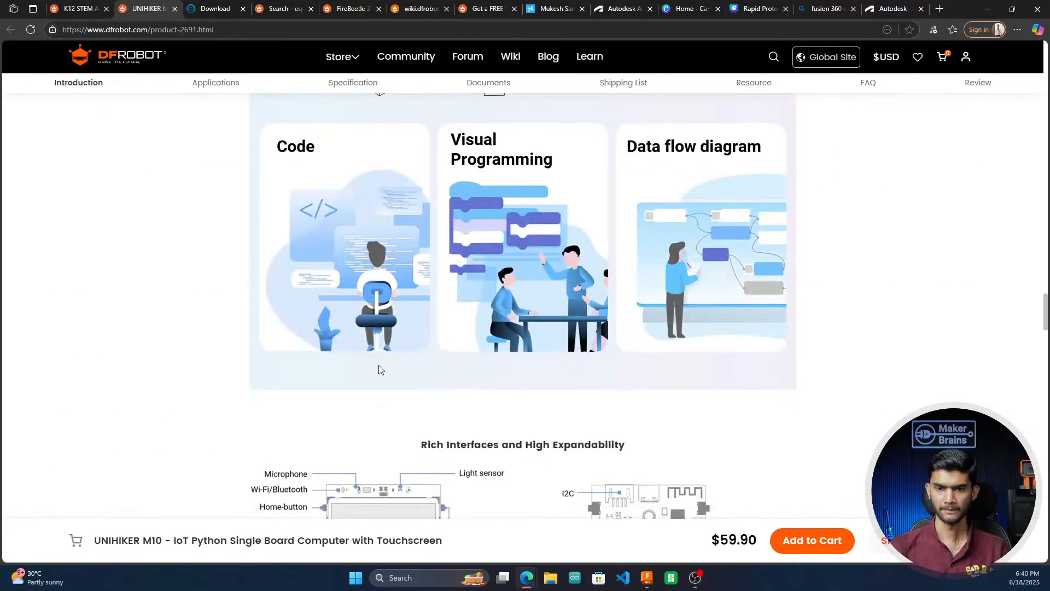
scroll(379, 366, up, 3)
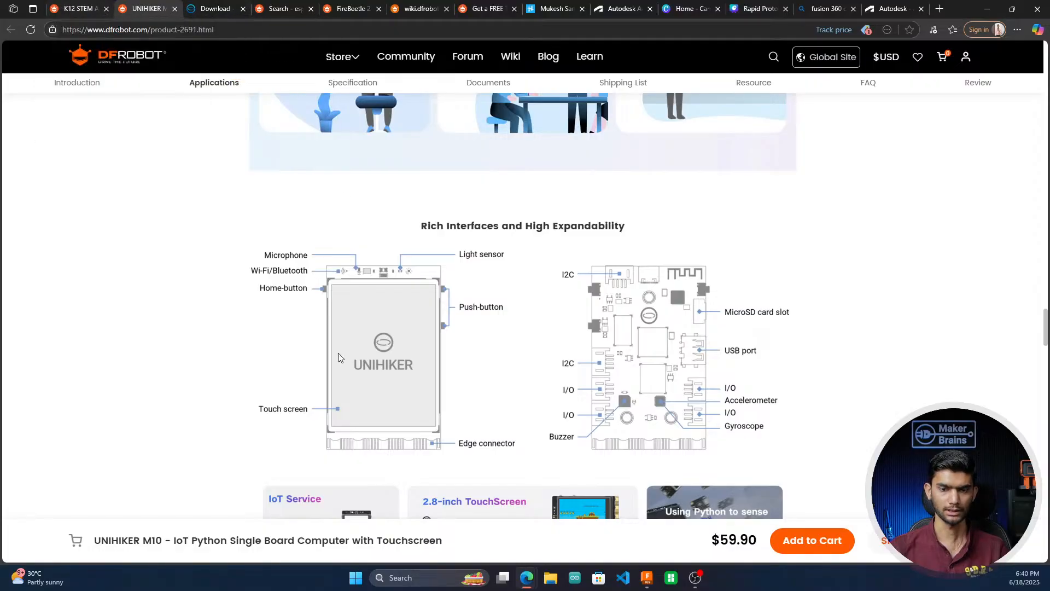
scroll(338, 356, down, 7)
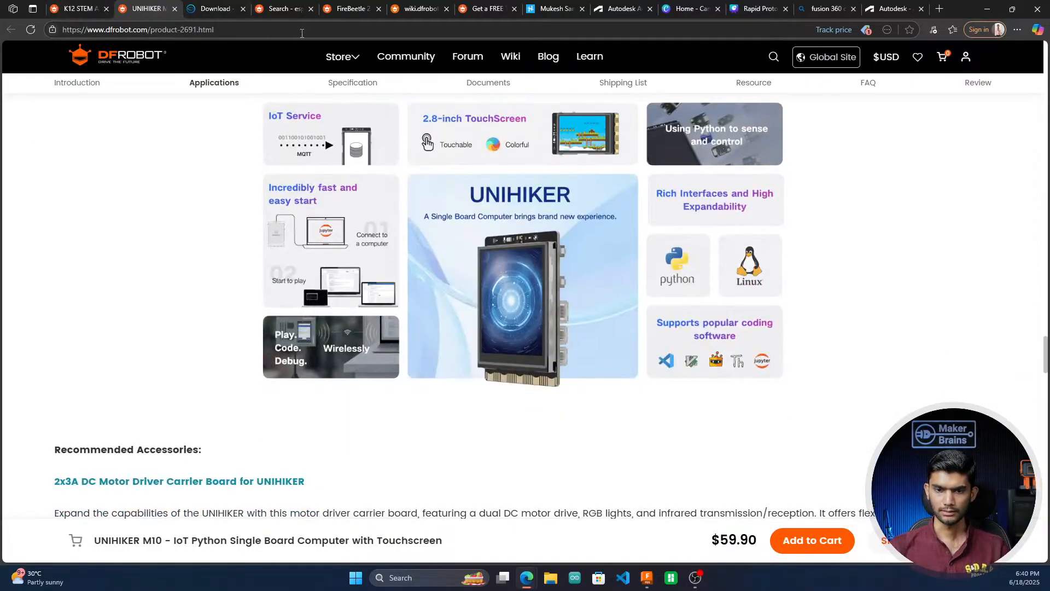
Step: Go back to the UNIHIKER K10 free trial contest page, open its Apply Now link and review the participation rules
click(341, 9)
click(437, 10)
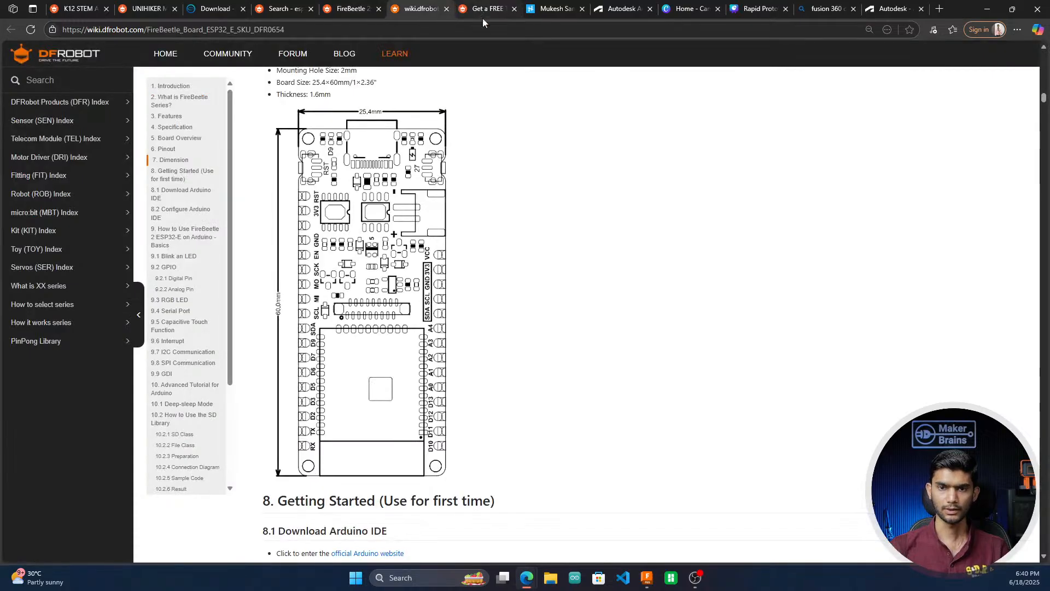
click(482, 15)
scroll(602, 348, up, 1)
scroll(458, 371, down, 18)
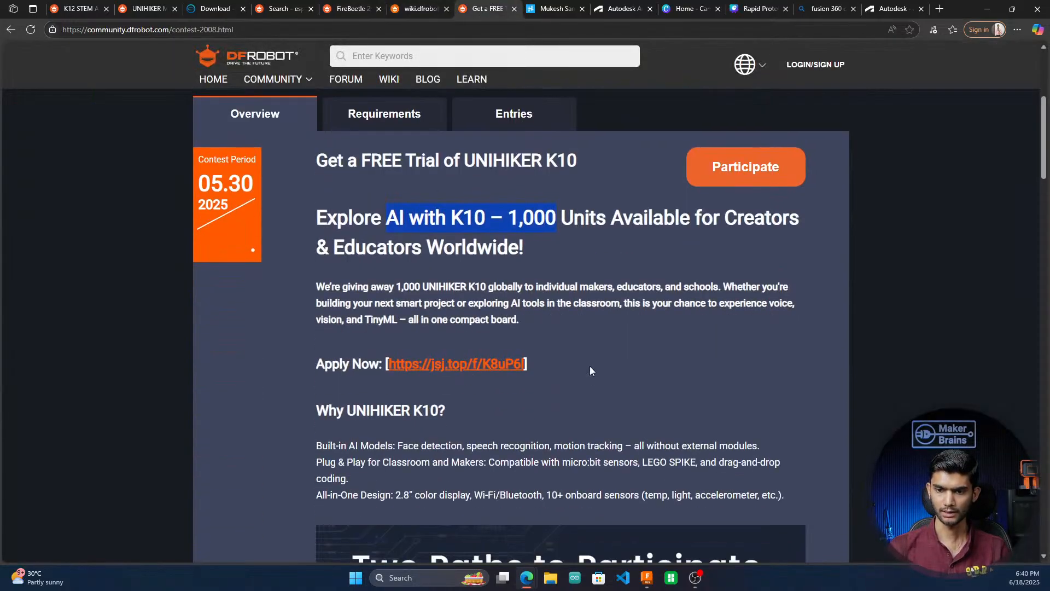
scroll(411, 364, down, 15)
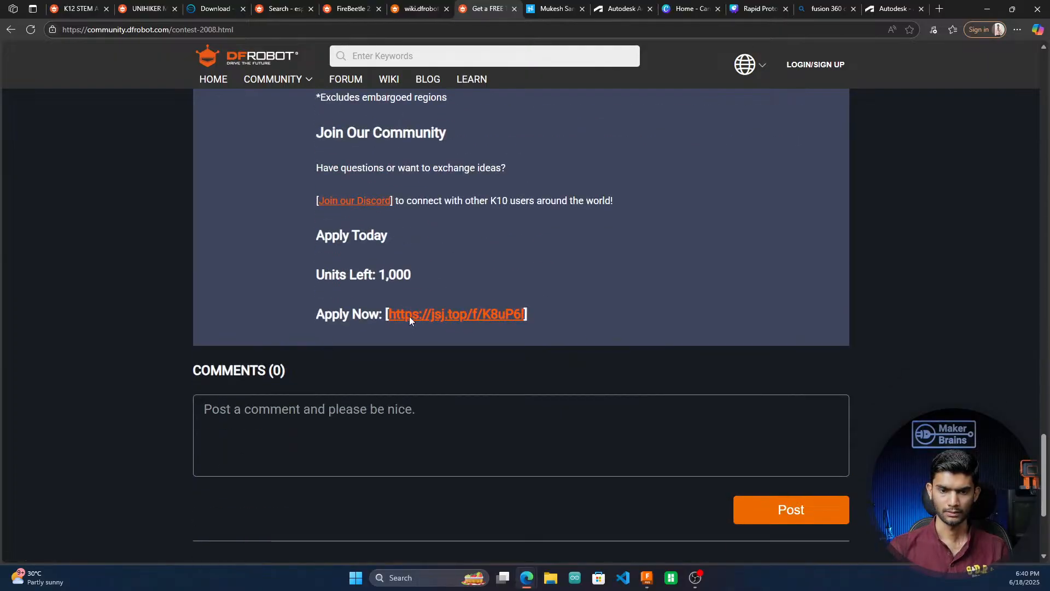
click(409, 316)
click(448, 5)
scroll(483, 363, up, 20)
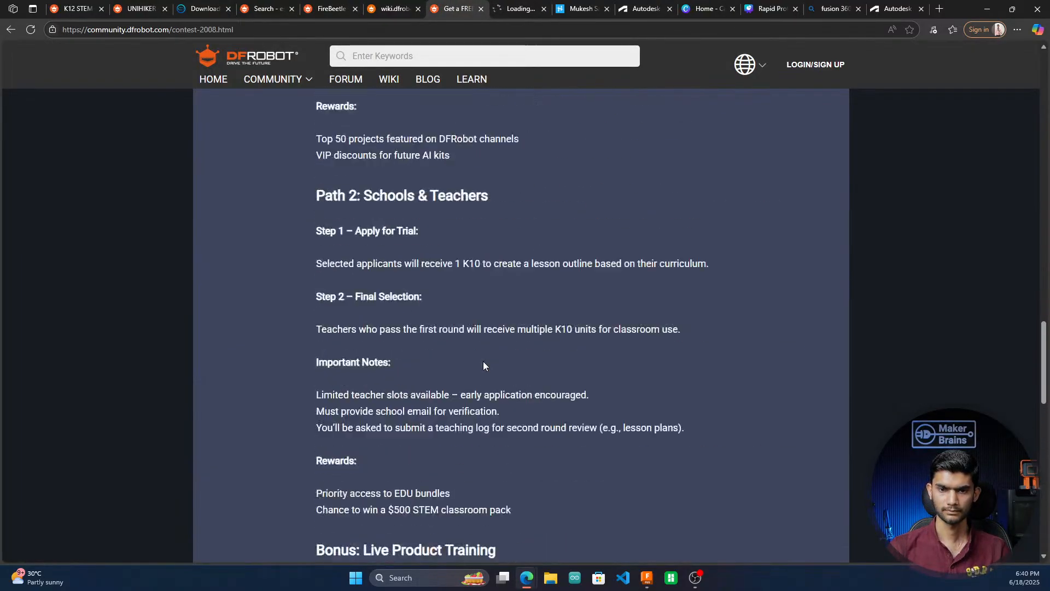
scroll(483, 365, up, 5)
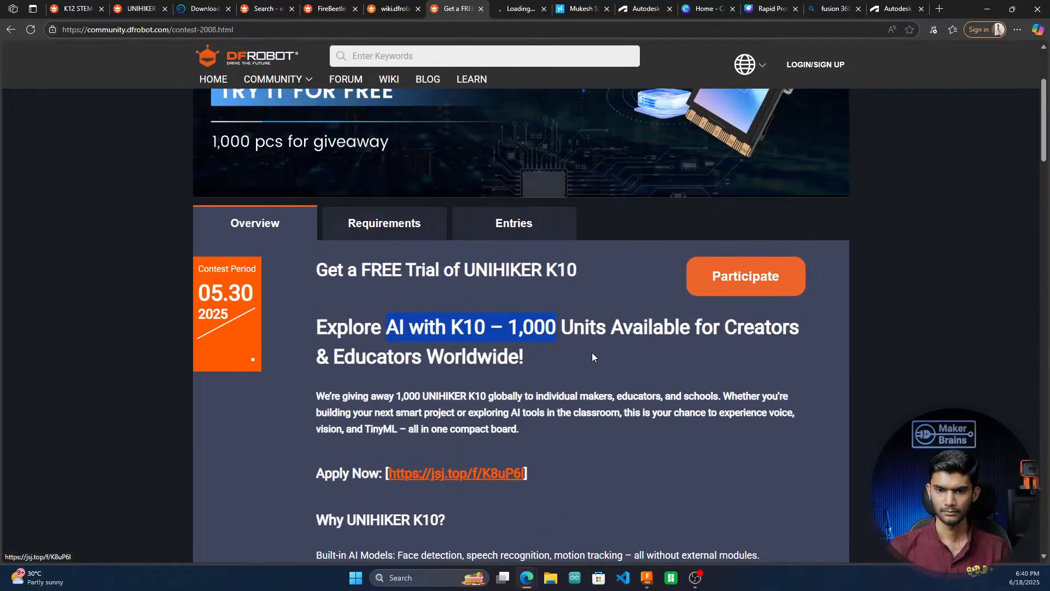
Step: Reopen the UNIHIKER M10 product page from the K10 page's selection guide and browse its interfaces, applications and Documents section
click(76, 8)
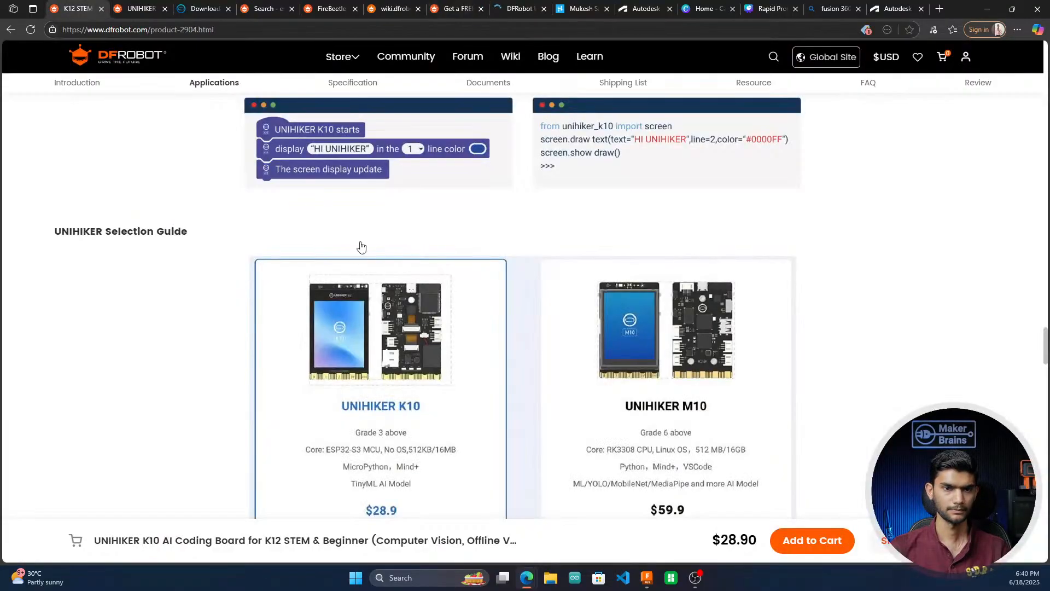
scroll(358, 246, up, 6)
scroll(356, 295, down, 8)
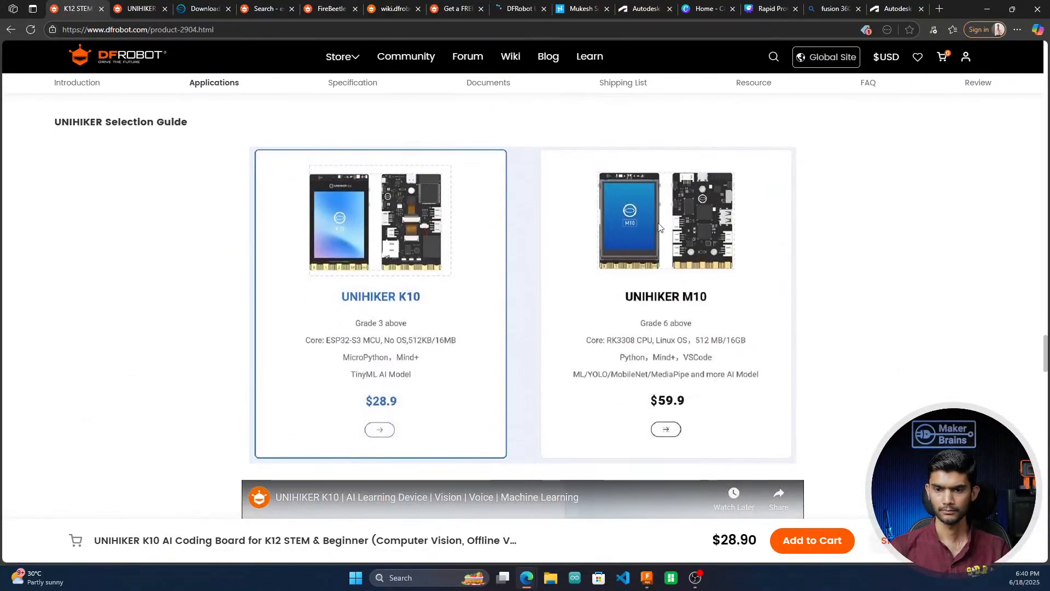
click(571, 343)
scroll(472, 282, down, 20)
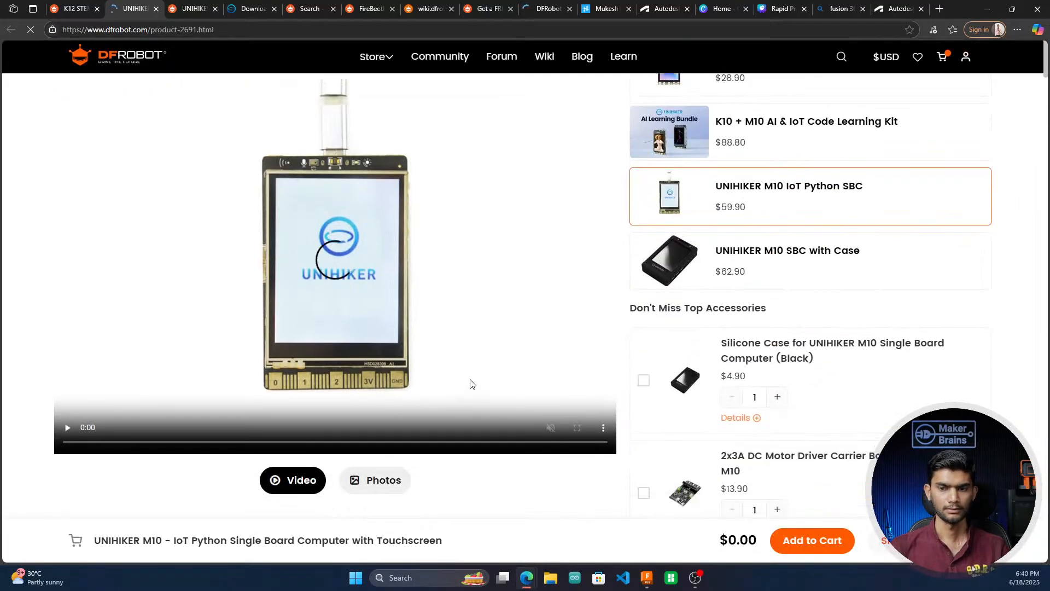
scroll(323, 361, down, 15)
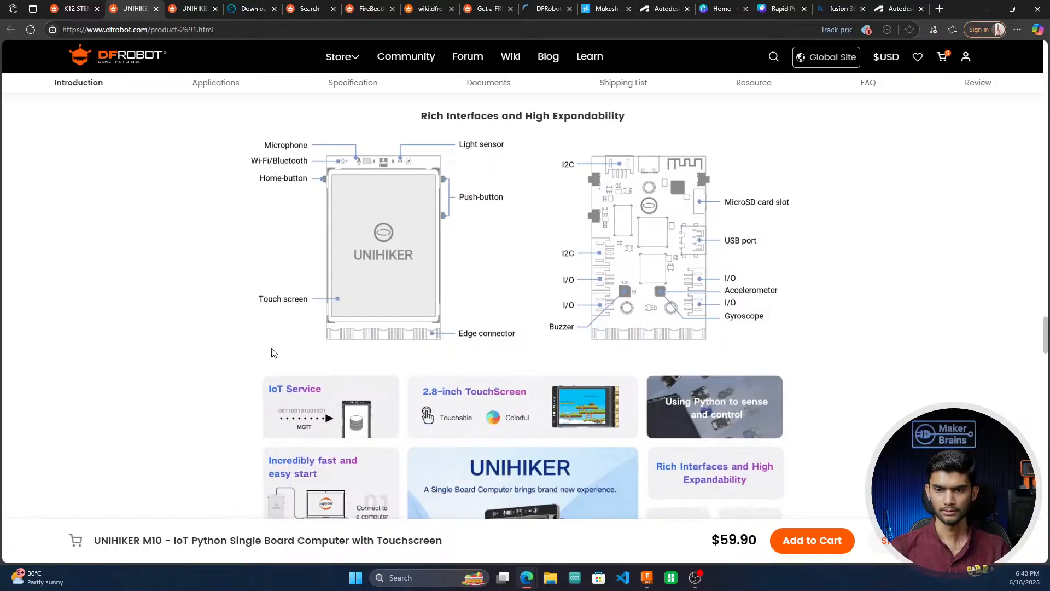
scroll(257, 350, down, 5)
scroll(252, 349, down, 9)
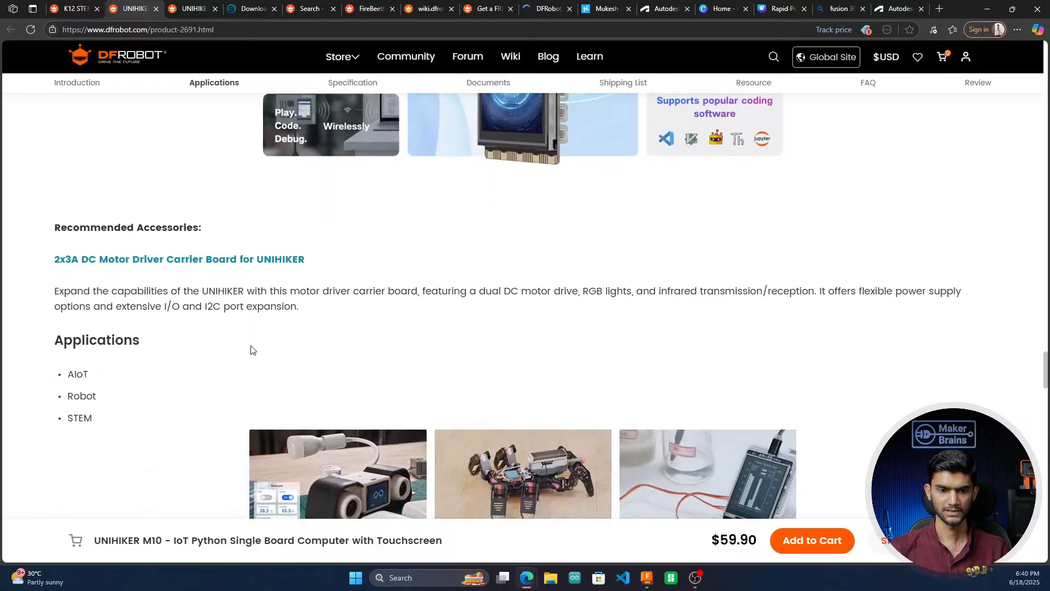
scroll(91, 395, down, 5)
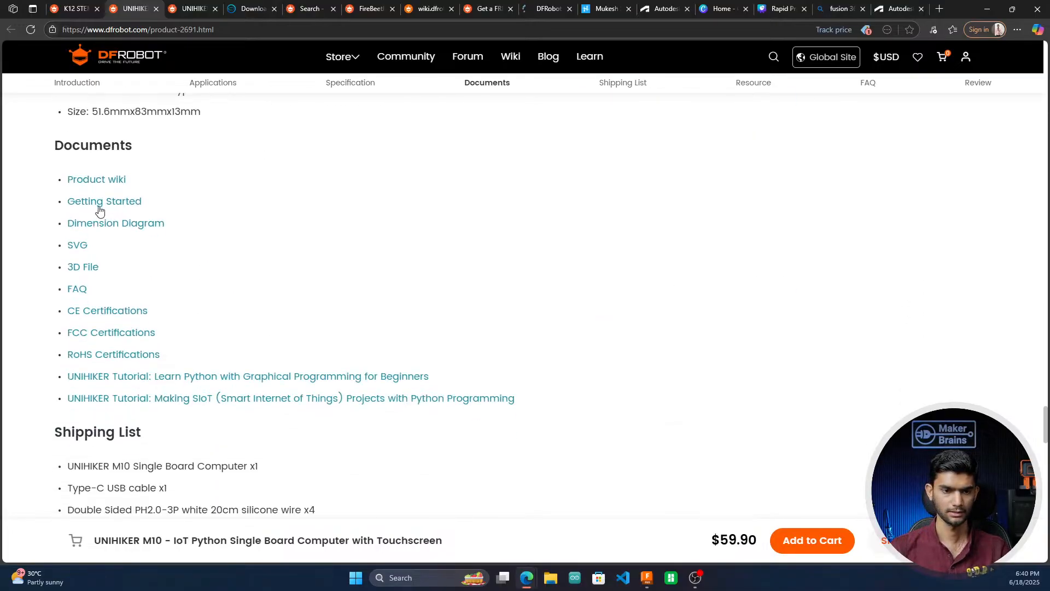
Step: Open the UNIHIKER M10 product wiki and enlarge the image comparing the backs of the M10 and K10 boards
click(94, 179)
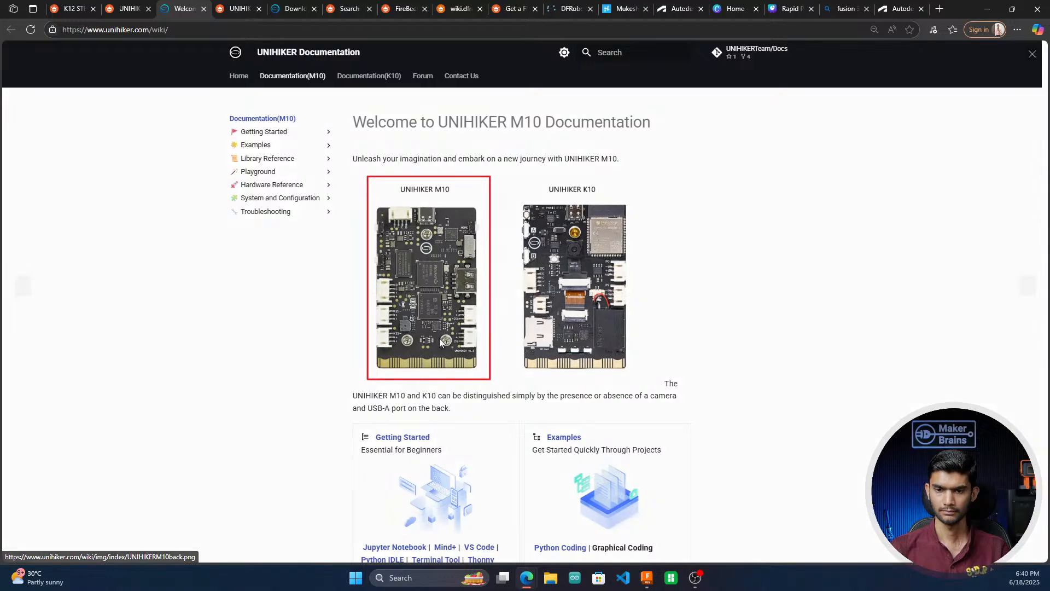
click(438, 335)
click(743, 314)
click(582, 324)
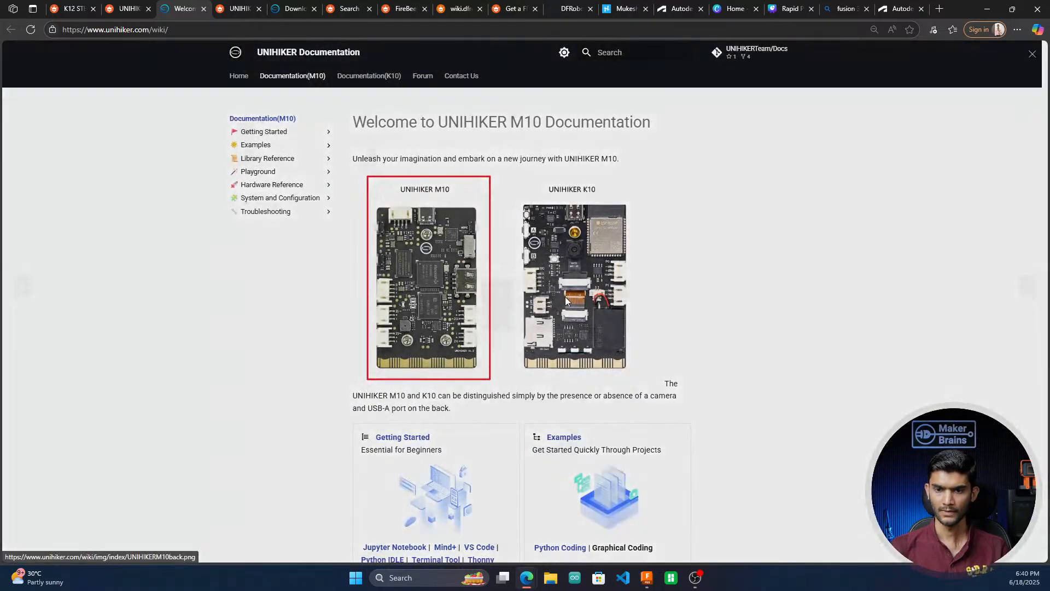
key(ctrl+plus)
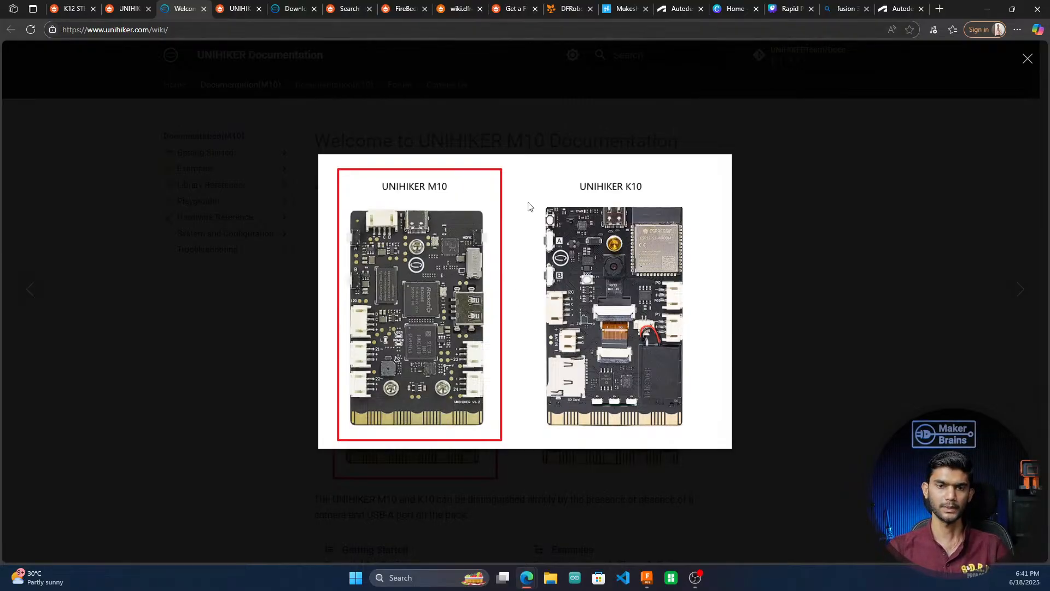
Step: Return to the free trial contest page and reread its giveaway overview, application link and Why UNIHIKER K10 section
click(513, 9)
scroll(381, 327, down, 15)
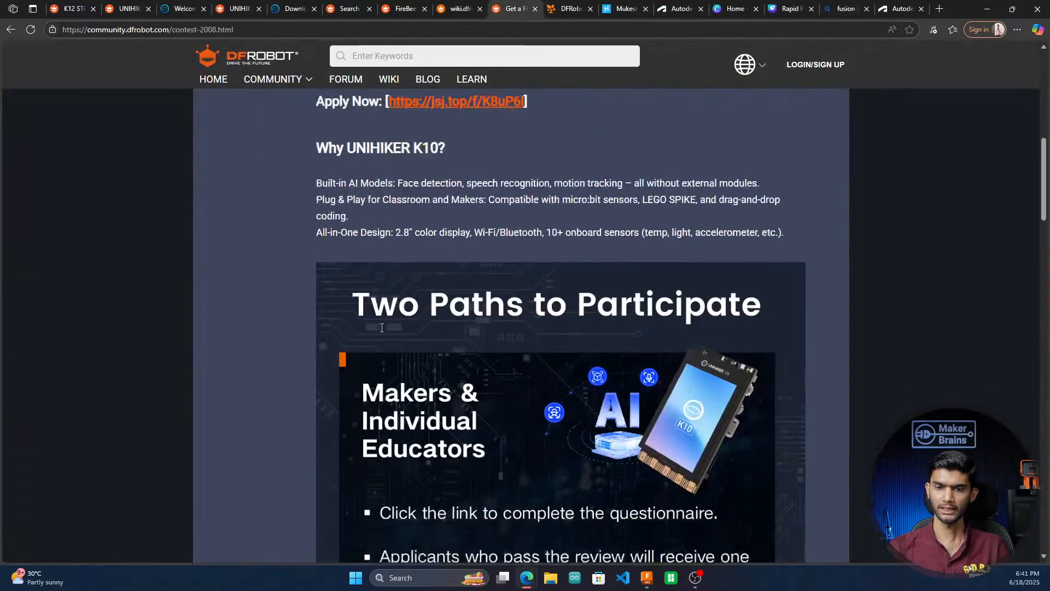
scroll(266, 247, up, 6)
scroll(266, 246, up, 15)
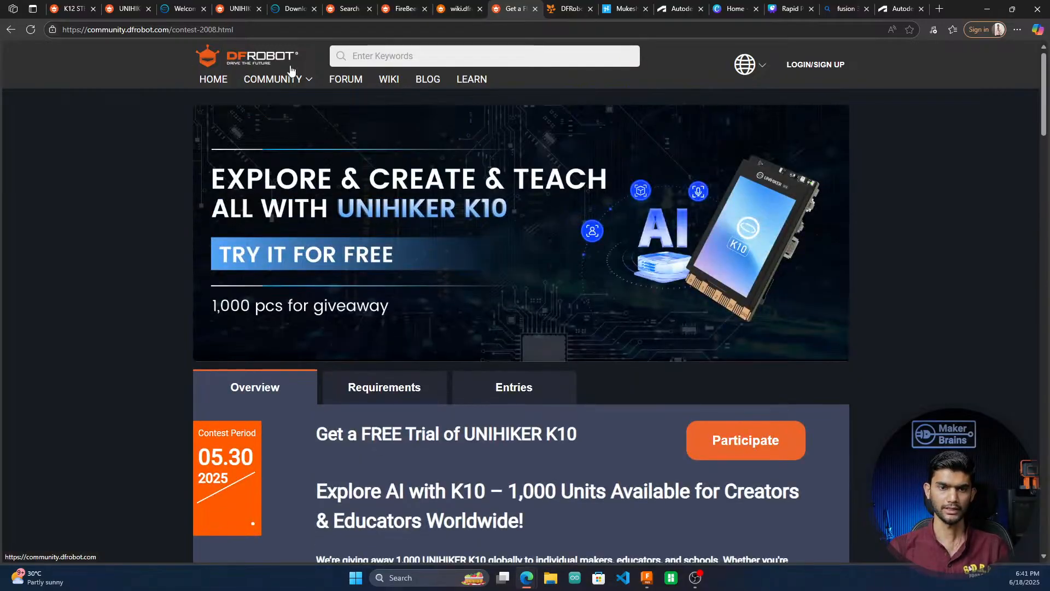
scroll(338, 372, down, 2)
scroll(338, 372, up, 2)
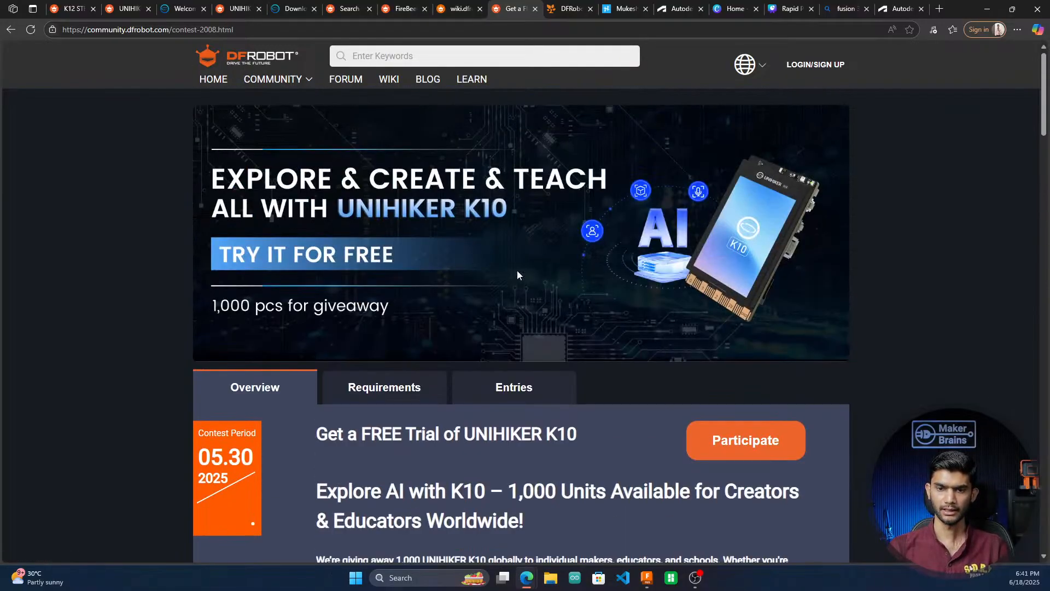
scroll(517, 270, down, 4)
scroll(365, 261, up, 4)
scroll(285, 292, down, 5)
scroll(401, 350, down, 3)
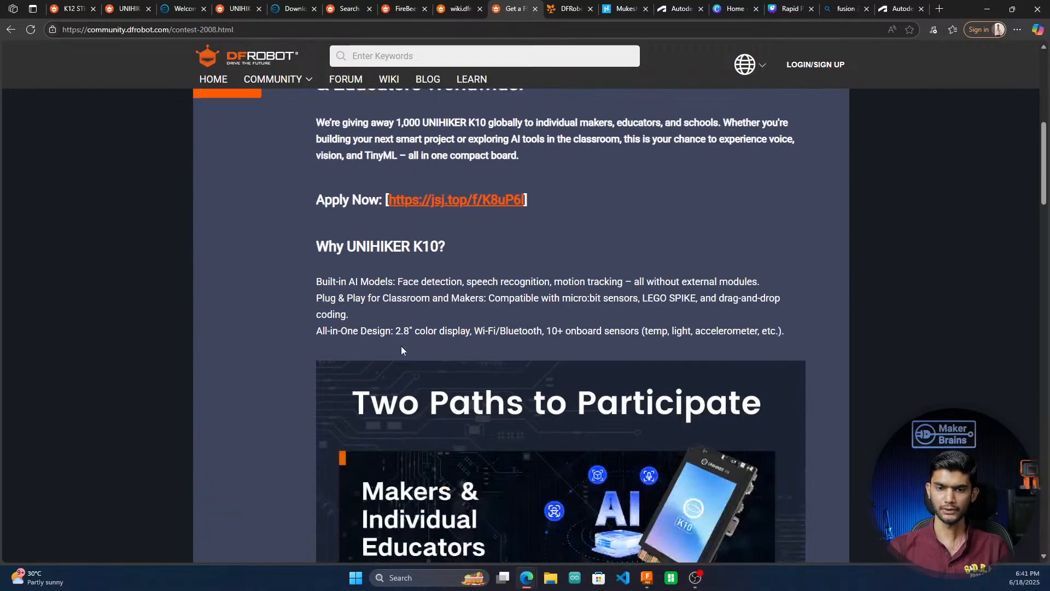
scroll(435, 268, up, 3)
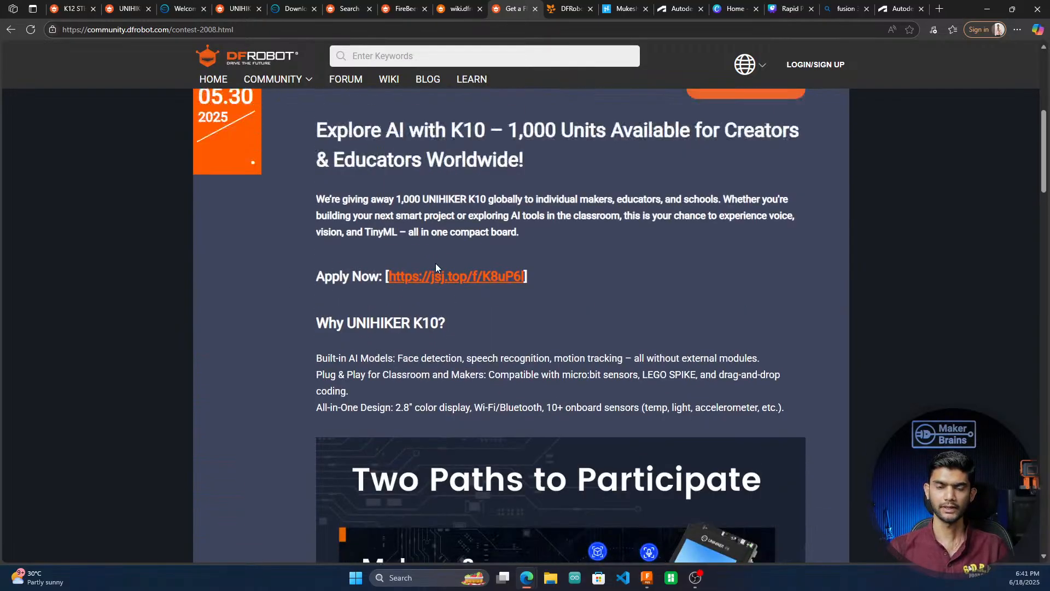
scroll(432, 266, down, 1)
scroll(432, 266, up, 3)
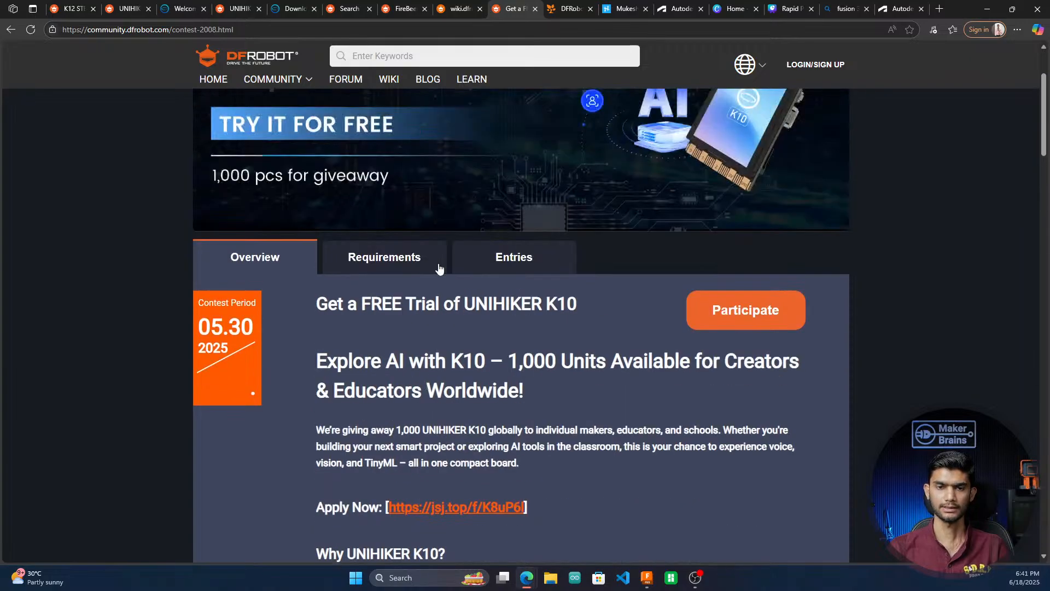
scroll(426, 265, down, 2)
scroll(449, 288, down, 2)
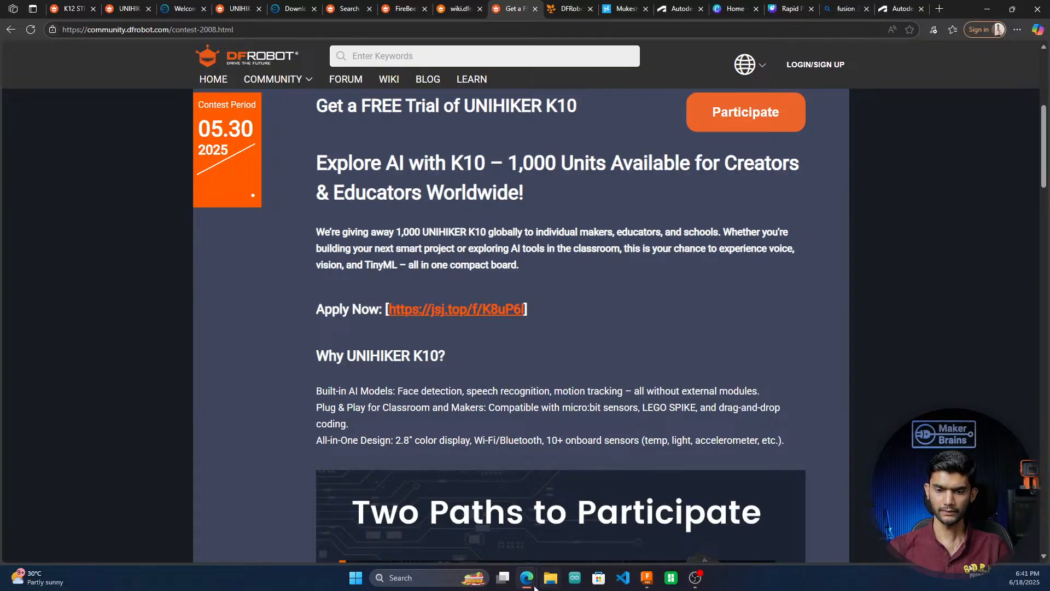
Step: Switch to Fusion and inspect the back of the DFR0992 v6 board in an upright bottom view
click(646, 578)
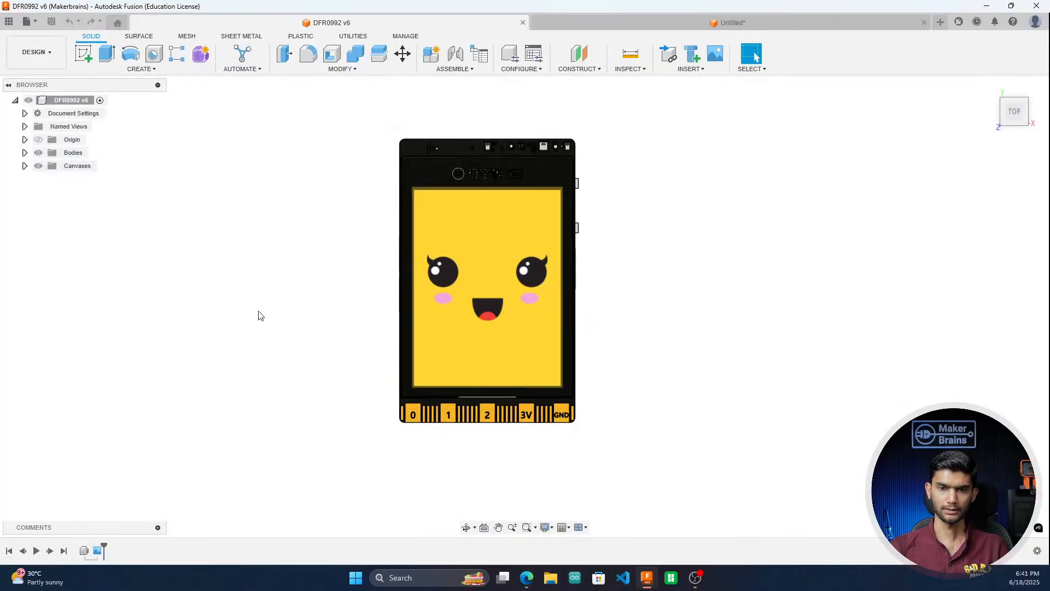
scroll(259, 313, down, 2)
scroll(253, 292, up, 2)
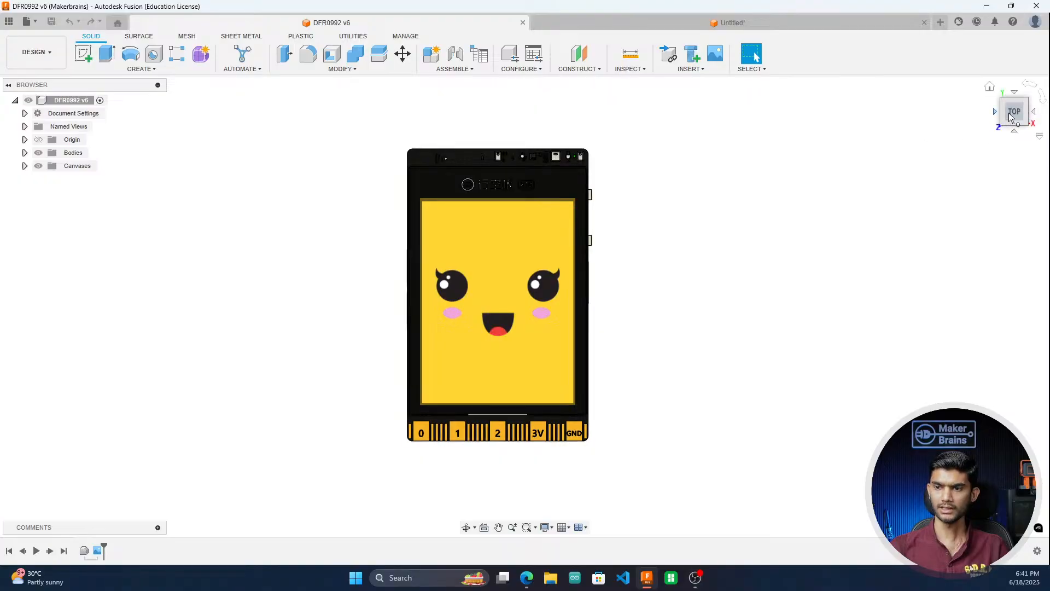
mouse_move(1014, 116)
mouse_down()
mouse_move(979, 93)
mouse_move(988, 33)
mouse_up()
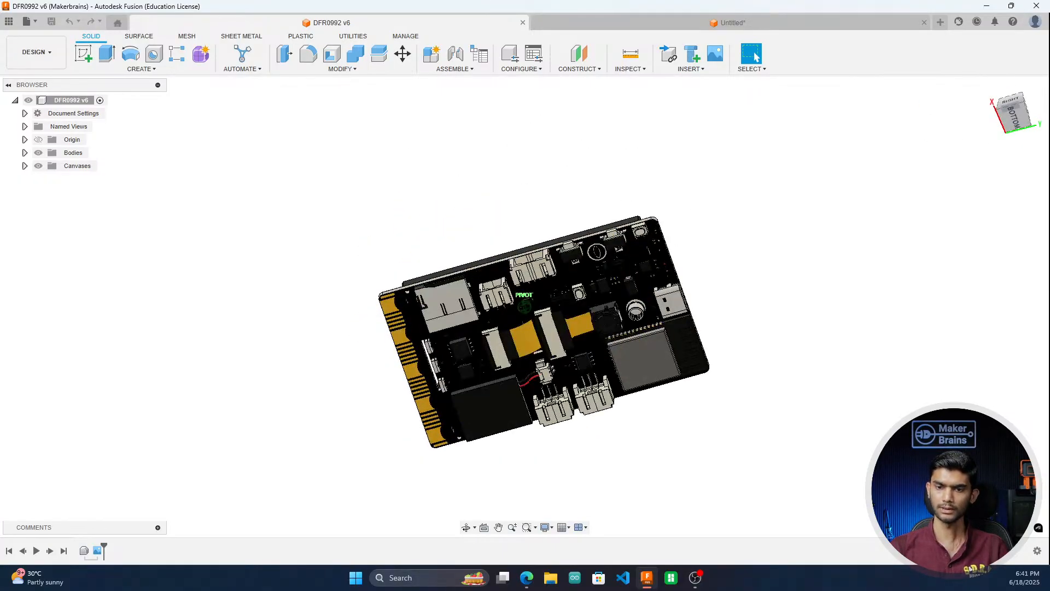
click(1009, 114)
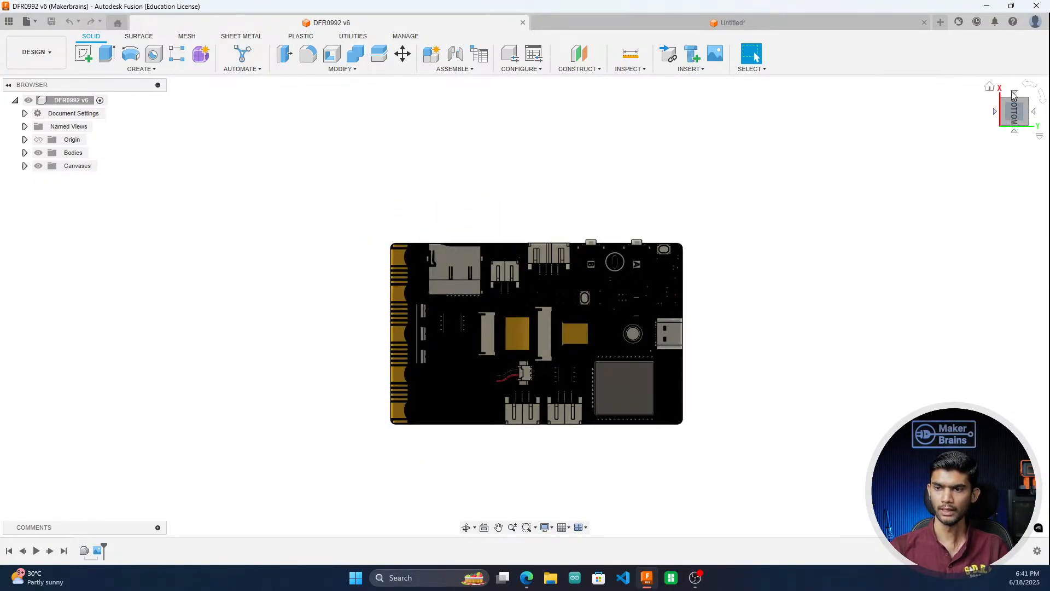
click(995, 112)
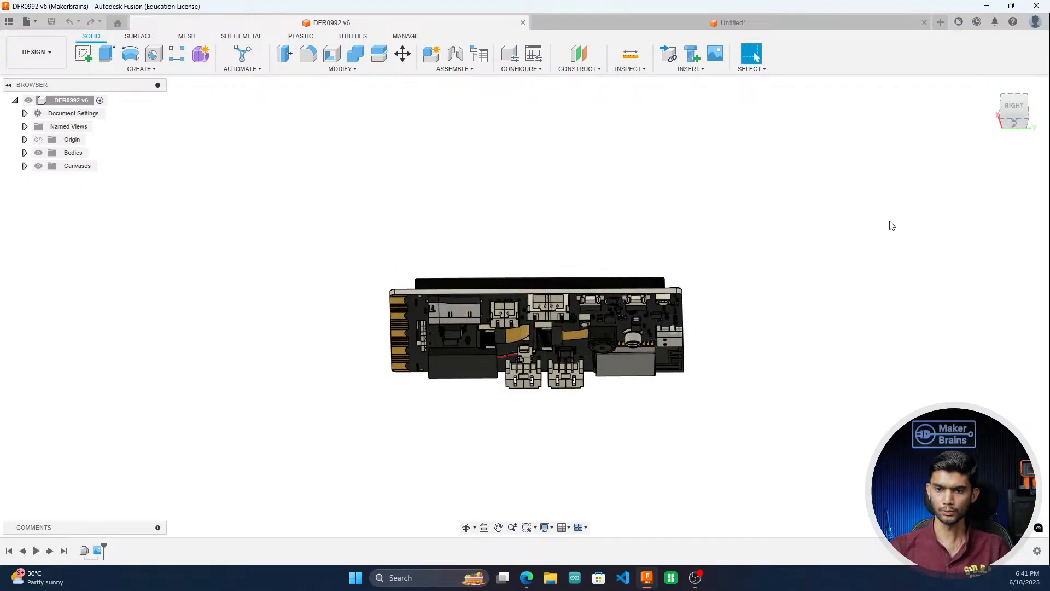
click(1015, 121)
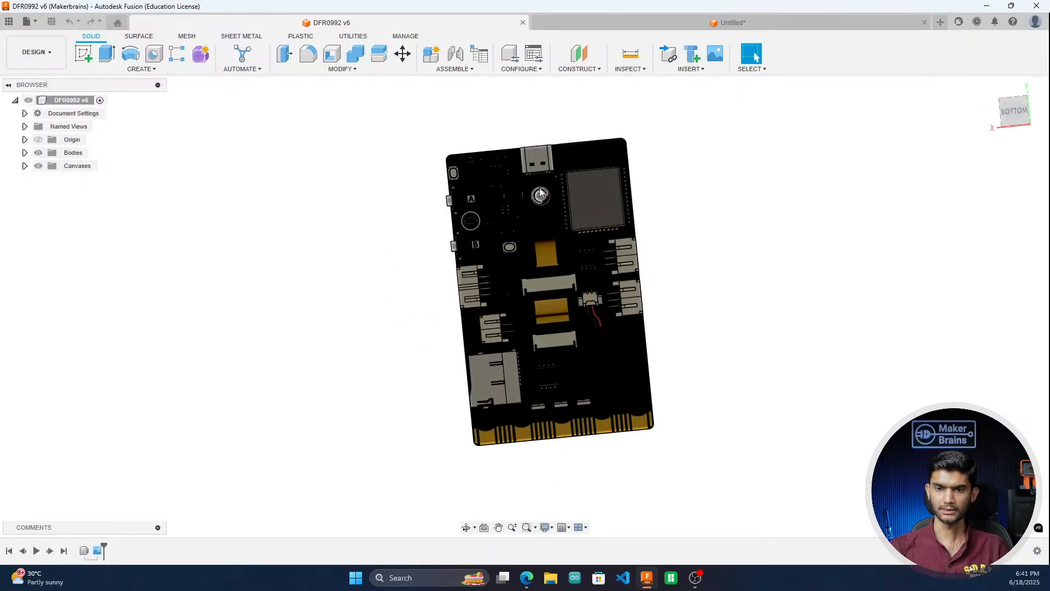
Step: Inspect the connectors and components on the back of the board from bottom, edge-on and angled views, ending in the home view
click(1014, 111)
scroll(557, 223, up, 2)
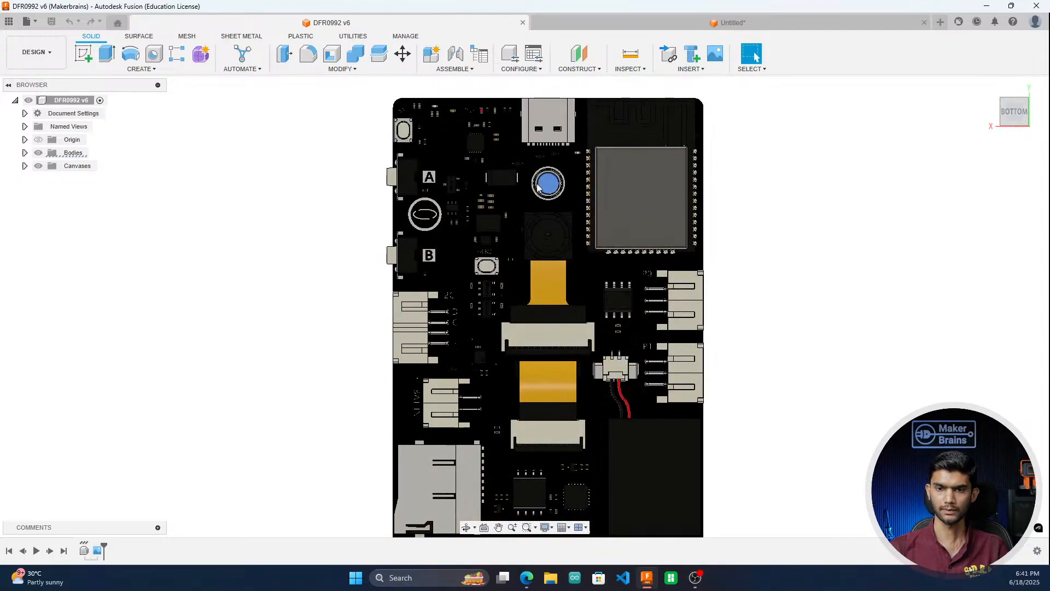
scroll(548, 190, down, 1)
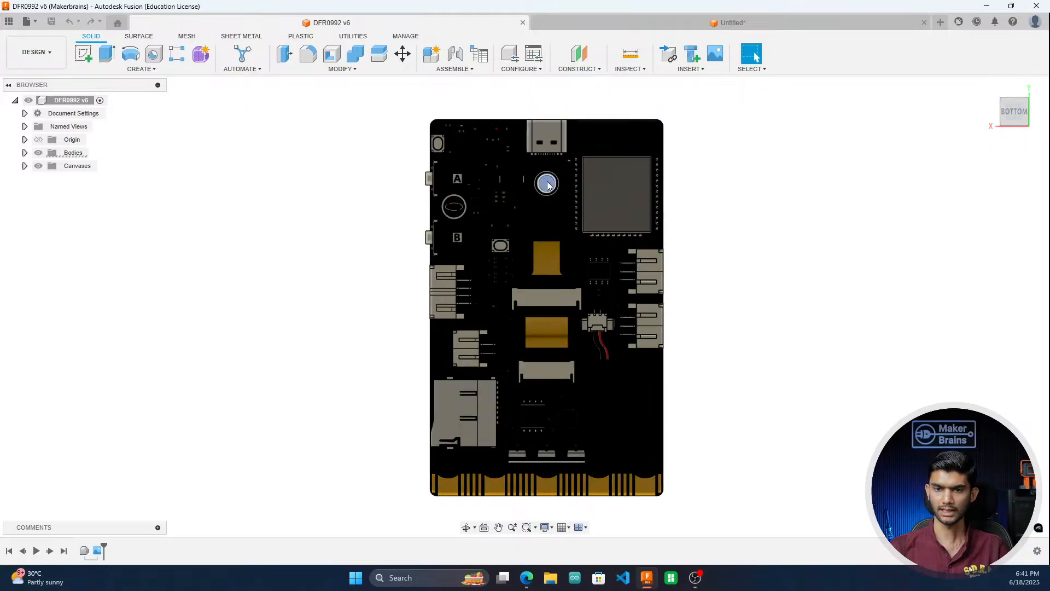
mouse_move(629, 350)
shift+middle_down()
mouse_move(585, 320)
mouse_move(517, 219)
shift+middle_up()
shift+middle_drag(525, 350, 671, 443)
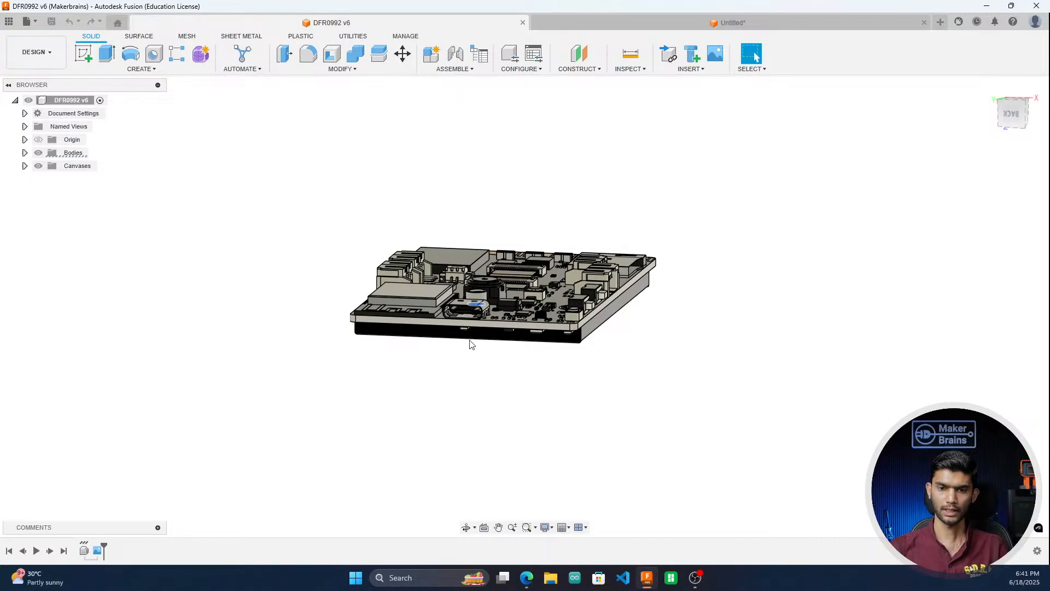
scroll(457, 304, up, 3)
scroll(457, 304, down, 2)
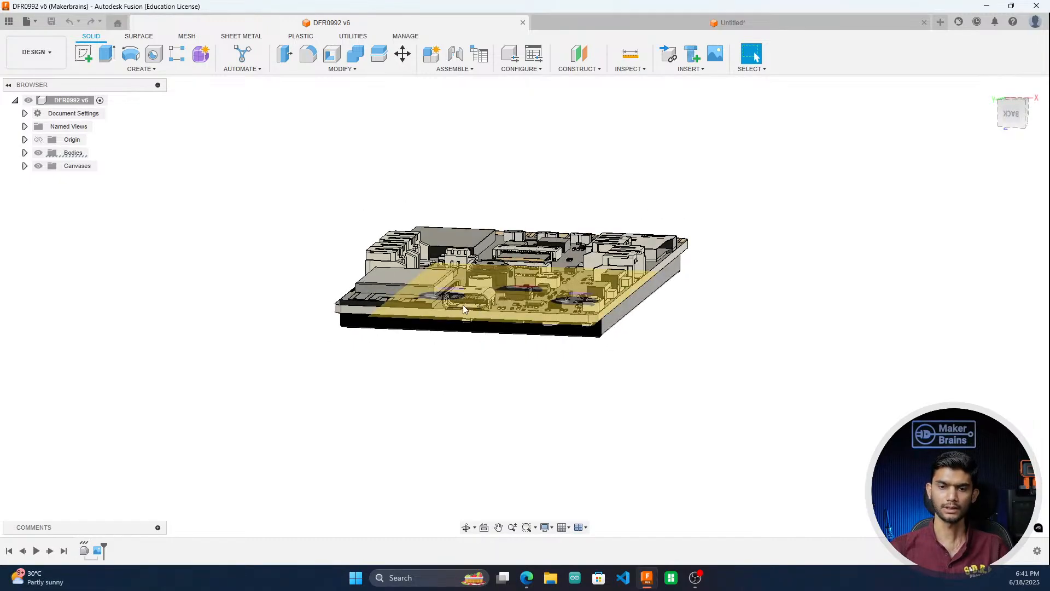
drag(1017, 116, 954, 167)
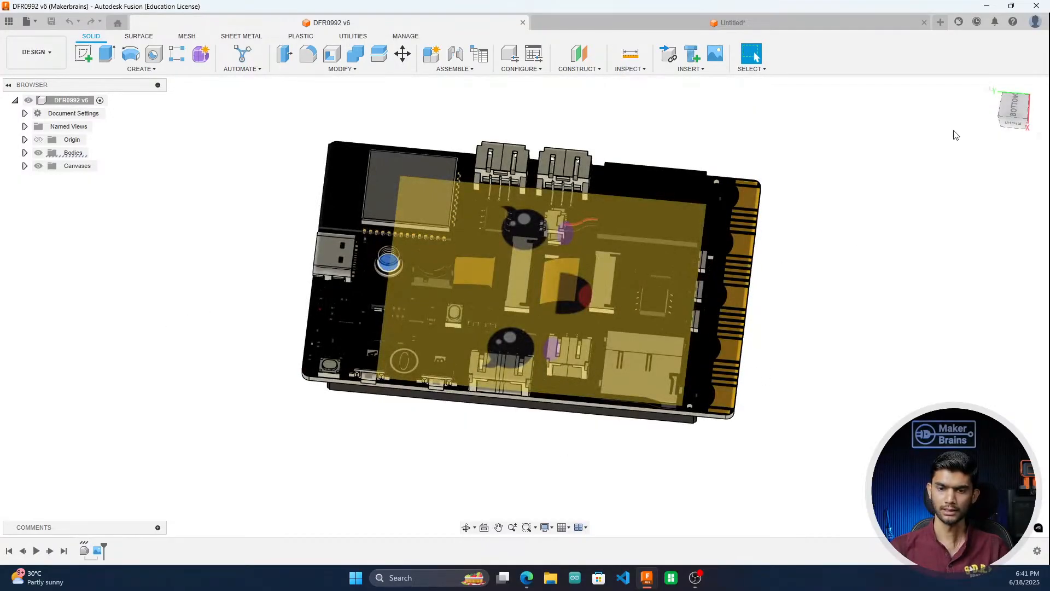
click(990, 86)
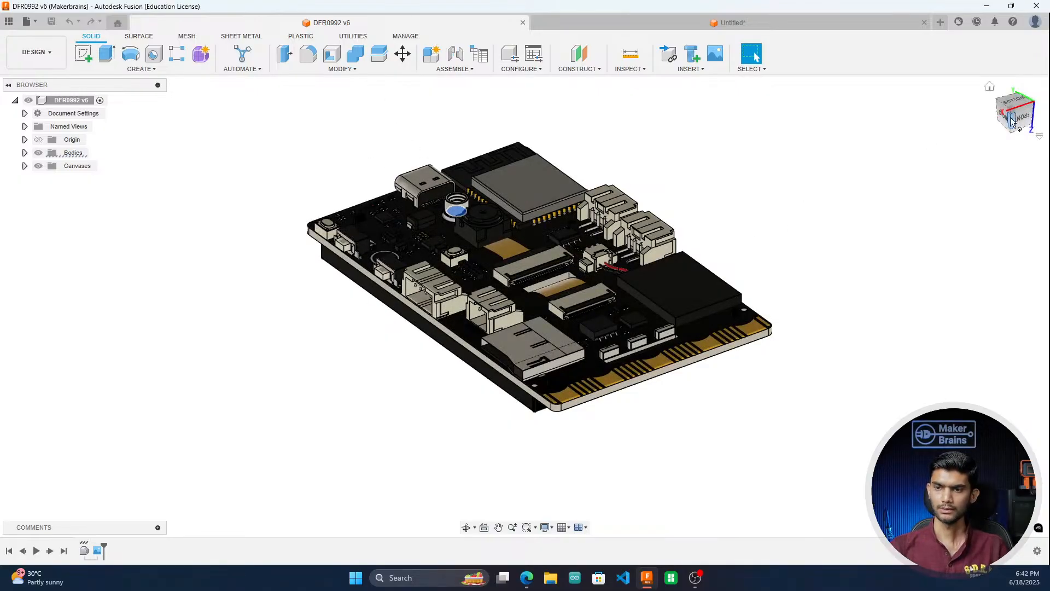
drag(1015, 116, 990, 134)
scroll(860, 316, down, 2)
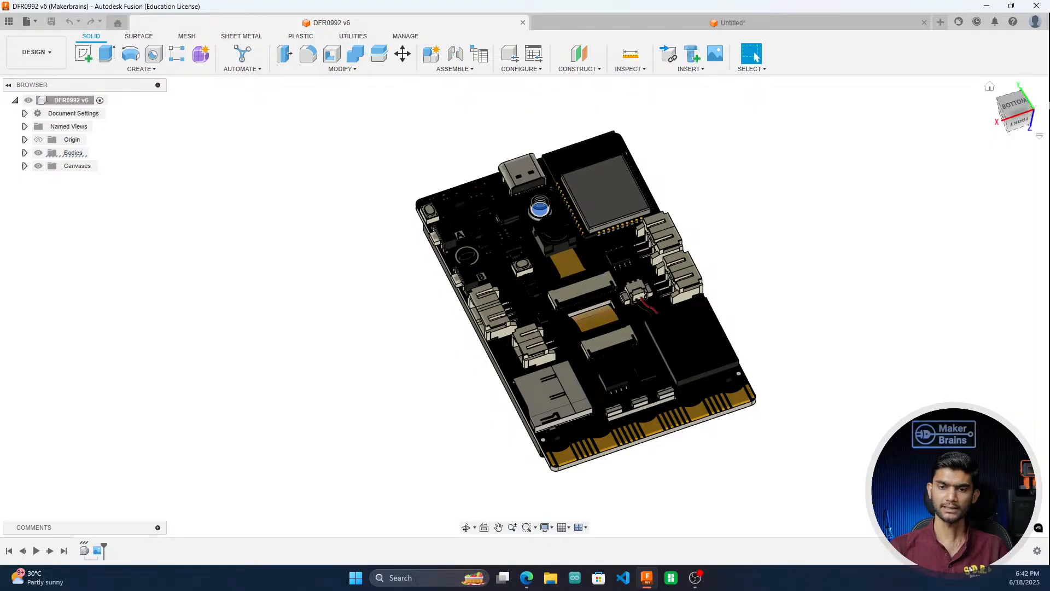
click(989, 87)
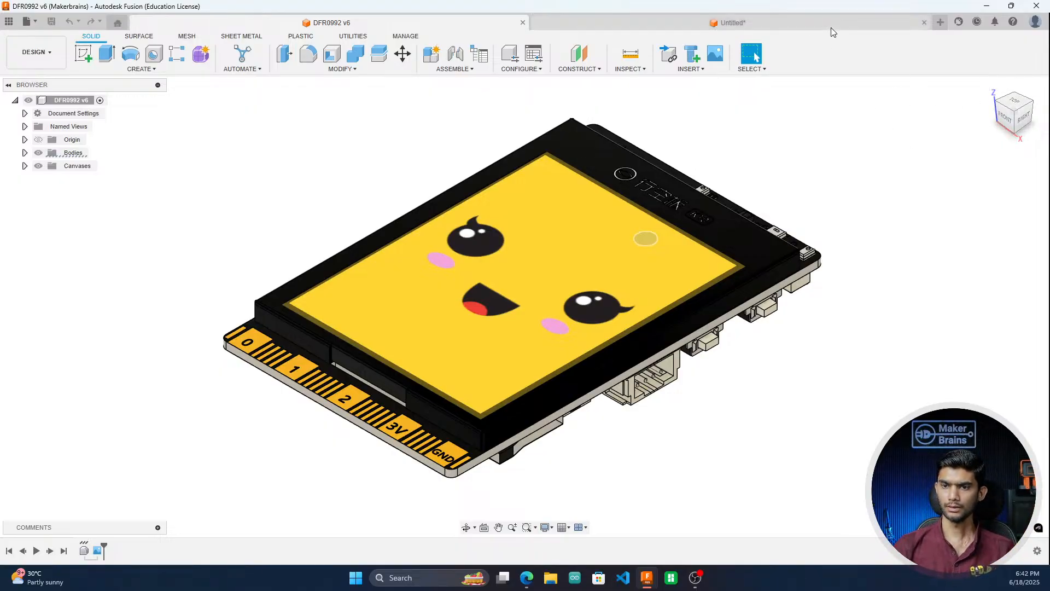
Step: Close the untitled disc design without saving its changes
click(925, 28)
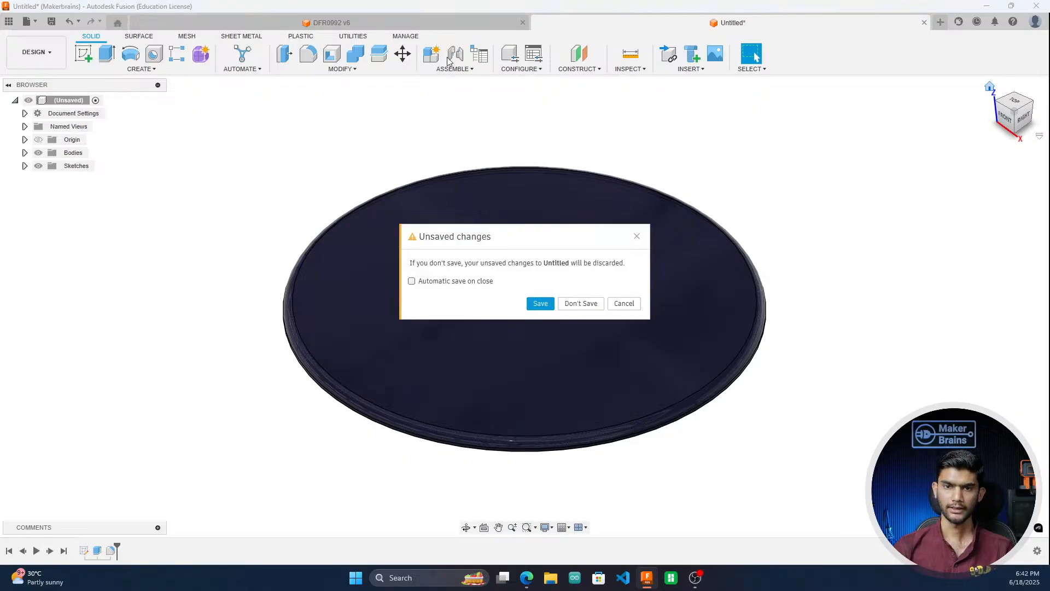
click(574, 304)
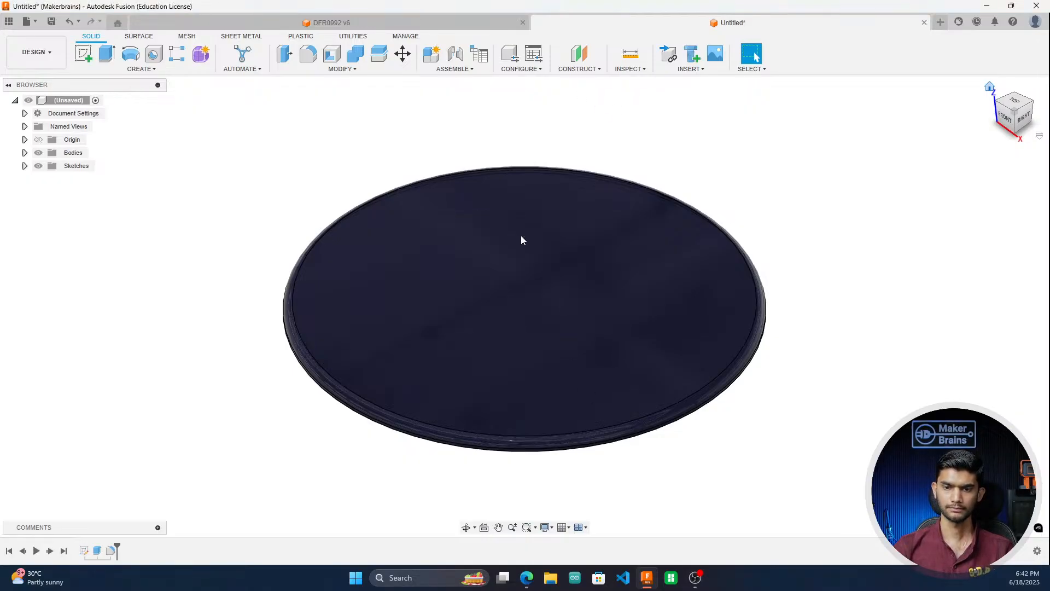
Step: View the board's front upright from the top and in perspective, and turn on the layout grid
click(1018, 103)
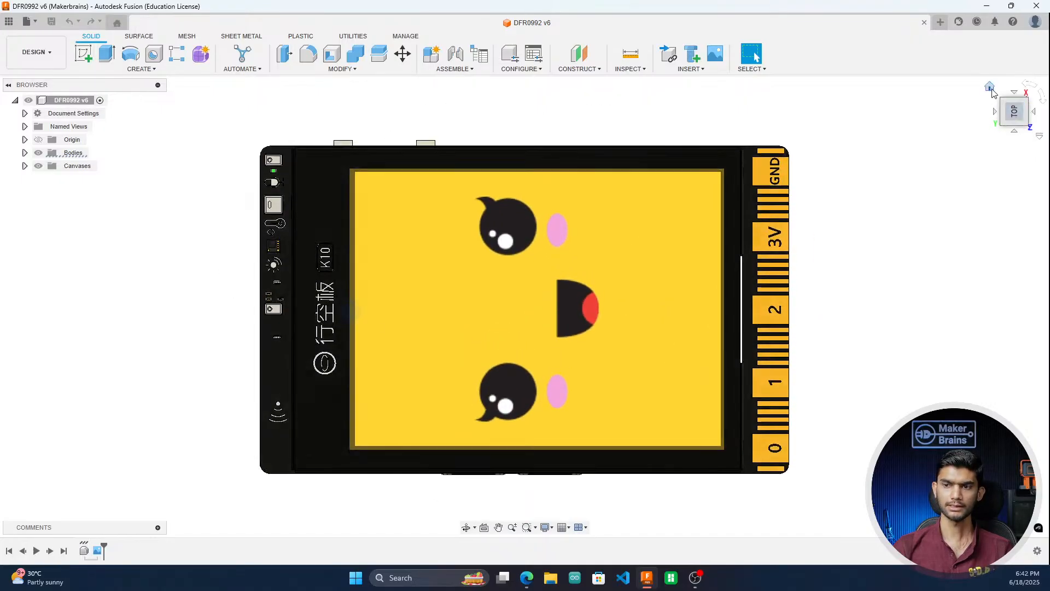
click(1041, 101)
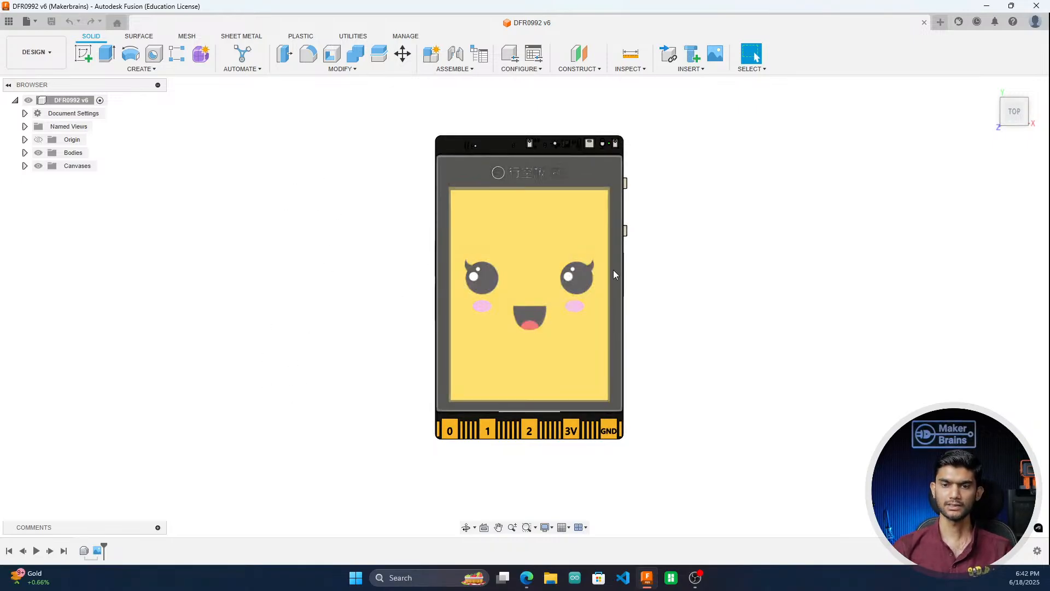
scroll(207, 326, down, 1)
scroll(364, 210, up, 1)
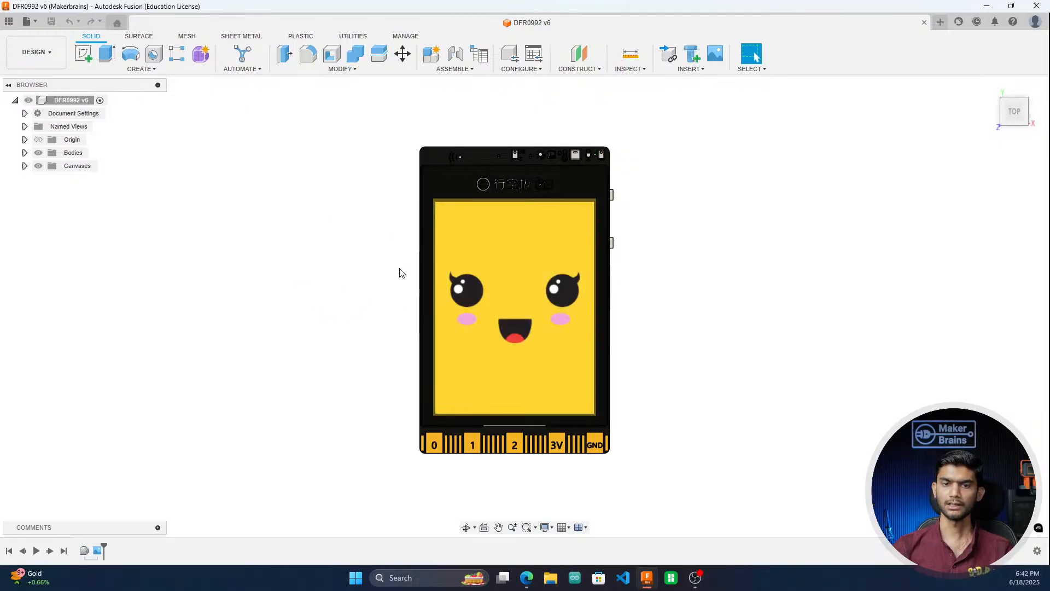
click(1034, 91)
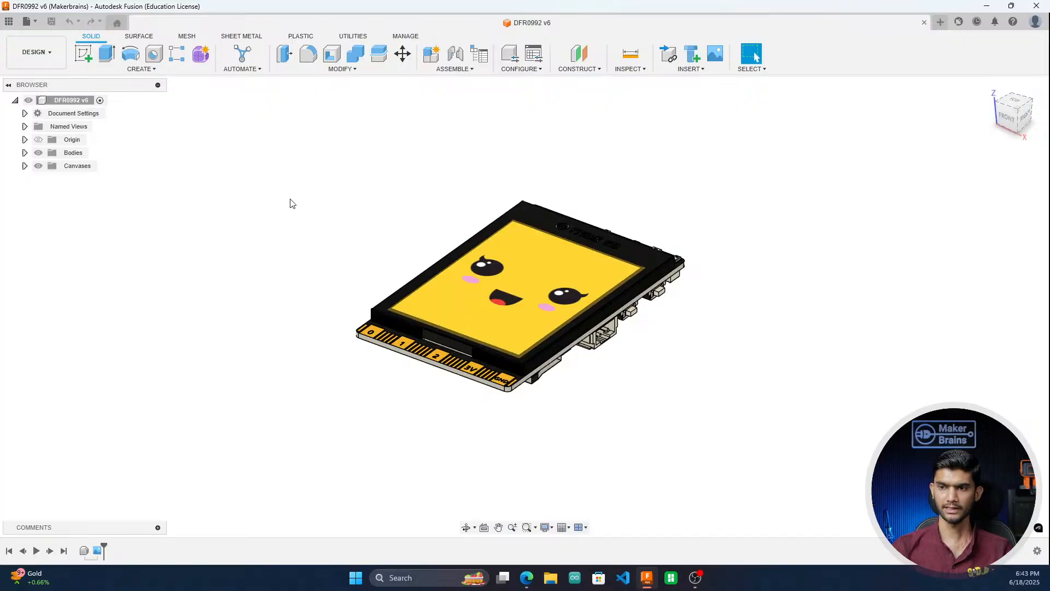
click(562, 527)
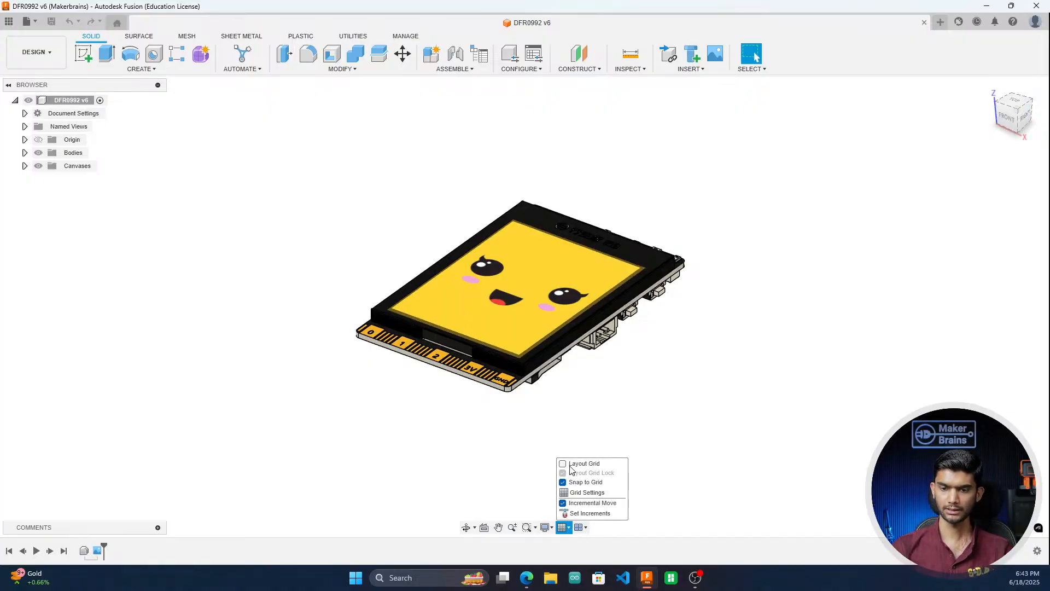
click(568, 464)
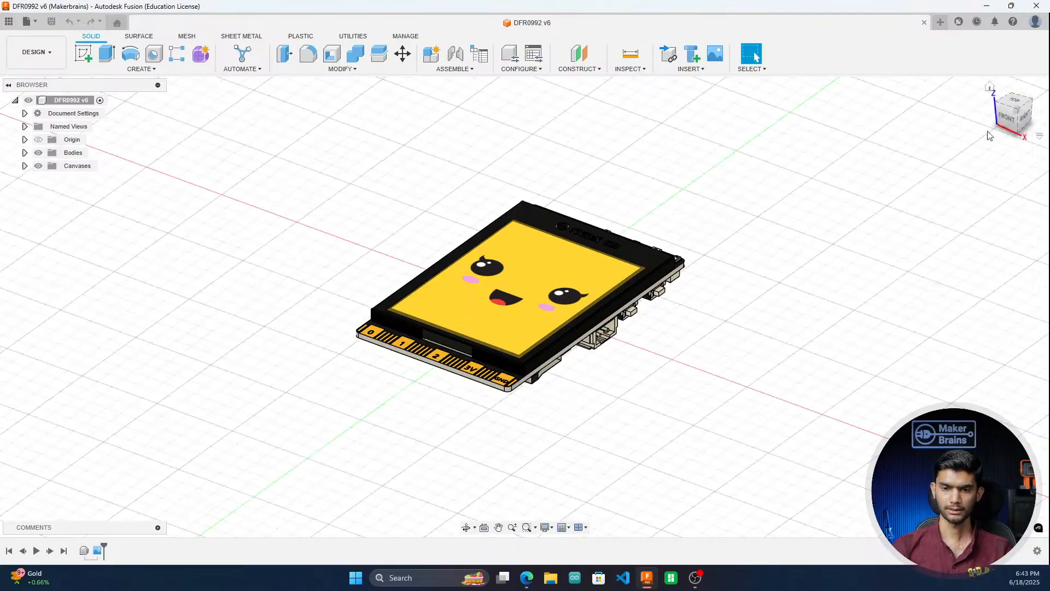
Step: Create a sketch on the horizontal XY plane of the DFR0992 design in the top view
click(1021, 106)
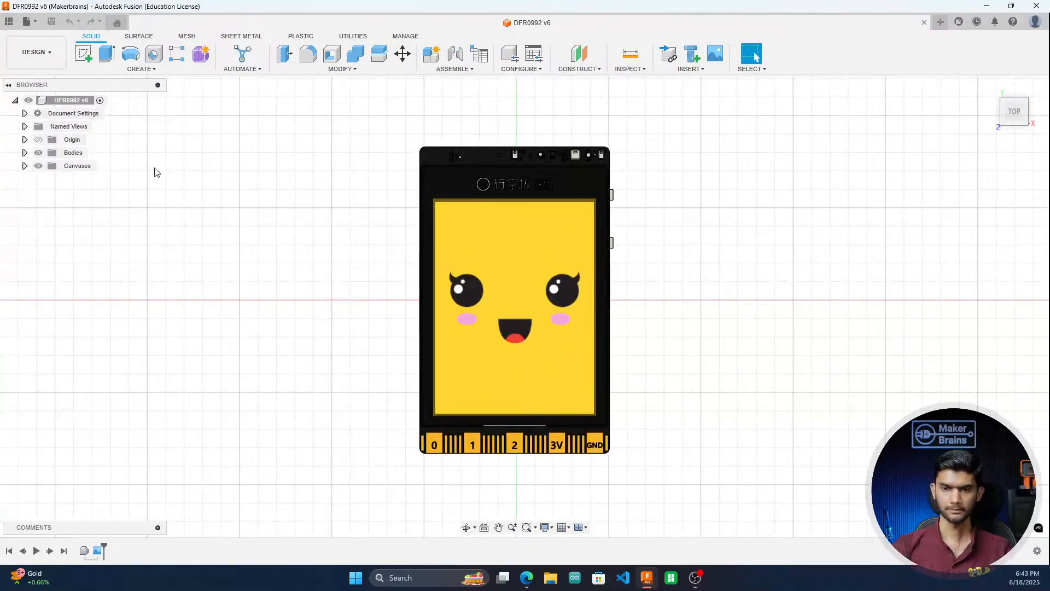
click(82, 54)
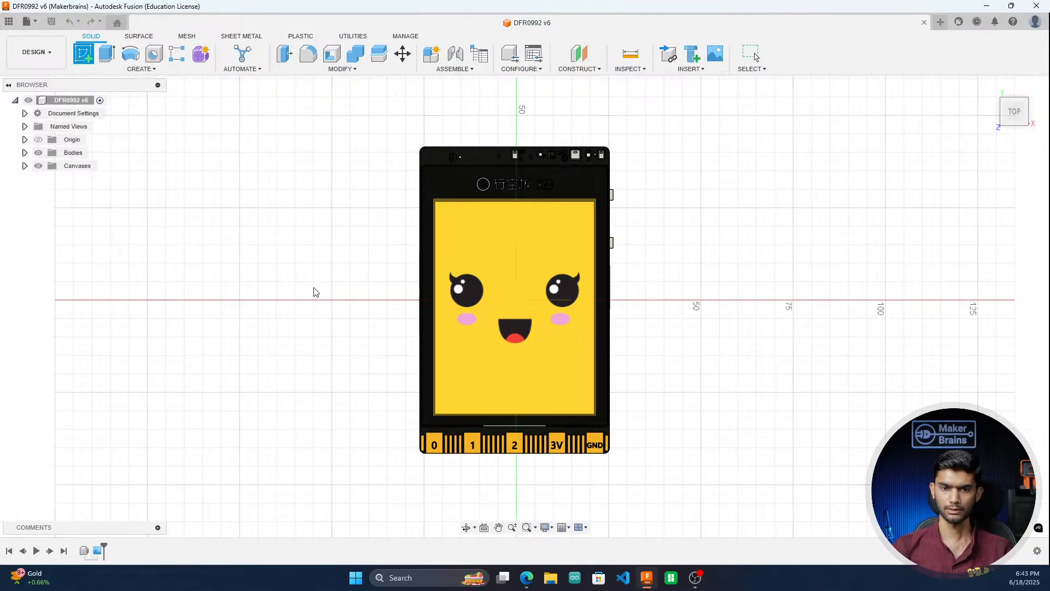
click(327, 308)
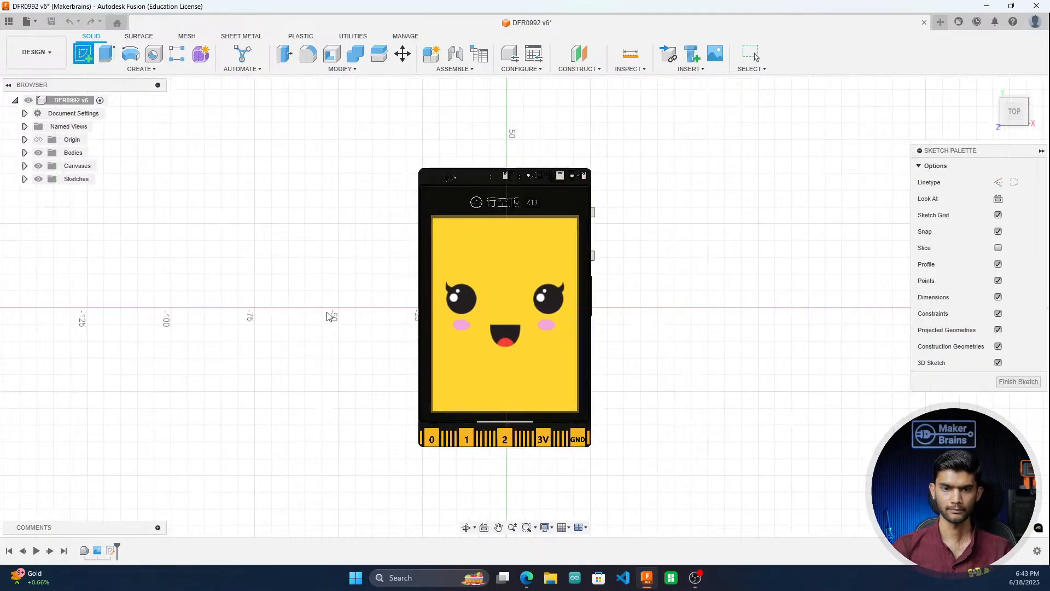
click(135, 69)
mouse_move(148, 93)
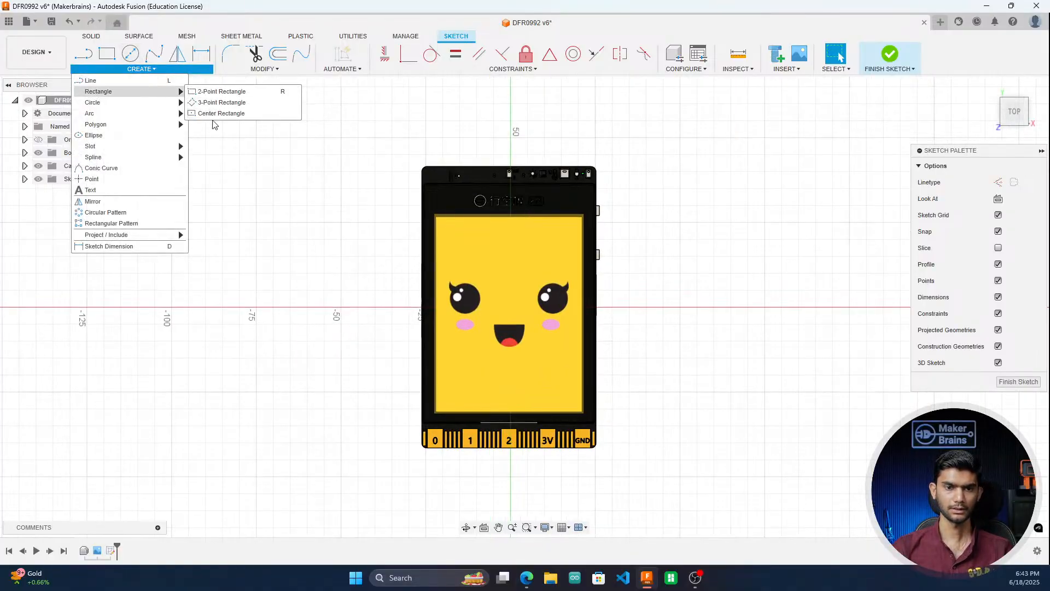
click(216, 114)
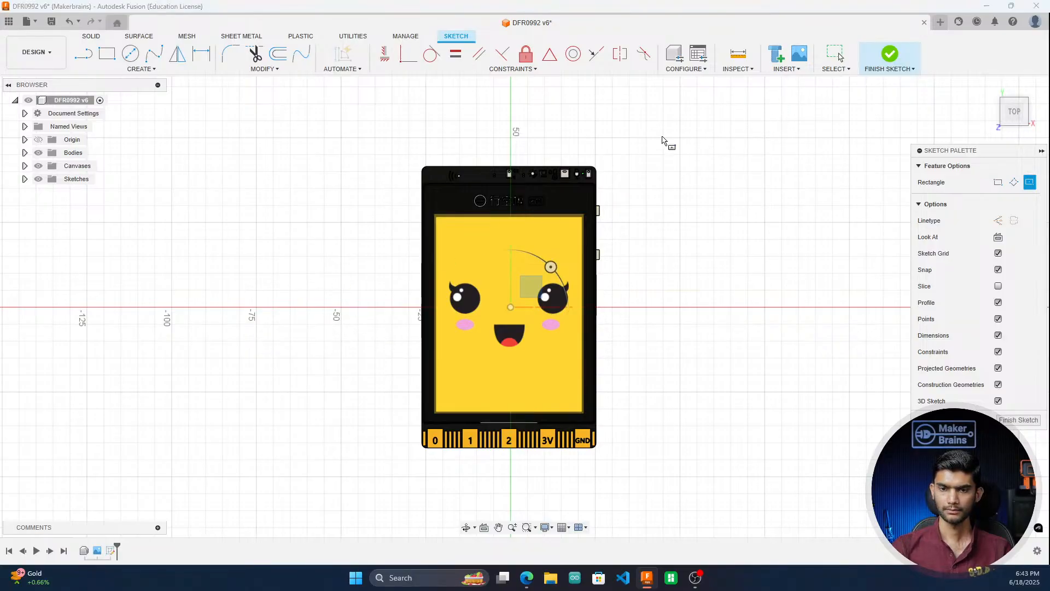
right_click(663, 138)
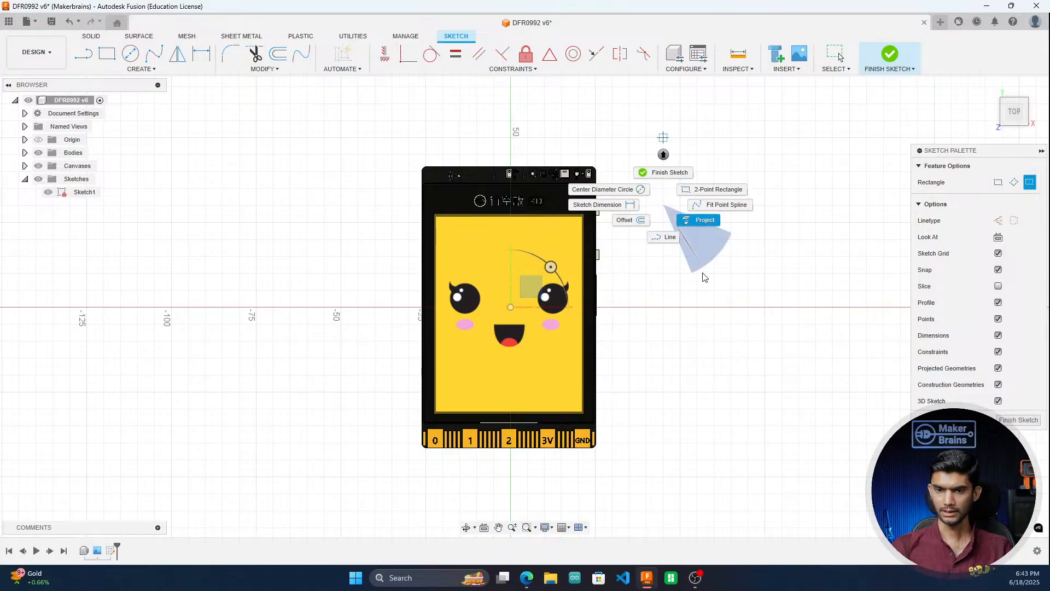
click(818, 272)
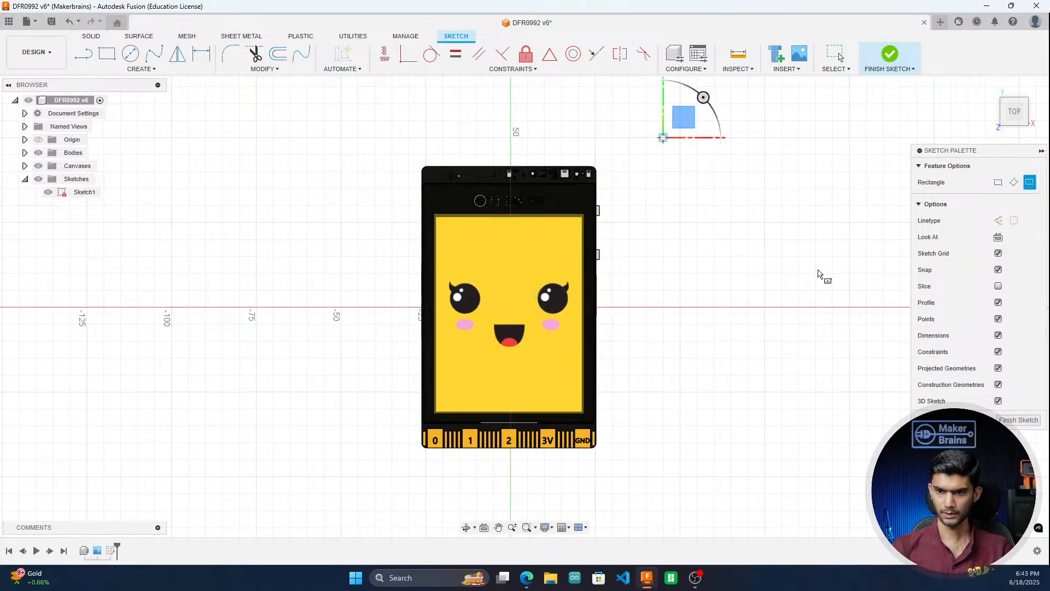
key(Escape)
key(Escape)
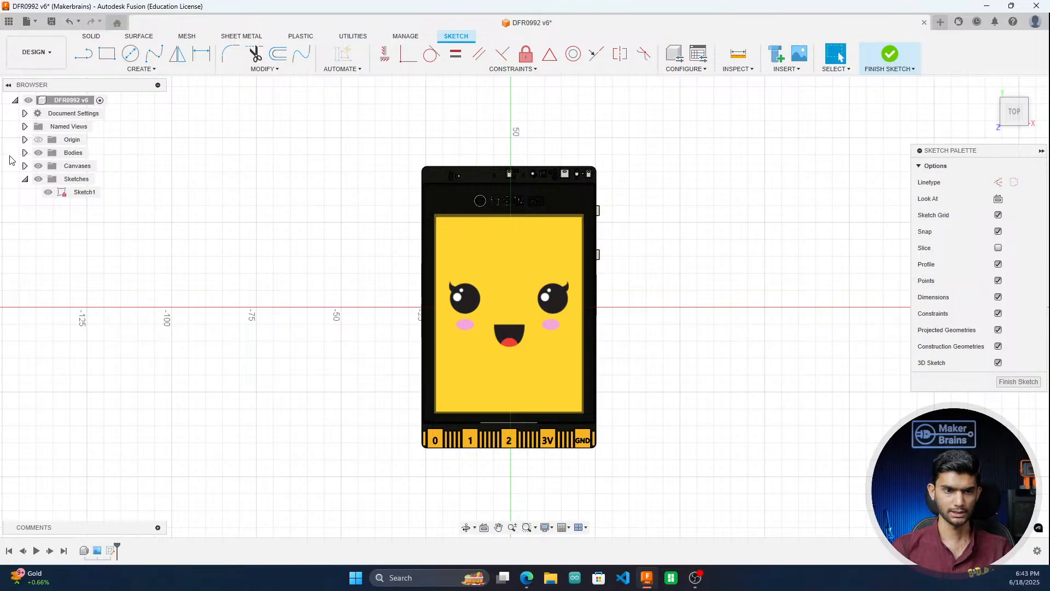
Step: Expand the Bodies folder of the DFR0992 design and look through the board's individual bodies
click(25, 153)
scroll(77, 339, down, 5)
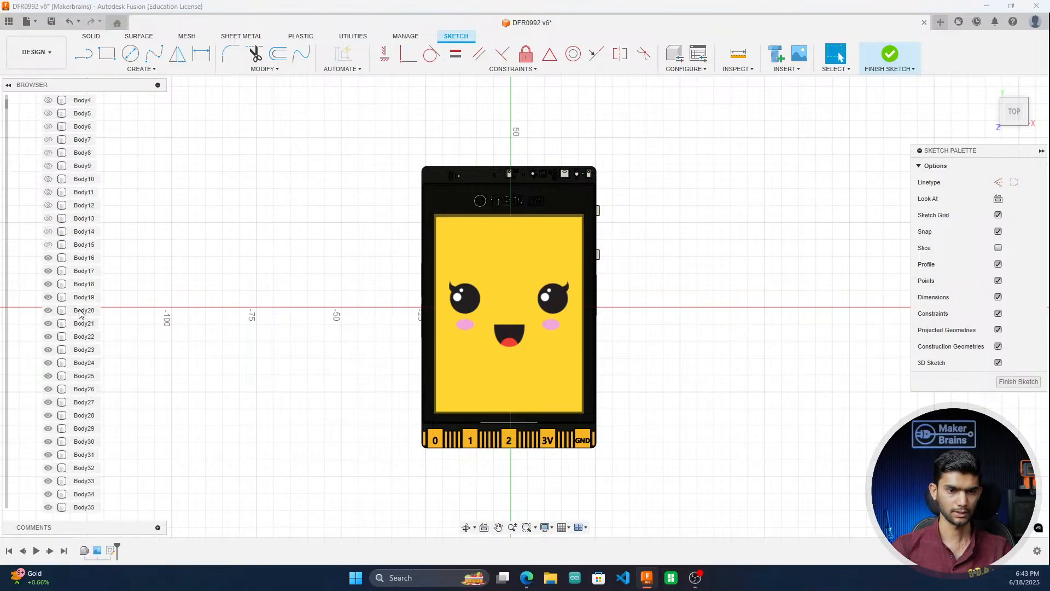
scroll(77, 347, down, 8)
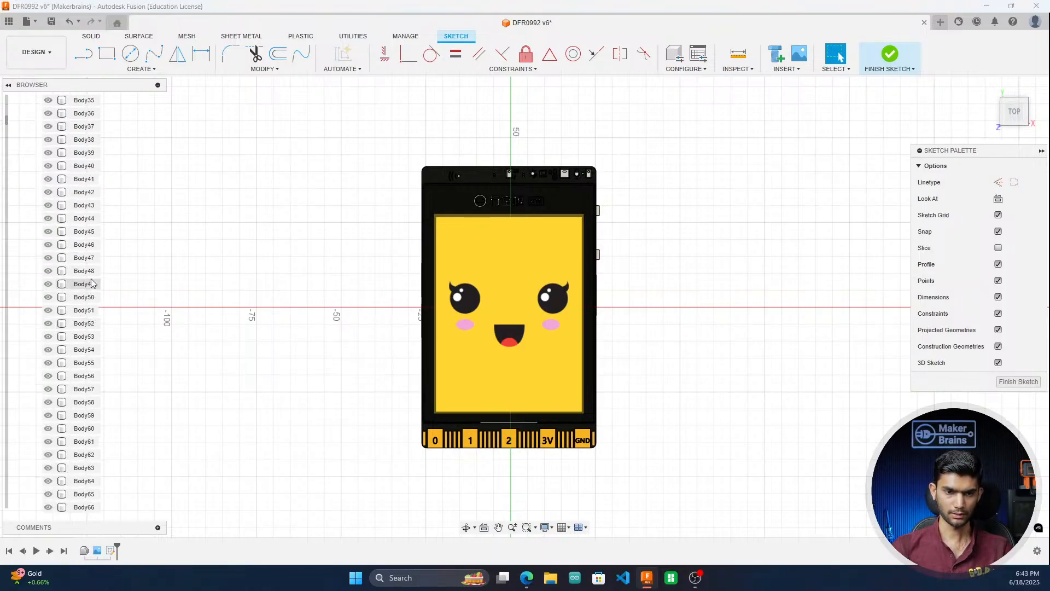
scroll(78, 361, down, 3)
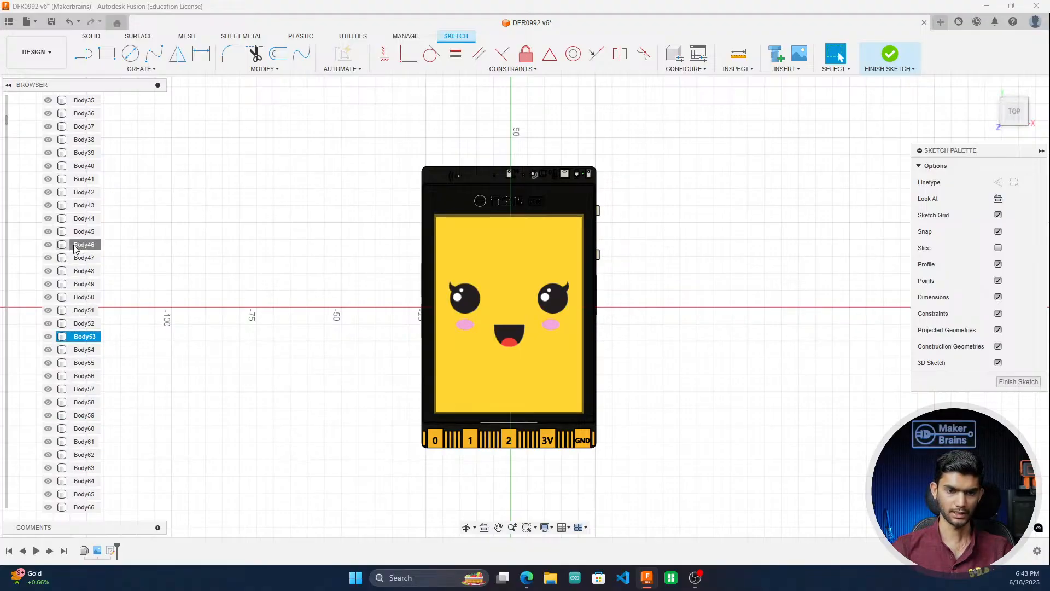
scroll(78, 386, down, 2)
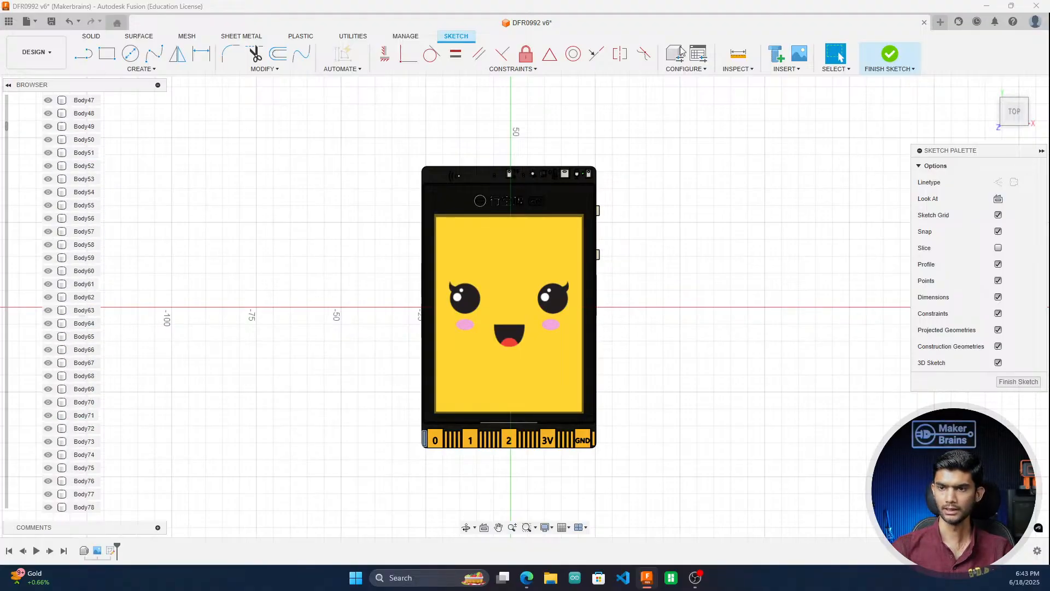
Step: Create a new design and insert the DFR0992 board from the K10 project folder at its default position
click(940, 22)
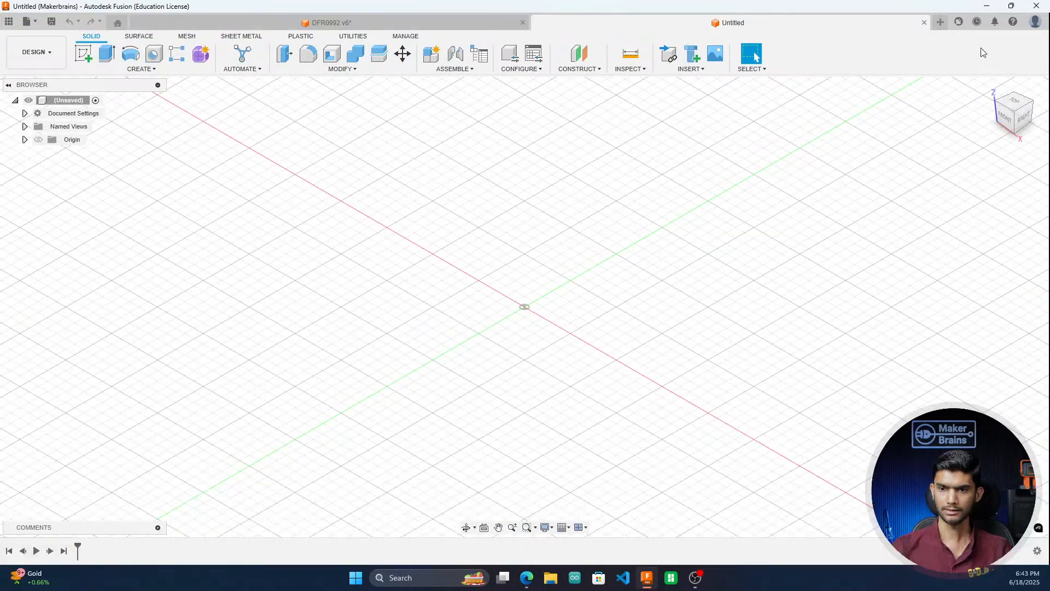
click(9, 22)
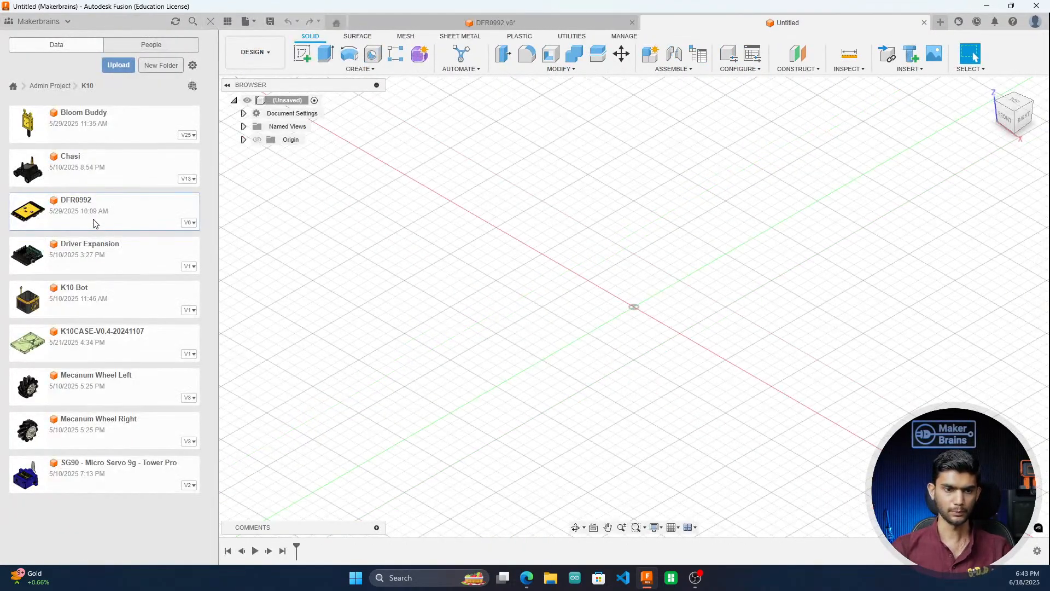
right_click(94, 221)
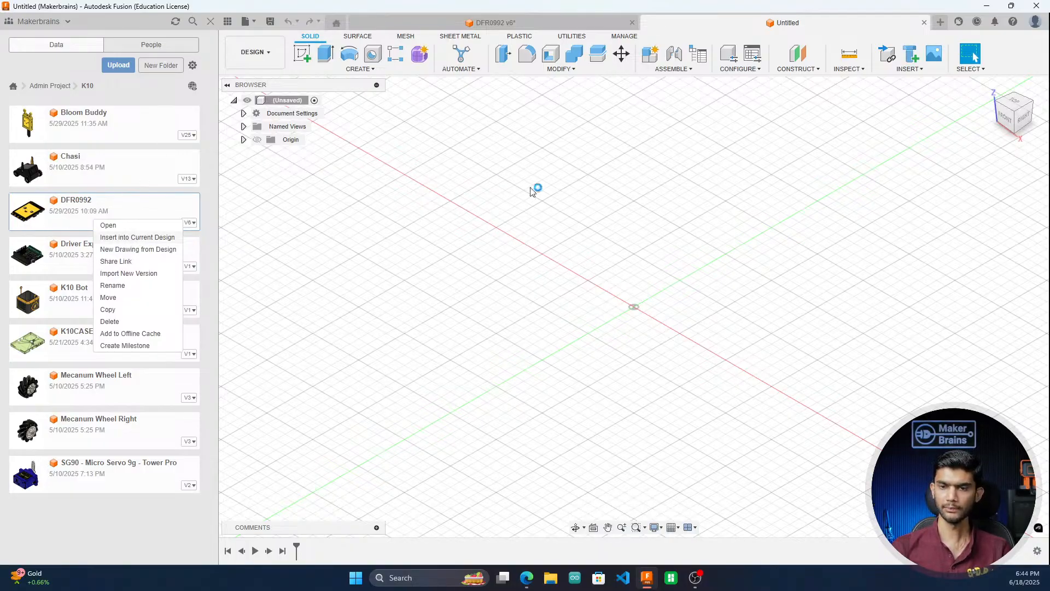
click(547, 194)
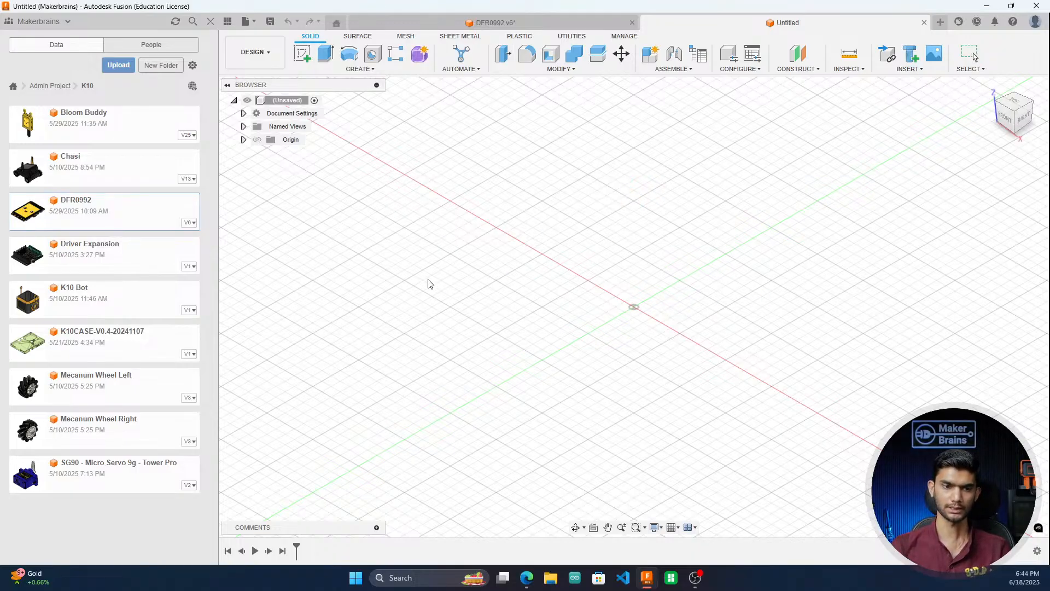
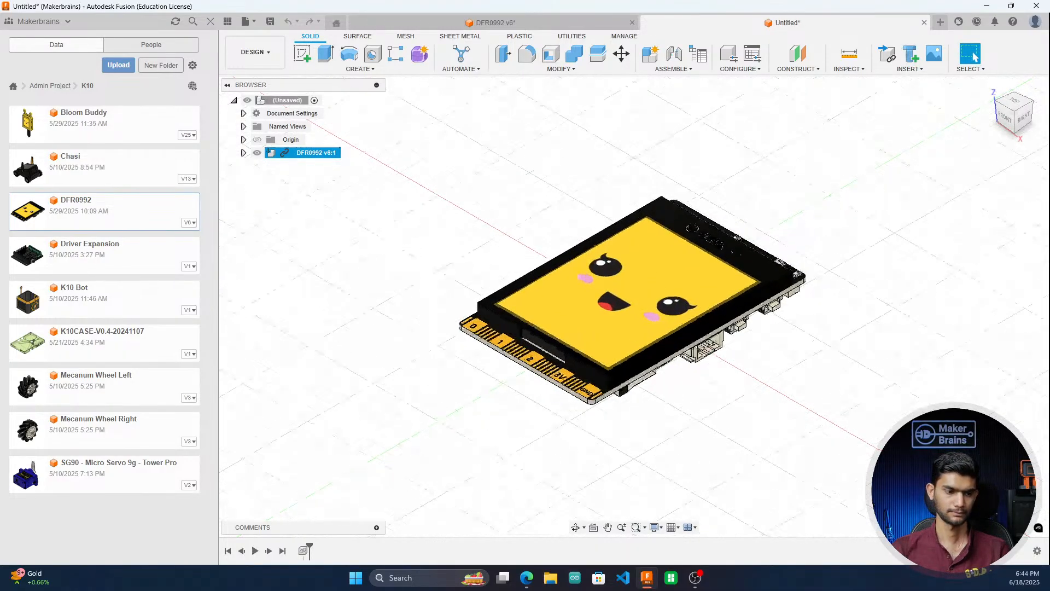
click(1012, 110)
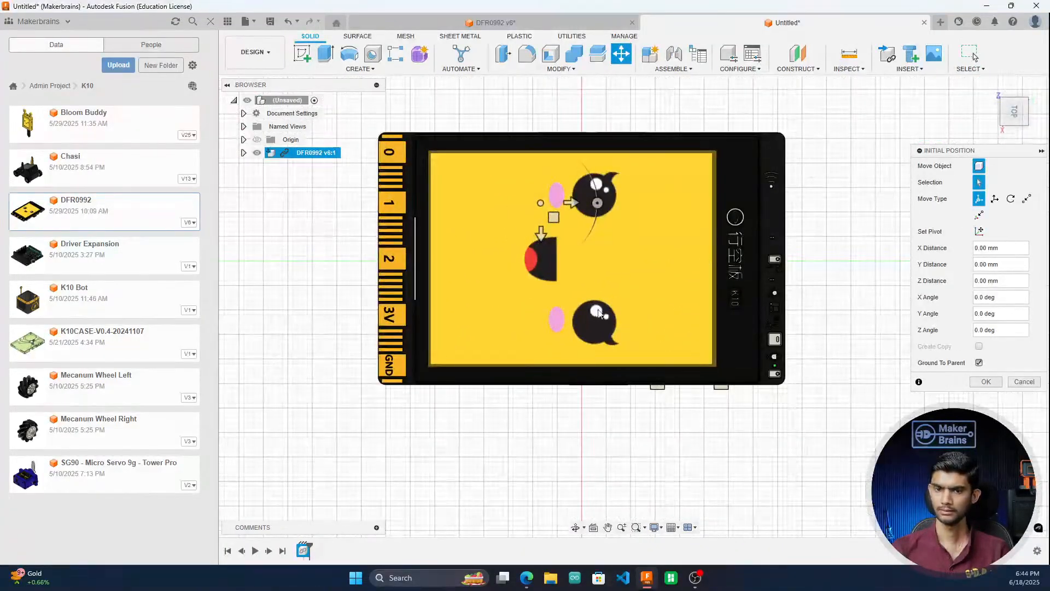
scroll(445, 398, down, 2)
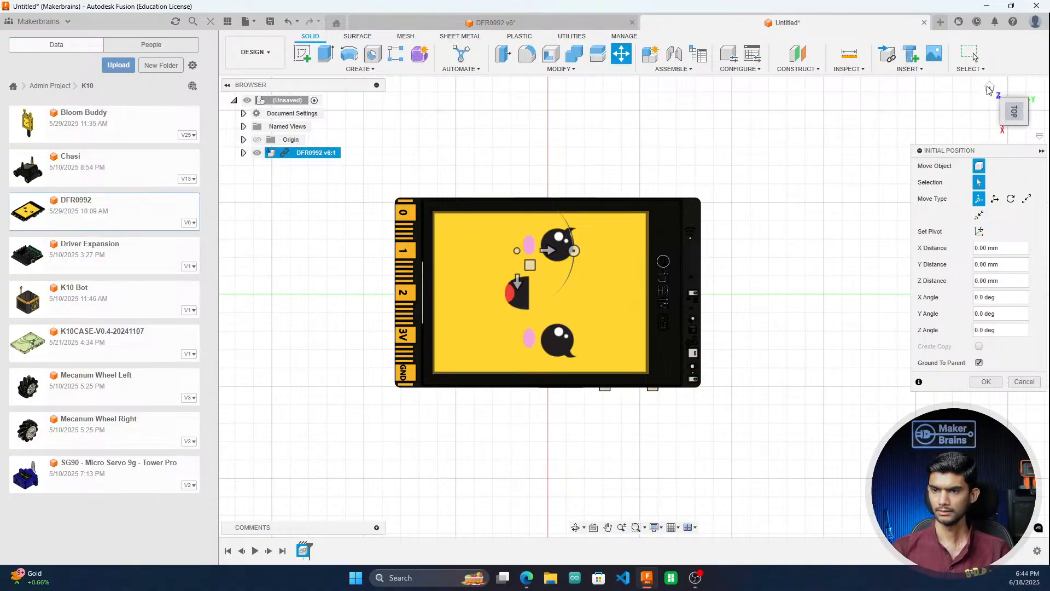
click(990, 87)
key(Escape)
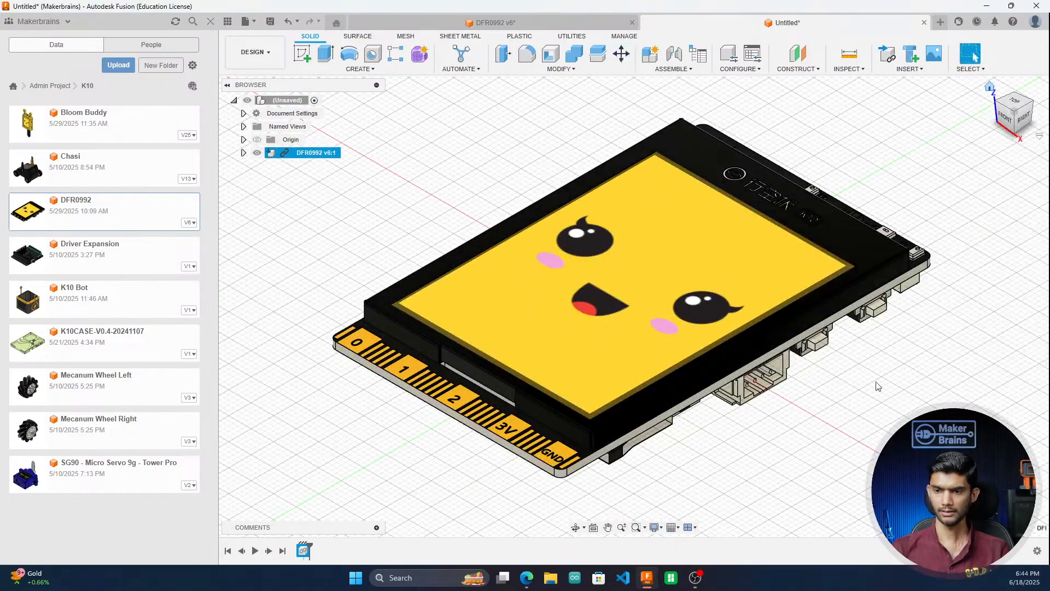
click(878, 386)
scroll(409, 293, down, 3)
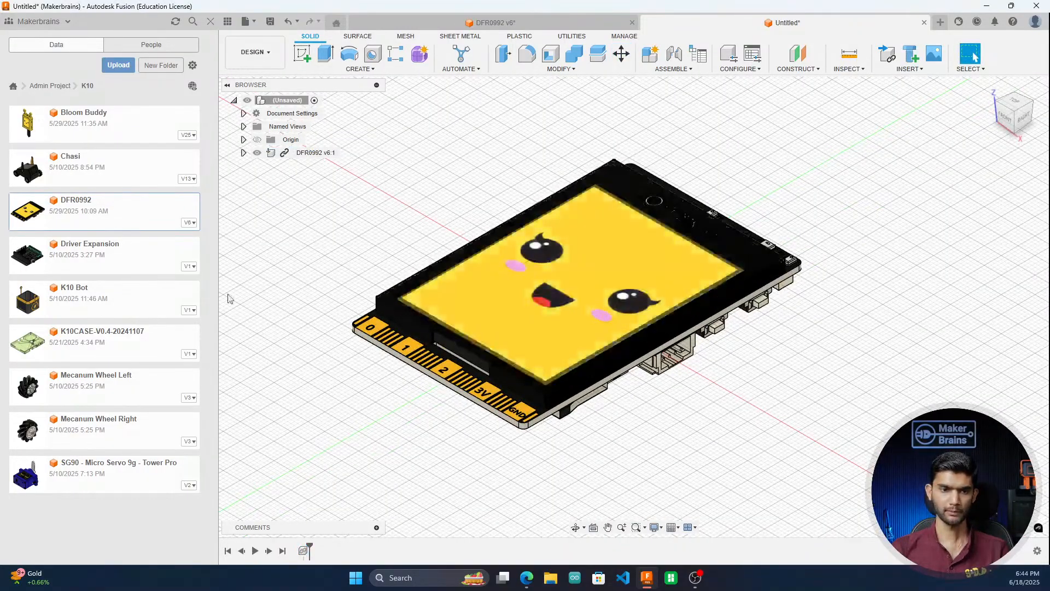
Step: Try inserting the Driver Expansion model raised 45 mm in Z above the DFR0992 board, and undo the insertion
right_click(71, 251)
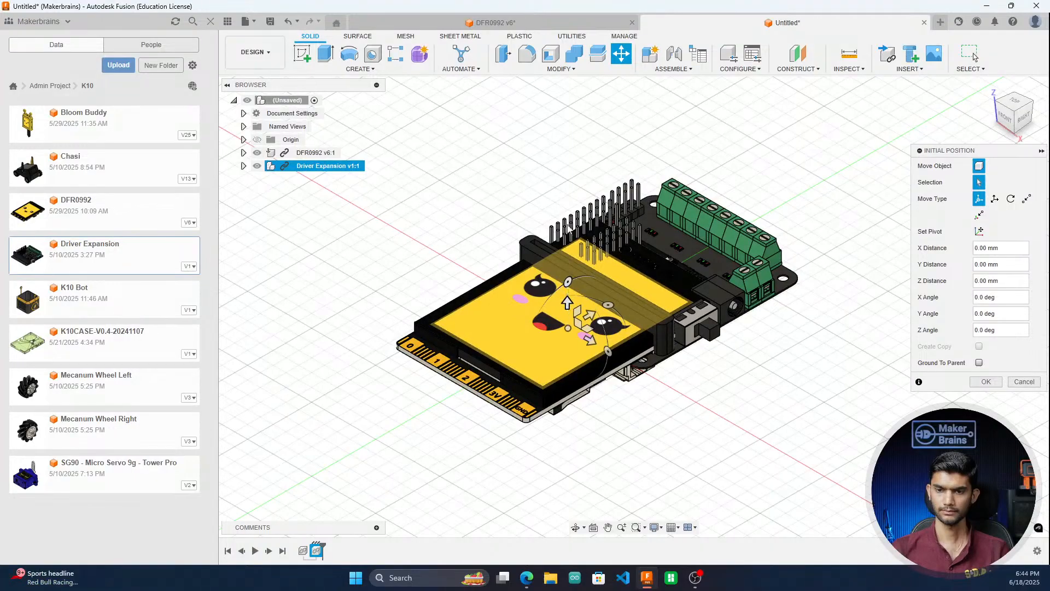
scroll(581, 400, down, 3)
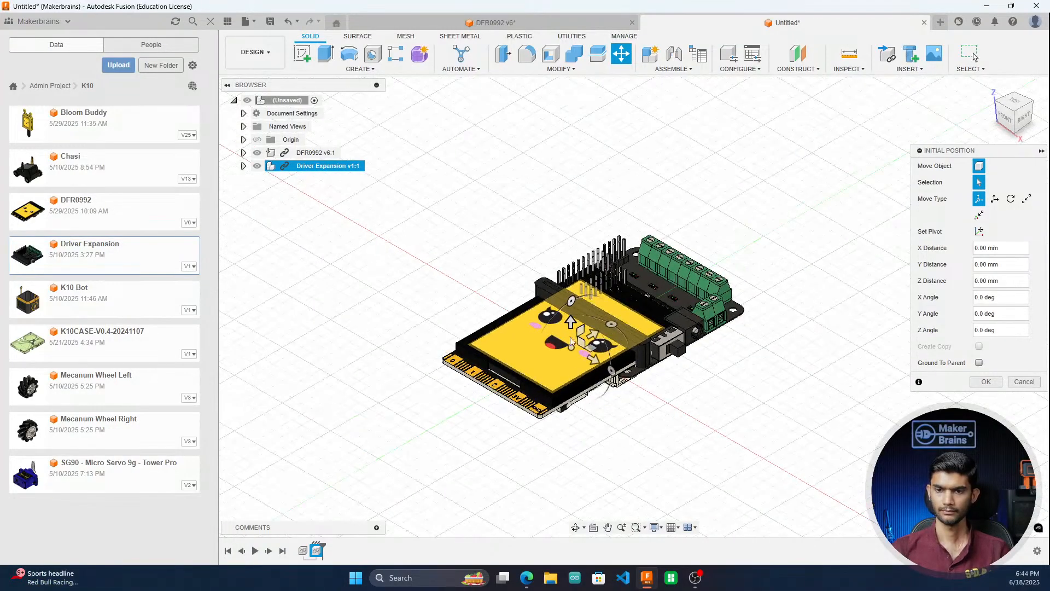
drag(571, 325, 570, 280)
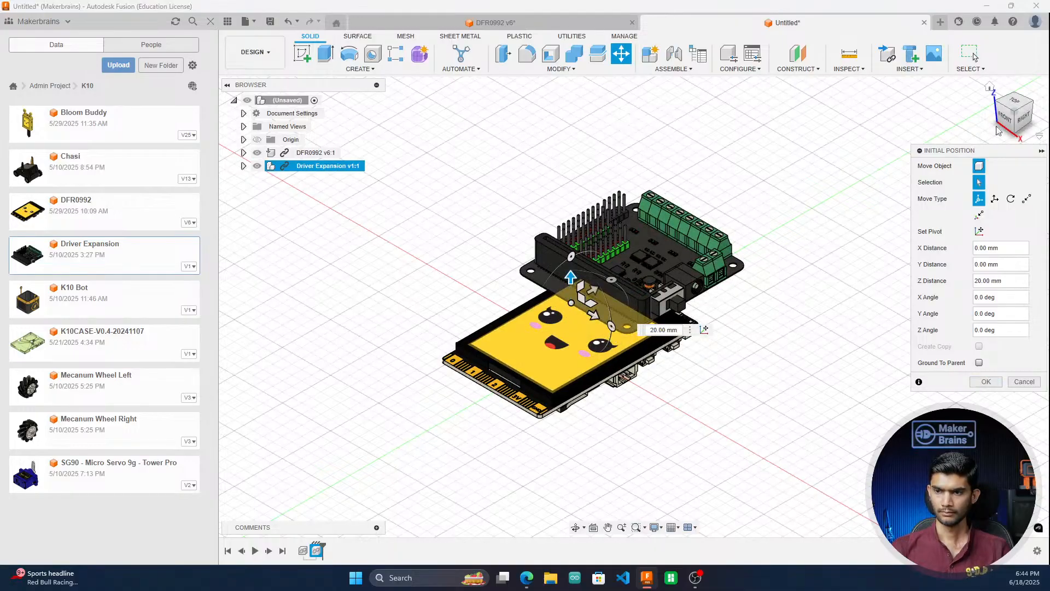
drag(1024, 118, 1016, 119)
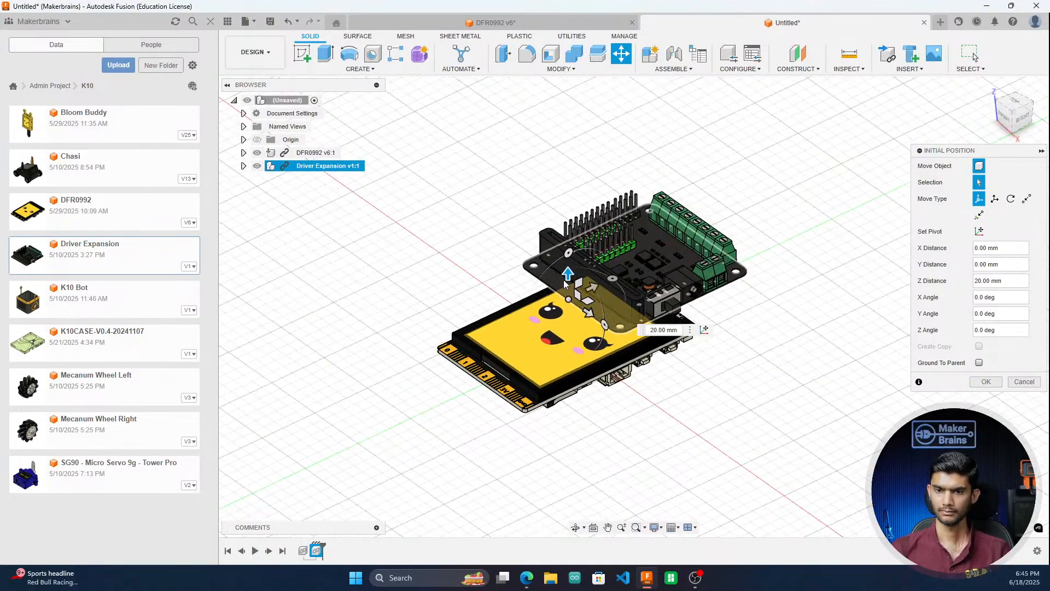
drag(568, 274, 569, 211)
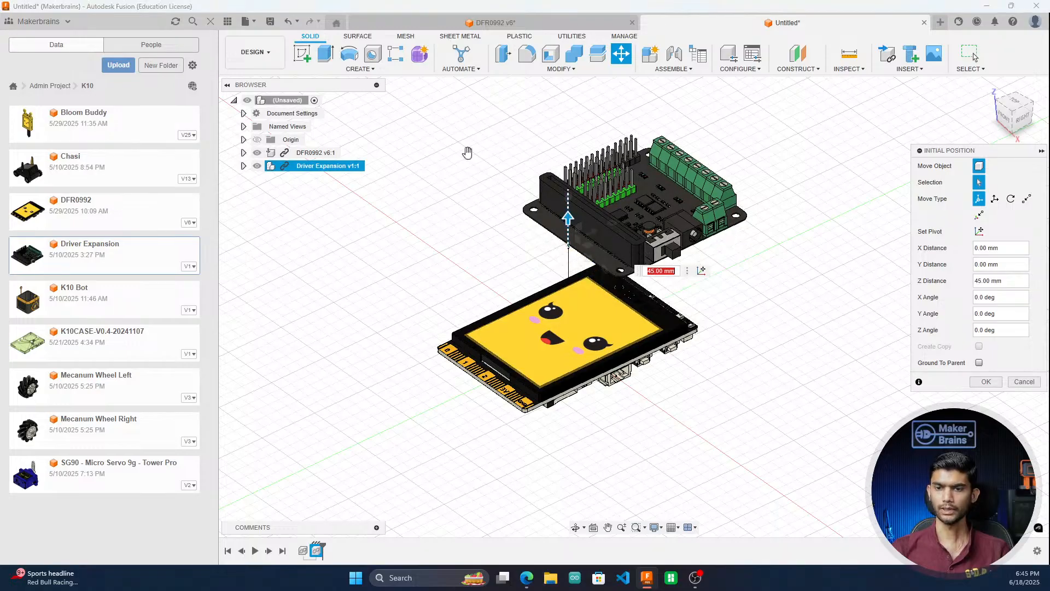
click(1015, 385)
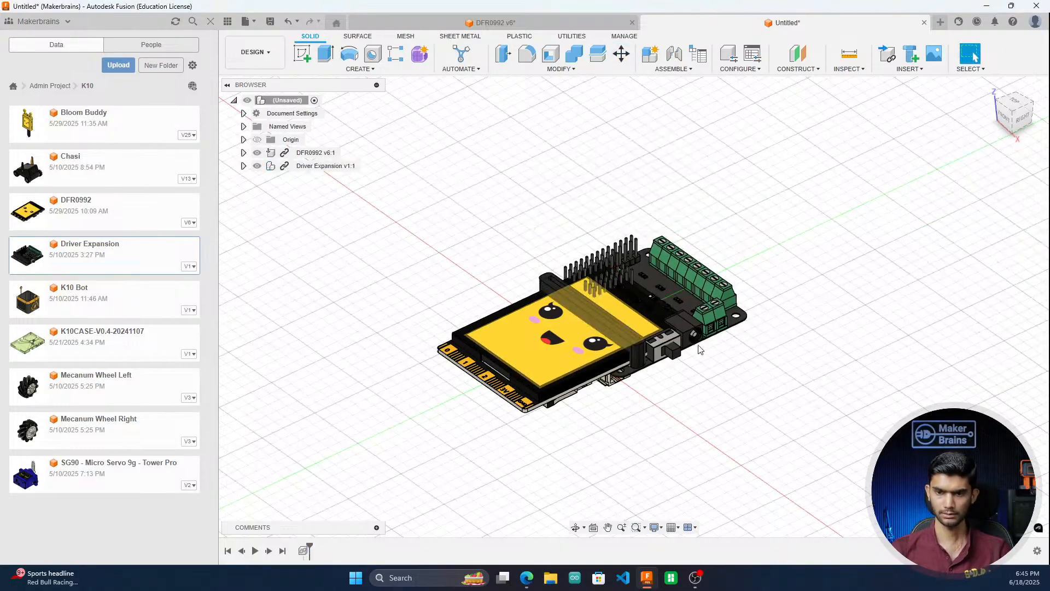
key(ctrl+z)
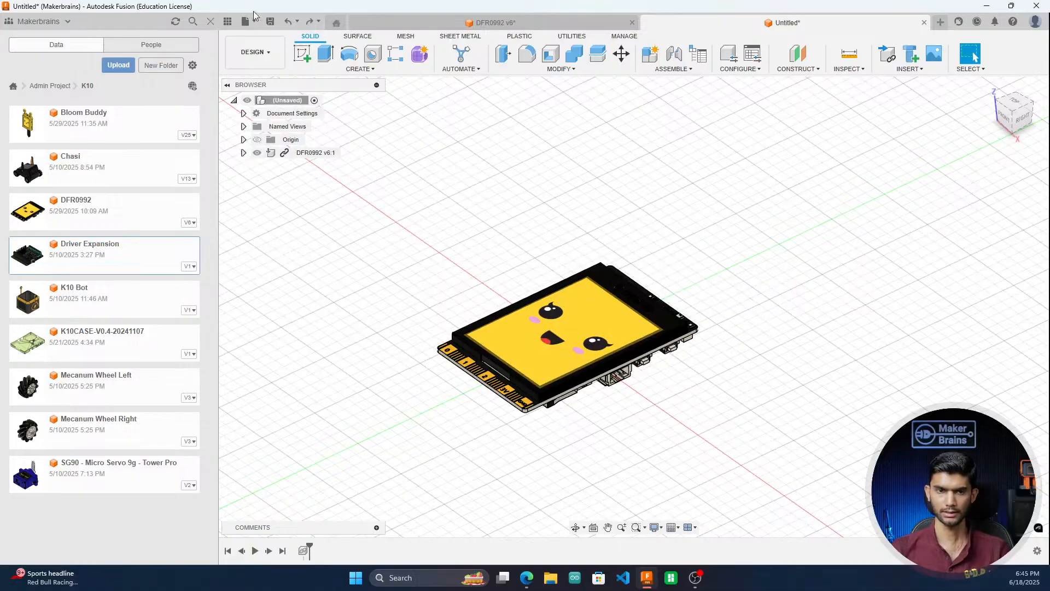
Step: Close the project data listing and create a sketch on the horizontal XY plane in the top view with the board upright
click(211, 22)
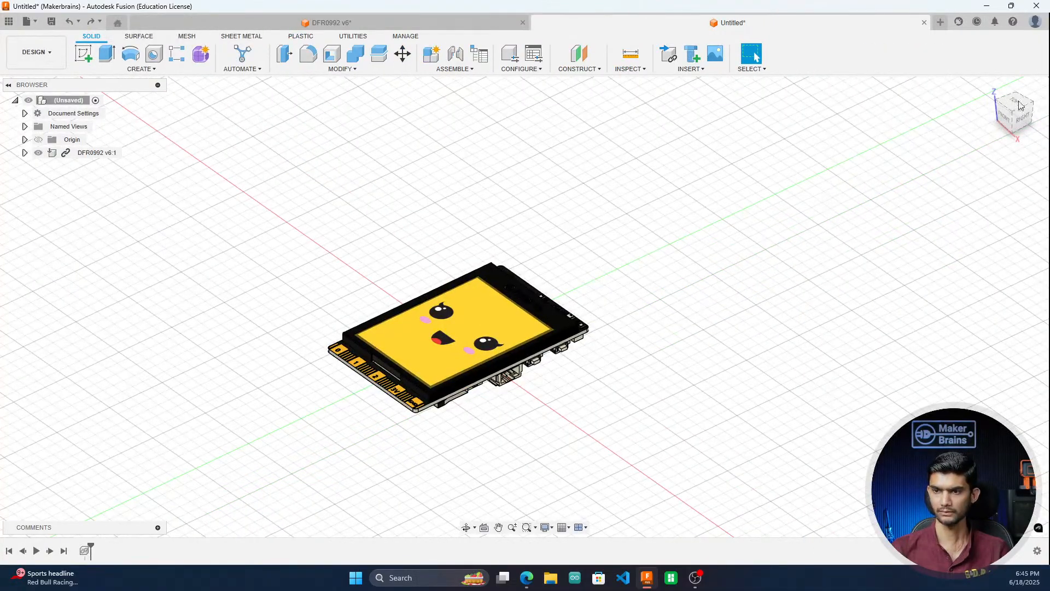
click(1005, 116)
click(1021, 86)
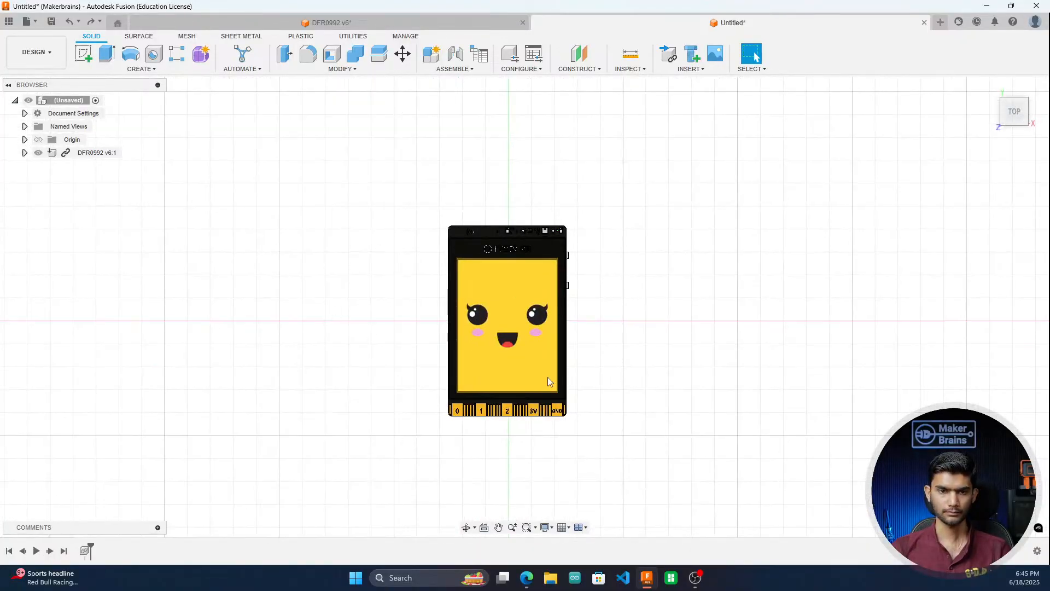
scroll(676, 415, up, 2)
click(88, 57)
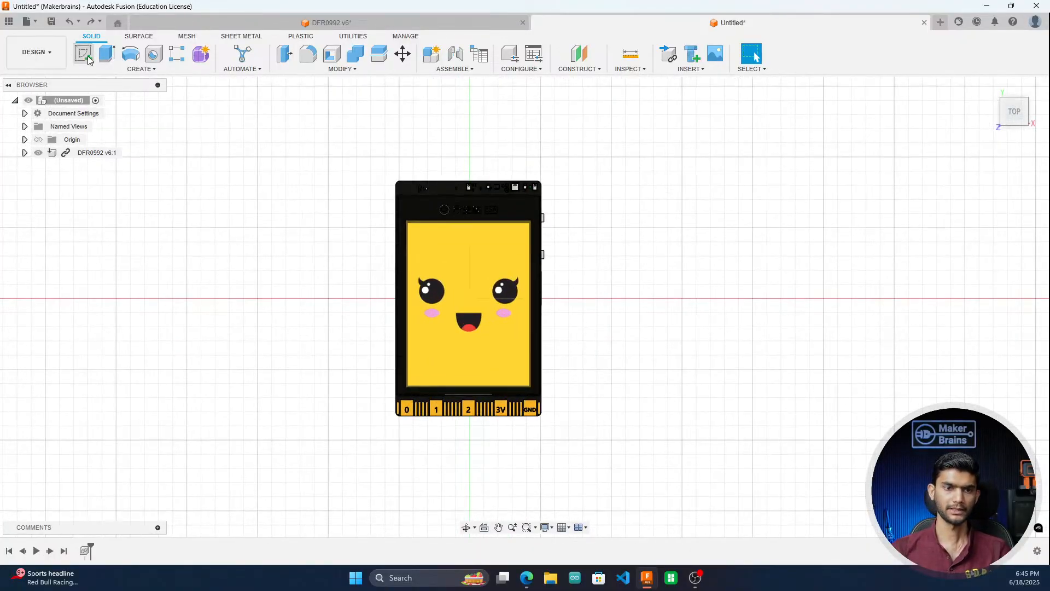
click(185, 147)
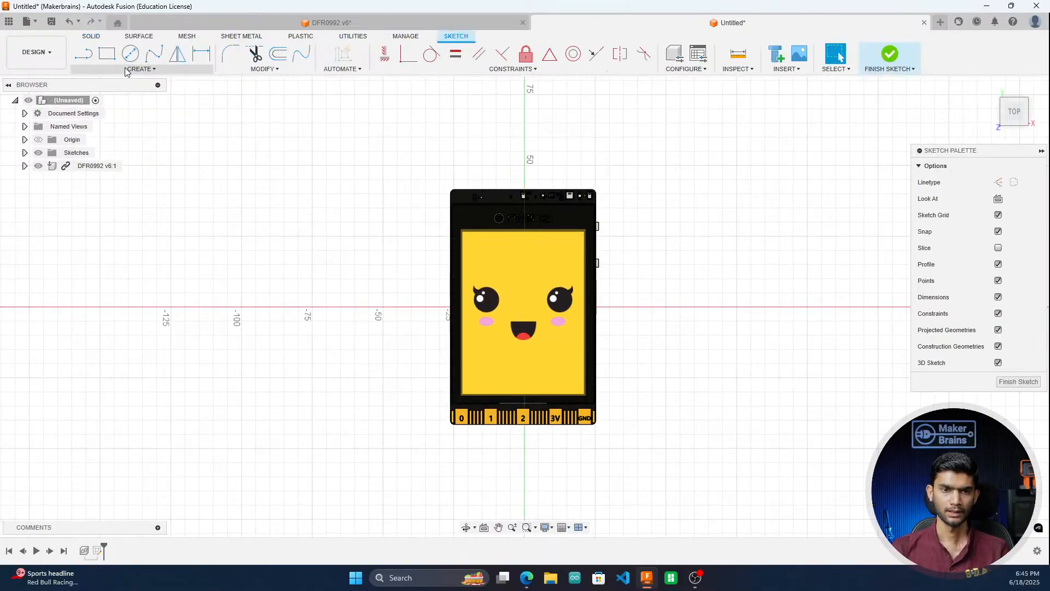
Step: Sketch a center rectangle from the origin, about 83 mm tall, with its corners just outside the board's outline
click(126, 70)
mouse_move(124, 92)
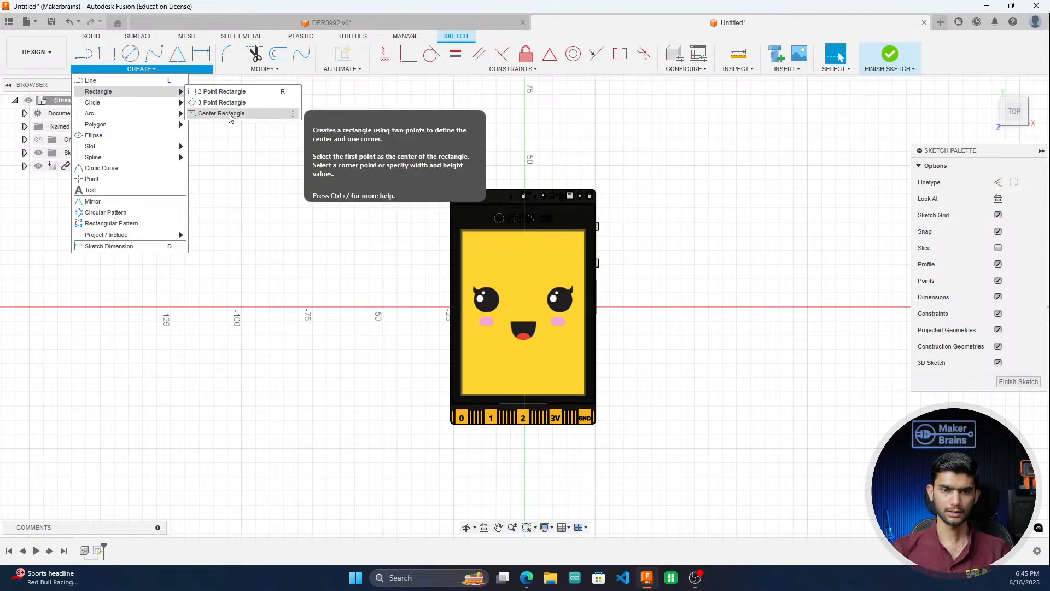
click(229, 114)
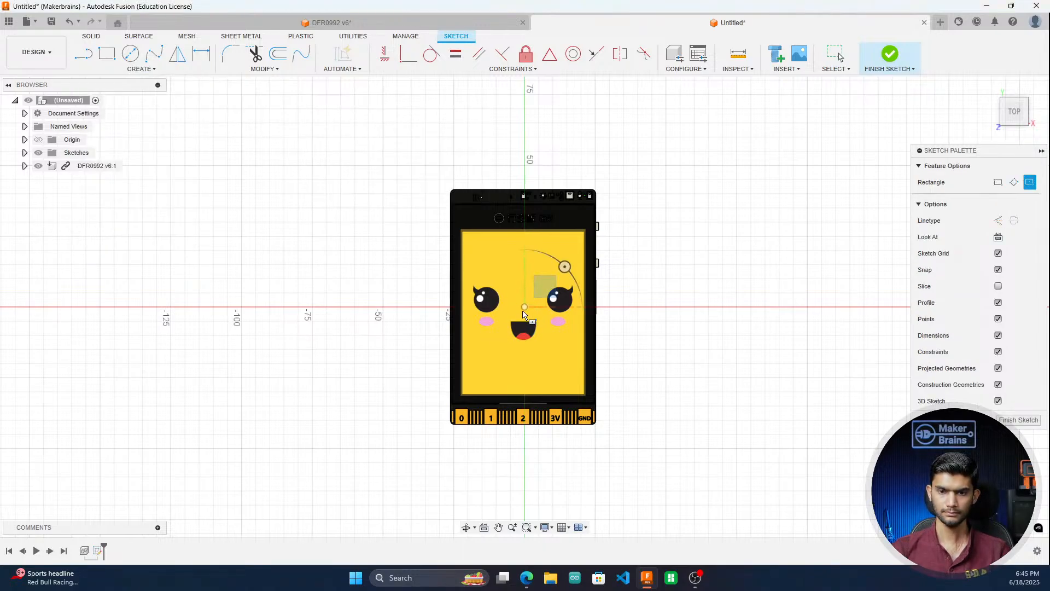
click(39, 166)
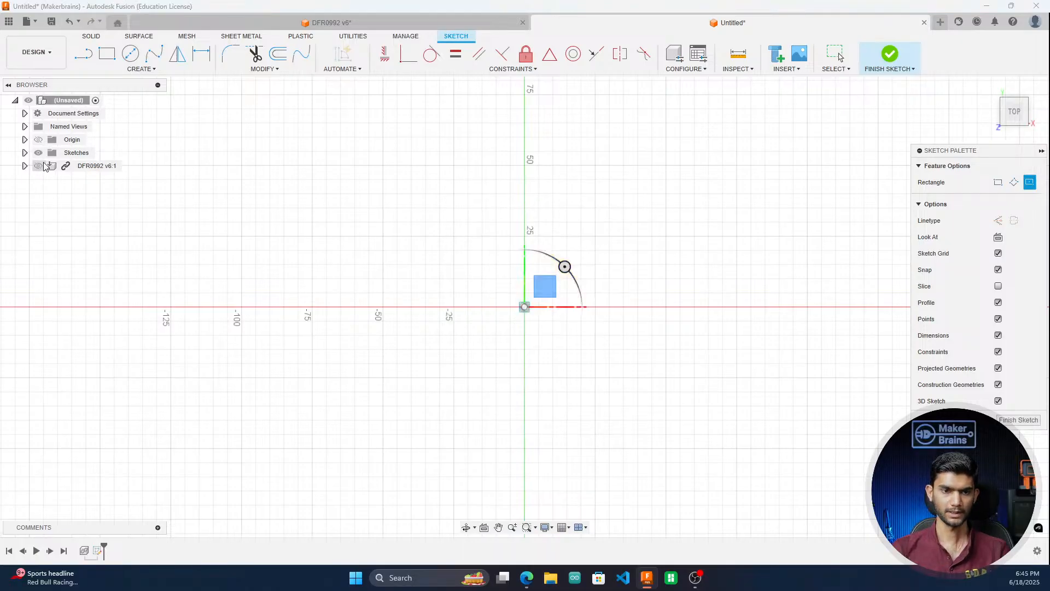
click(525, 307)
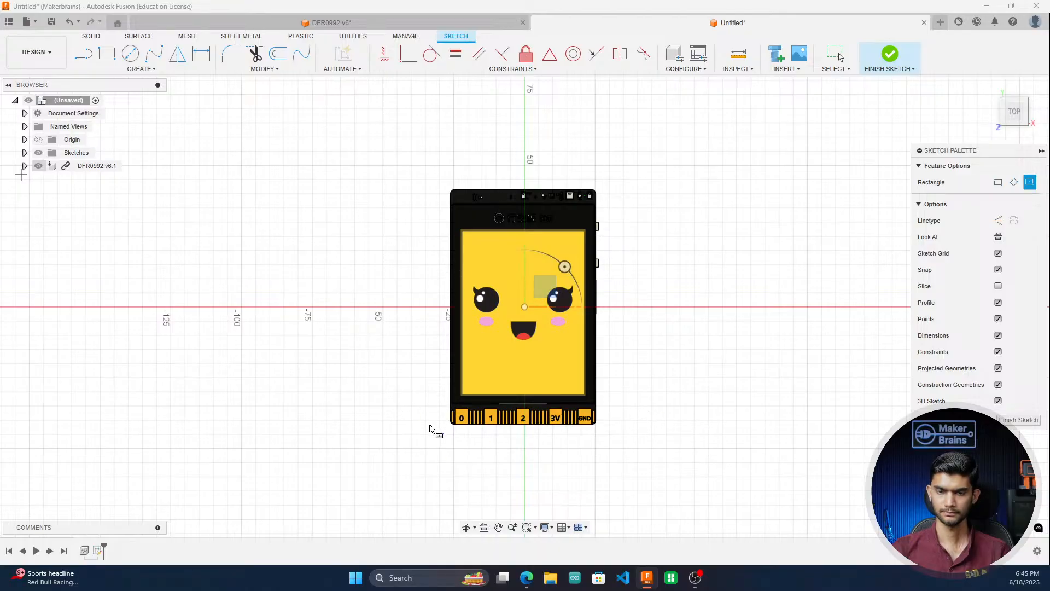
scroll(449, 432, up, 2)
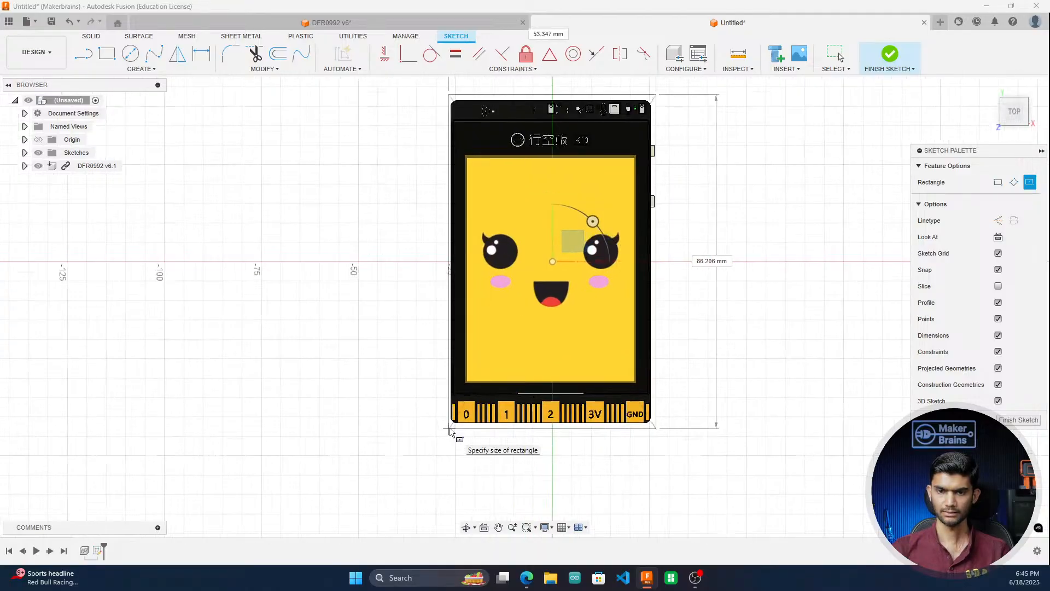
scroll(450, 432, down, 2)
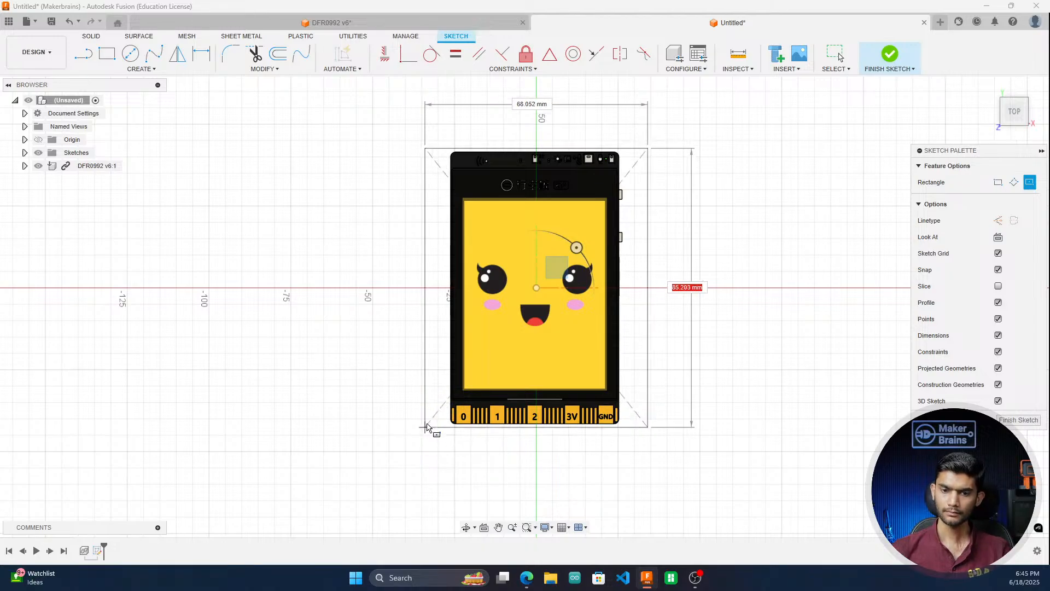
scroll(429, 436, up, 3)
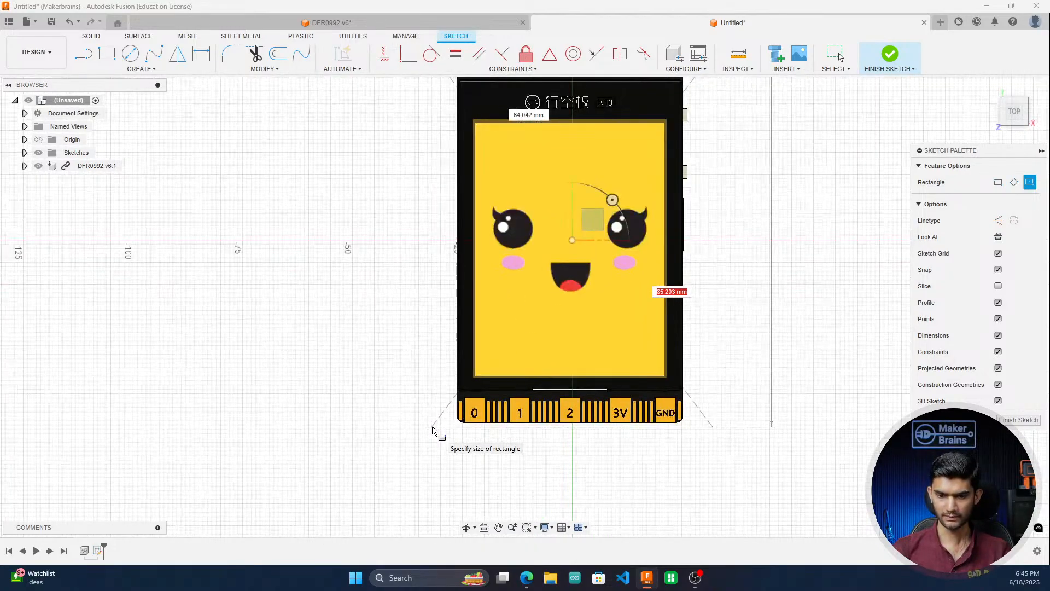
scroll(433, 429, up, 2)
scroll(469, 420, up, 4)
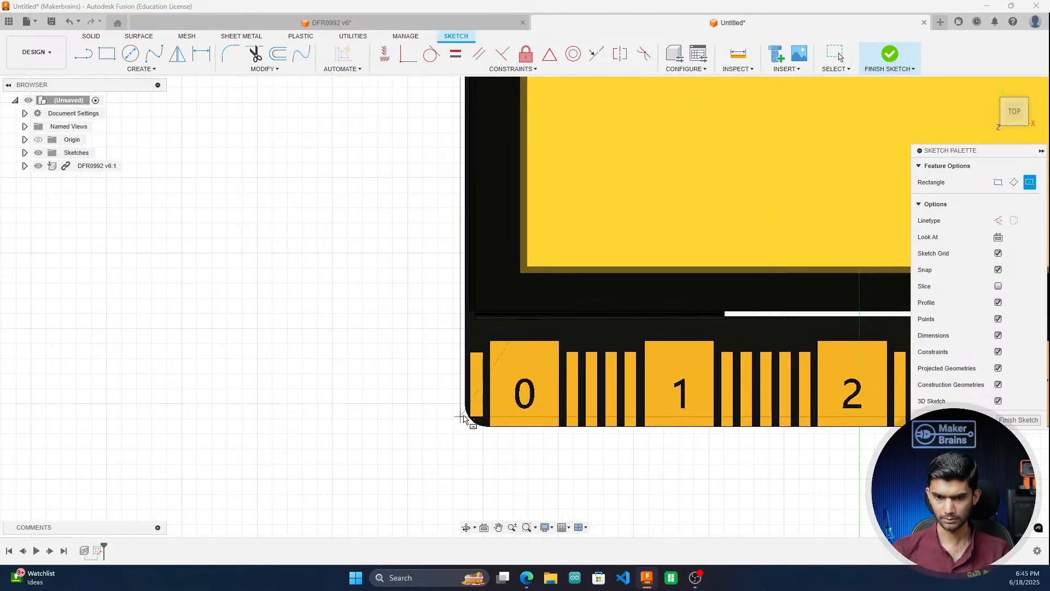
scroll(464, 432, up, 2)
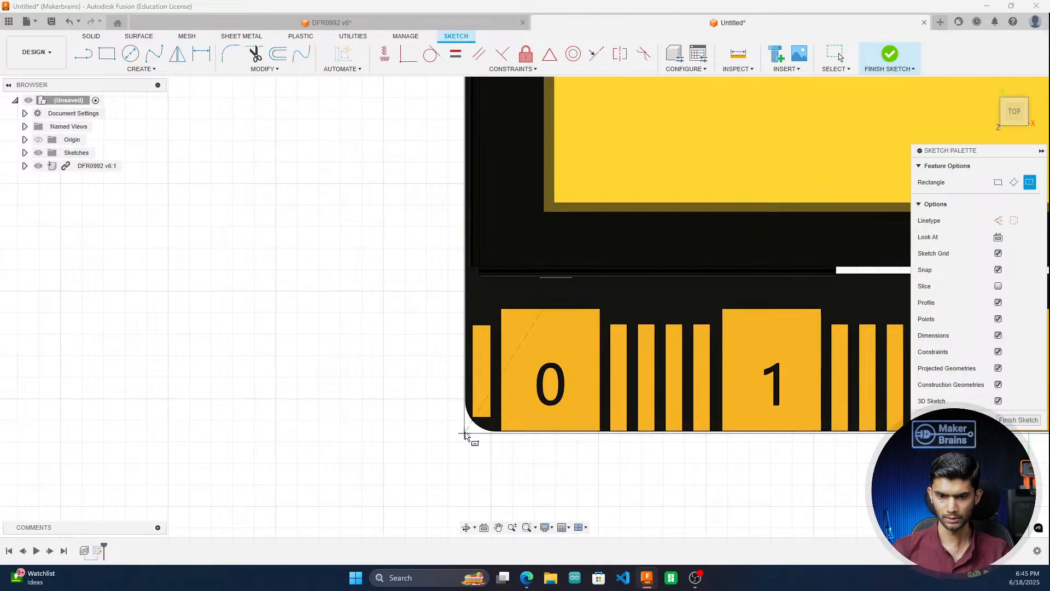
scroll(465, 435, up, 3)
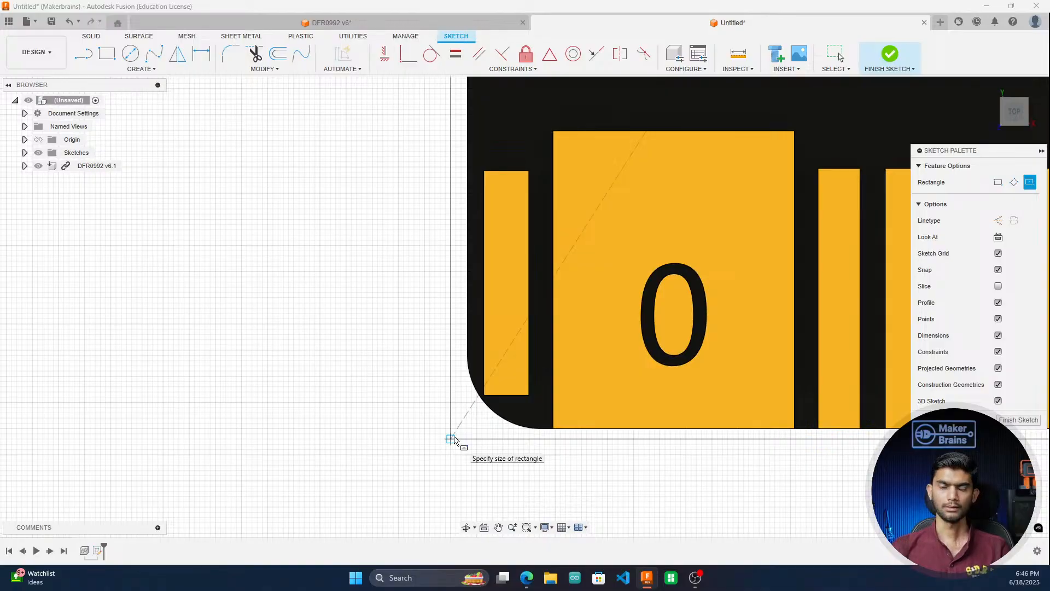
scroll(454, 439, down, 5)
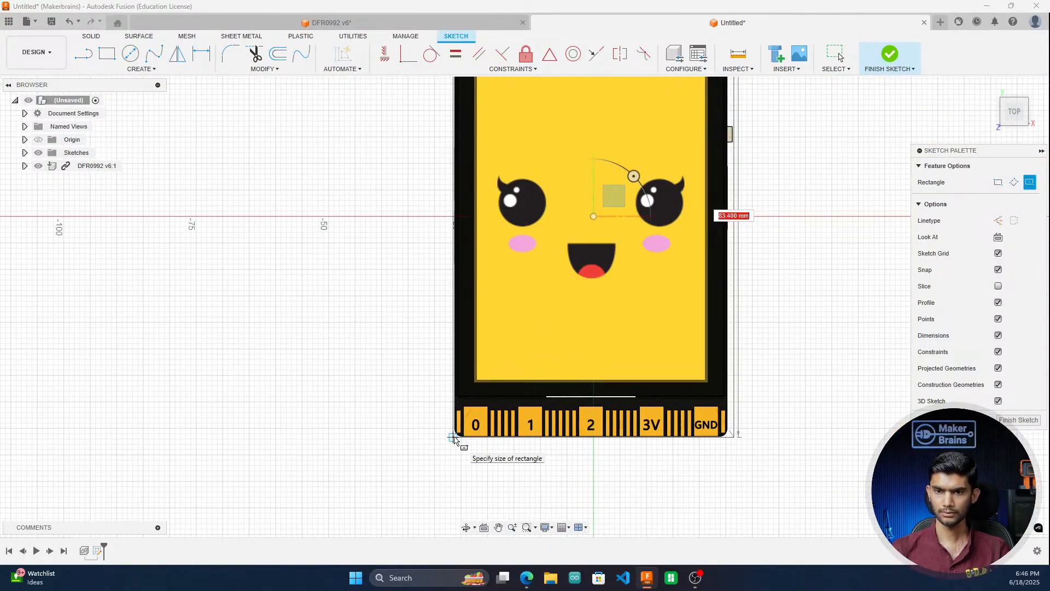
click(454, 439)
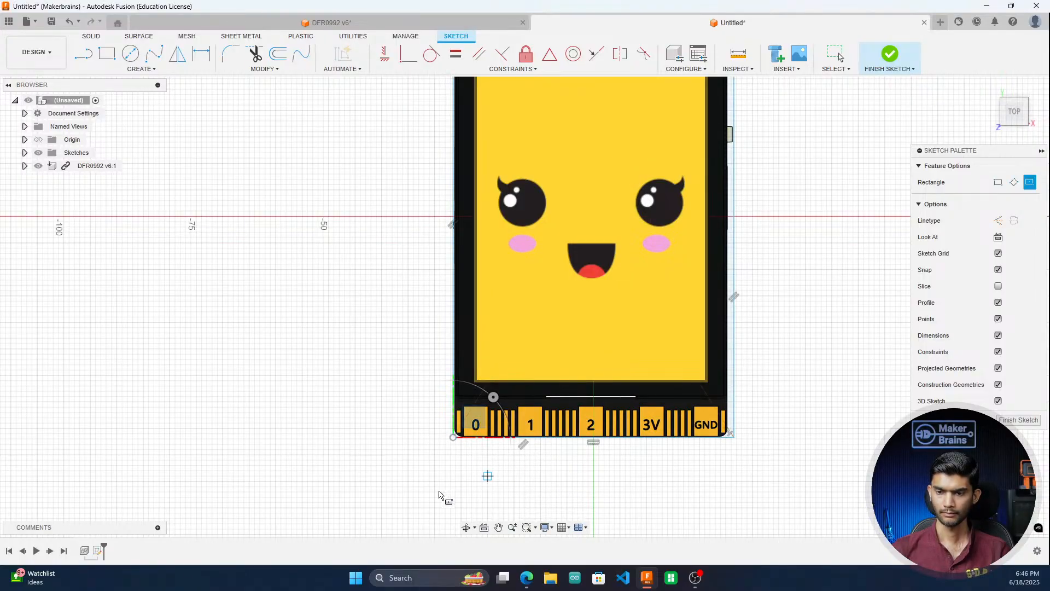
Step: Check the rectangle against the board's edges and hide the DFR0992 component so only the sketch shows
scroll(439, 495, down, 2)
scroll(401, 239, up, 2)
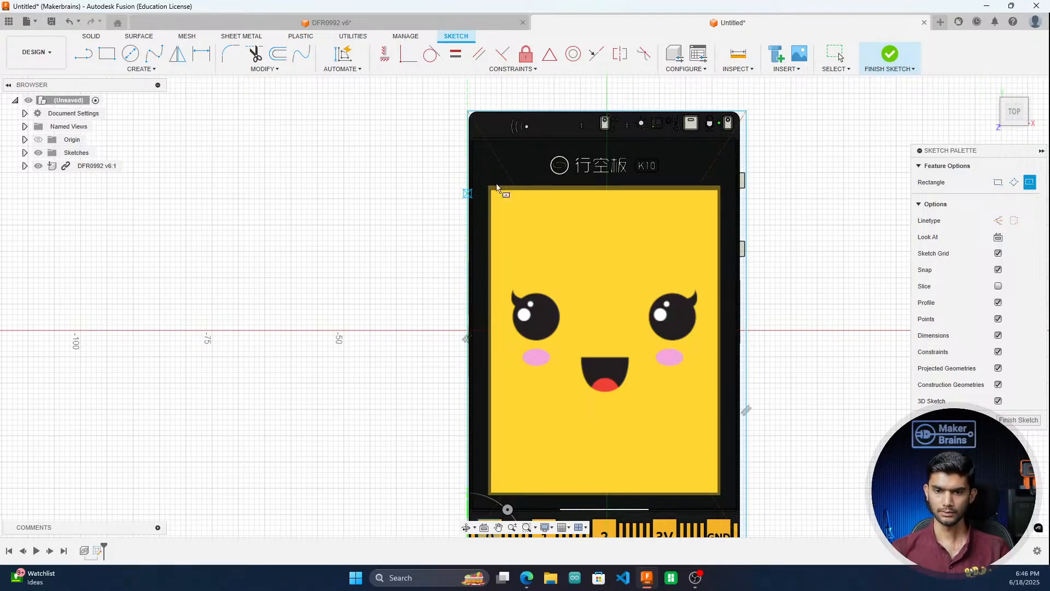
scroll(496, 188, down, 2)
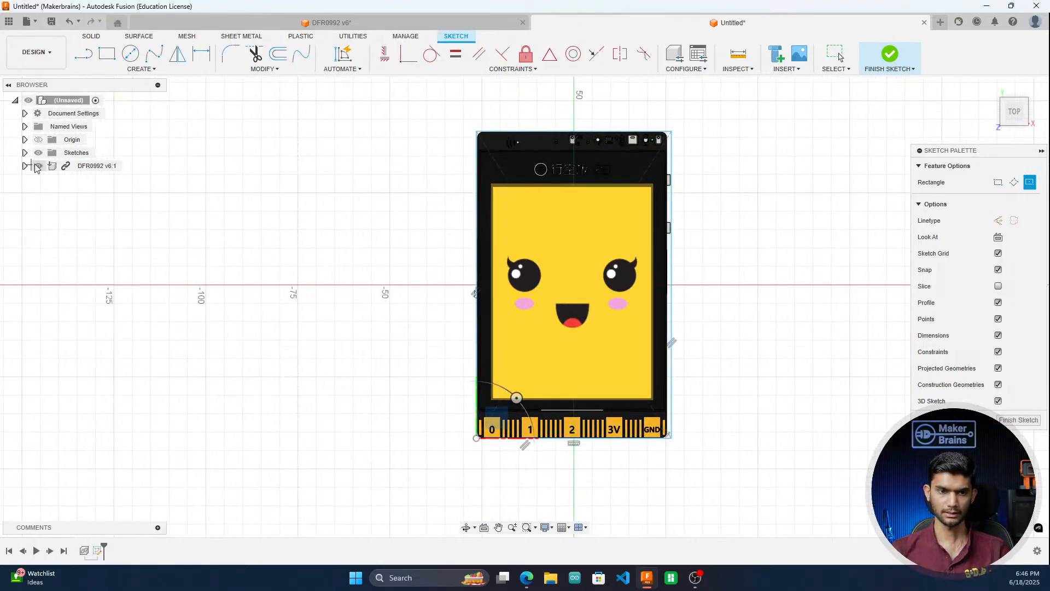
click(38, 165)
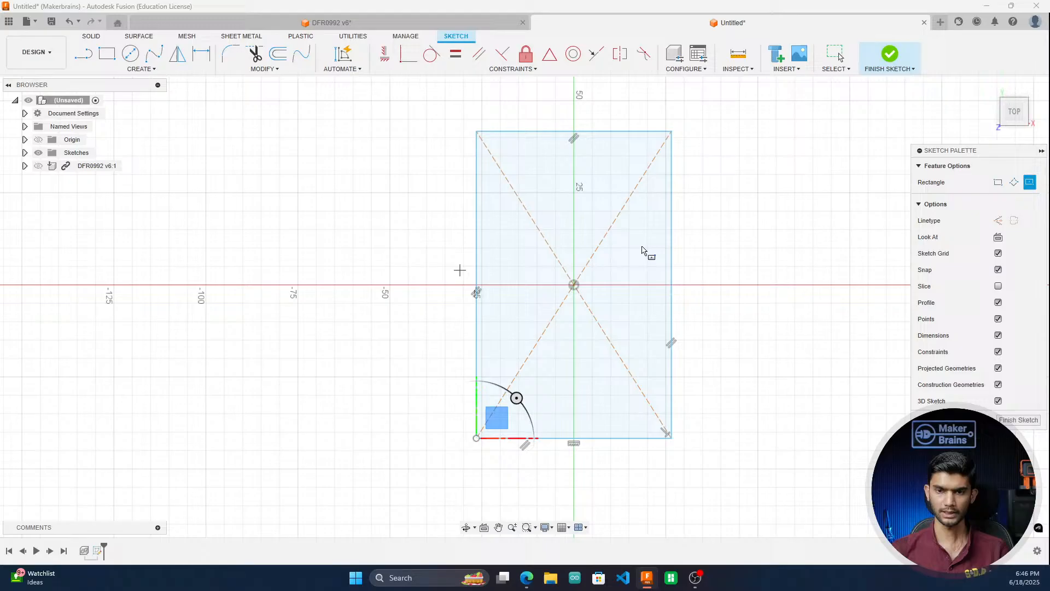
Step: Sketch a second center rectangle from the origin, about 60 by 90 mm, around the first rectangle and finish the sketch
click(39, 166)
click(38, 166)
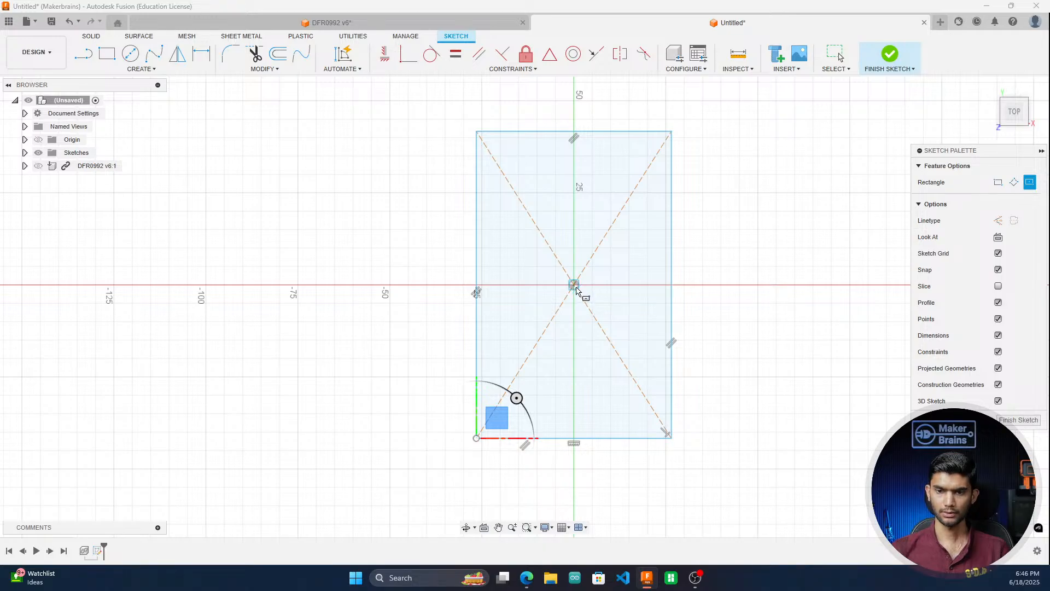
click(574, 285)
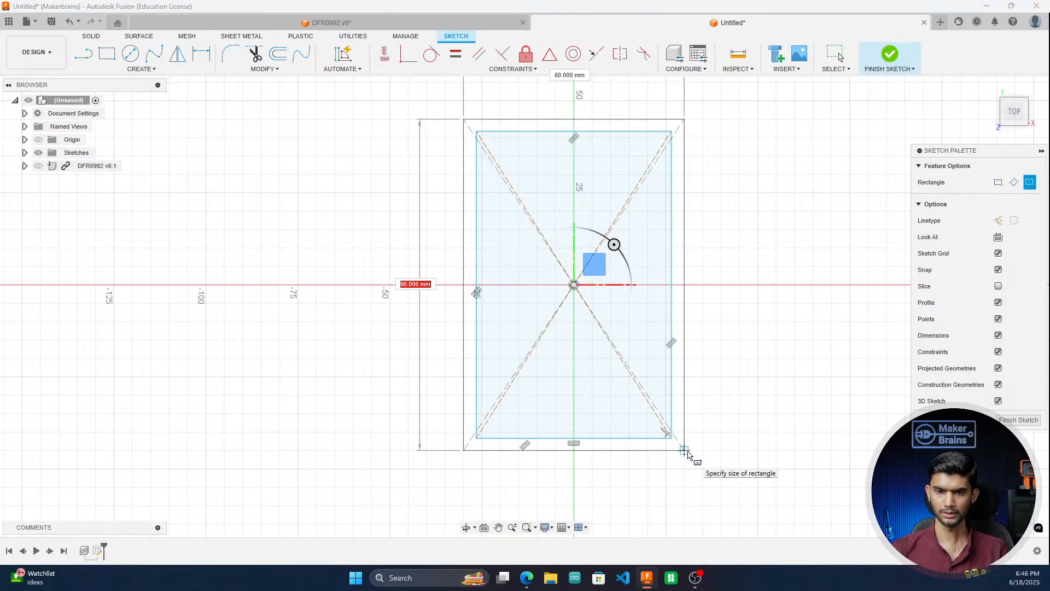
click(688, 452)
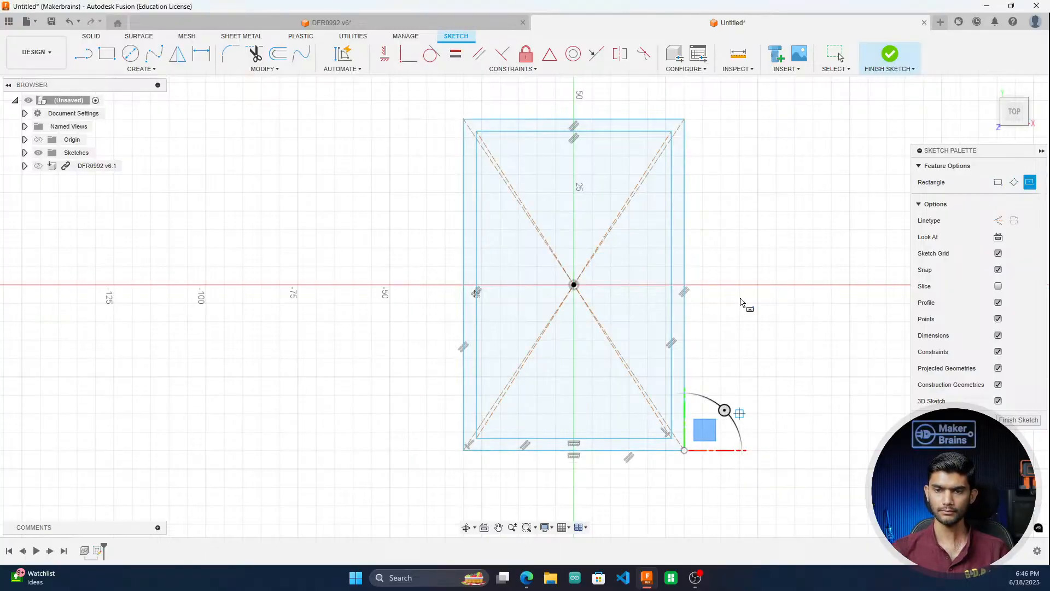
right_click(748, 216)
click(701, 218)
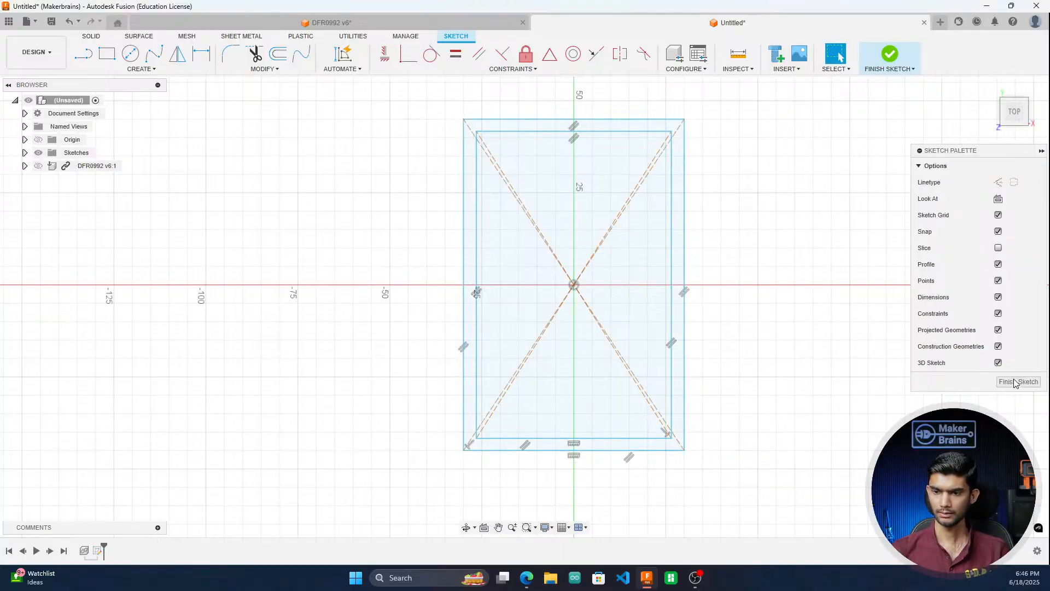
click(1014, 382)
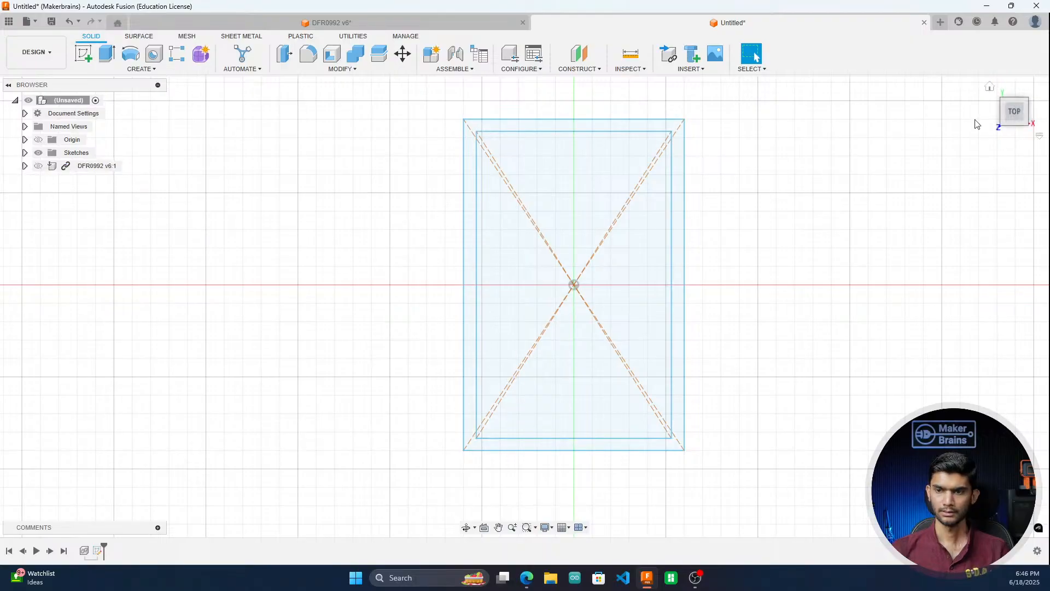
Step: Start extruding both rectangle profiles and show the DFR0992 component in the upright right side view as a height reference
drag(1016, 113, 991, 95)
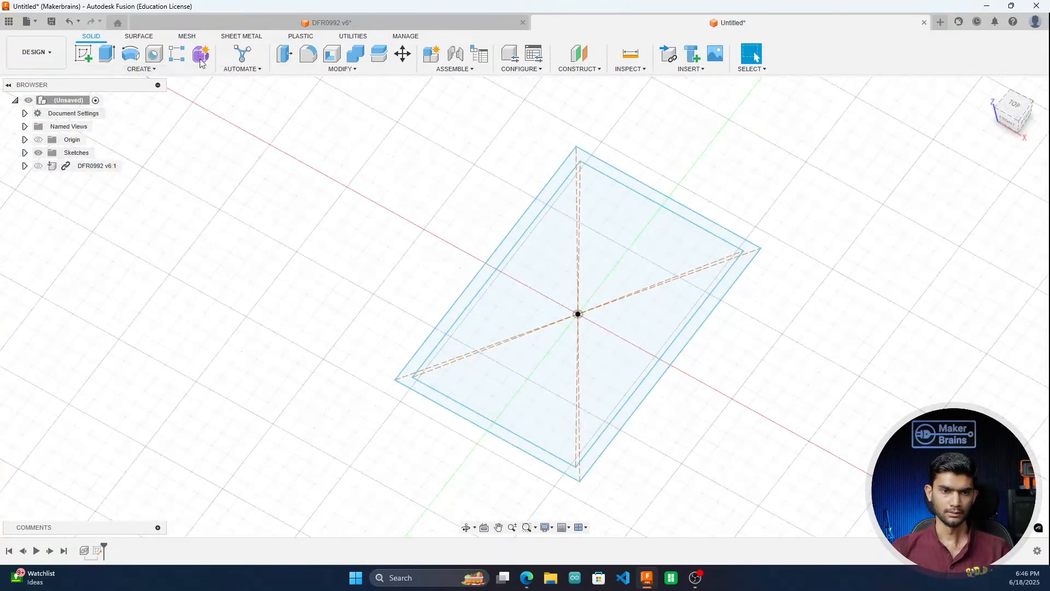
click(284, 54)
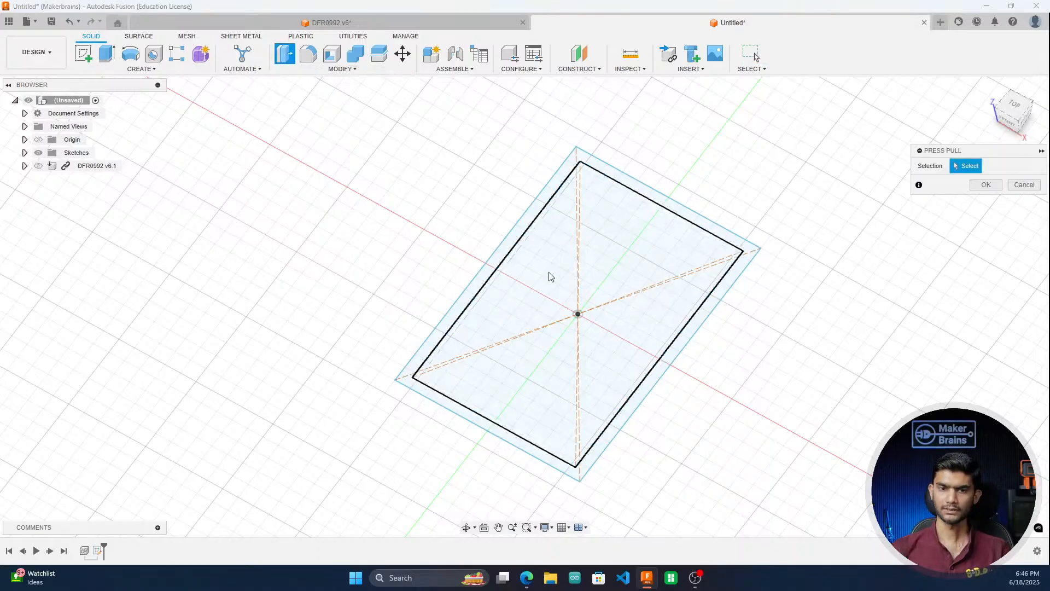
click(511, 270)
click(503, 254)
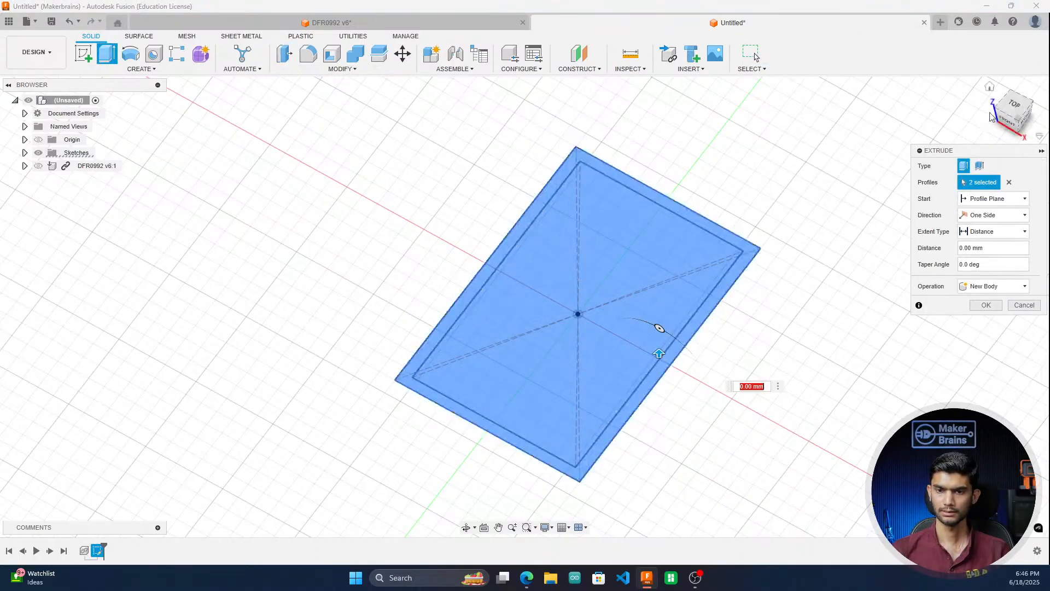
click(1027, 121)
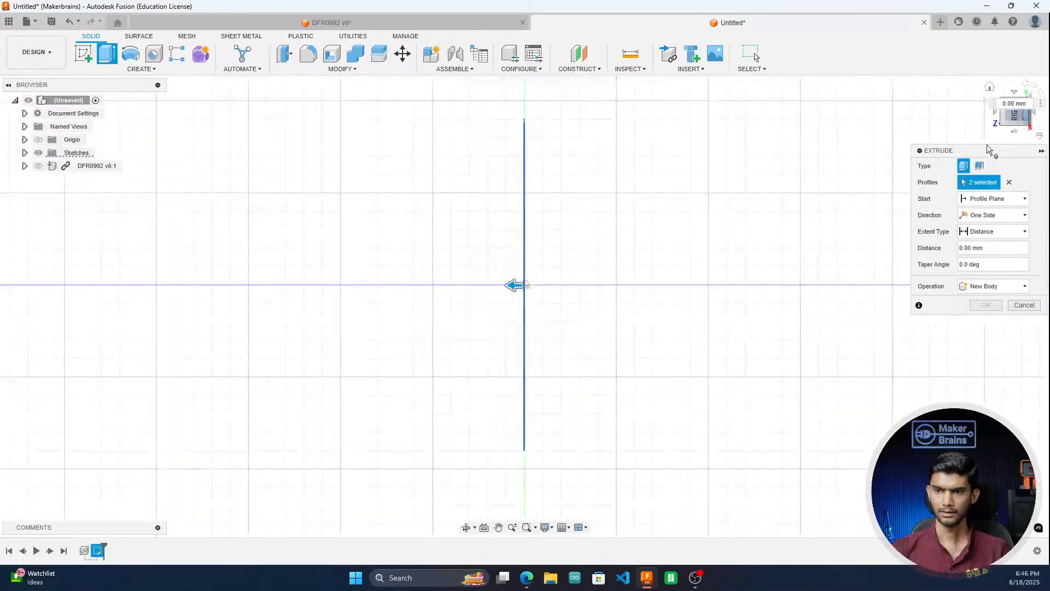
click(990, 88)
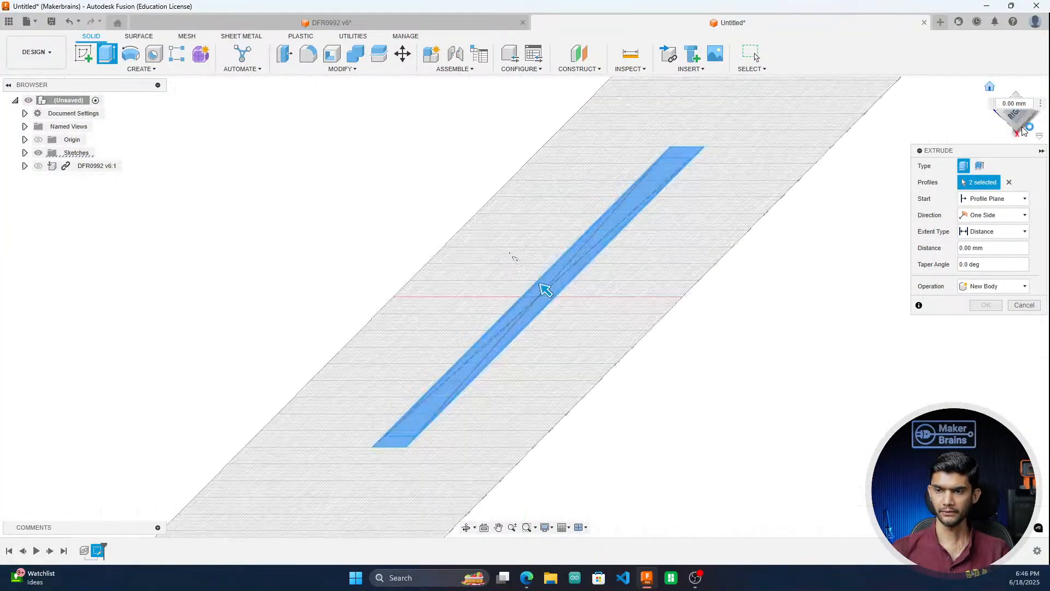
click(987, 133)
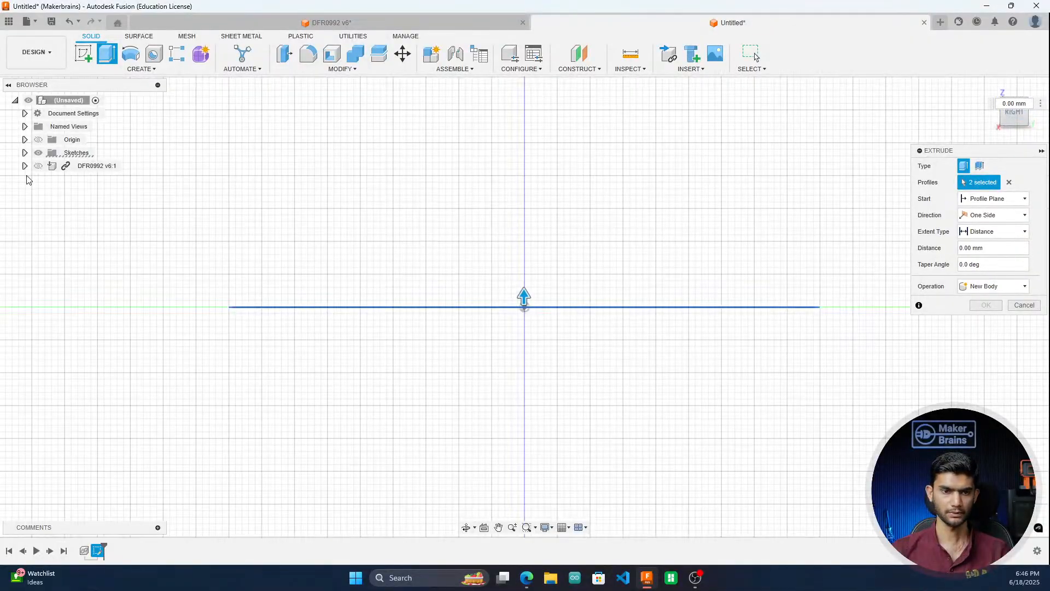
click(39, 165)
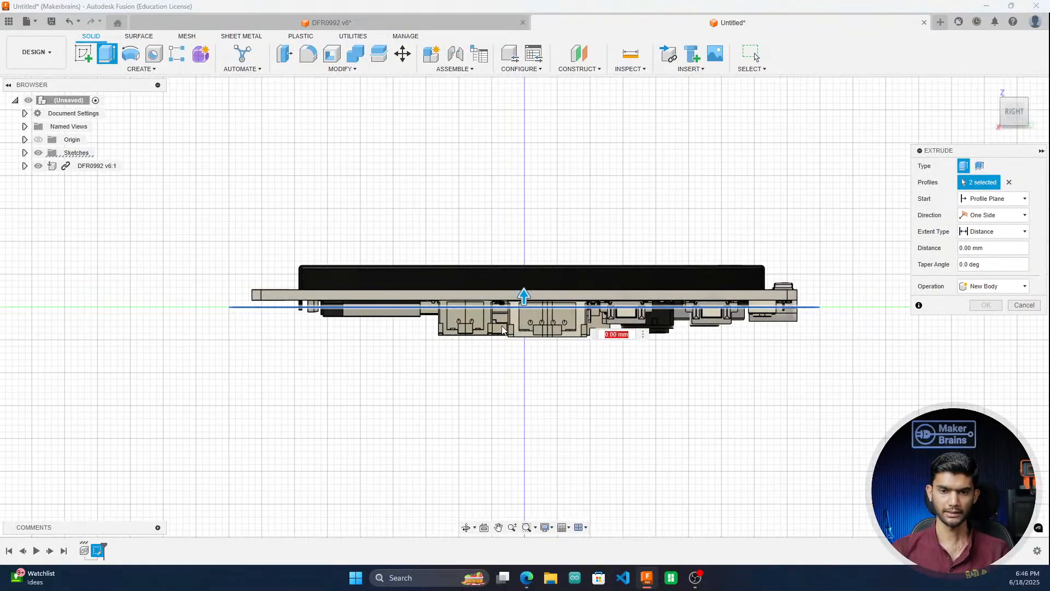
scroll(501, 330, up, 3)
scroll(417, 376, down, 3)
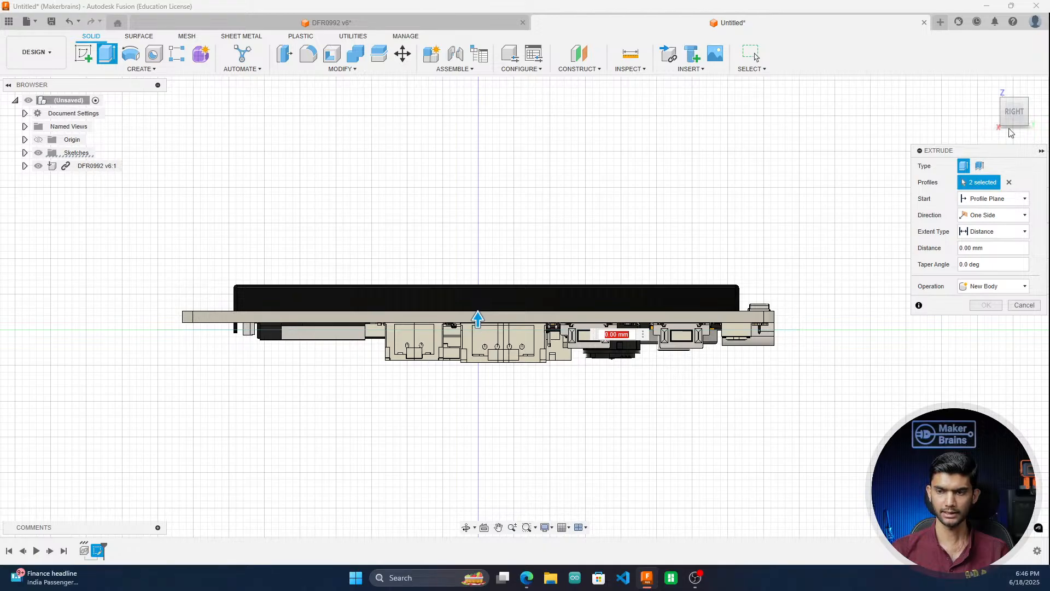
shift+middle_drag(467, 353, 462, 308)
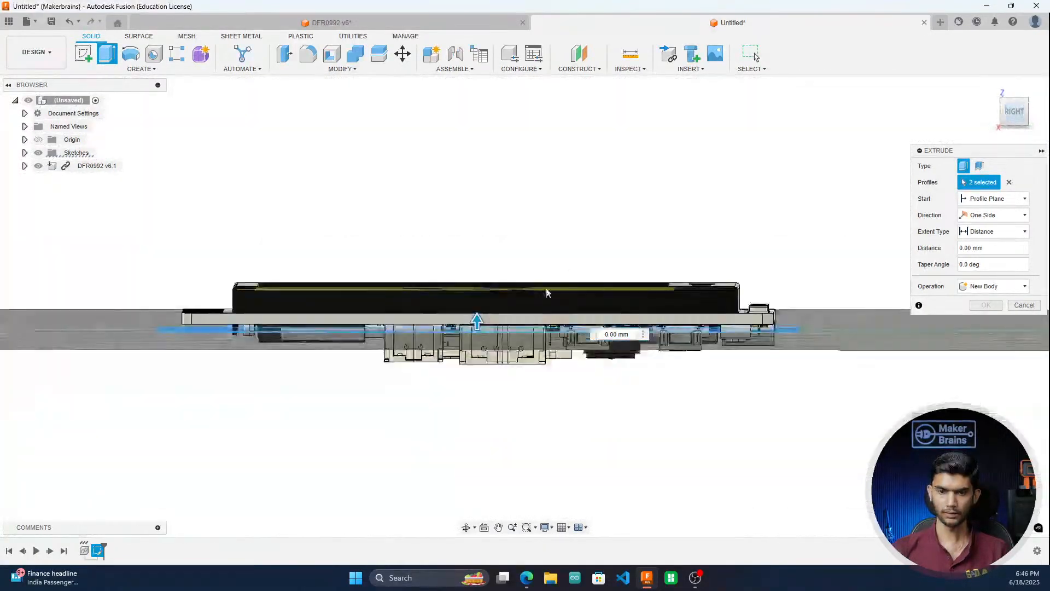
Step: Try a two-sided extrusion with 9 mm on side 1 and -2 mm on side 2
drag(480, 318, 499, 265)
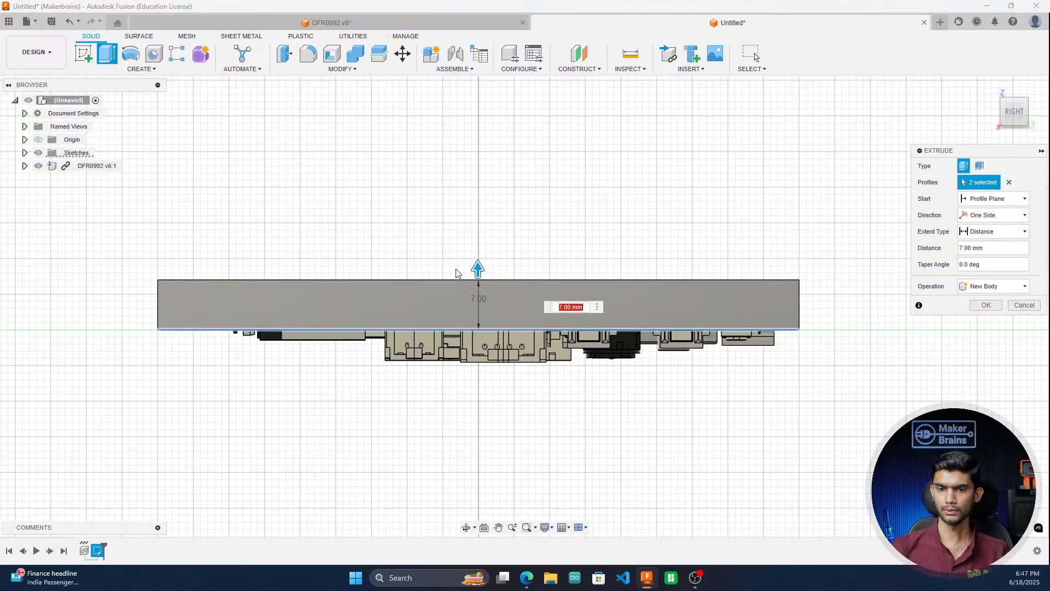
click(992, 216)
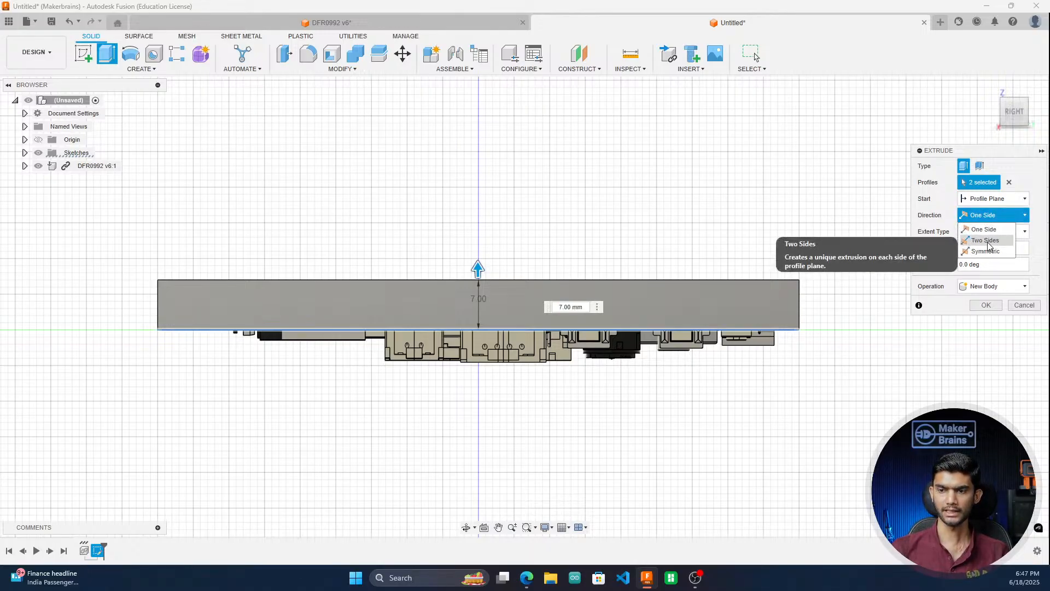
click(986, 240)
mouse_move(479, 266)
mouse_down()
mouse_move(479, 195)
mouse_move(479, 377)
mouse_move(484, 266)
mouse_up()
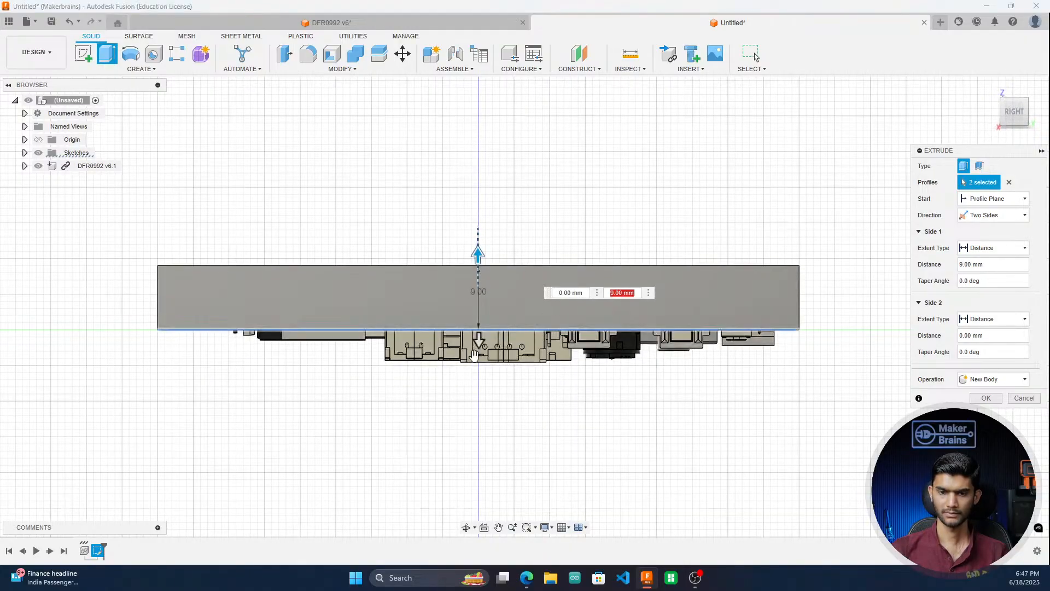
drag(482, 345, 480, 314)
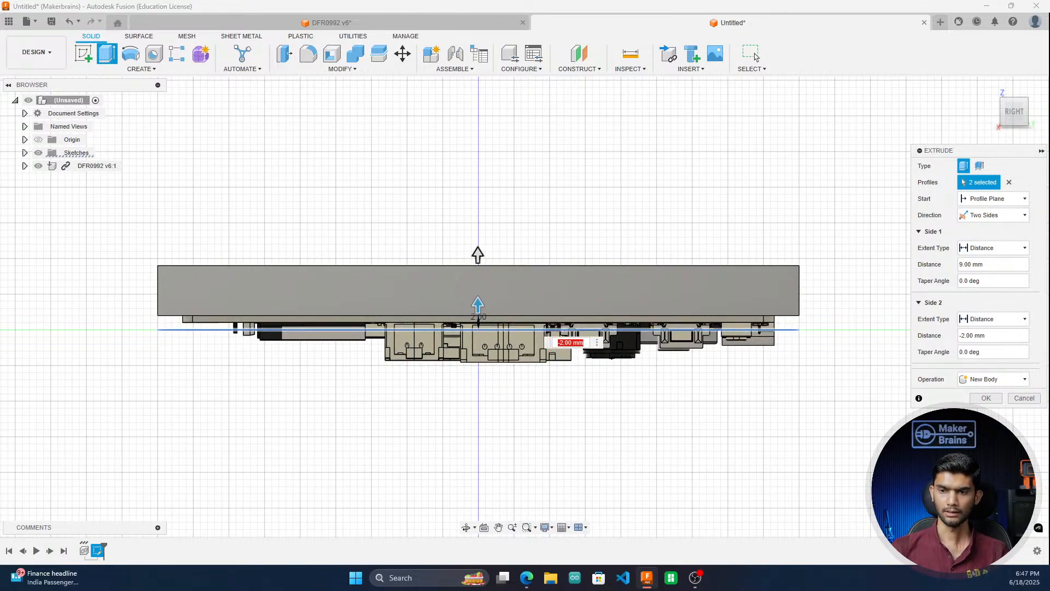
Step: Extrude both profiles symmetrically by 8.5 mm per side as a new body enclosing the board
click(993, 215)
click(988, 251)
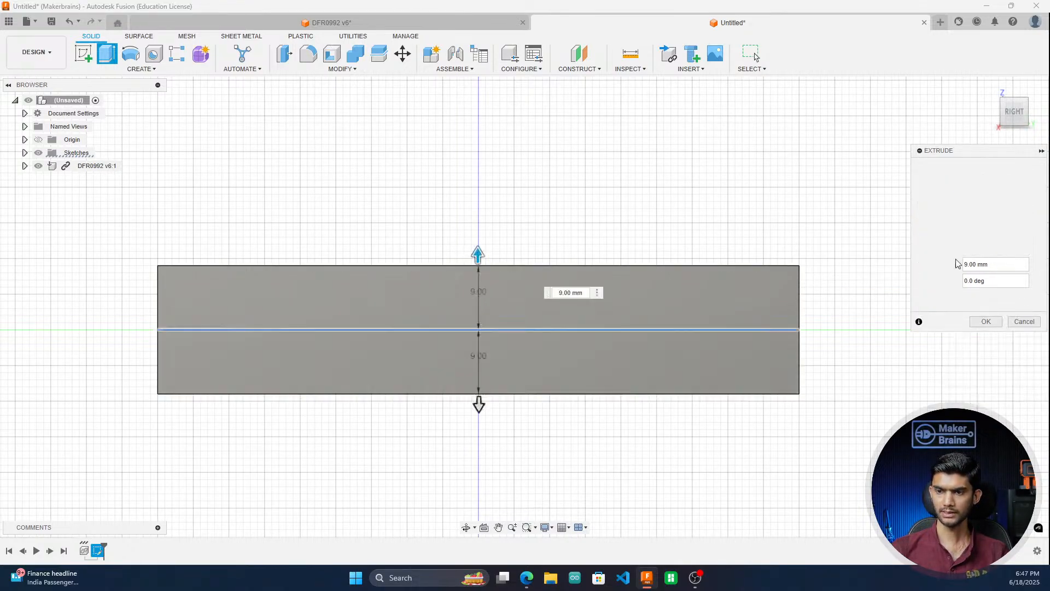
drag(474, 259, 511, 284)
scroll(483, 290, up, 3)
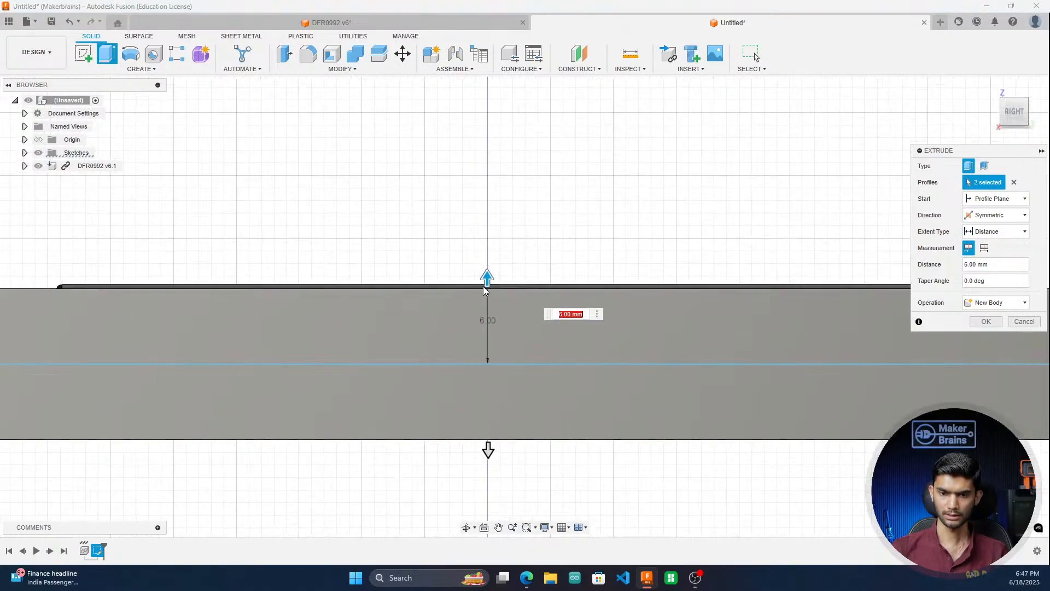
scroll(485, 287, up, 2)
scroll(490, 282, up, 2)
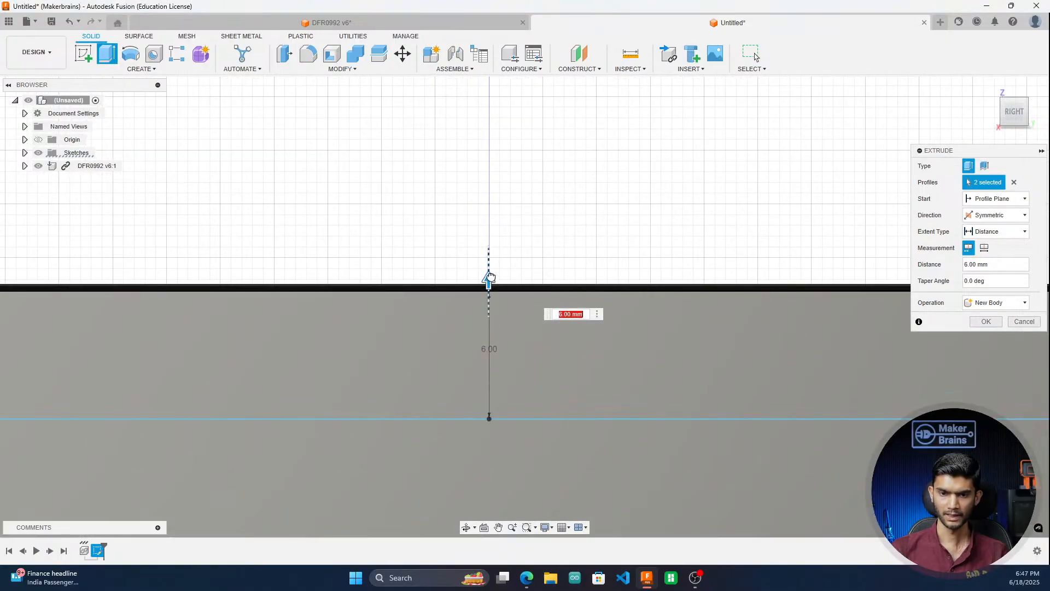
drag(490, 276, 490, 272)
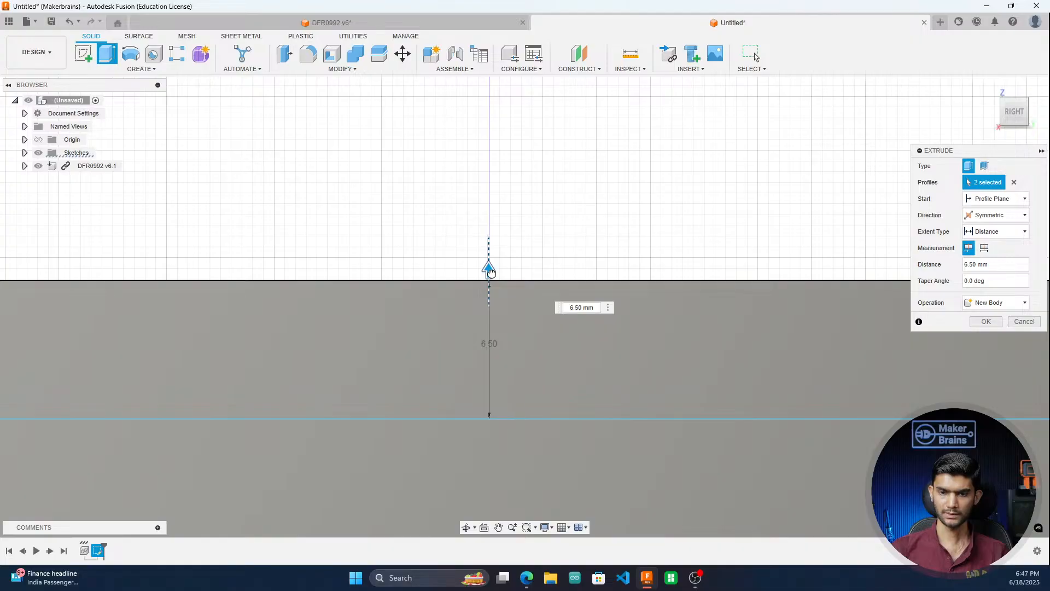
drag(490, 272, 500, 225)
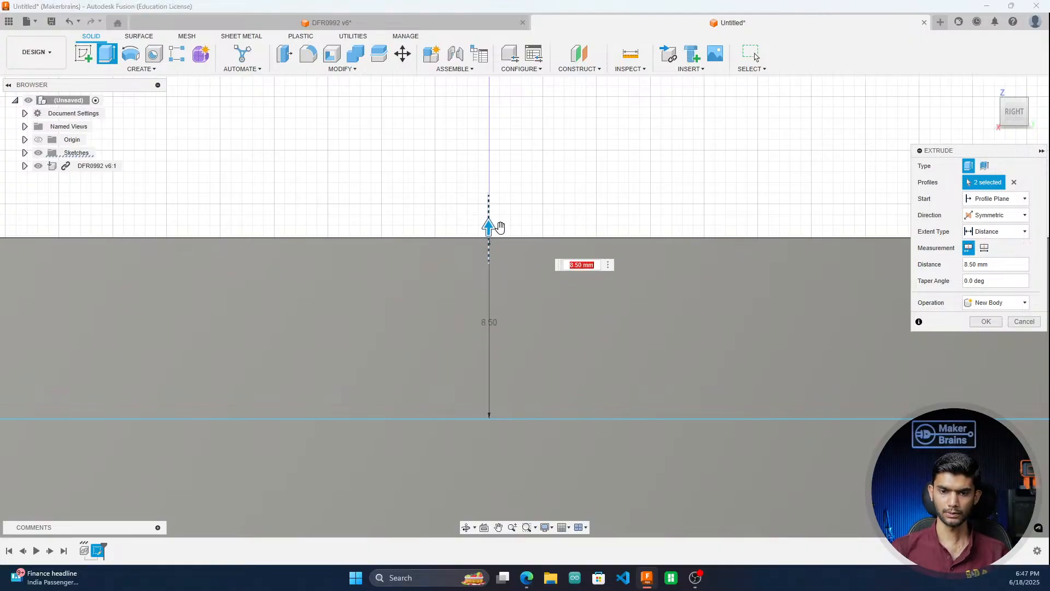
scroll(499, 226, down, 5)
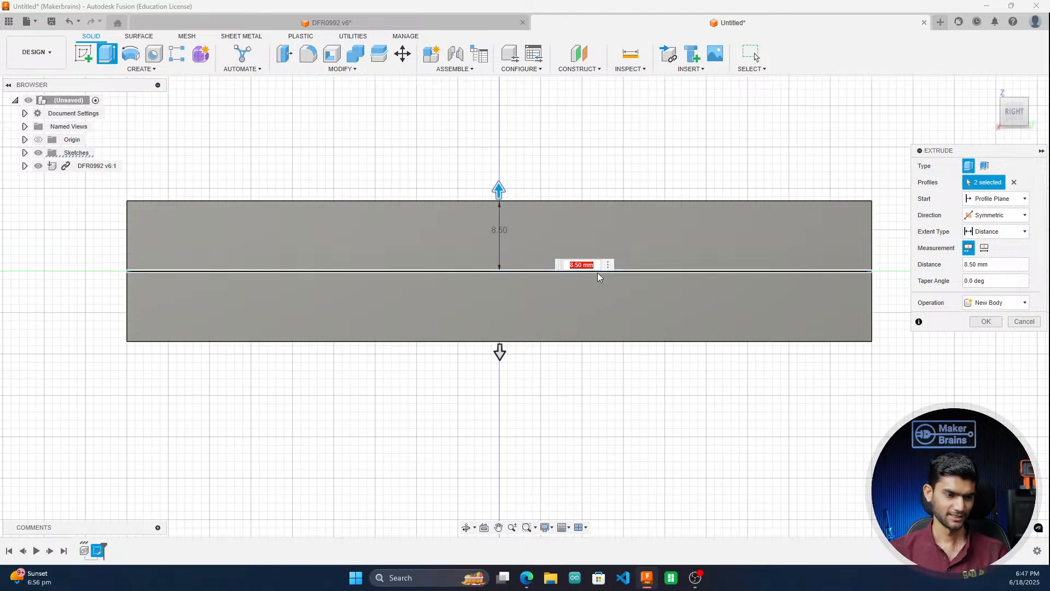
click(990, 88)
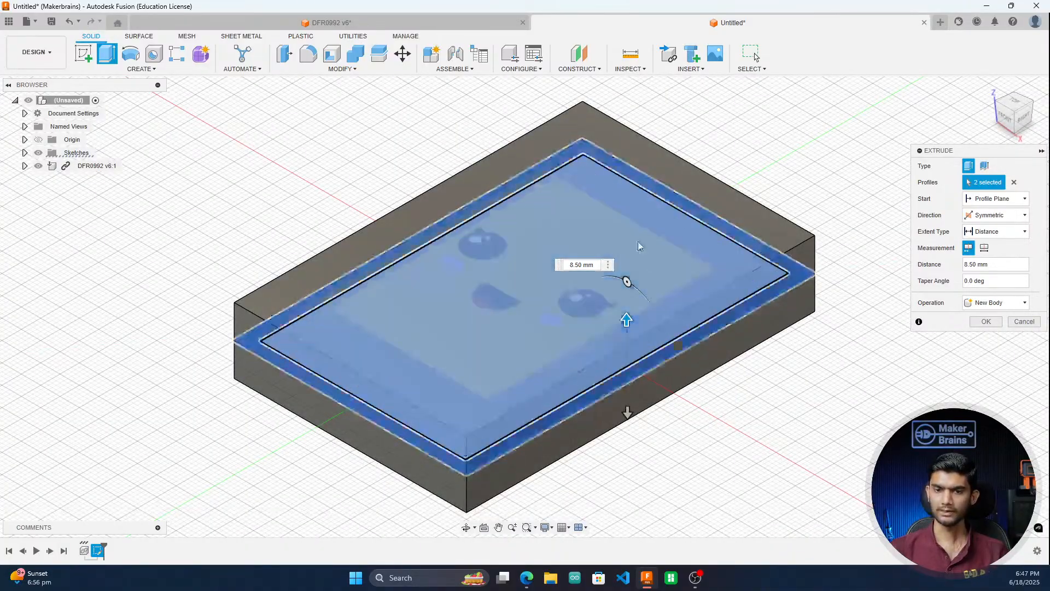
click(986, 321)
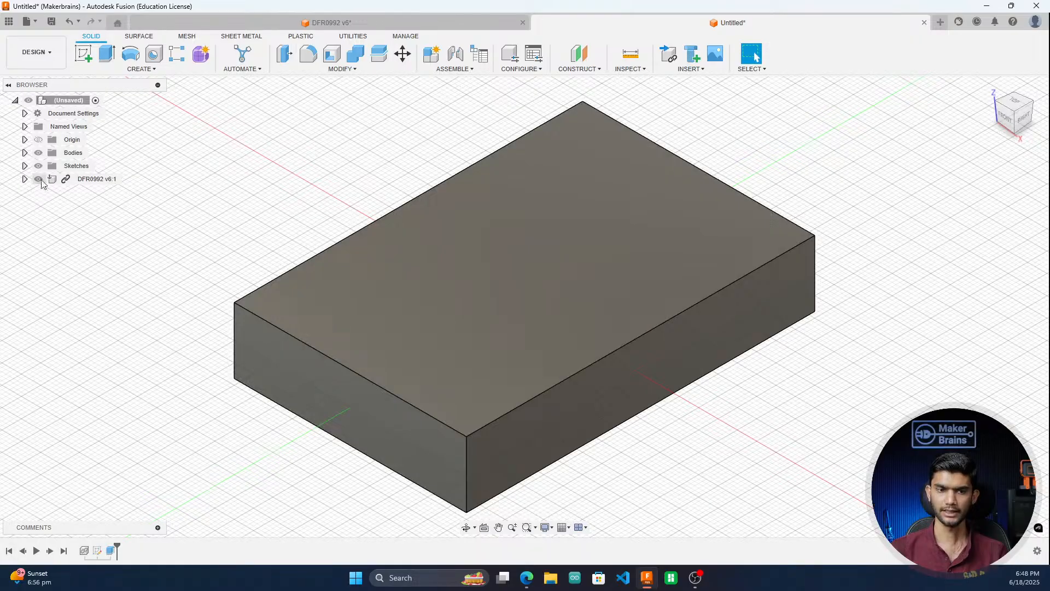
Step: Toggle the DFR0992 component's visibility to compare the board with the block, leaving the board shown
click(39, 179)
click(38, 178)
click(38, 178)
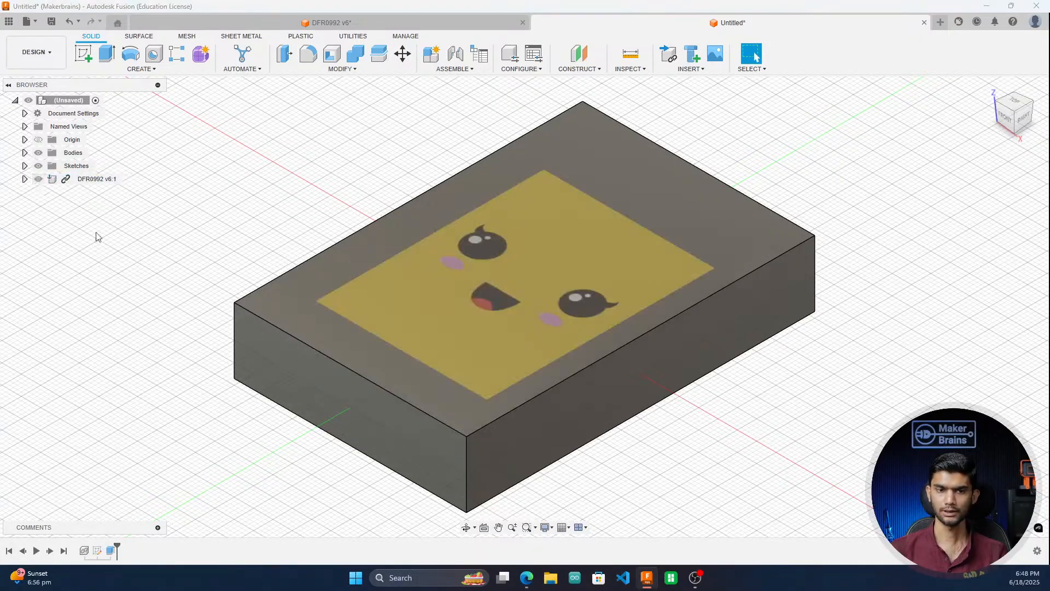
mouse_move(1017, 112)
mouse_down()
mouse_move(954, 76)
mouse_move(1015, 114)
mouse_up()
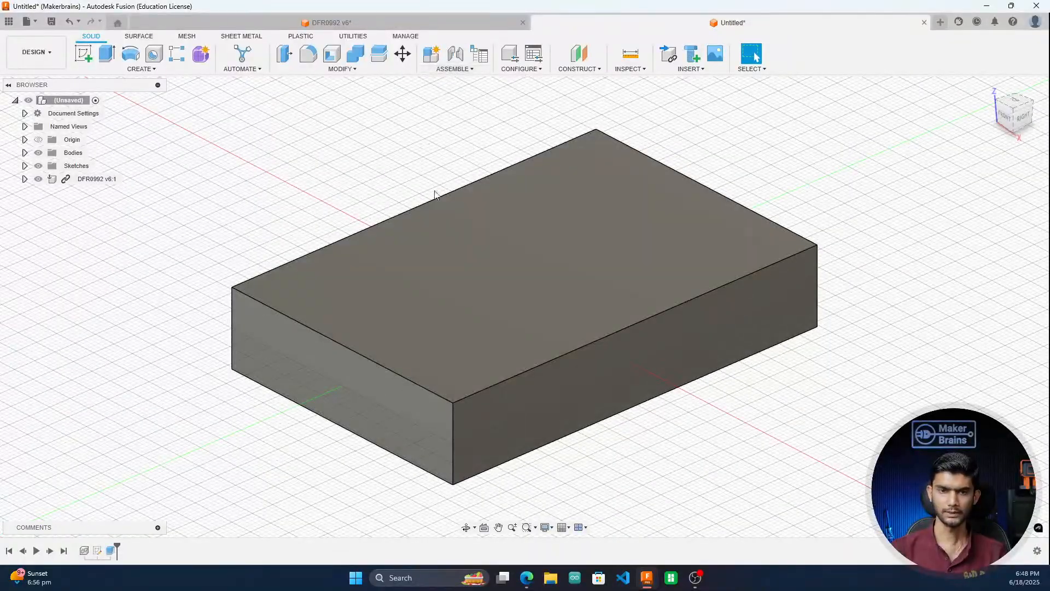
click(38, 178)
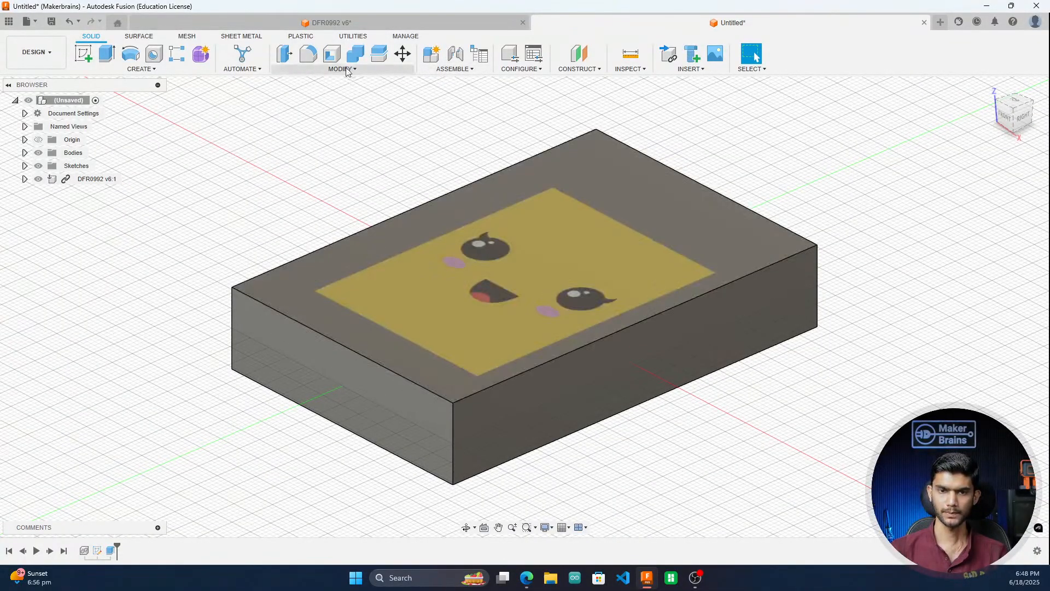
Step: Fillet the block's four vertical corner edges with a constant 5 mm radius
click(309, 56)
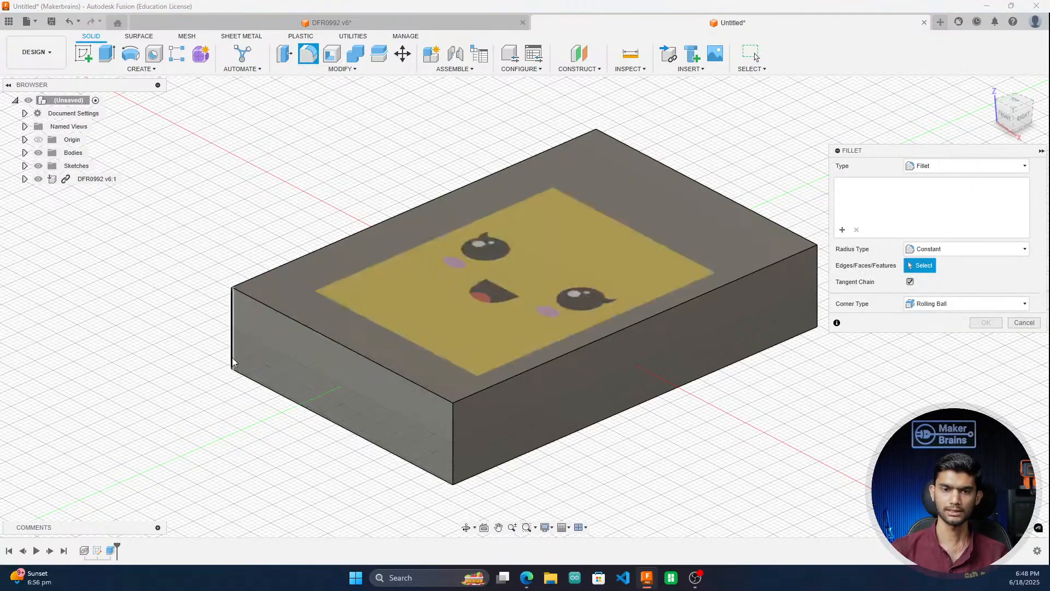
click(343, 70)
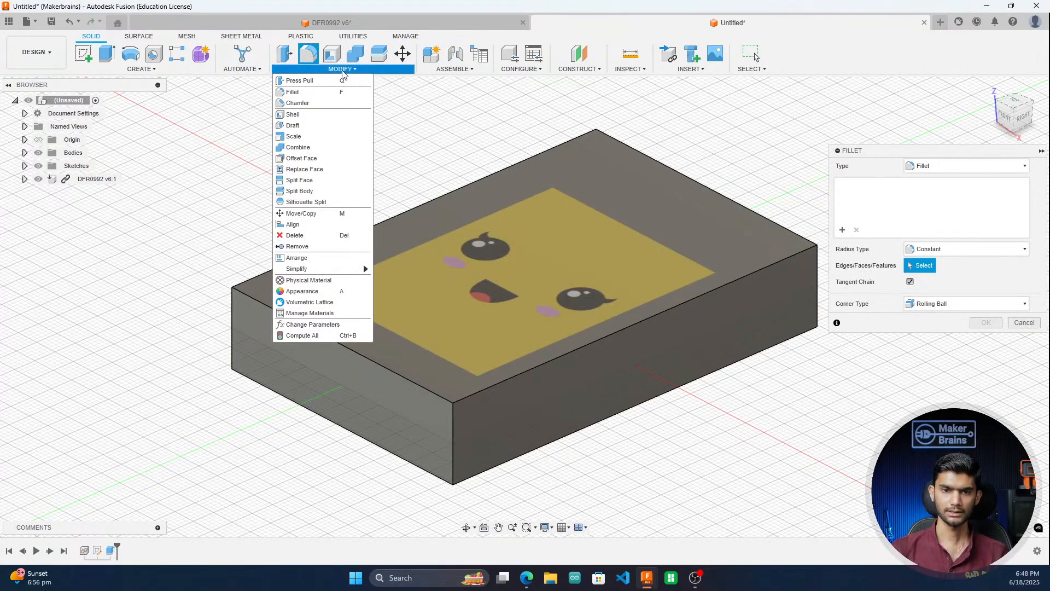
click(309, 55)
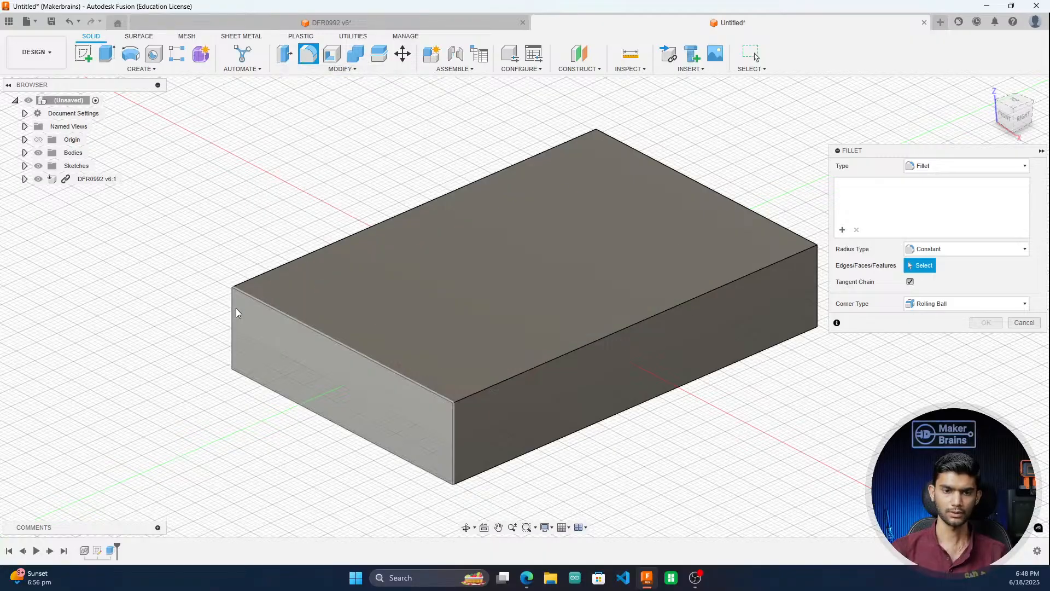
click(233, 315)
click(453, 435)
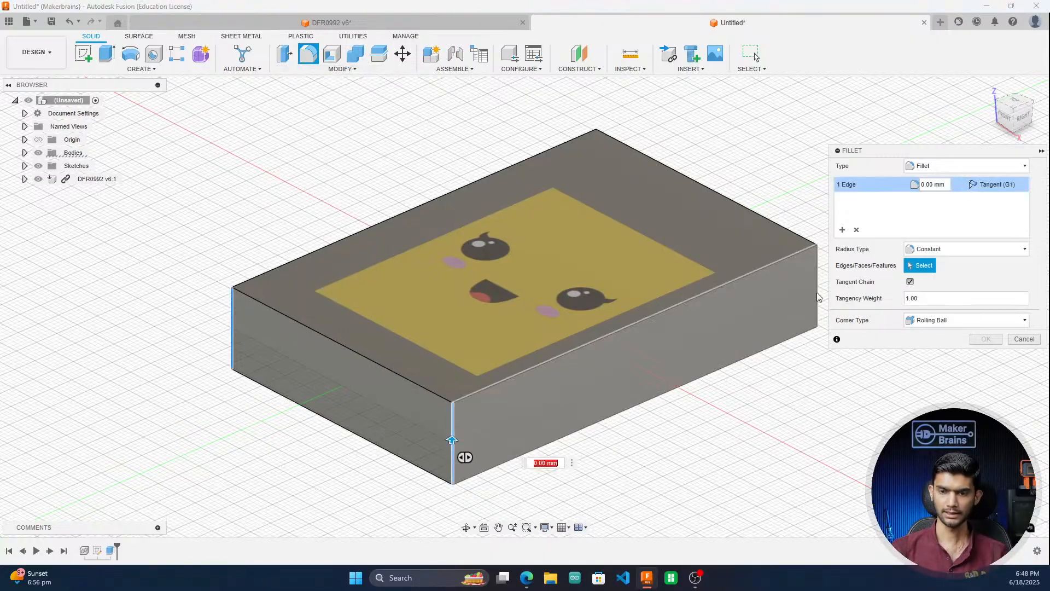
click(817, 292)
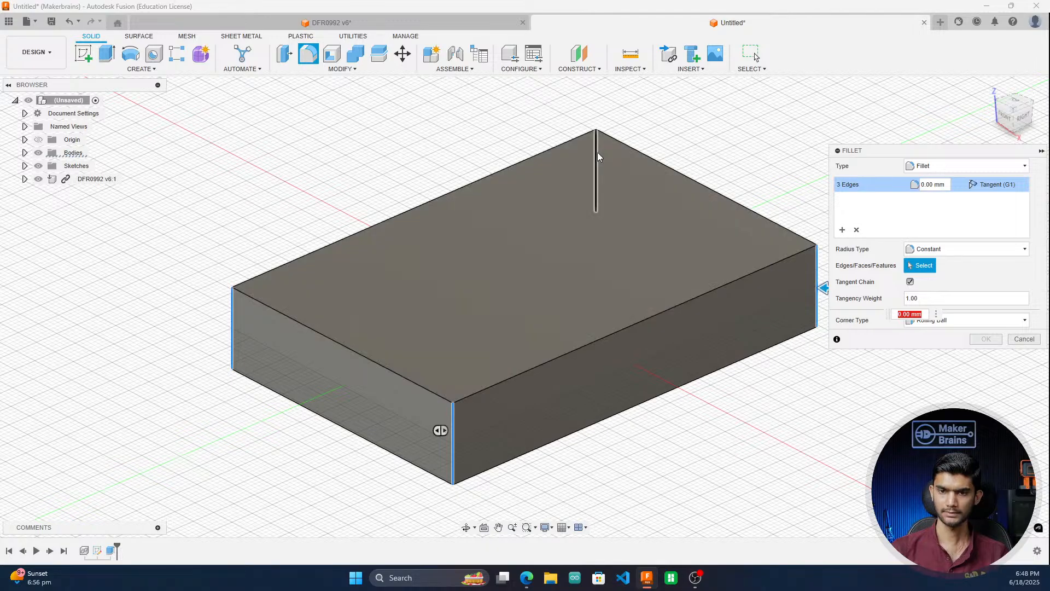
click(597, 152)
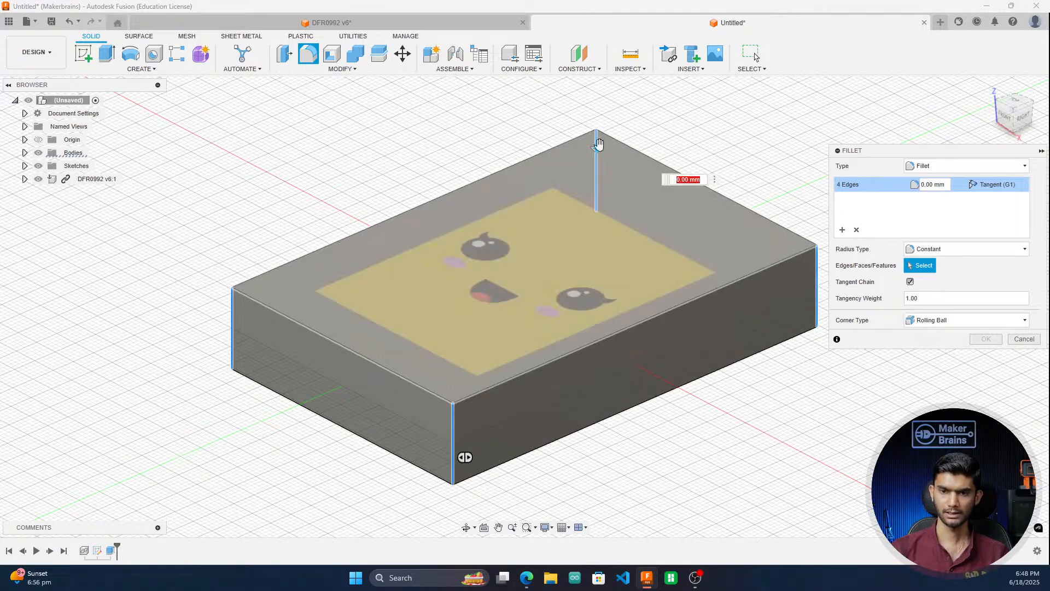
drag(598, 152, 598, 155)
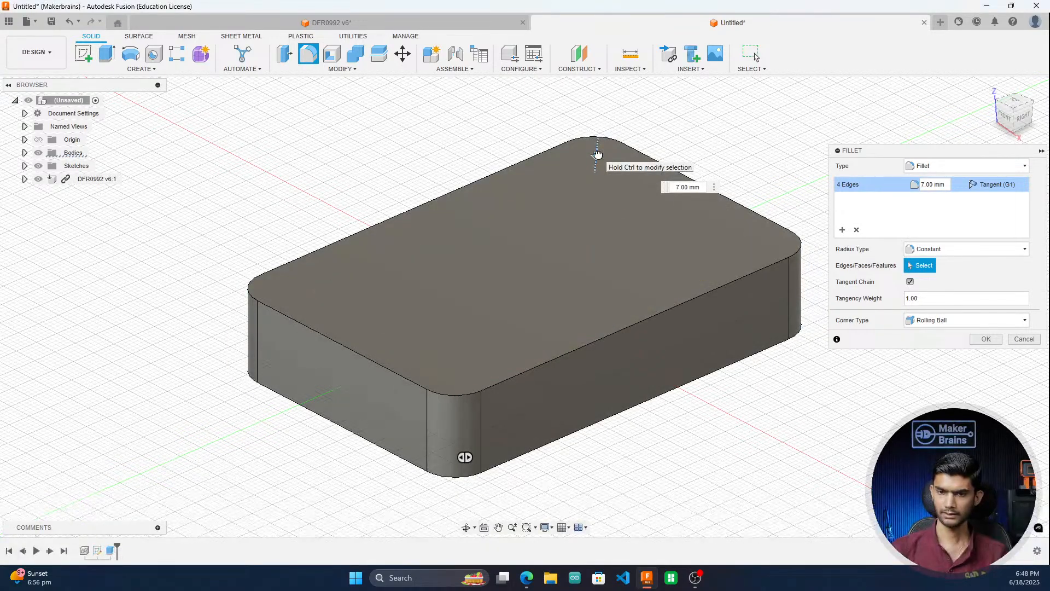
click(1015, 100)
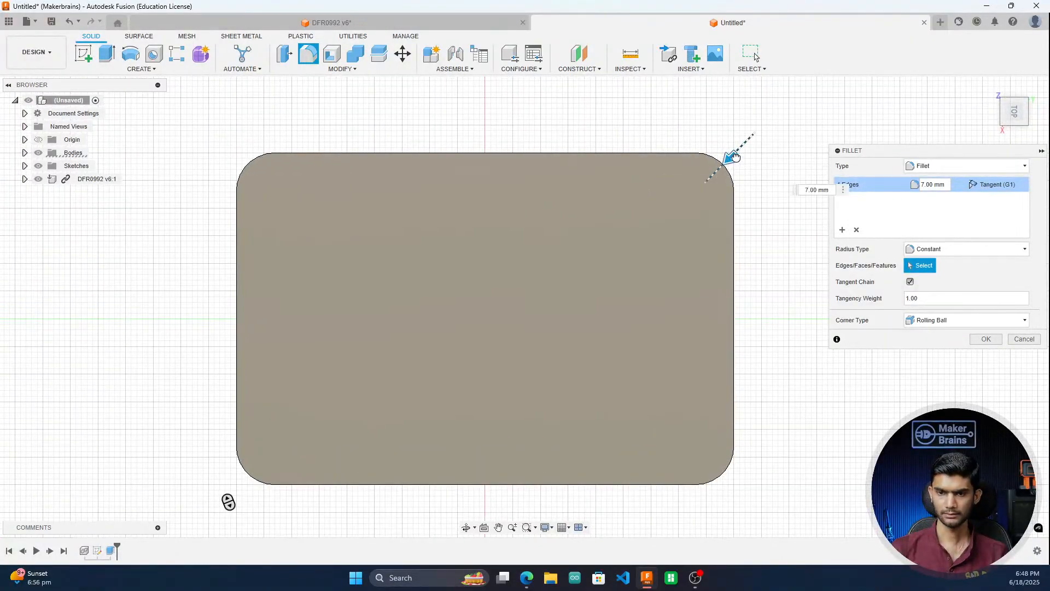
drag(735, 157, 734, 157)
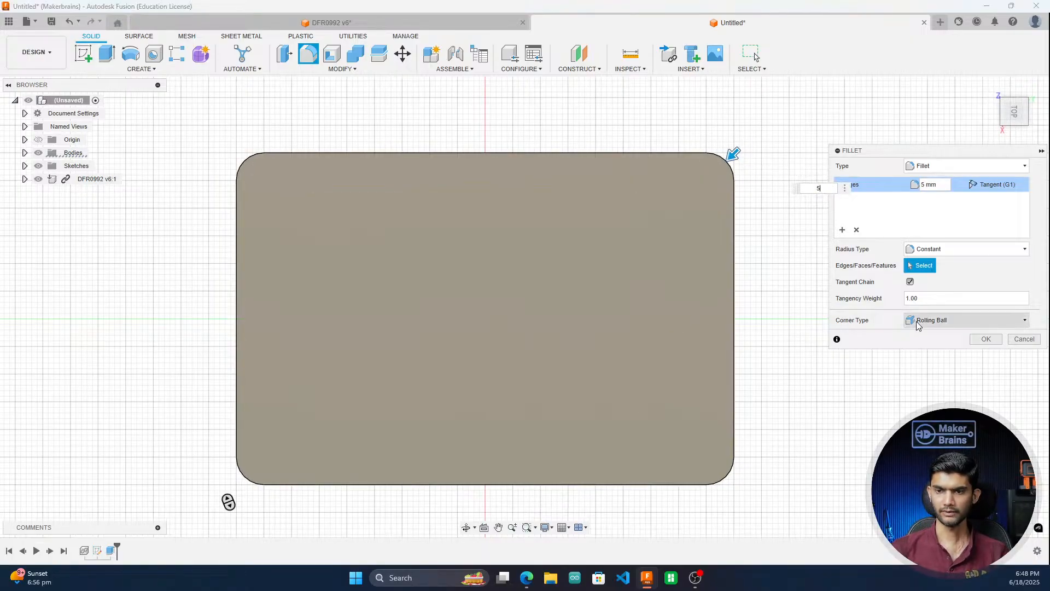
click(986, 340)
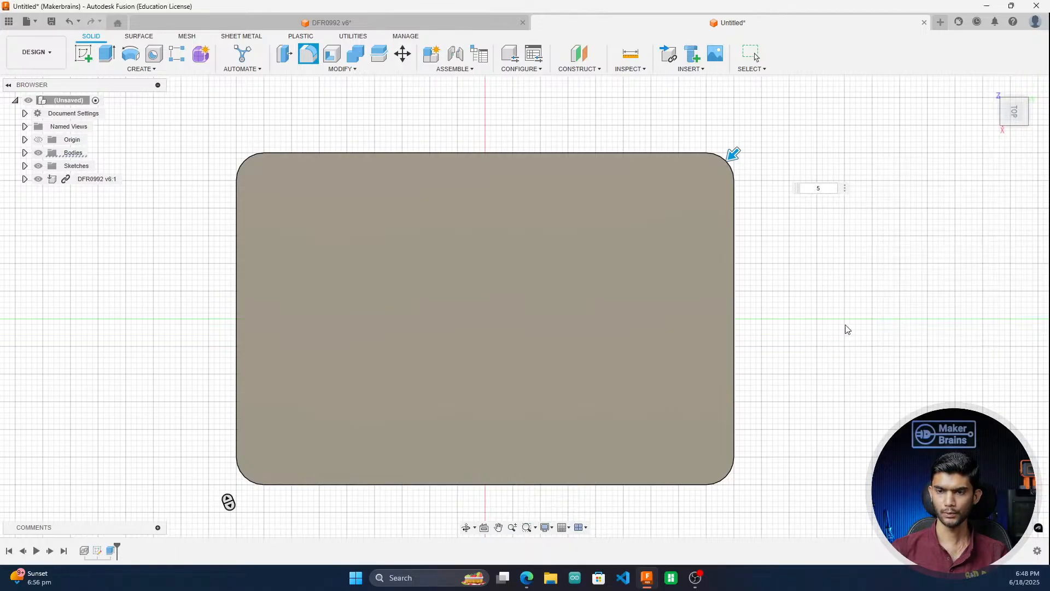
Step: Chamfer the outer edge loops of the block's upper and lower faces by an equal distance of 2 mm
click(1015, 125)
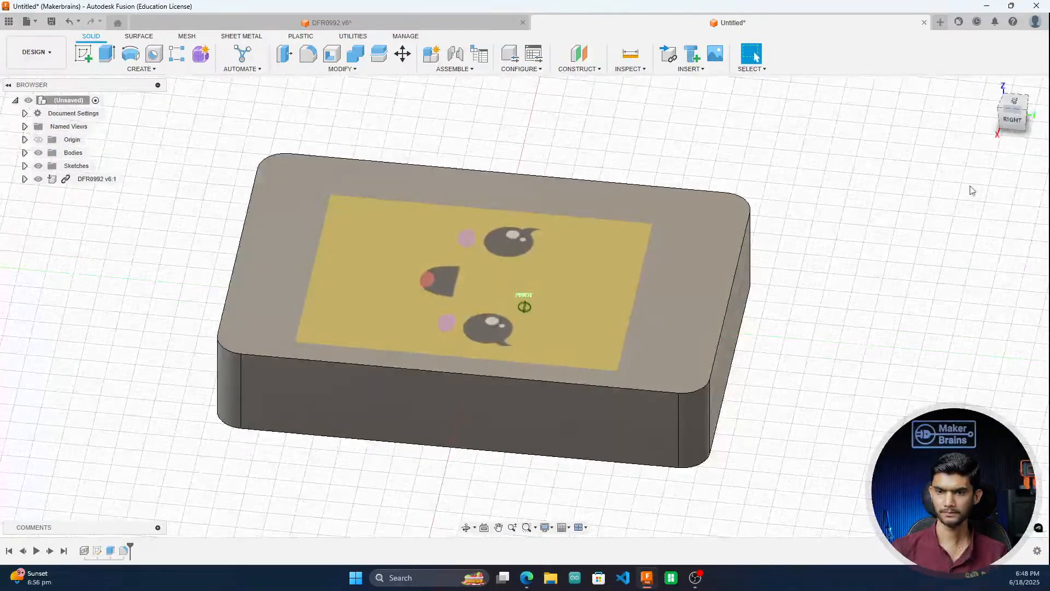
click(354, 76)
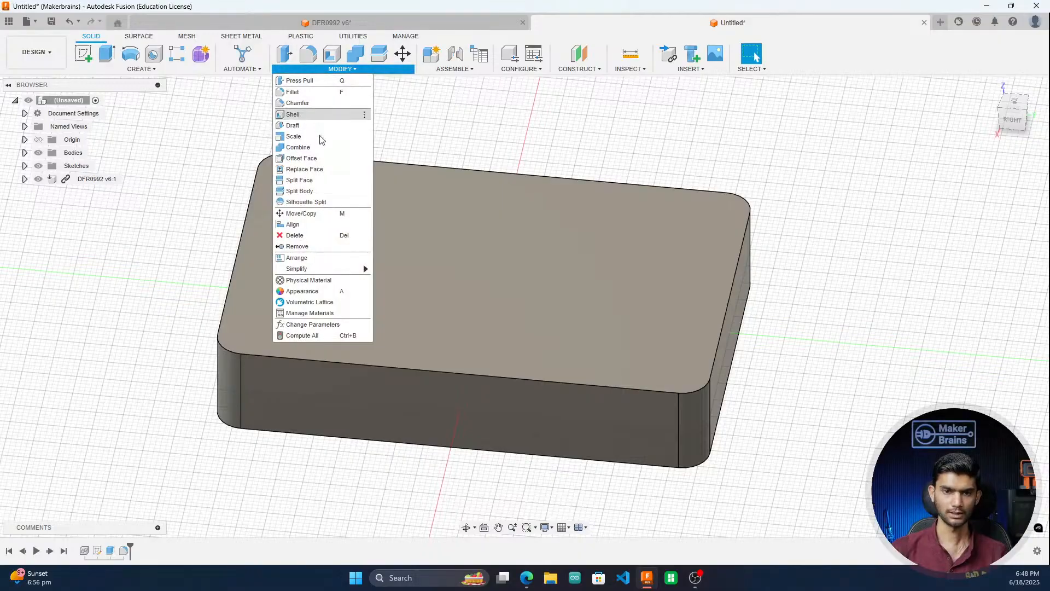
click(308, 108)
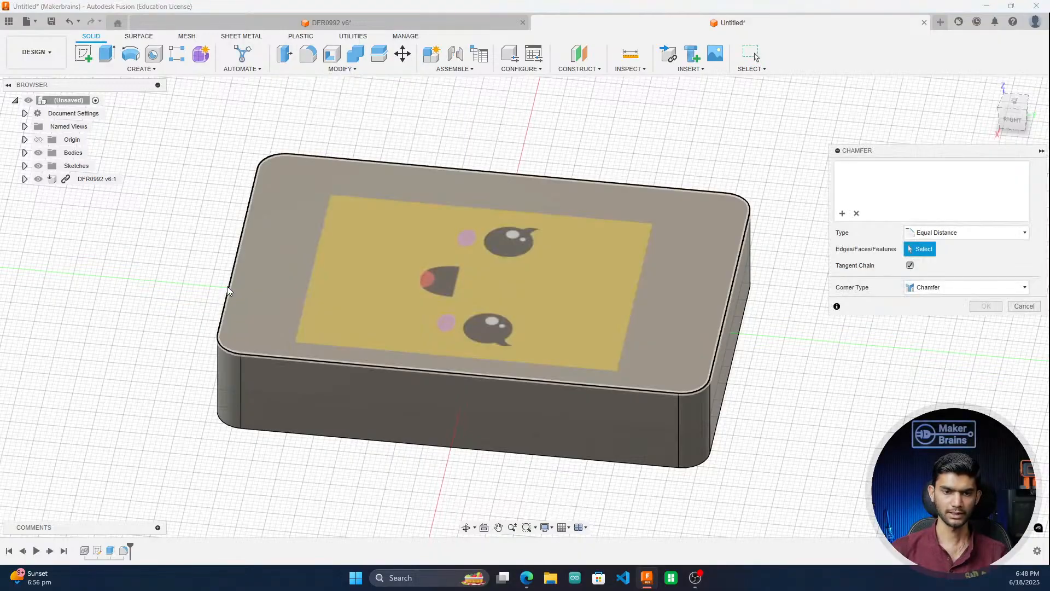
click(228, 287)
click(281, 435)
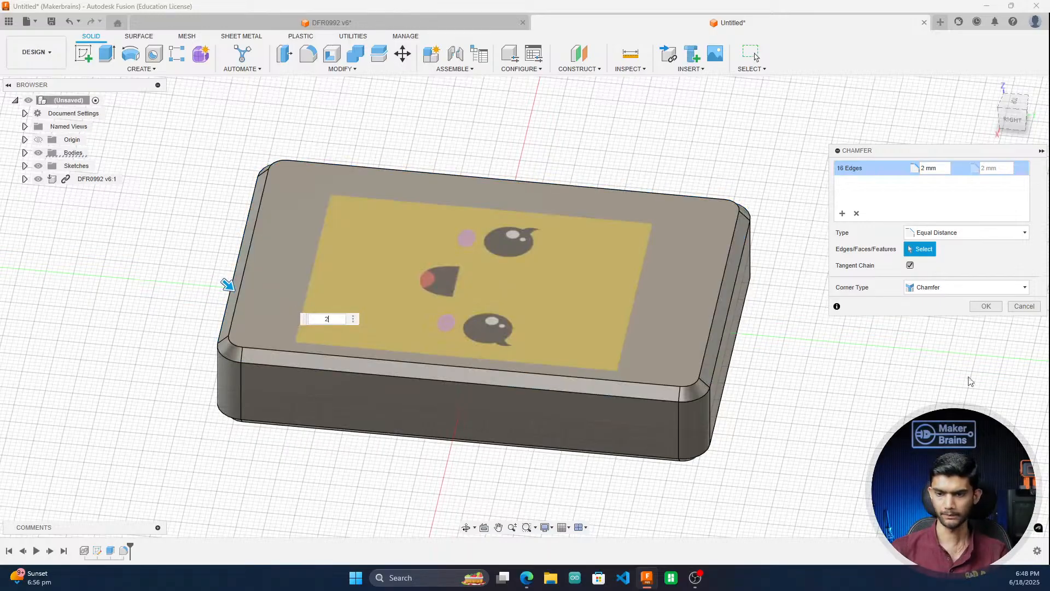
click(986, 307)
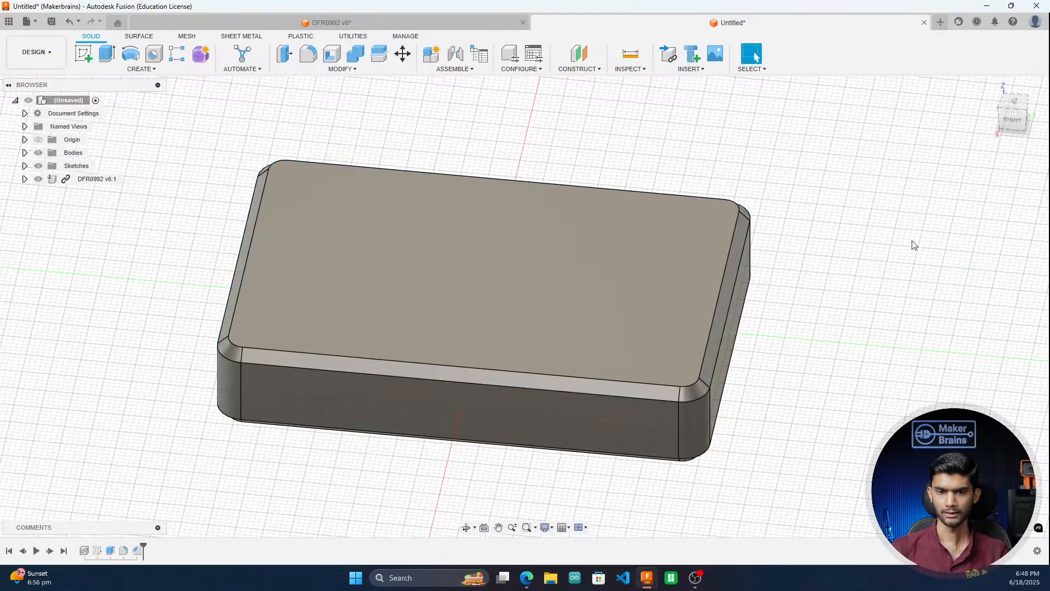
Step: Sketch a horizontal line on the right-view origin plane, about 5 mm below the origin and extending past both ends of the block
mouse_move(1020, 120)
mouse_down()
mouse_move(984, 100)
mouse_move(983, 64)
mouse_move(981, 77)
mouse_move(875, 143)
mouse_move(848, 113)
mouse_move(815, 111)
mouse_move(854, 153)
mouse_move(793, 126)
mouse_up()
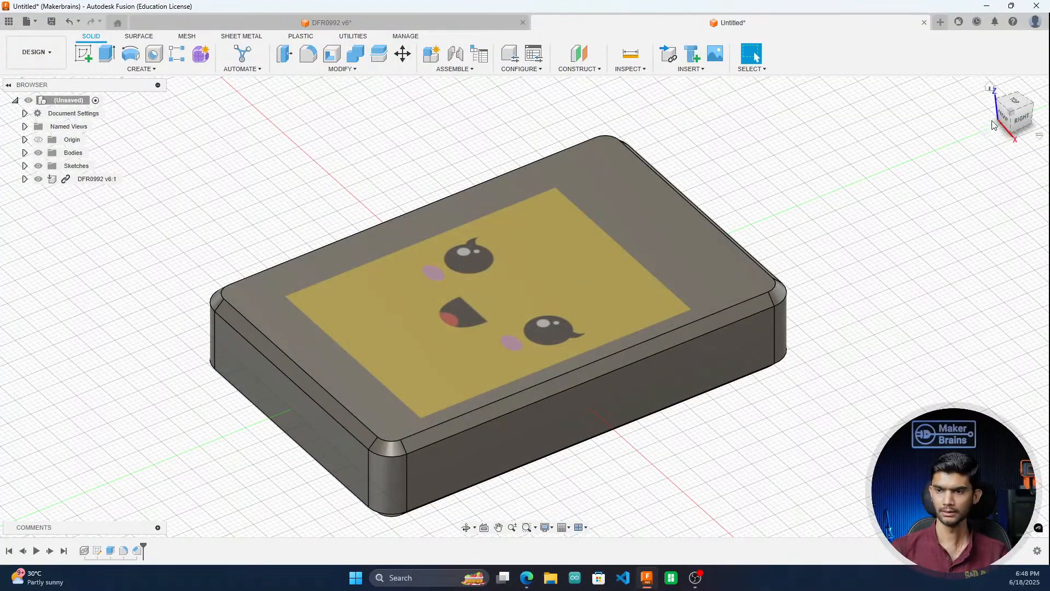
click(1016, 121)
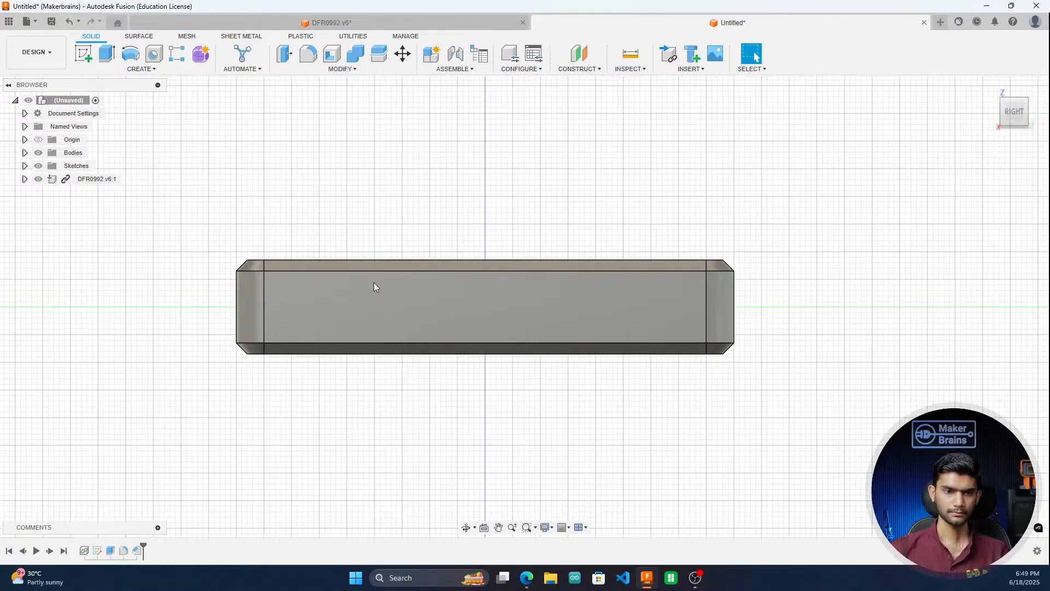
click(82, 54)
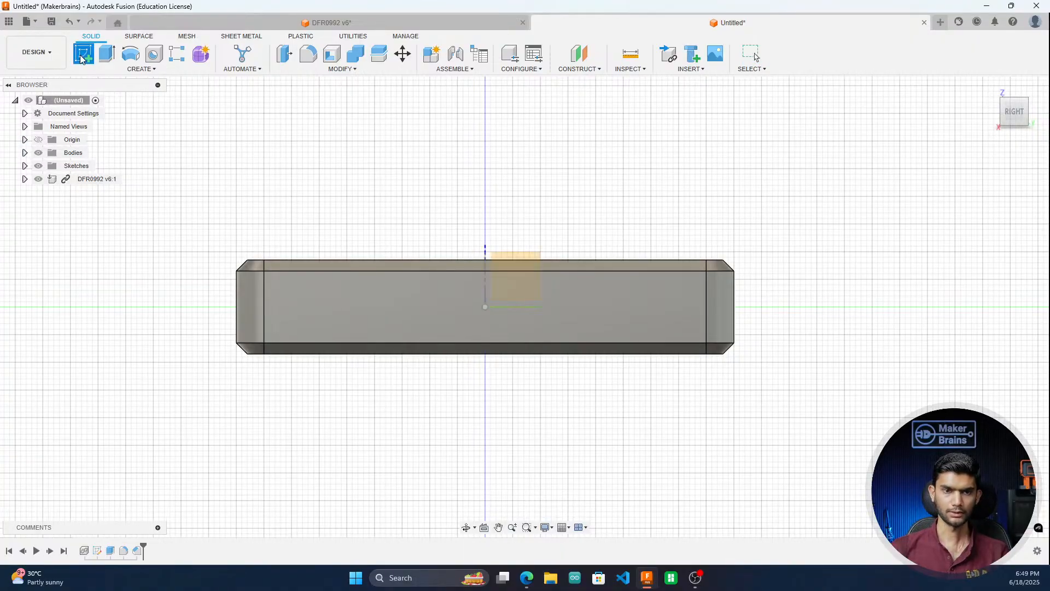
click(514, 273)
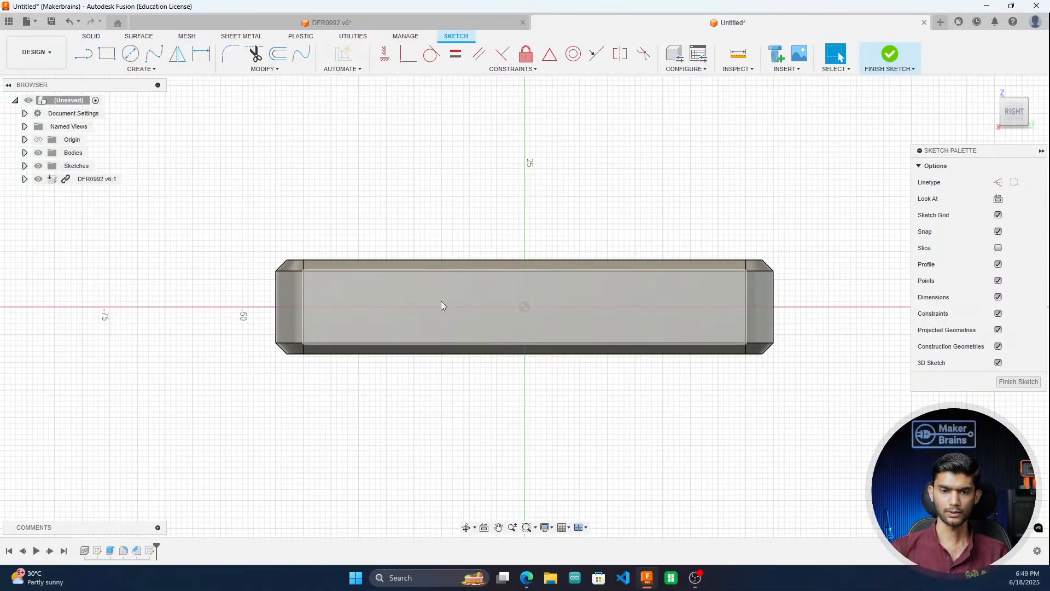
click(387, 303)
click(297, 165)
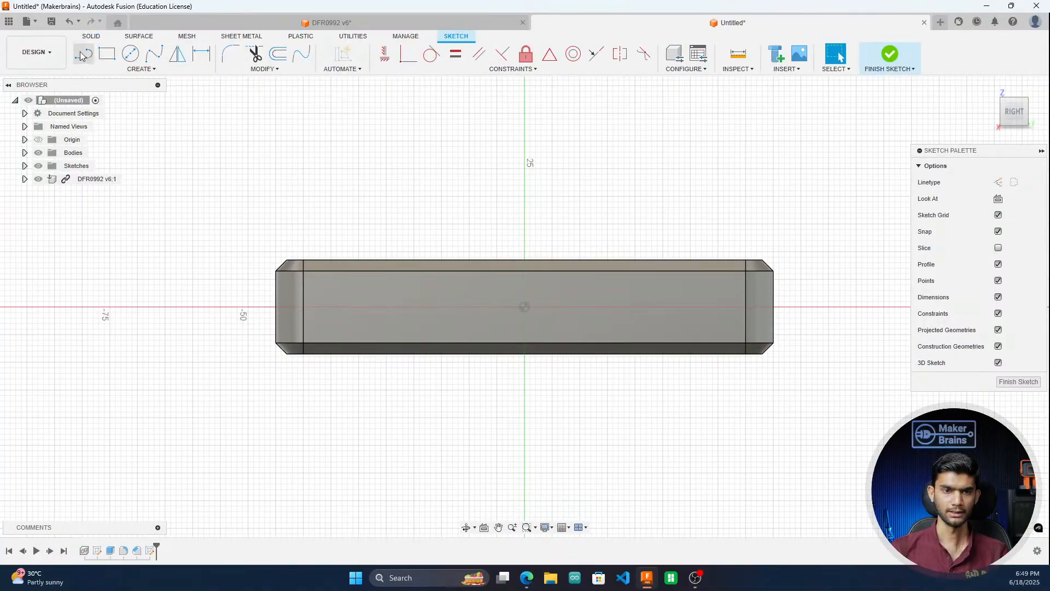
click(83, 54)
scroll(257, 351, up, 5)
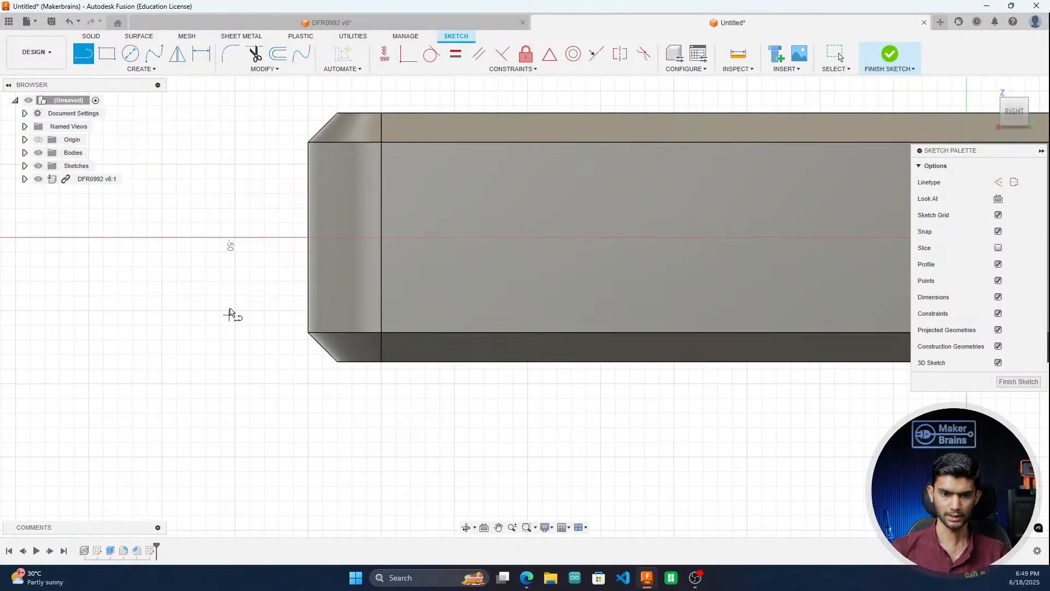
click(235, 312)
scroll(113, 427, down, 8)
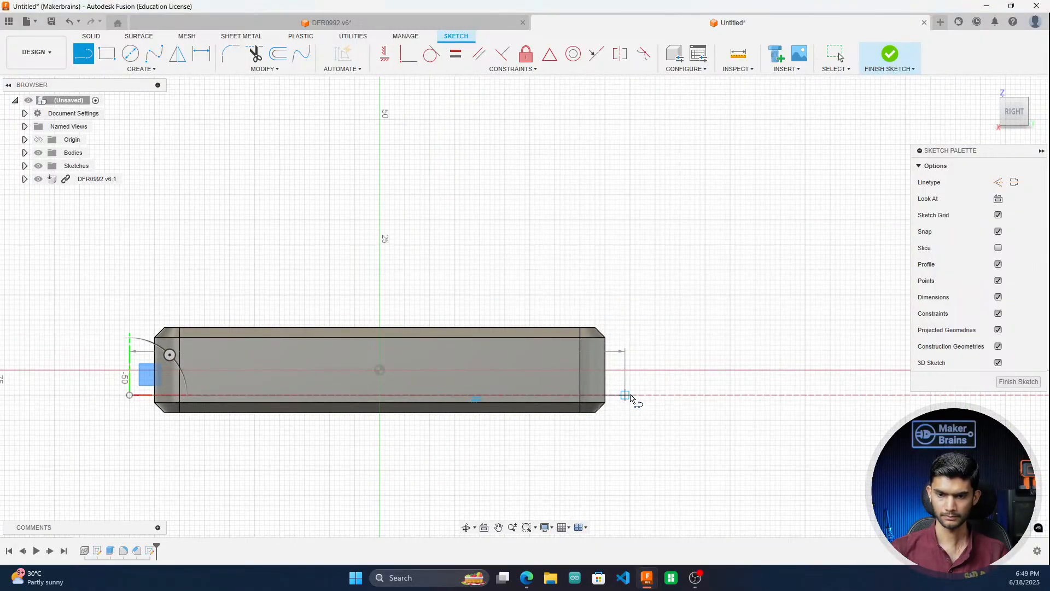
click(628, 397)
key(Escape)
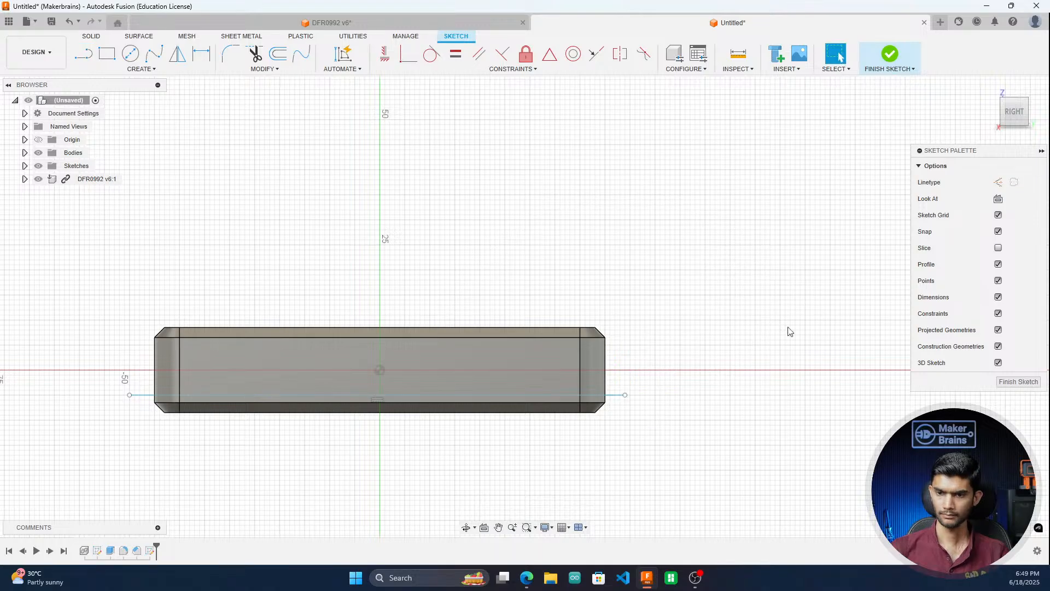
click(1024, 382)
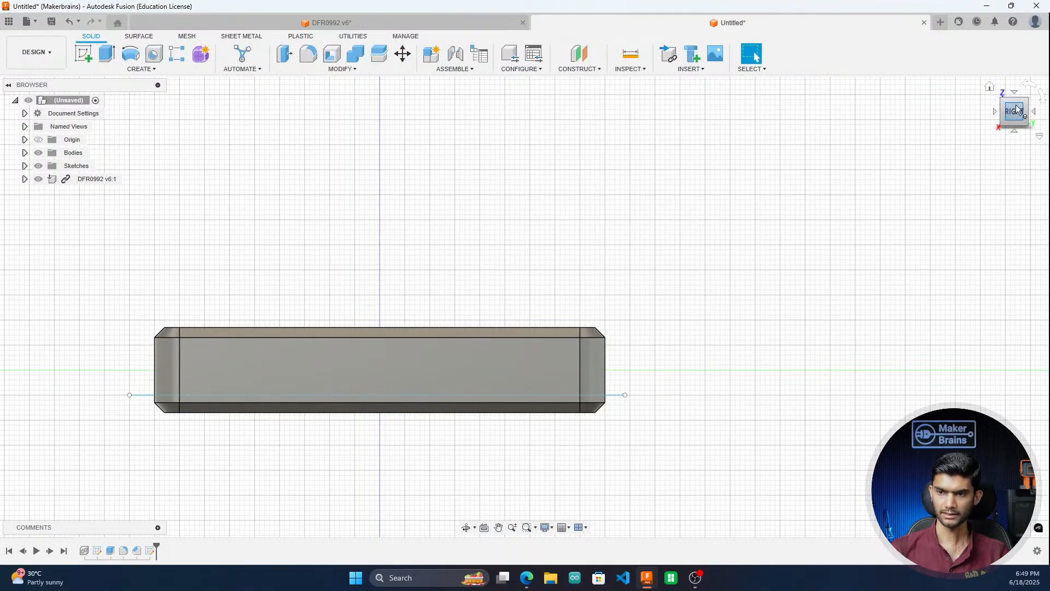
Step: Split the block into upper and lower bodies with the sketched line as the splitting tool, keeping the tool extended
mouse_move(1009, 113)
mouse_down()
mouse_move(985, 119)
mouse_move(981, 141)
mouse_up()
scroll(705, 291, down, 2)
scroll(646, 391, up, 3)
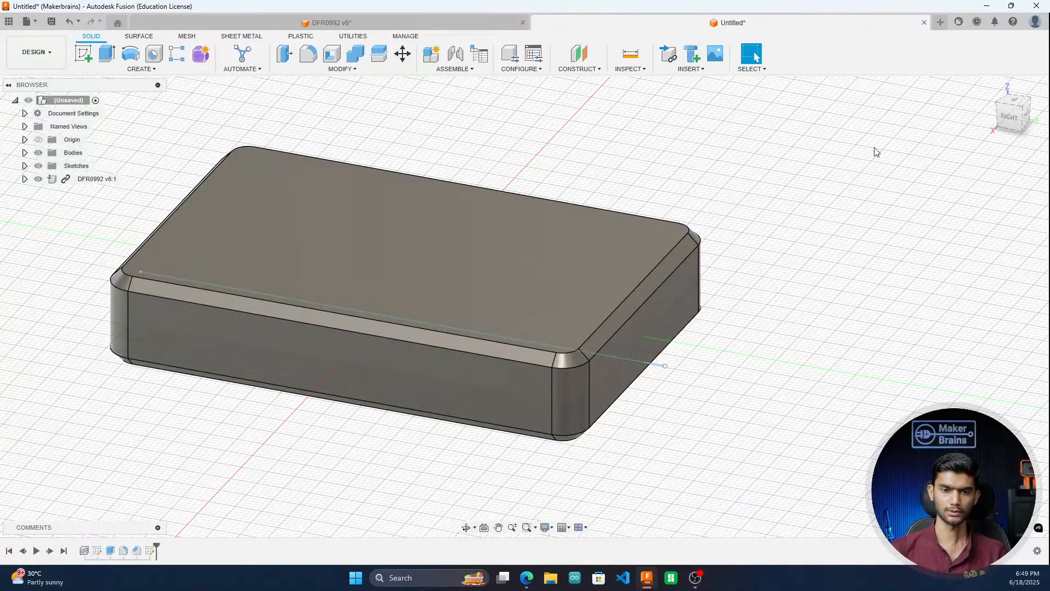
mouse_move(1012, 117)
mouse_down()
mouse_move(988, 63)
mouse_move(1002, 124)
mouse_up()
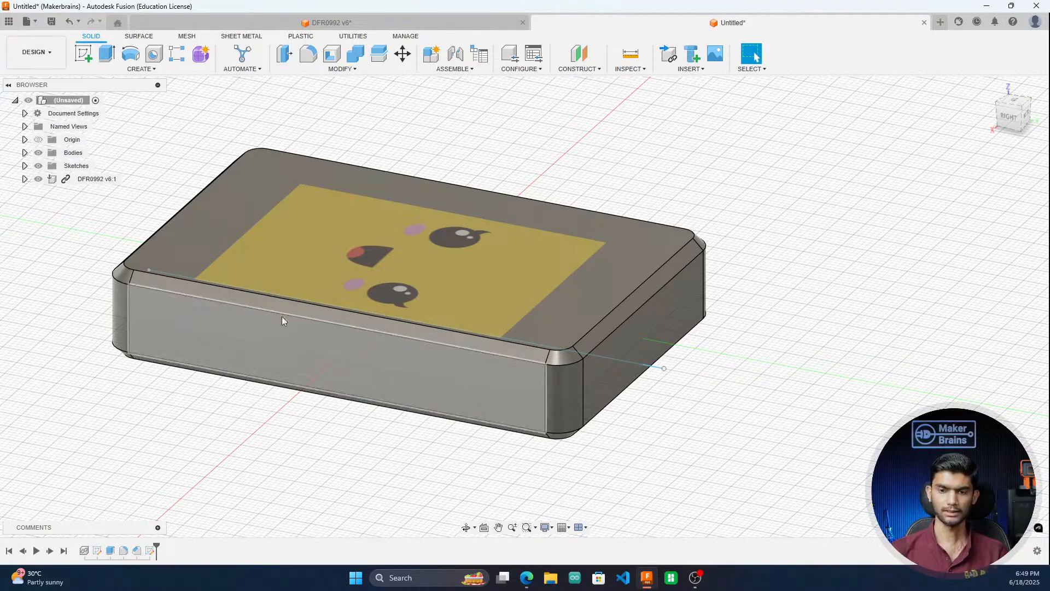
click(1012, 122)
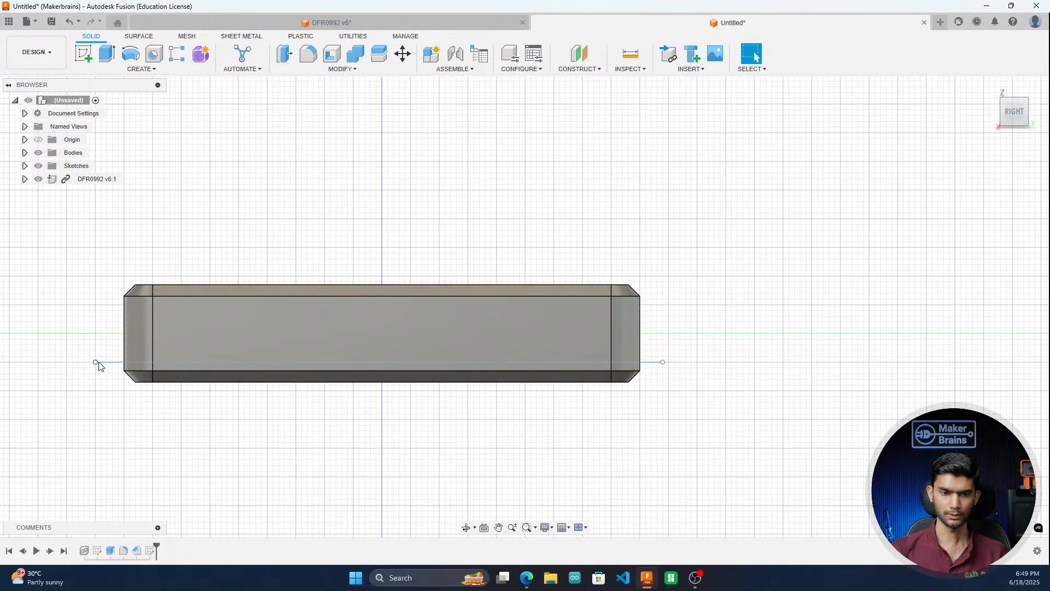
click(112, 363)
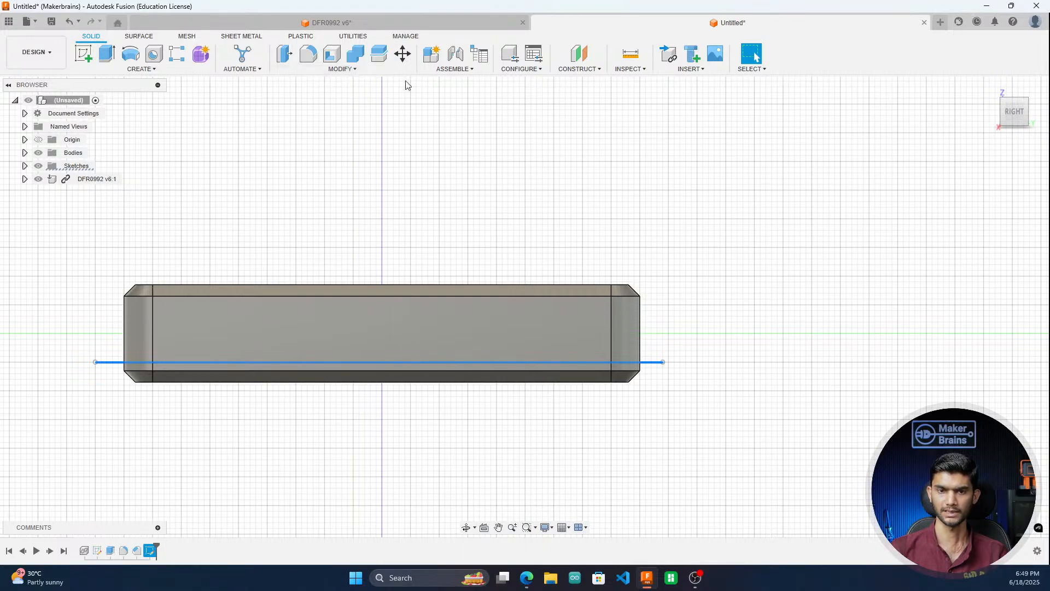
click(356, 68)
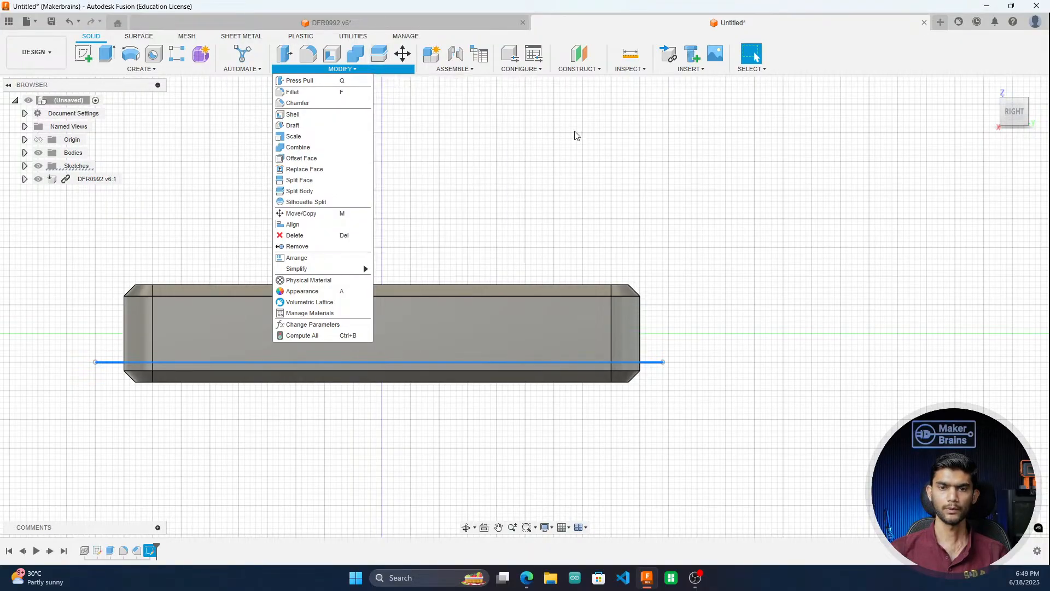
click(379, 53)
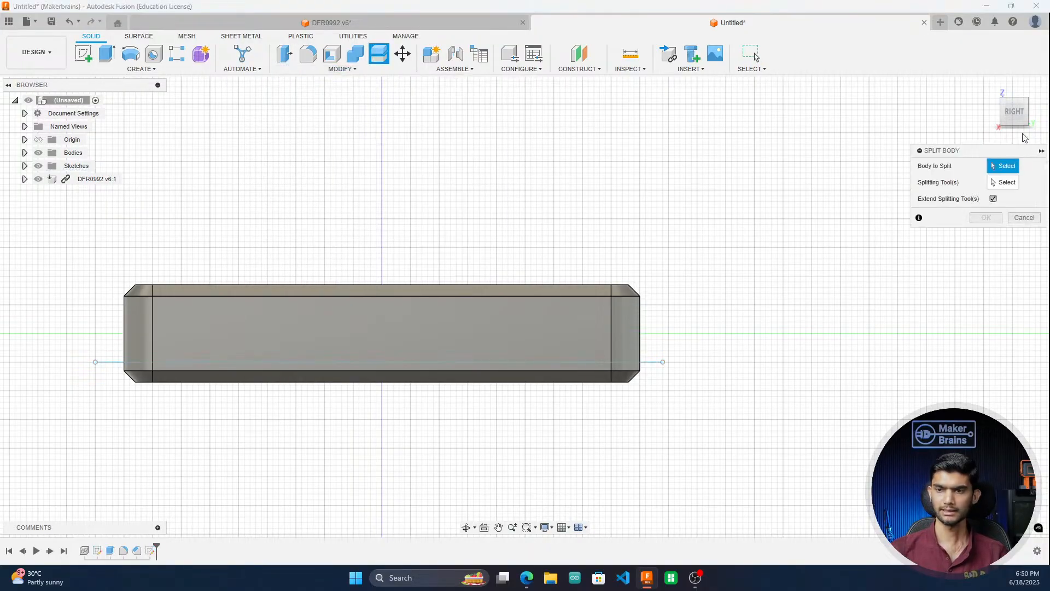
shift+middle_drag(524, 299, 502, 333)
click(559, 326)
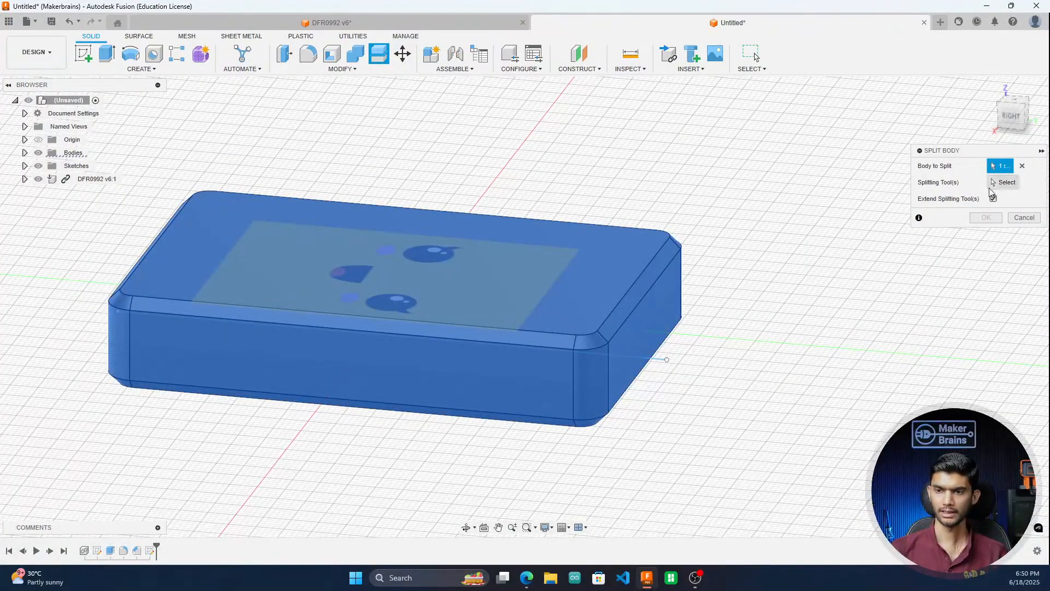
click(1001, 184)
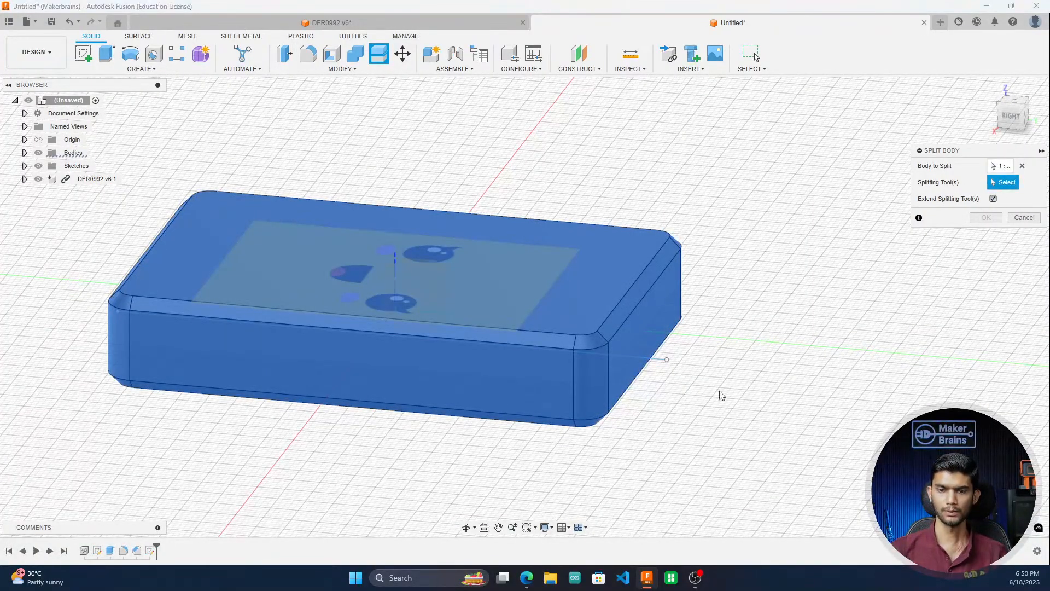
click(661, 360)
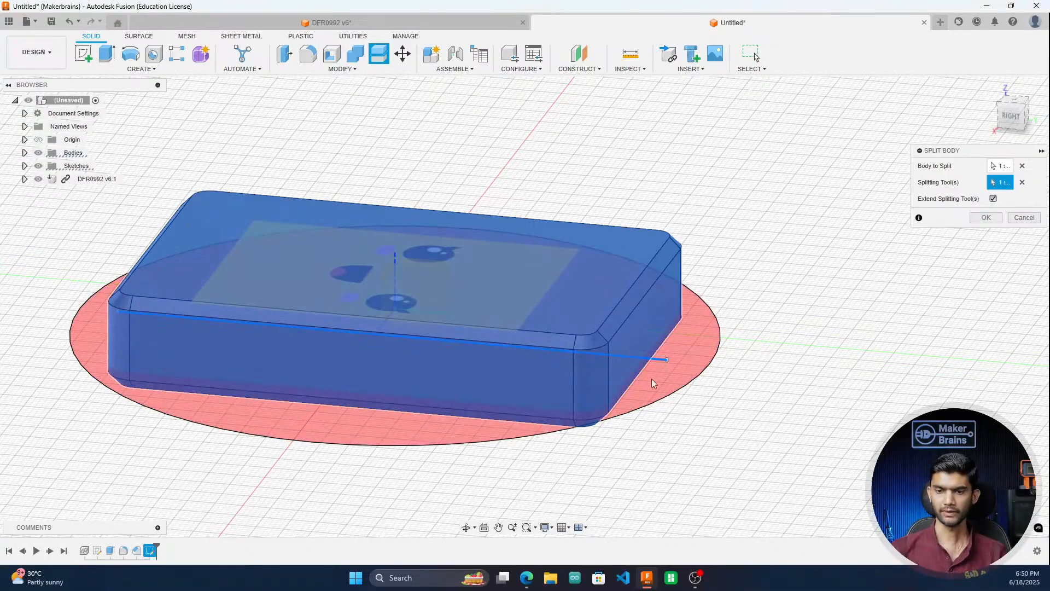
mouse_move(1006, 124)
mouse_down()
mouse_move(995, 143)
mouse_move(1005, 129)
mouse_move(997, 139)
mouse_move(976, 114)
mouse_move(989, 141)
mouse_up()
click(987, 218)
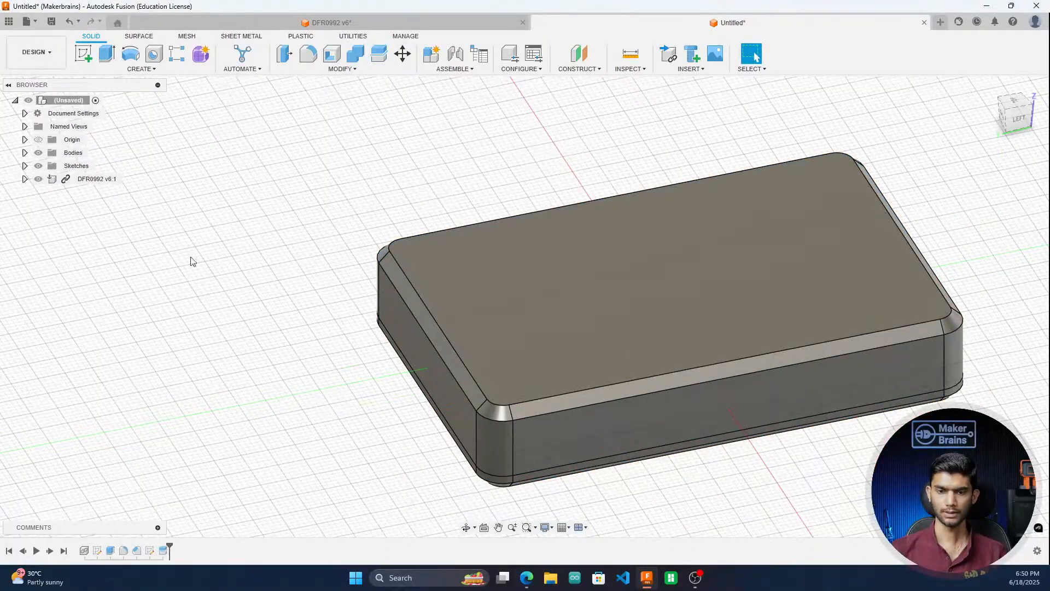
Step: Expand the list of bodies and hide the upper body, Body1, to view the board over the lower part
click(25, 153)
click(48, 166)
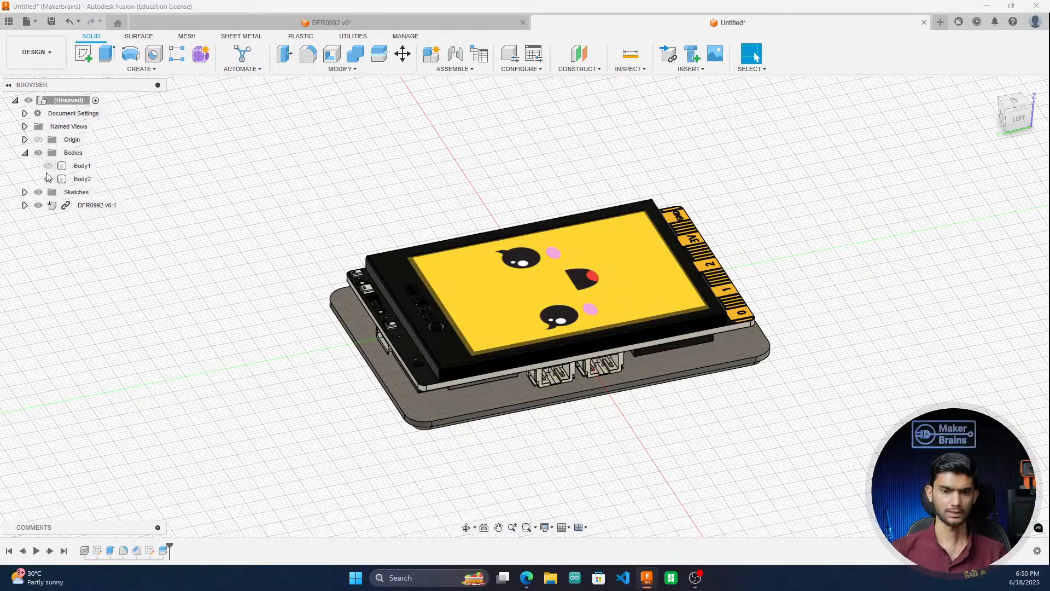
Step: Show the upper body, Body1, and hide both the lower body, Body2, and the DFR0992 board component
click(48, 179)
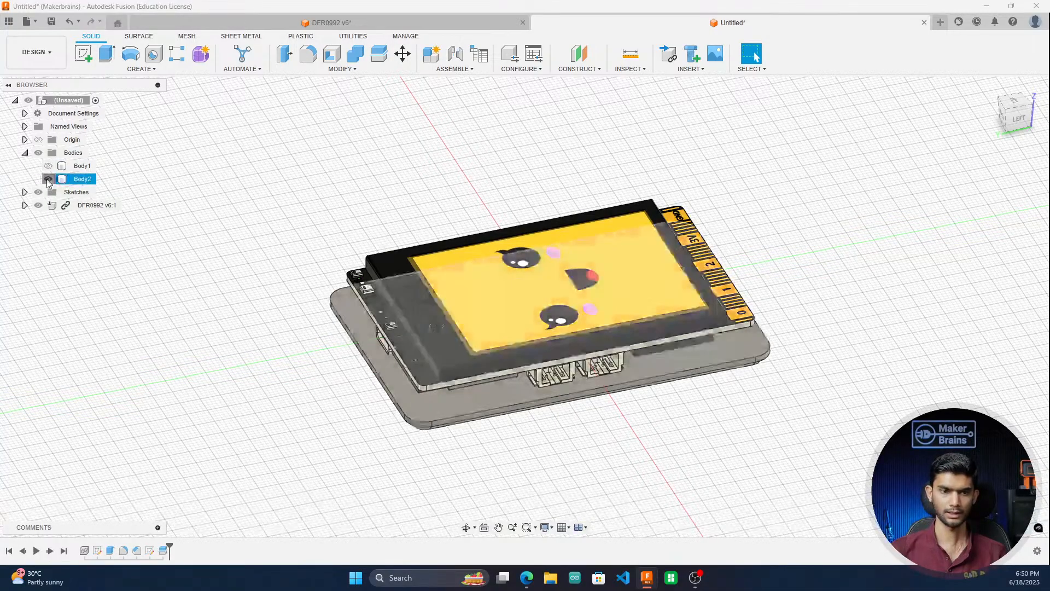
click(48, 166)
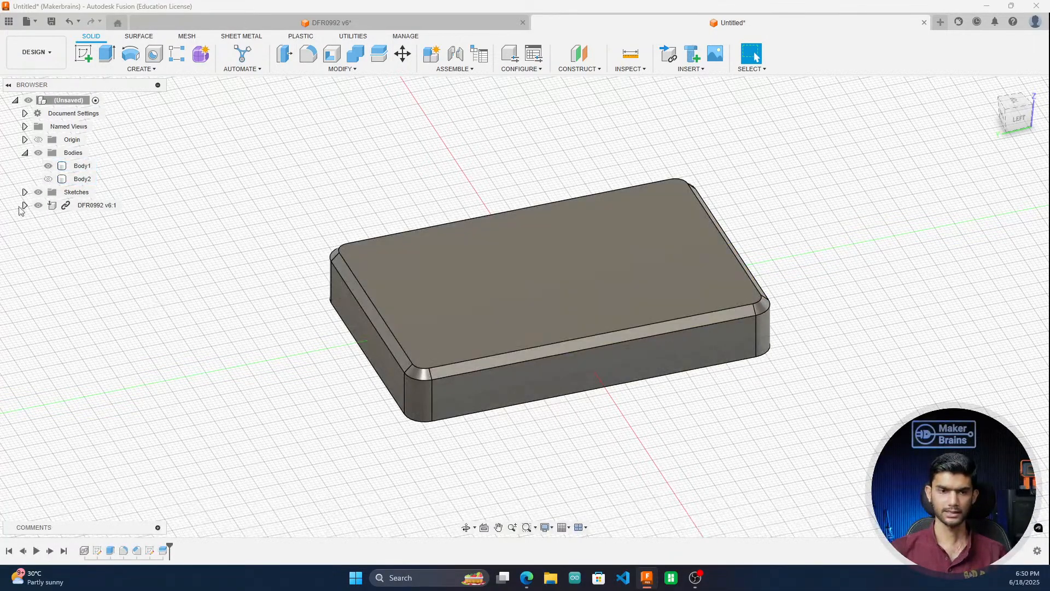
click(90, 206)
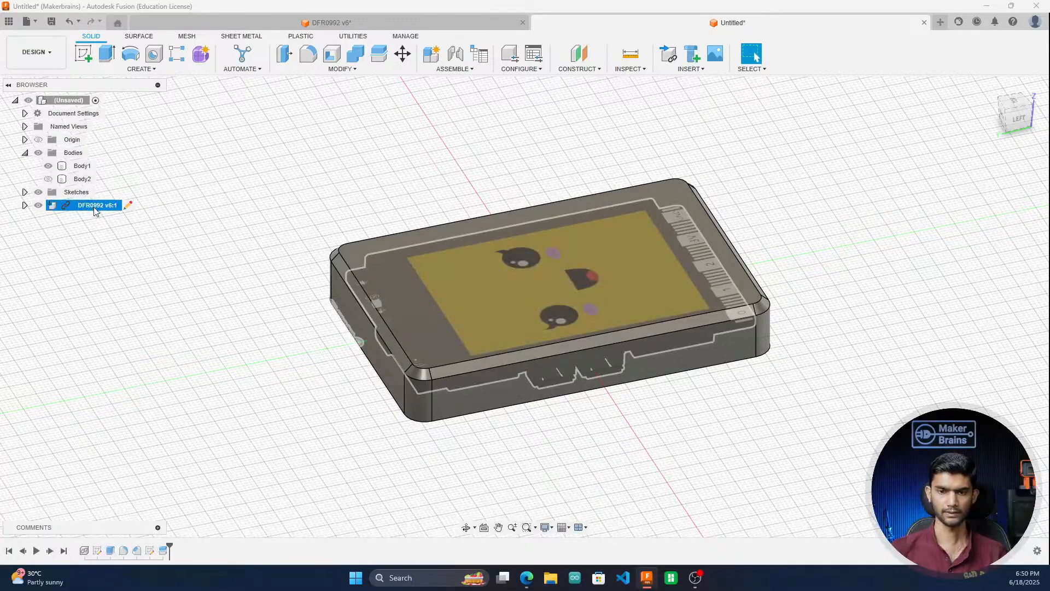
click(82, 179)
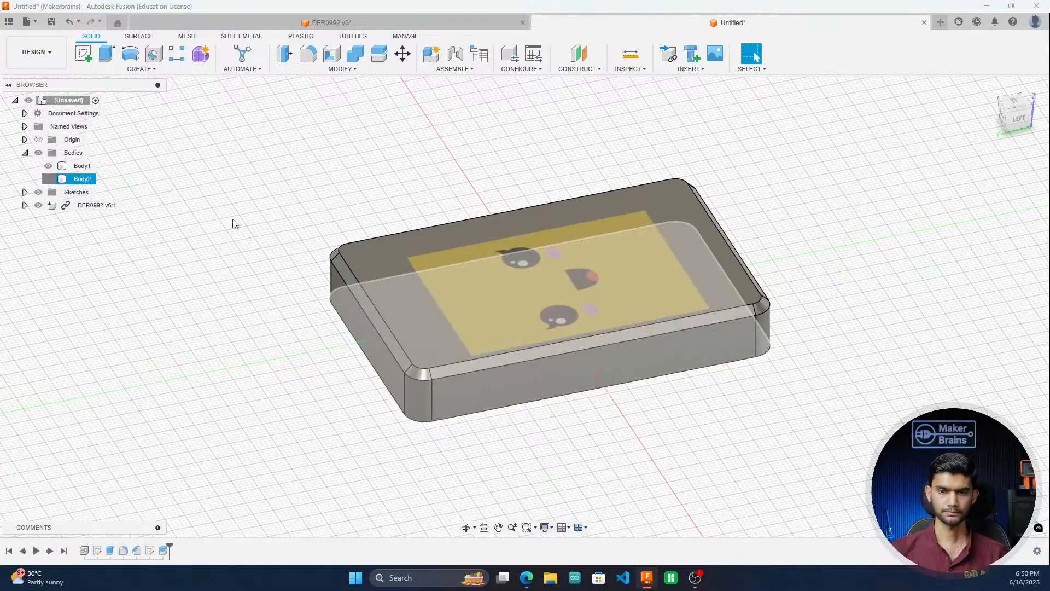
key(v)
shift+middle_drag(522, 305, 504, 273)
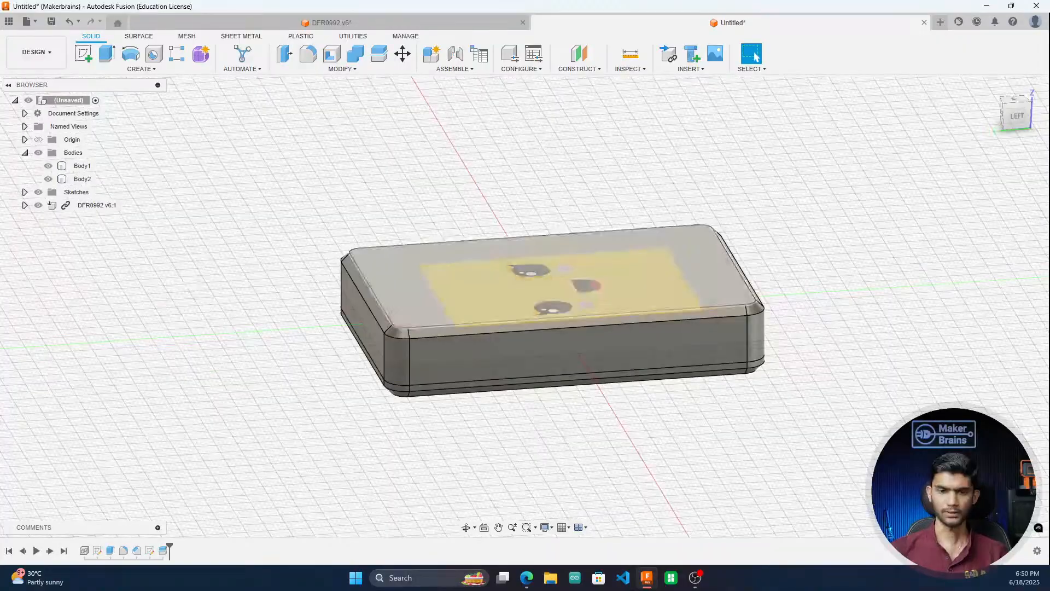
click(38, 206)
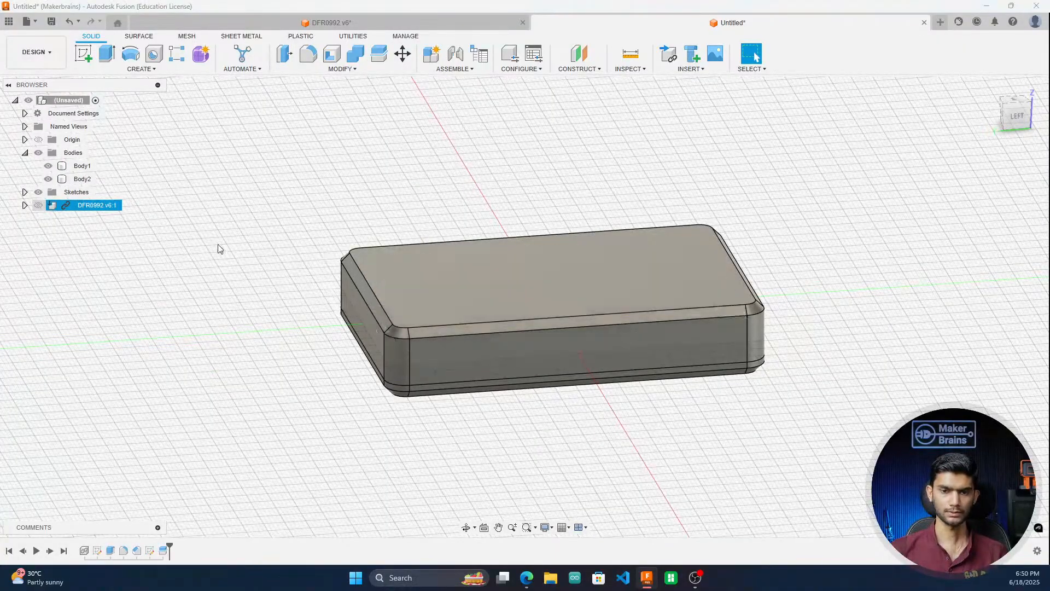
click(48, 180)
click(48, 178)
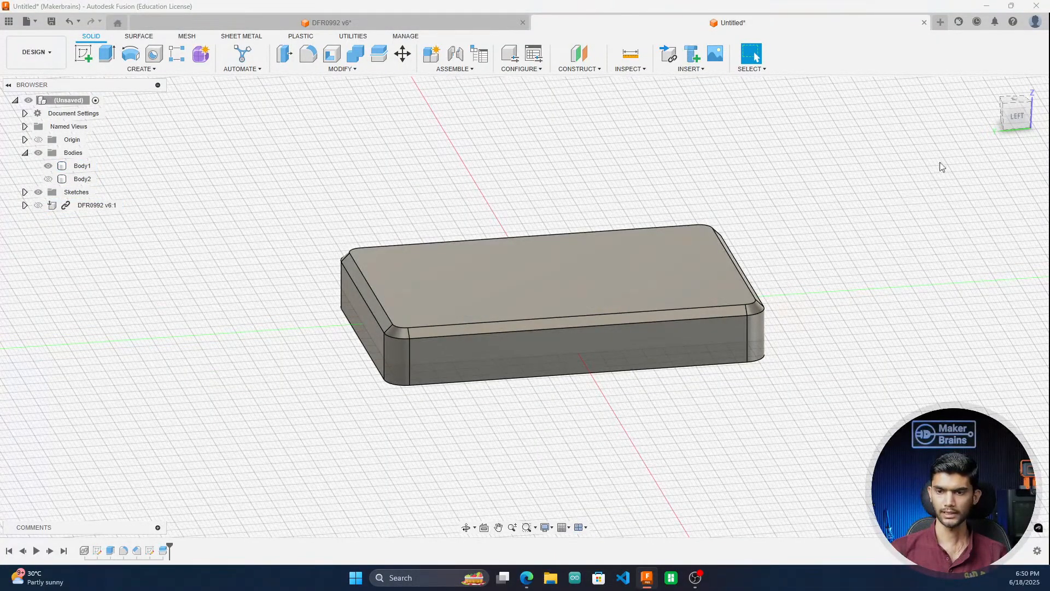
Step: Shell the upper body with its flat underside face removed, using an inside thickness of 2 mm
drag(1019, 115, 1013, 69)
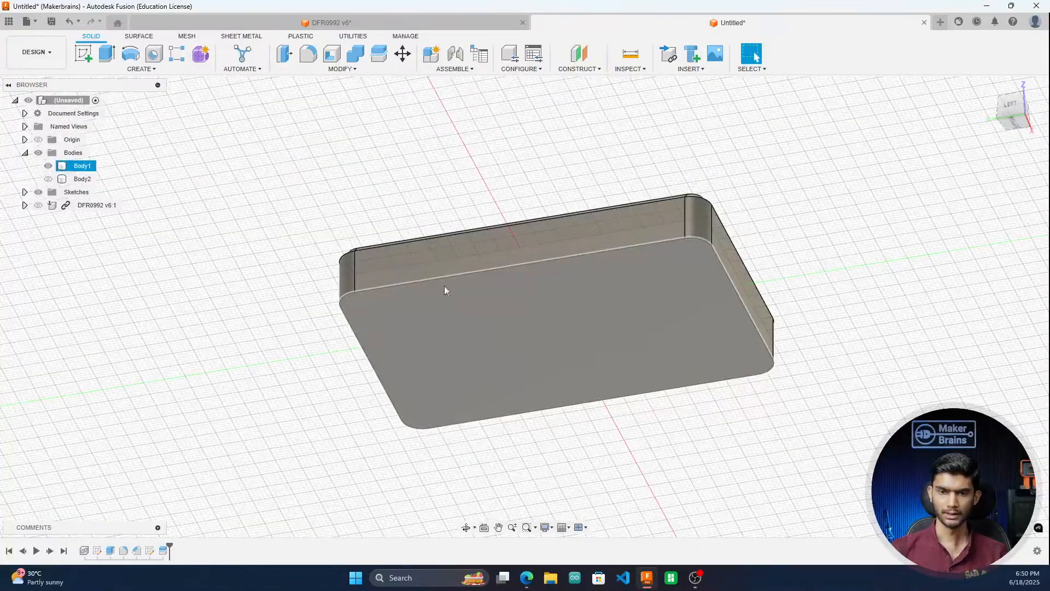
click(510, 322)
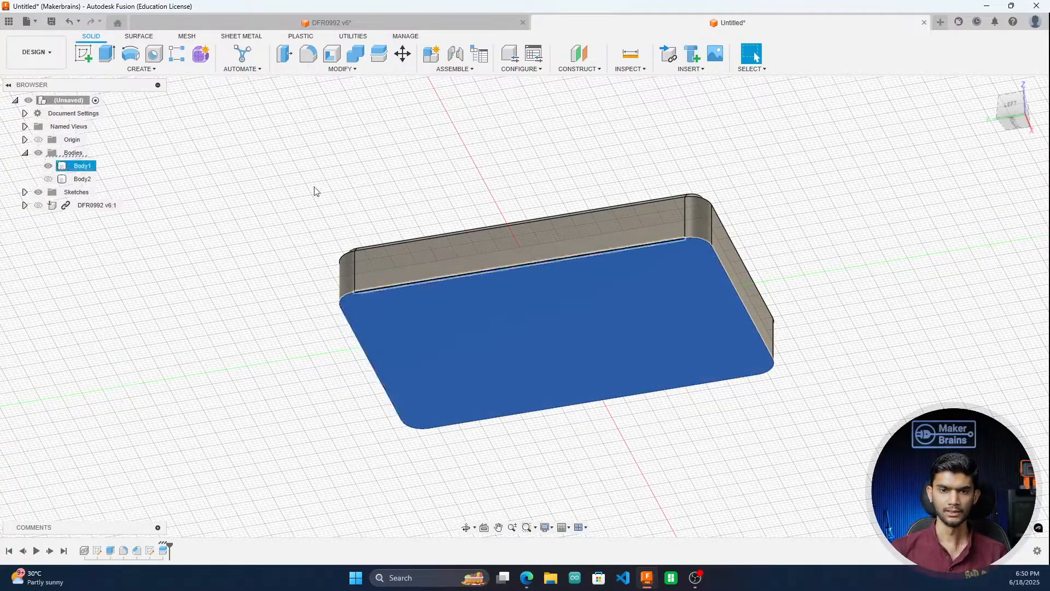
click(343, 69)
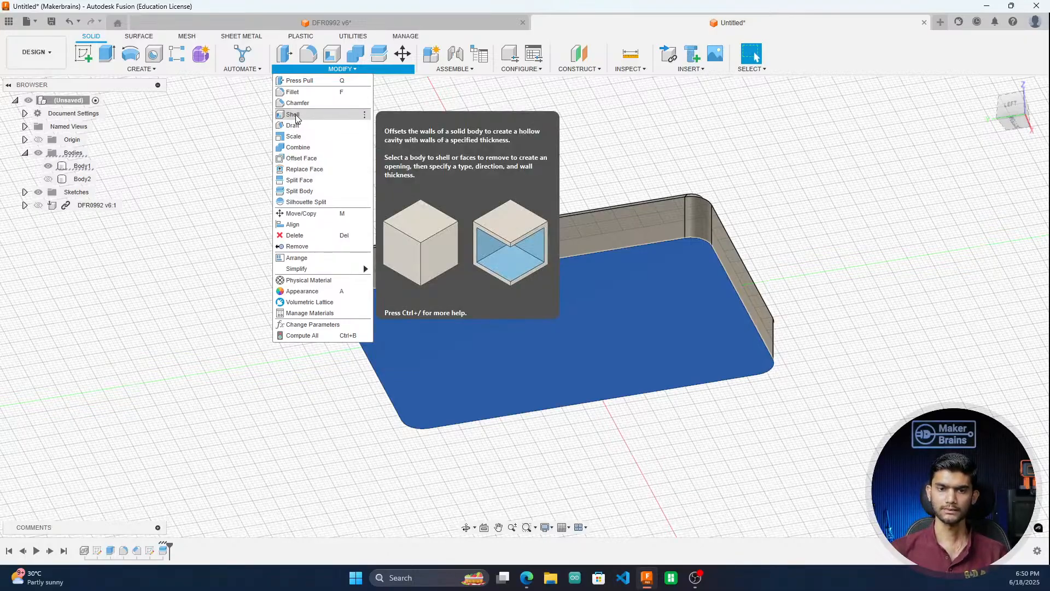
click(294, 115)
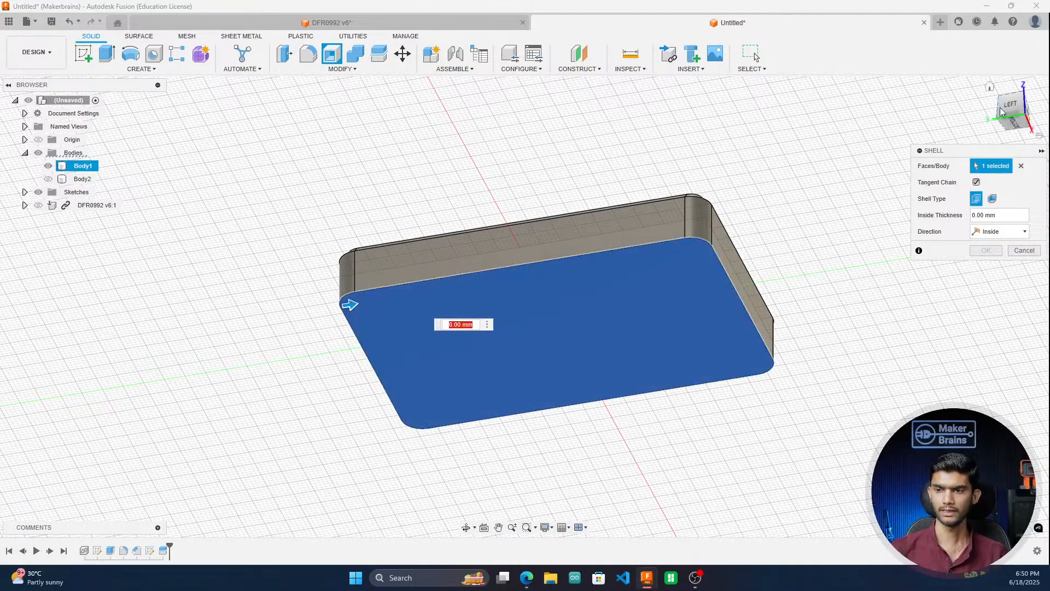
drag(1011, 108, 793, 244)
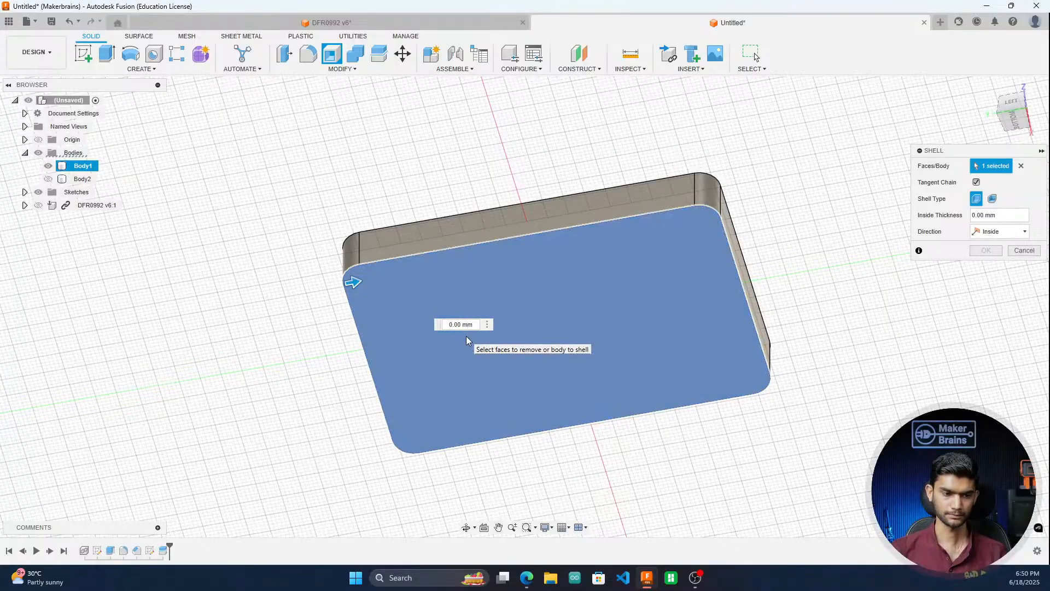
click(474, 324)
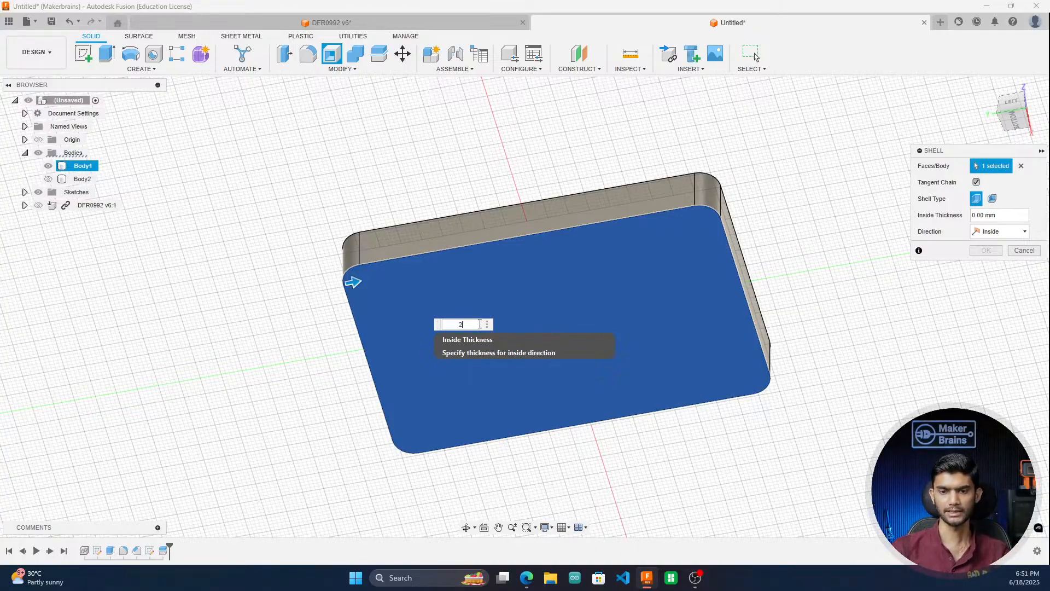
click(989, 251)
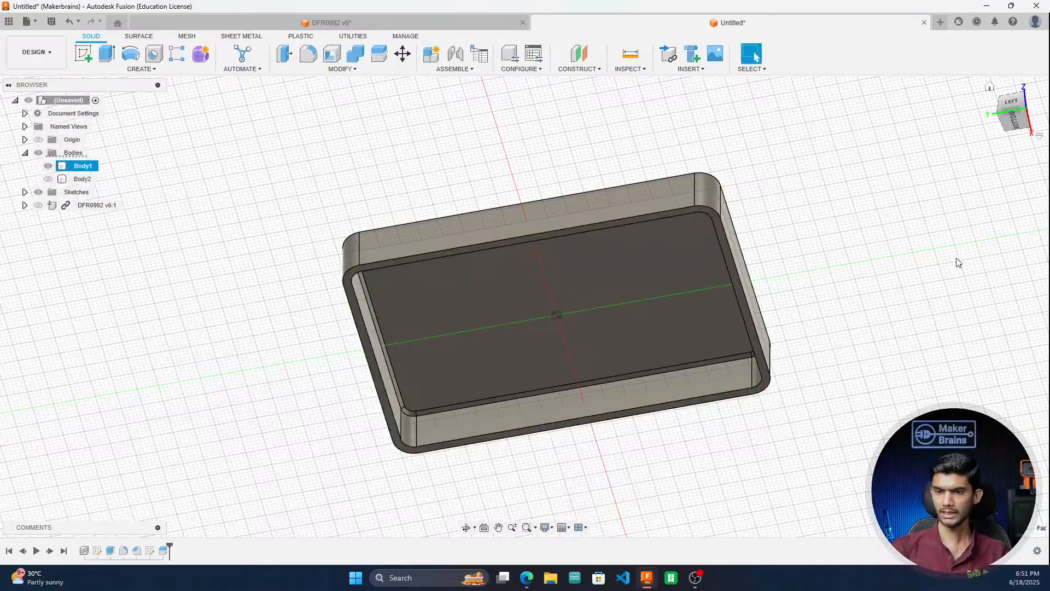
Step: Try the Shaded visual style and return to Shaded with Visible Edges Only
click(549, 528)
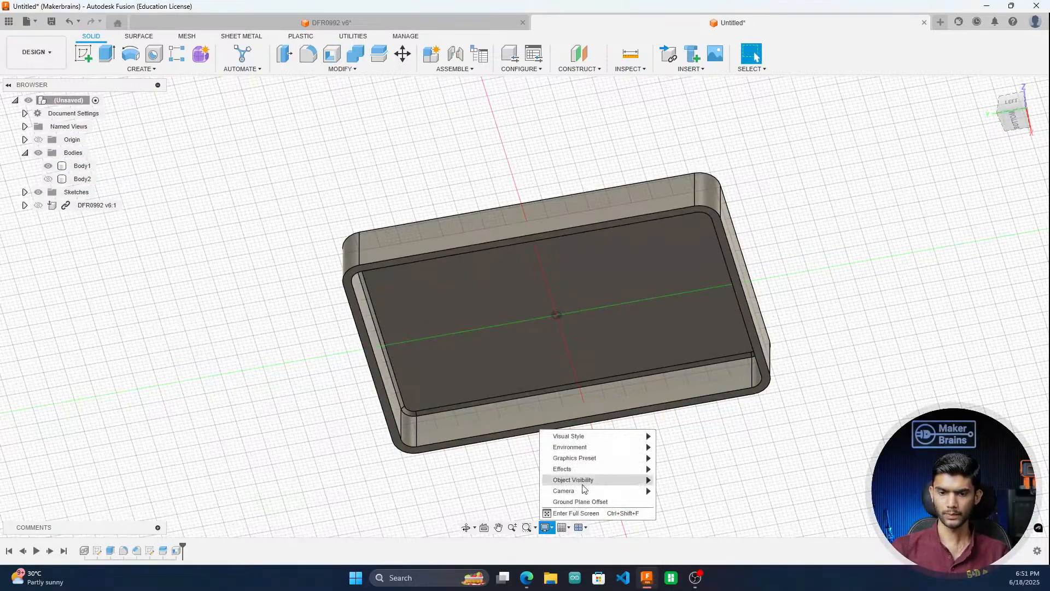
mouse_move(609, 440)
click(667, 441)
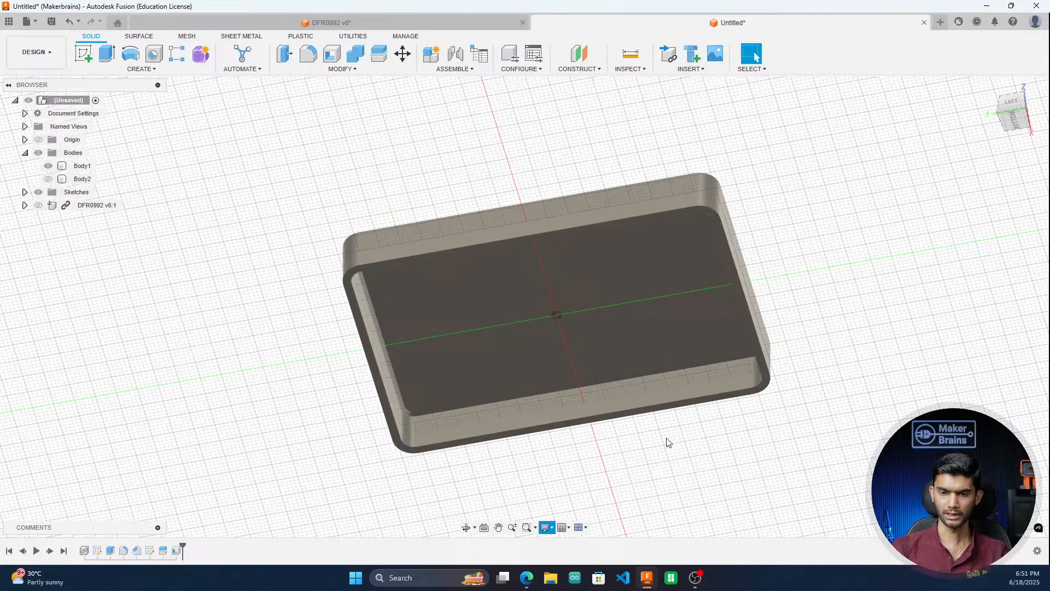
click(548, 528)
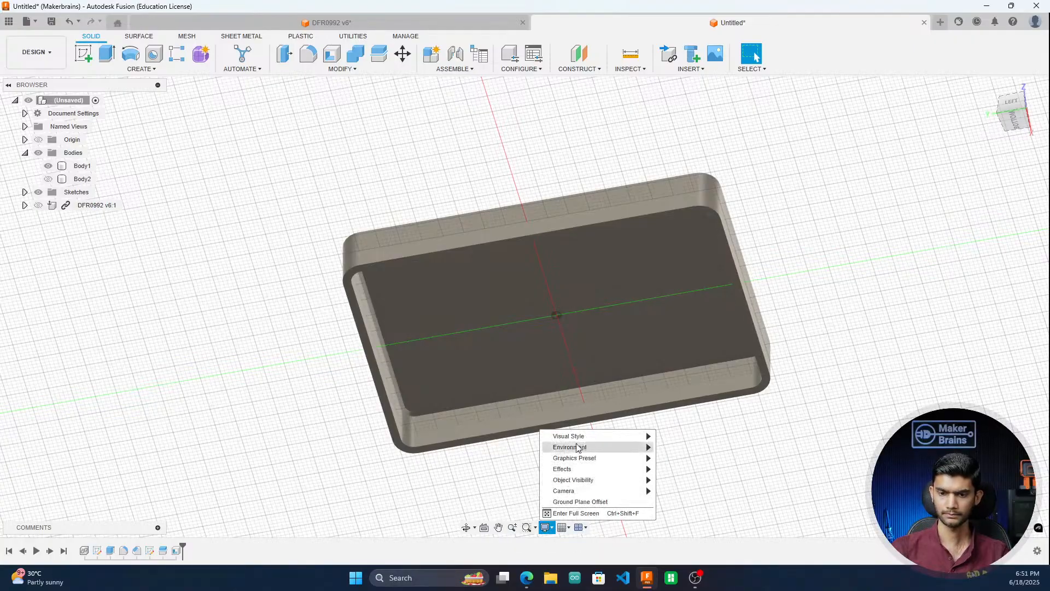
mouse_move(580, 436)
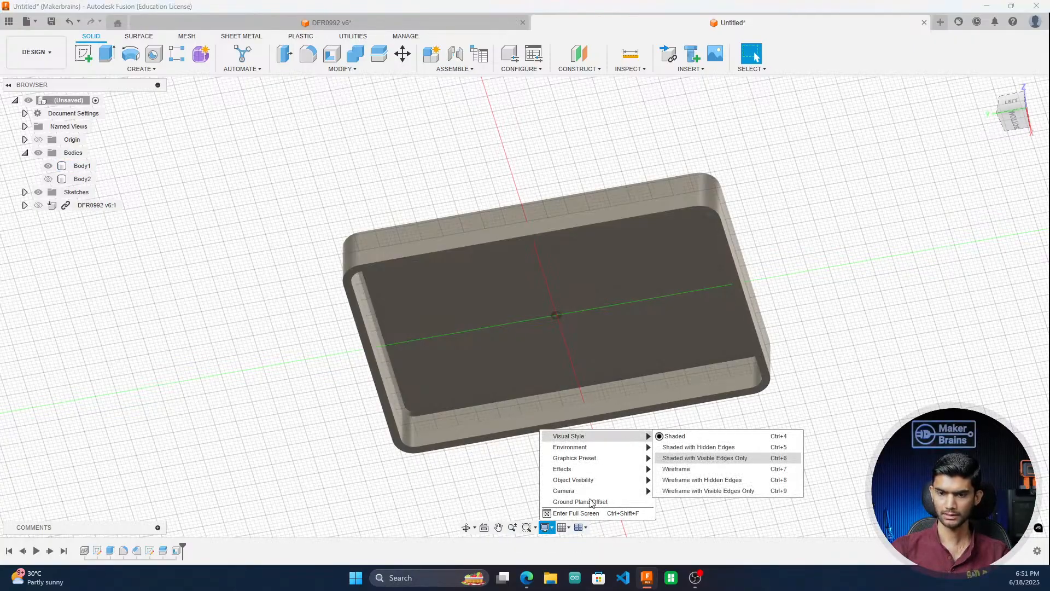
click(690, 459)
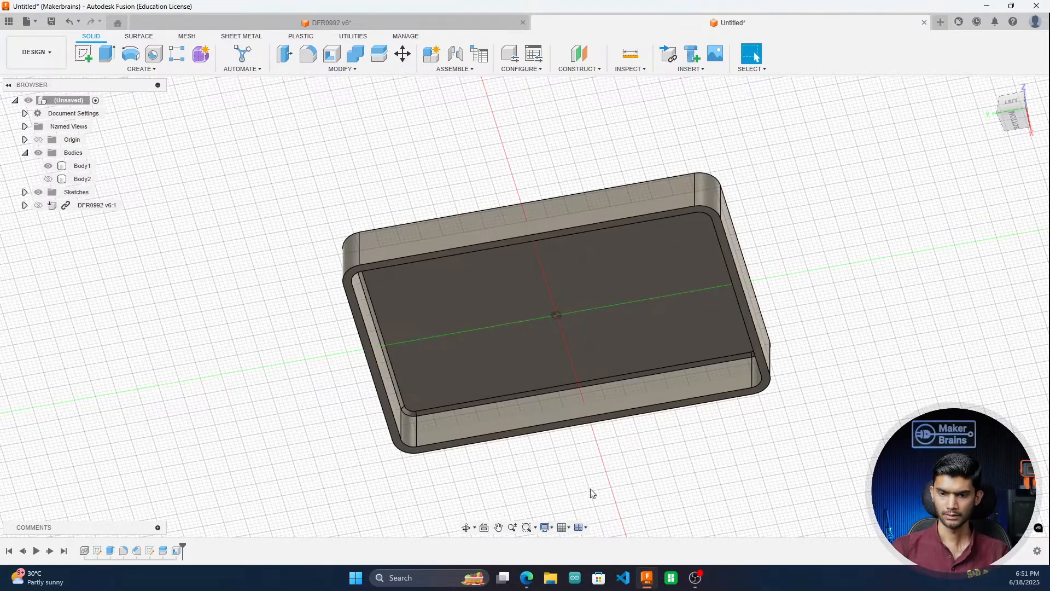
Step: Turn off the layout grid and view the inside of the shelled upper body from the opposite side
click(570, 529)
click(567, 464)
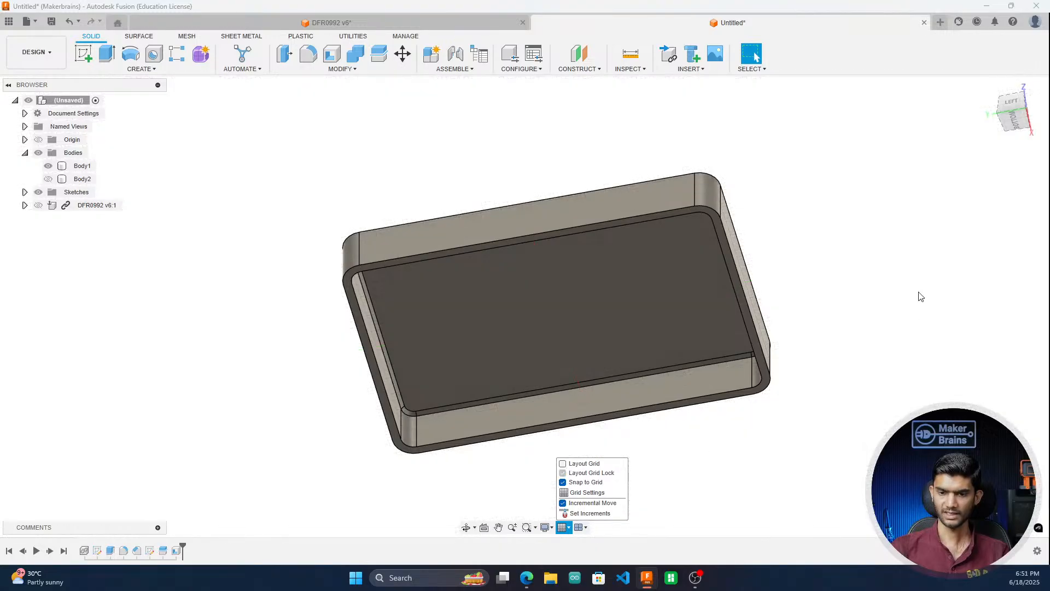
mouse_move(1013, 114)
mouse_down()
mouse_move(973, 192)
mouse_move(897, 118)
mouse_move(944, 146)
mouse_move(905, 178)
mouse_move(875, 116)
mouse_move(887, 125)
mouse_move(869, 191)
mouse_move(866, 122)
mouse_move(869, 133)
mouse_up()
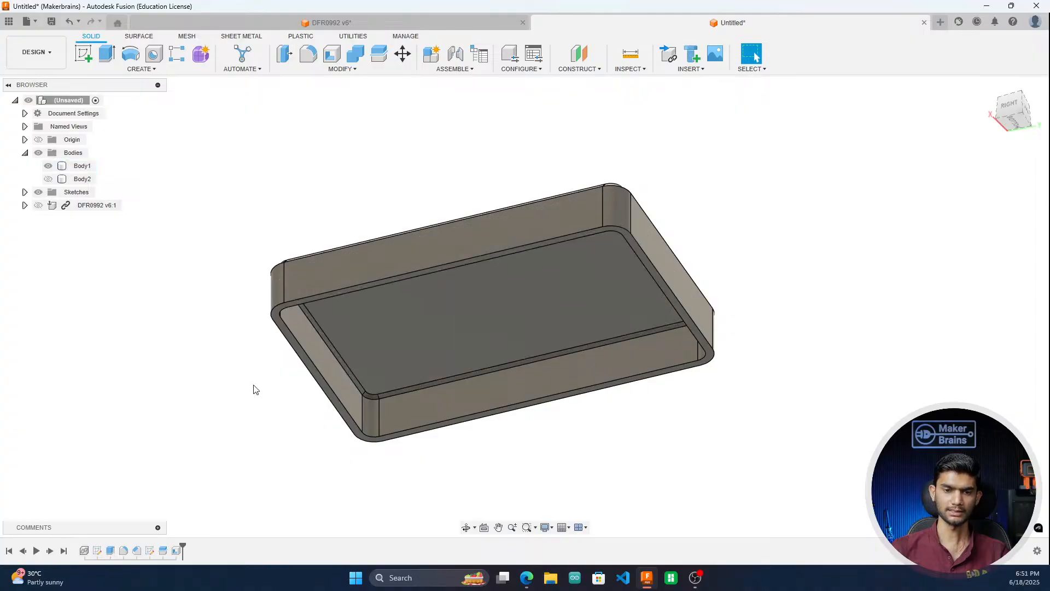
Step: Display only the lower body, Body2, and shell it with its upper face removed, using an inside thickness of 2 mm
click(48, 179)
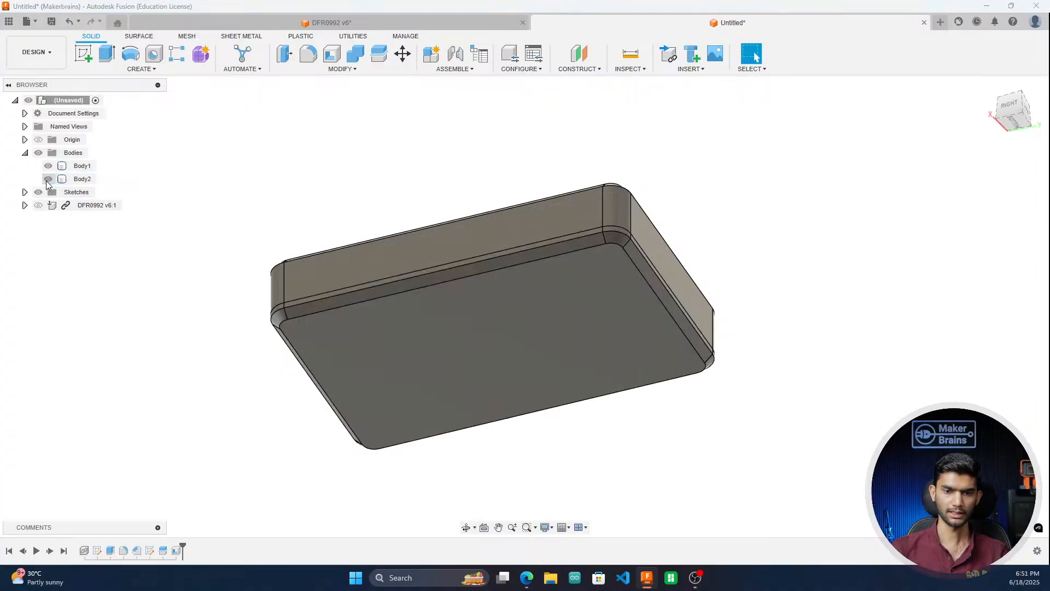
click(48, 166)
shift+middle_drag(918, 209, 430, 333)
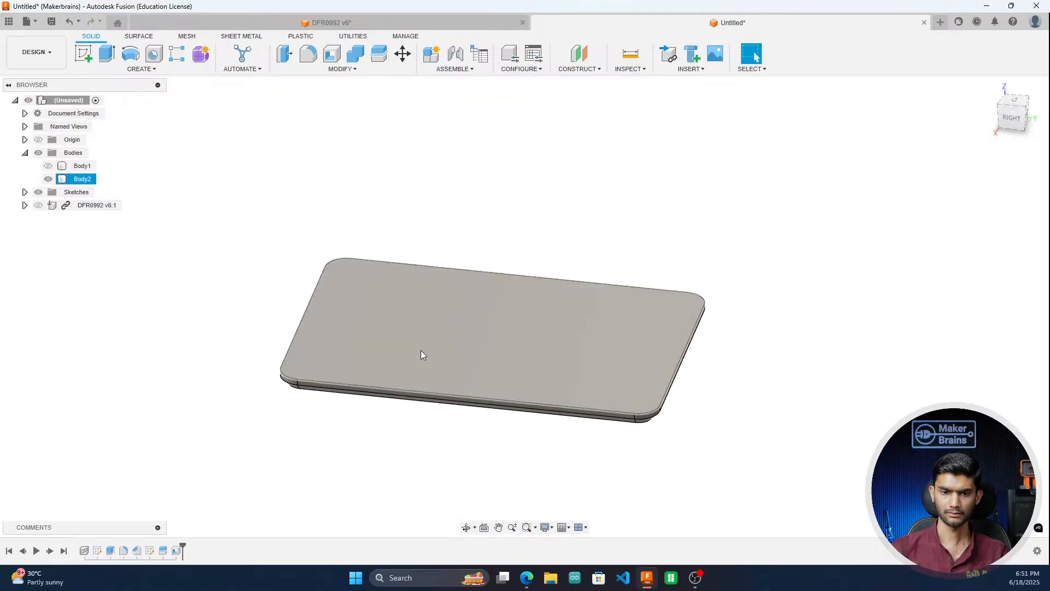
click(376, 335)
click(332, 55)
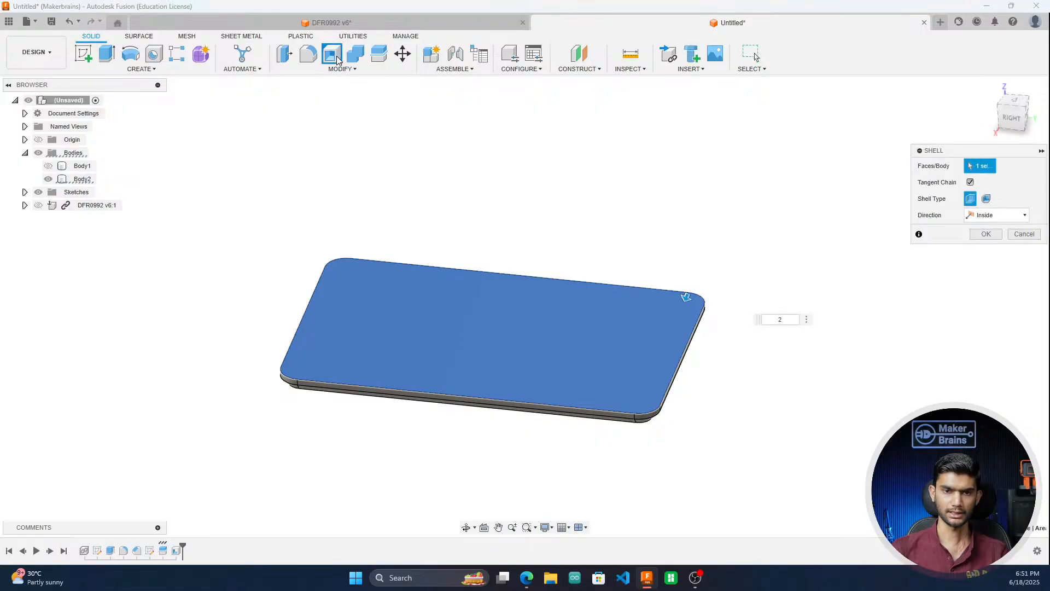
text(2)
key(Return)
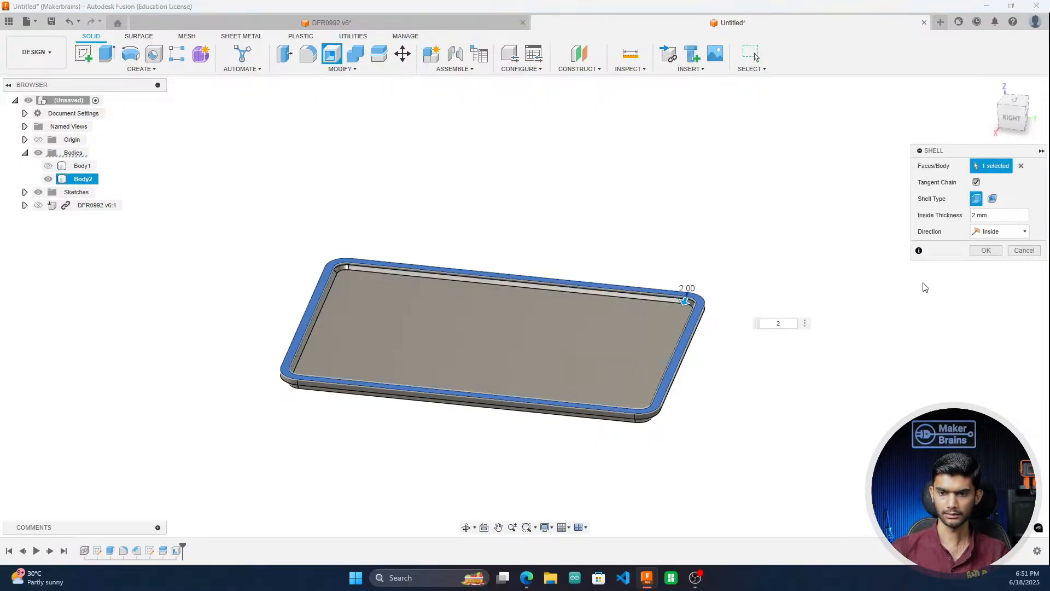
click(995, 252)
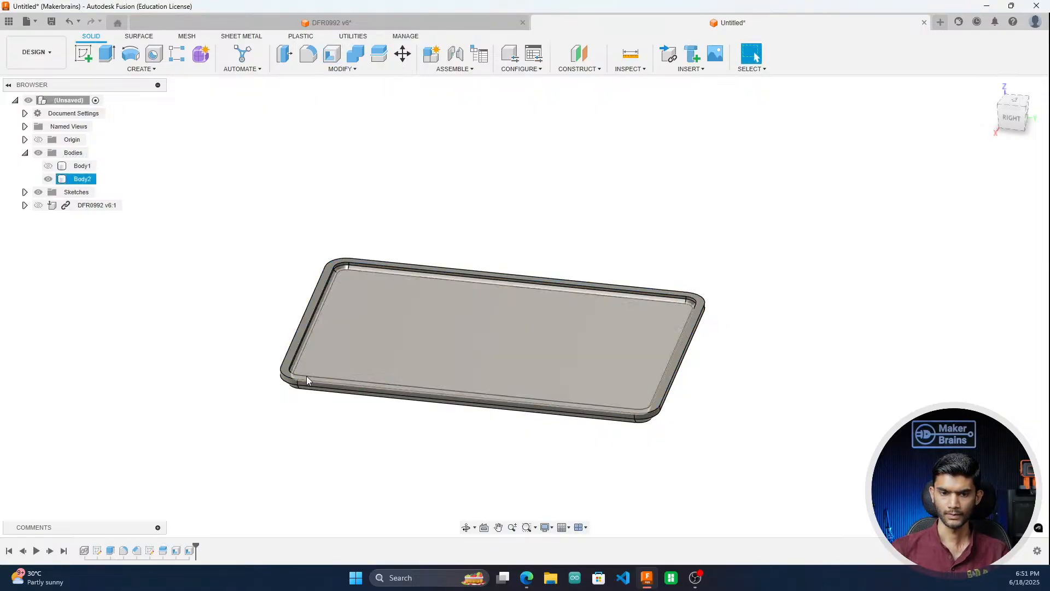
Step: Show the upper body again so both enclosure halves are displayed together
drag(1013, 120, 991, 130)
click(48, 165)
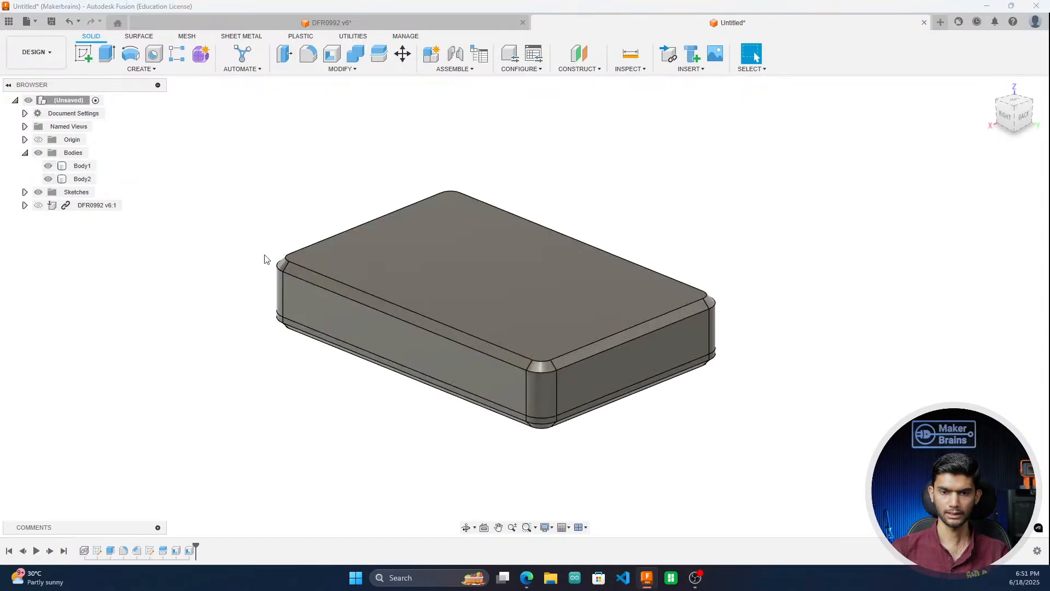
Step: Display the closed enclosure in the Shaded visual style without edges and view it from another side
click(547, 527)
mouse_move(634, 437)
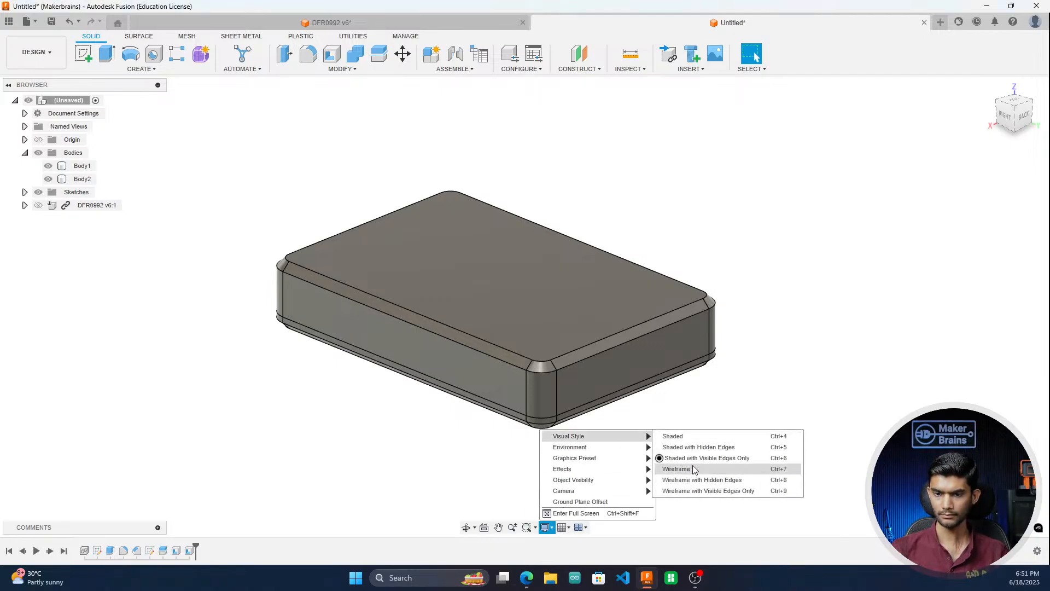
click(677, 412)
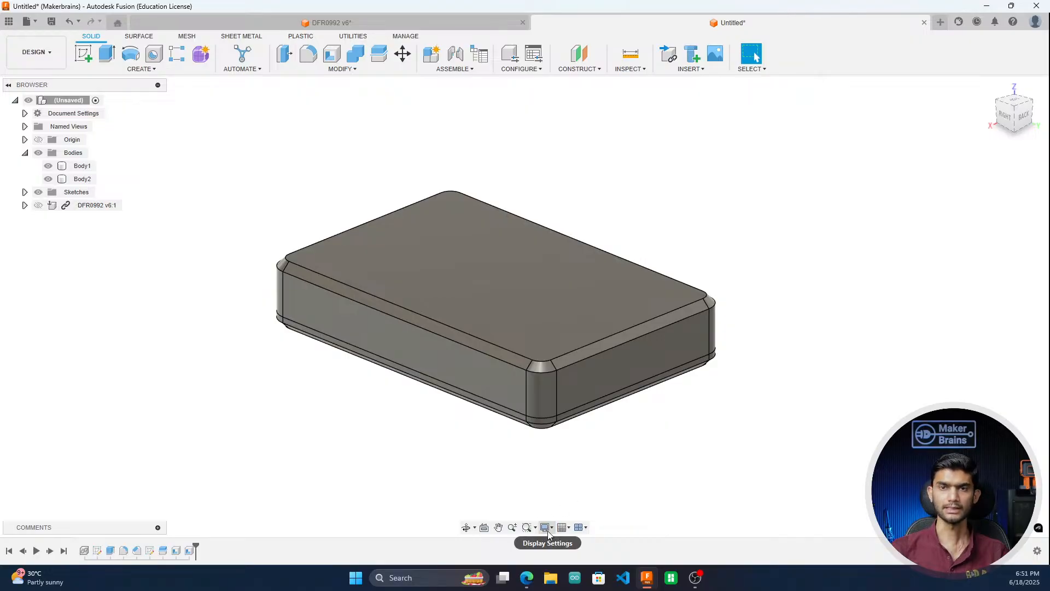
click(548, 530)
mouse_move(598, 435)
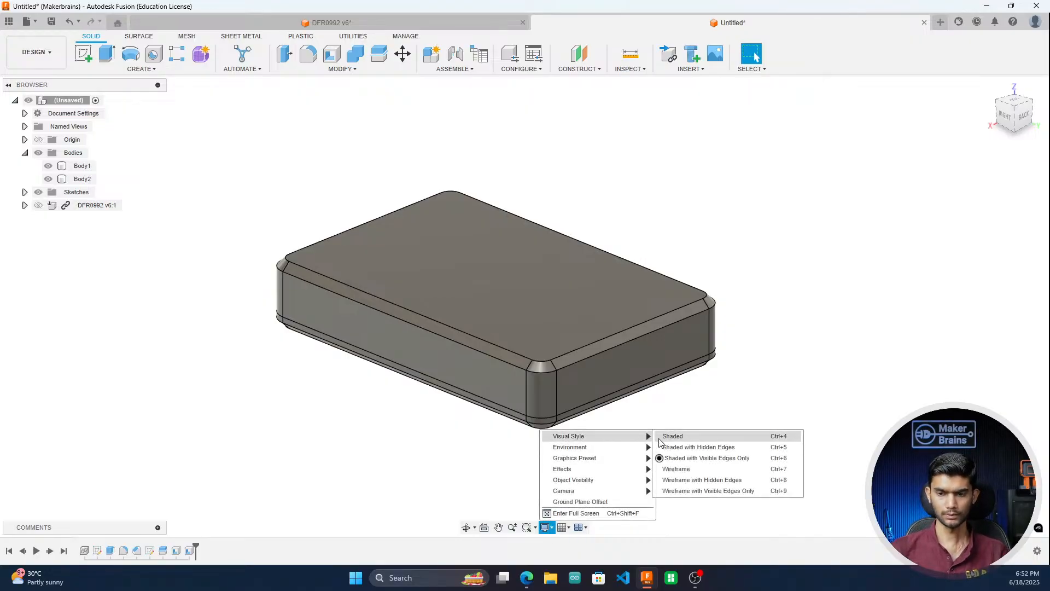
click(421, 487)
click(553, 528)
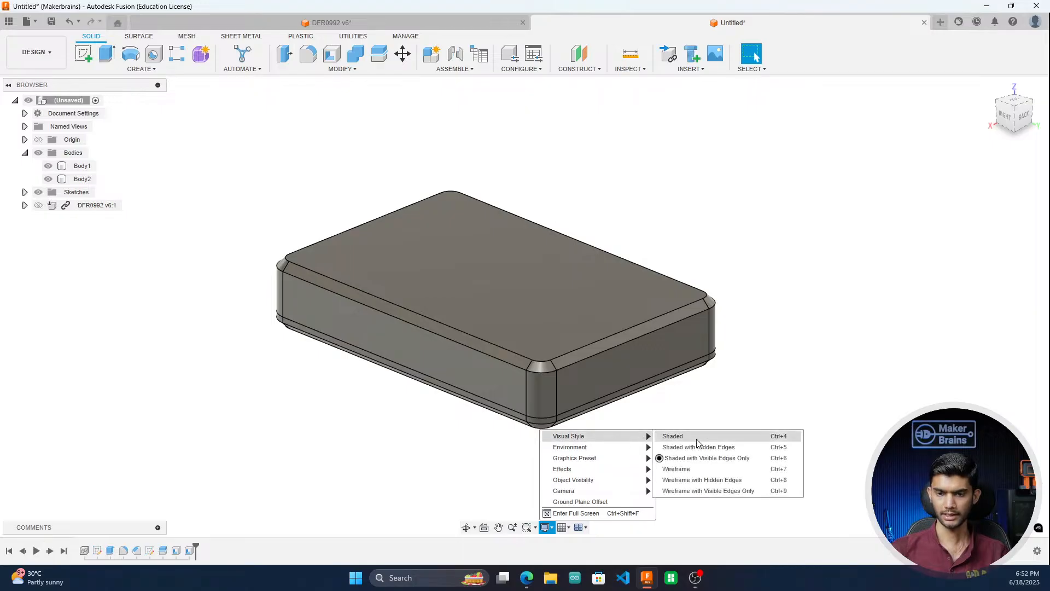
click(686, 437)
mouse_move(1009, 125)
mouse_down()
mouse_move(974, 171)
mouse_move(909, 116)
mouse_up()
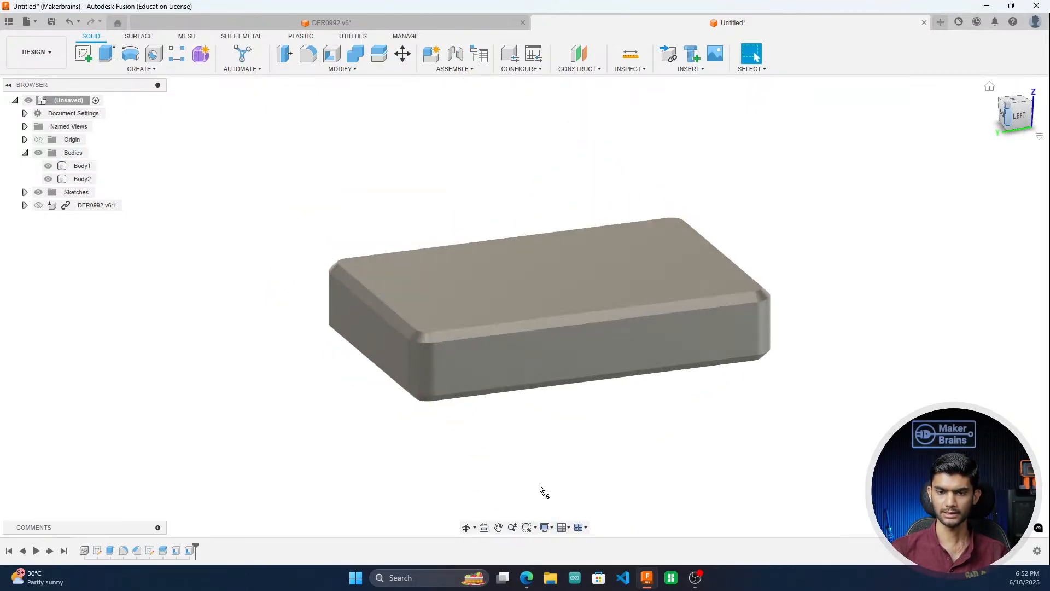
Step: Set the visual style to Shaded with Hidden Edges to see the inner walls through the enclosure
click(557, 529)
mouse_move(595, 435)
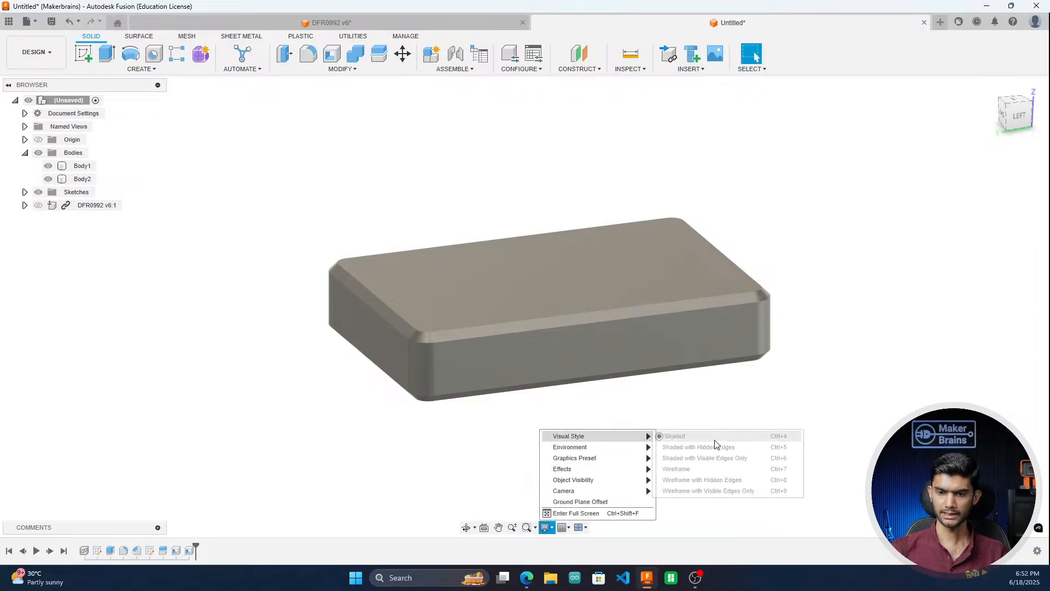
click(714, 449)
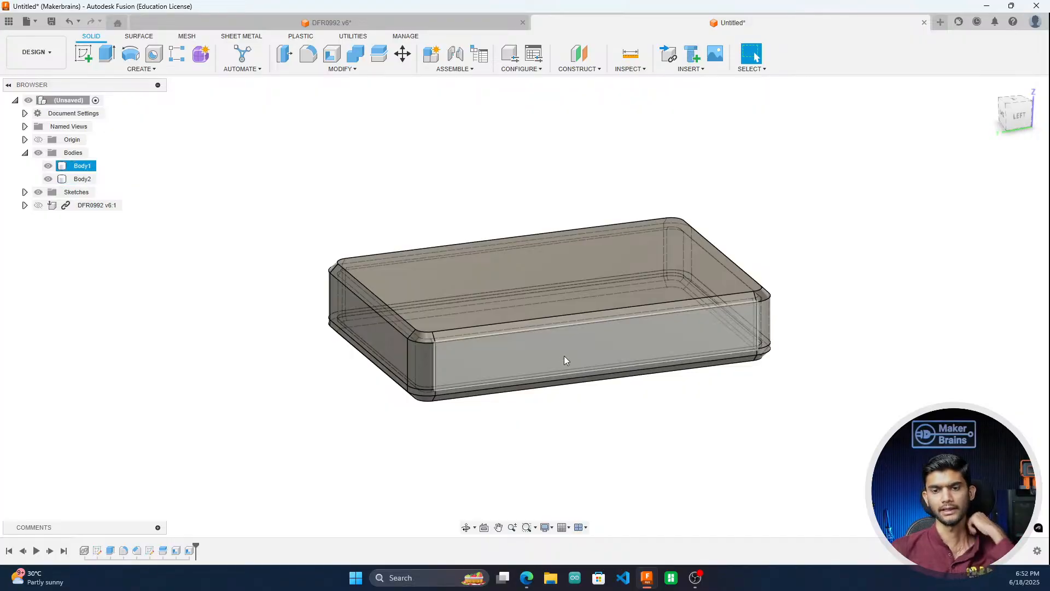
scroll(773, 284, up, 2)
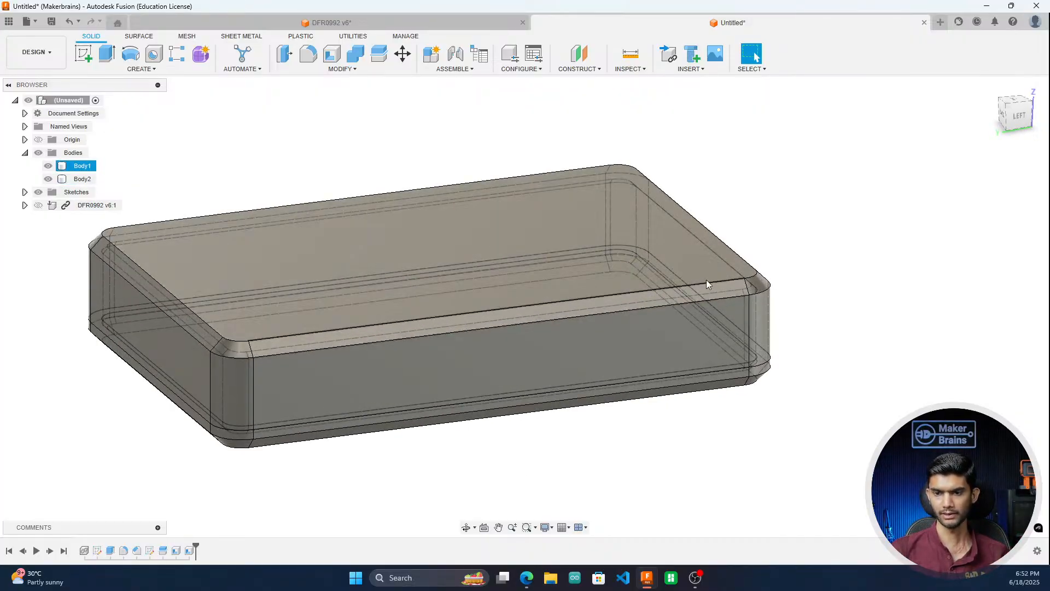
Step: Set the visual style to Shaded with Visible Edges Only and view the closed enclosure from its front side
scroll(724, 297, up, 1)
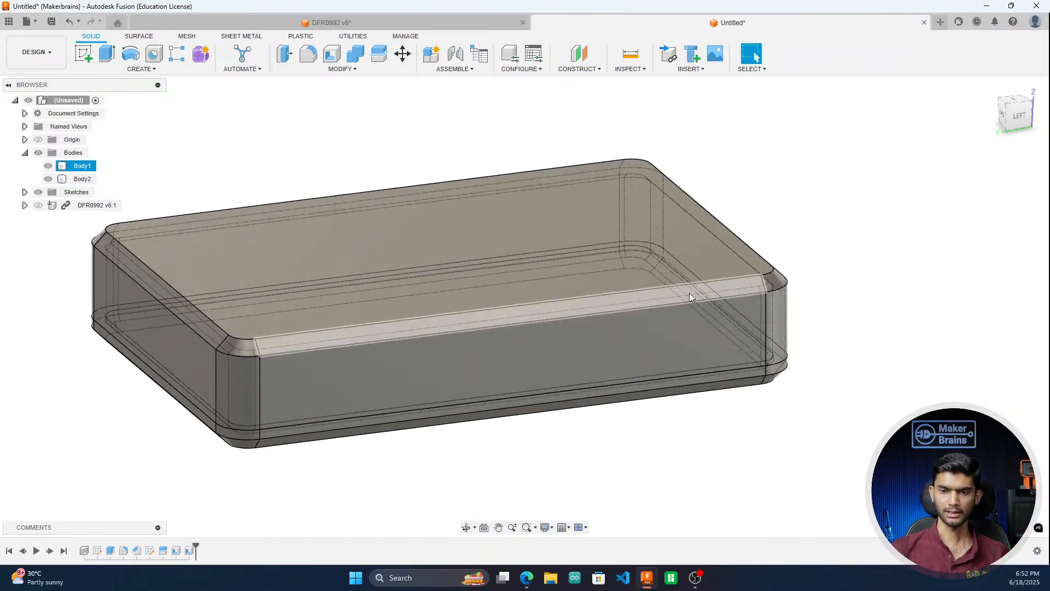
mouse_move(1021, 116)
mouse_down()
mouse_move(1020, 130)
mouse_move(1002, 112)
mouse_move(1004, 129)
mouse_up()
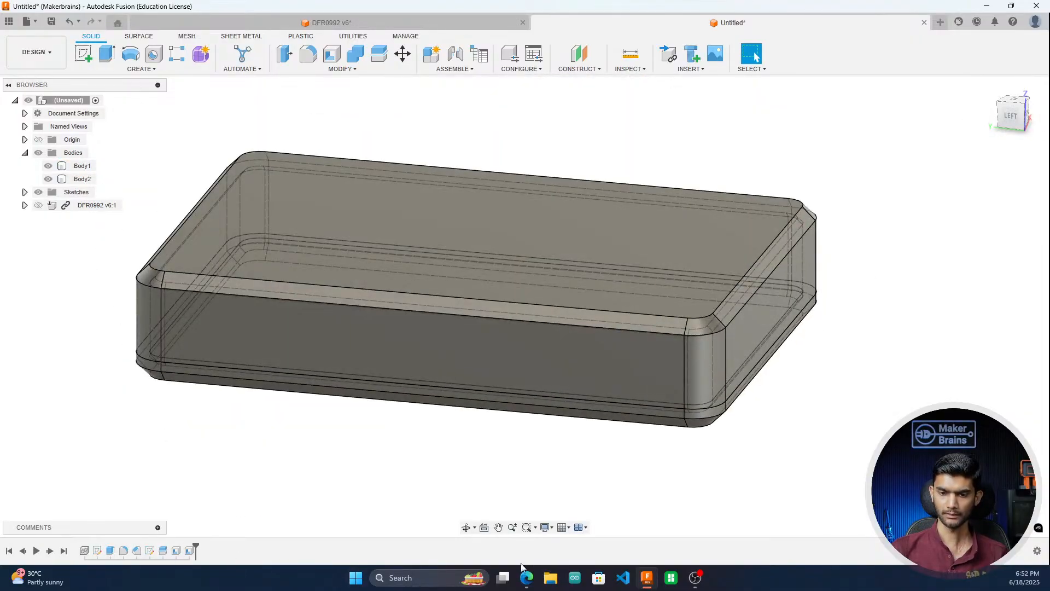
mouse_move(618, 437)
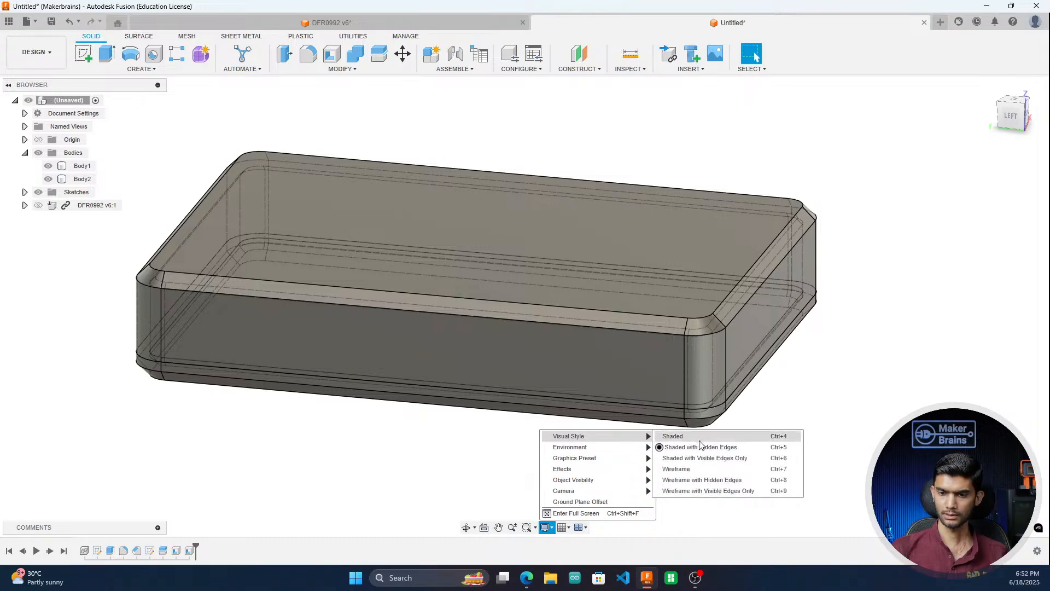
click(706, 449)
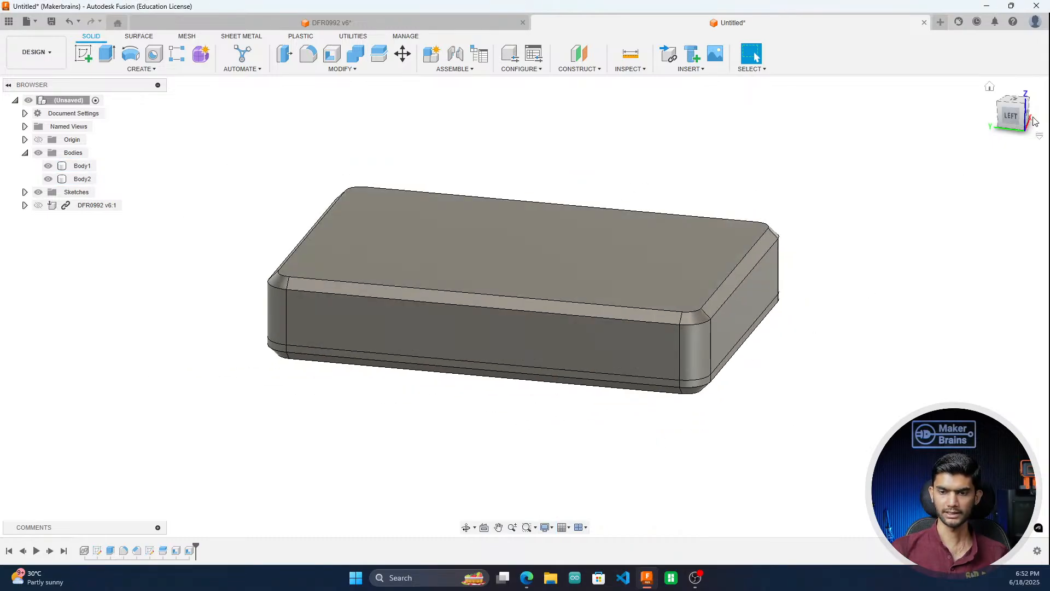
mouse_move(1013, 124)
mouse_down()
mouse_move(999, 113)
mouse_move(964, 144)
mouse_up()
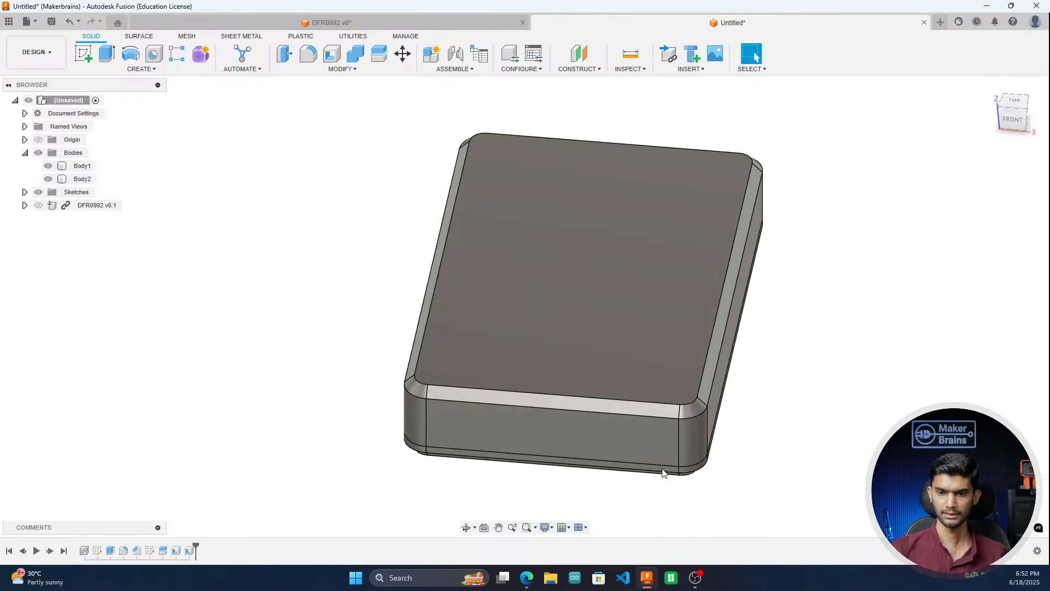
Step: Display the enclosure in the Wireframe visual style and view it from the side and from above
click(553, 530)
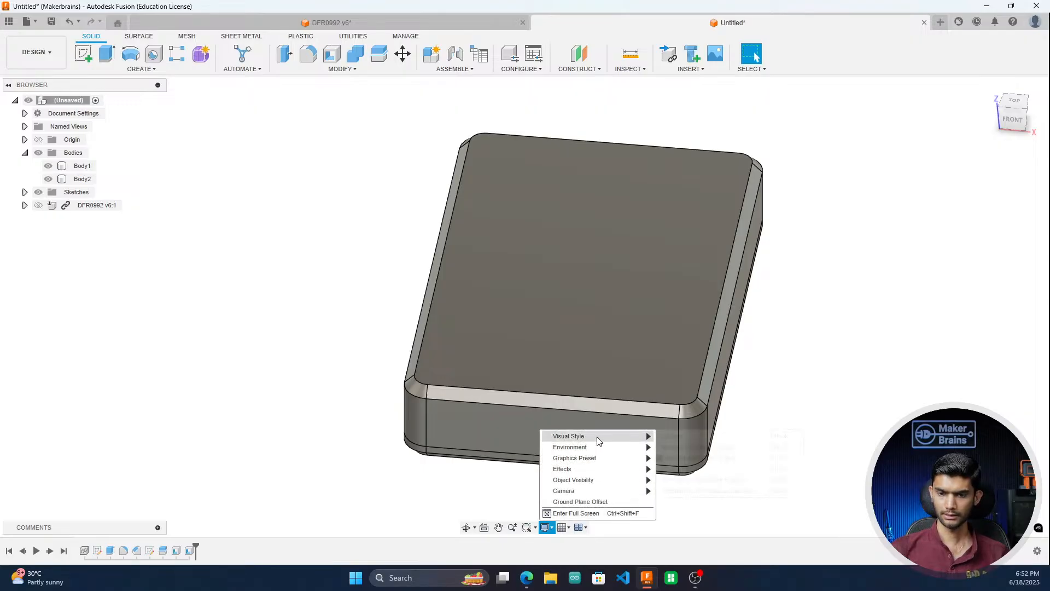
mouse_move(596, 437)
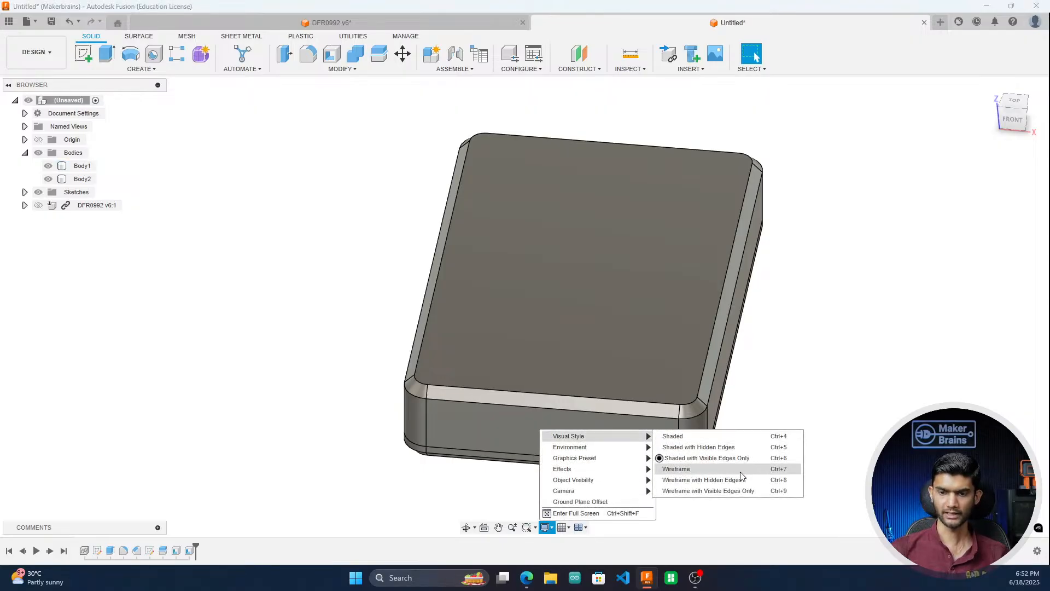
click(740, 470)
drag(1011, 116, 979, 101)
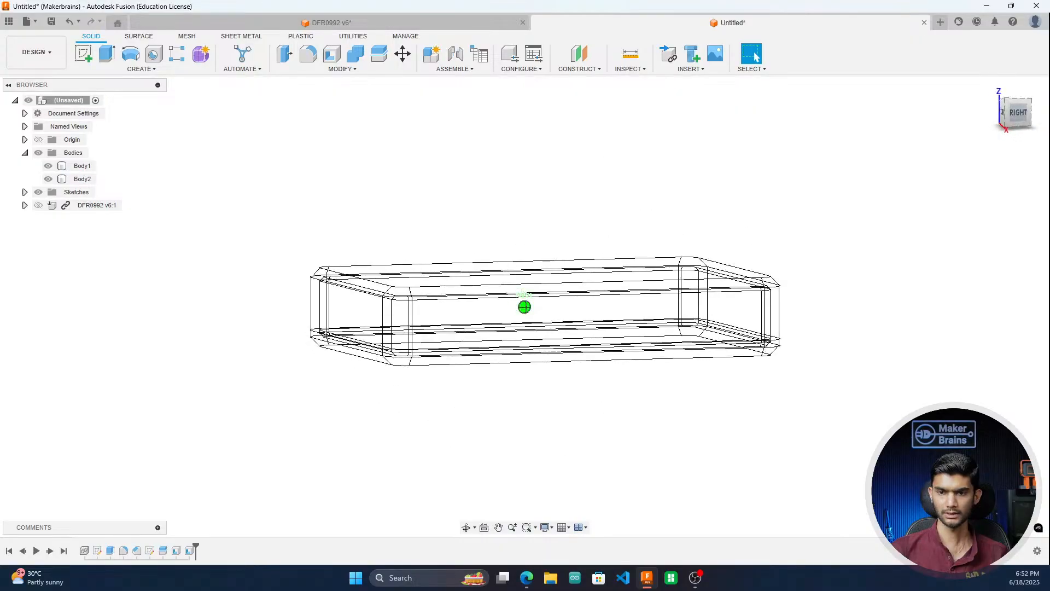
mouse_move(525, 306)
shift+middle_down()
mouse_move(509, 334)
mouse_move(580, 356)
mouse_move(536, 391)
shift+middle_up()
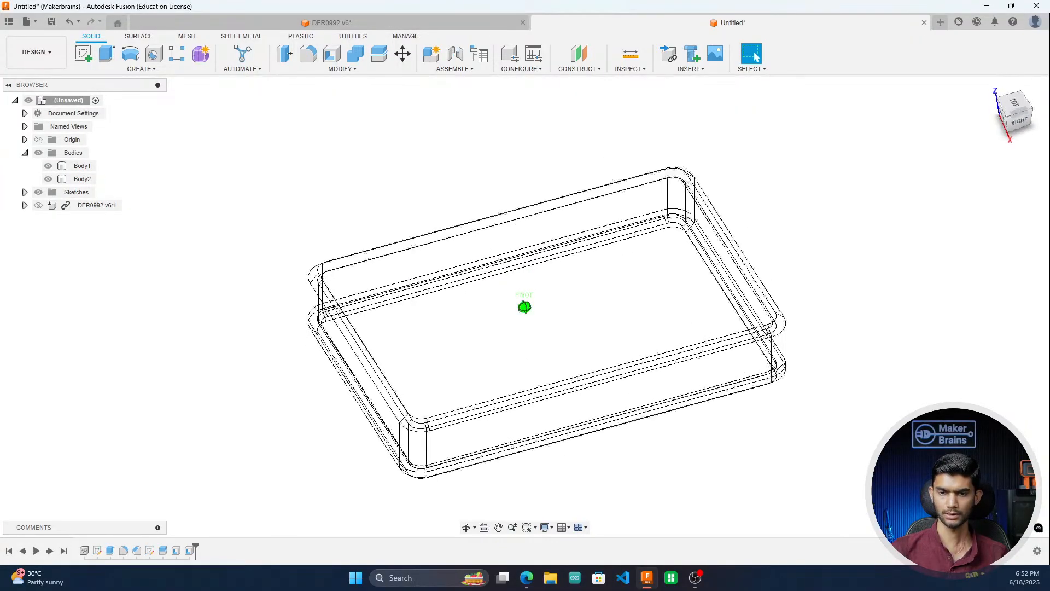
mouse_move(993, 142)
mouse_down()
mouse_move(967, 103)
mouse_move(991, 137)
mouse_up()
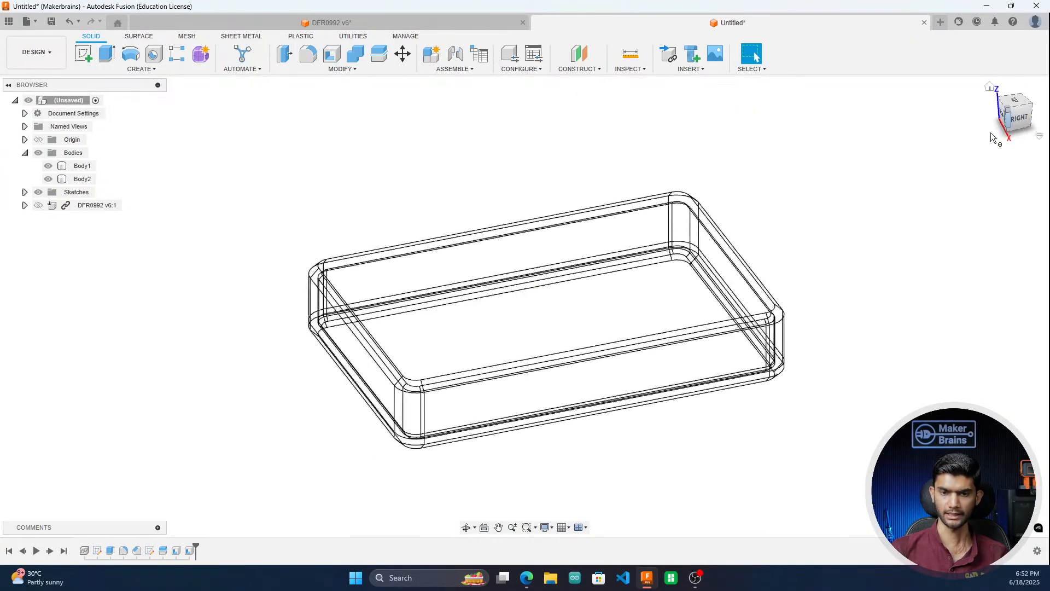
Step: Return the enclosure to the Shaded with Visible Edges Only visual style and turn it to show its underside
click(550, 529)
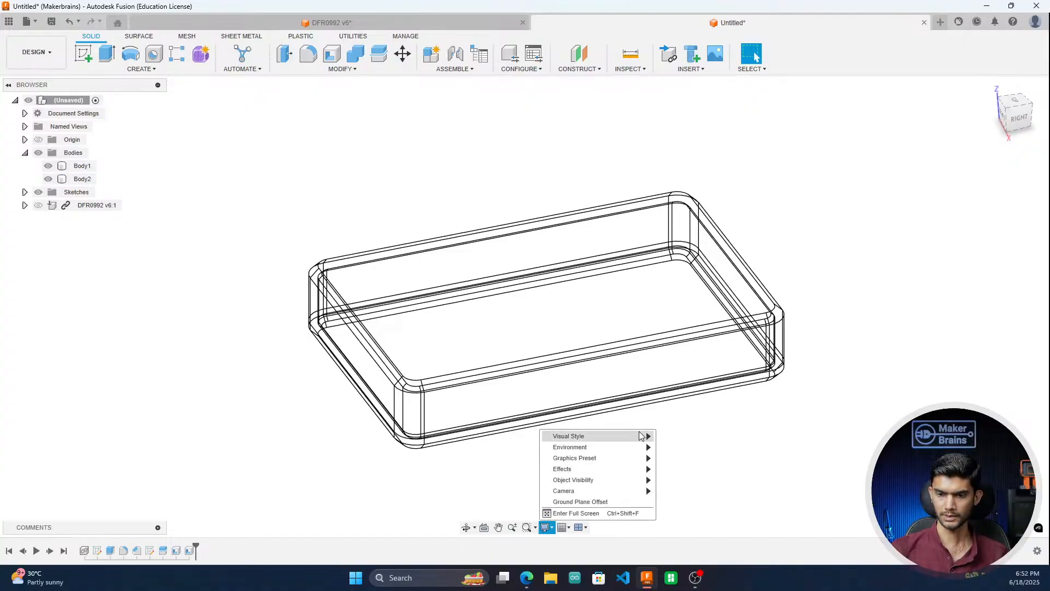
mouse_move(641, 436)
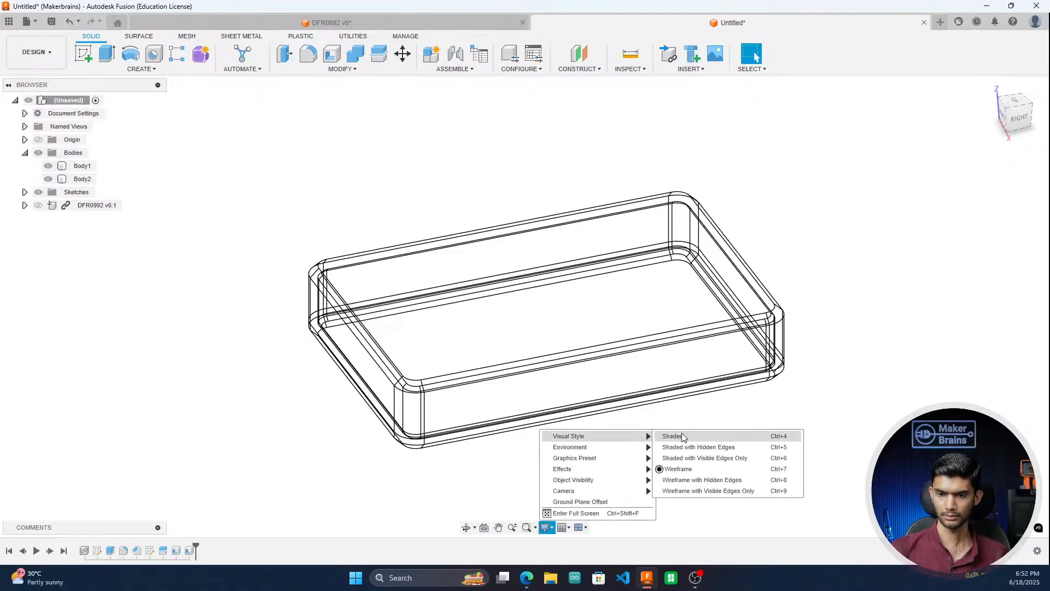
click(730, 460)
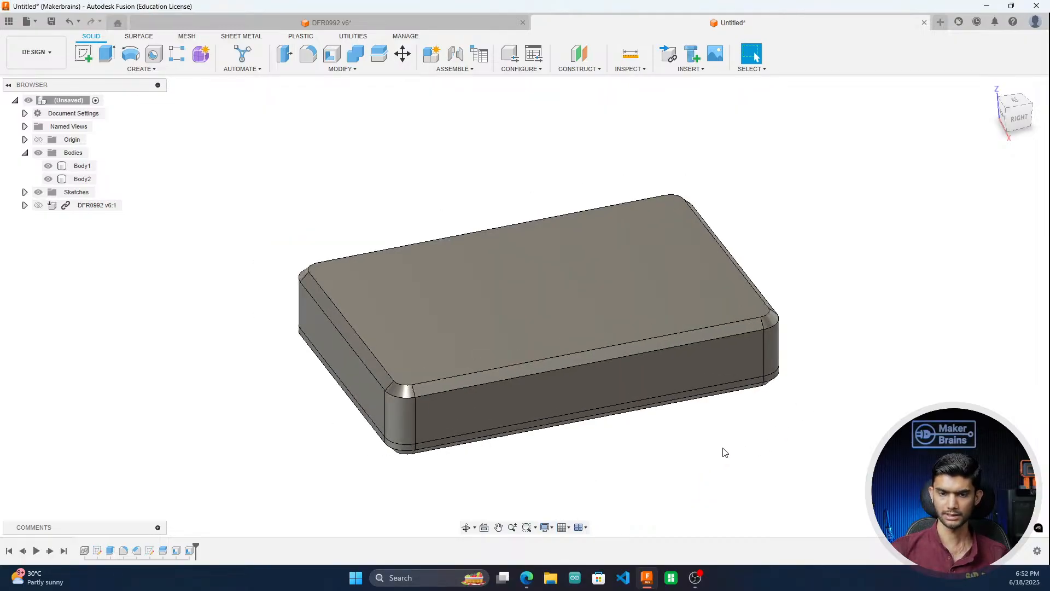
scroll(624, 451, up, 1)
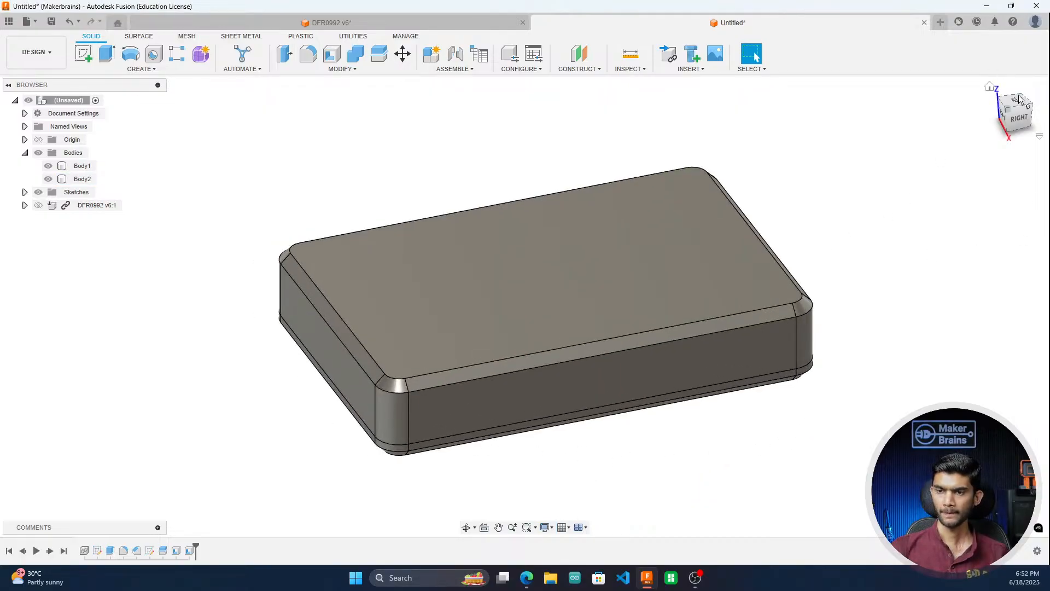
click(1028, 117)
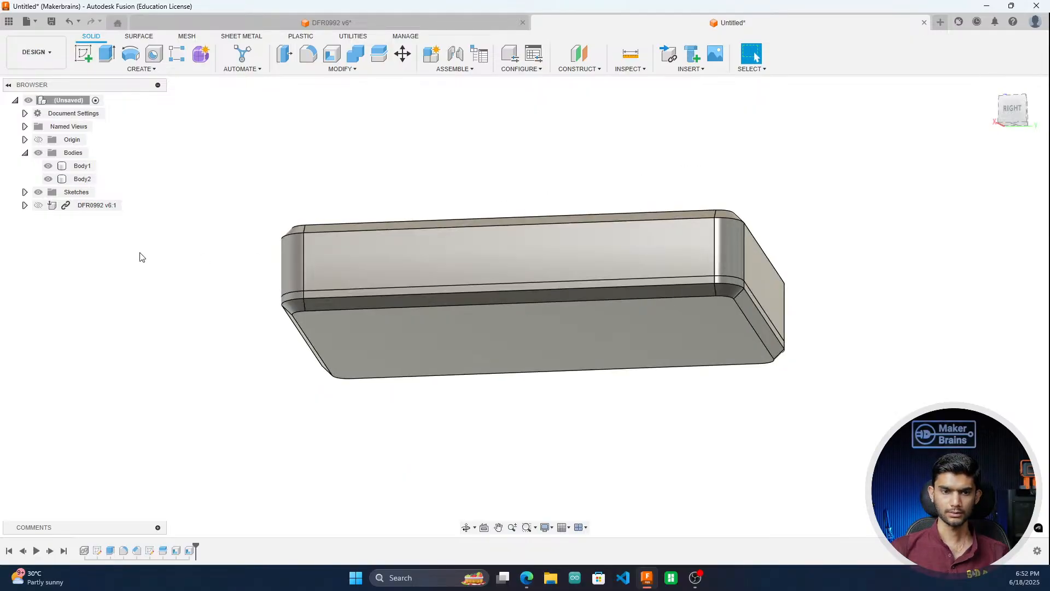
Step: Hide the upper body, show the lower body together with the DFR0992 board, and view them from the right side
click(49, 179)
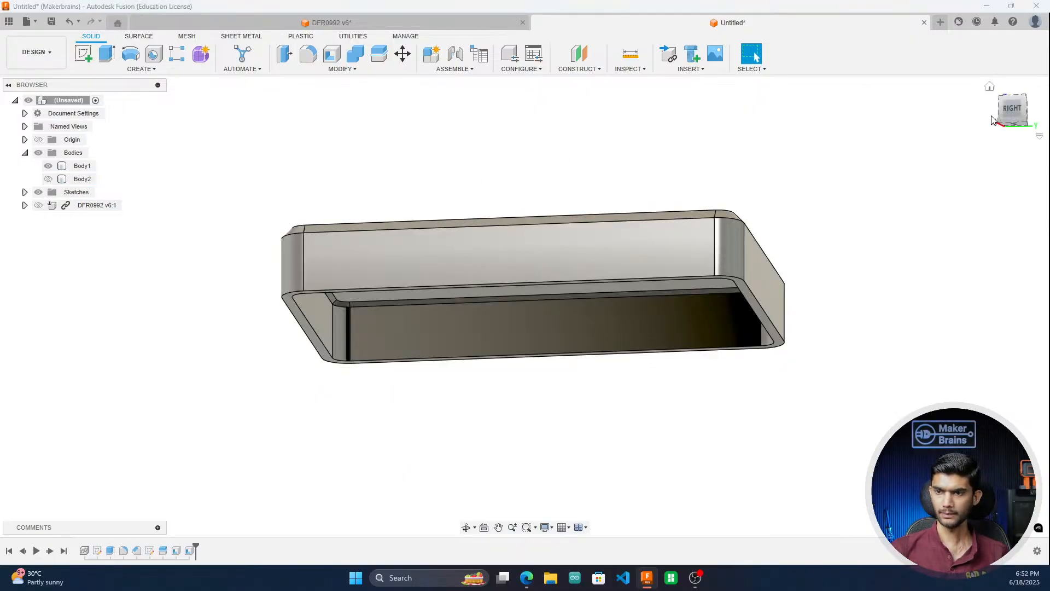
click(48, 165)
click(48, 179)
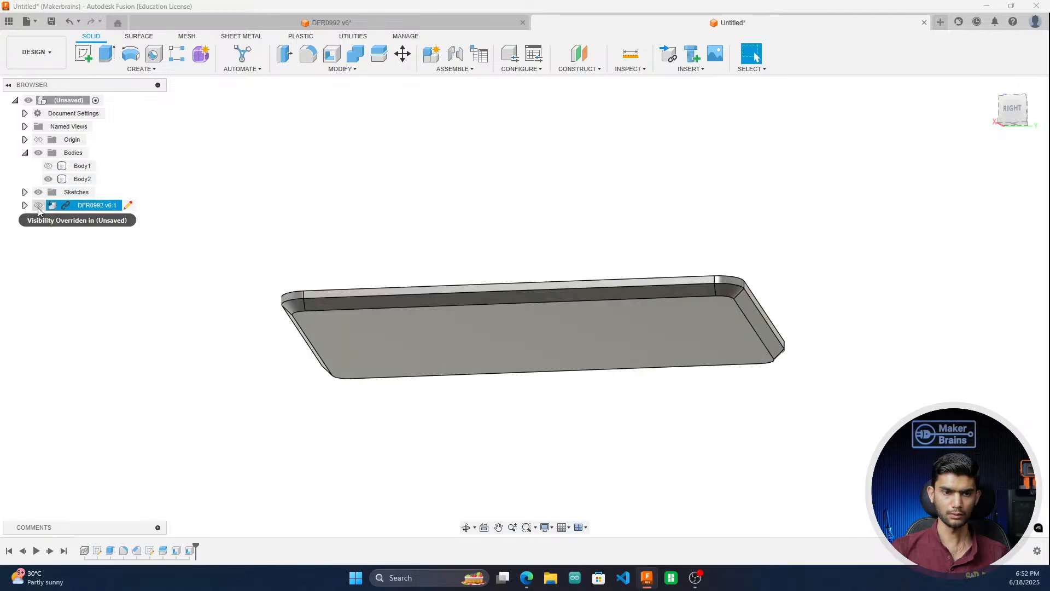
click(39, 205)
click(976, 263)
click(1007, 123)
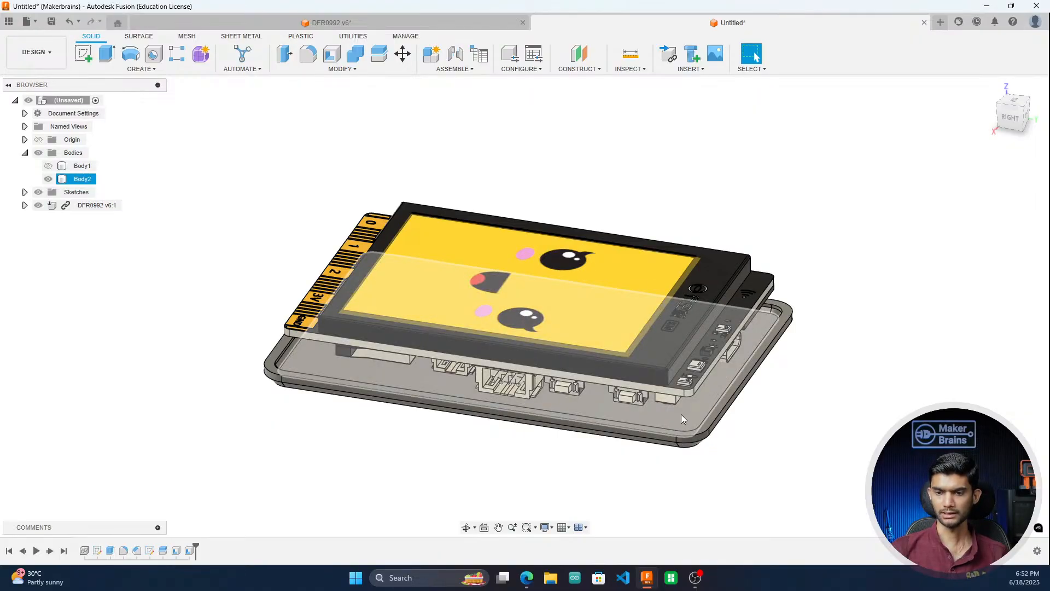
click(681, 415)
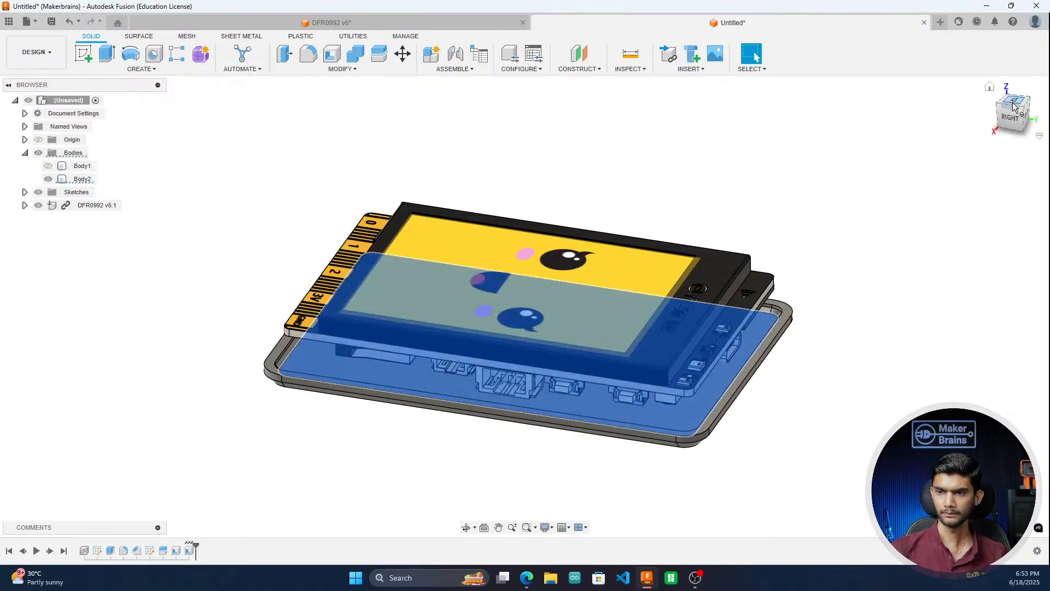
click(1012, 118)
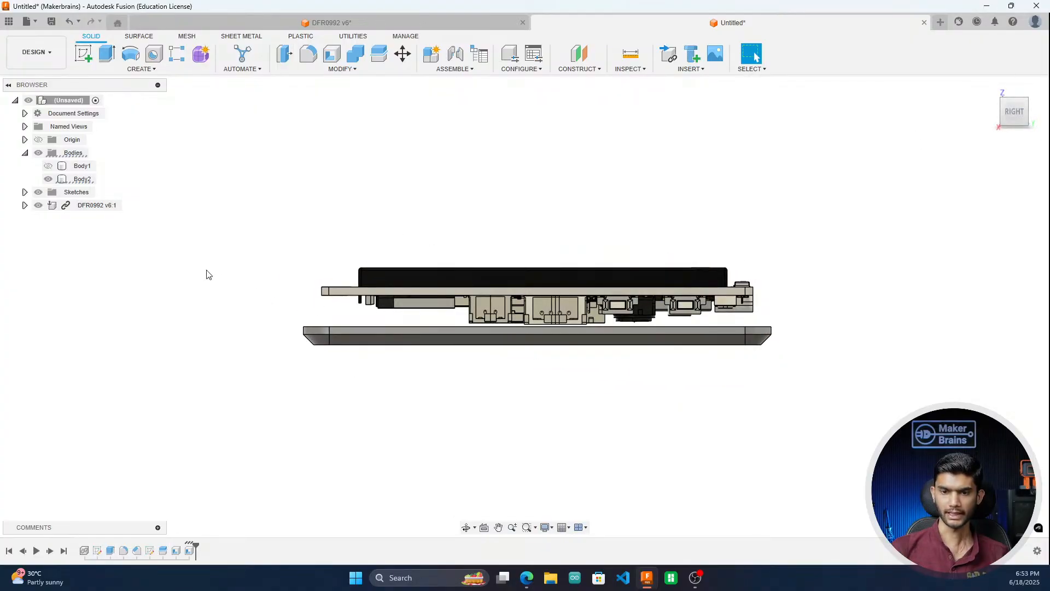
Step: Hide the lower body so only the DFR0992 board is displayed, and examine the components on its underside
click(38, 205)
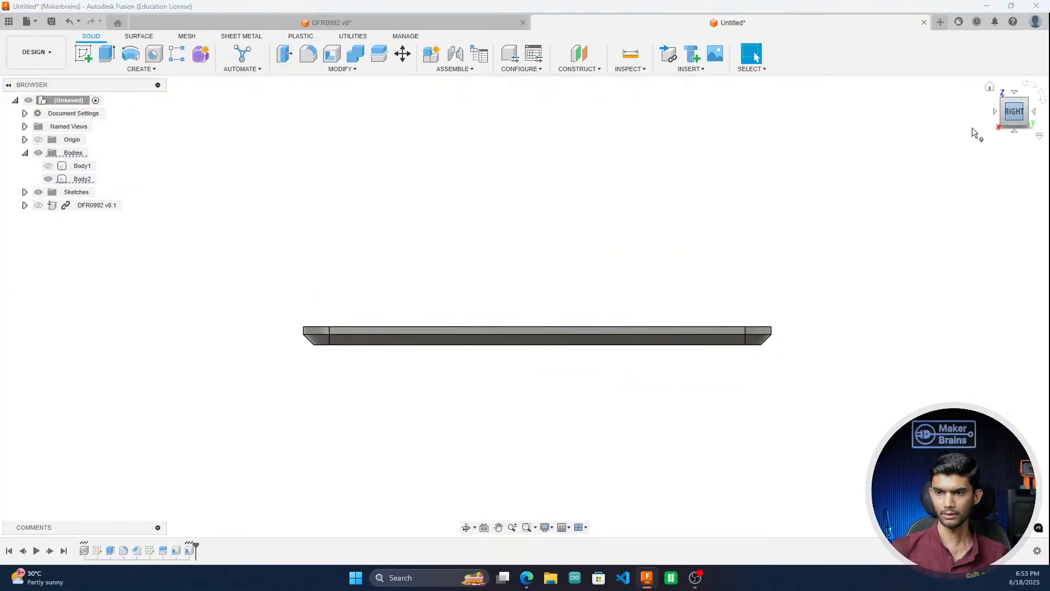
click(48, 178)
click(38, 205)
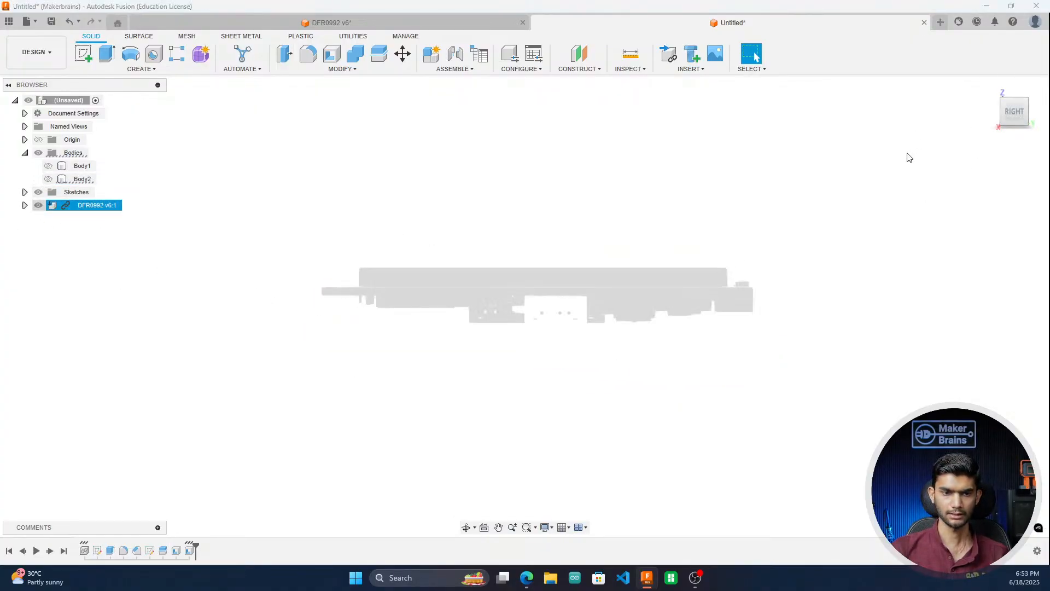
drag(1013, 116, 818, 300)
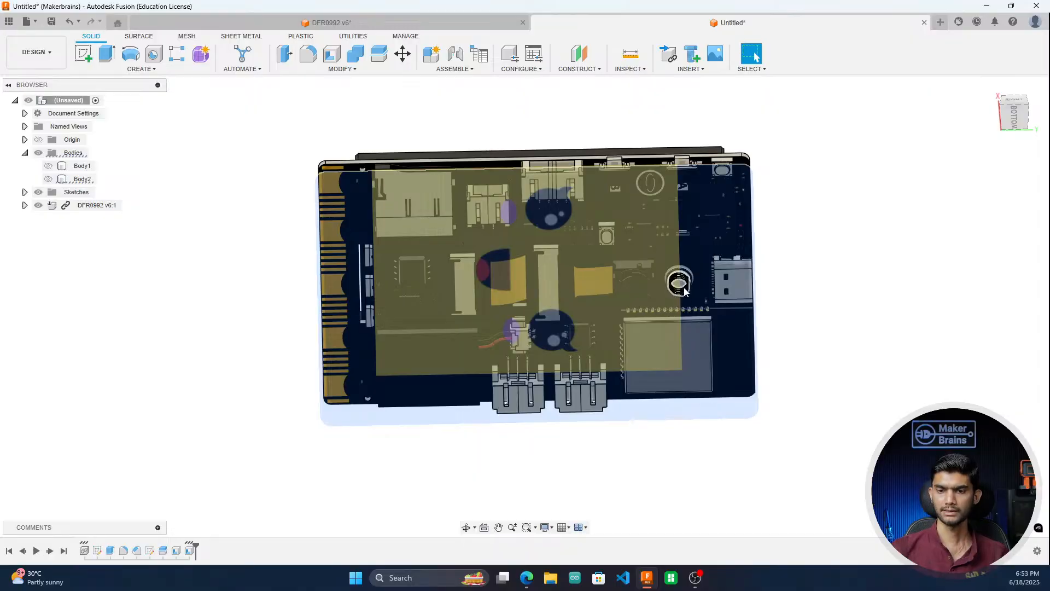
click(1013, 113)
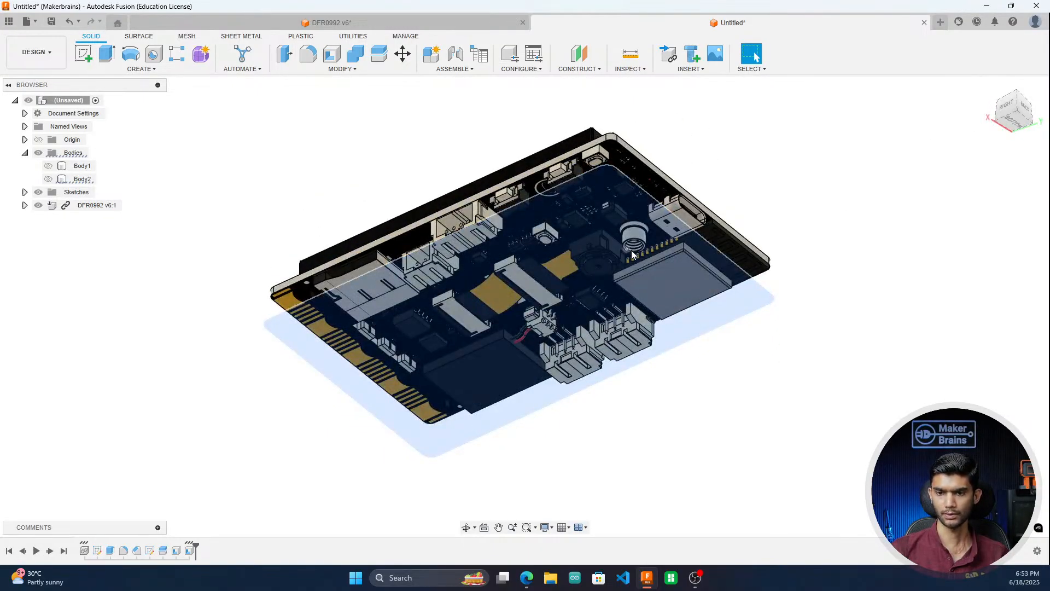
scroll(635, 247, up, 3)
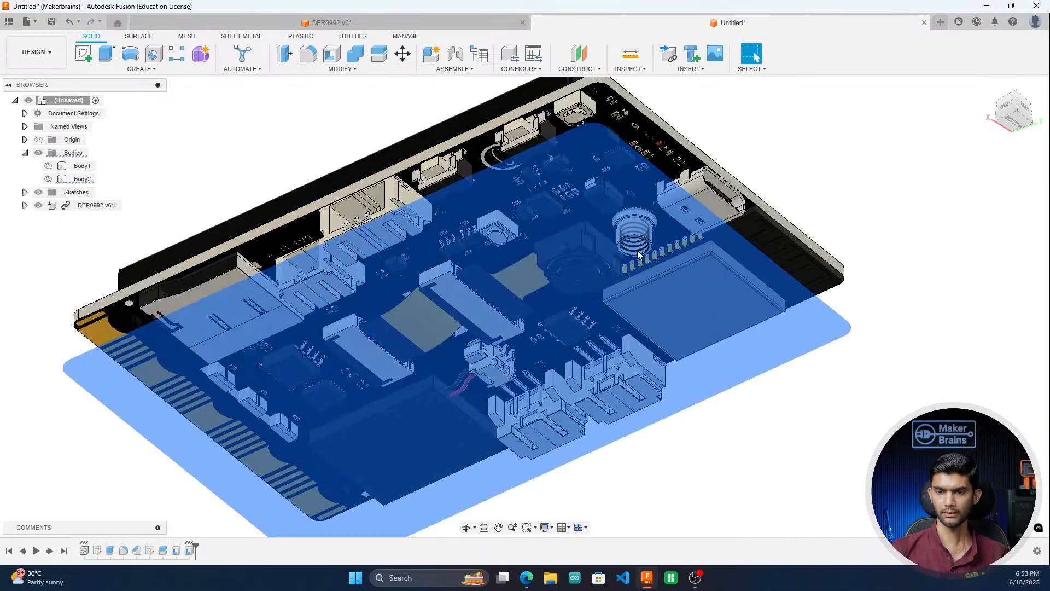
scroll(638, 253, down, 5)
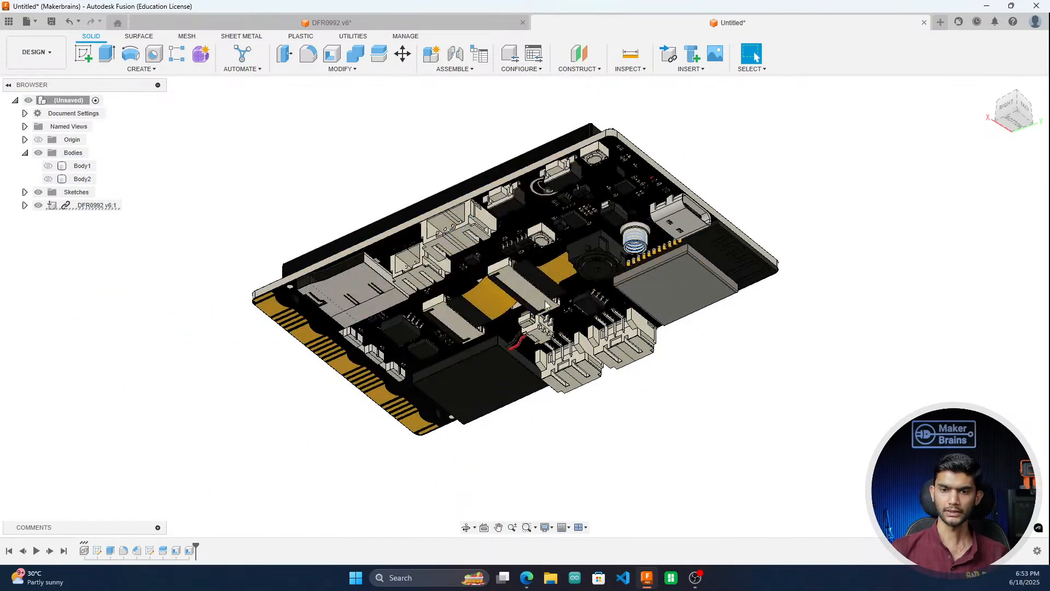
Step: Show the lower body with the board and briefly display the upper body to check the board's fit in the enclosure
click(53, 182)
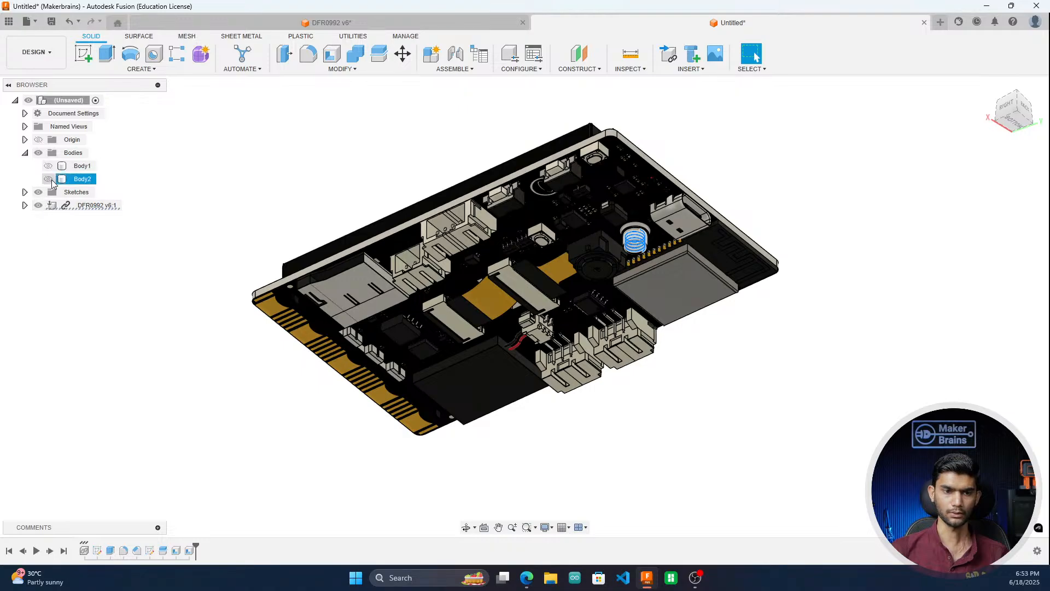
click(49, 179)
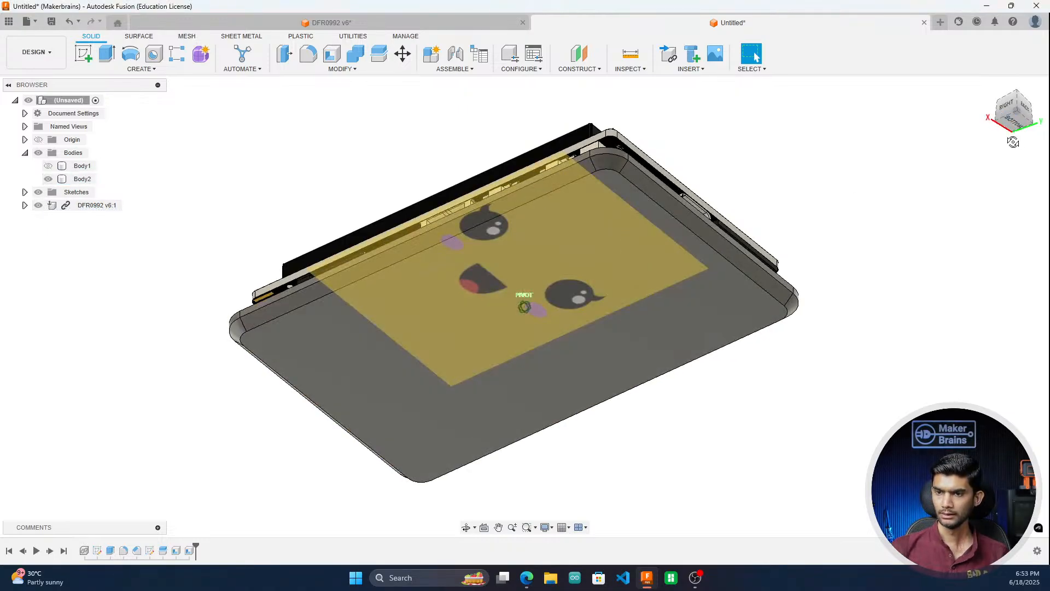
drag(1012, 142, 1013, 190)
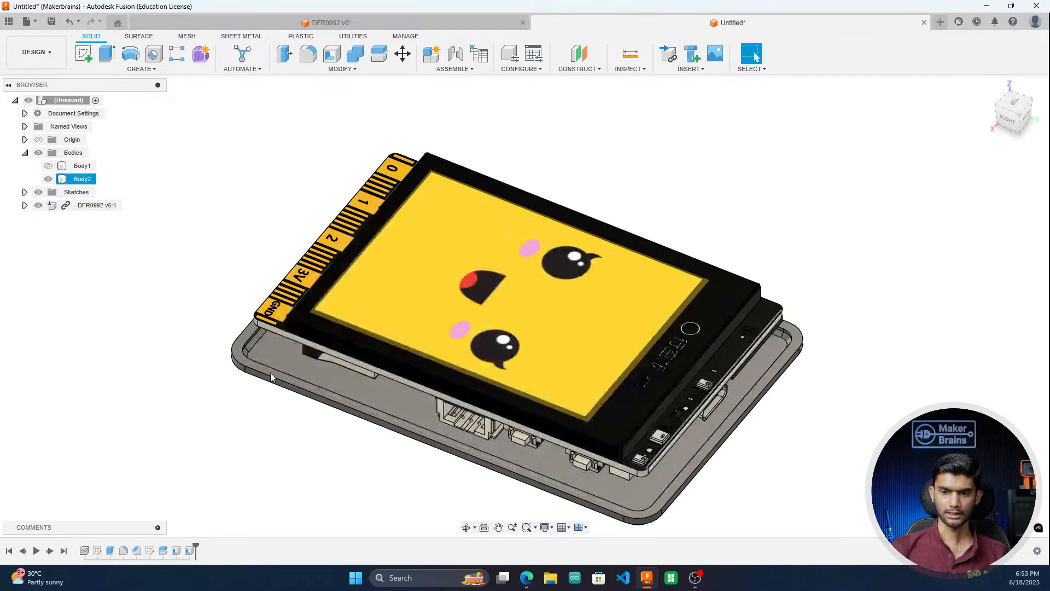
click(48, 166)
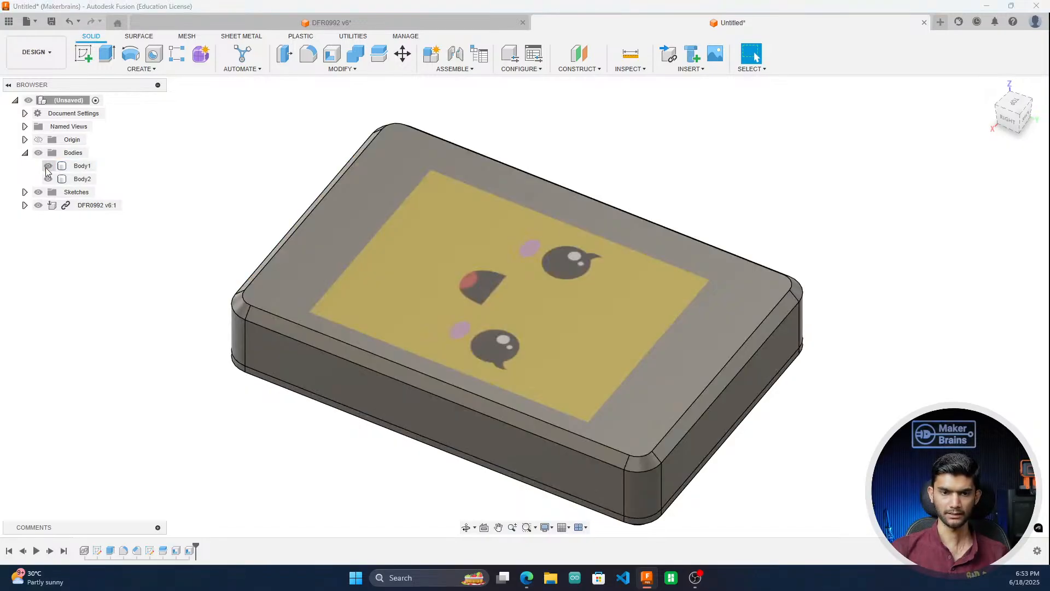
click(49, 166)
Step: Display only the DFR0992 board again and examine the round spring component beside the USB connector on its underside
click(39, 205)
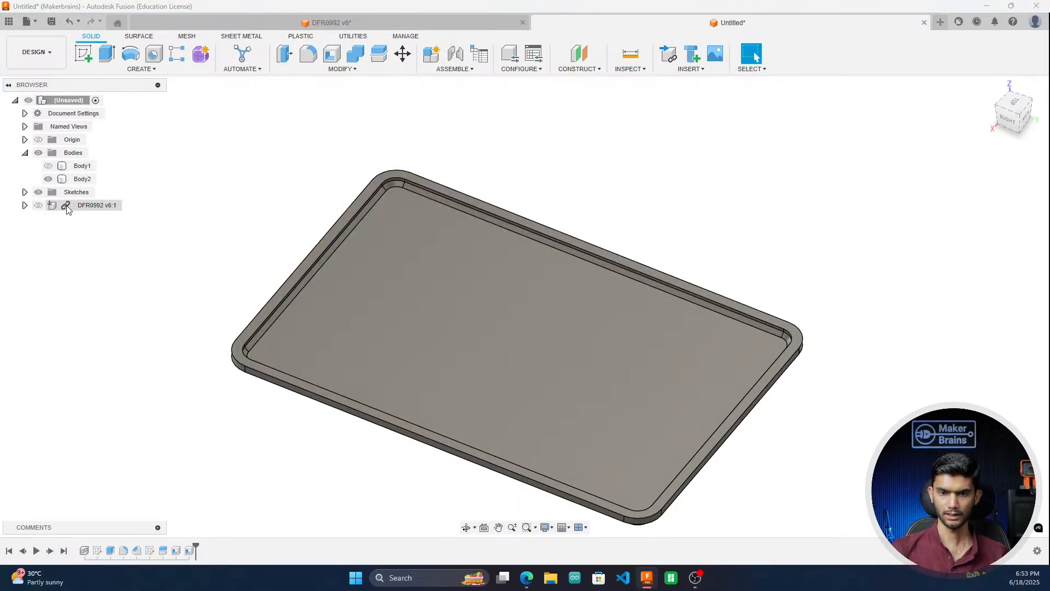
click(48, 178)
click(38, 205)
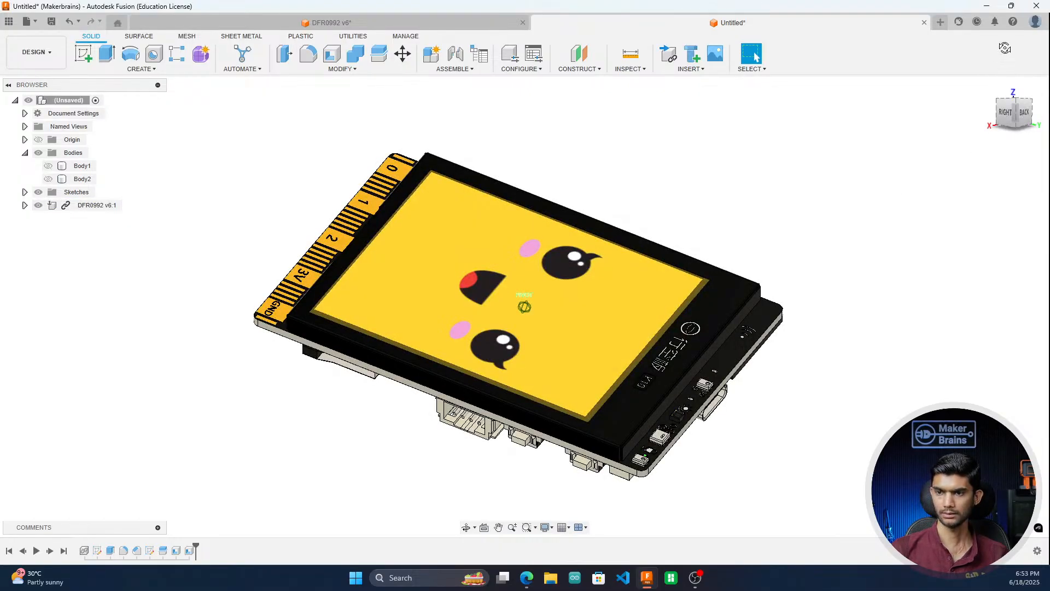
drag(1014, 120, 970, 199)
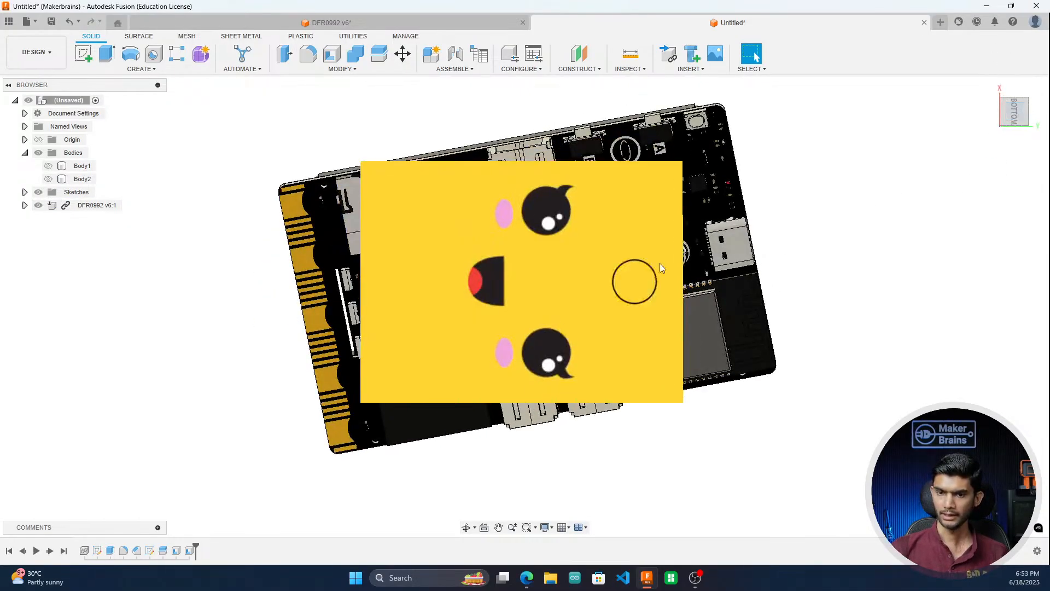
scroll(673, 268, up, 10)
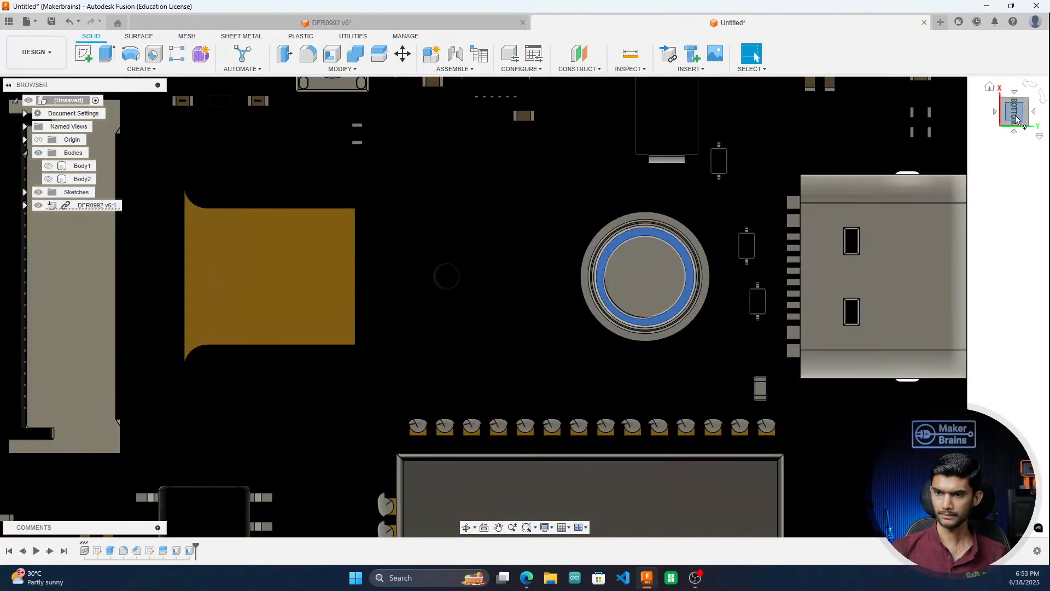
drag(1015, 119, 1003, 155)
scroll(673, 270, down, 3)
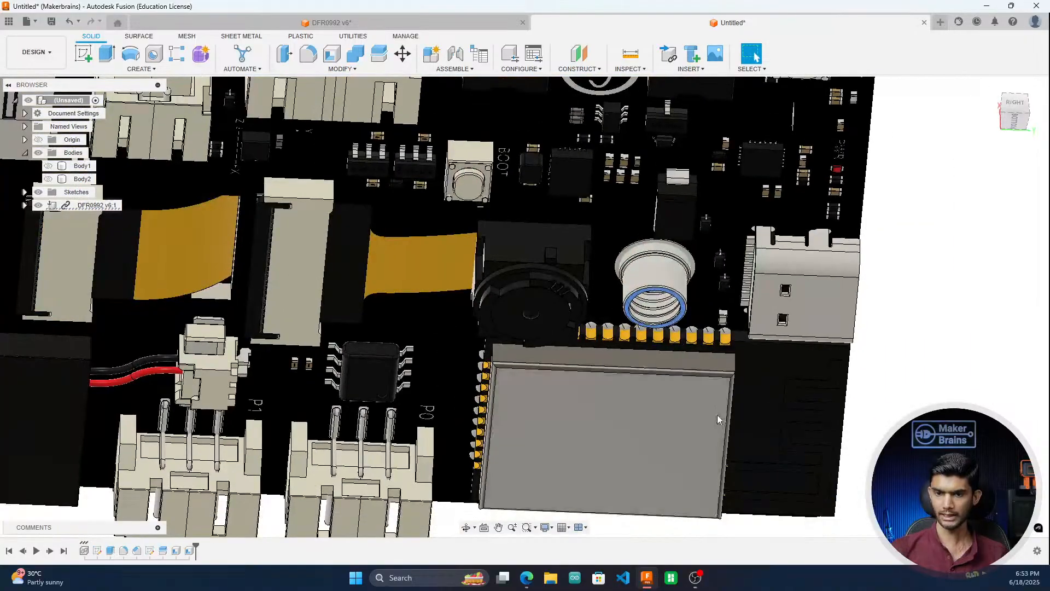
Step: Inspect the hollow cylindrical component near the USB connector up close and compare its position with the rest of the board's underside
scroll(717, 419, down, 5)
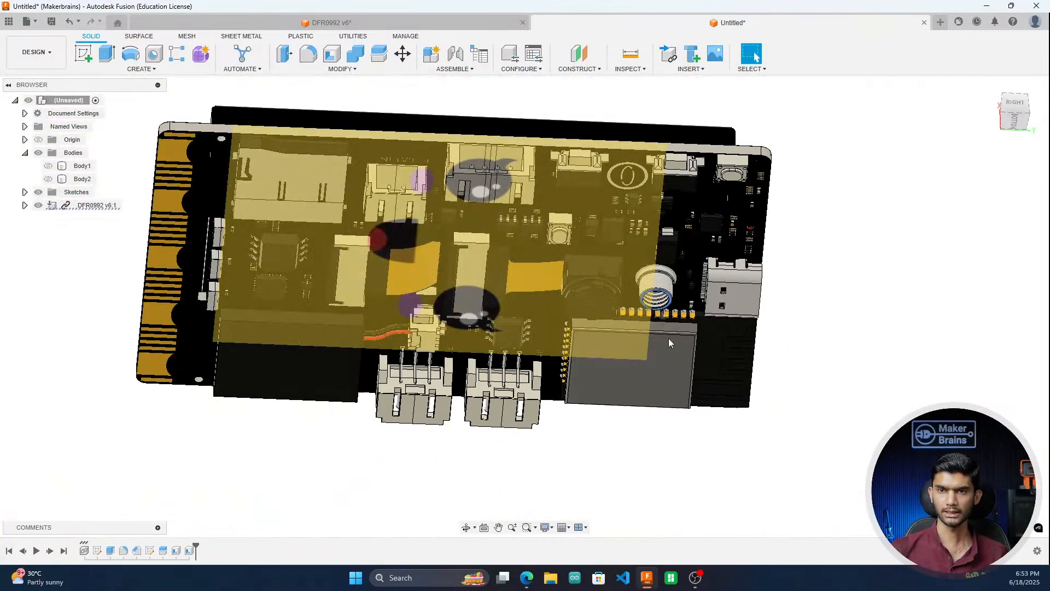
scroll(667, 313, up, 5)
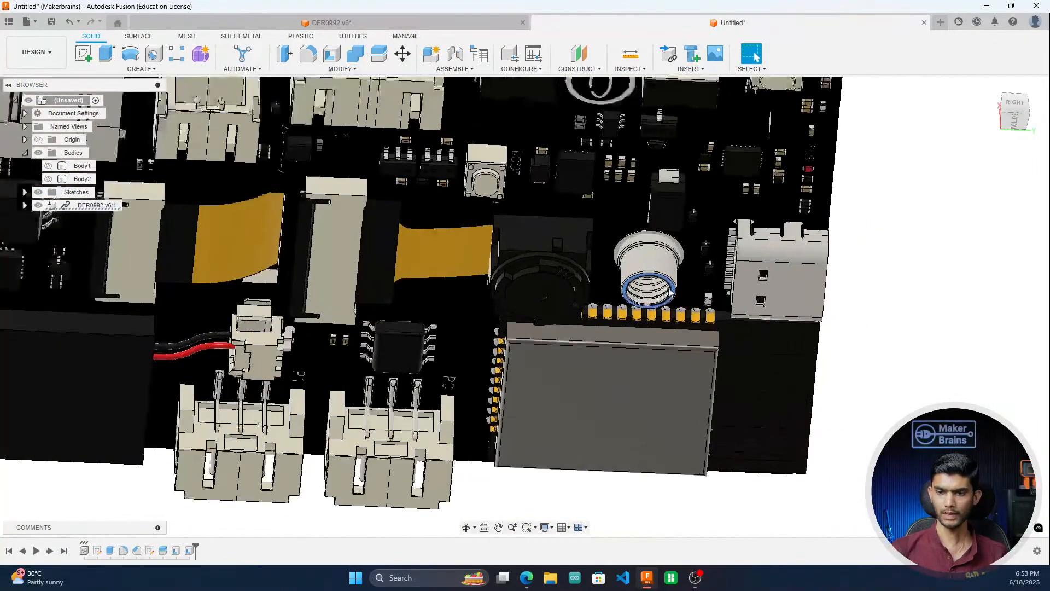
scroll(669, 291, down, 5)
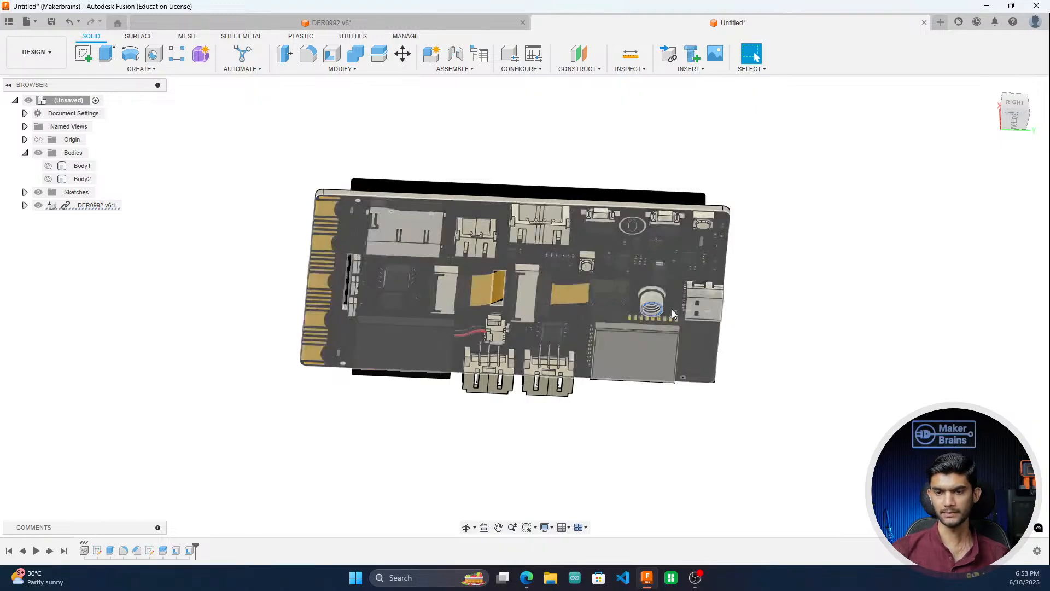
scroll(665, 315, up, 5)
scroll(660, 317, up, 3)
scroll(659, 318, down, 5)
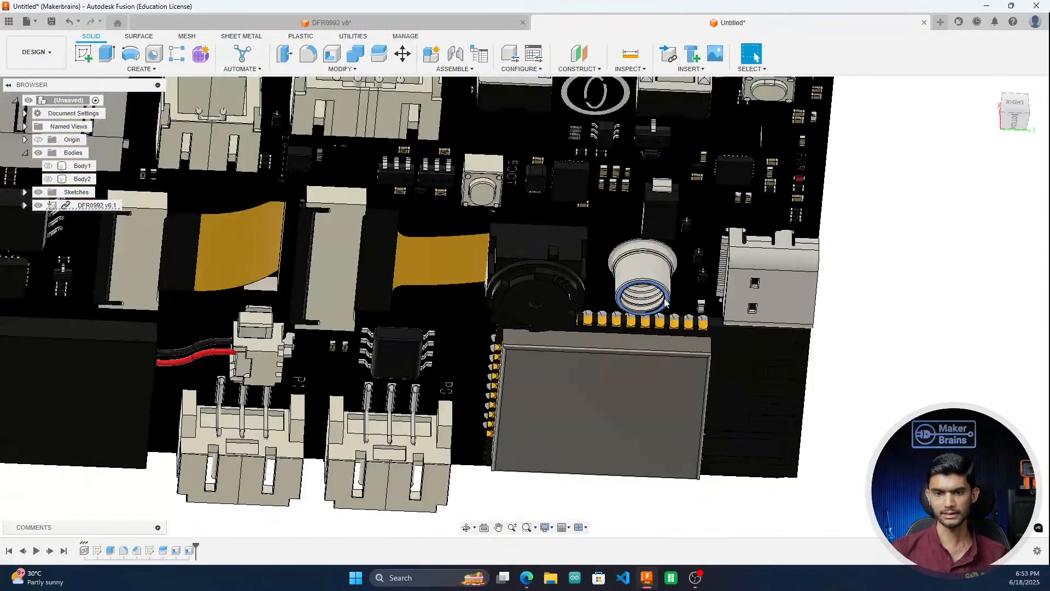
scroll(656, 411, down, 3)
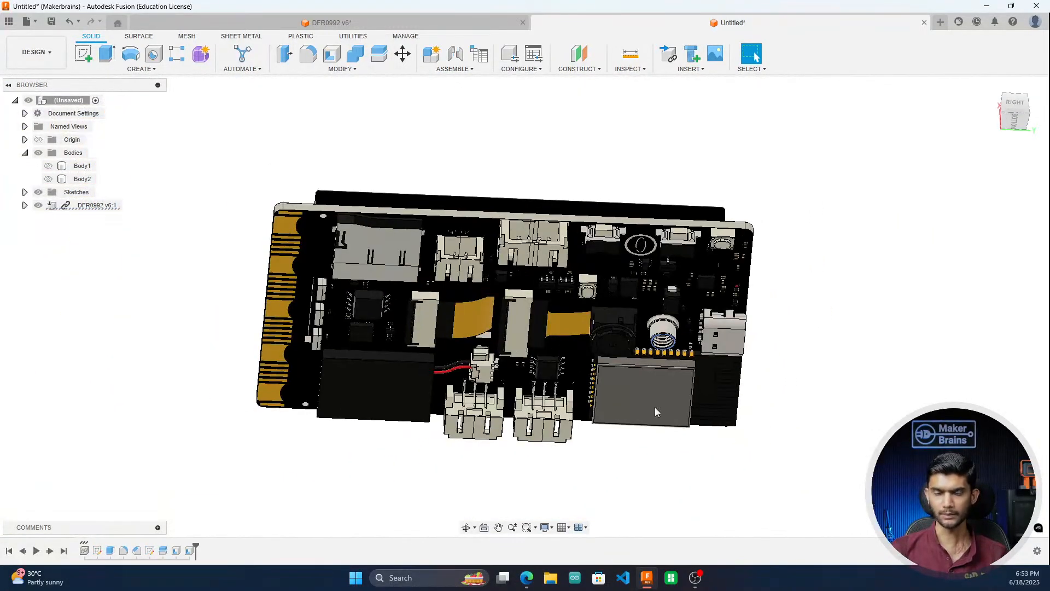
scroll(657, 508, up, 2)
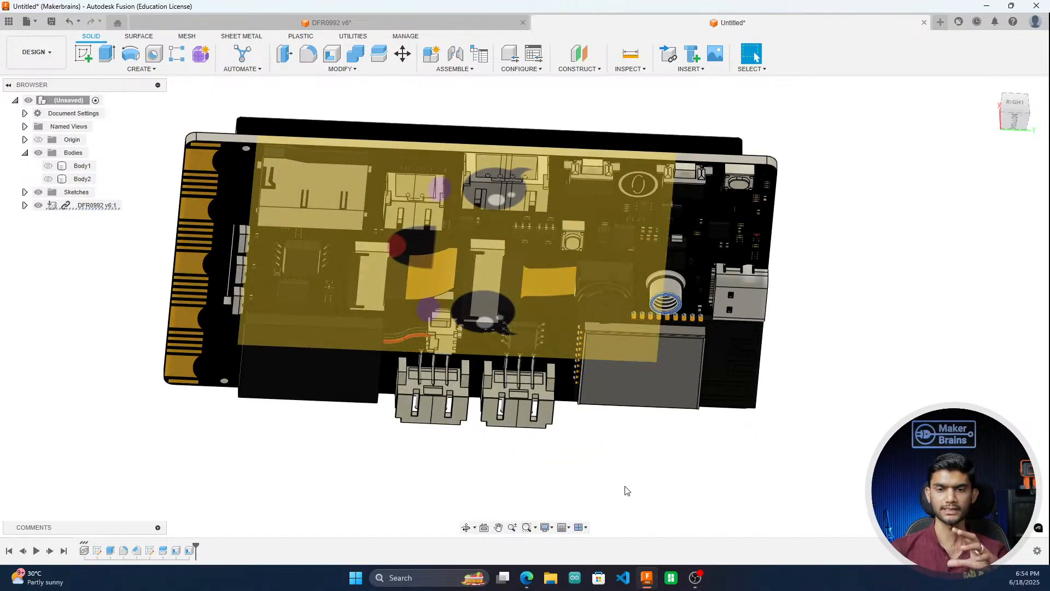
scroll(604, 379, up, 2)
scroll(694, 398, down, 2)
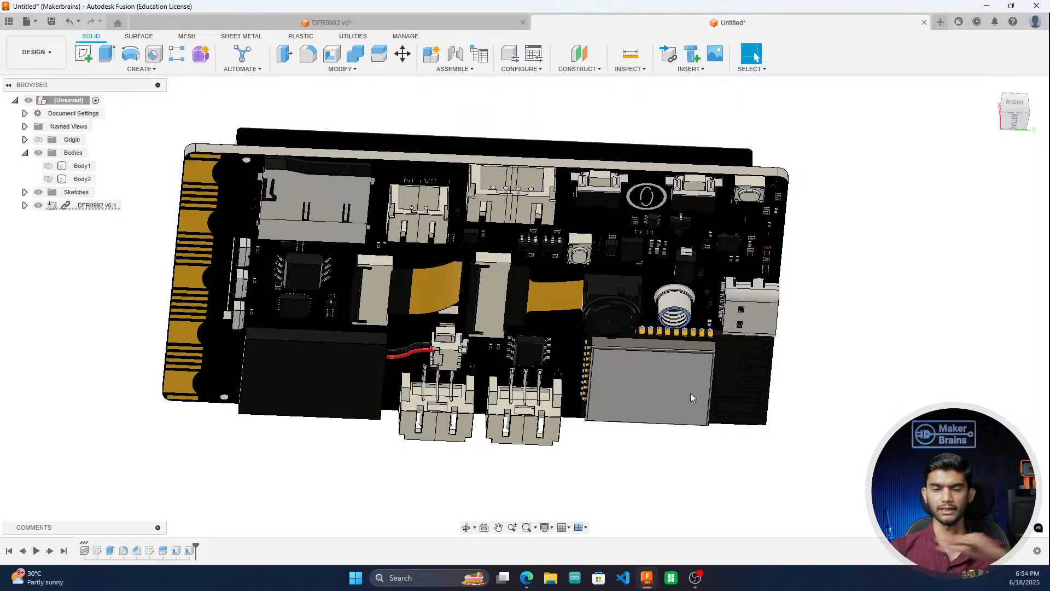
scroll(679, 334, up, 1)
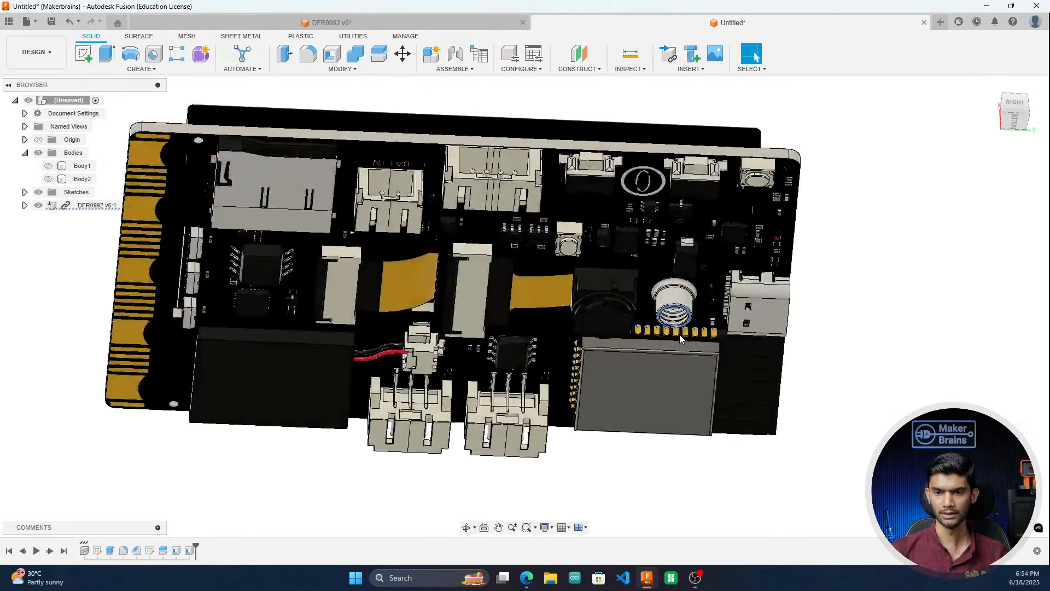
scroll(679, 334, up, 5)
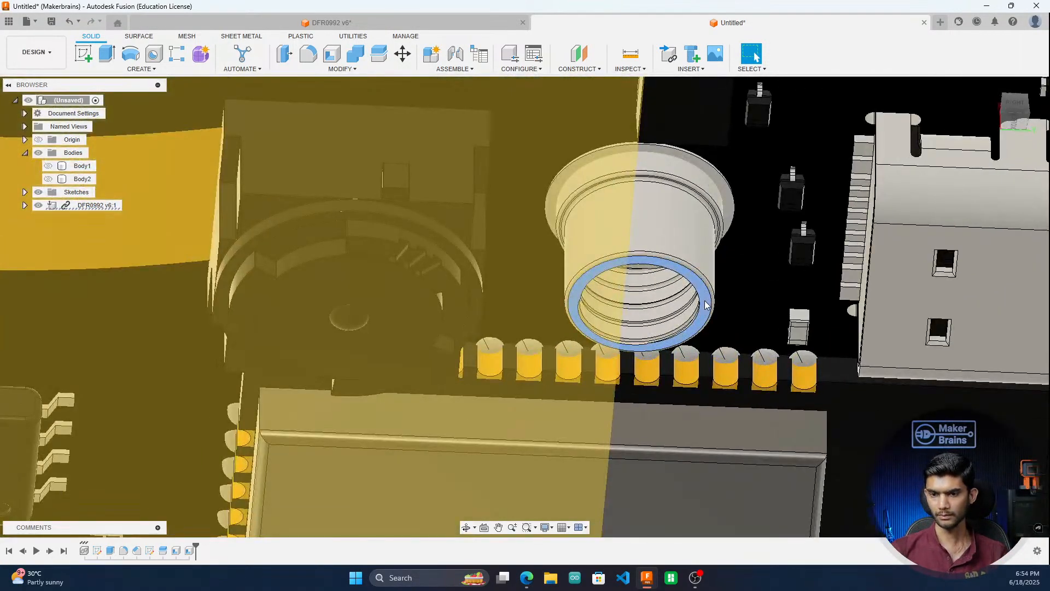
scroll(705, 305, down, 5)
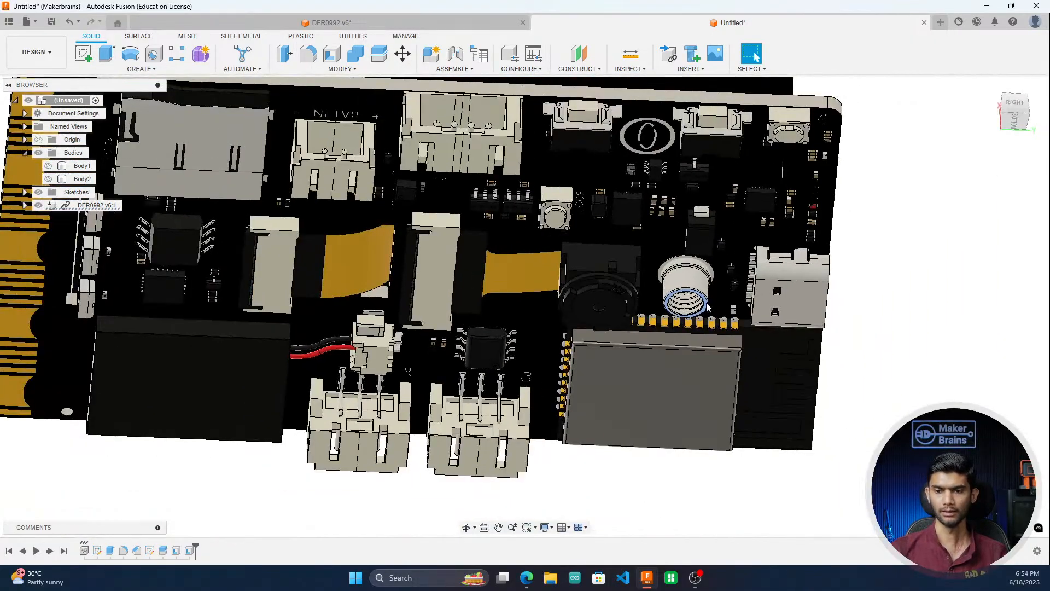
scroll(707, 307, down, 2)
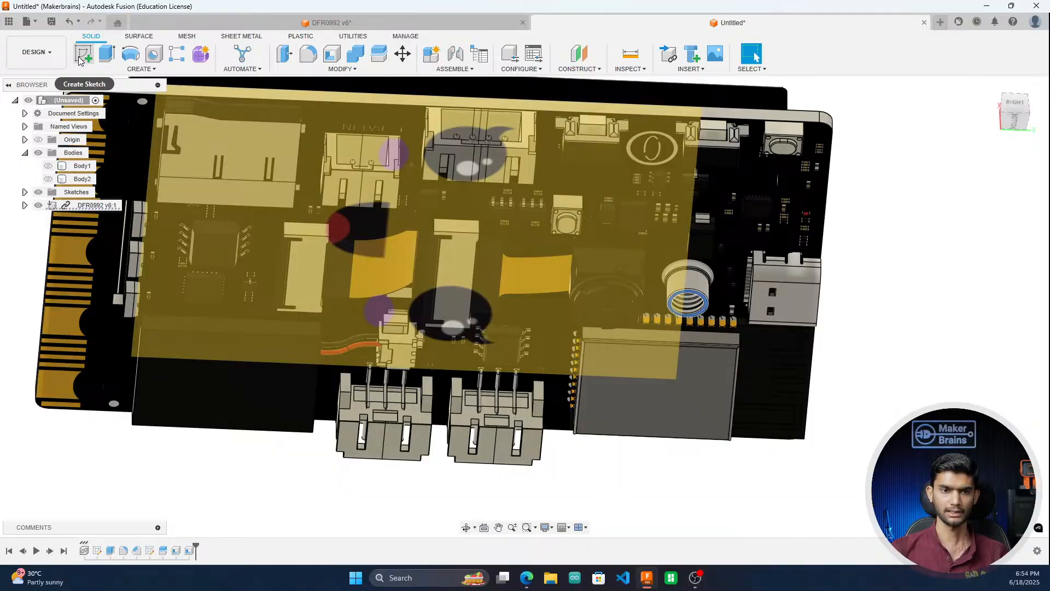
Step: Start a sketch on the end face of the cylindrical component beside the USB connector and check the sketch plane's height
click(79, 55)
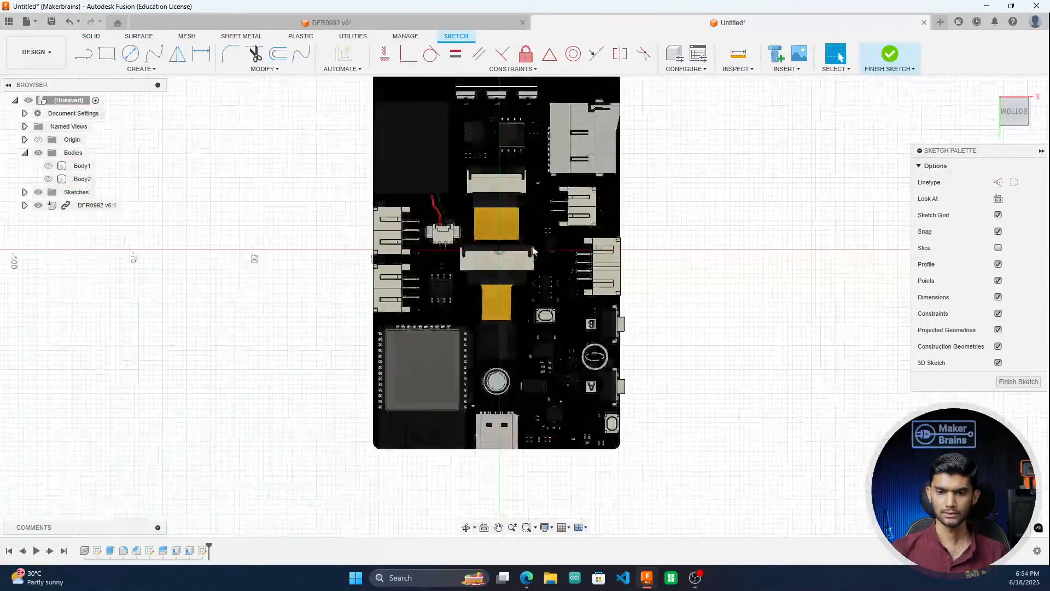
drag(1016, 114, 981, 85)
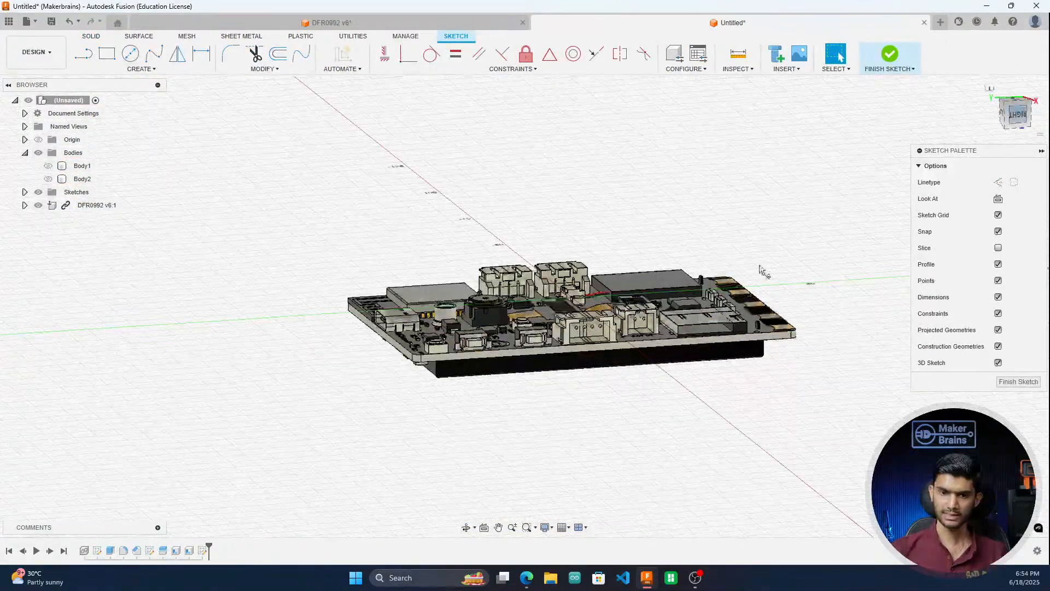
scroll(398, 319, up, 3)
scroll(398, 319, up, 5)
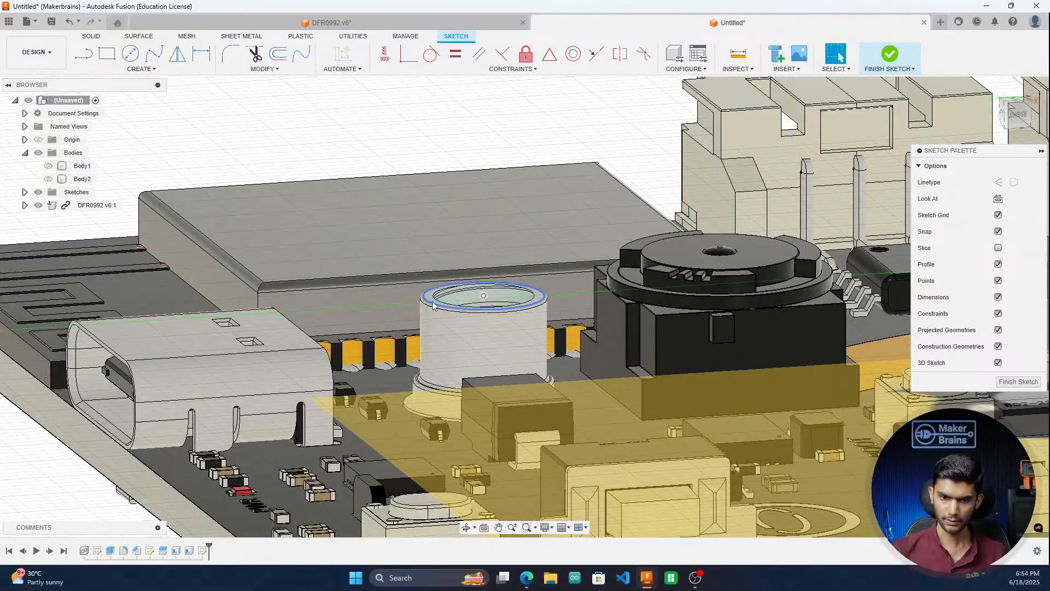
scroll(431, 300, up, 2)
scroll(431, 300, up, 5)
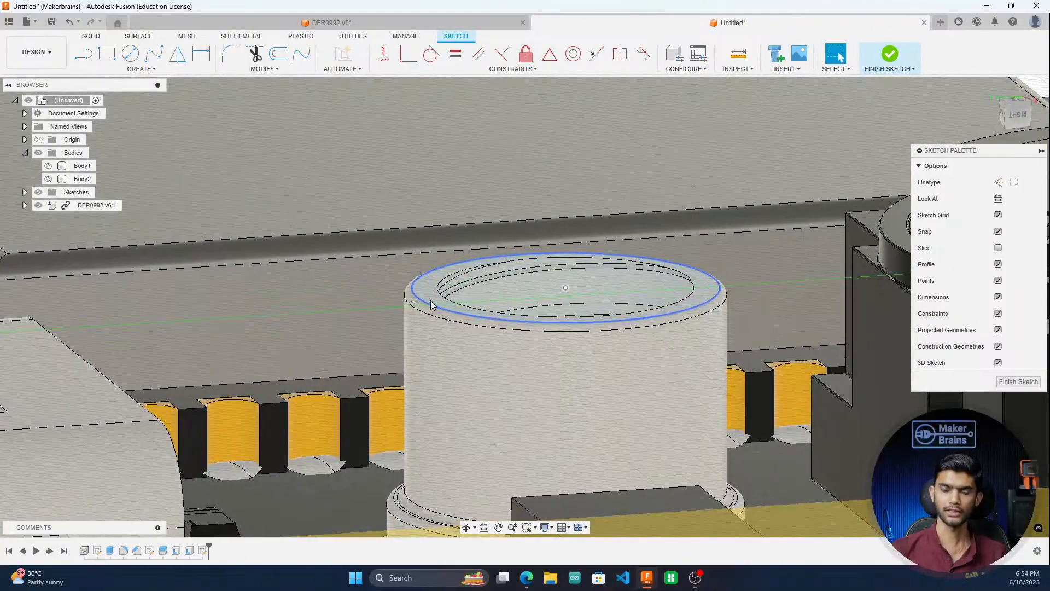
scroll(430, 300, up, 2)
scroll(428, 288, down, 1)
scroll(429, 298, down, 10)
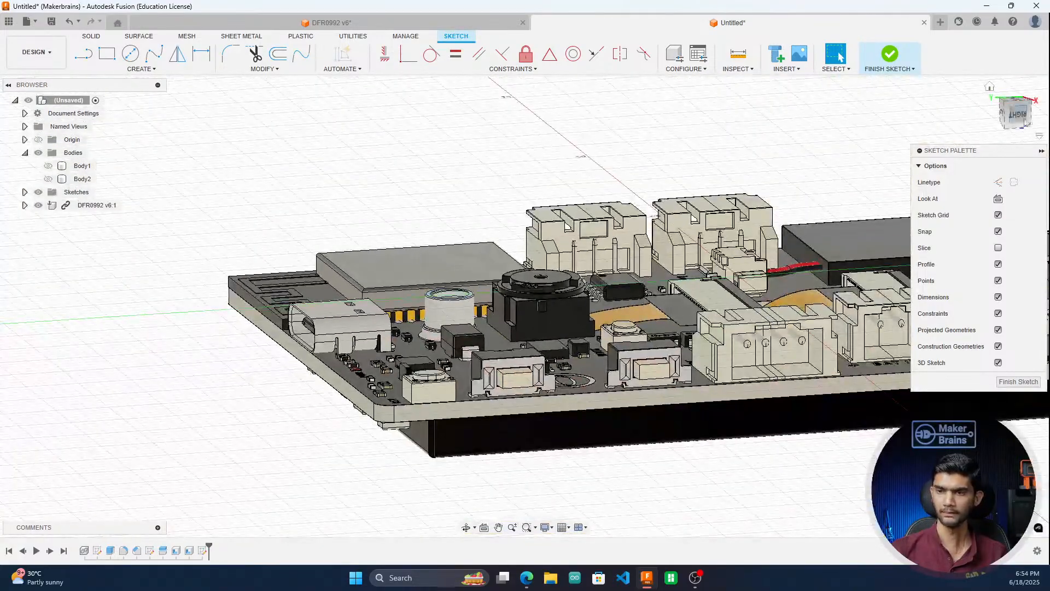
drag(1016, 101, 1016, 114)
click(1016, 114)
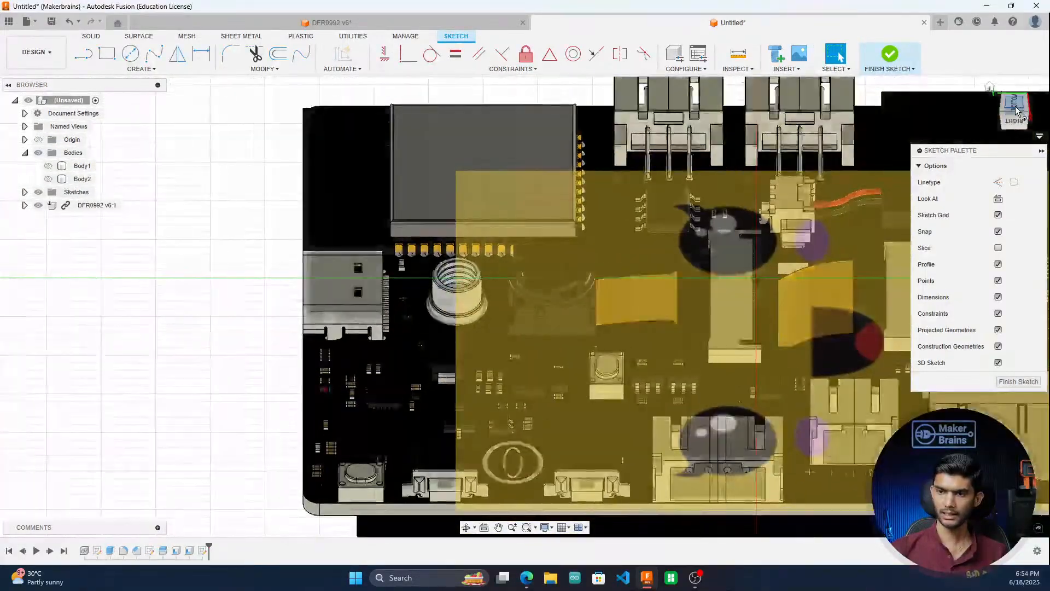
scroll(459, 270, up, 8)
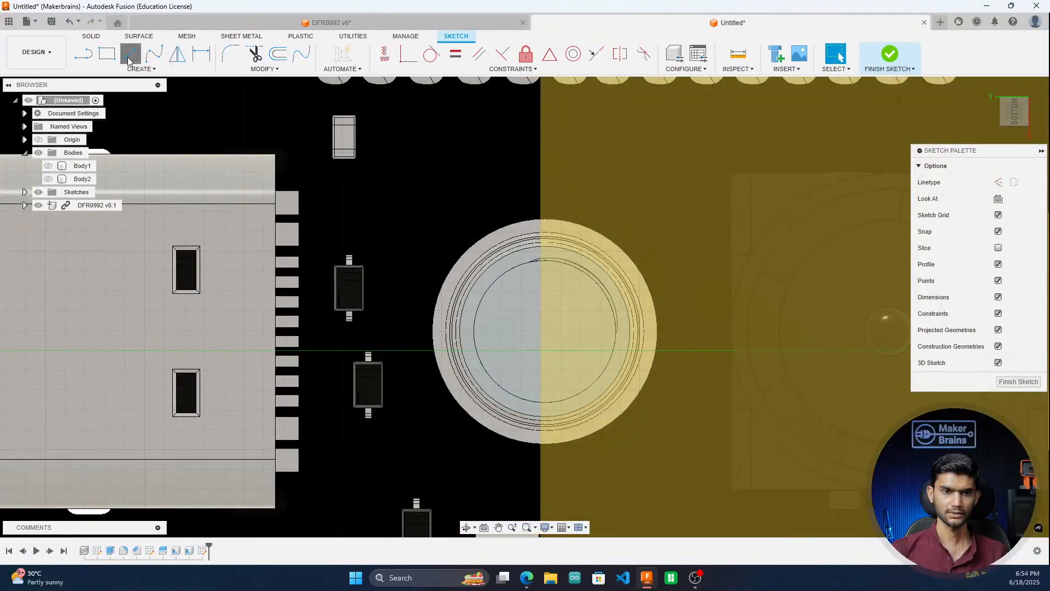
Step: Sketch an 8 mm diameter circle centred on the cylindrical component
click(131, 53)
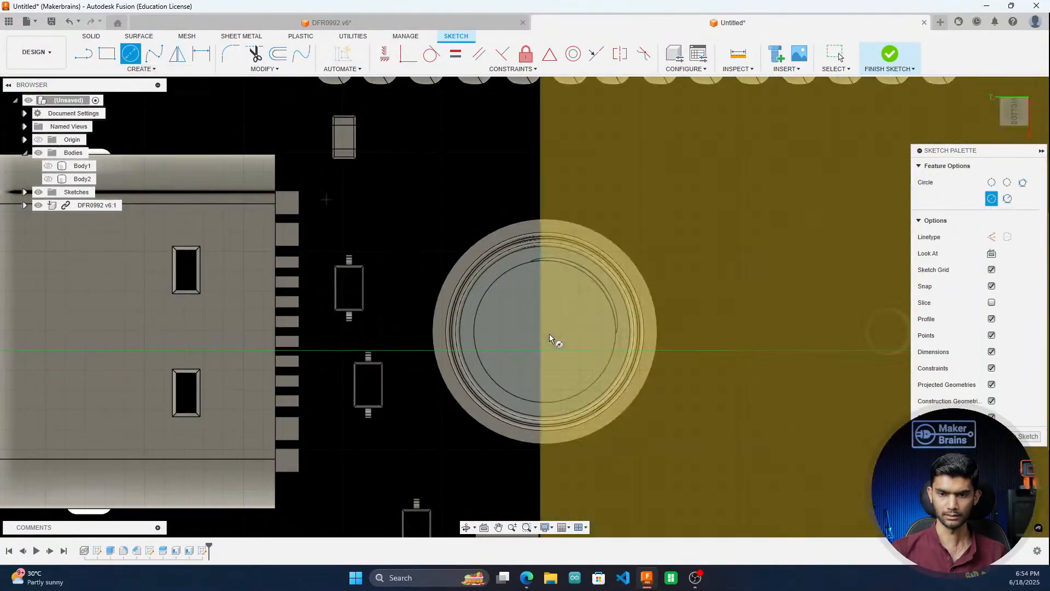
scroll(543, 334, up, 2)
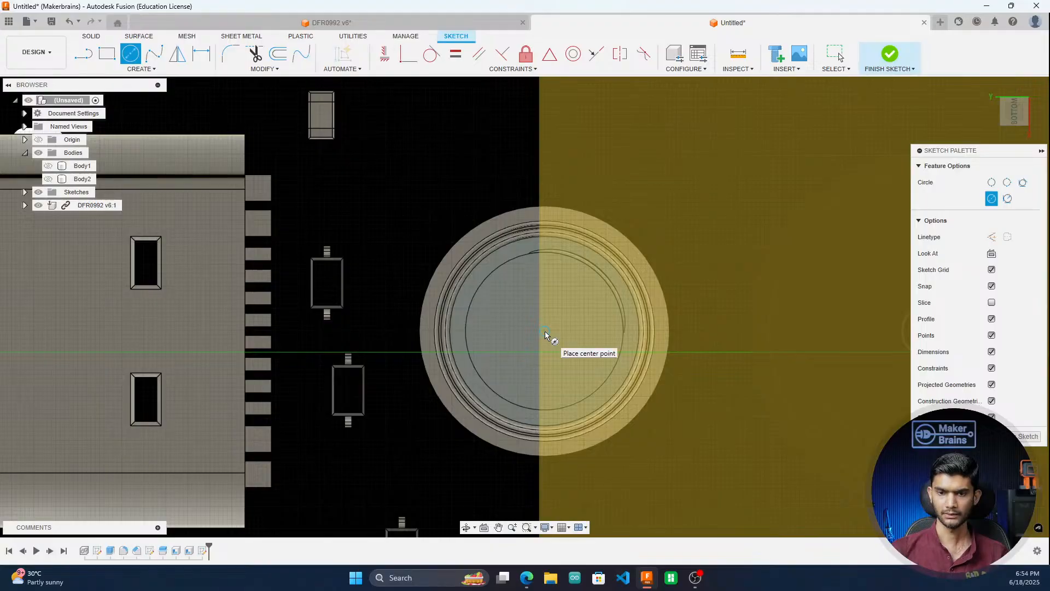
click(545, 332)
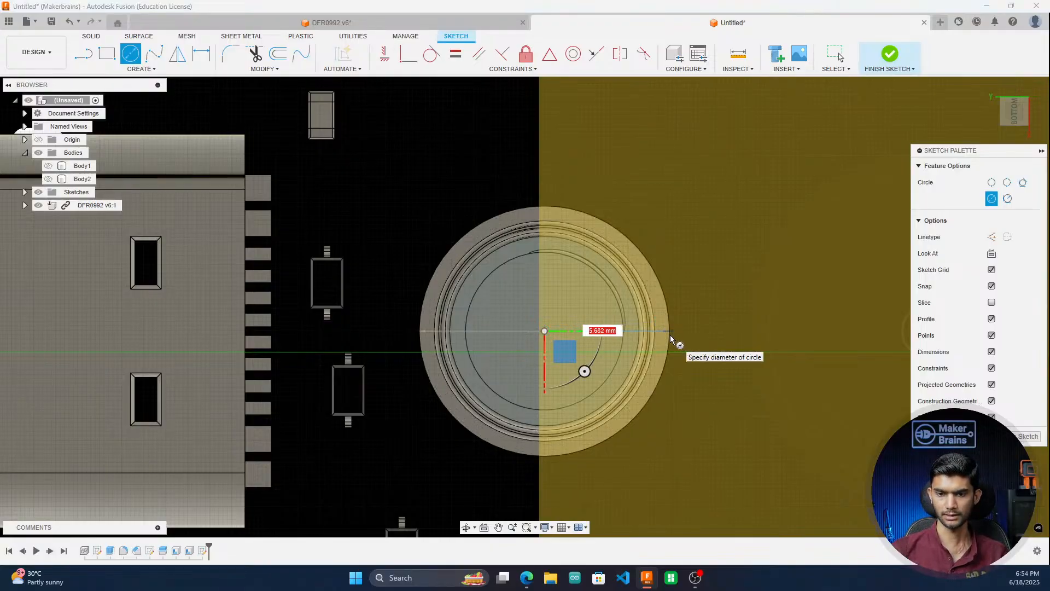
text(8)
key(Return)
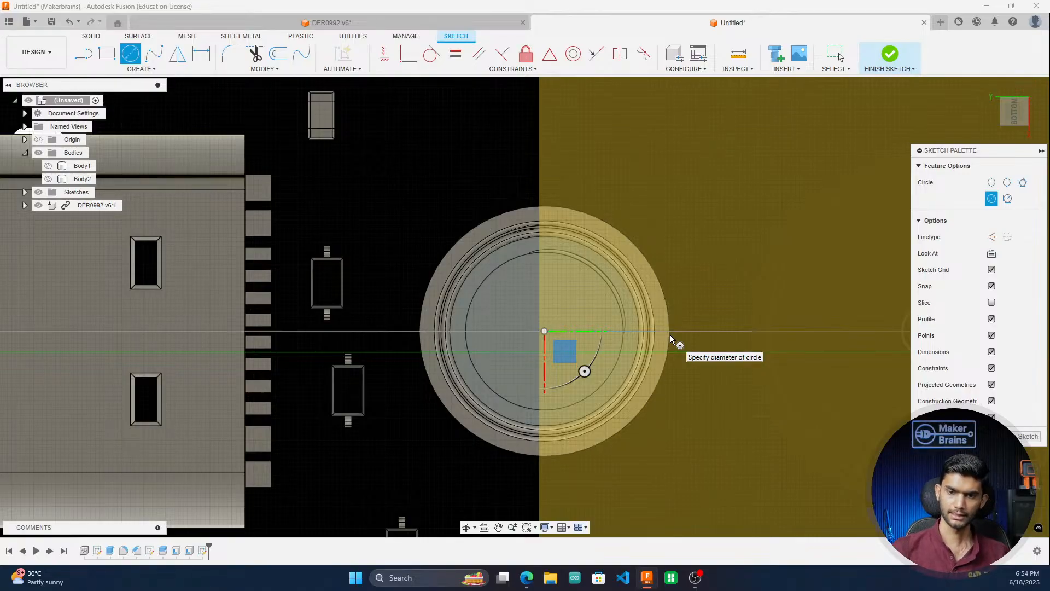
text(8)
key(Return)
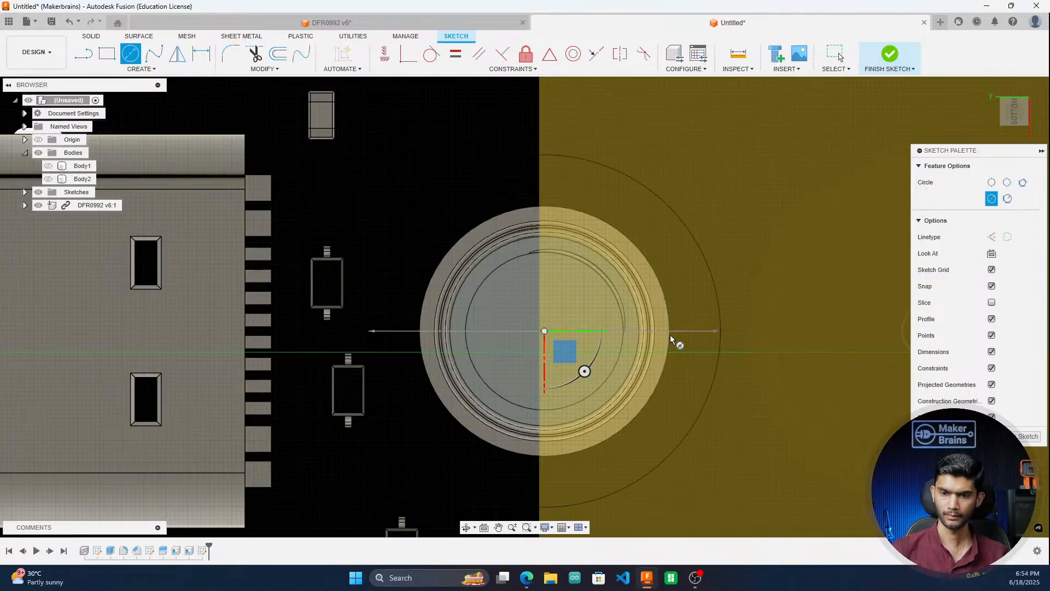
Step: Add a concentric 3 mm diameter circle inside the 8 mm circle and finish the sketch
click(544, 331)
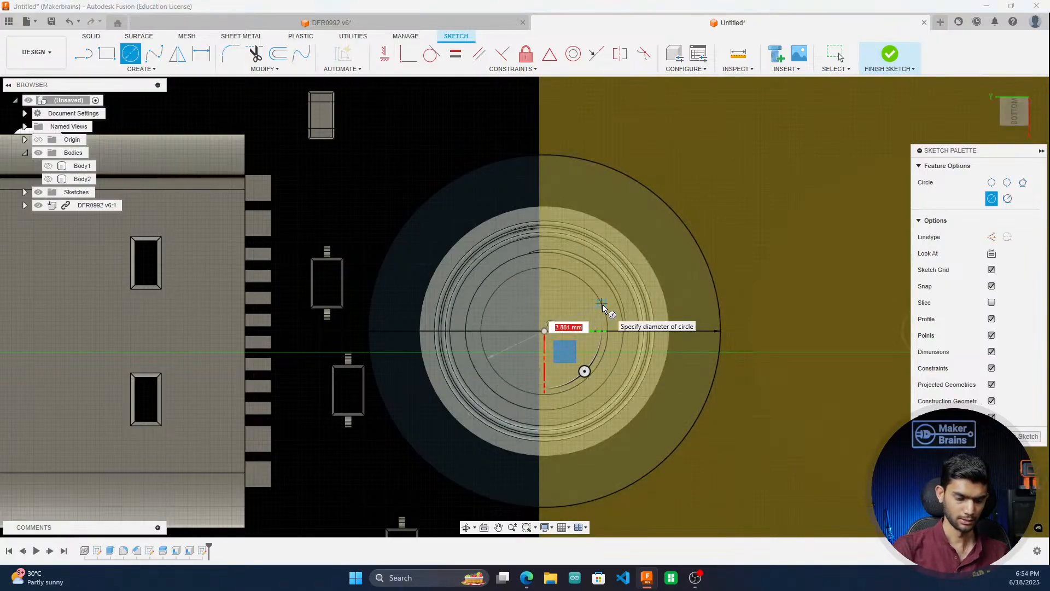
text(3)
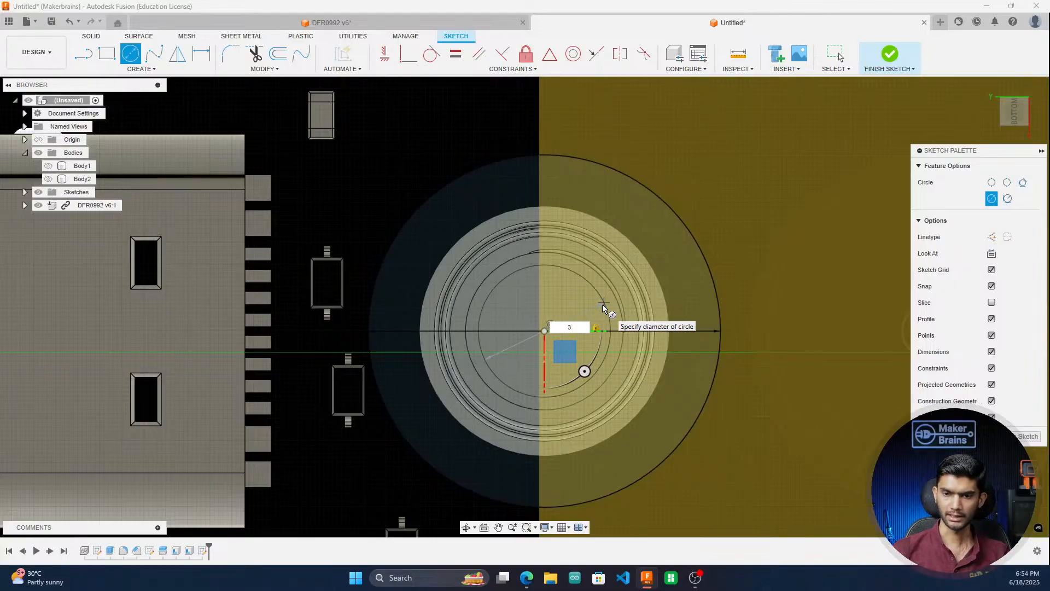
key(Return)
scroll(449, 326, down, 4)
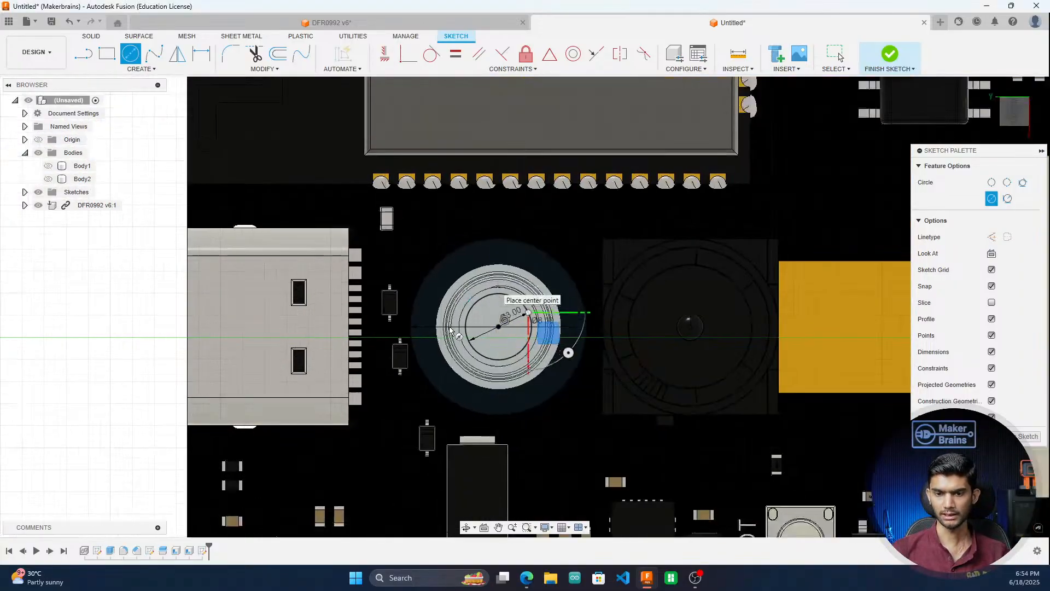
scroll(449, 329, down, 2)
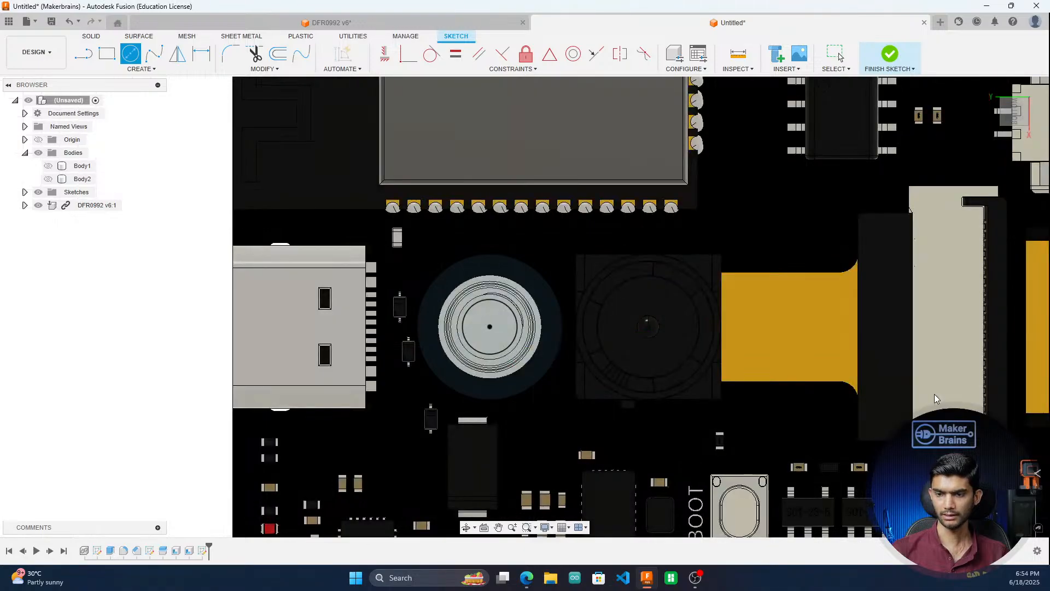
click(889, 55)
Step: Hide the DFR0992 board so that only the sketched circles are displayed
click(1023, 113)
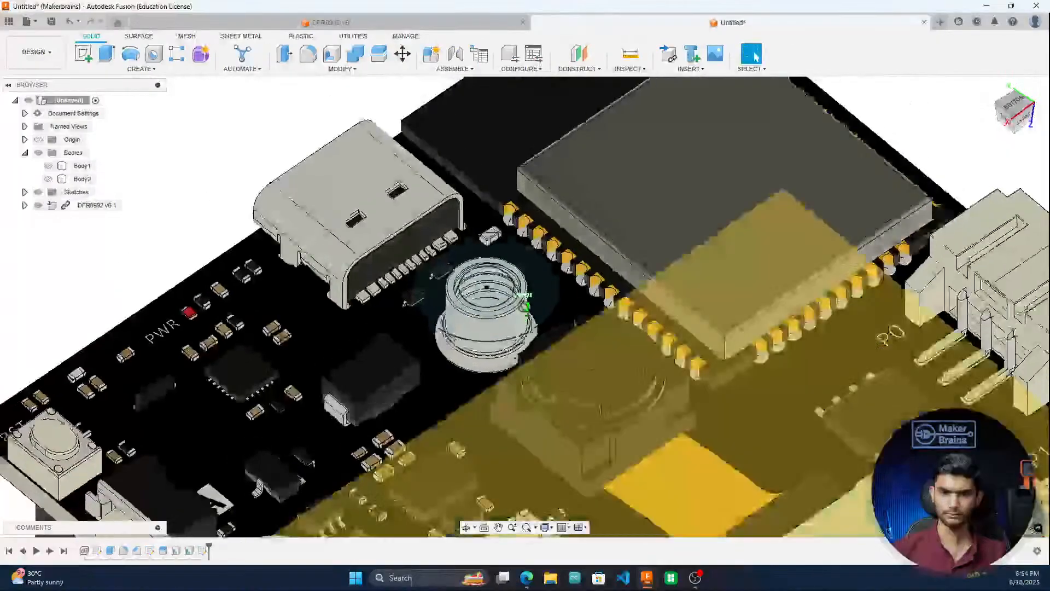
click(48, 179)
click(38, 205)
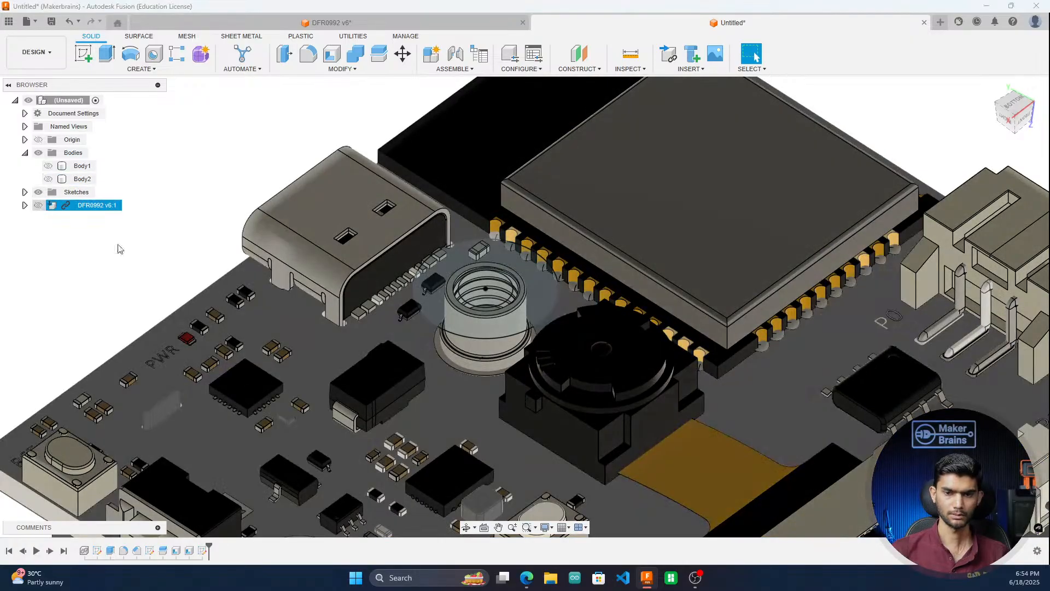
scroll(486, 298, down, 2)
scroll(446, 305, up, 2)
scroll(445, 305, down, 3)
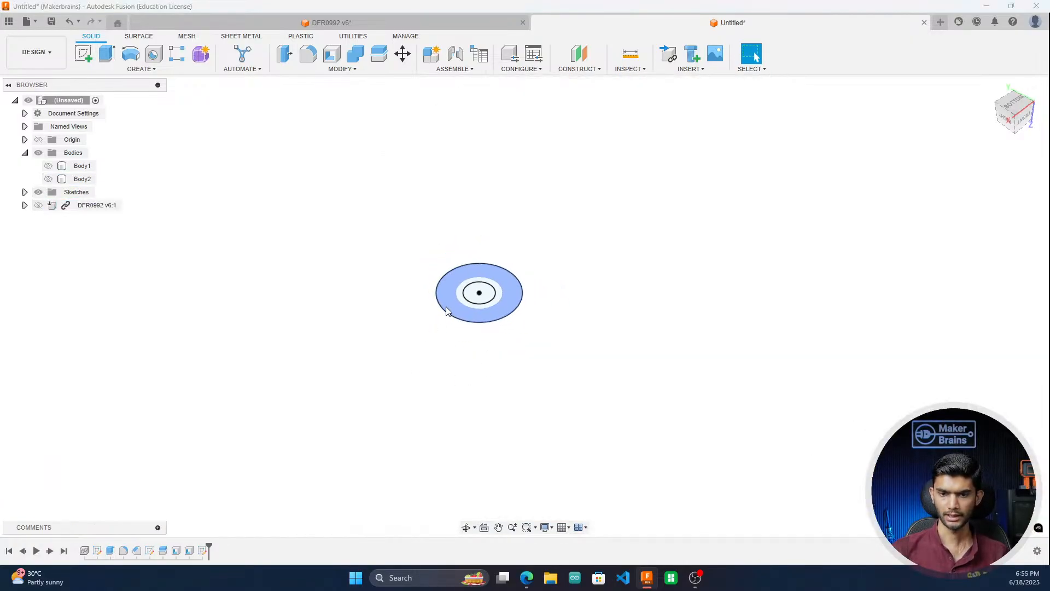
scroll(452, 284, up, 2)
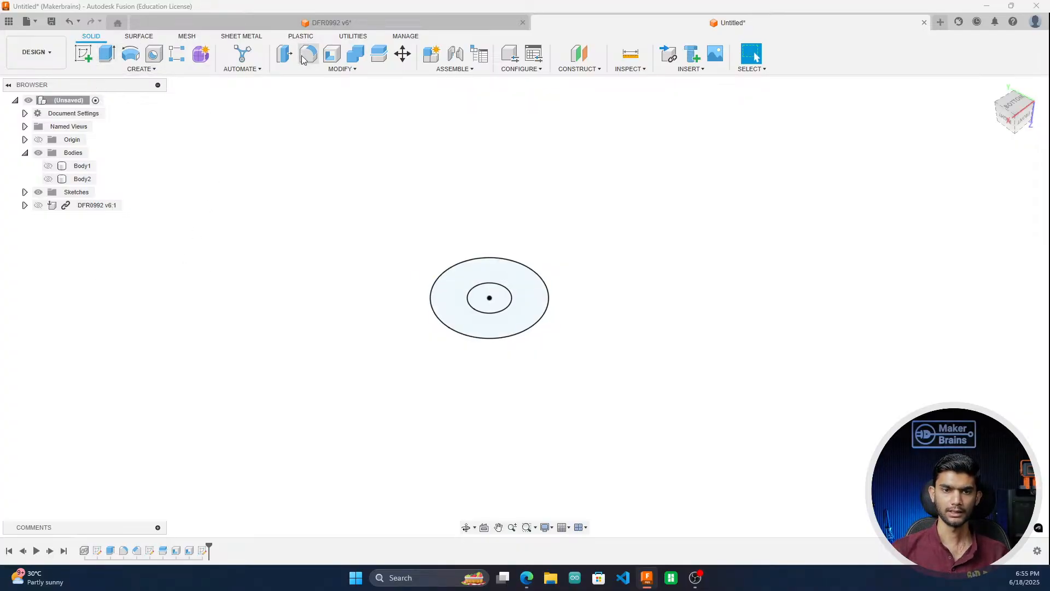
Step: Start an extrusion of the three ring profiles around the 3 mm centre hole and show Body2 for reference
click(284, 54)
click(448, 298)
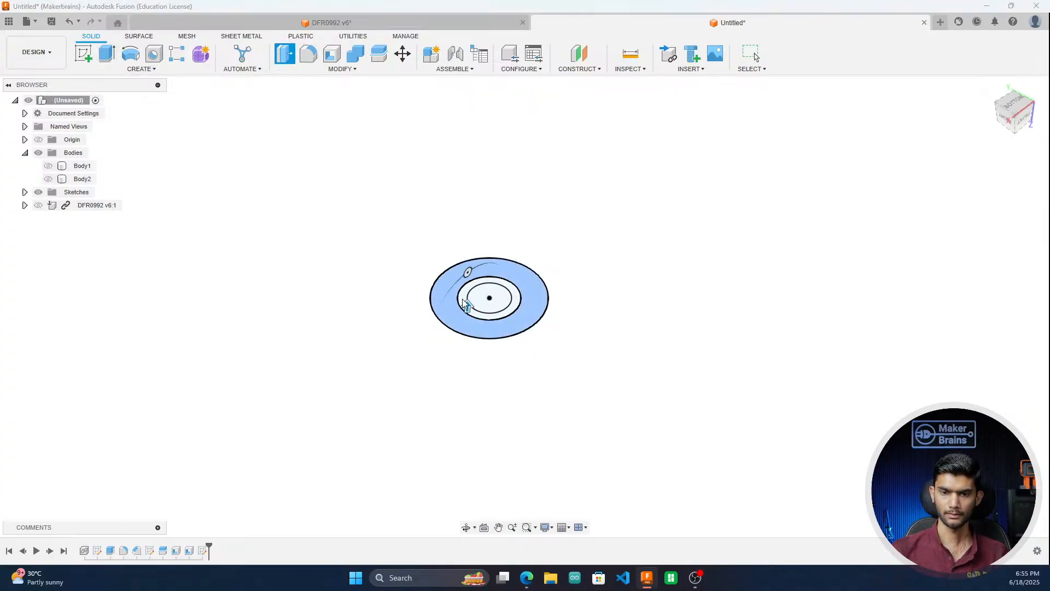
click(462, 297)
scroll(444, 329, up, 3)
scroll(485, 287, up, 3)
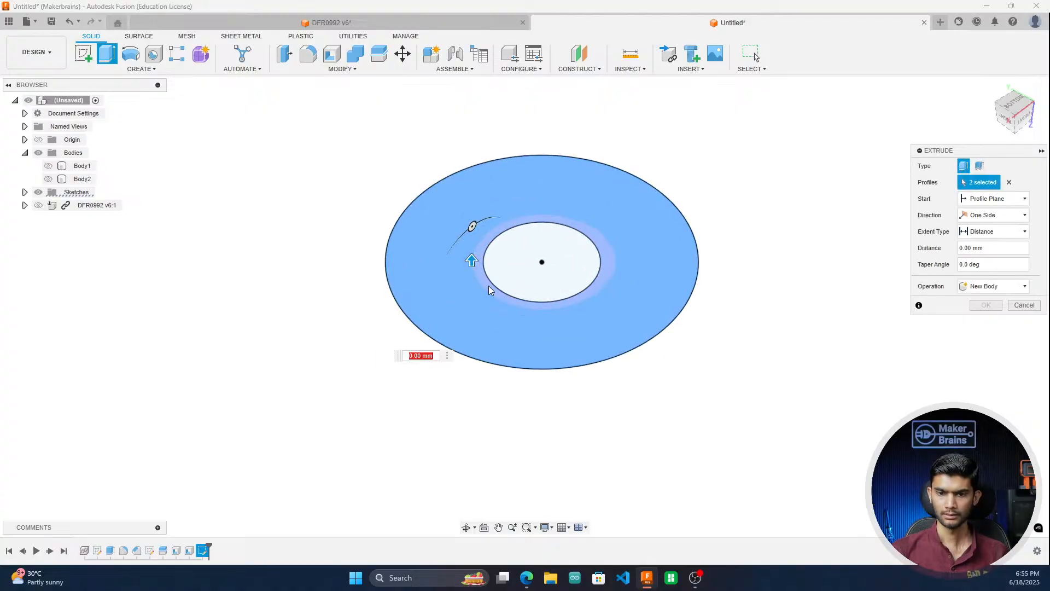
click(488, 288)
scroll(506, 271, down, 2)
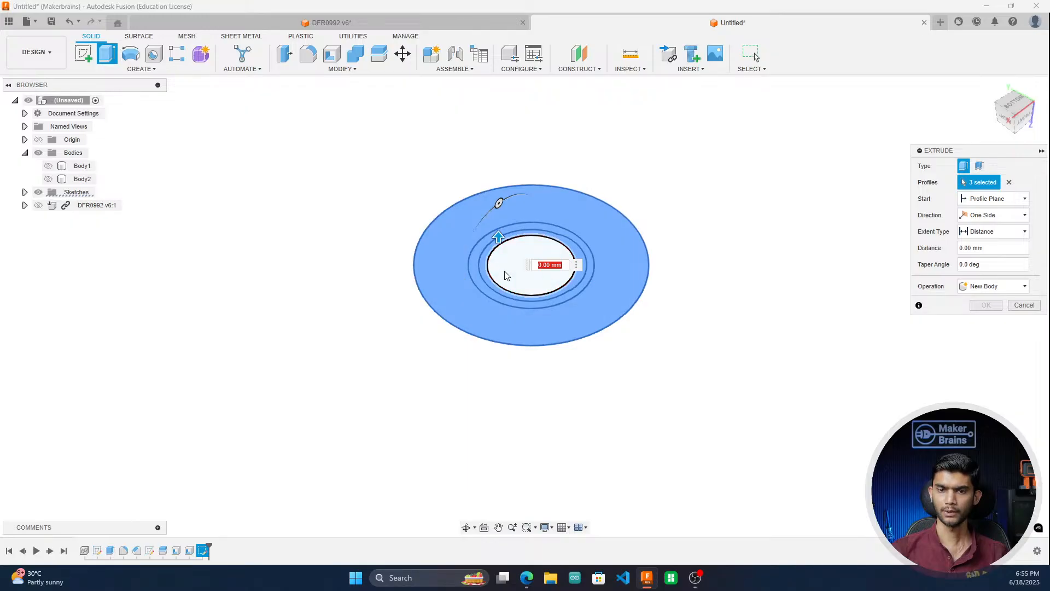
click(1005, 118)
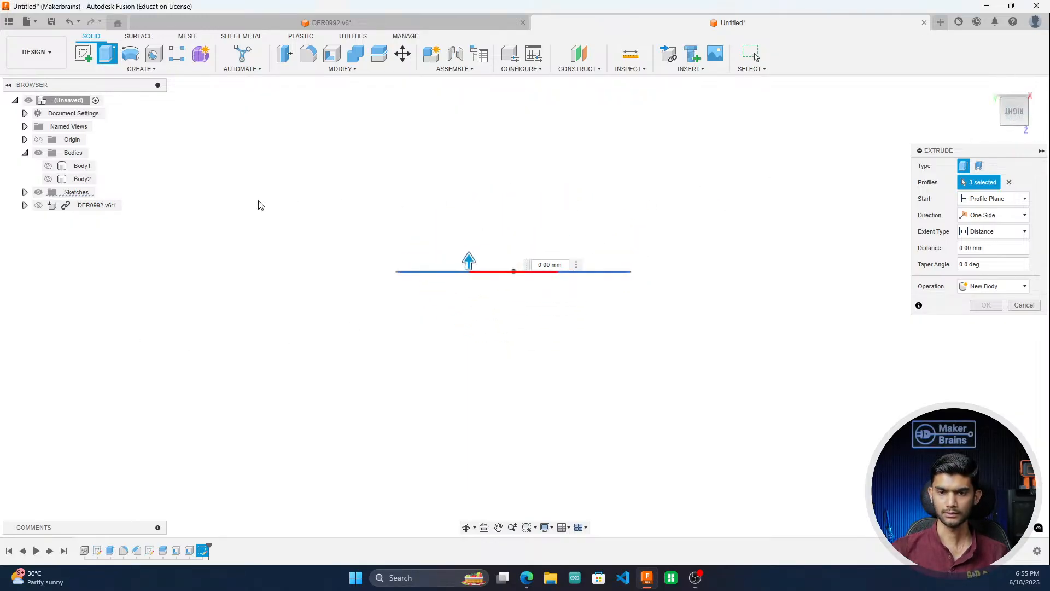
click(48, 179)
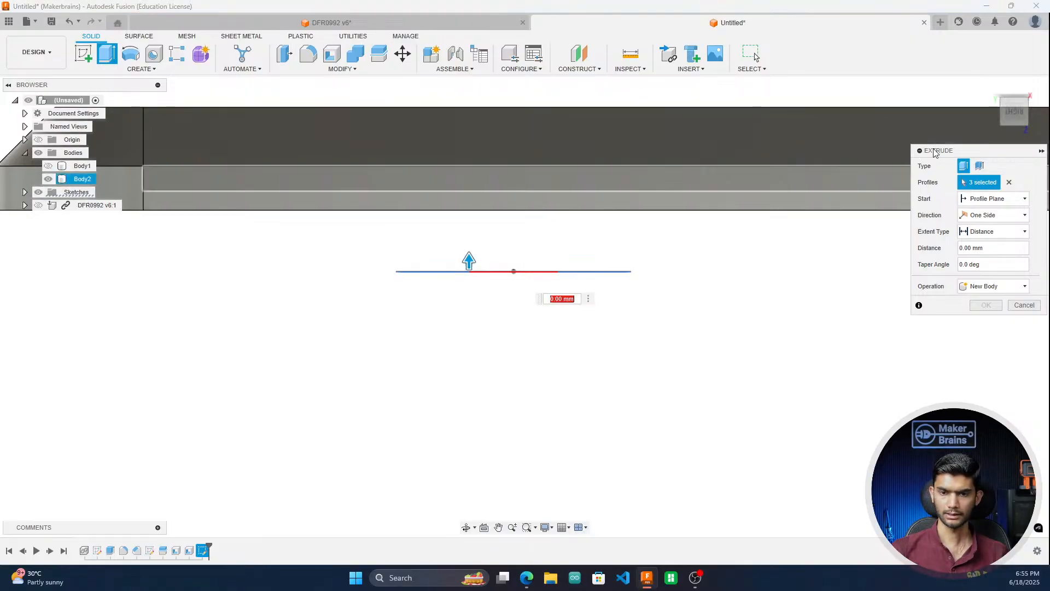
Step: Try extruding the ring profiles 4.5 mm toward Body2 and check how far they reach into its floor
mouse_move(1011, 107)
mouse_down()
mouse_move(1015, 121)
mouse_move(1019, 109)
mouse_up()
scroll(462, 393, down, 5)
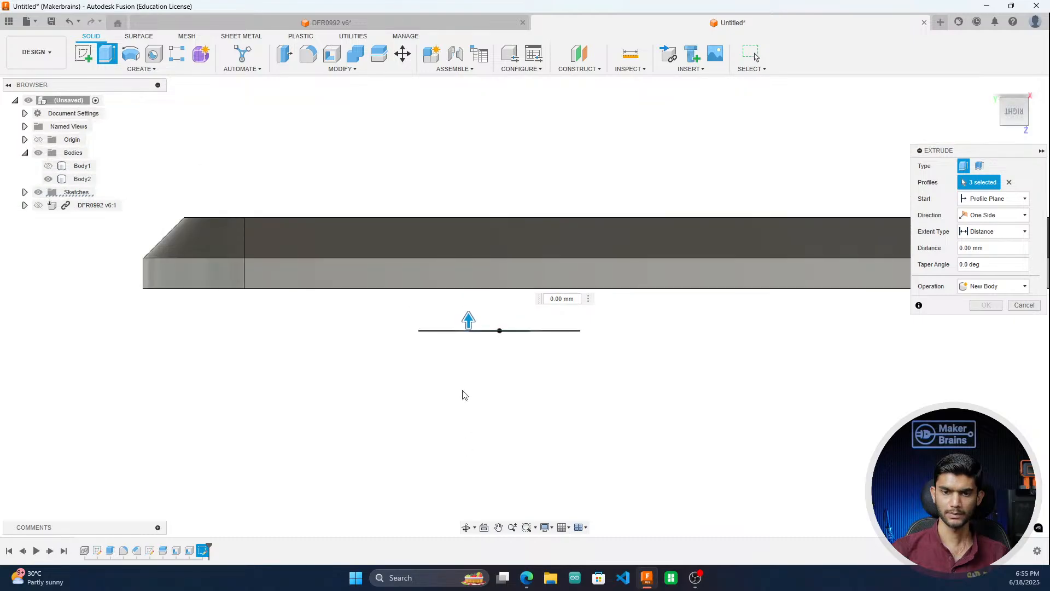
scroll(457, 250, up, 3)
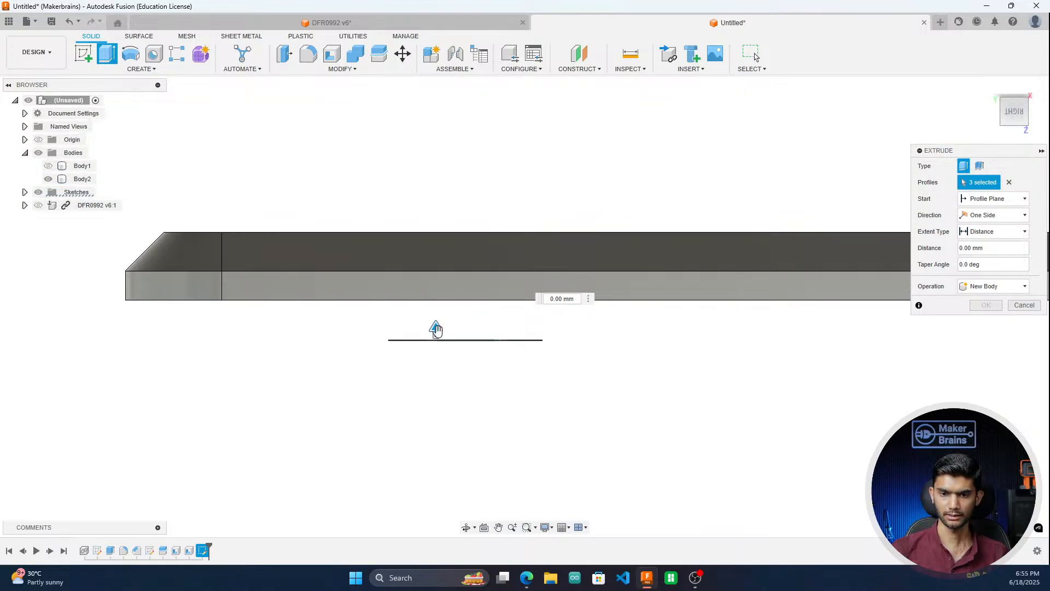
scroll(434, 331, up, 3)
drag(435, 331, 442, 205)
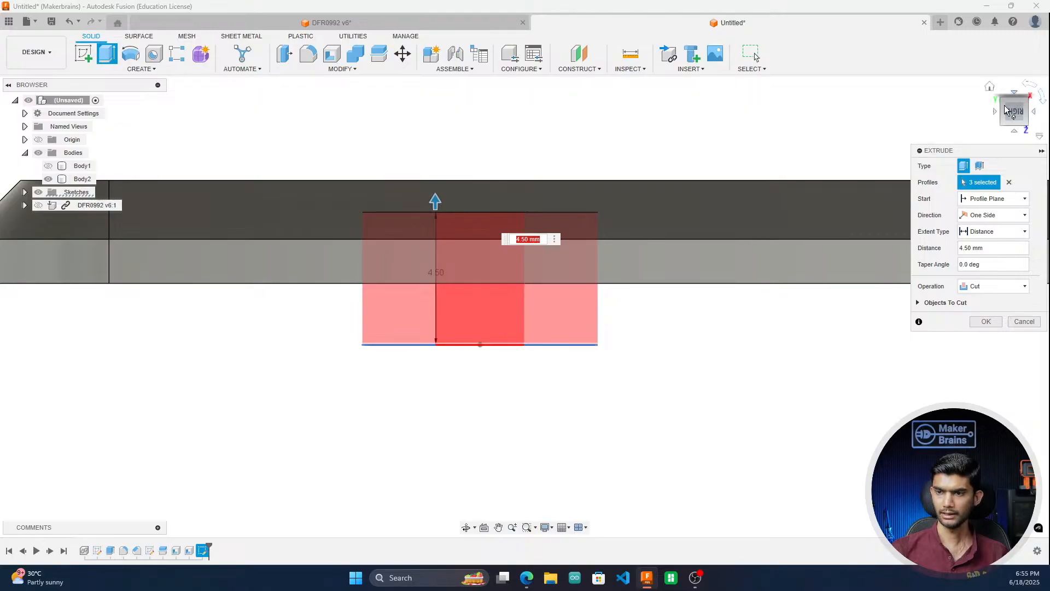
shift+middle_drag(524, 306, 524, 350)
scroll(328, 417, down, 6)
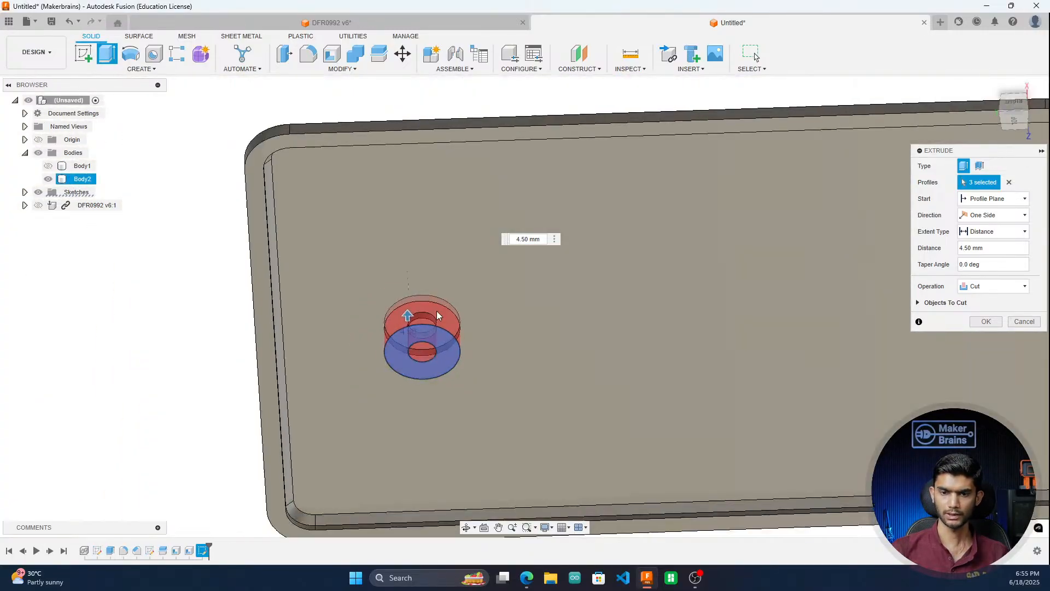
scroll(378, 380, up, 3)
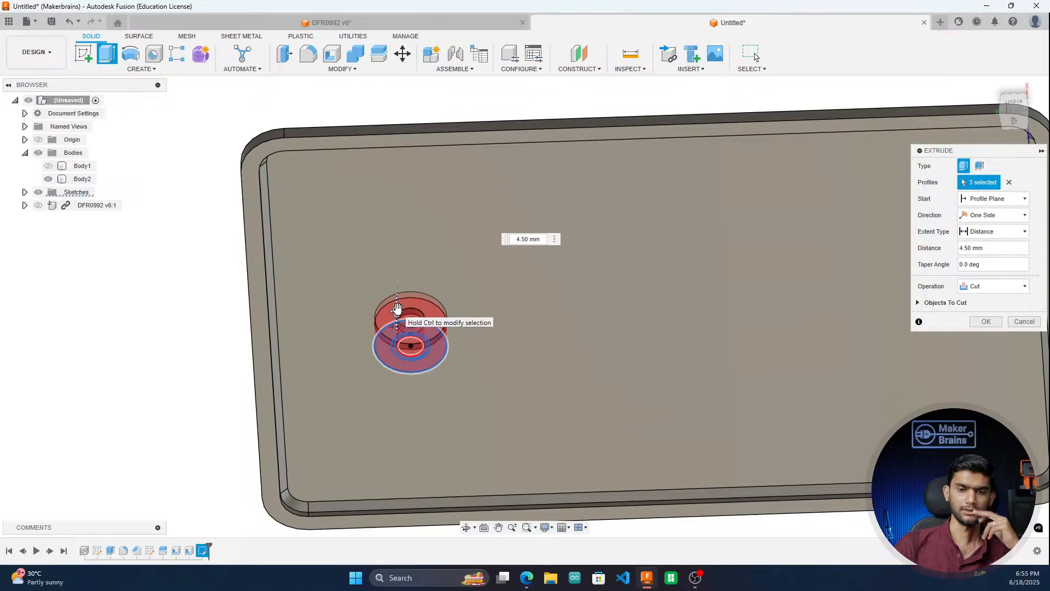
Step: Try ring extrusion distances of 11 mm and 5 mm against Body2's floor
drag(395, 309, 400, 272)
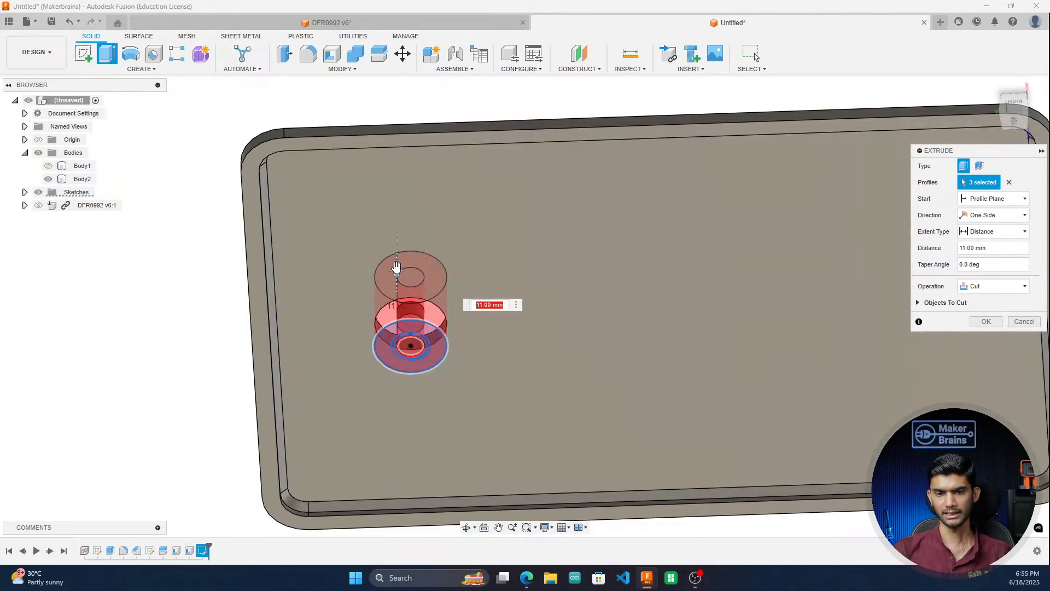
drag(396, 266, 401, 304)
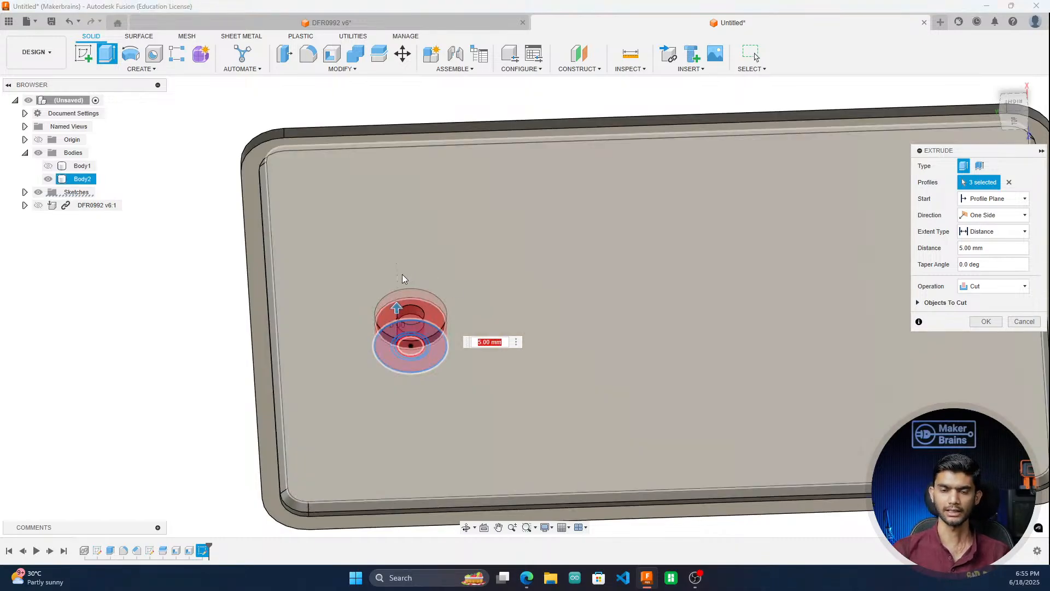
scroll(403, 279, down, 3)
scroll(444, 255, up, 3)
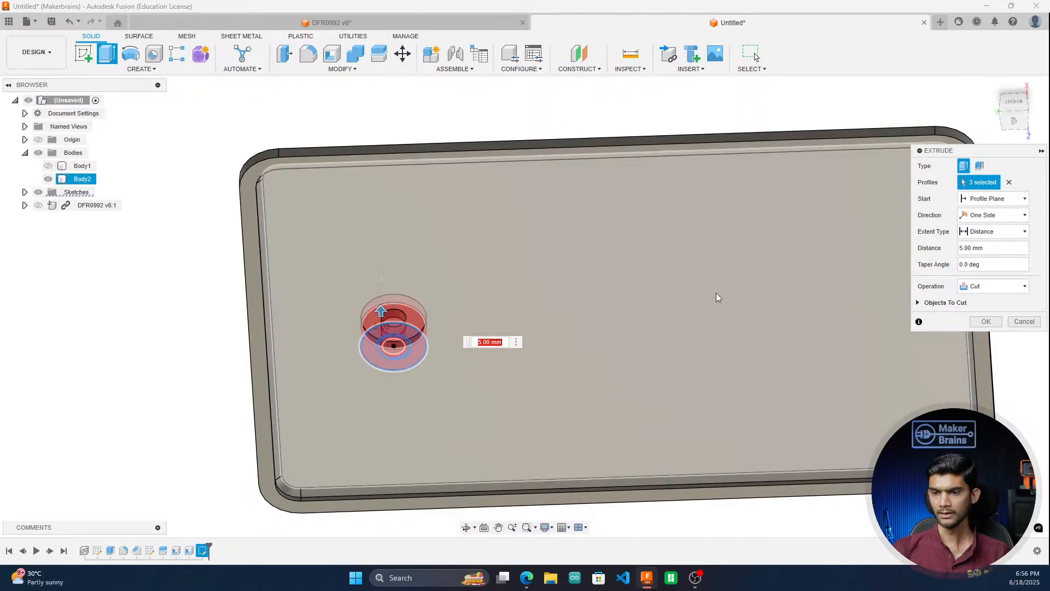
scroll(402, 353, up, 1)
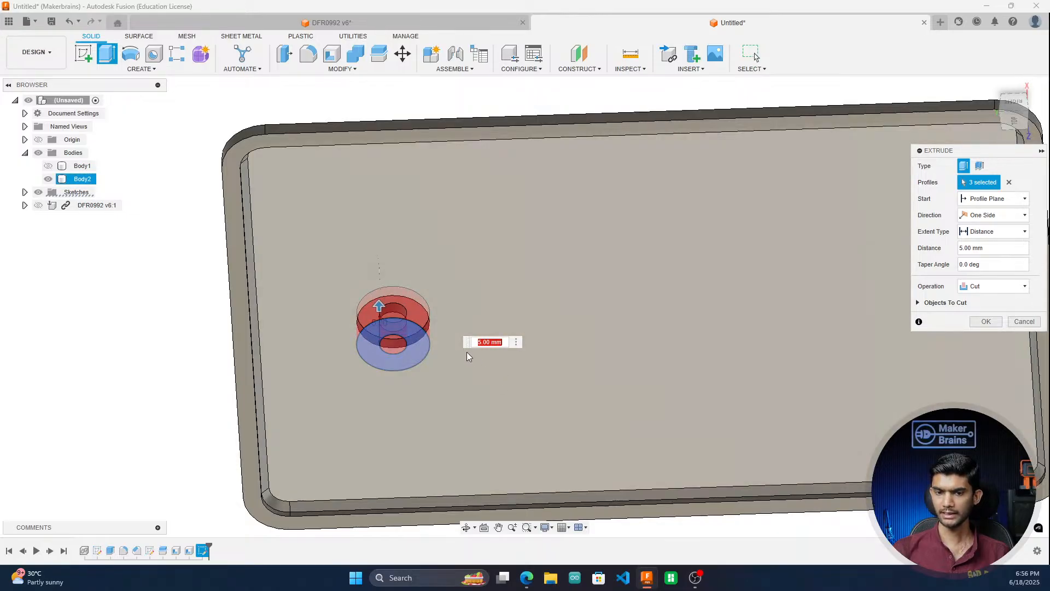
scroll(386, 411, down, 3)
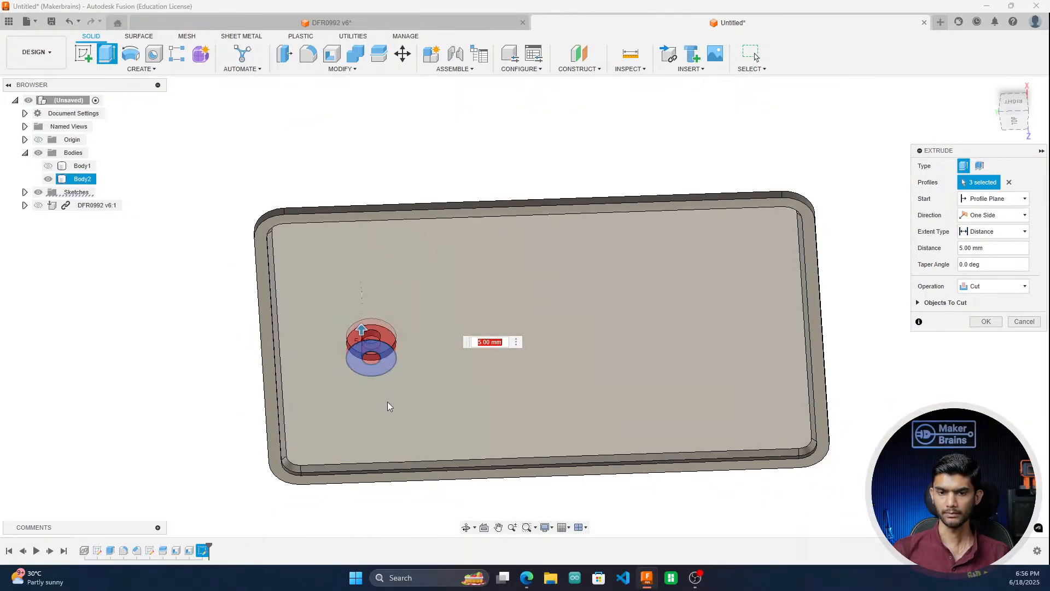
scroll(336, 308, up, 2)
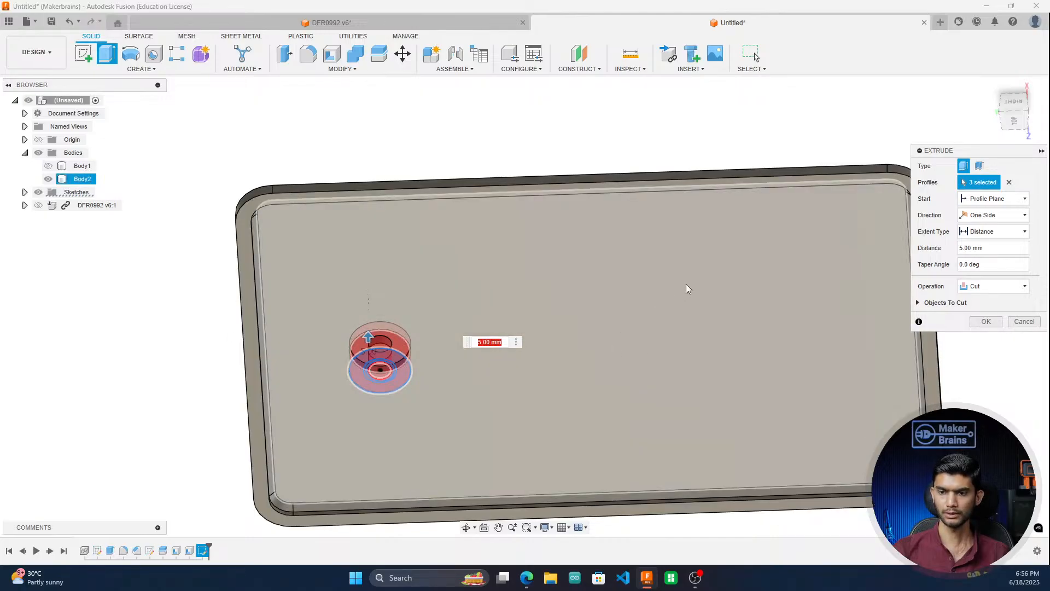
Step: Extrude the ring profiles 3.583 mm onto Body2's inner floor with the Join operation
click(606, 292)
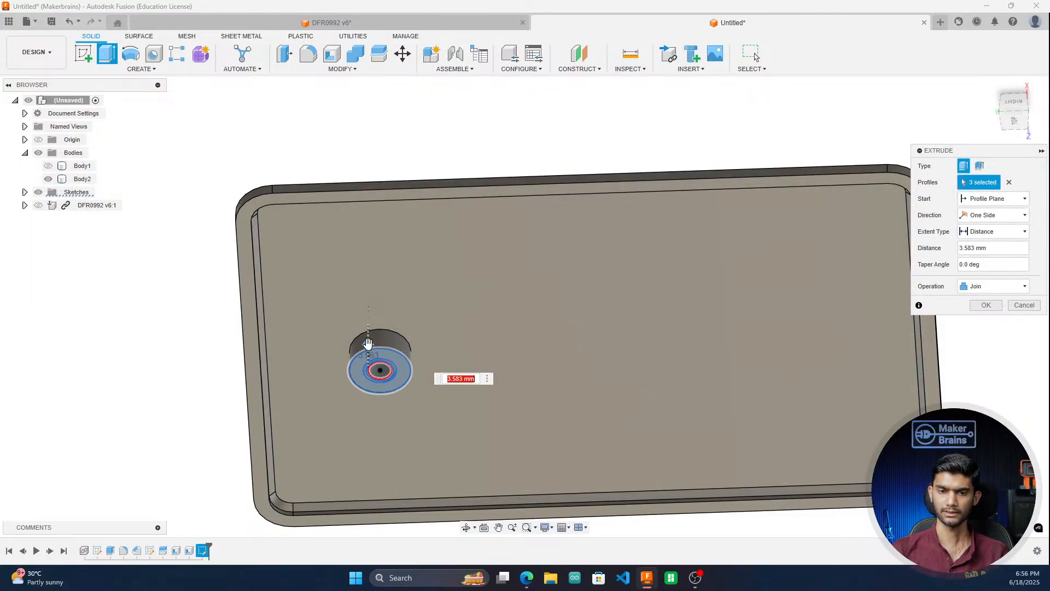
mouse_move(368, 344)
mouse_down()
mouse_move(375, 296)
mouse_move(367, 356)
mouse_move(368, 316)
mouse_move(368, 326)
mouse_up()
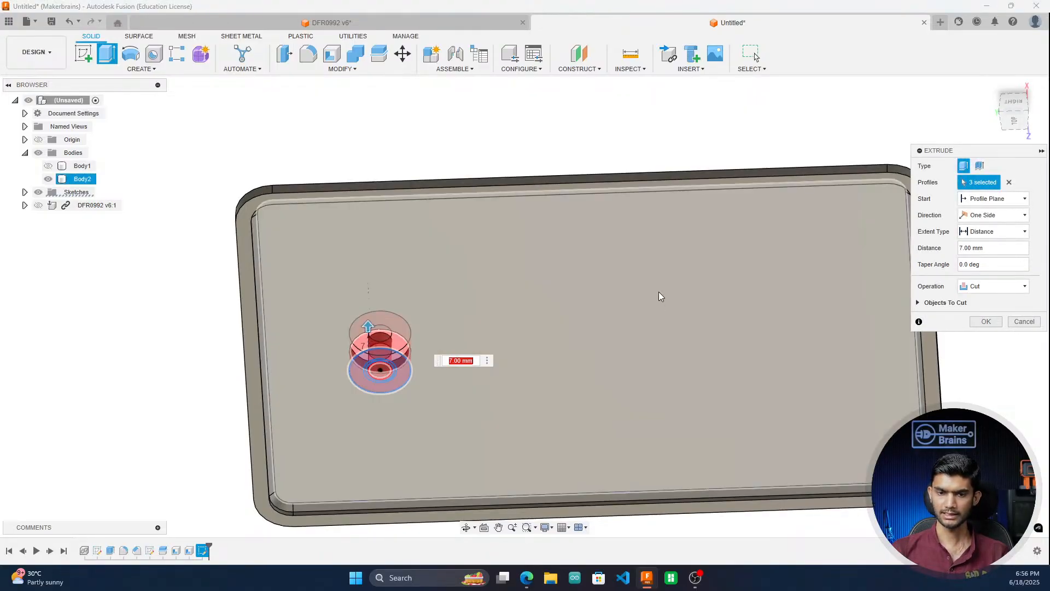
click(659, 292)
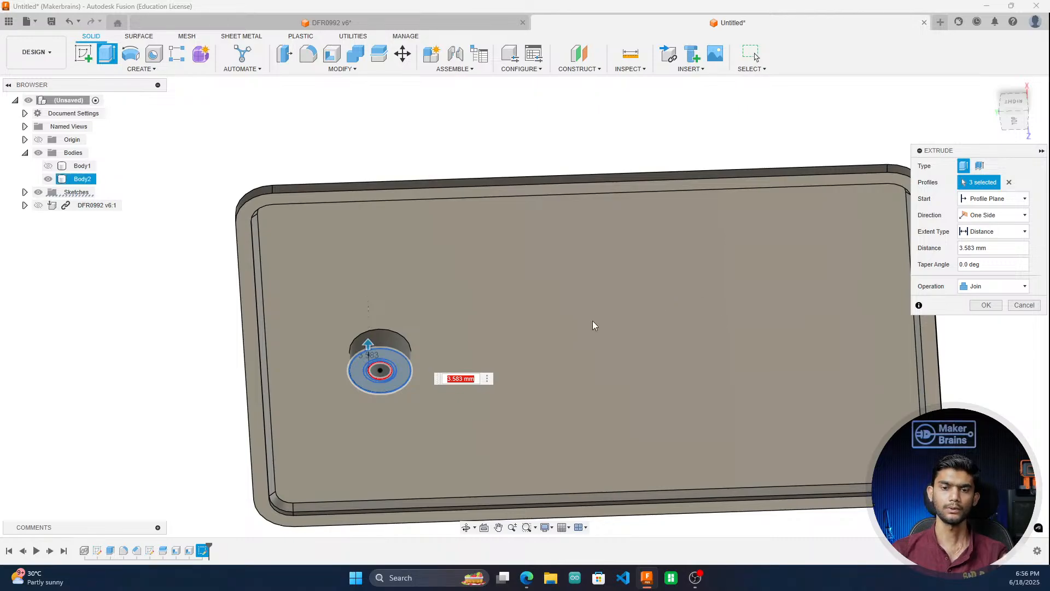
click(992, 308)
Step: Change the ring extrusion's operation to New Body and identify the ring among the bodies
mouse_move(1022, 128)
mouse_down()
mouse_move(1034, 94)
mouse_move(1046, 100)
mouse_up()
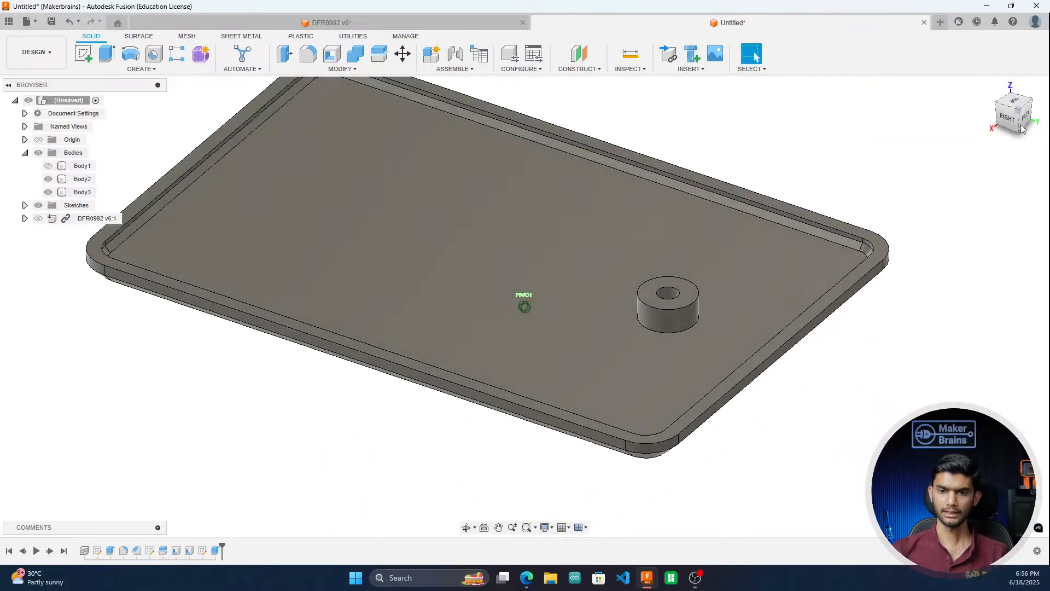
scroll(670, 449, down, 3)
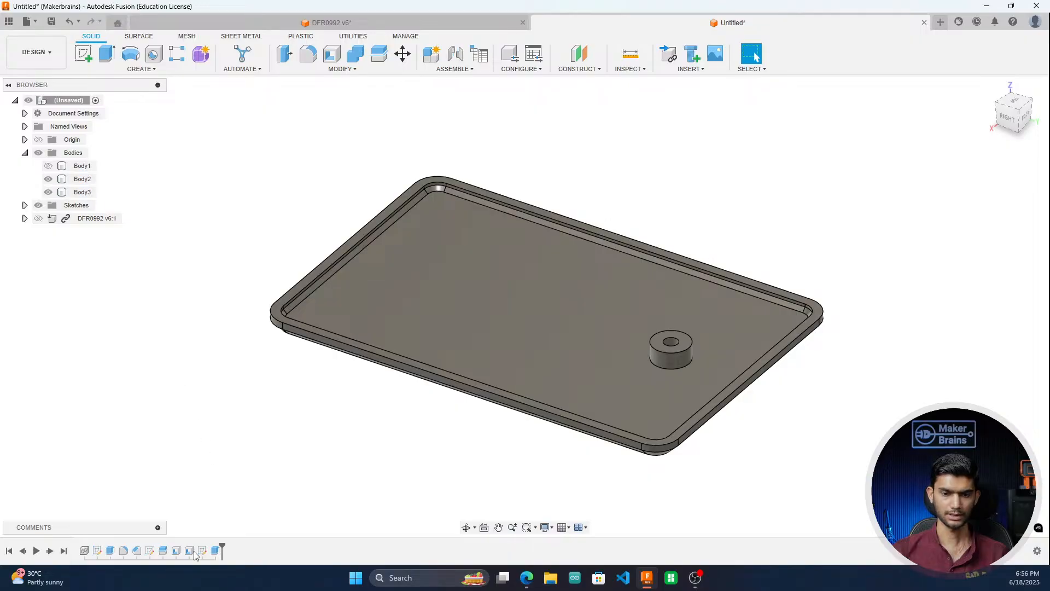
double_click(216, 551)
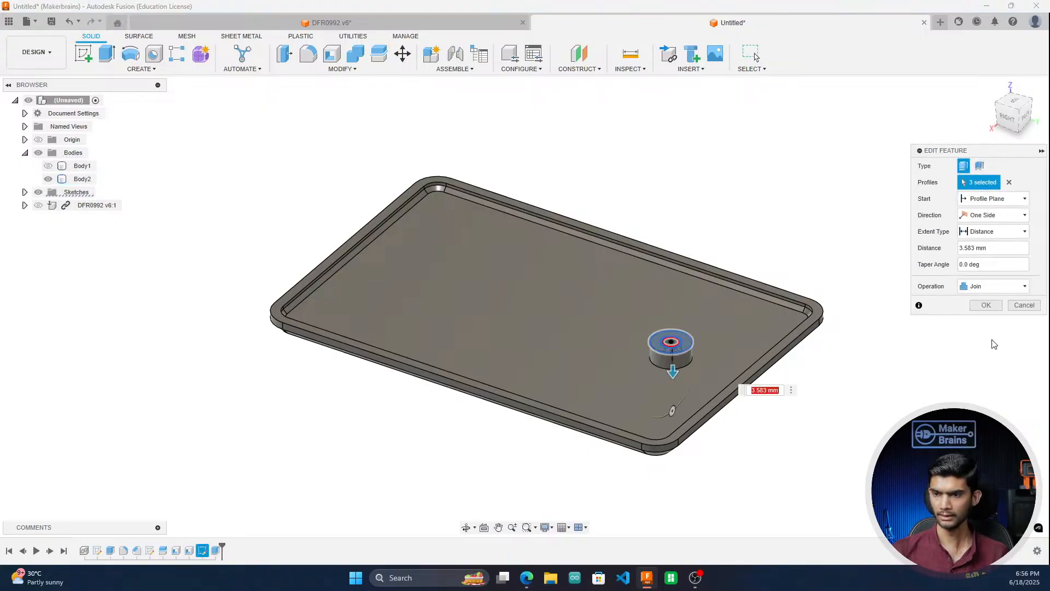
scroll(727, 385, up, 2)
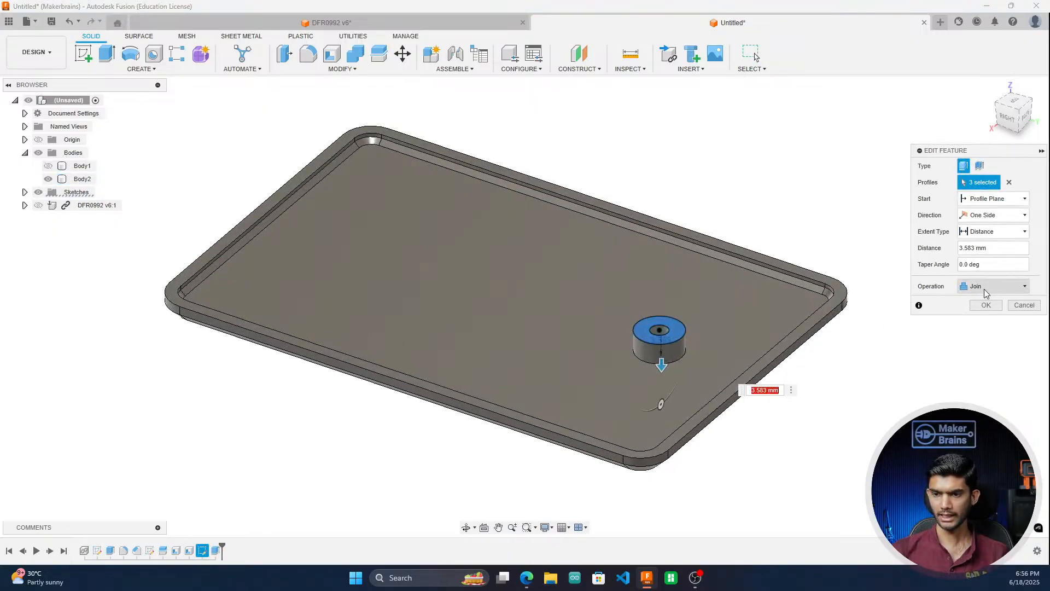
click(990, 287)
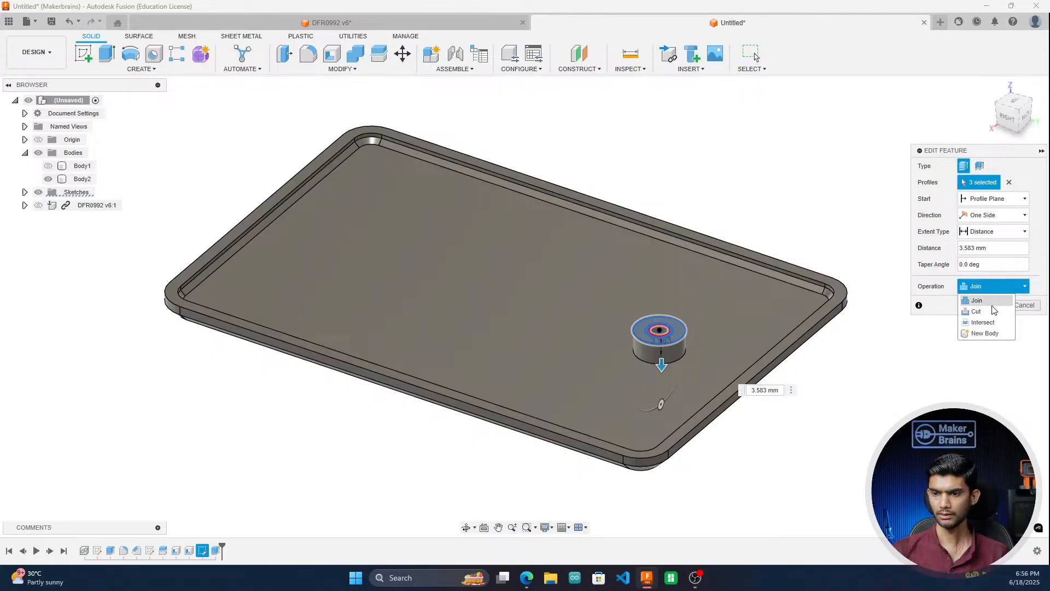
click(988, 333)
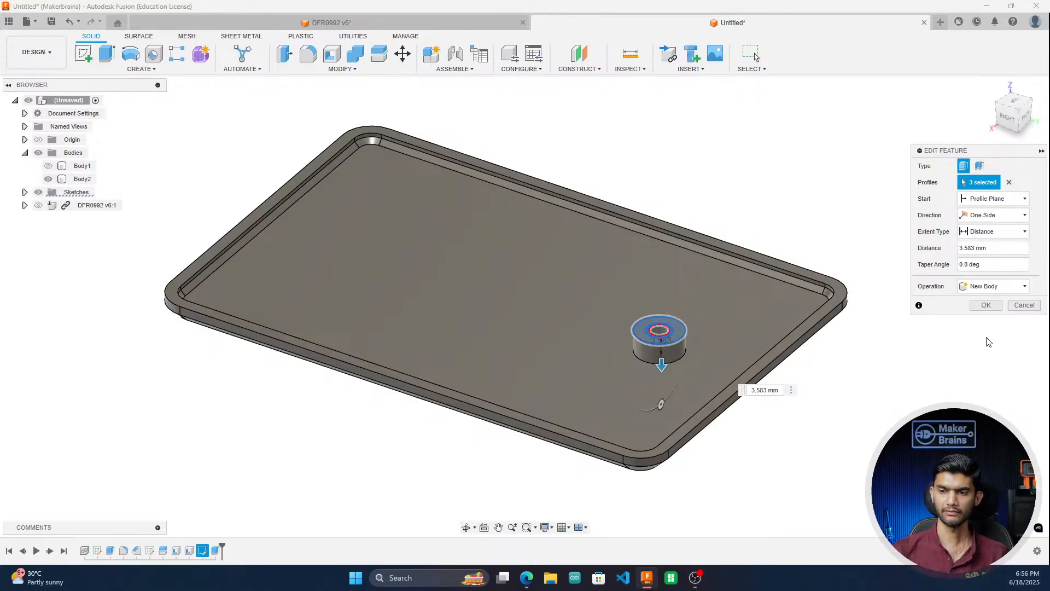
click(985, 305)
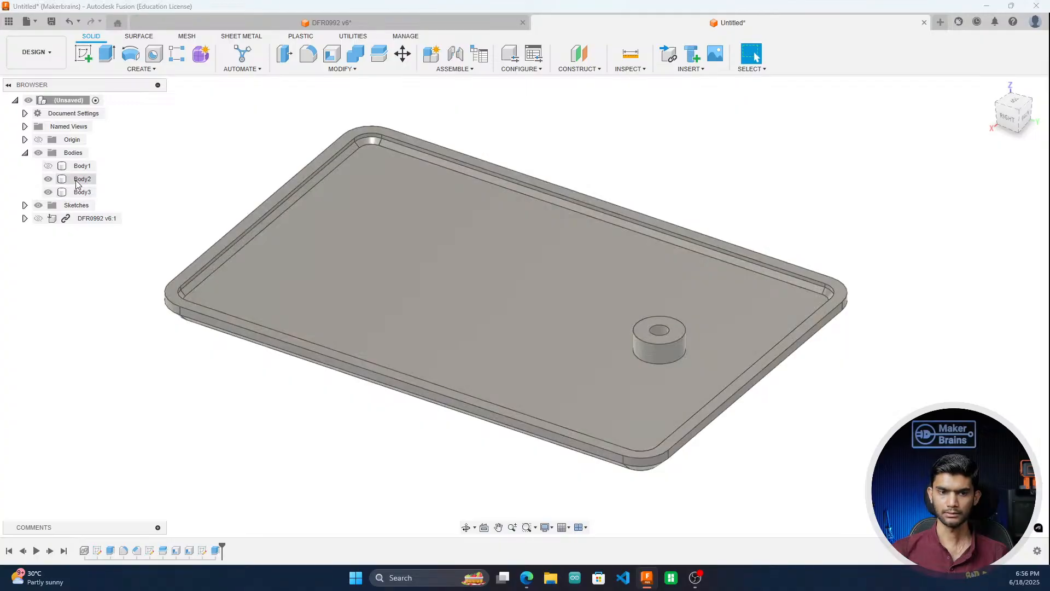
click(78, 192)
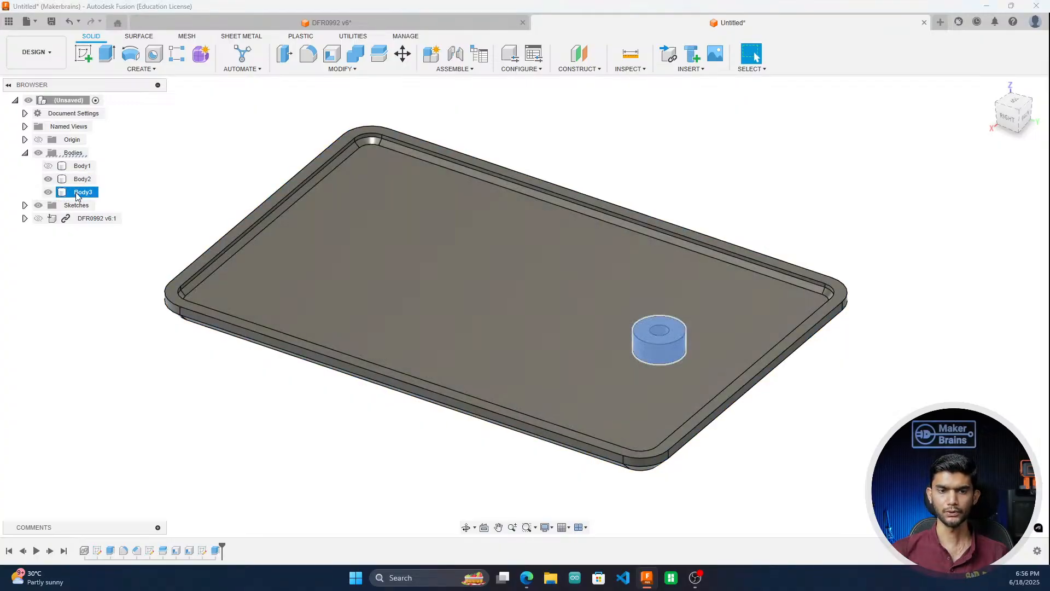
key(Escape)
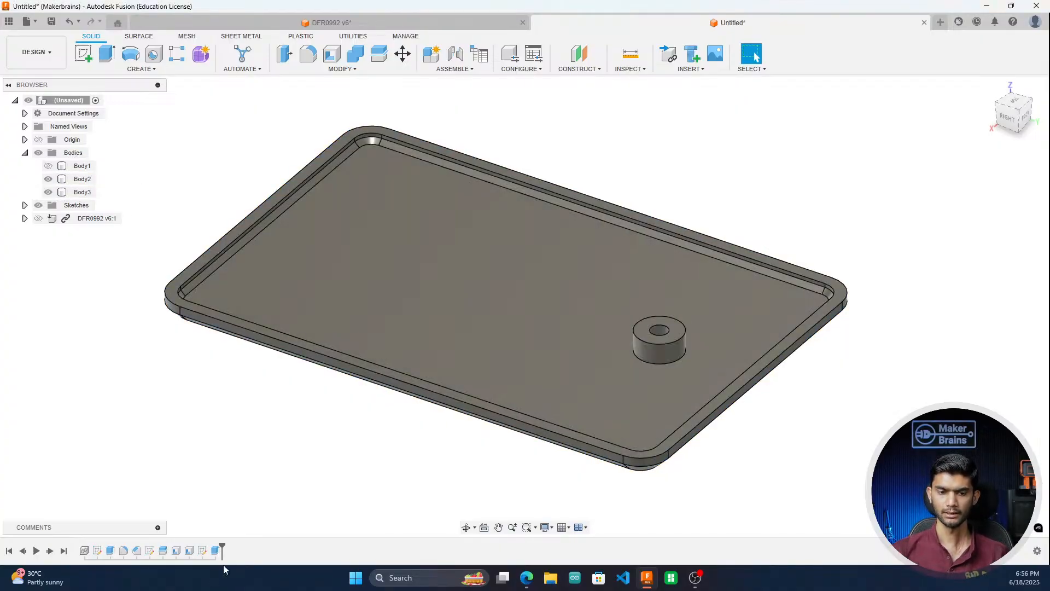
Step: Set the ring extrusion's operation back to Join
double_click(216, 552)
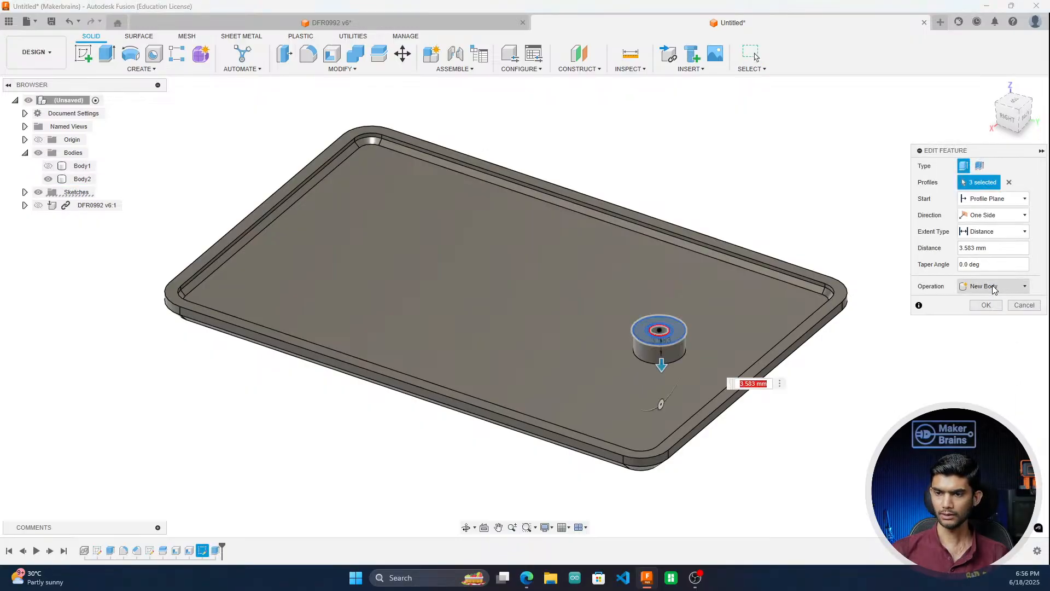
click(994, 286)
click(977, 300)
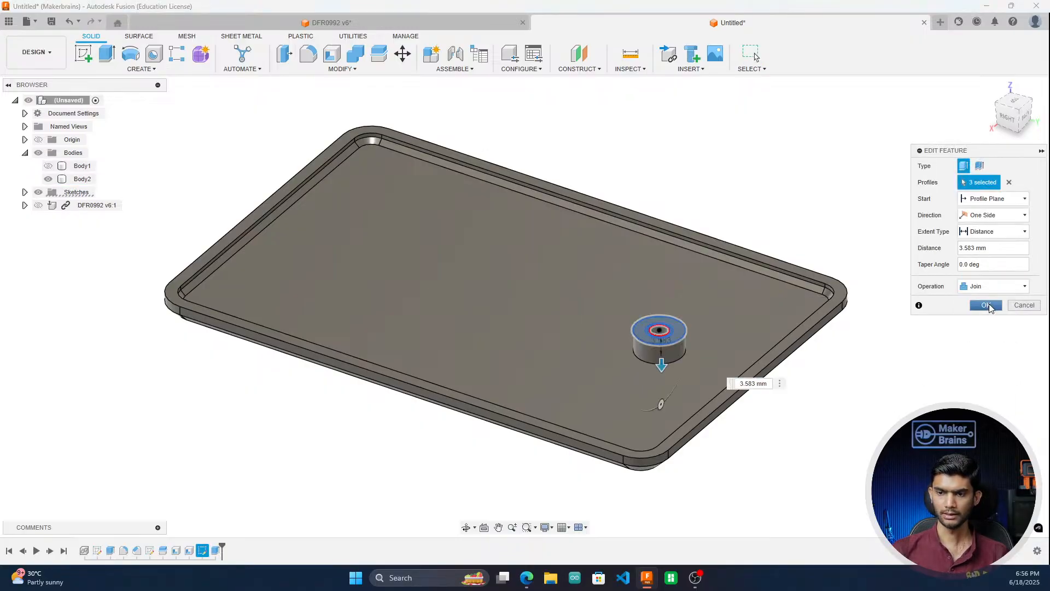
click(988, 305)
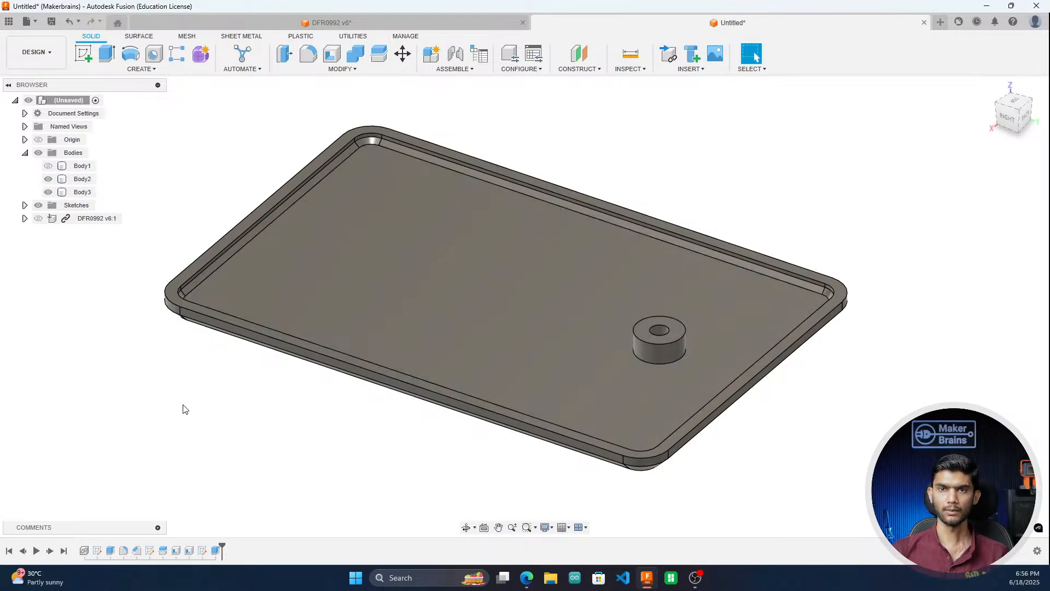
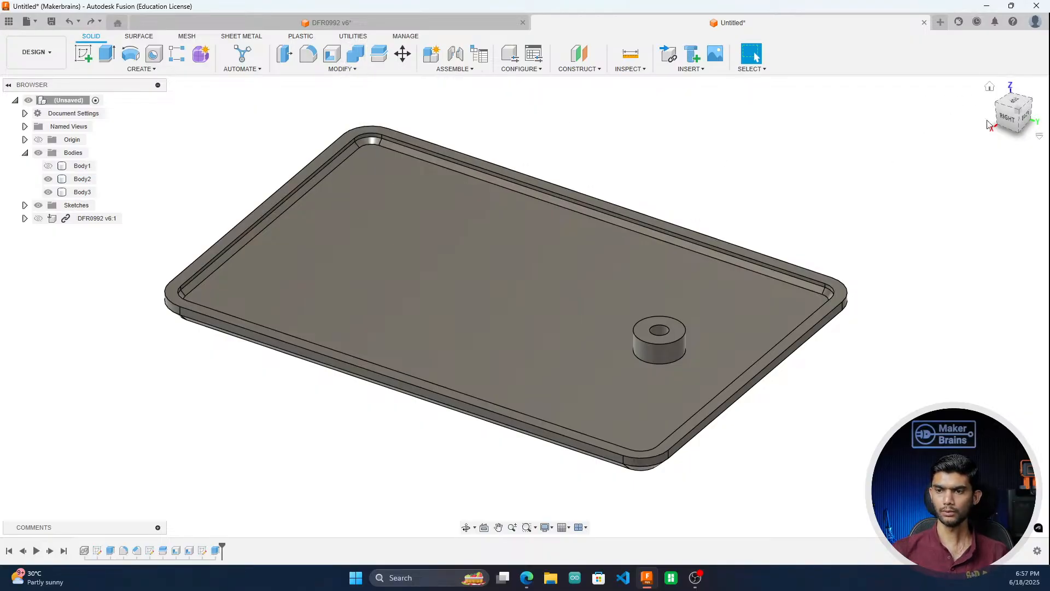
Step: Inspect where the ring boss meets Body2's floor and whether the two select as separate bodies
drag(1009, 121, 1031, 113)
scroll(663, 339, up, 4)
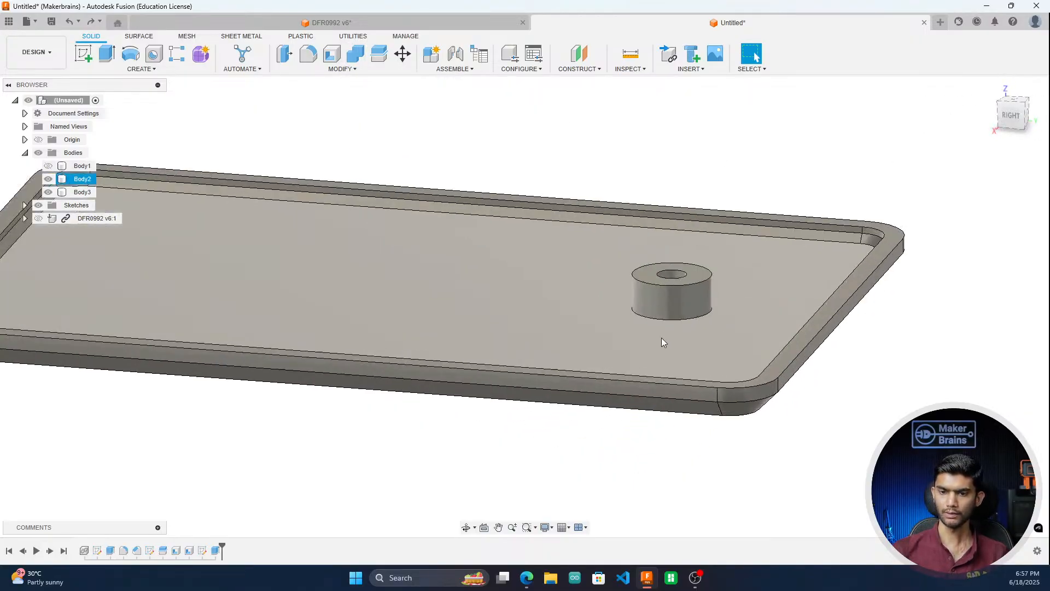
click(677, 326)
scroll(684, 328, down, 5)
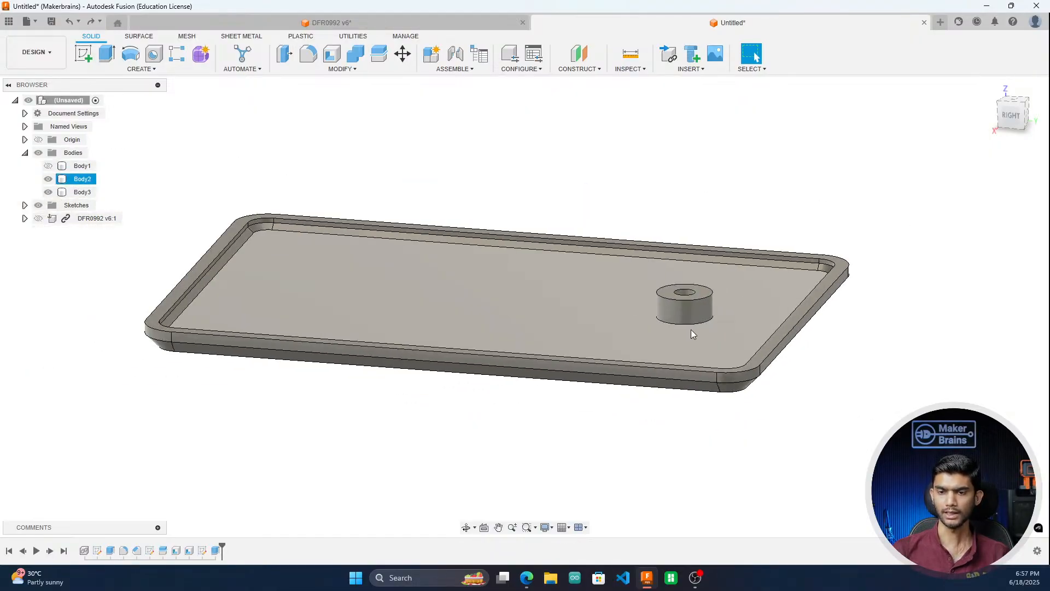
scroll(692, 328, up, 5)
scroll(694, 322, up, 5)
click(688, 280)
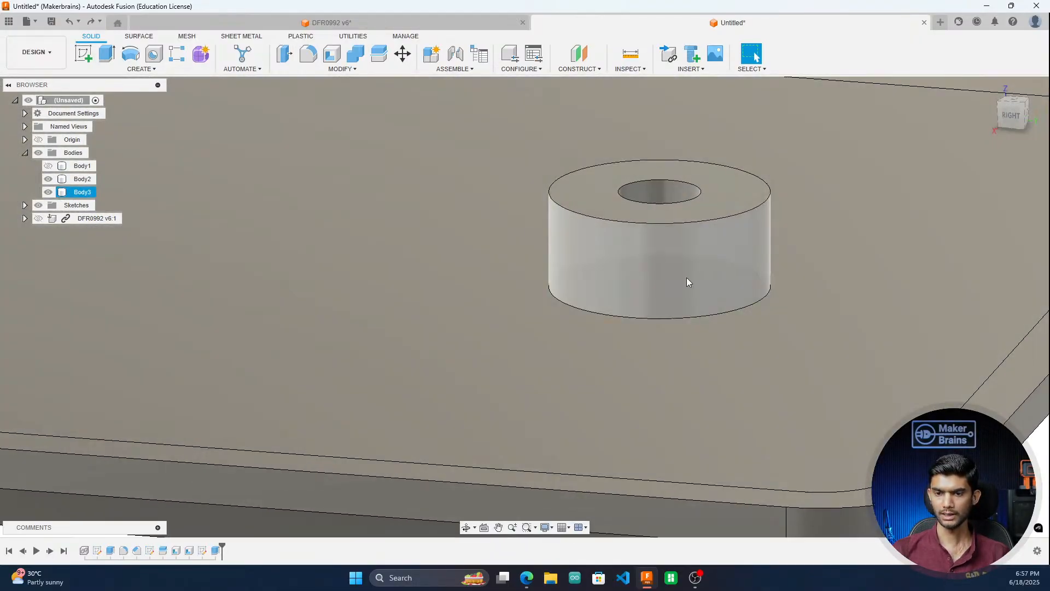
Step: Combine the ring body (Body3) into Body2 using the Join operation
scroll(663, 331, down, 3)
scroll(662, 321, down, 5)
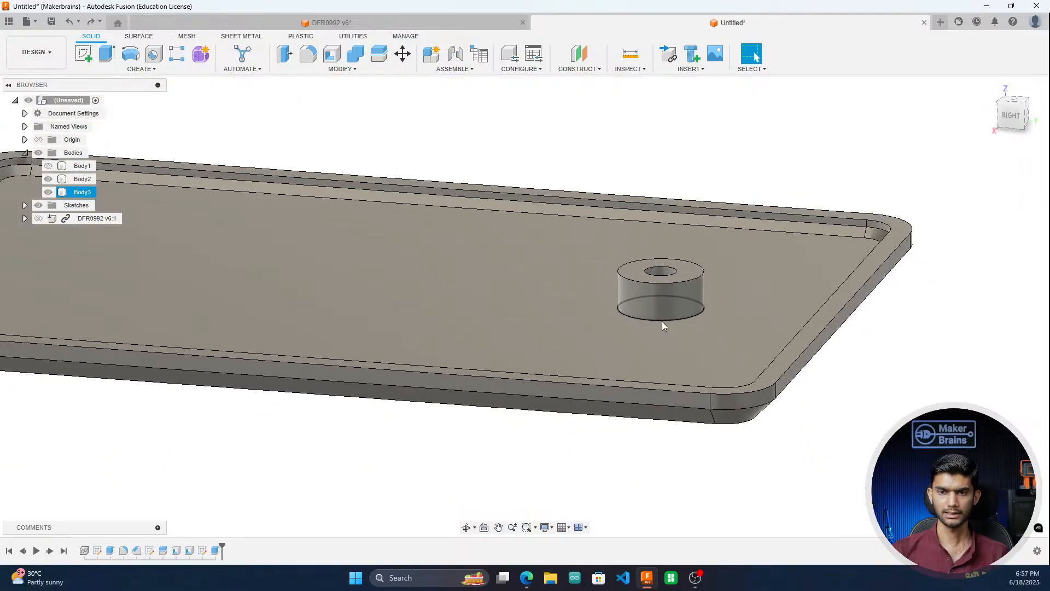
click(445, 153)
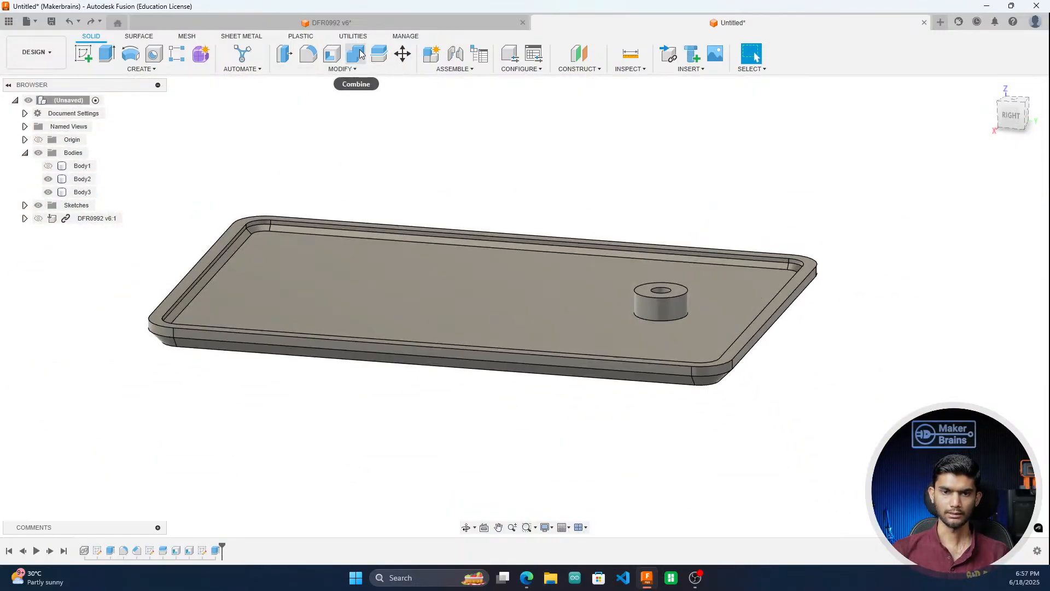
click(355, 55)
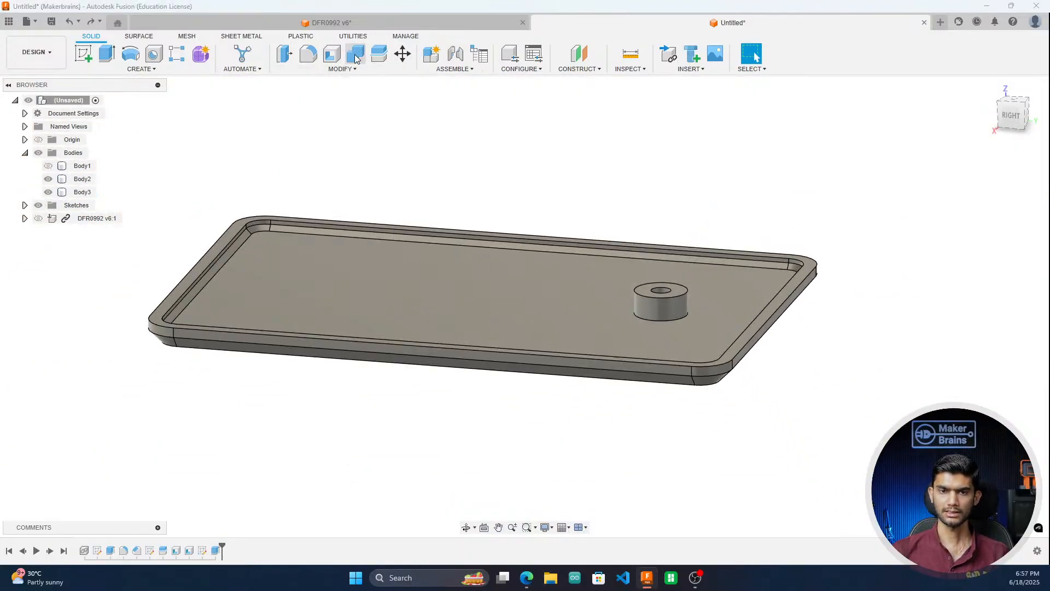
scroll(788, 352, up, 4)
click(536, 313)
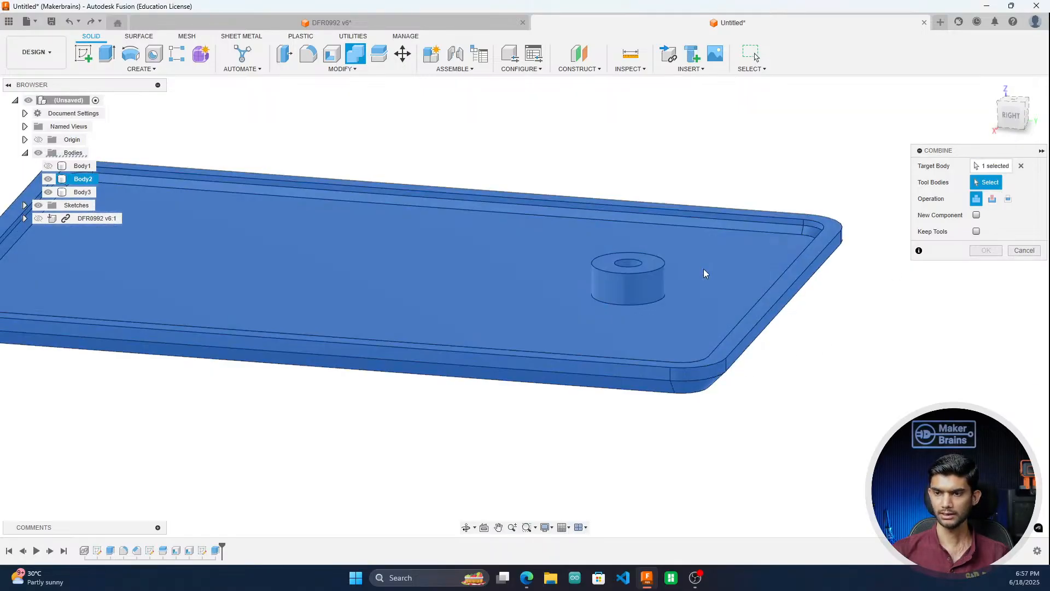
click(662, 284)
scroll(873, 417, down, 3)
scroll(873, 410, up, 2)
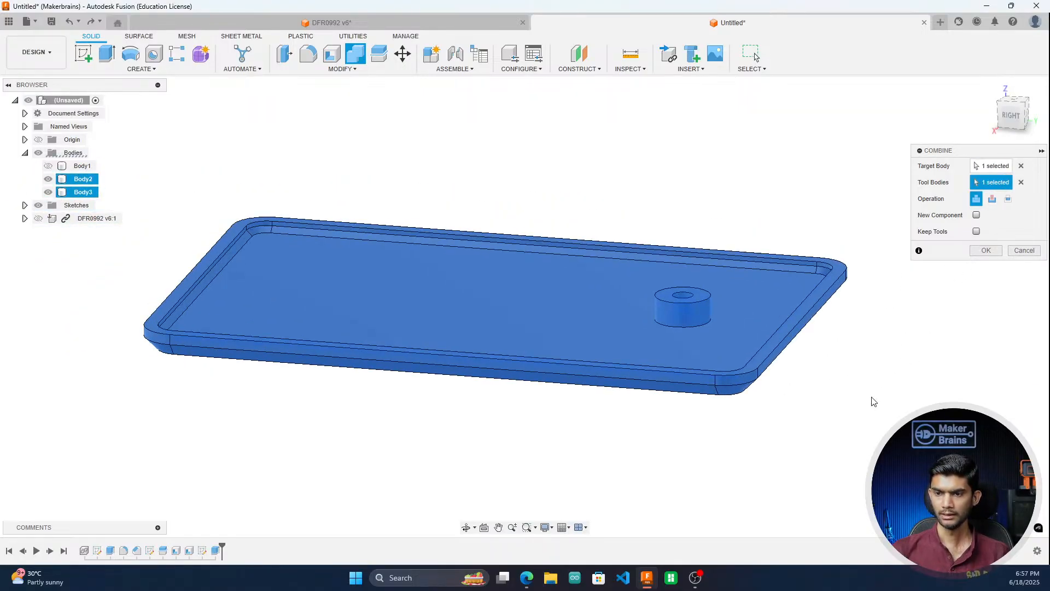
click(985, 251)
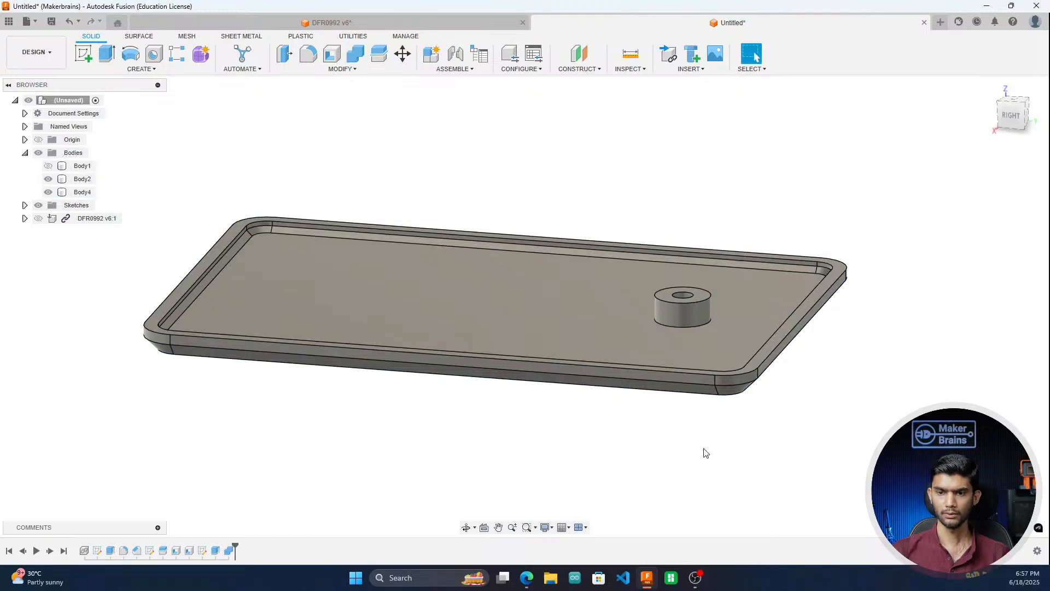
Step: Check whether the ring is still a body separate from Body2, and review the Combine feature's settings
click(82, 192)
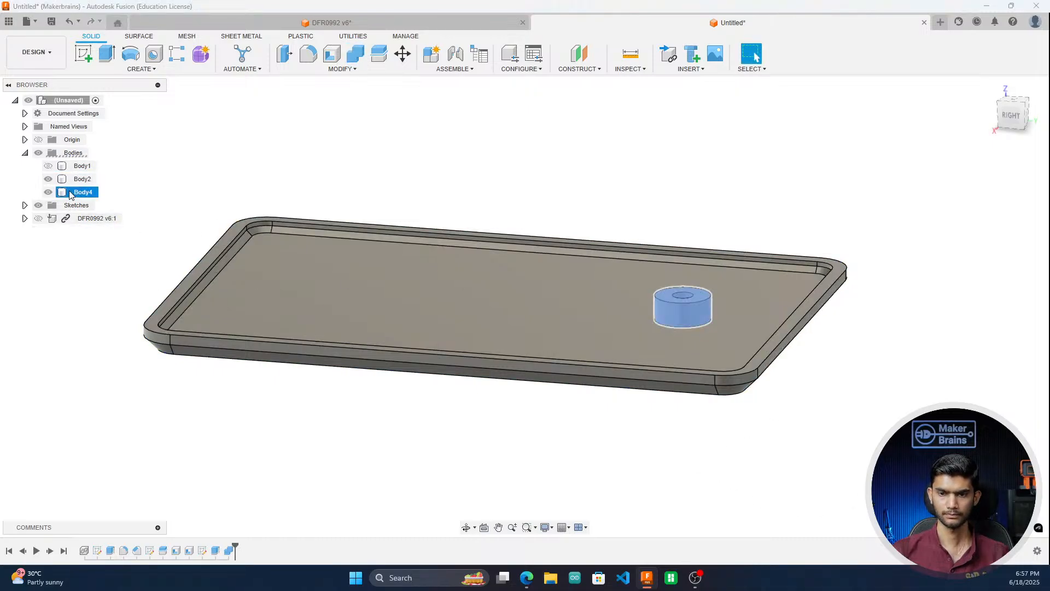
click(136, 196)
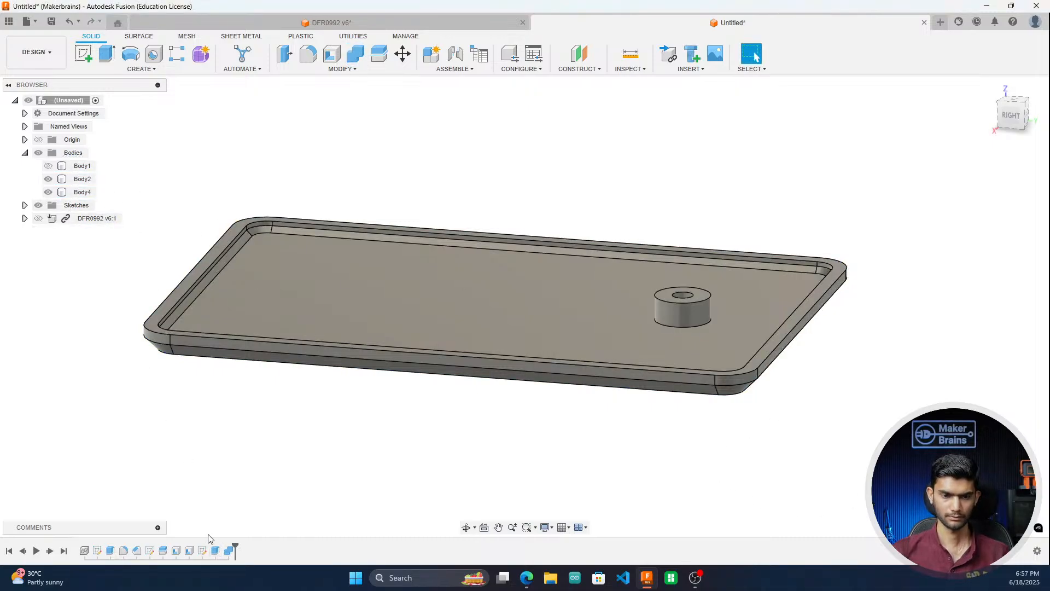
double_click(229, 550)
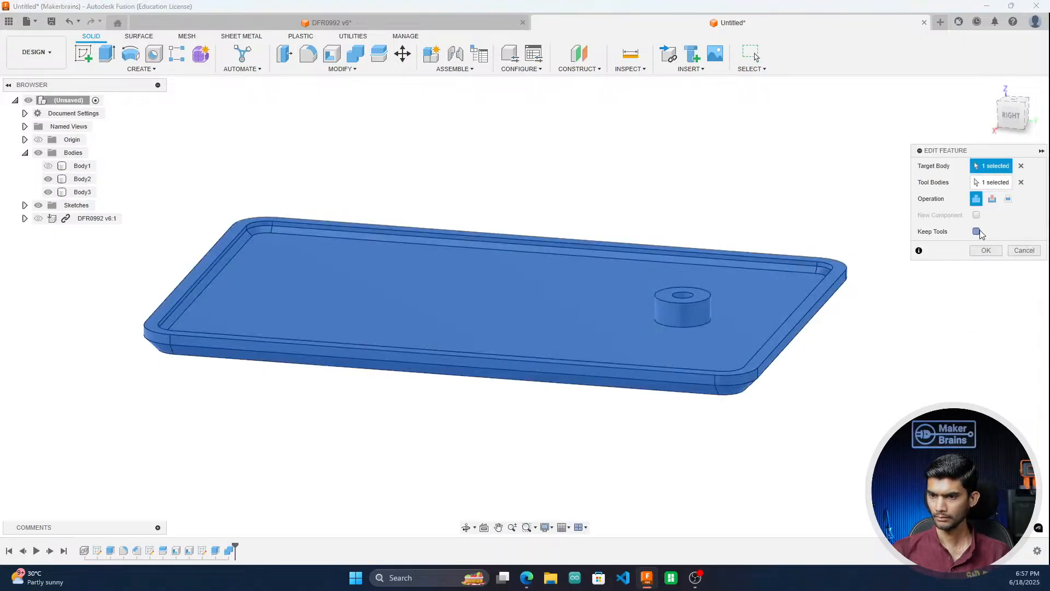
click(986, 250)
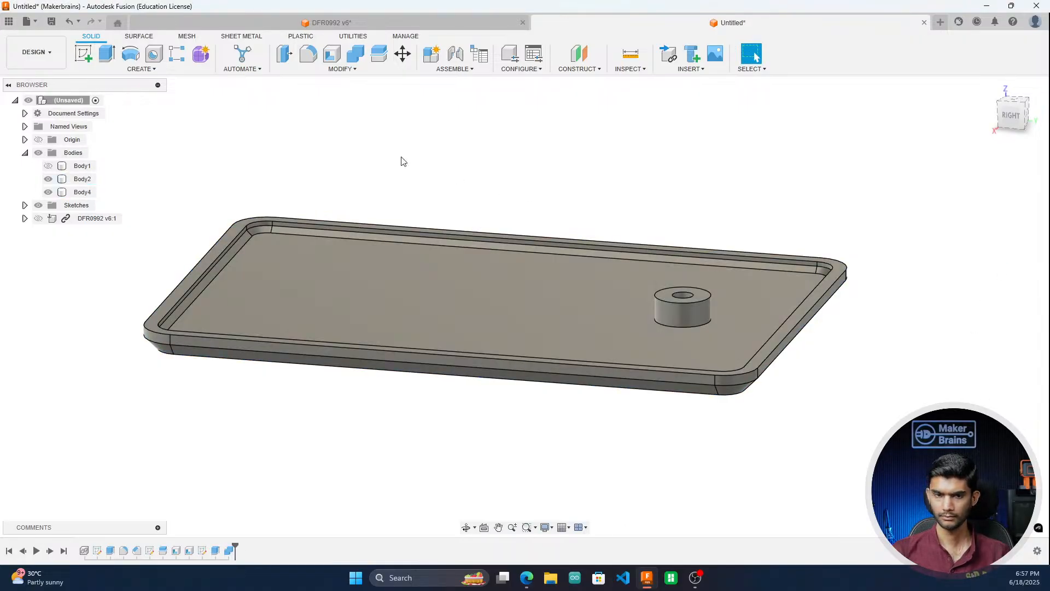
click(62, 193)
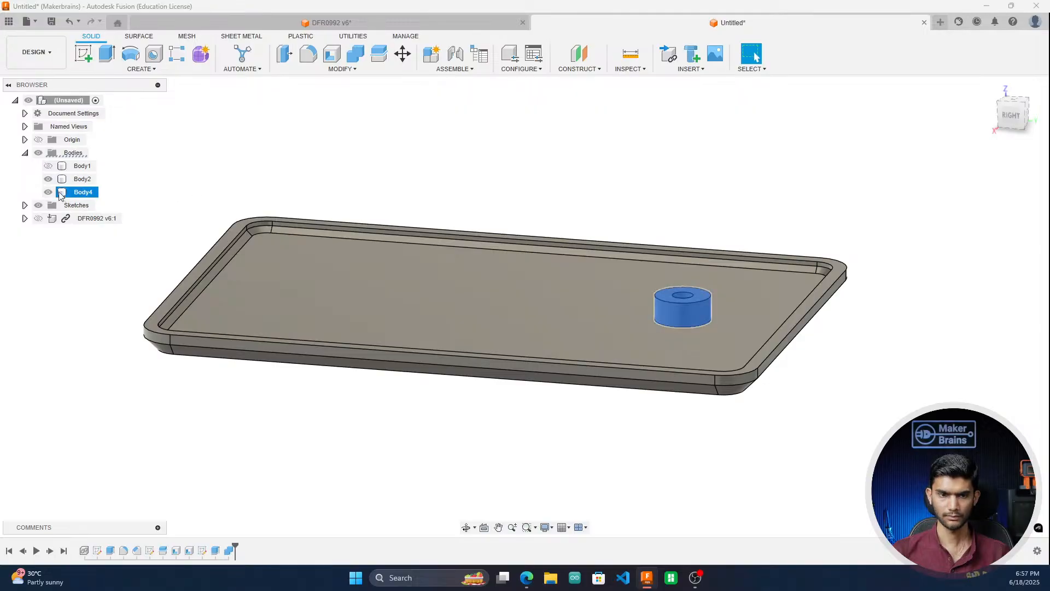
click(48, 192)
click(392, 183)
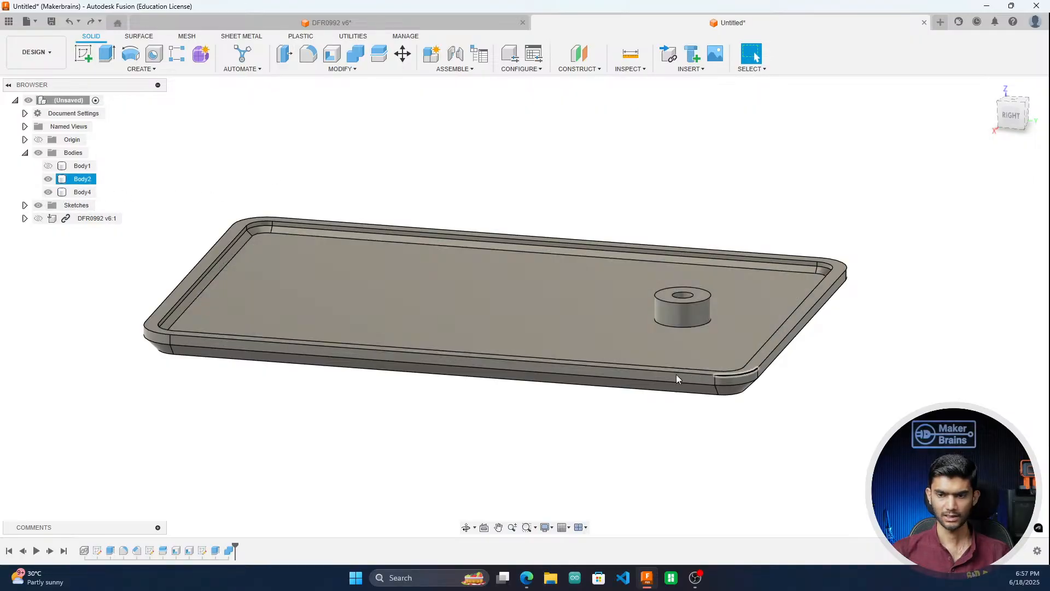
scroll(711, 382, up, 3)
click(1012, 117)
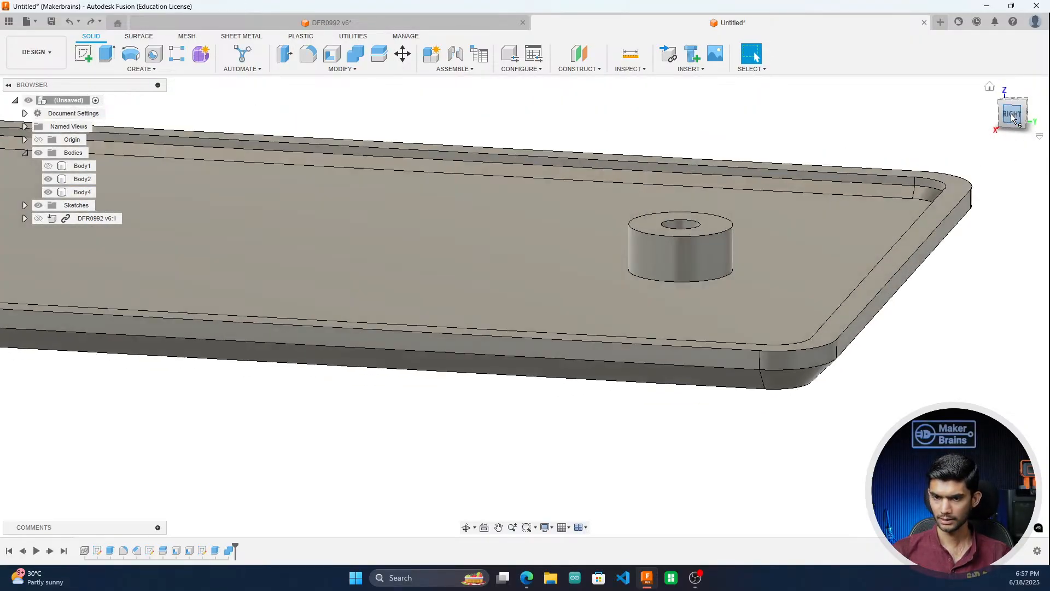
drag(994, 128, 993, 130)
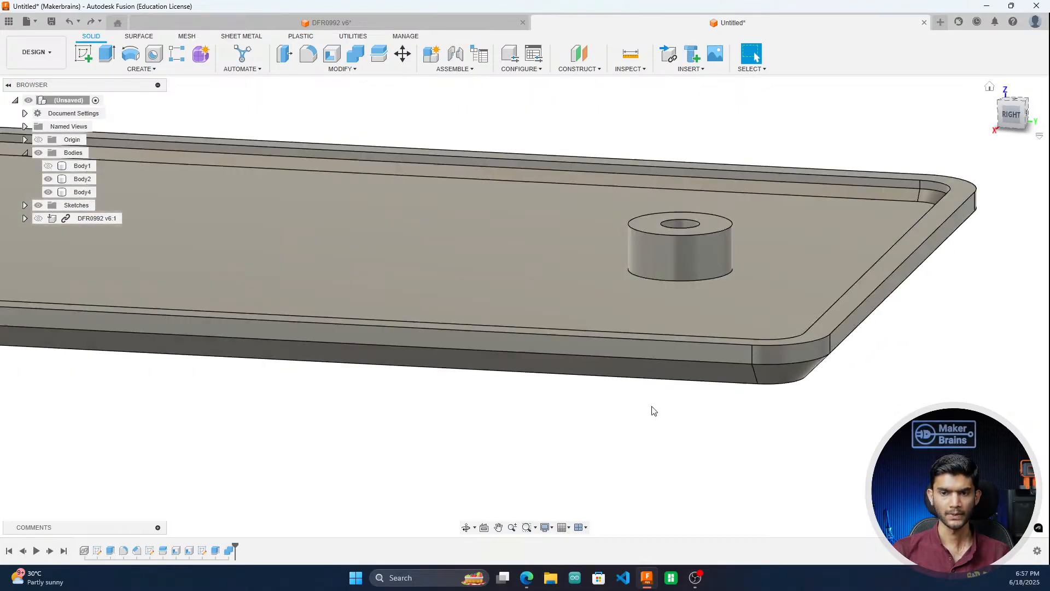
Step: Edit the ring extrusion to a distance of 4.00 mm into Body2's floor with the Join operation
double_click(215, 550)
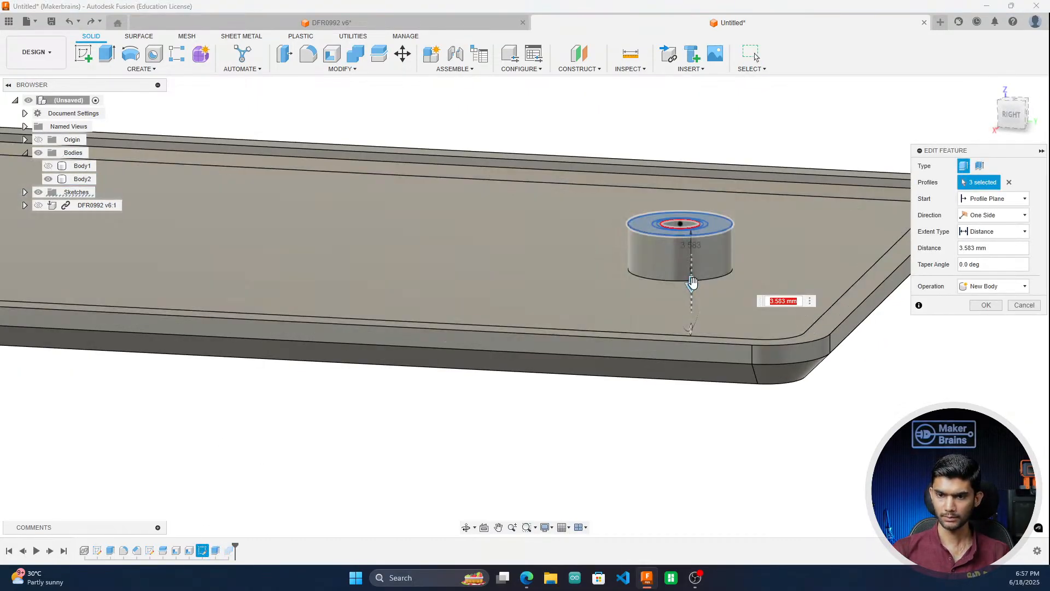
drag(692, 282, 693, 290)
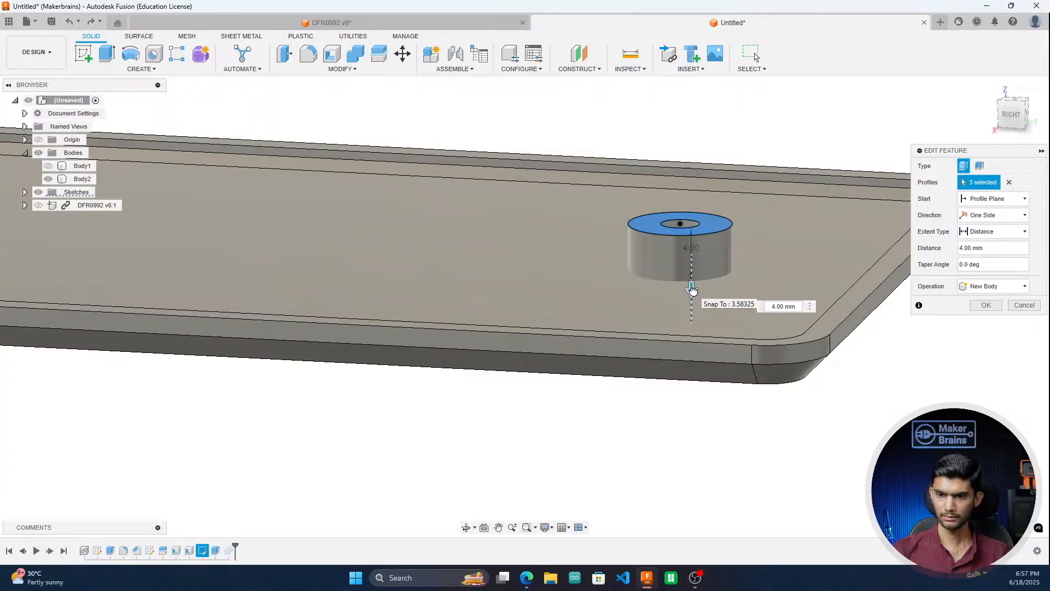
click(1001, 286)
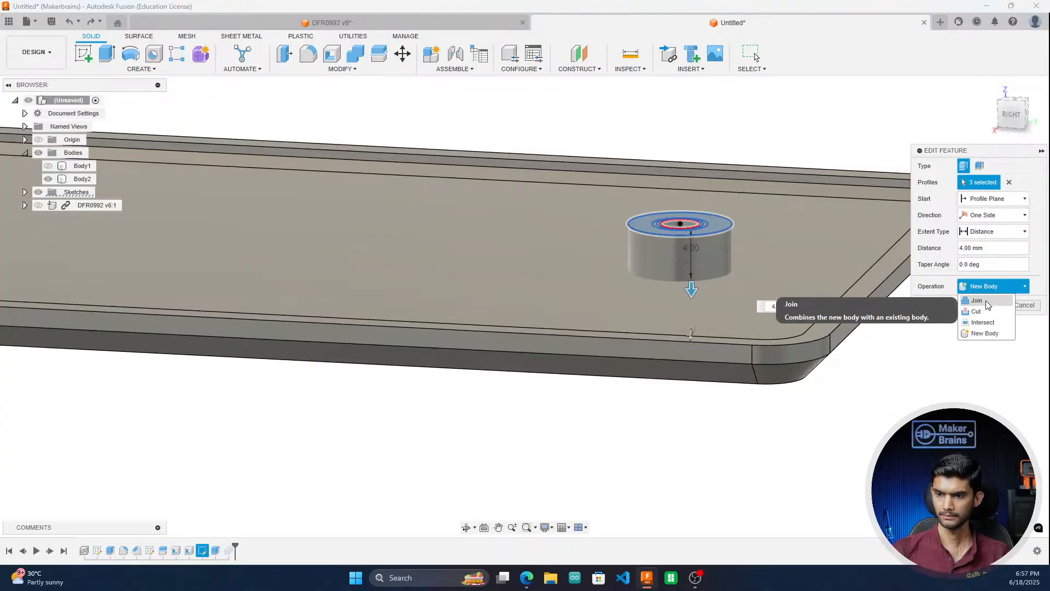
click(988, 302)
click(988, 306)
scroll(538, 444, down, 2)
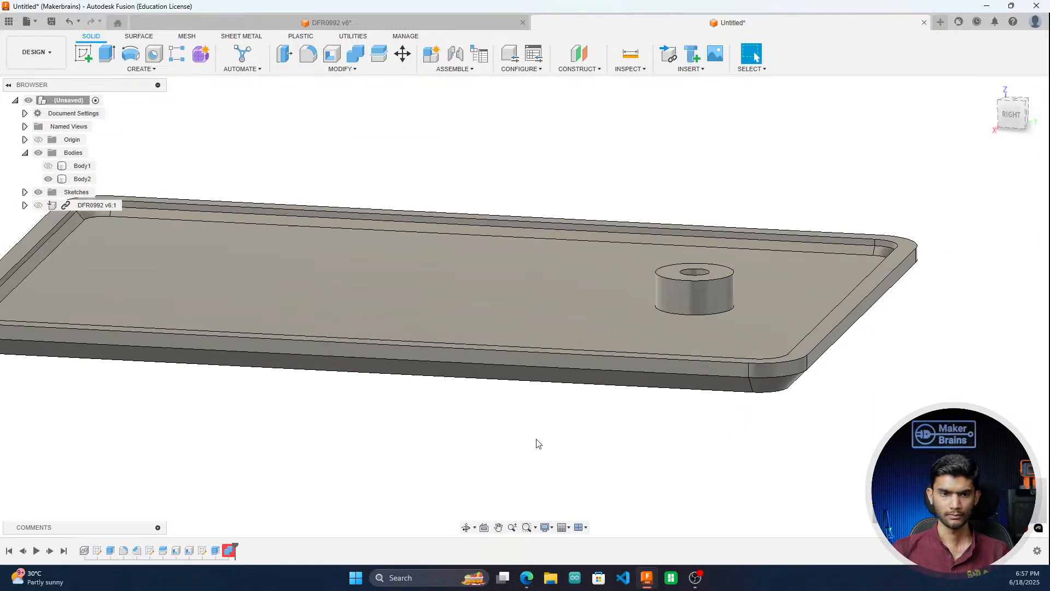
Step: Delete the Combine feature and check that the ring selects and hides together with Body2
scroll(629, 434, down, 2)
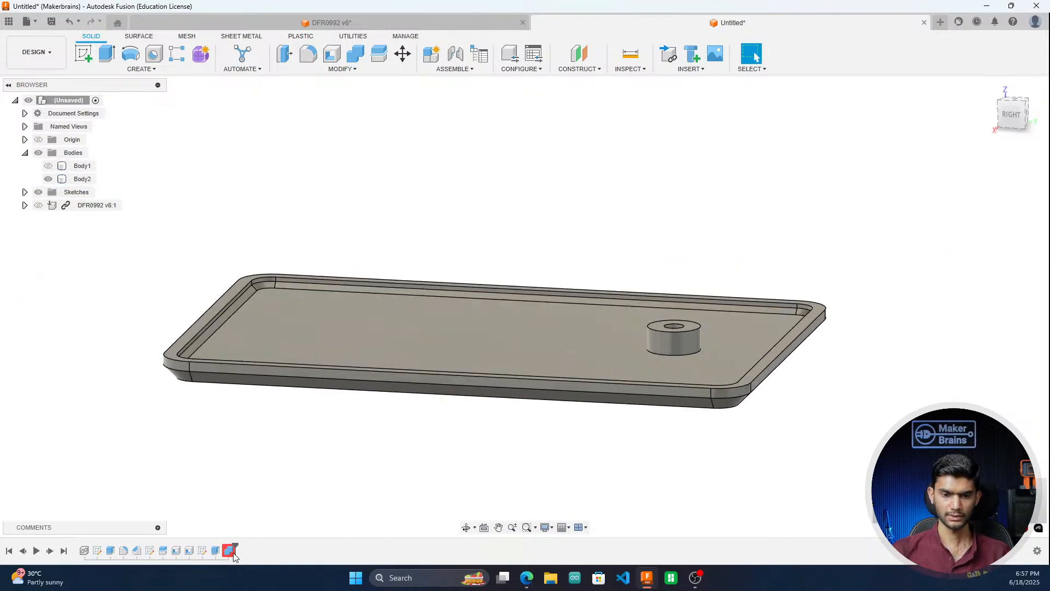
double_click(89, 180)
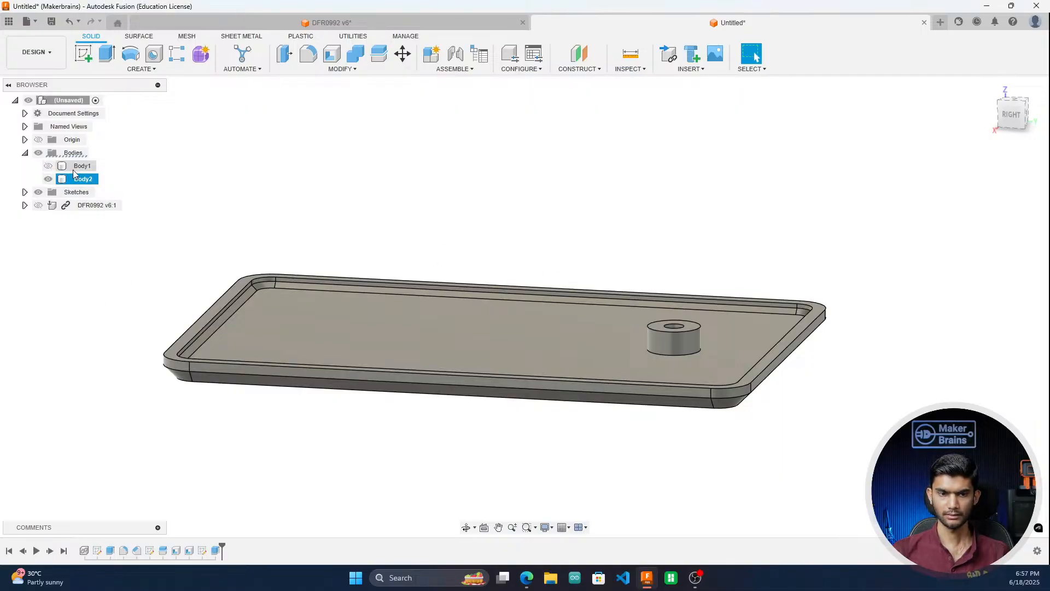
click(48, 179)
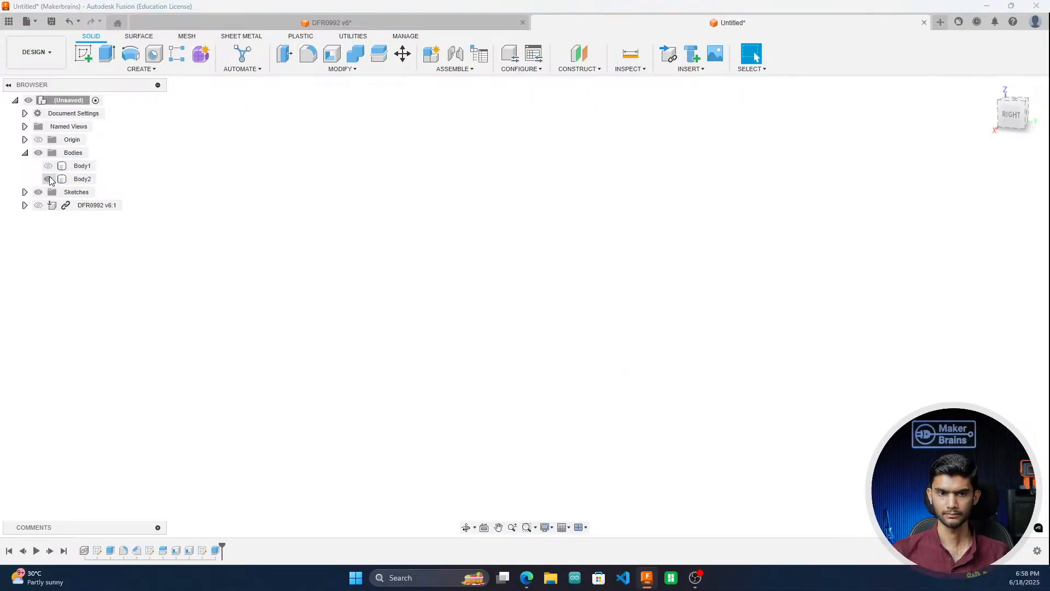
click(49, 179)
click(82, 179)
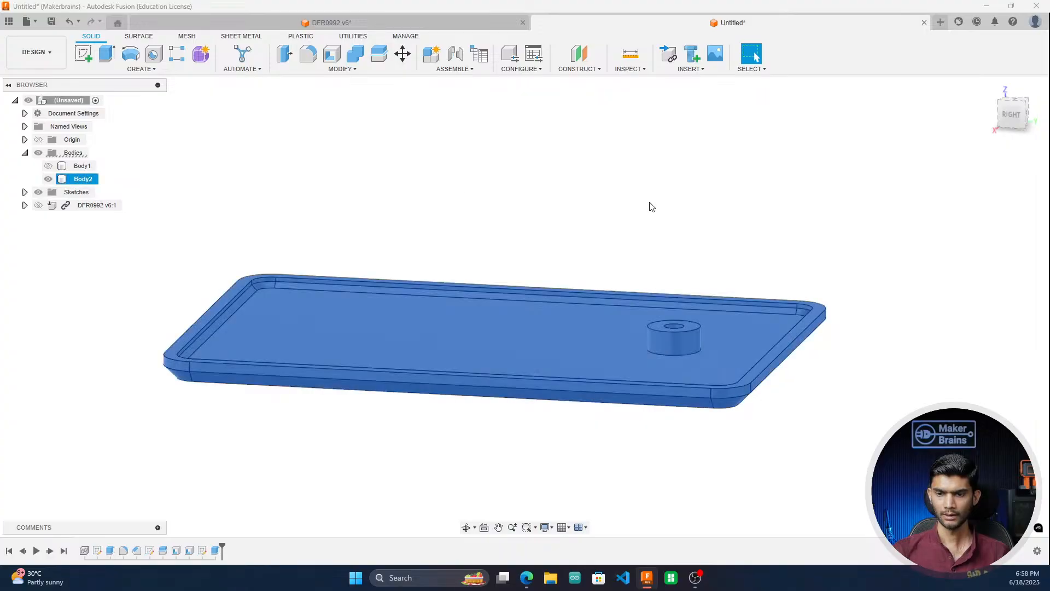
drag(1003, 122, 987, 147)
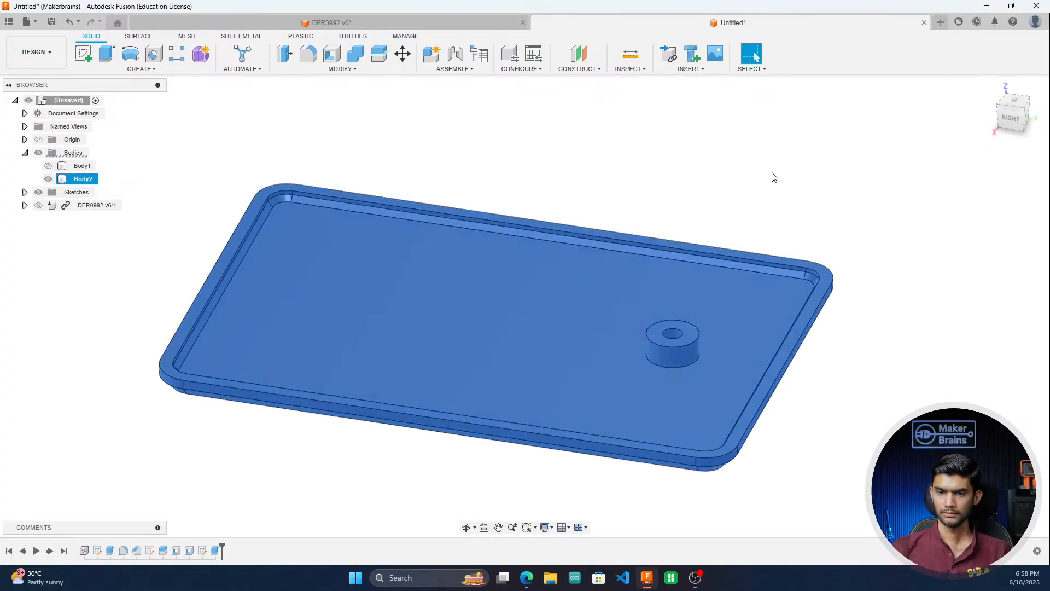
click(772, 173)
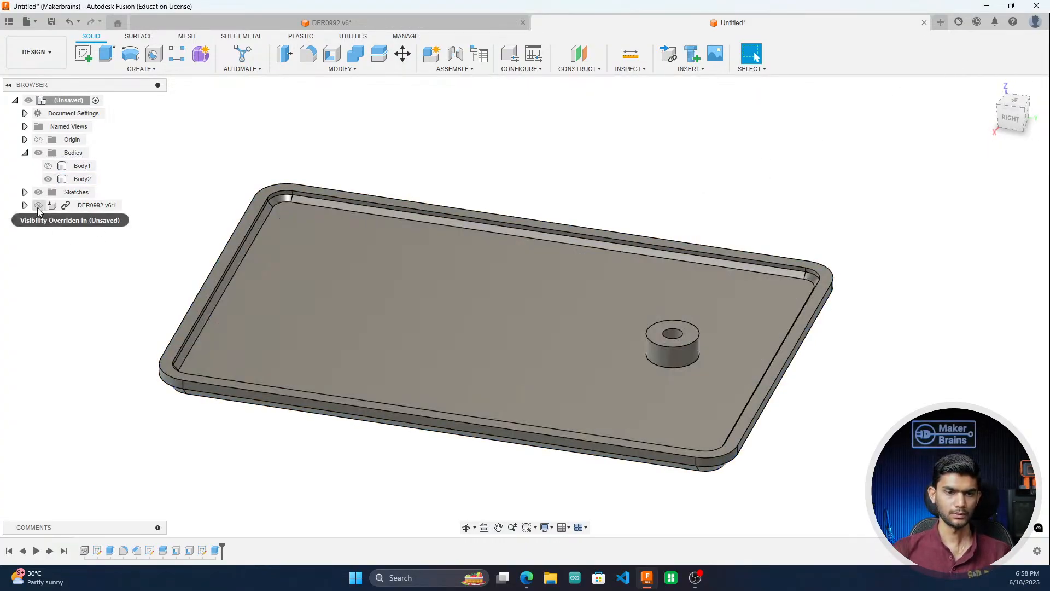
Step: Show the DFR0992 board and inspect how its underside sits above Body2 and the ring boss
click(38, 207)
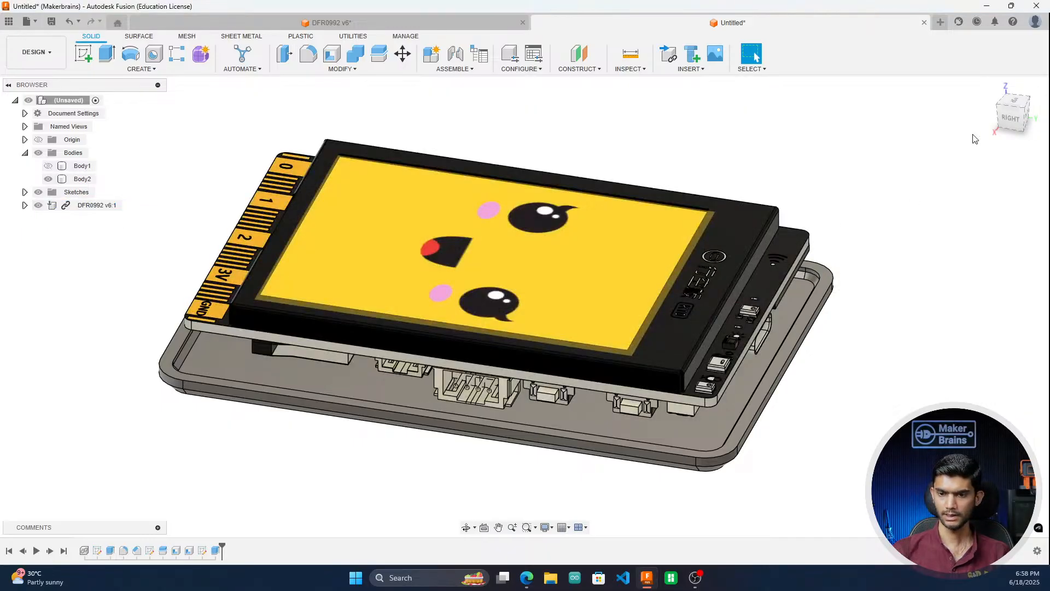
click(1011, 115)
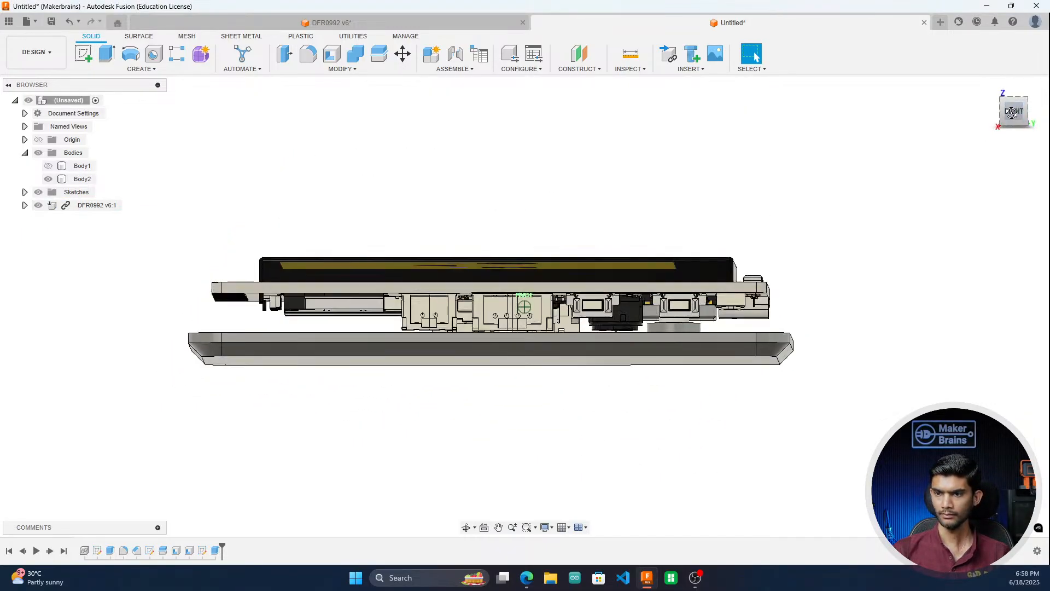
drag(1012, 112, 992, 110)
scroll(633, 322, up, 3)
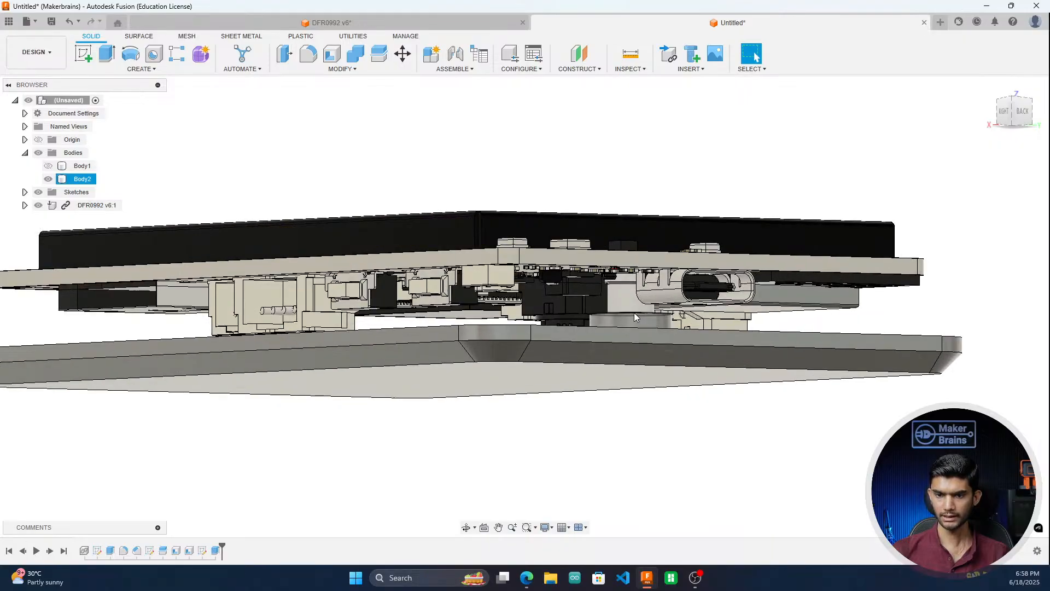
key(Escape)
scroll(608, 225, down, 3)
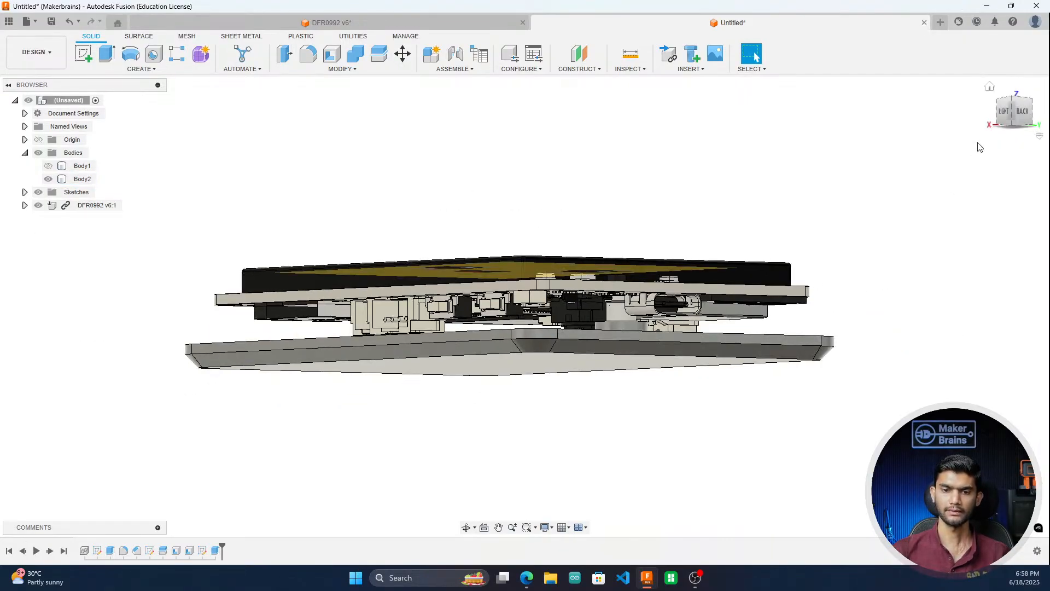
drag(1015, 112, 685, 471)
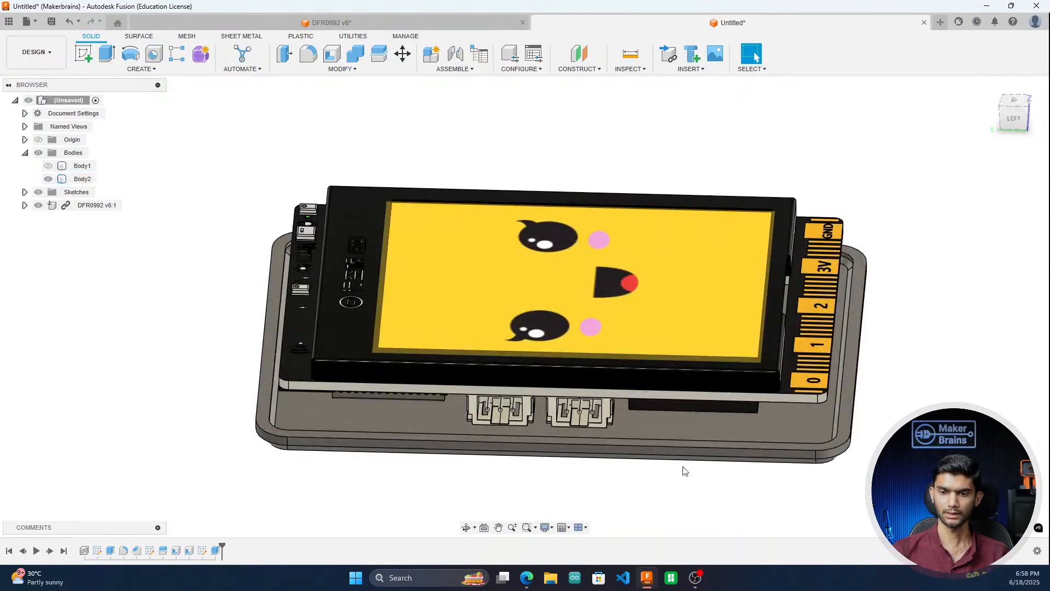
Step: Examine the gap between the DFR0992 board and the cover plate from the side
scroll(519, 430, down, 2)
click(1014, 119)
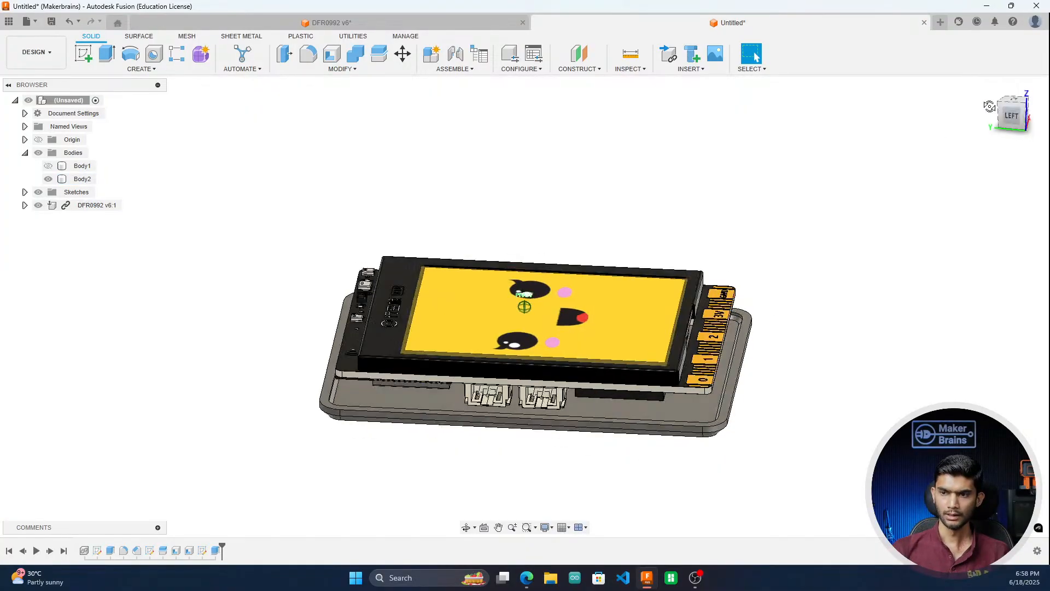
mouse_move(1014, 118)
mouse_down()
mouse_move(1029, 123)
mouse_move(1037, 108)
mouse_move(1026, 110)
mouse_move(1027, 129)
mouse_up()
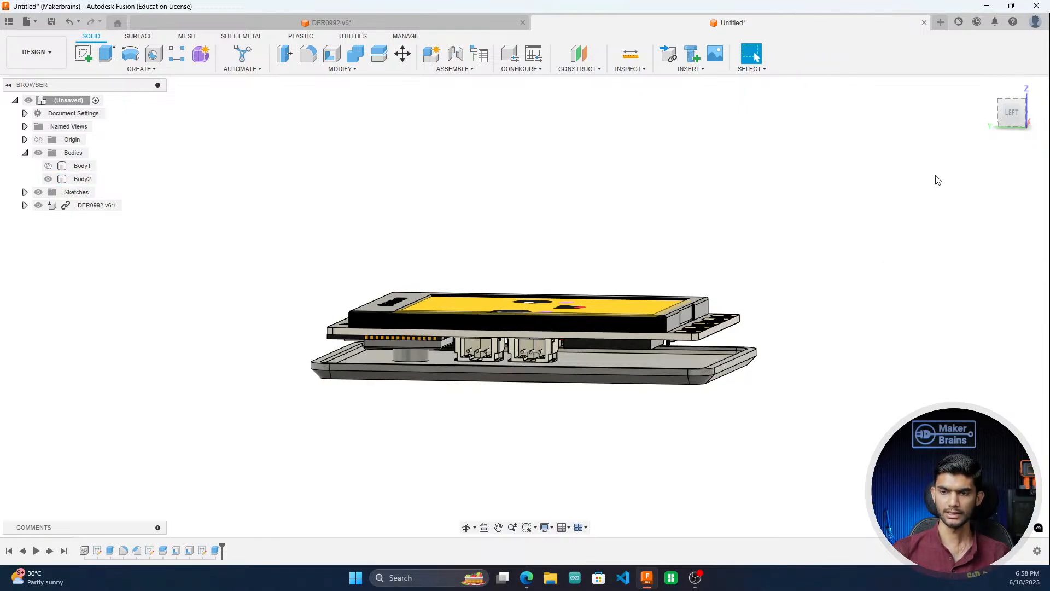
drag(1011, 114, 1023, 115)
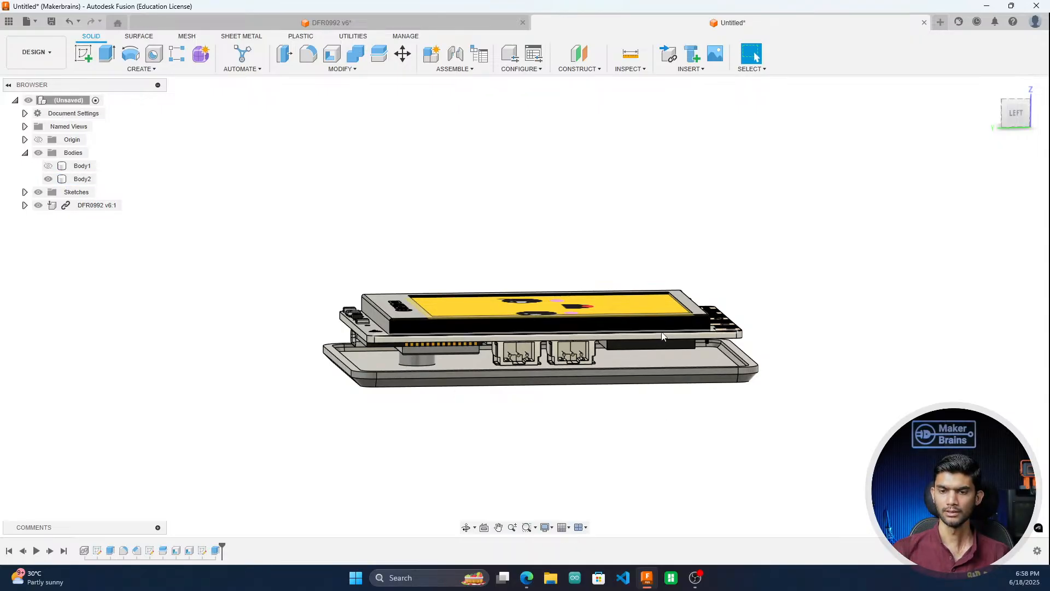
drag(1015, 114, 1007, 122)
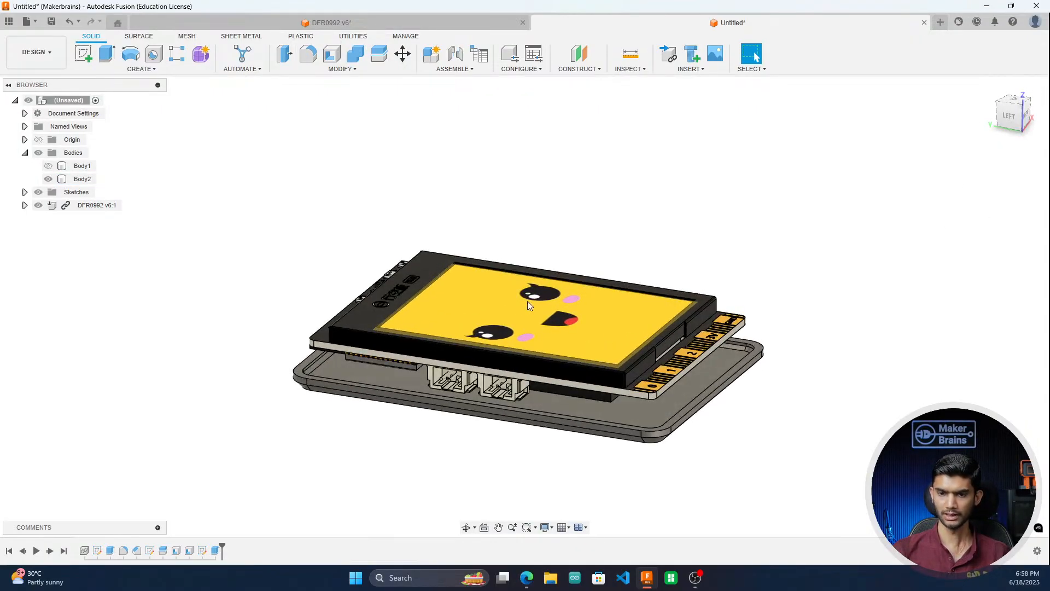
click(1010, 120)
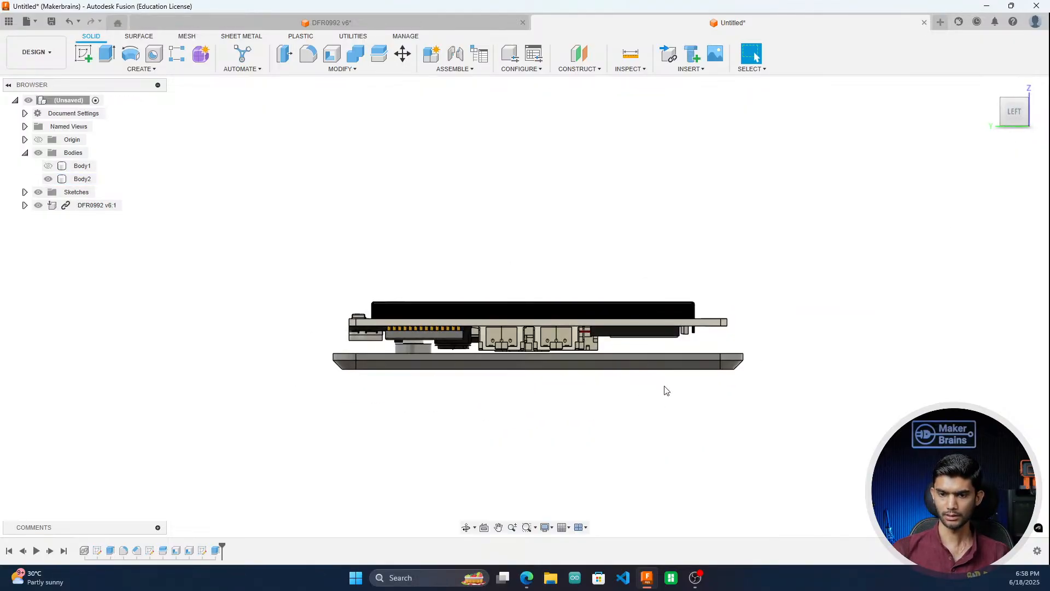
scroll(642, 392, up, 3)
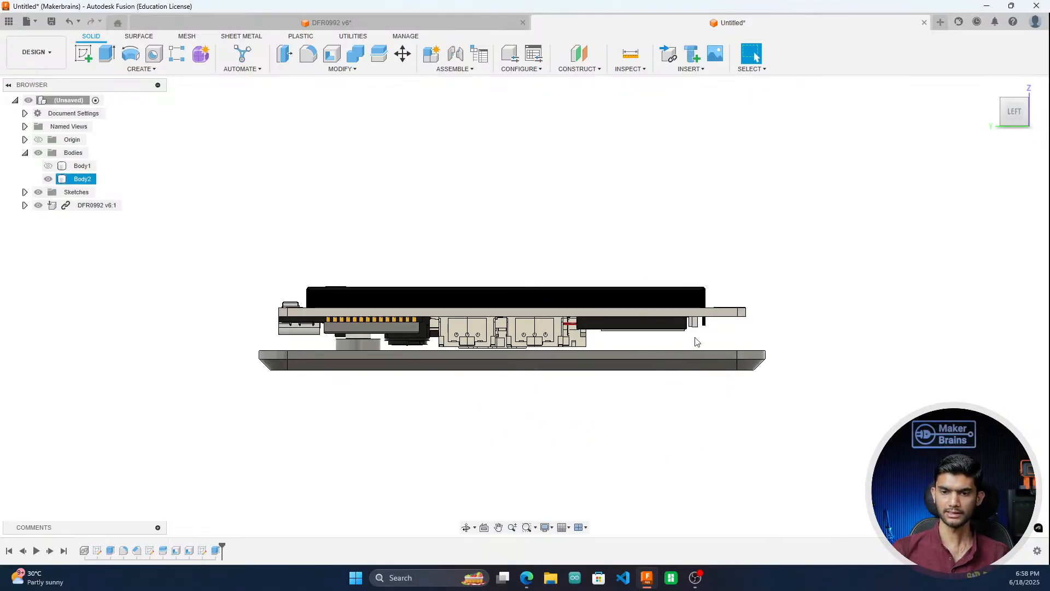
Step: Hide the DFR0992 component and start a sketch on the inner floor face of the cover plate
drag(1019, 111, 978, 141)
click(1020, 111)
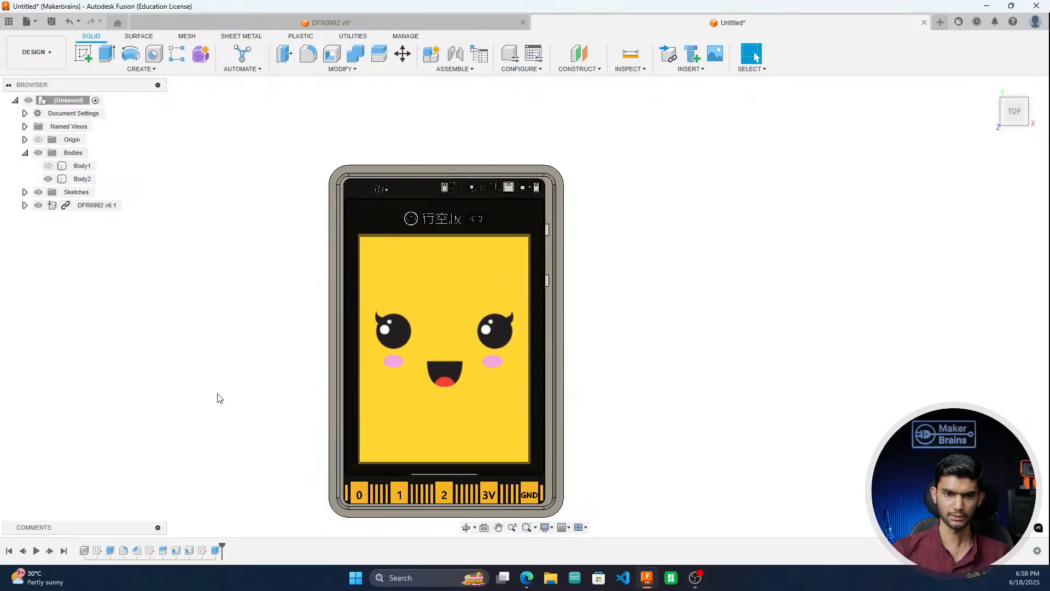
click(37, 206)
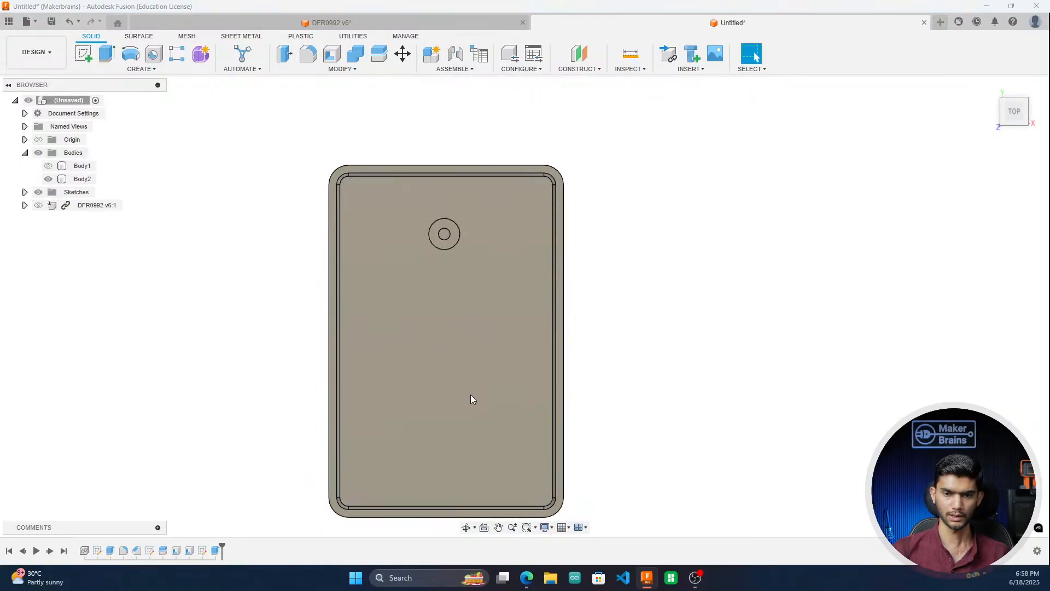
middle_drag(436, 442, 496, 414)
scroll(496, 414, up, 1)
click(524, 424)
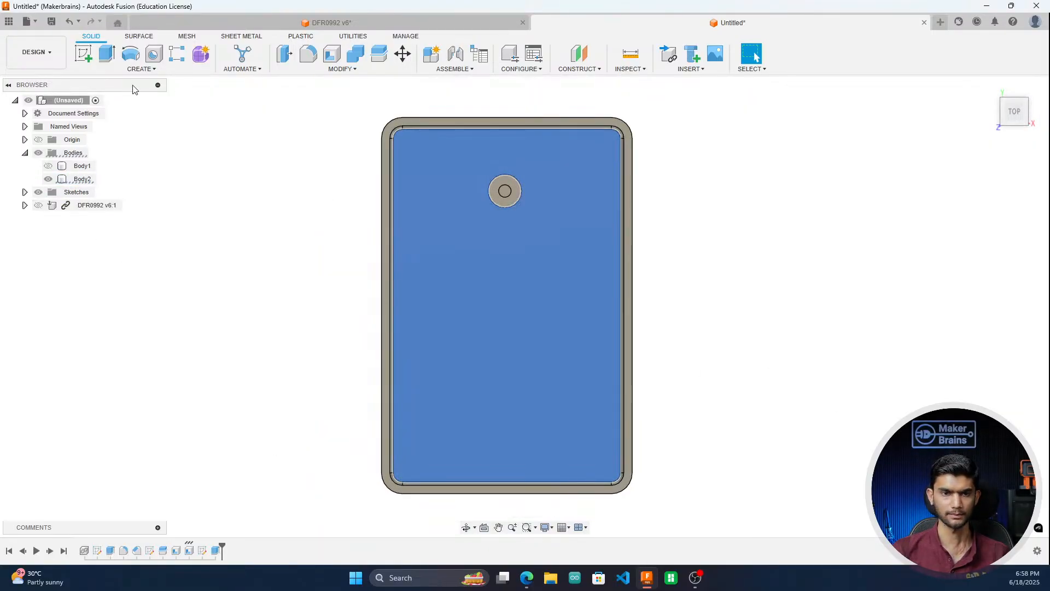
click(1016, 118)
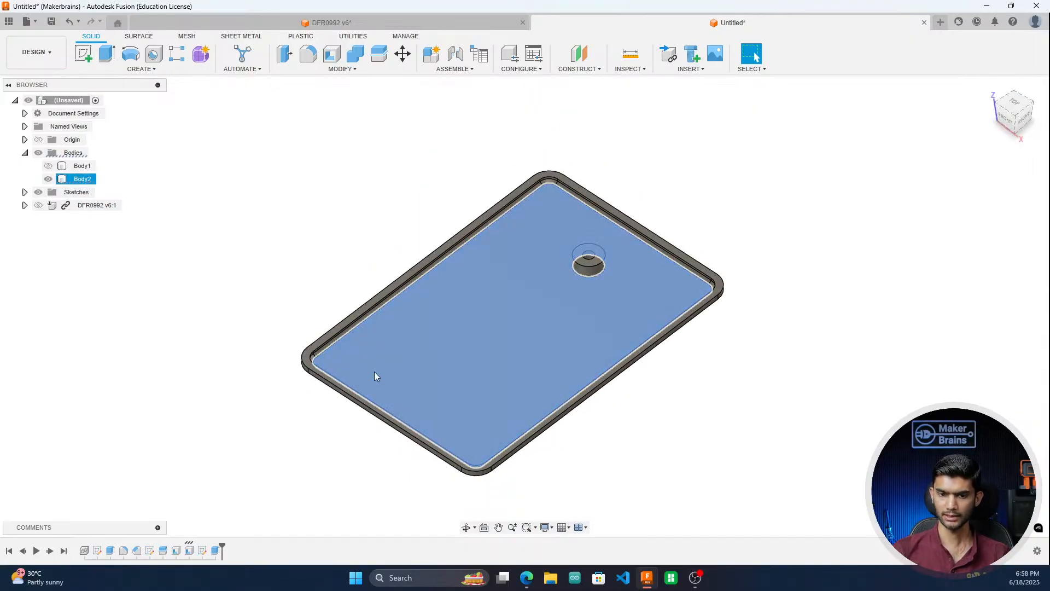
click(1013, 103)
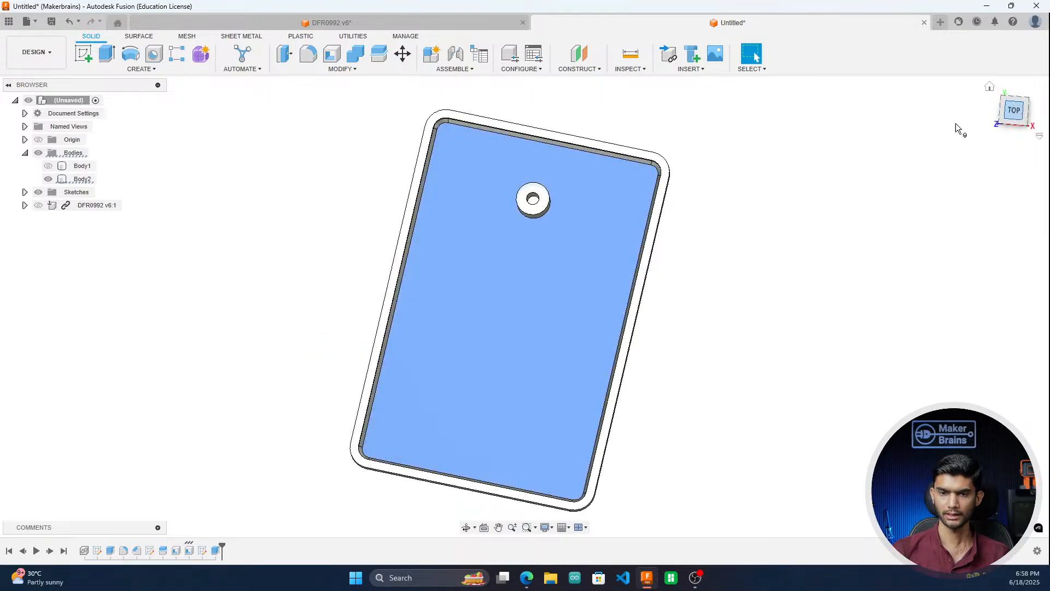
click(77, 54)
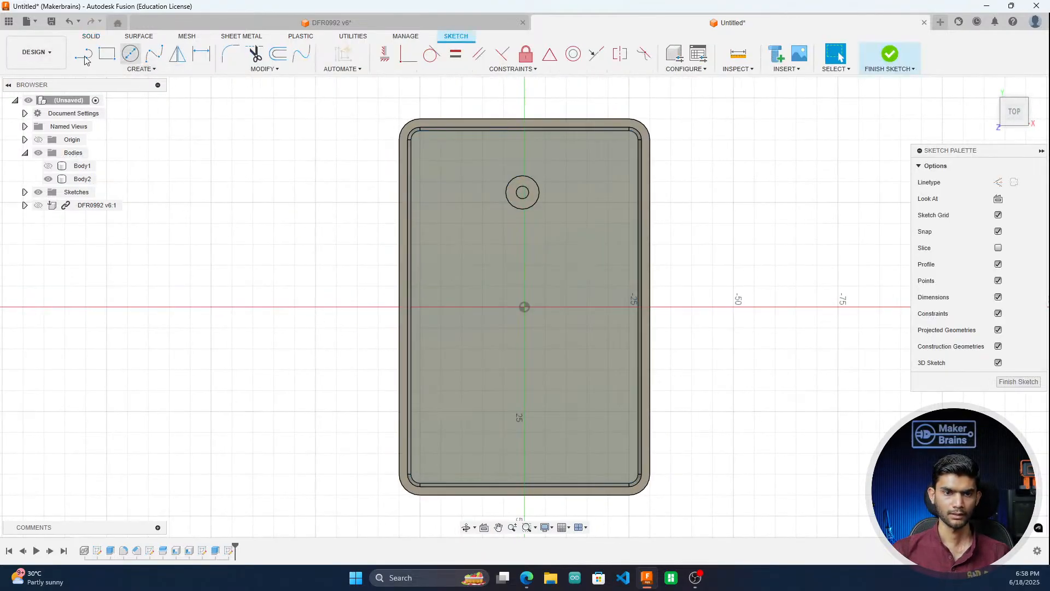
Step: Sketch a rectangle about 60 × 25 mm across the plate's full width at the end opposite the round boss
click(106, 54)
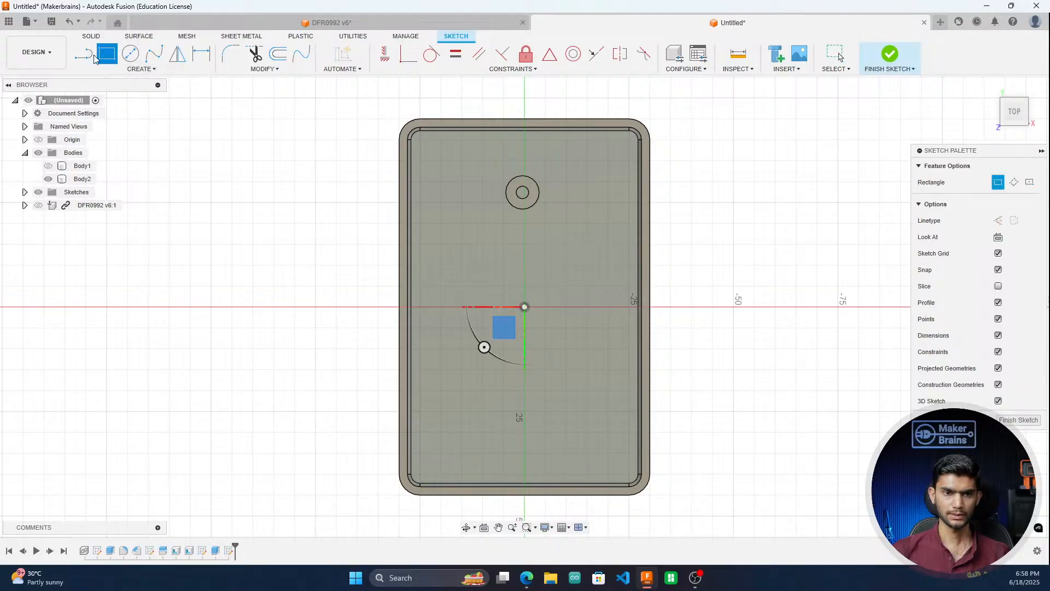
click(403, 391)
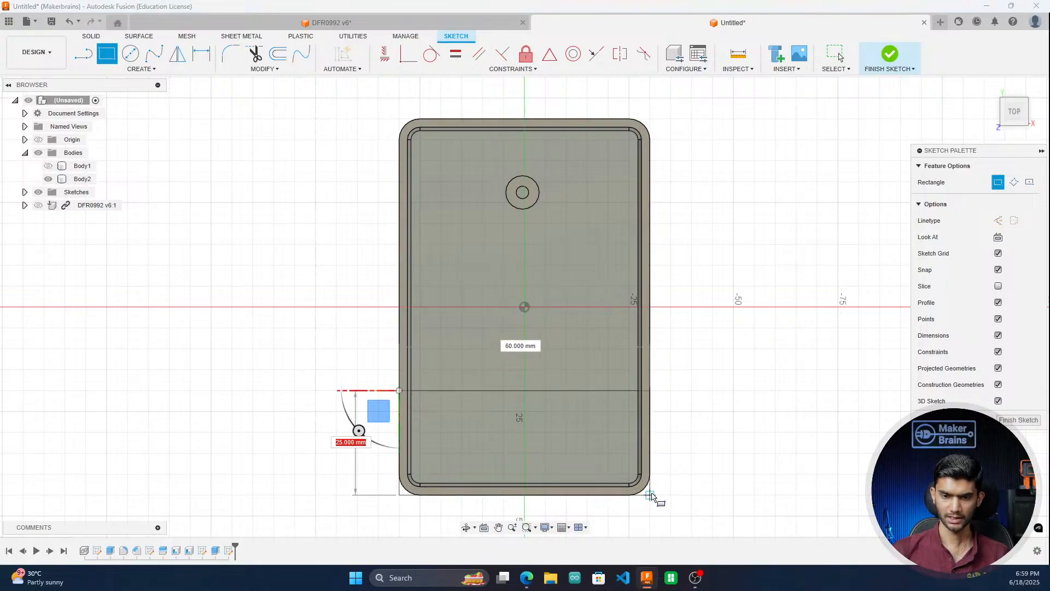
click(651, 495)
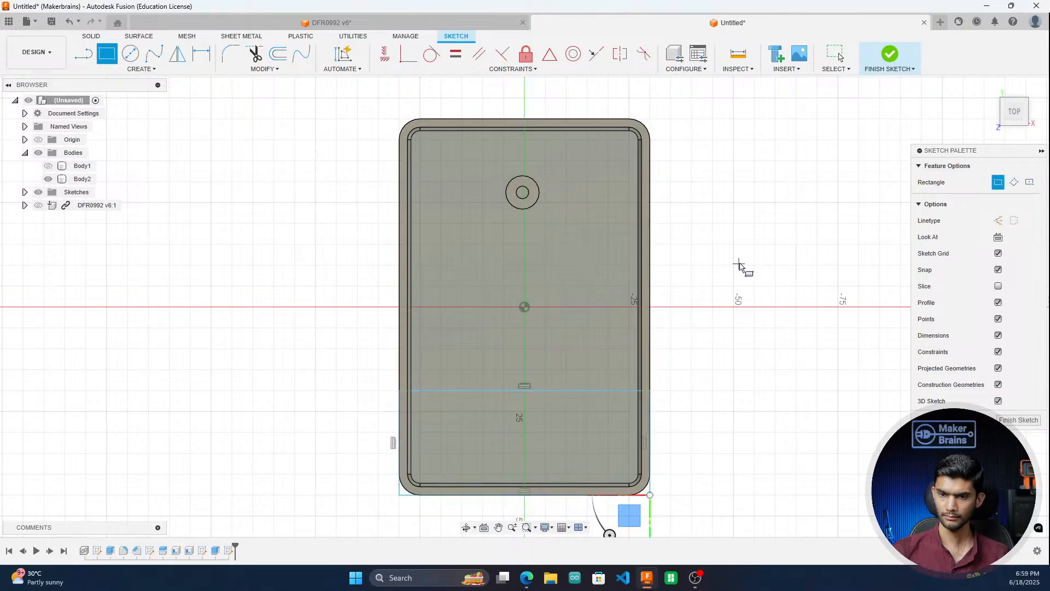
right_click(740, 264)
click(718, 272)
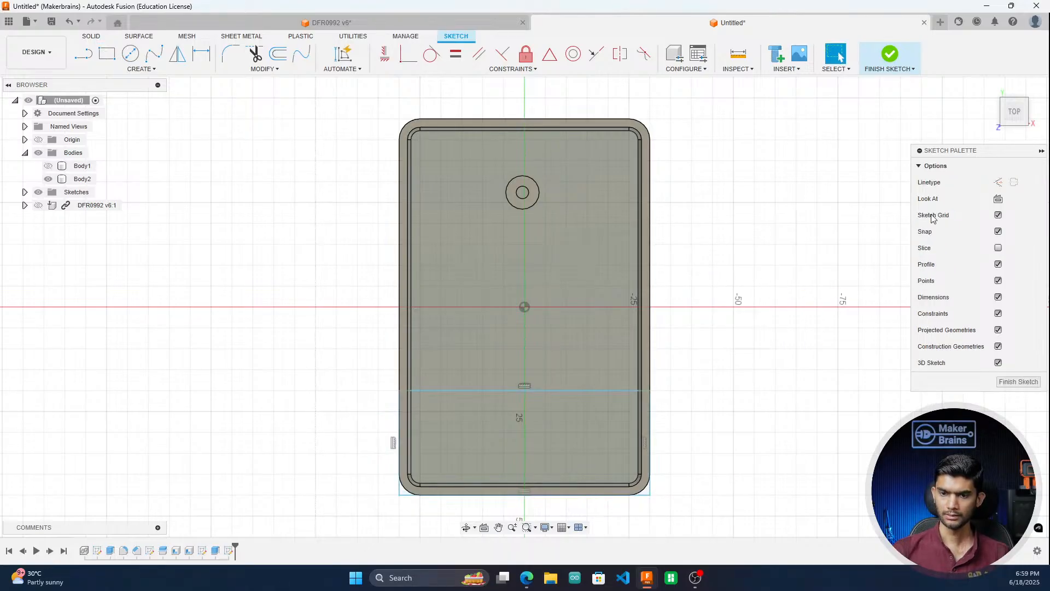
Step: Select the part of the rectangle that lies inside the rim and finish the sketch
click(1020, 127)
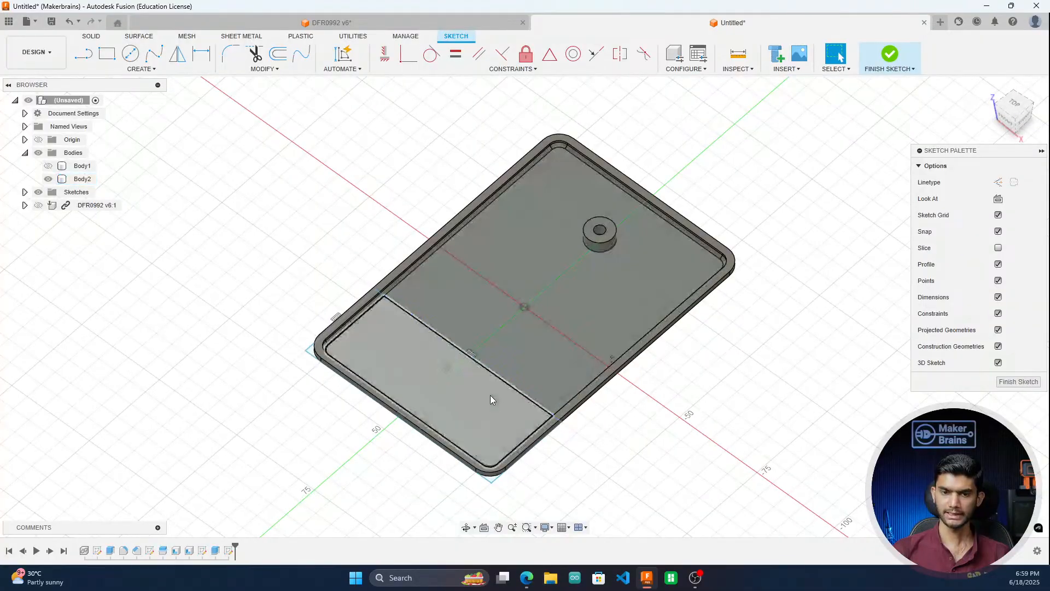
scroll(522, 505, up, 2)
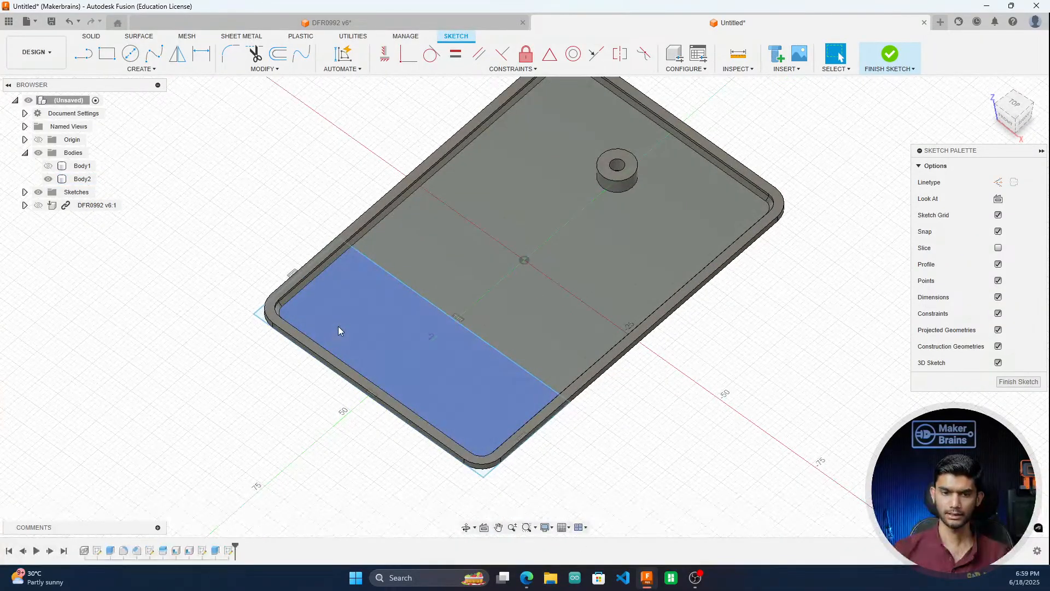
click(338, 326)
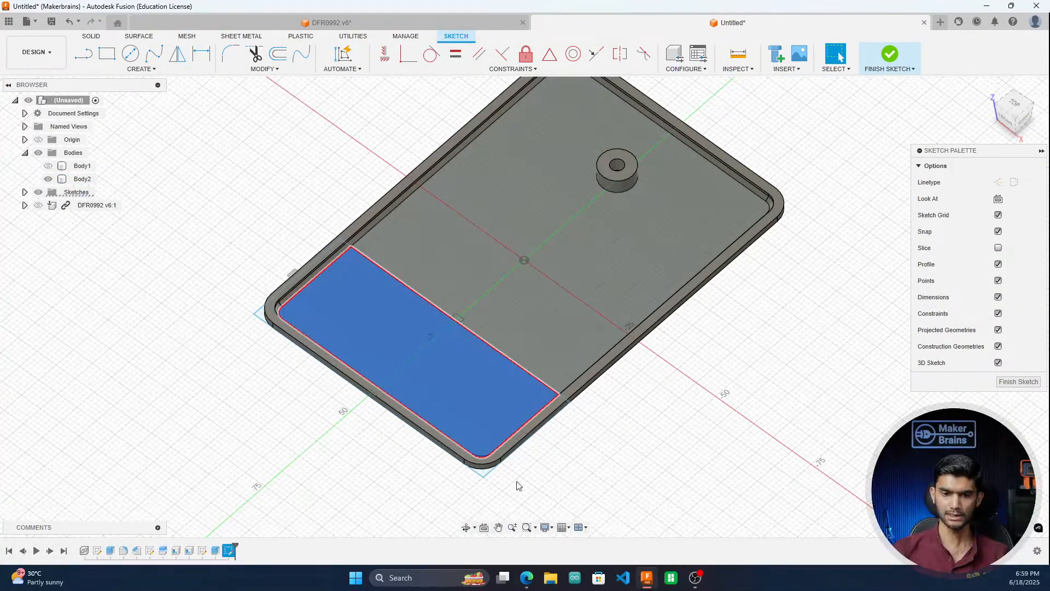
scroll(280, 313, up, 2)
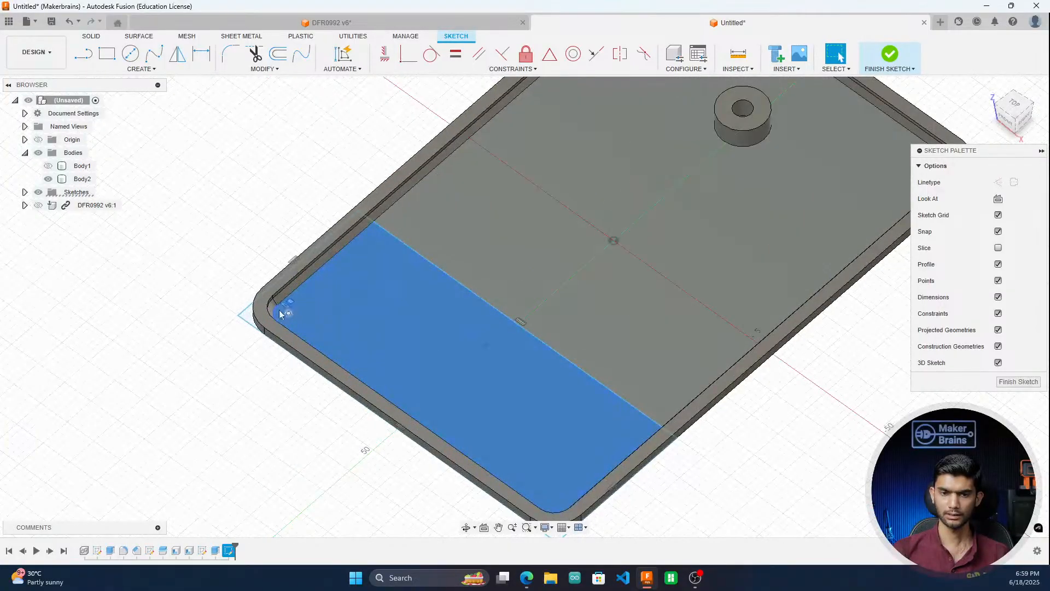
scroll(297, 315, up, 1)
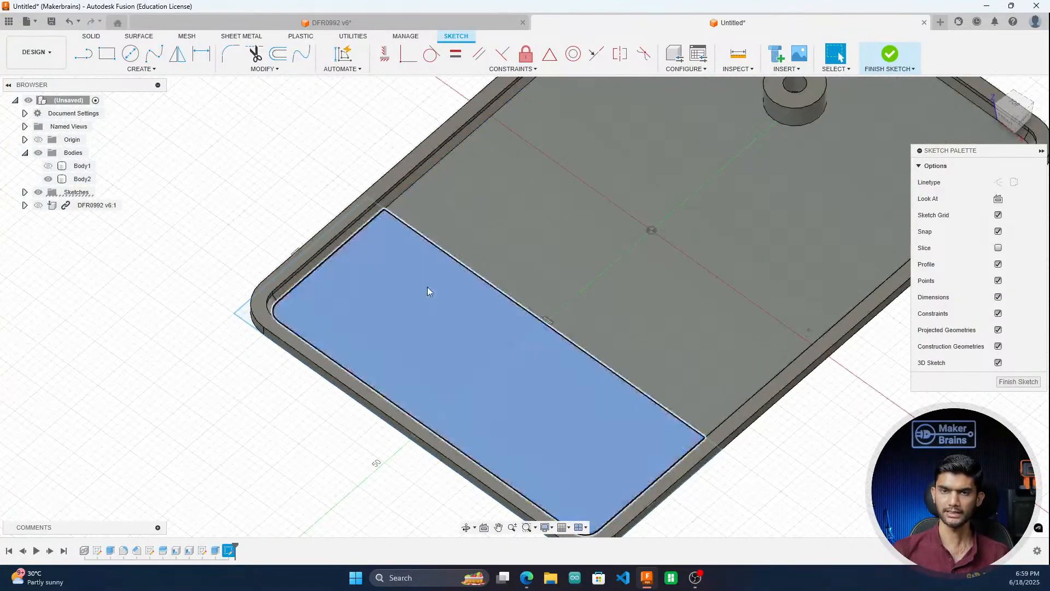
scroll(350, 281, down, 2)
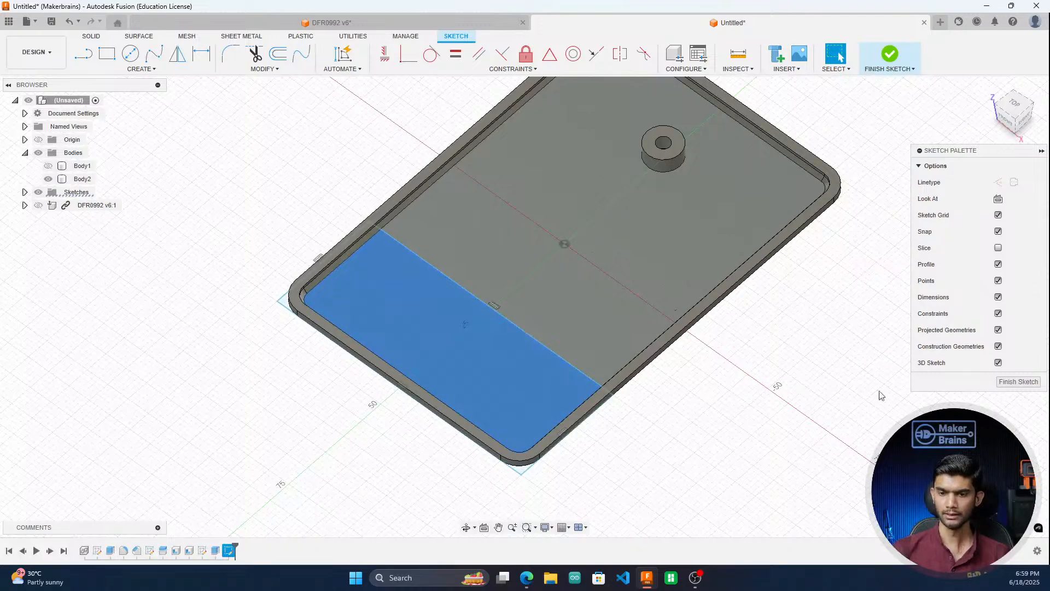
click(368, 304)
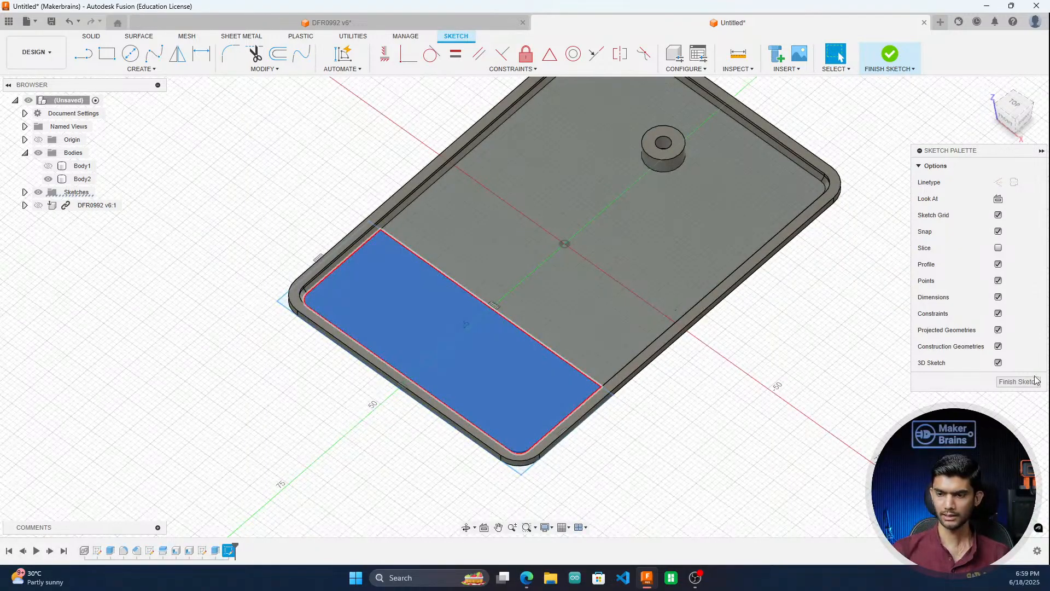
click(1012, 383)
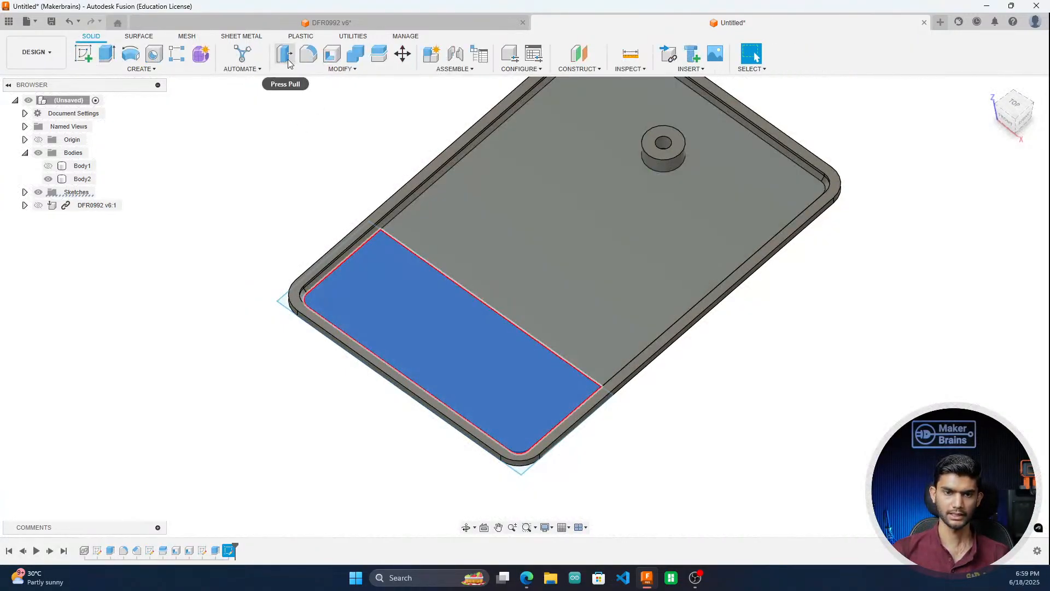
Step: Show the DFR0992 component and extrude the selected profile 5 mm towards the board, joined to the plate
text(e)
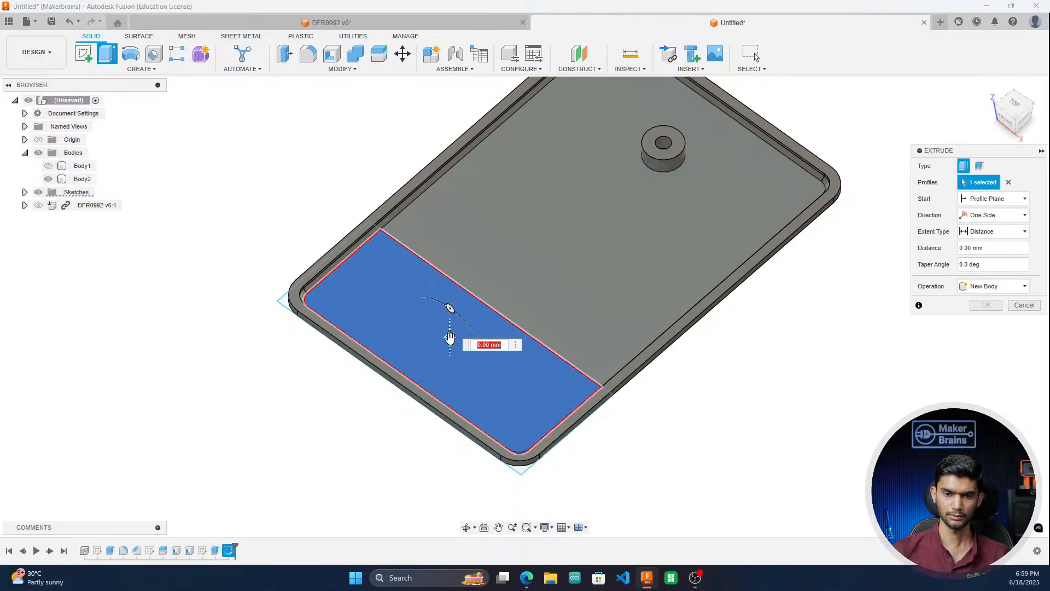
text(5)
drag(448, 326, 452, 336)
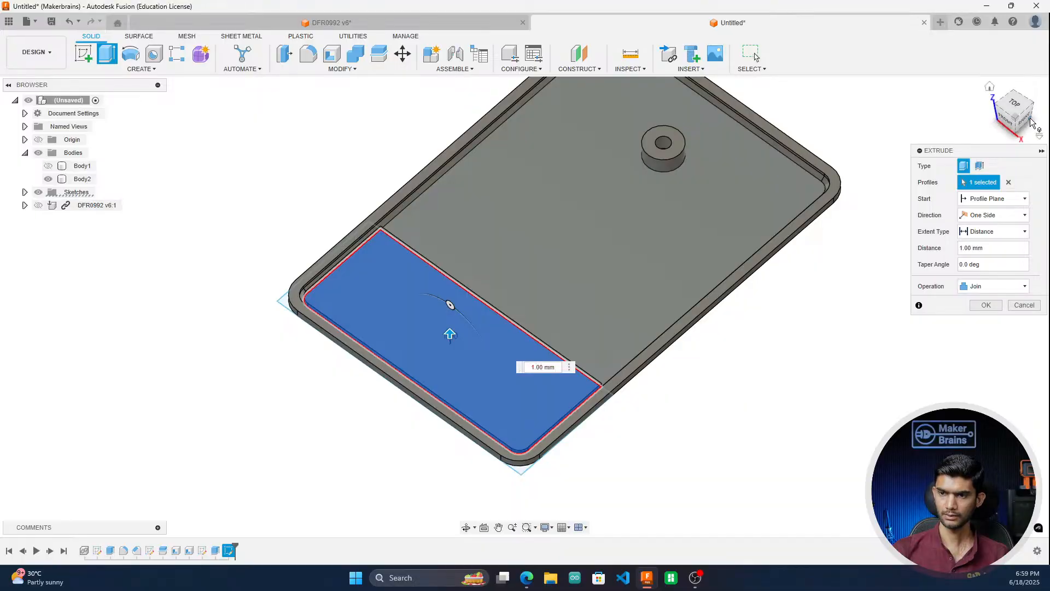
drag(1027, 113, 1014, 113)
click(1015, 116)
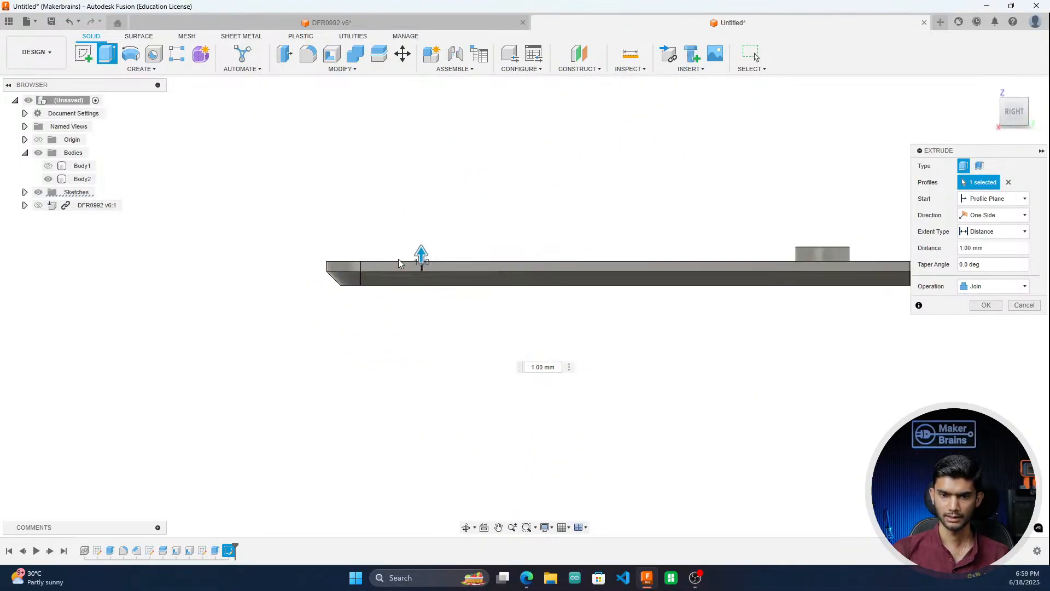
click(38, 205)
scroll(447, 229, up, 2)
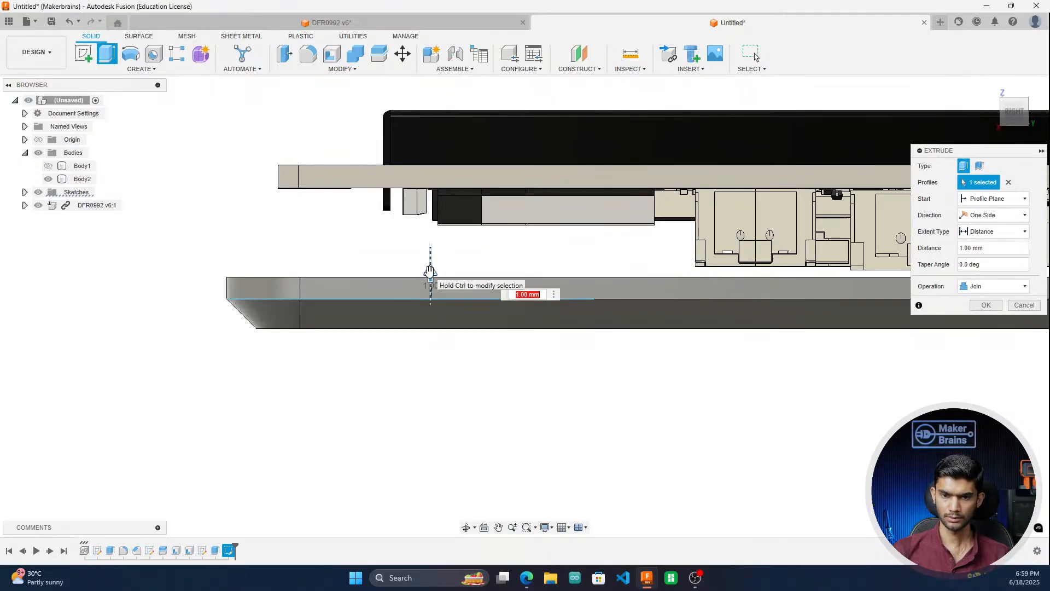
drag(430, 269, 447, 219)
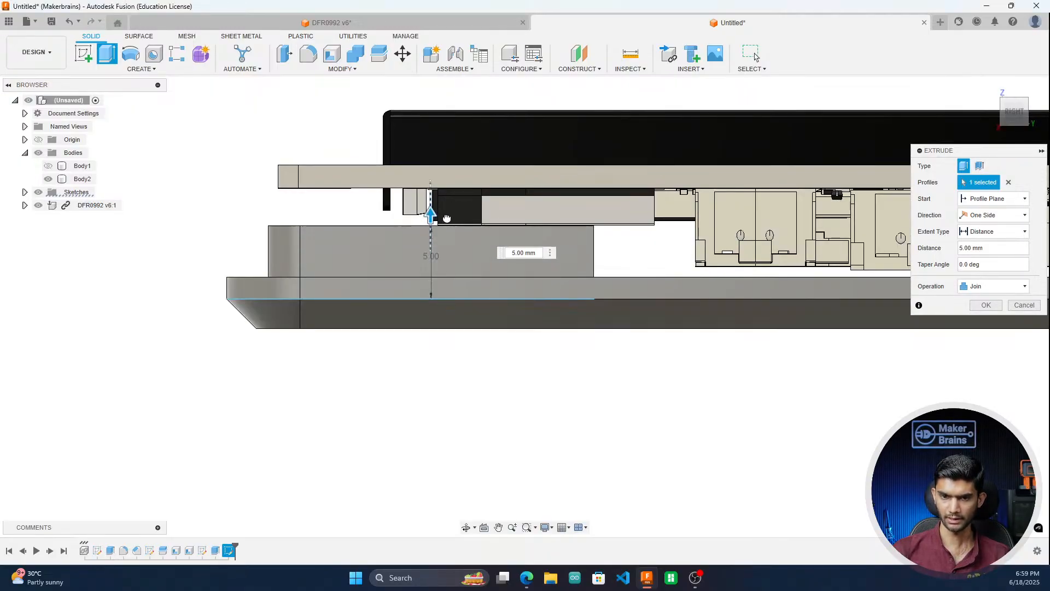
mouse_move(1014, 118)
mouse_down()
mouse_move(1009, 109)
mouse_move(1022, 122)
mouse_up()
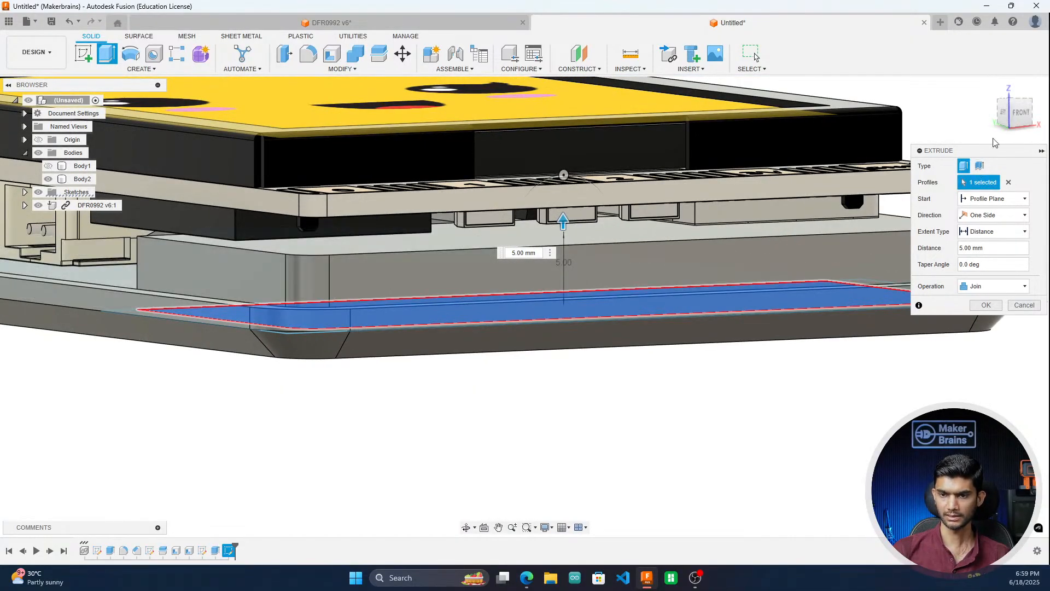
click(1020, 115)
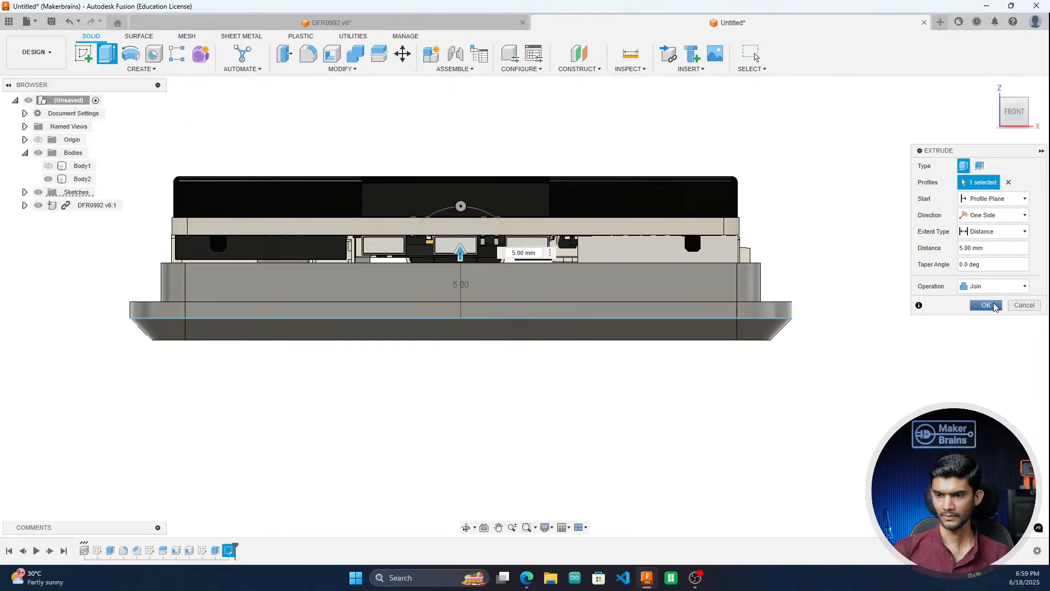
click(986, 306)
Step: Inspect the raised block and its clearance beneath the board's edge-connector end from several angles
click(1013, 112)
scroll(524, 306, up, 5)
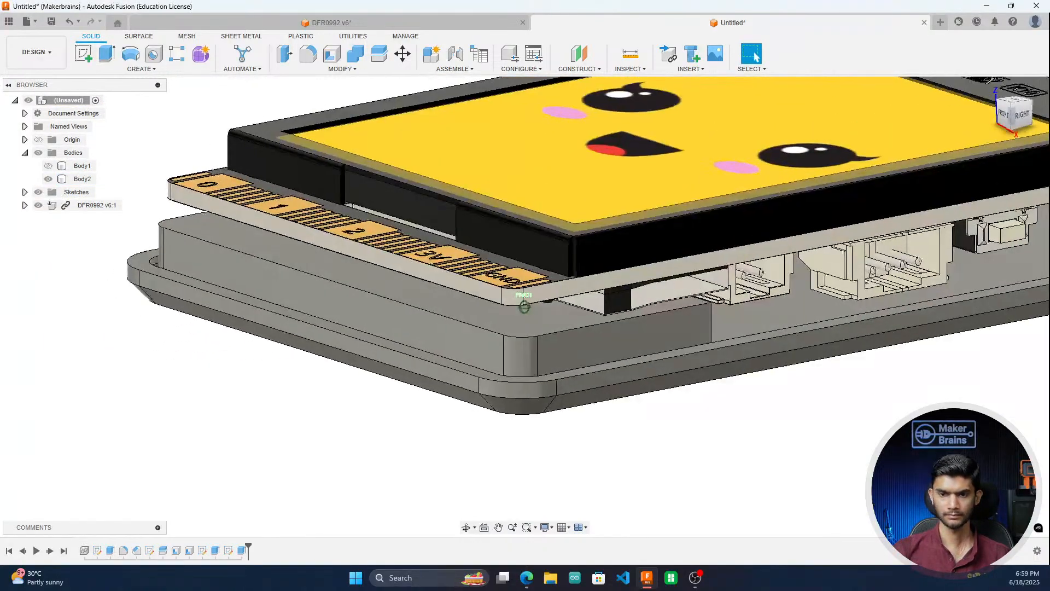
shift+middle_drag(205, 345, 183, 354)
scroll(184, 354, down, 3)
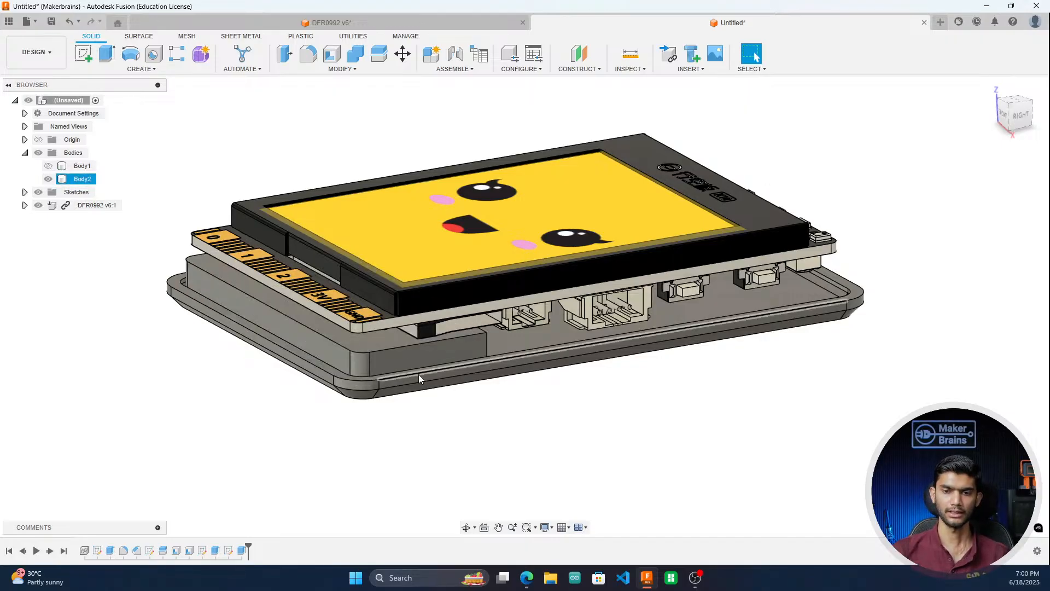
click(771, 400)
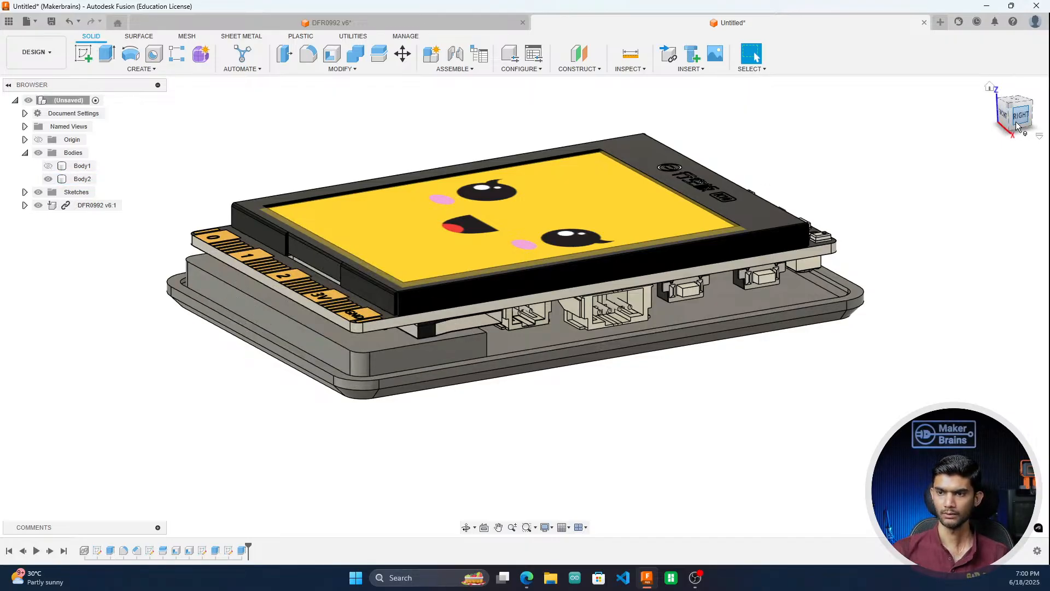
drag(1017, 127, 992, 101)
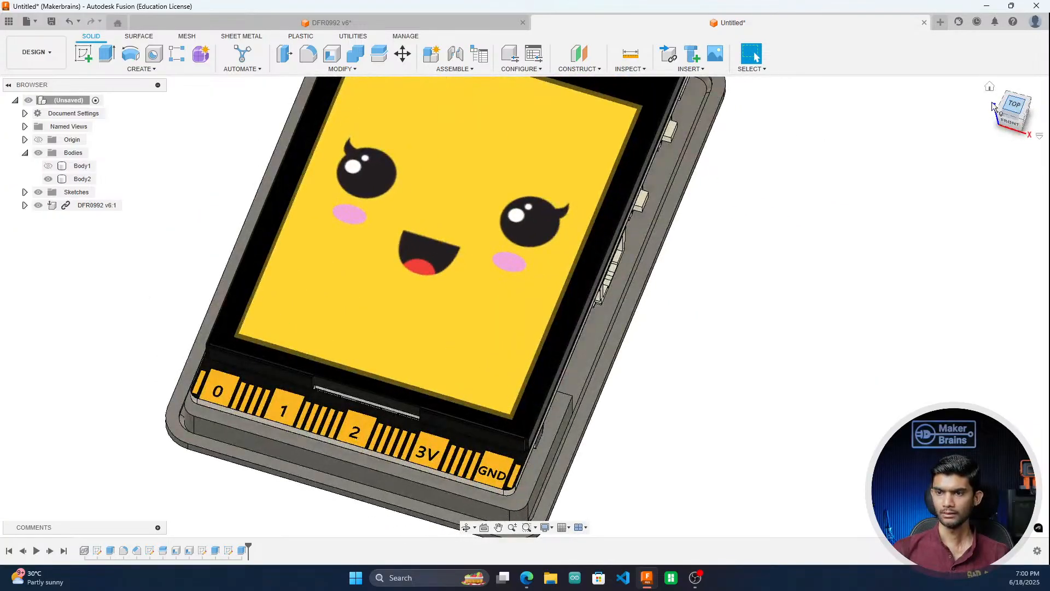
Step: Show the cover body again and start a sketch on its large outer face above the display
click(1014, 104)
scroll(438, 369, down, 4)
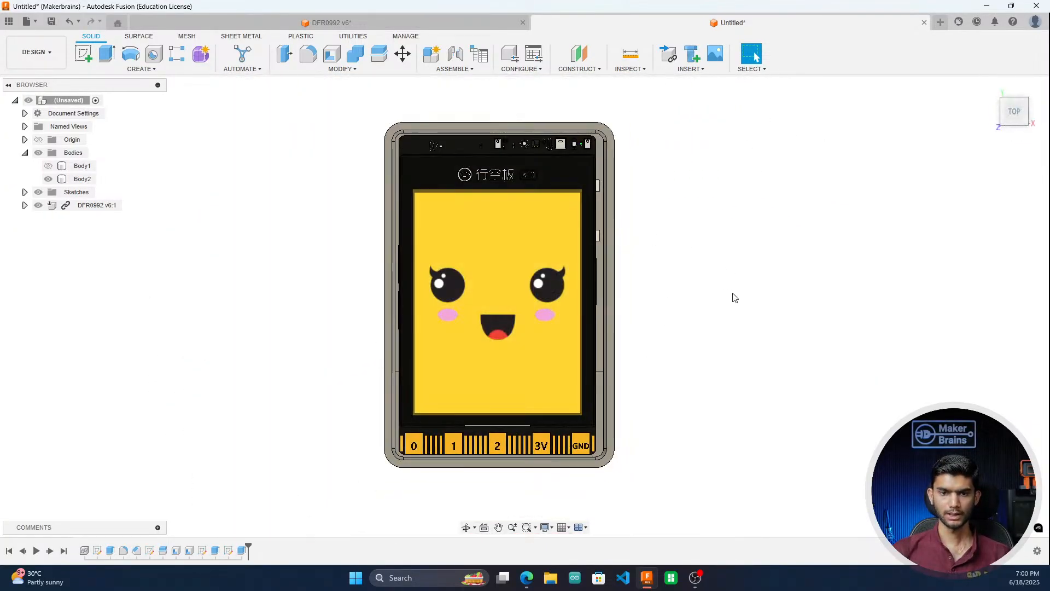
scroll(734, 298, up, 2)
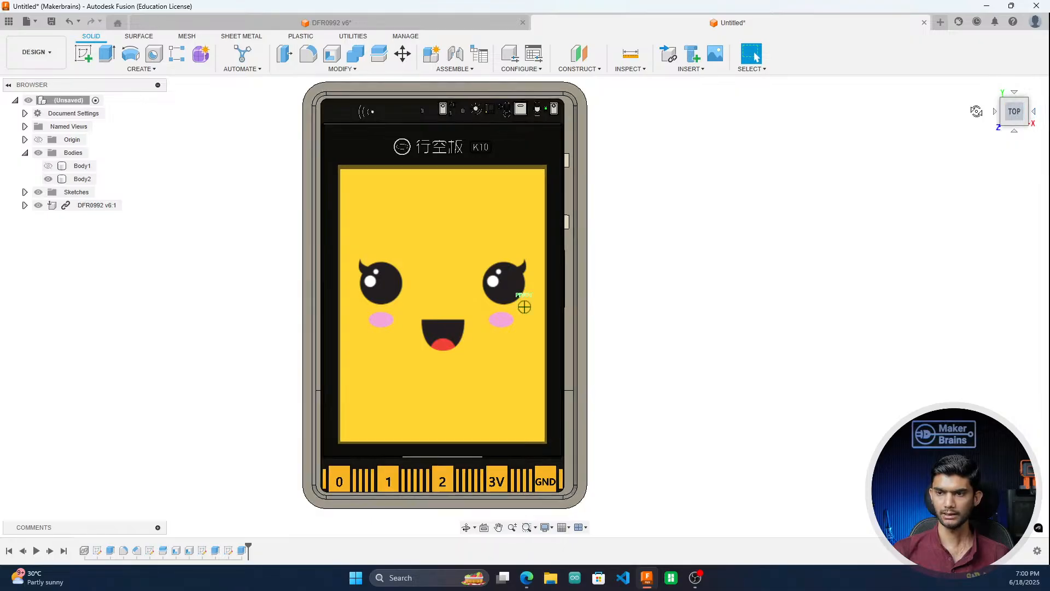
shift+middle_drag(524, 307, 382, 265)
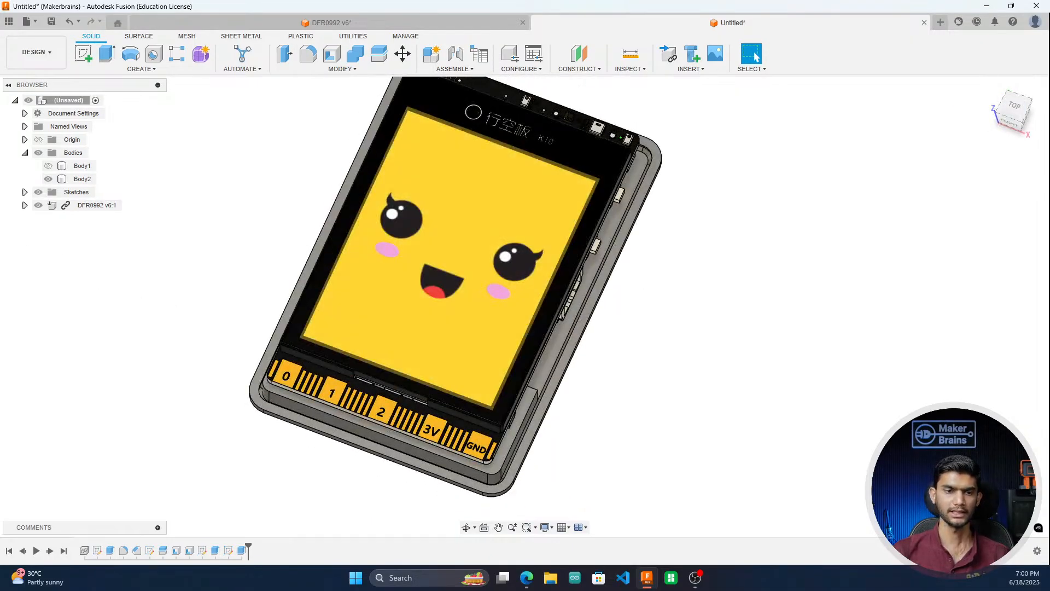
click(48, 166)
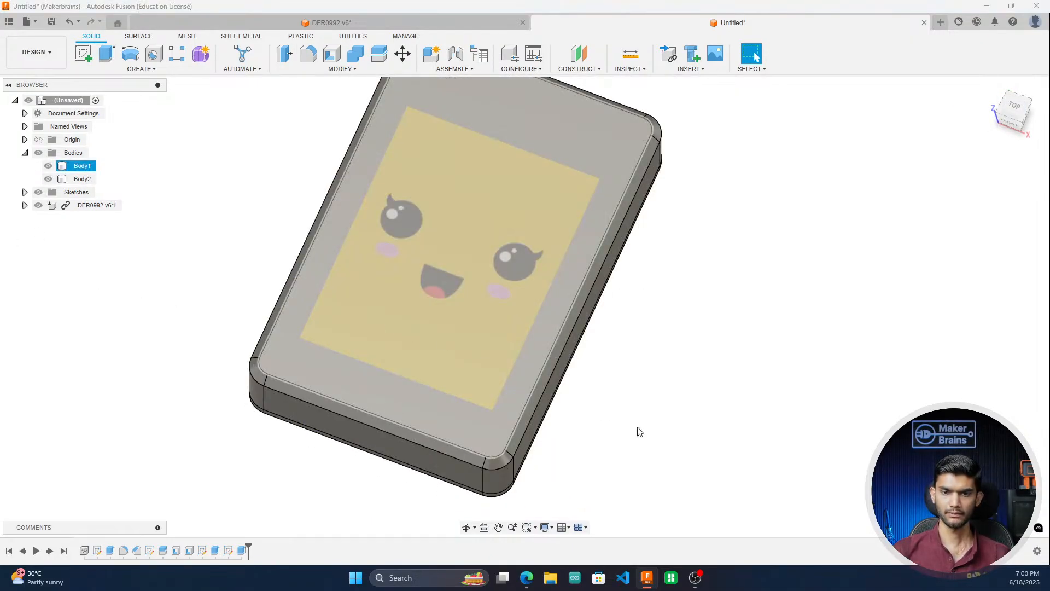
click(1005, 103)
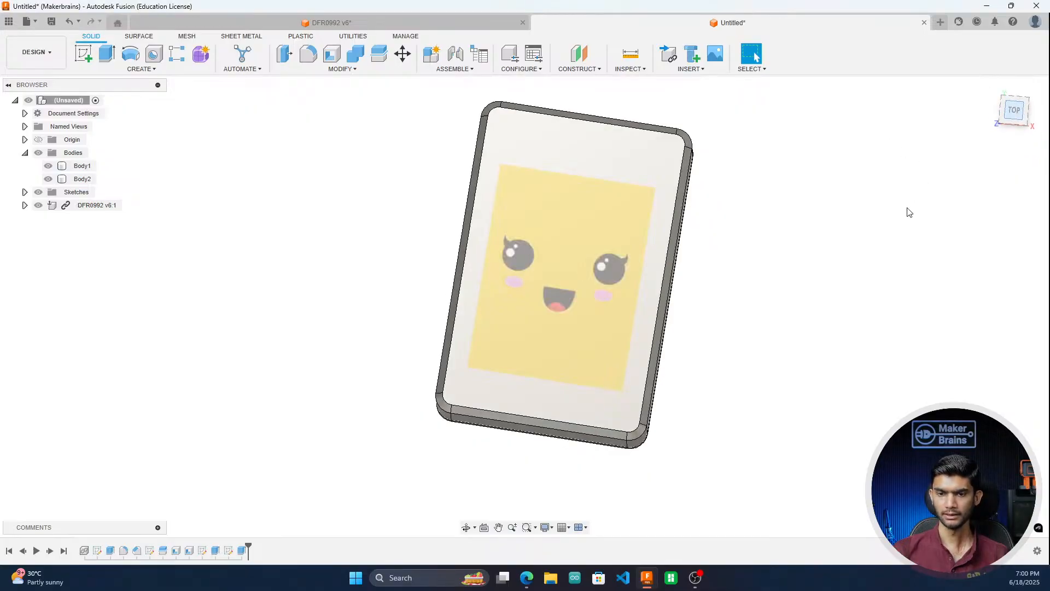
click(491, 153)
click(489, 150)
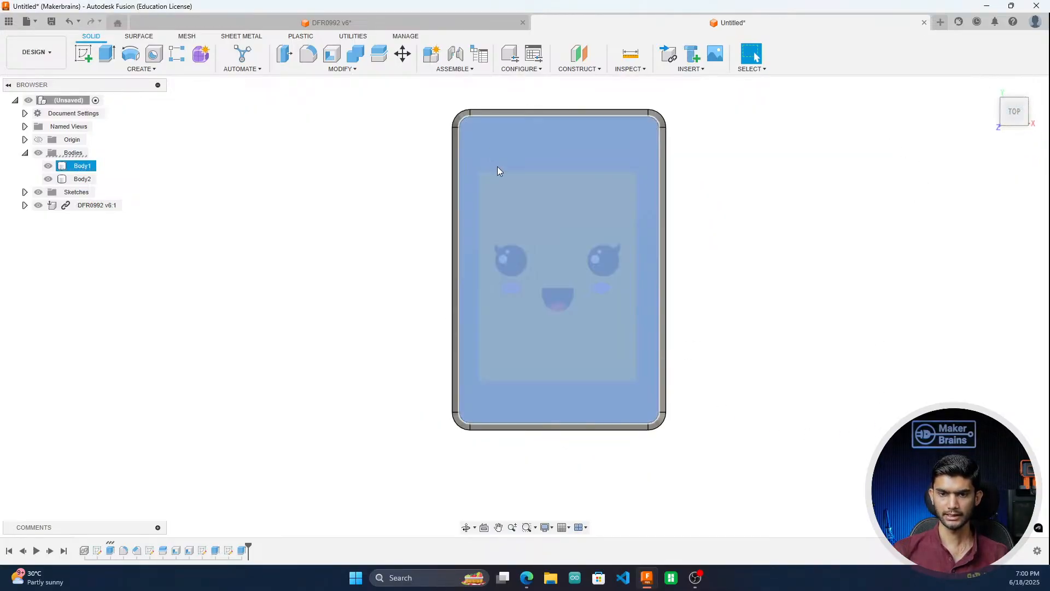
scroll(798, 310, up, 3)
scroll(517, 487, down, 4)
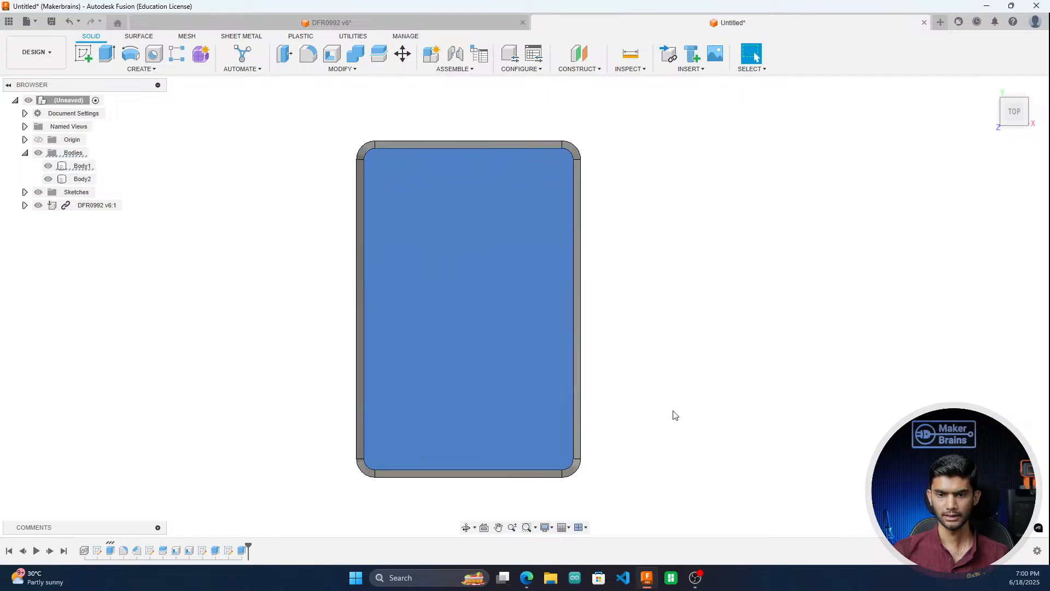
click(83, 57)
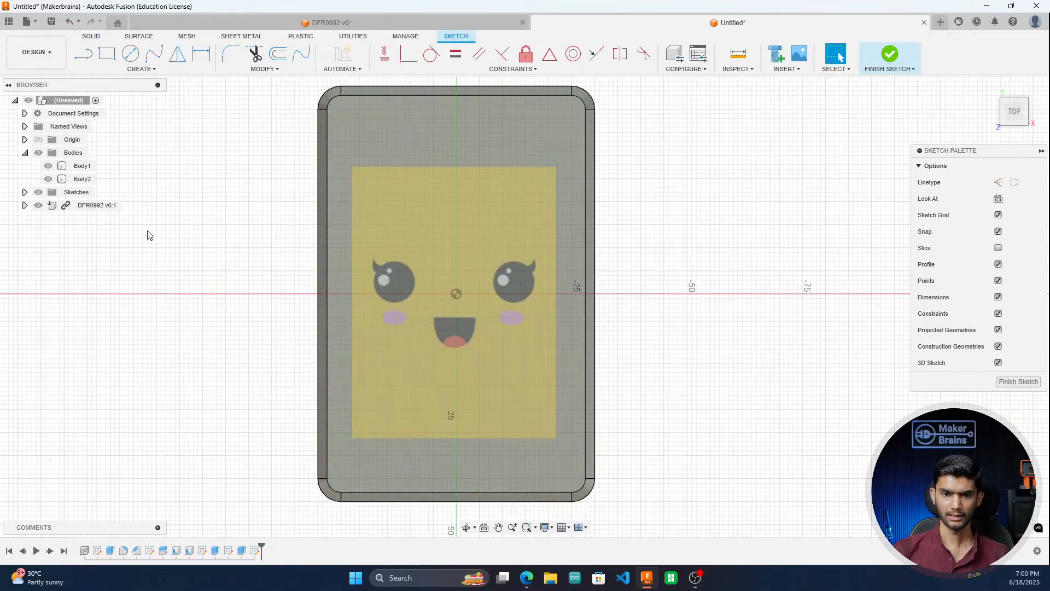
scroll(256, 330, up, 1)
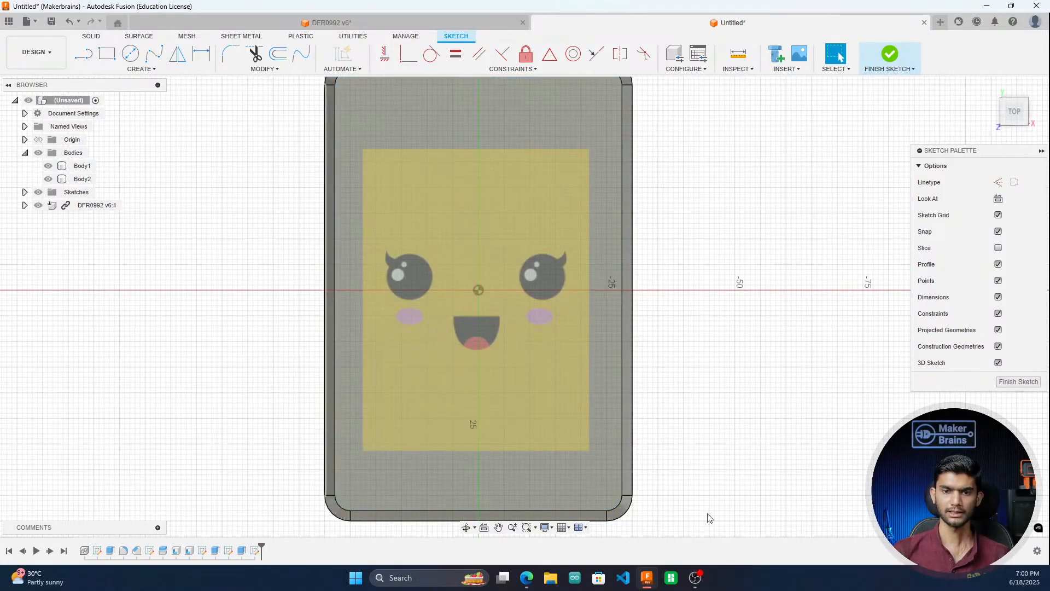
Step: Try outlining the display with a center rectangle about 44 × 62 mm drawn from the origin, and delete it
click(144, 69)
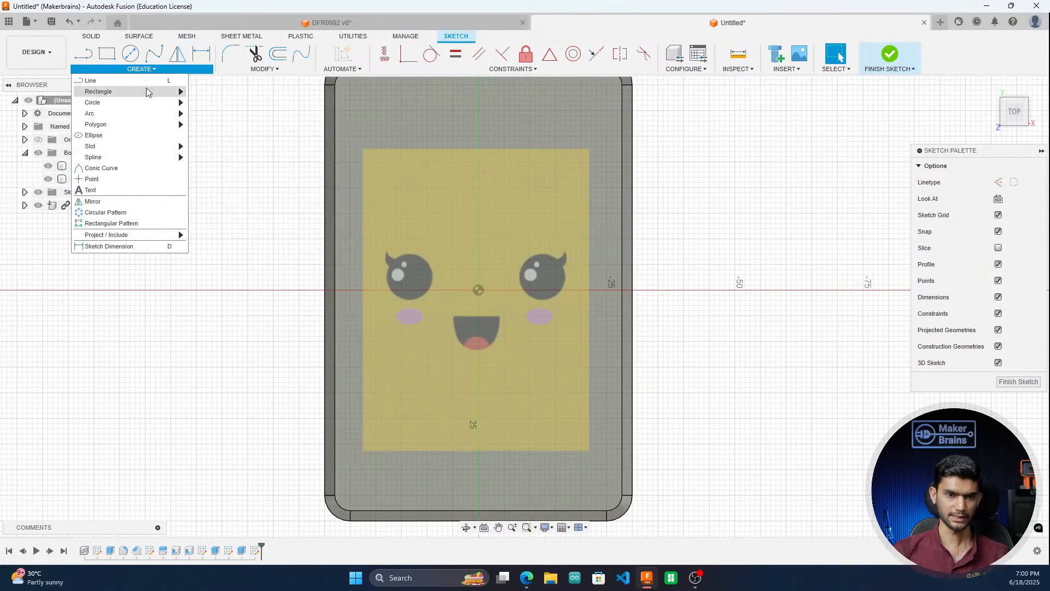
click(218, 114)
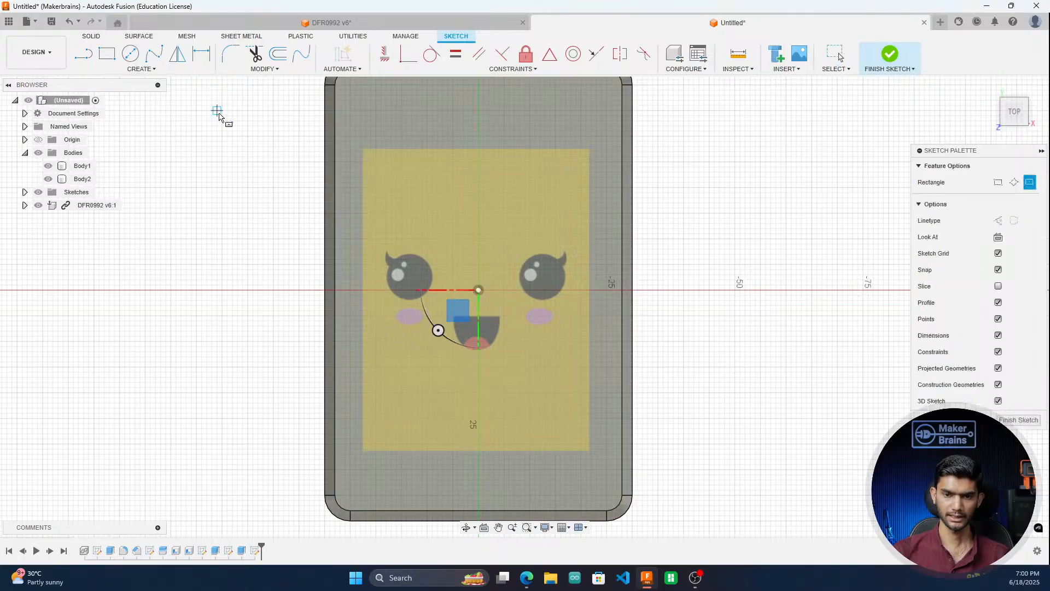
scroll(354, 274, up, 1)
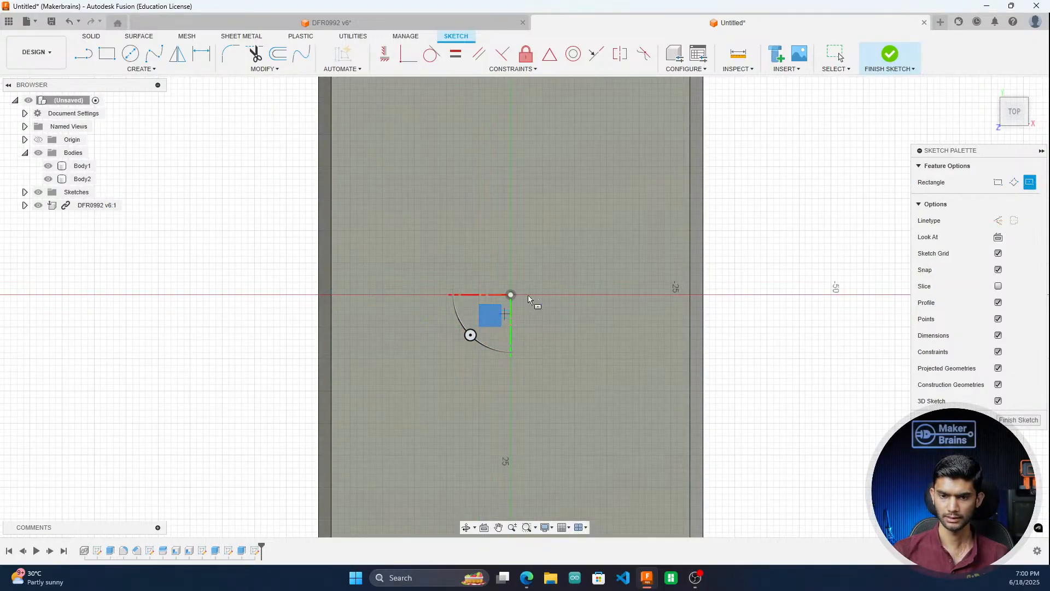
scroll(512, 301, up, 2)
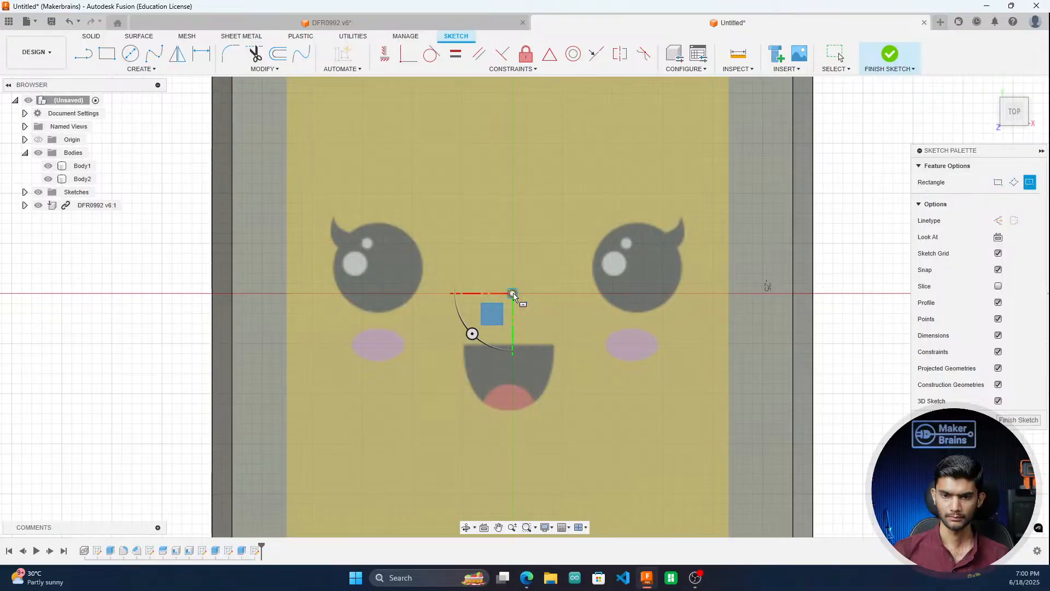
scroll(420, 214, down, 2)
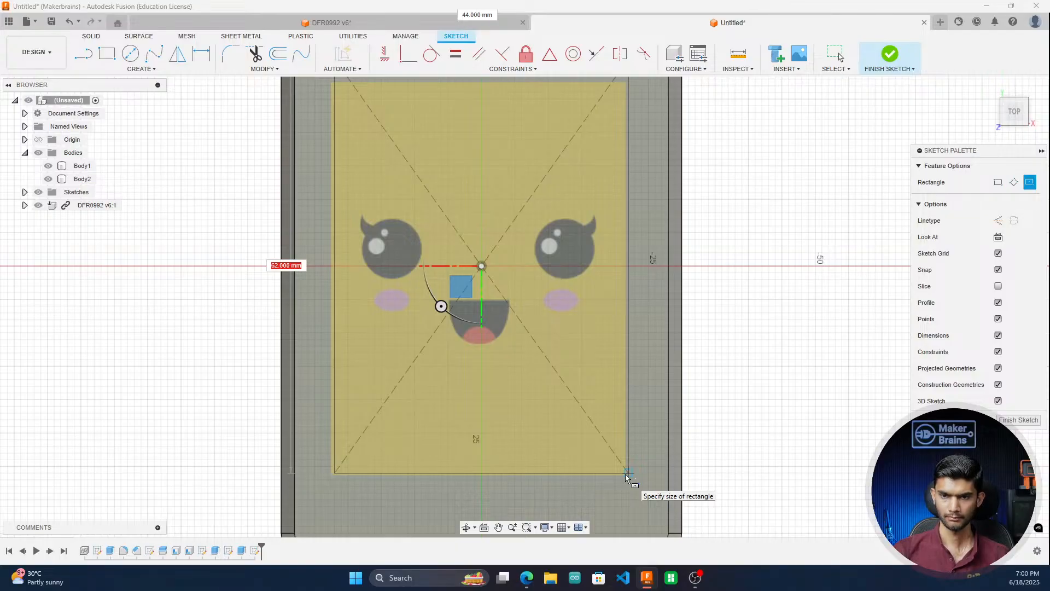
scroll(625, 473, down, 1)
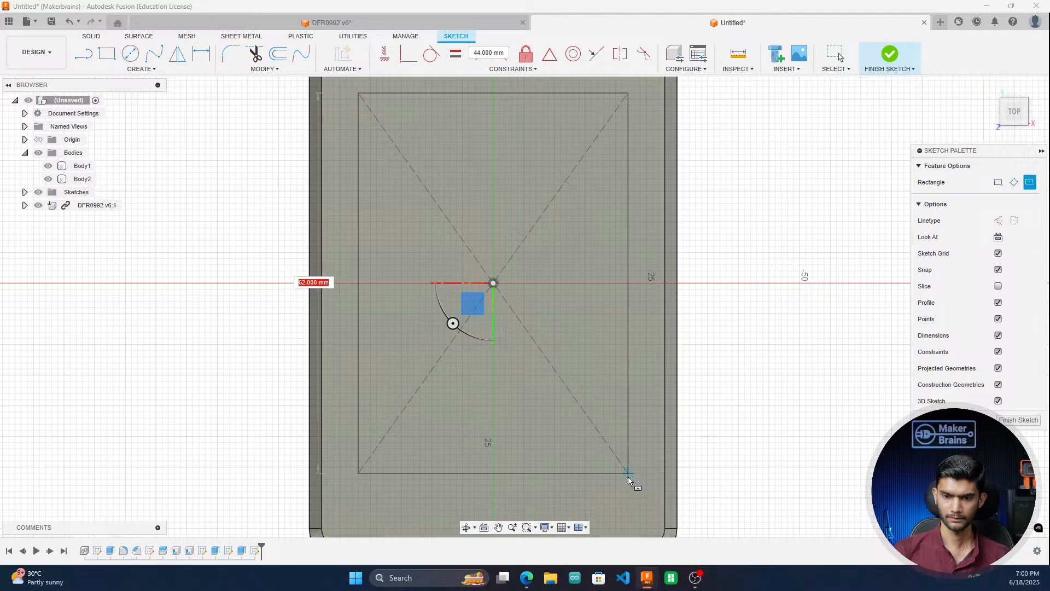
click(629, 478)
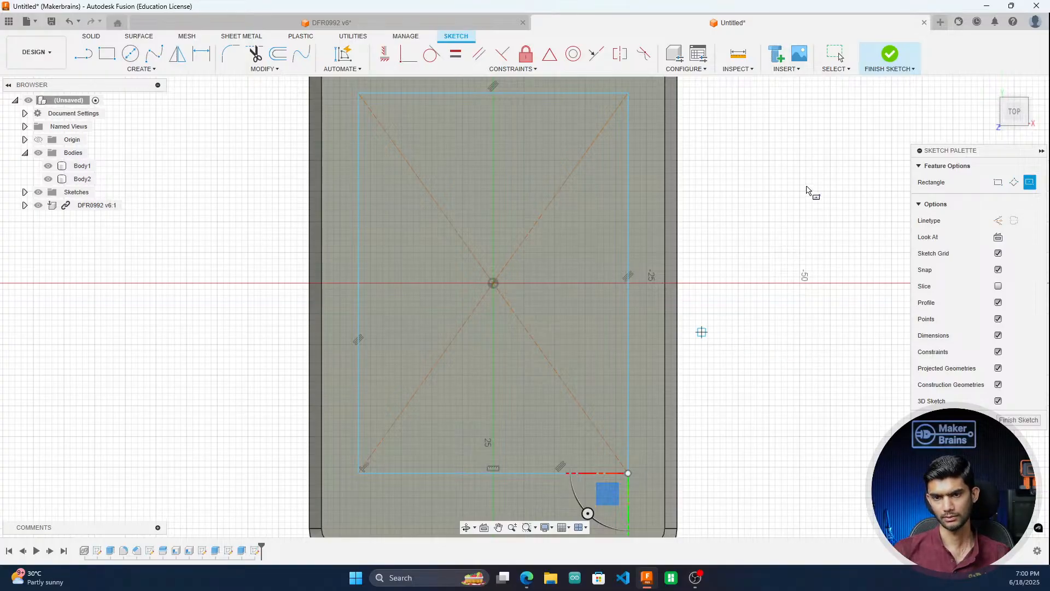
right_click(735, 175)
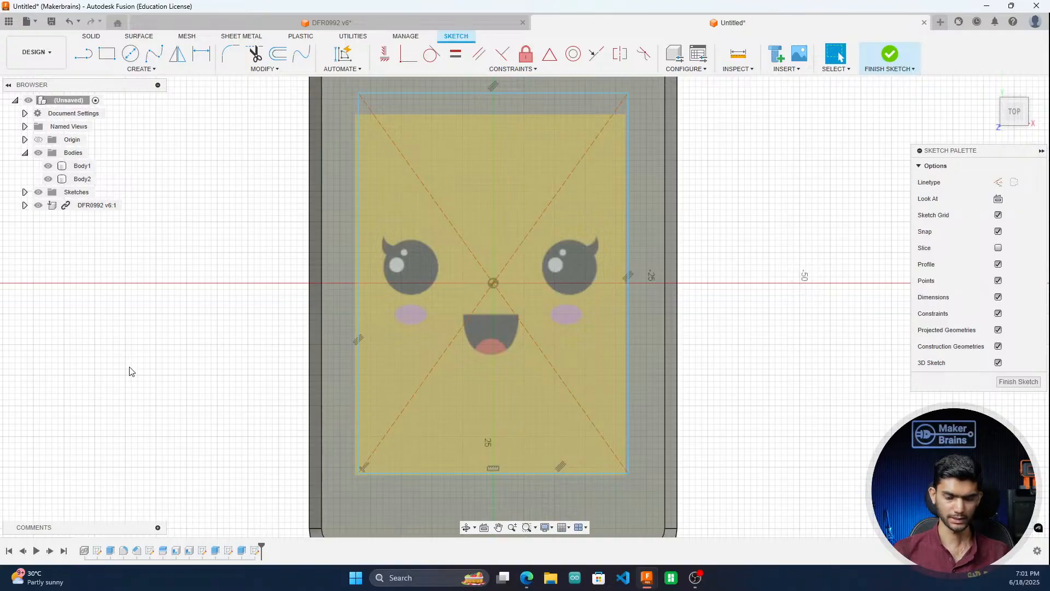
key(Delete)
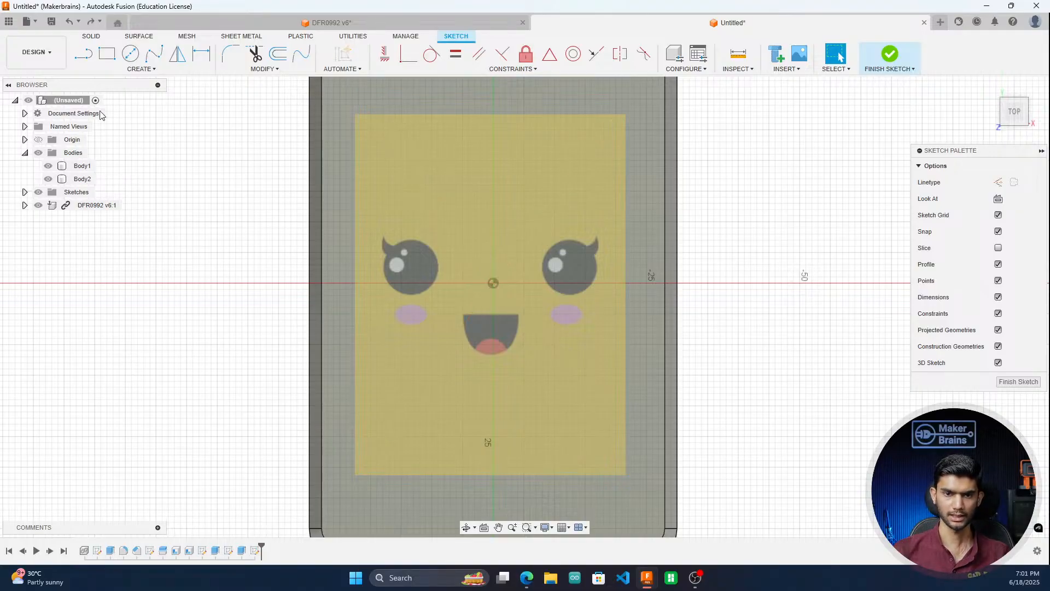
Step: Sketch a two-point rectangle over the board's display, corner to opposite corner, hiding the cover body to see the display edges
click(107, 55)
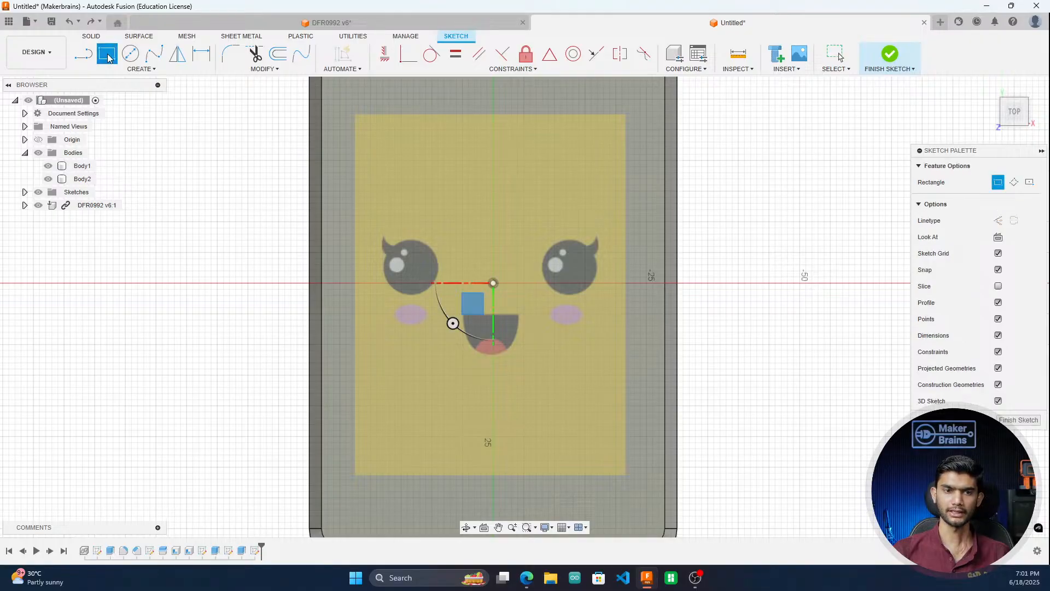
click(358, 117)
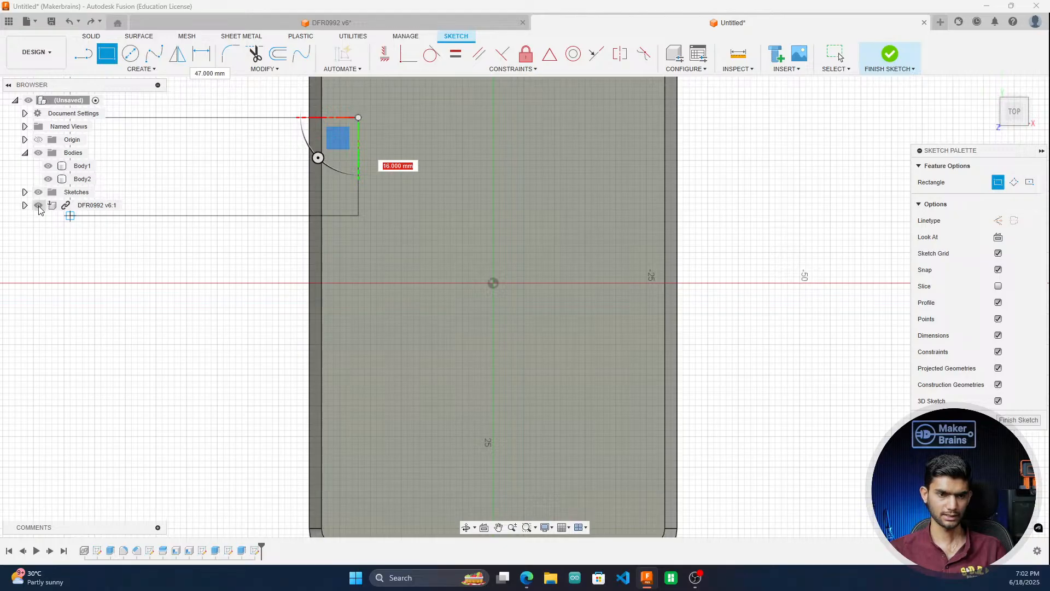
click(48, 166)
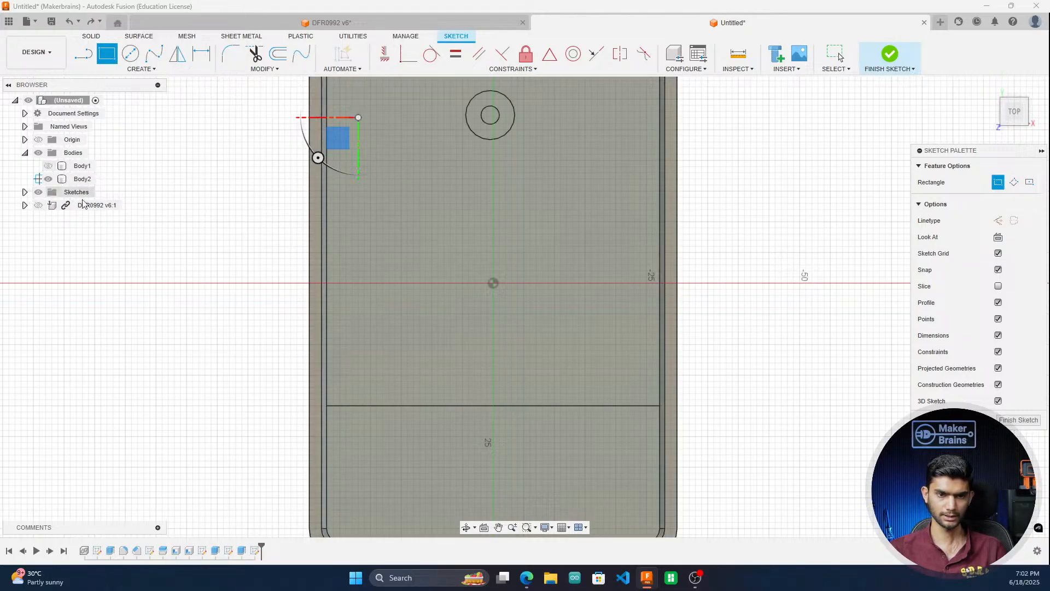
click(48, 179)
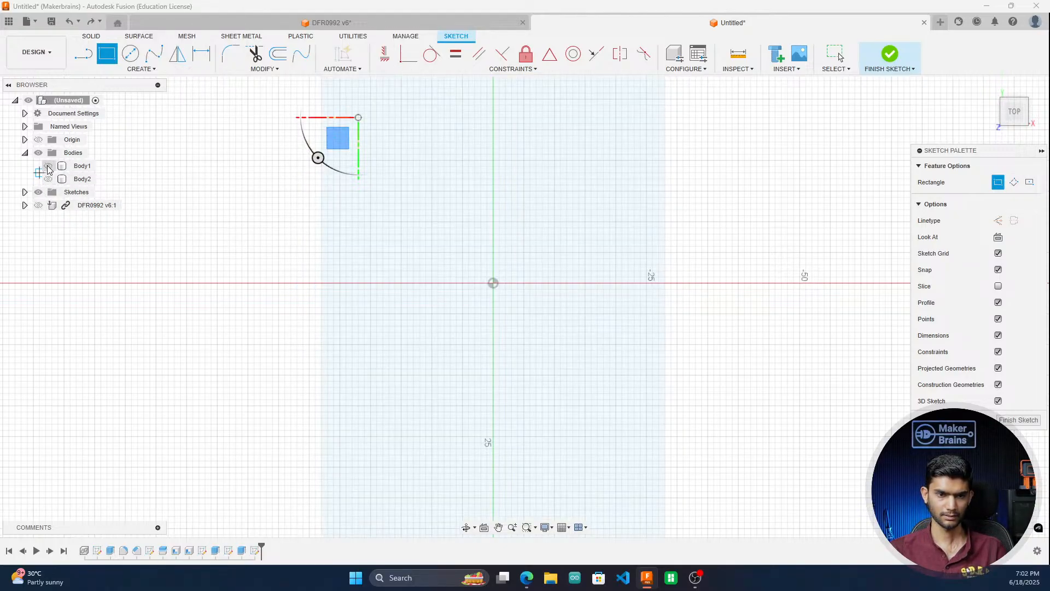
click(48, 166)
click(48, 165)
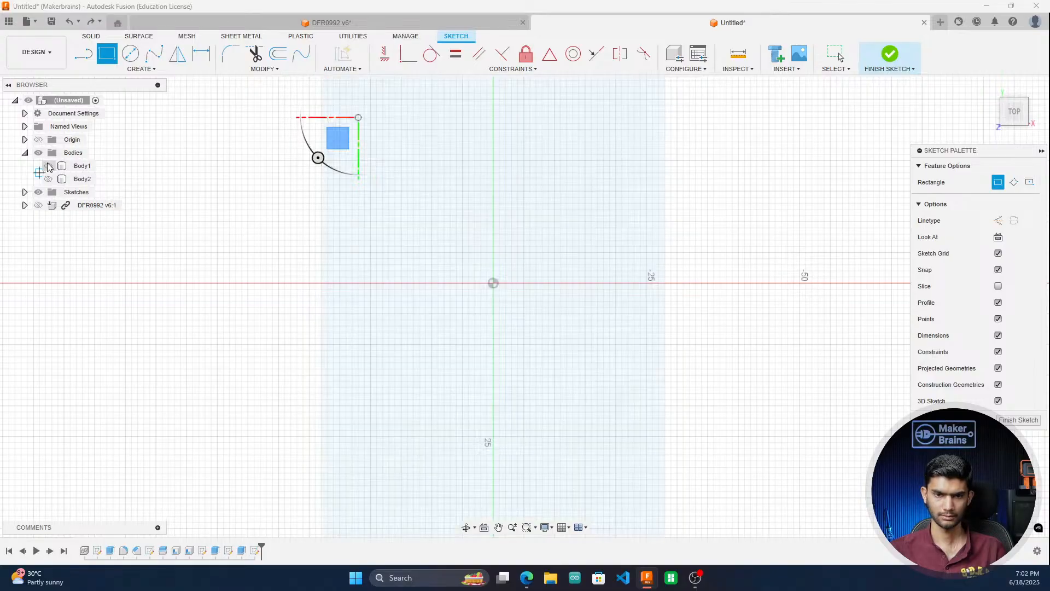
click(38, 205)
click(49, 179)
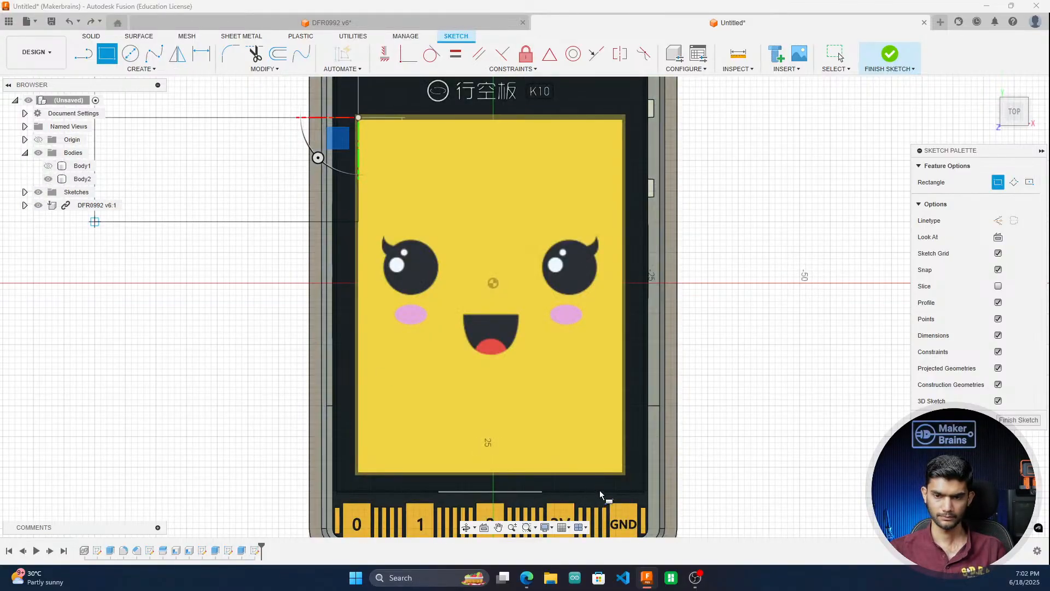
scroll(621, 481, up, 6)
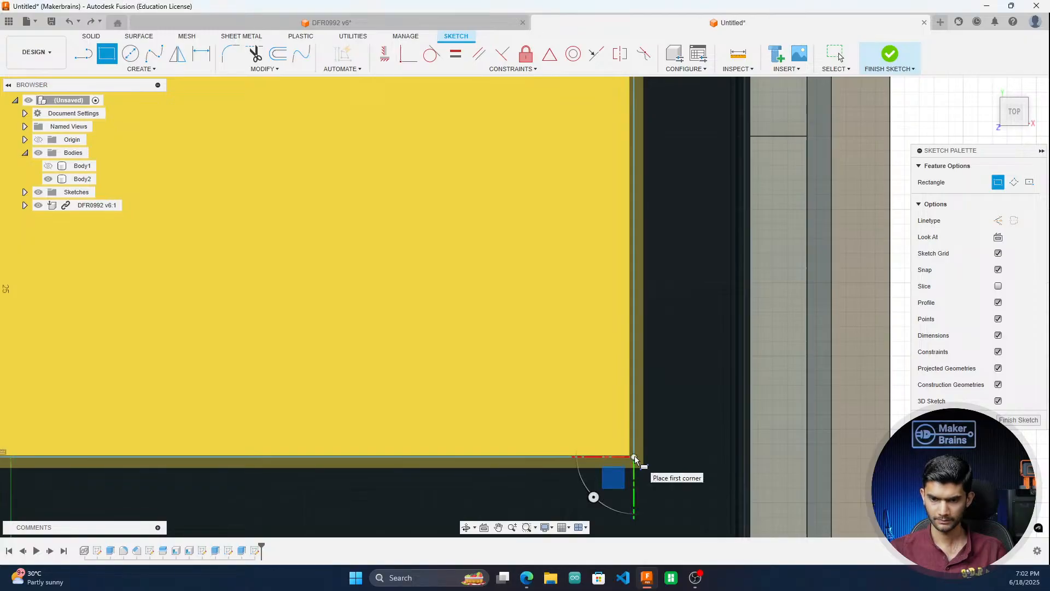
scroll(634, 458, down, 5)
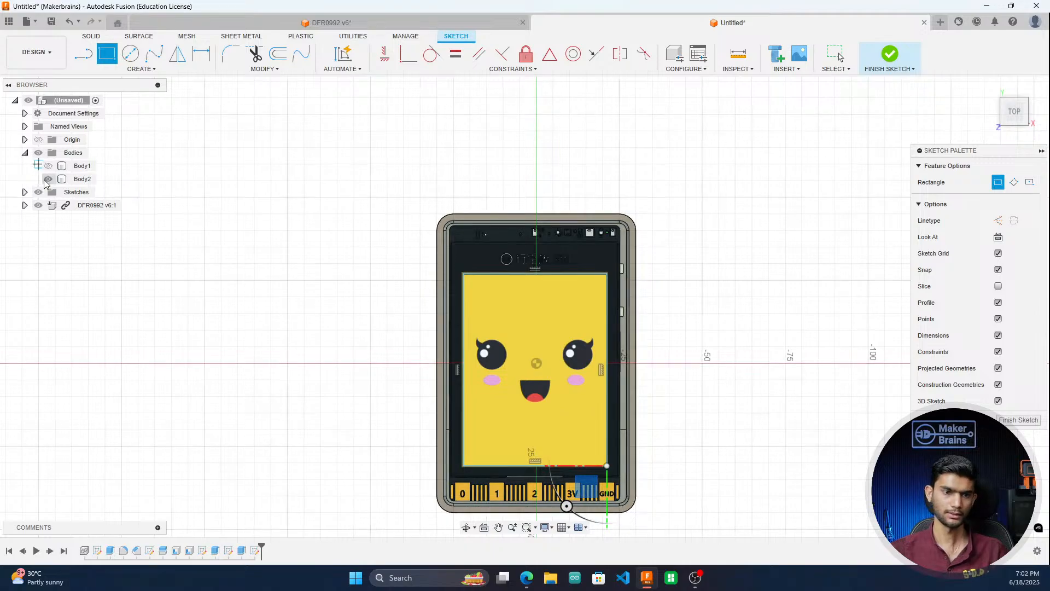
Step: Show the cover body again, check the rectangle against the display with the DFR0992 component hidden and shown, and finish the sketch
click(37, 205)
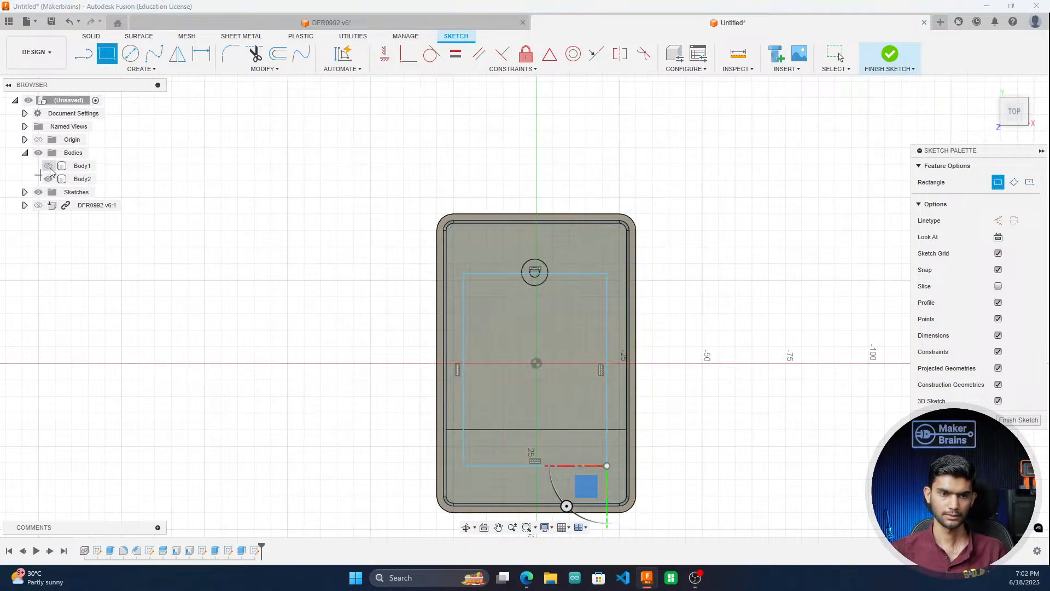
click(49, 167)
scroll(572, 435, up, 2)
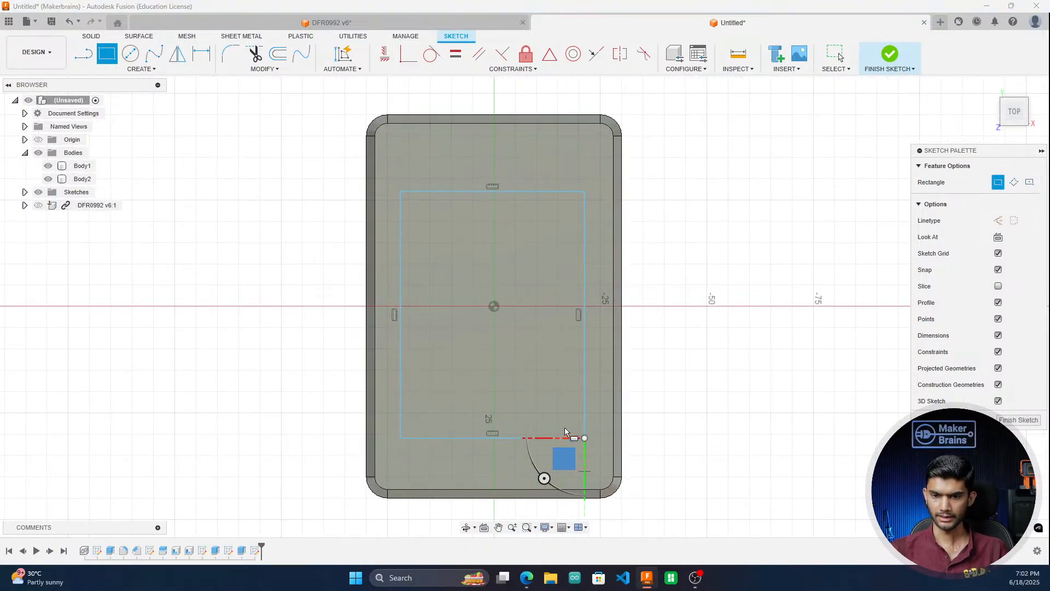
click(37, 205)
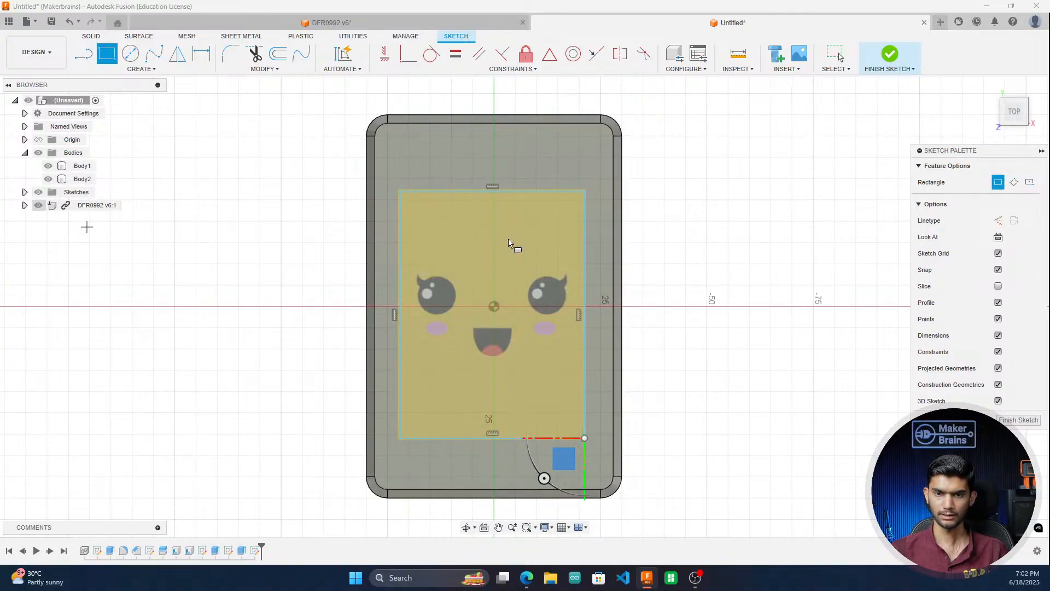
click(1018, 421)
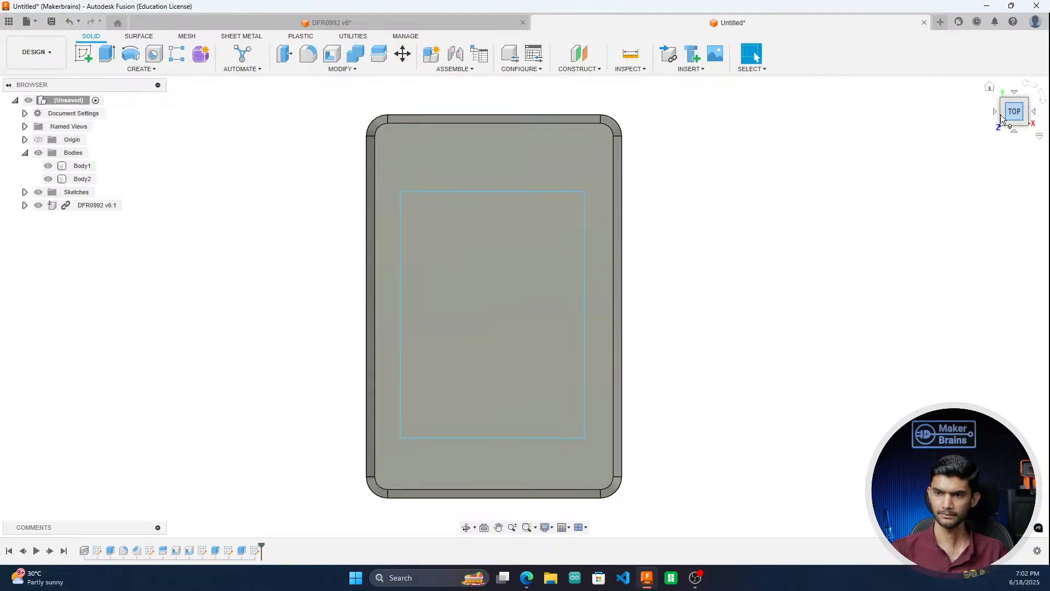
Step: Extrude the display rectangle -5 mm as a cut into the cover to open a display window
shift+middle_drag(735, 273, 722, 235)
scroll(599, 311, up, 3)
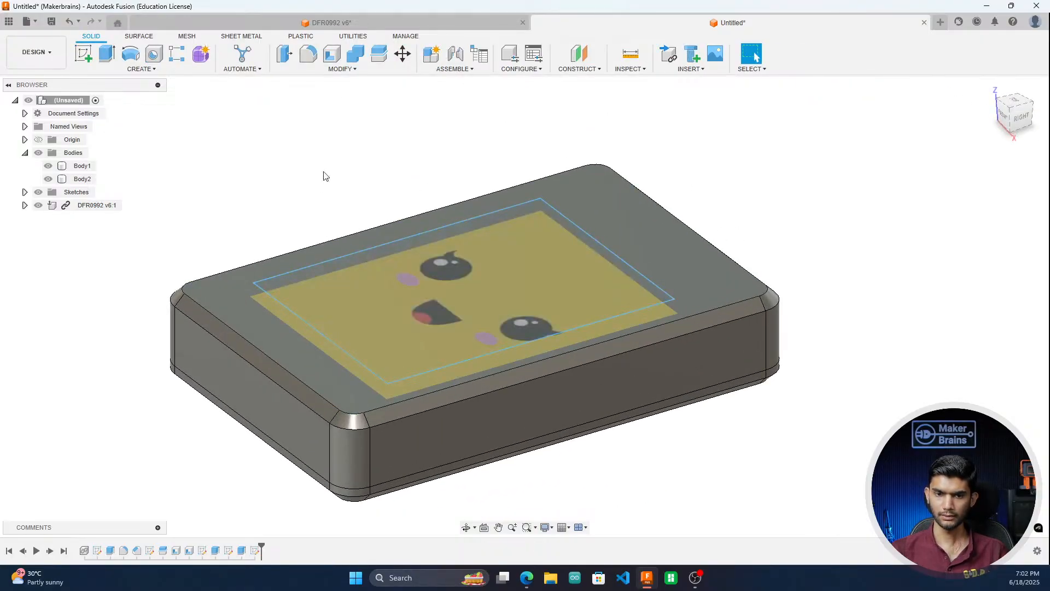
click(284, 54)
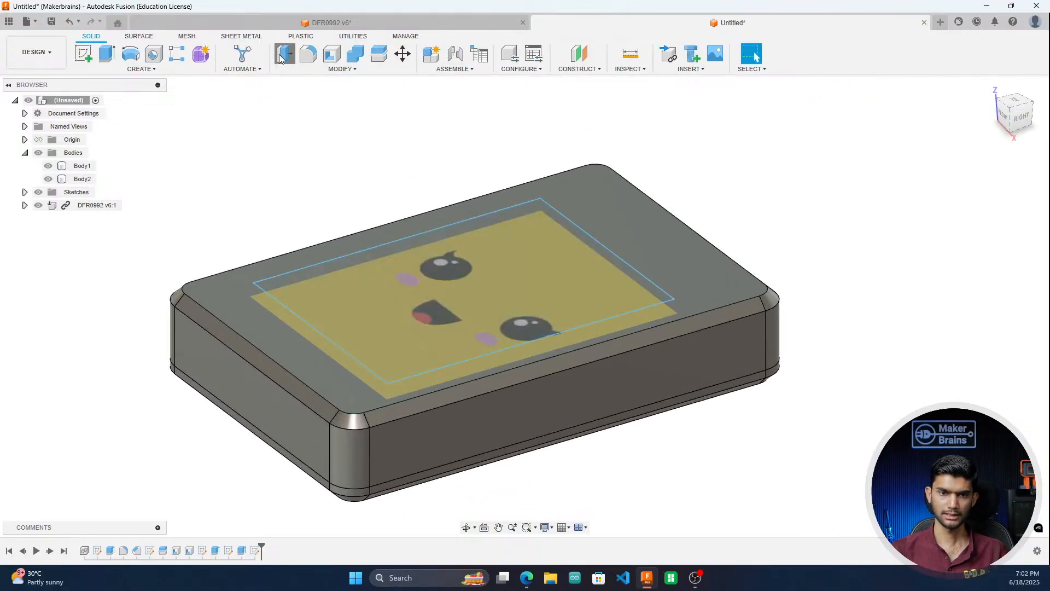
click(324, 297)
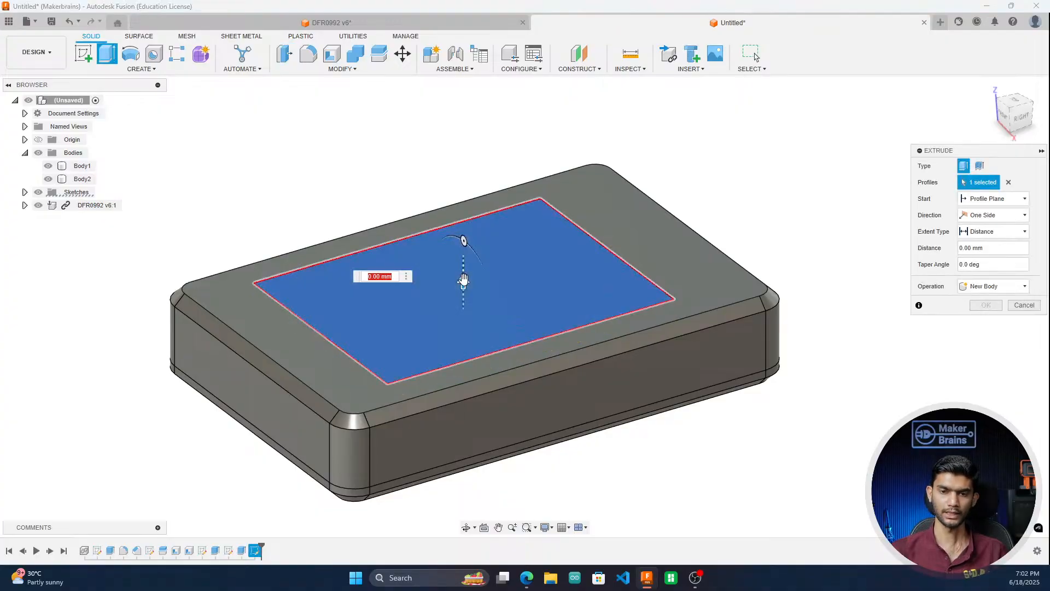
drag(463, 279, 468, 306)
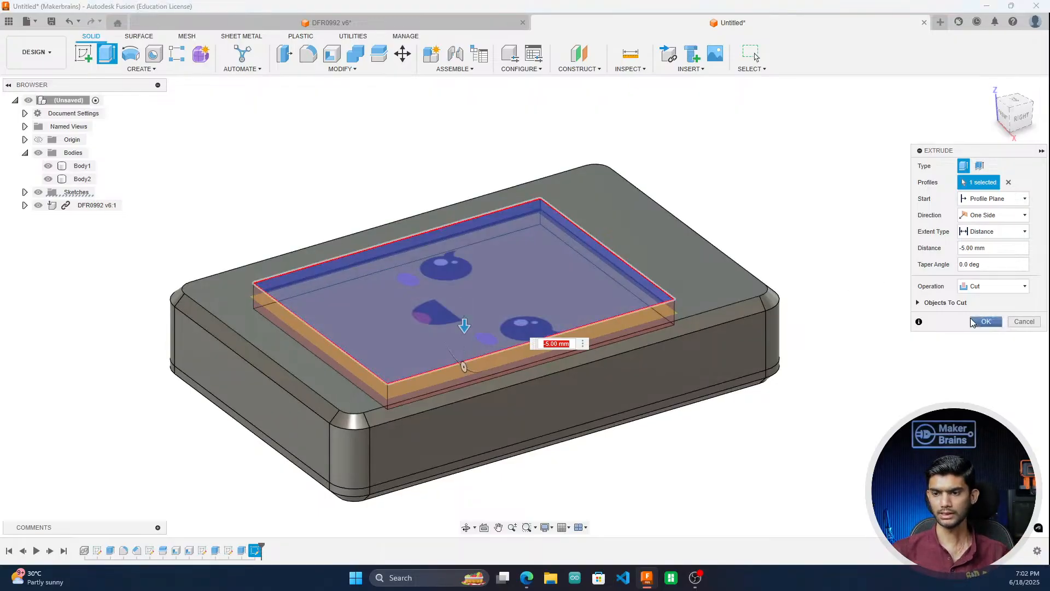
click(986, 322)
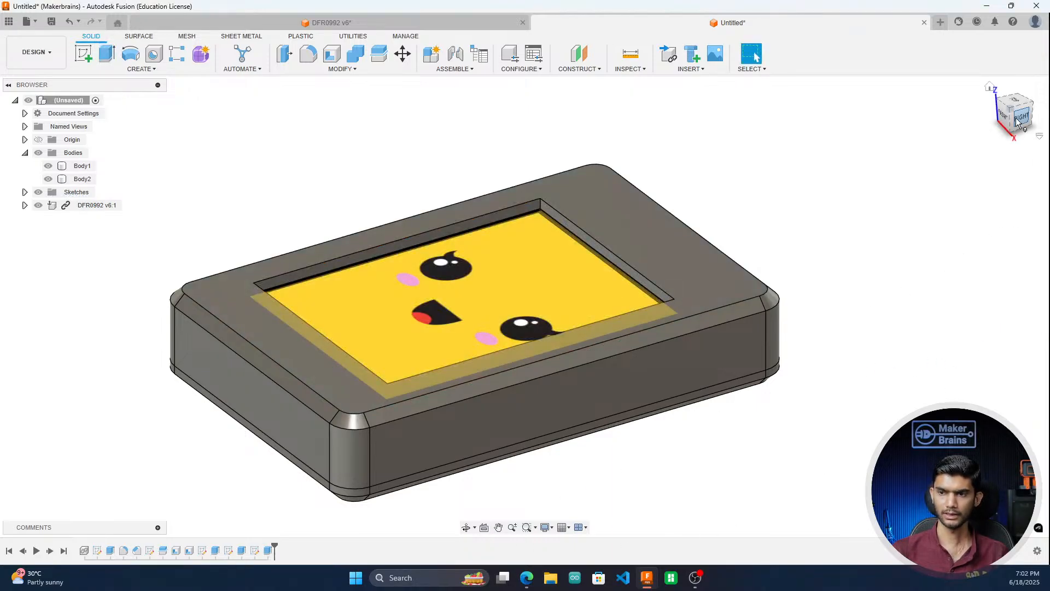
Step: Fillet the four vertical corner edges of the display window in the cover with a 5 mm radius
mouse_move(1020, 119)
mouse_down()
mouse_move(1019, 153)
mouse_move(1037, 129)
mouse_up()
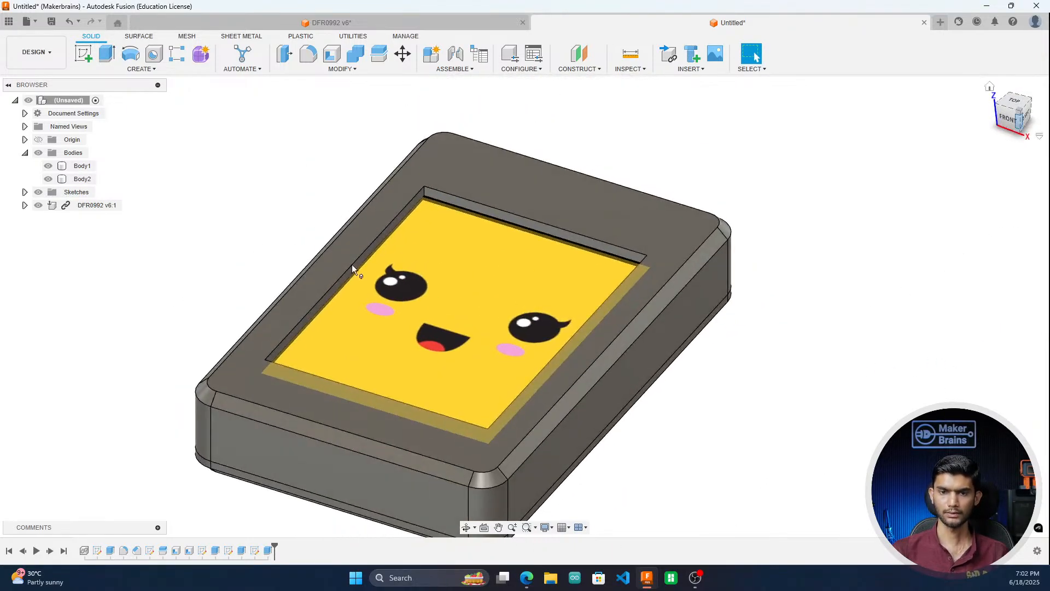
scroll(458, 284, down, 3)
scroll(383, 246, up, 3)
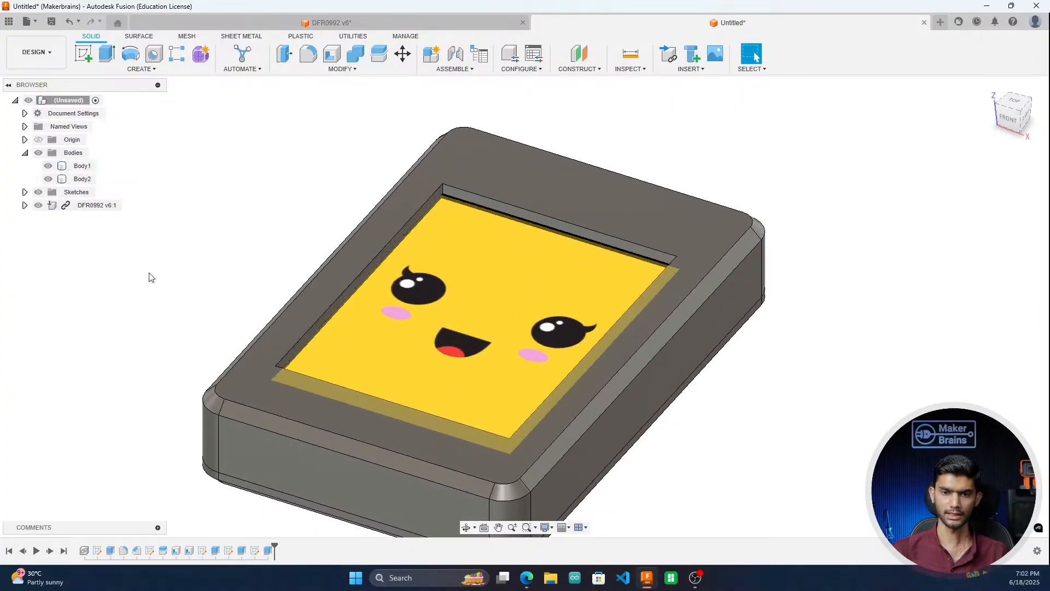
drag(1016, 116, 1033, 139)
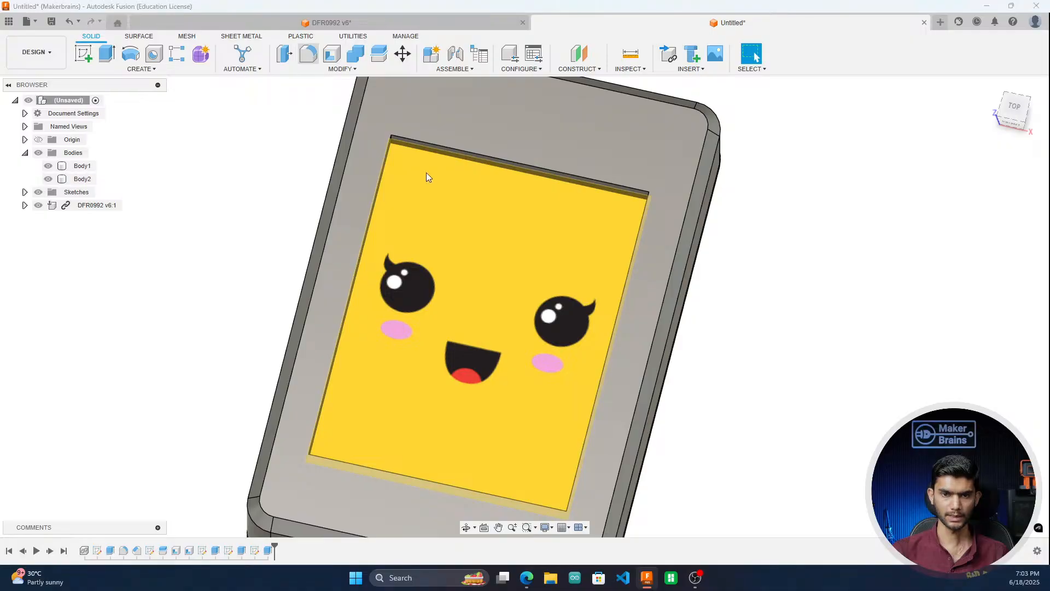
scroll(326, 86, up, 2)
click(307, 55)
scroll(423, 164, up, 5)
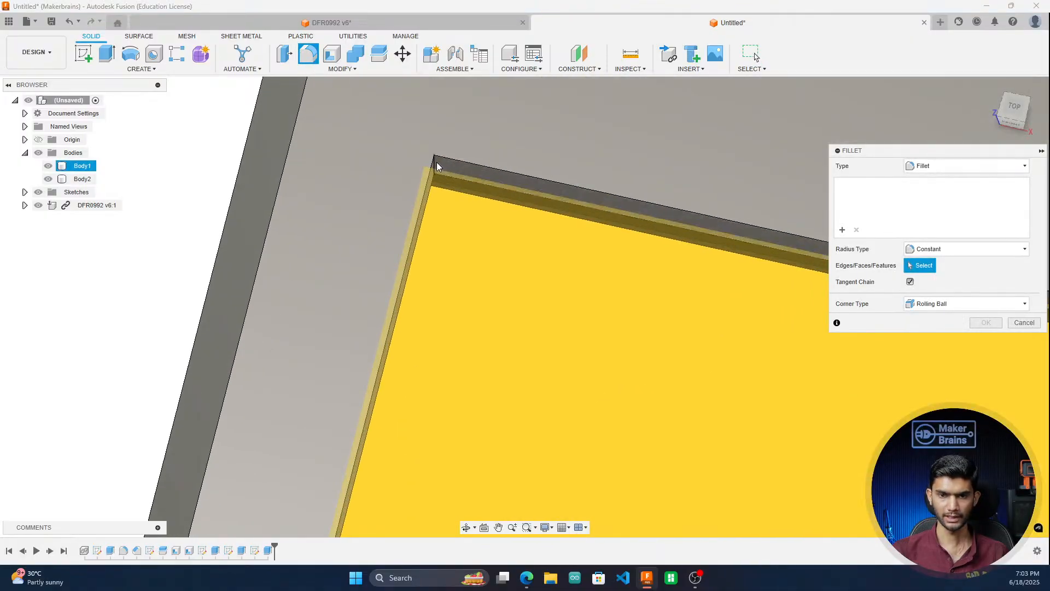
scroll(331, 205, down, 4)
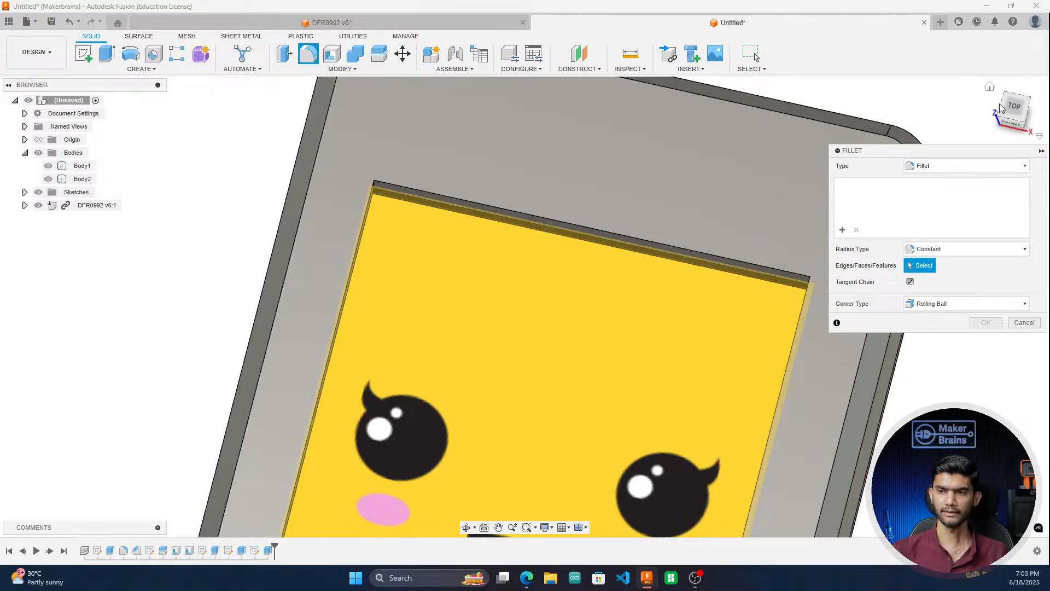
drag(1013, 113, 1005, 97)
scroll(380, 262, up, 2)
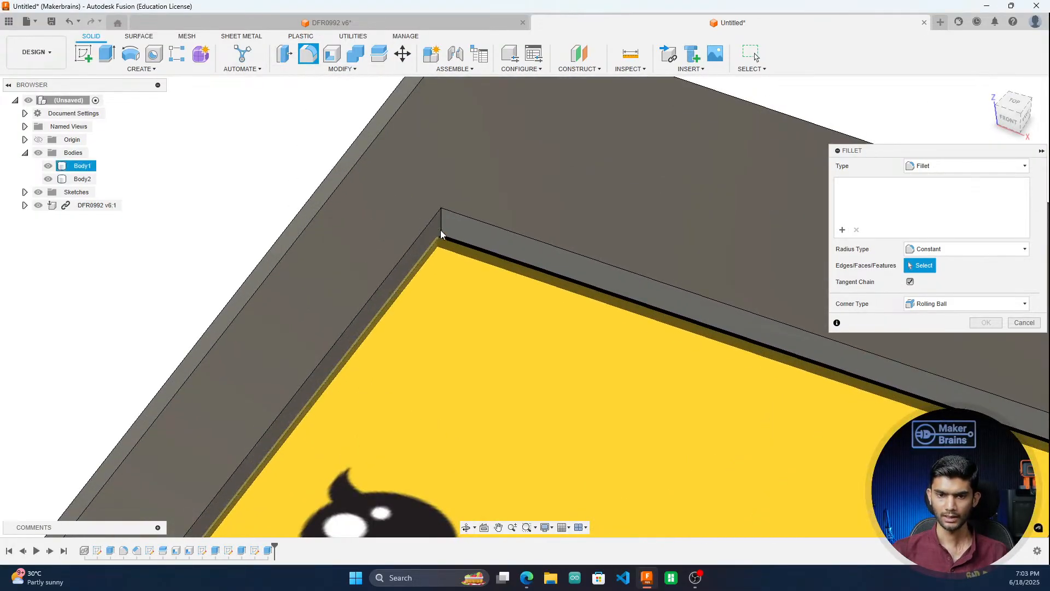
scroll(443, 225, up, 3)
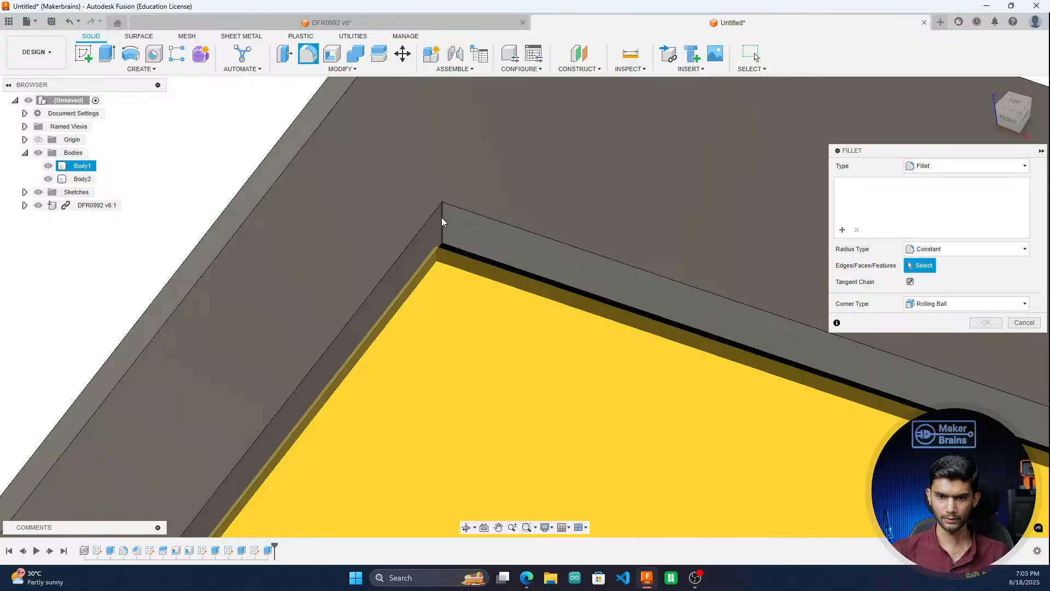
click(443, 222)
scroll(442, 222, down, 5)
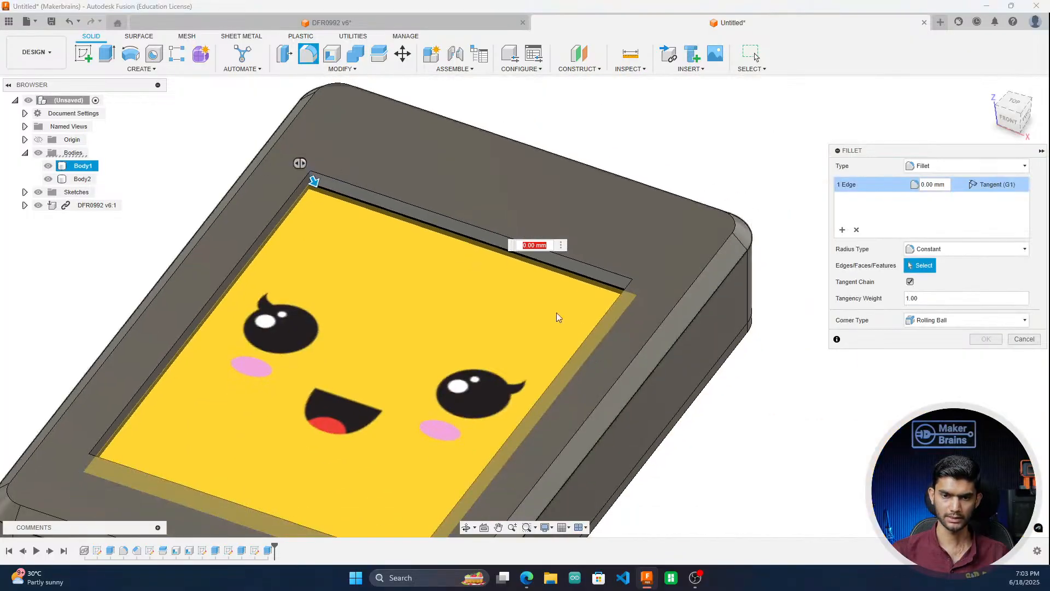
scroll(641, 269, up, 4)
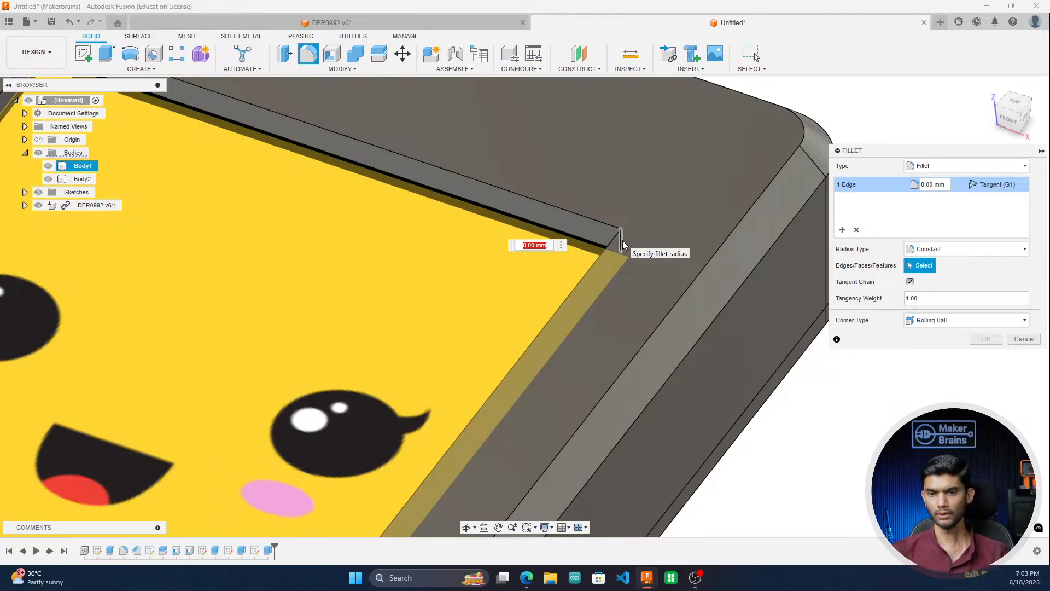
click(623, 245)
scroll(685, 130, down, 5)
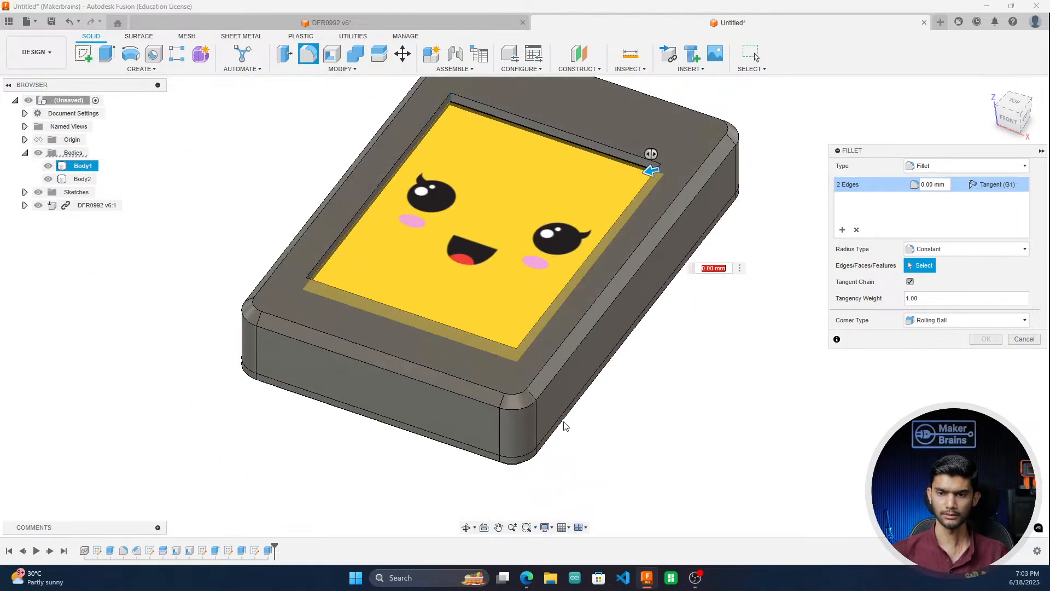
scroll(511, 363, up, 4)
scroll(518, 323, up, 2)
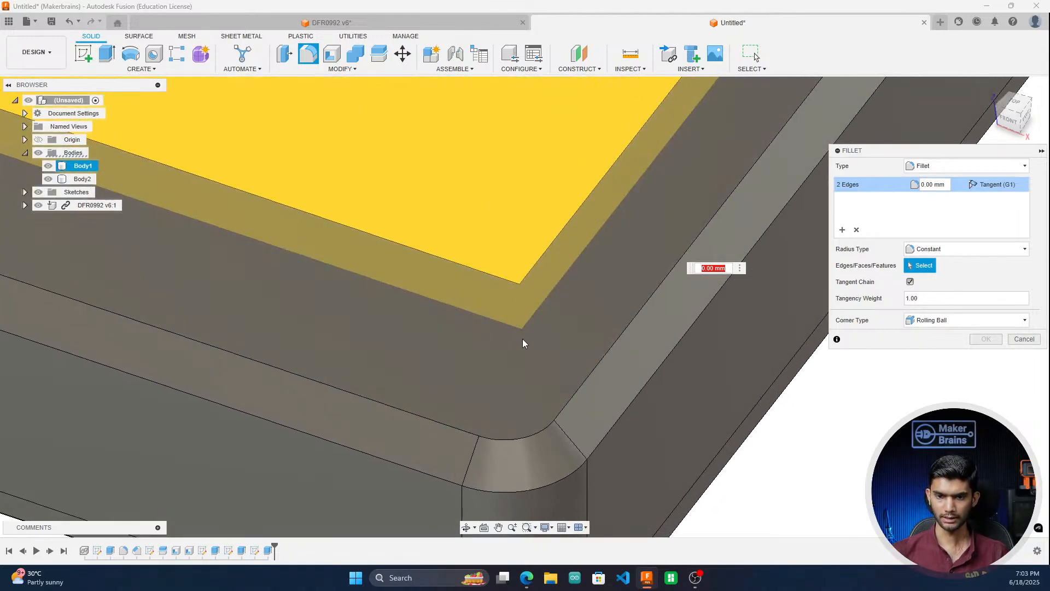
click(520, 302)
scroll(535, 316, down, 3)
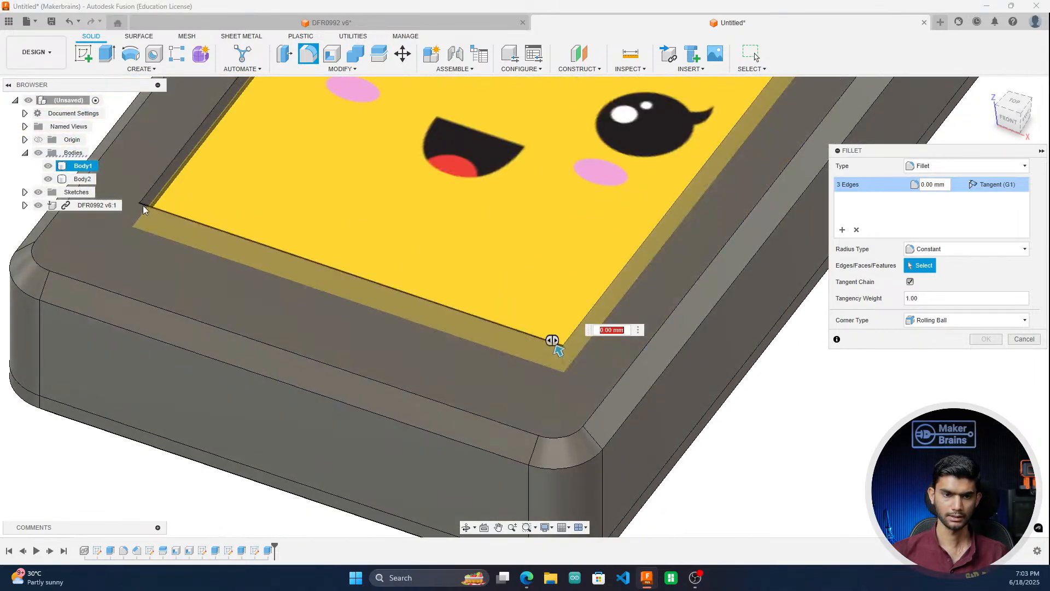
click(161, 216)
scroll(258, 404, down, 2)
scroll(261, 414, down, 2)
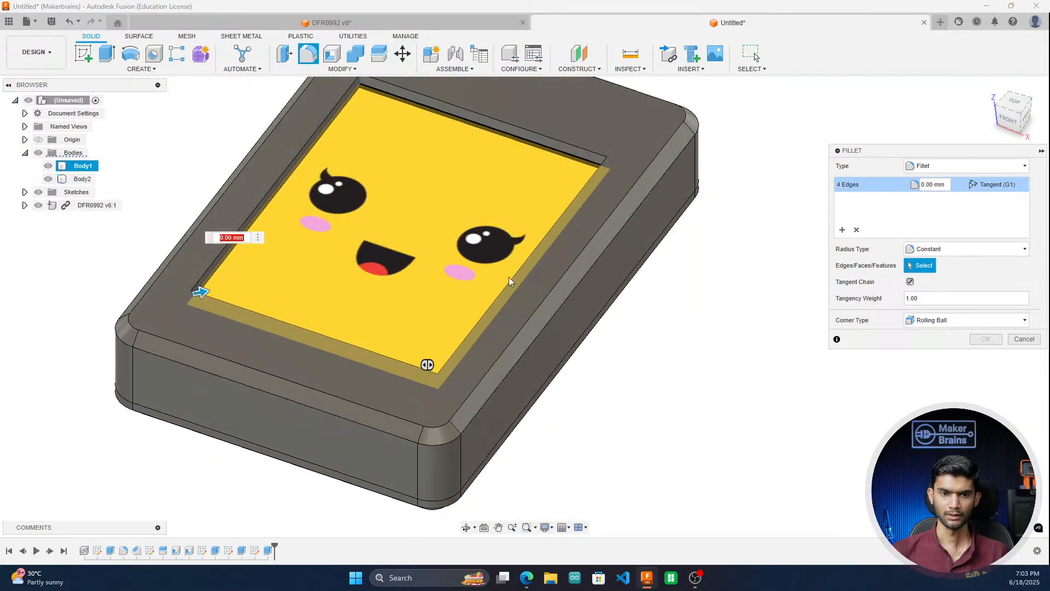
click(1013, 103)
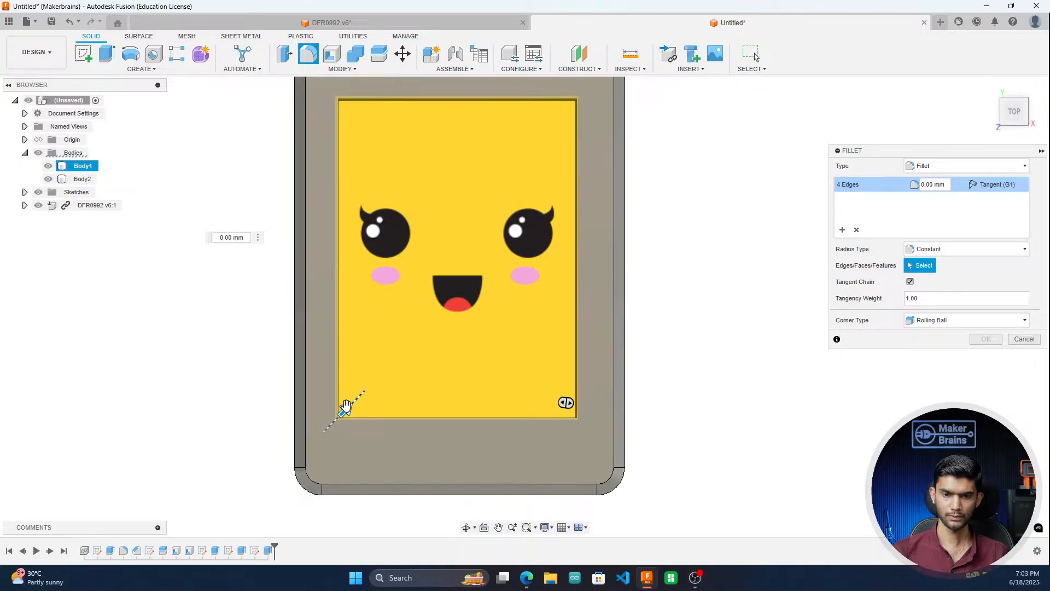
mouse_move(349, 404)
mouse_down()
mouse_move(357, 400)
mouse_move(318, 406)
mouse_move(342, 388)
mouse_up()
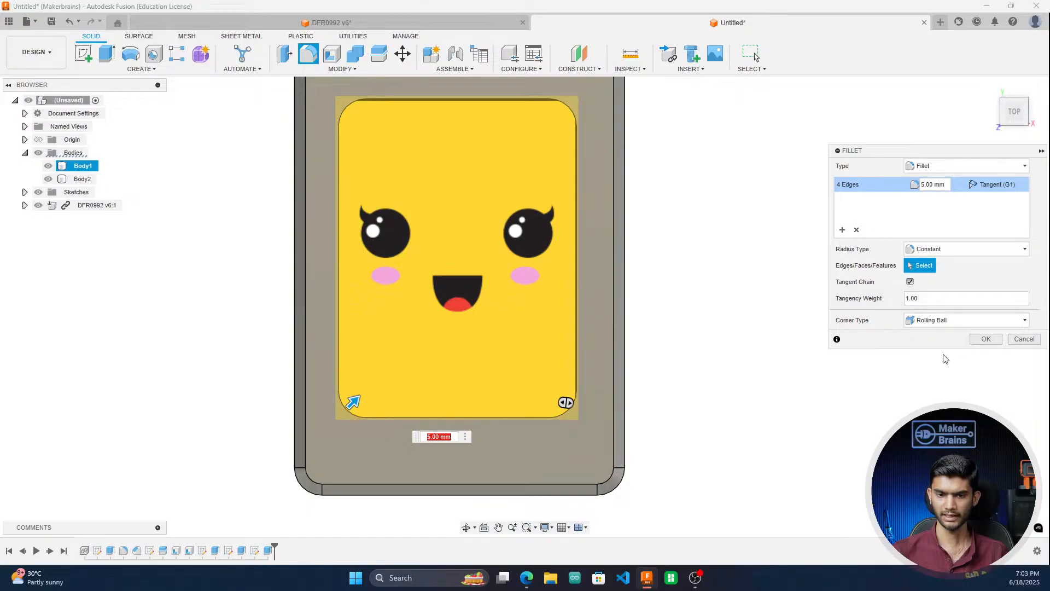
click(984, 339)
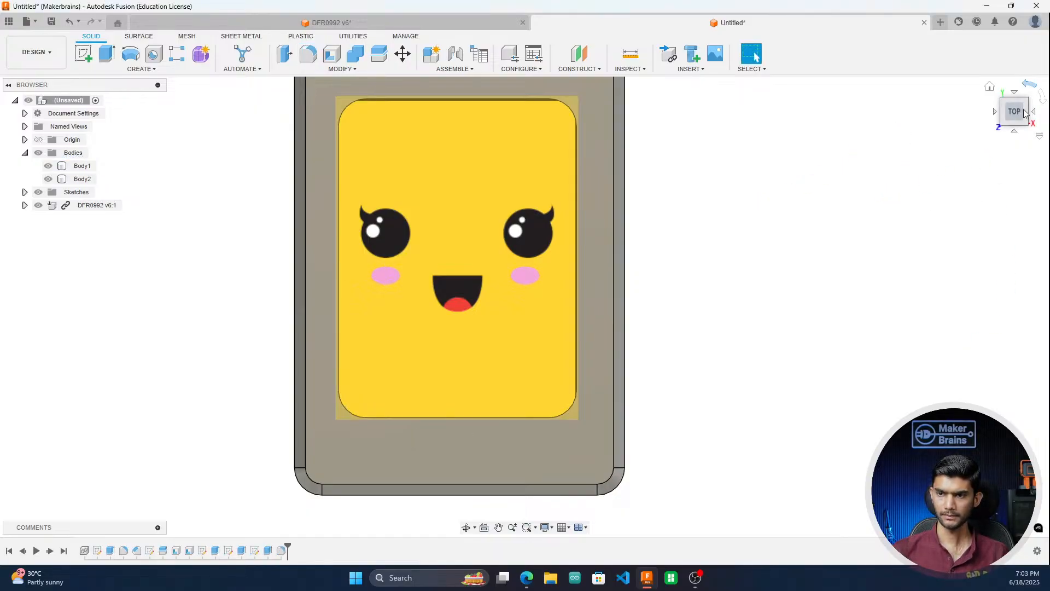
Step: Chamfer the upper edge loop of the display window with an equal distance of 1 mm
drag(1020, 116, 1008, 94)
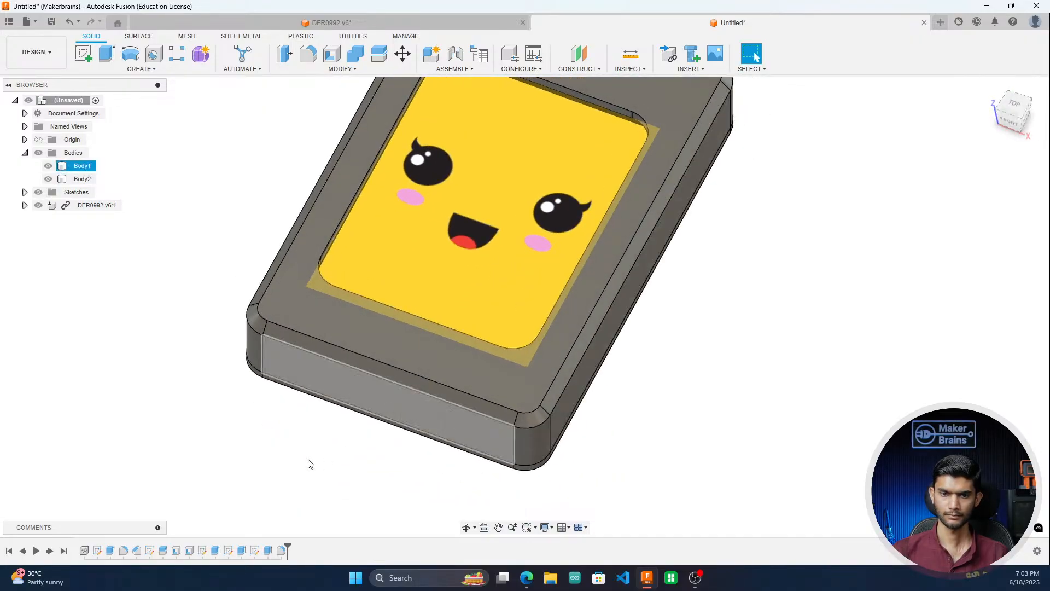
scroll(308, 464, down, 3)
scroll(339, 233, up, 3)
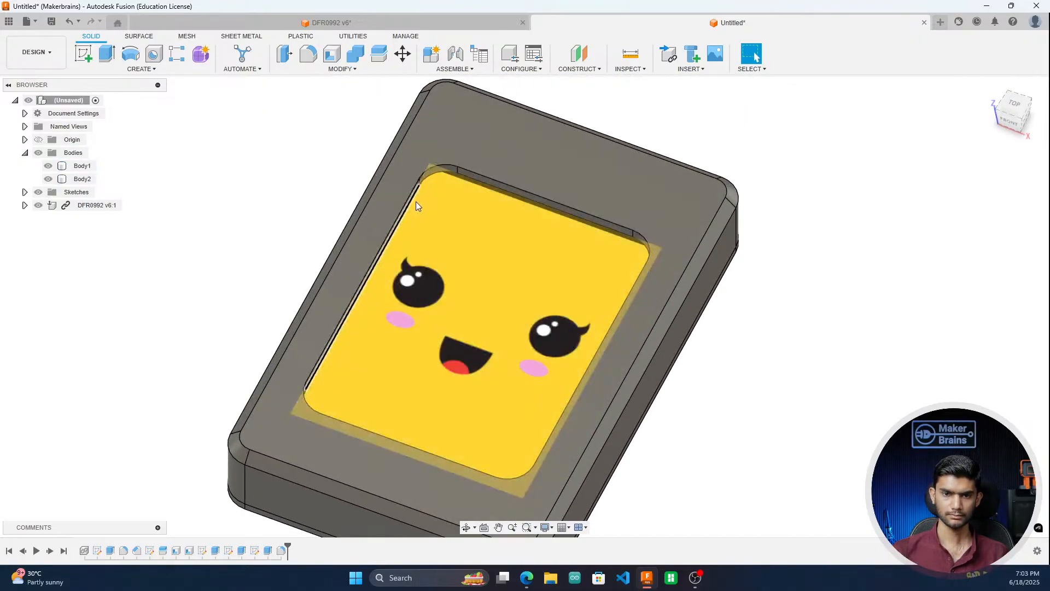
scroll(369, 214, down, 5)
scroll(440, 140, up, 5)
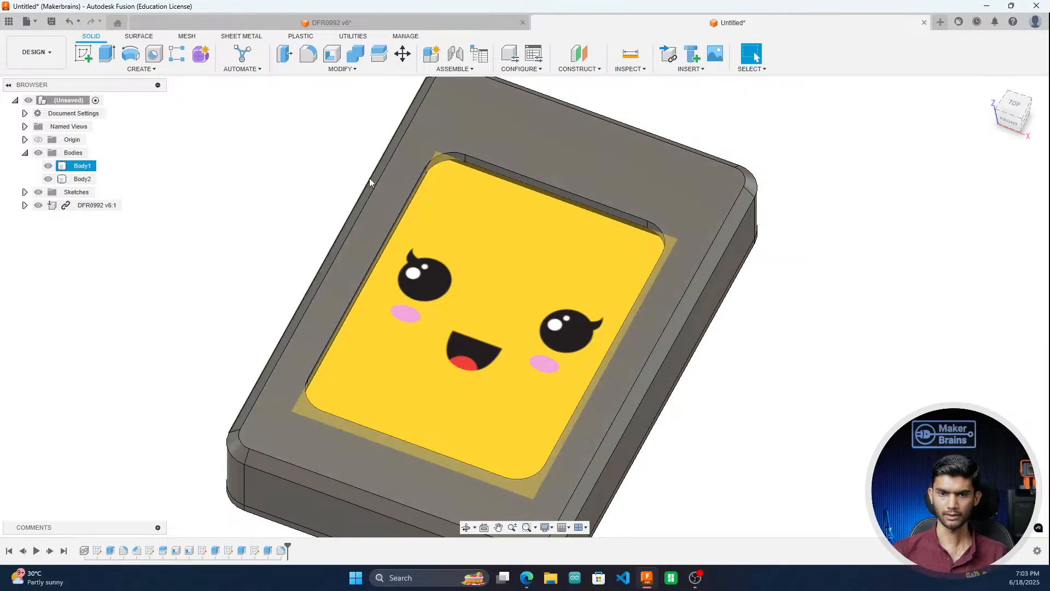
click(319, 70)
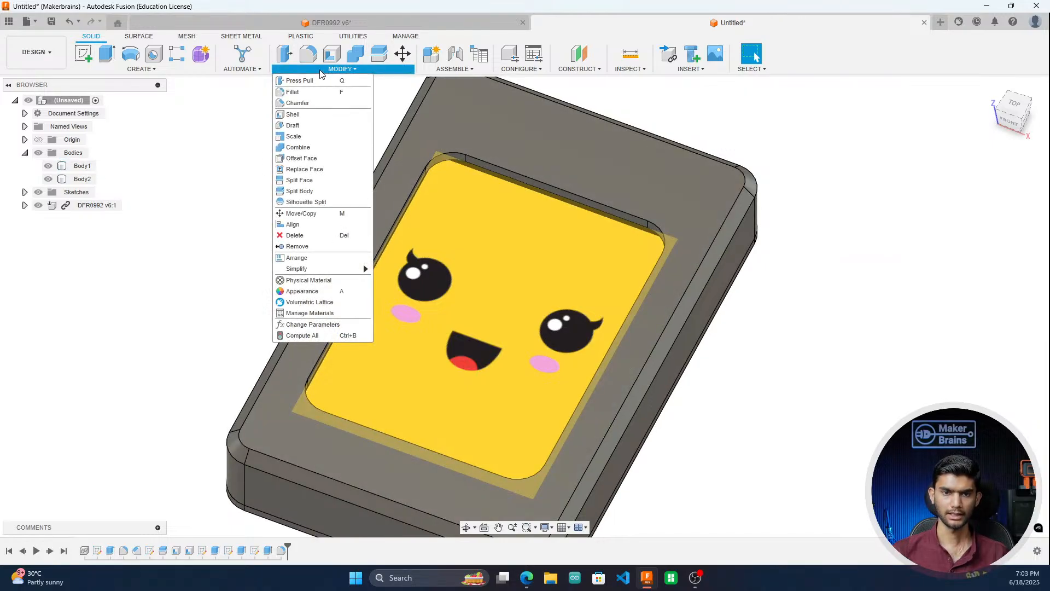
click(301, 103)
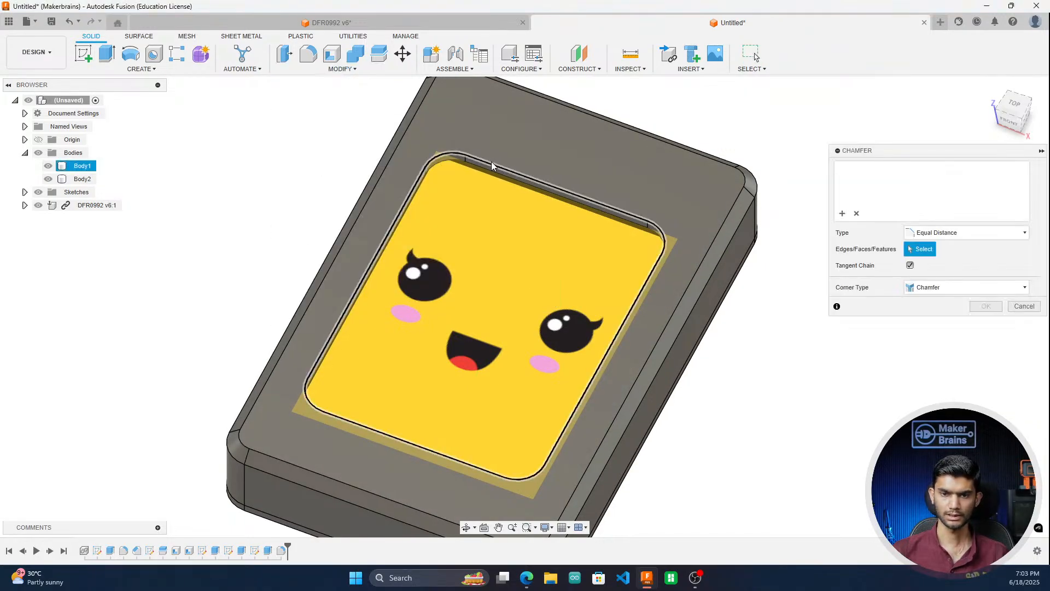
click(491, 164)
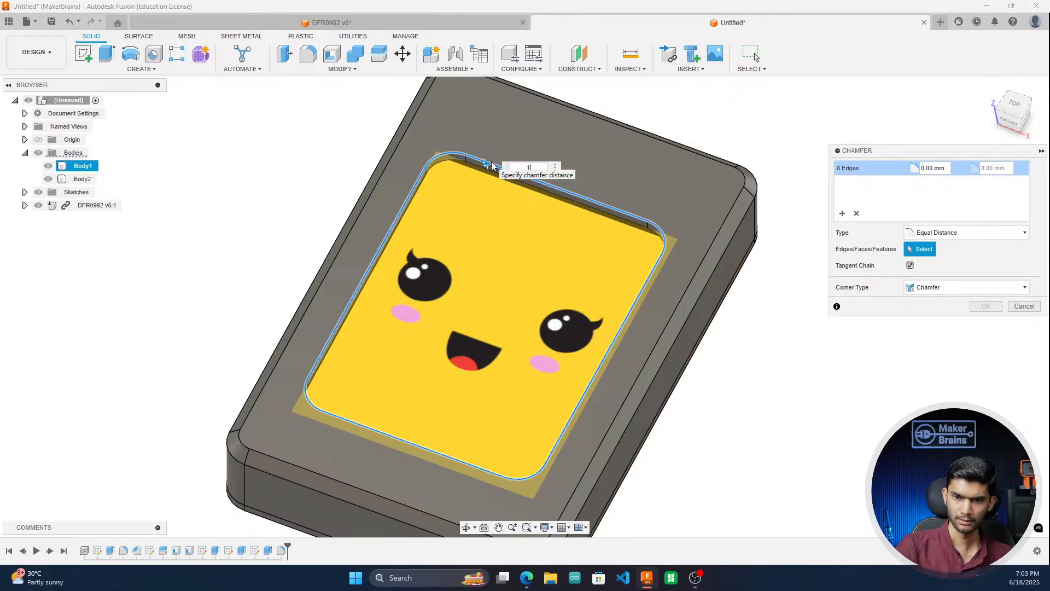
key(Return)
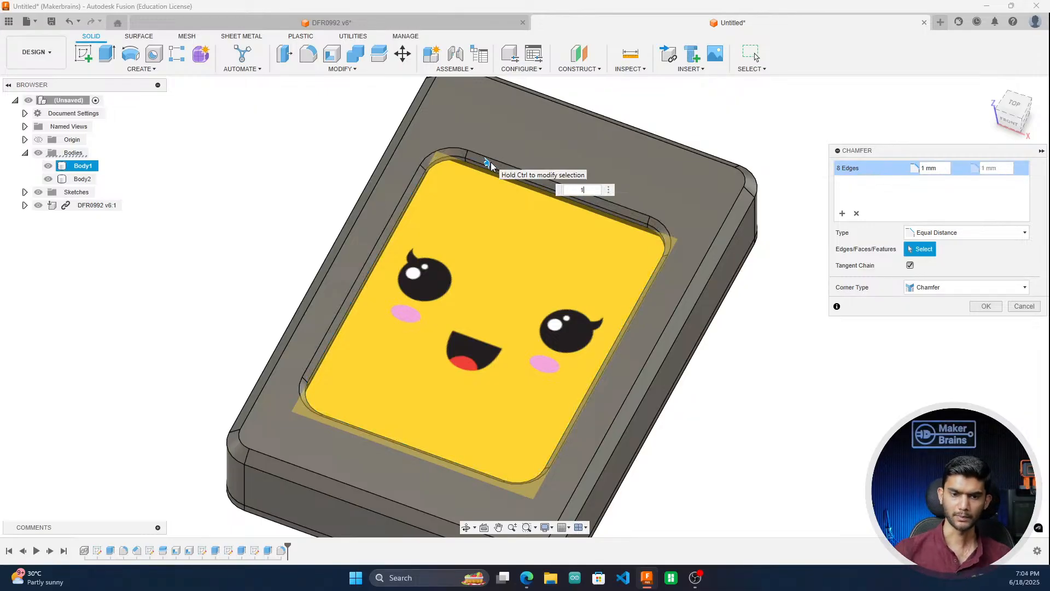
click(986, 306)
Step: Start a new sketch on the flat back end face of the cover, viewed straight from the back
click(990, 86)
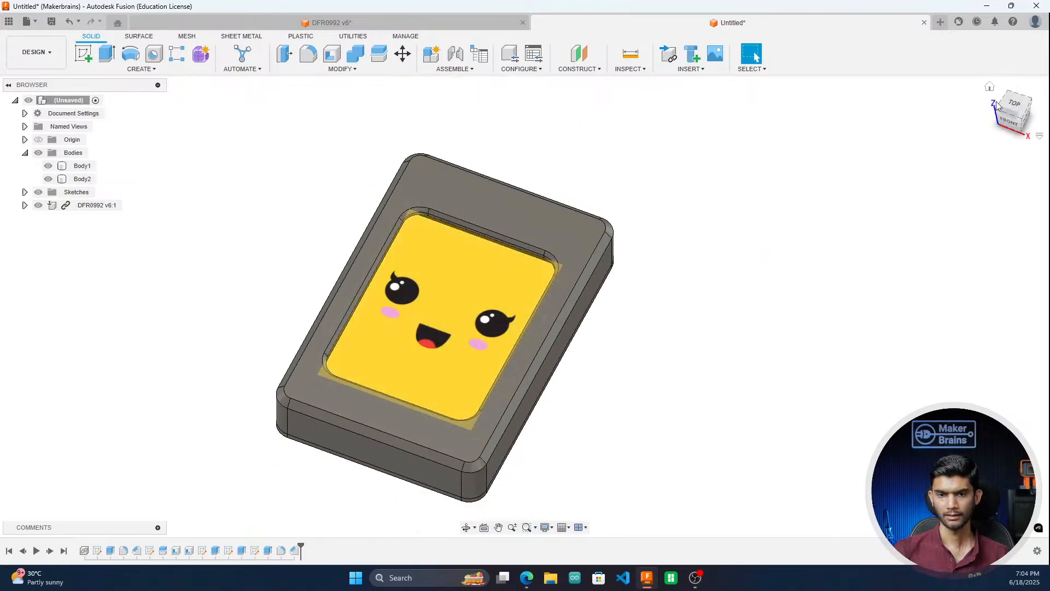
click(1012, 104)
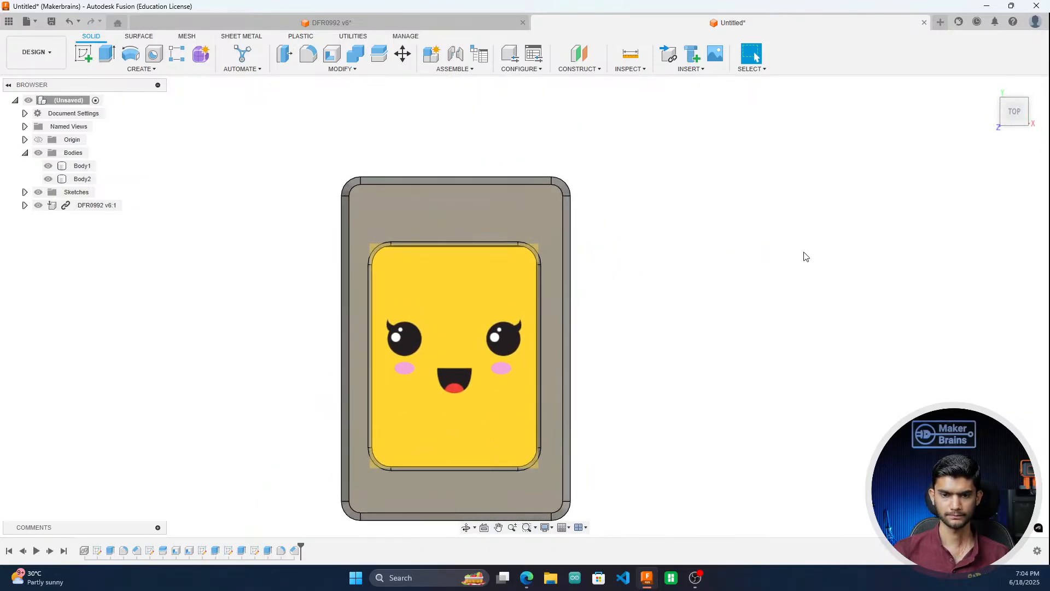
mouse_move(1012, 110)
mouse_down()
mouse_move(942, 102)
mouse_move(1036, 127)
mouse_move(1007, 118)
mouse_up()
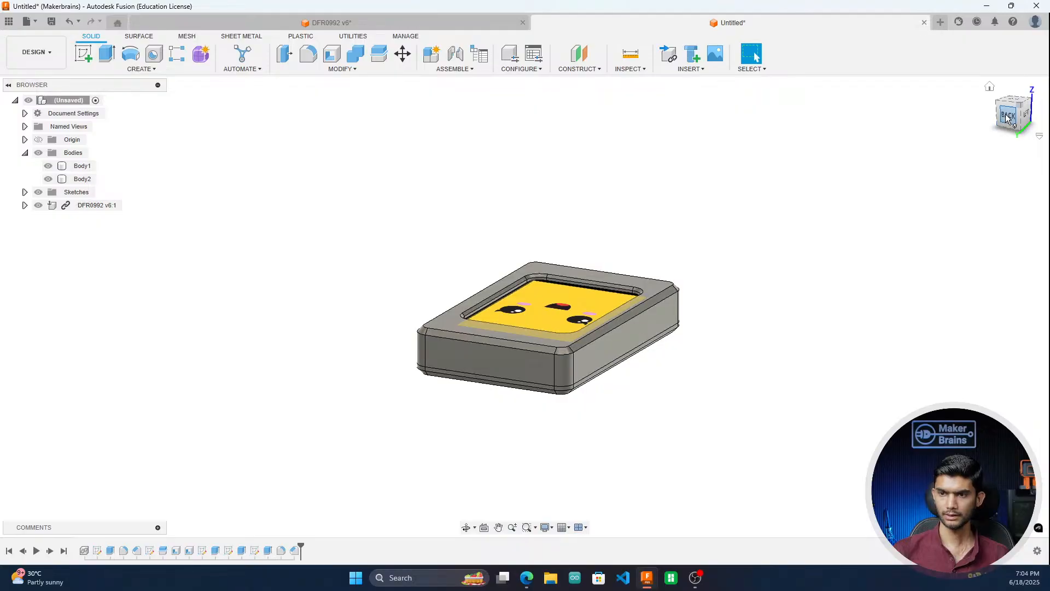
click(1007, 119)
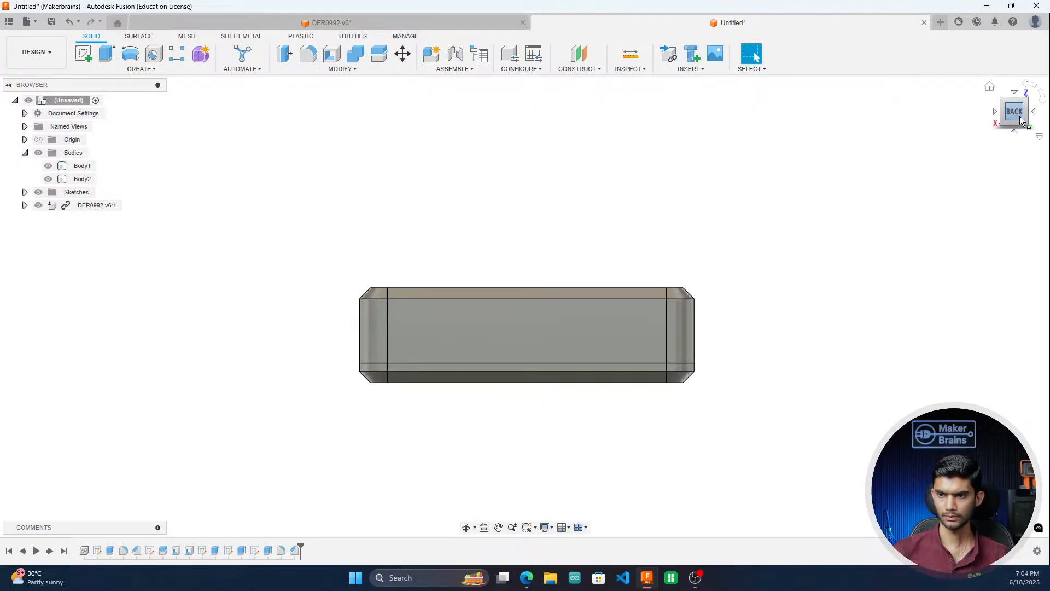
mouse_move(1020, 117)
mouse_down()
mouse_move(984, 136)
mouse_move(1013, 130)
mouse_up()
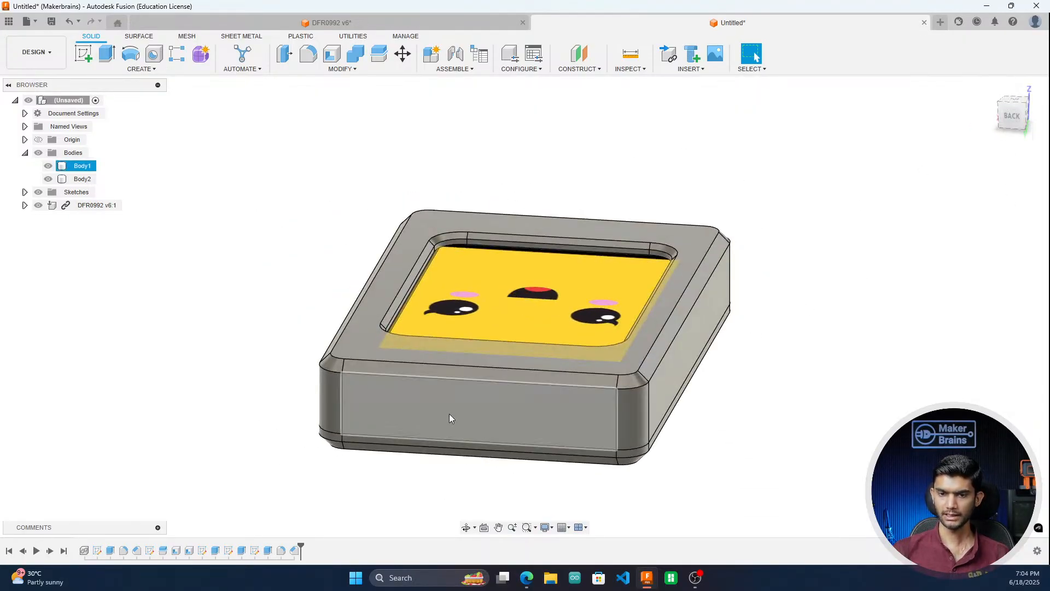
click(471, 414)
click(1012, 115)
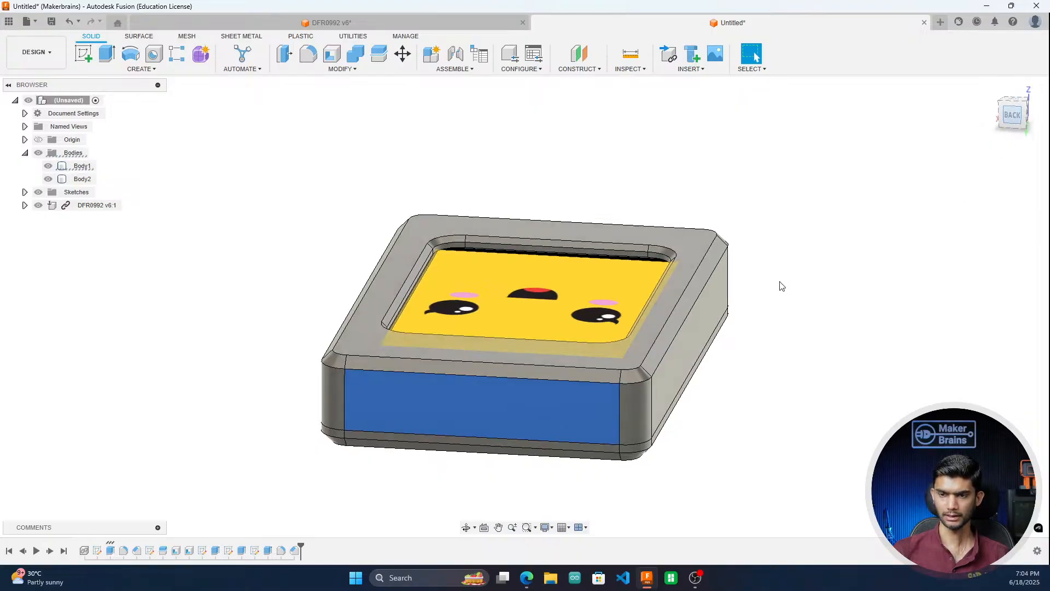
scroll(629, 389, up, 3)
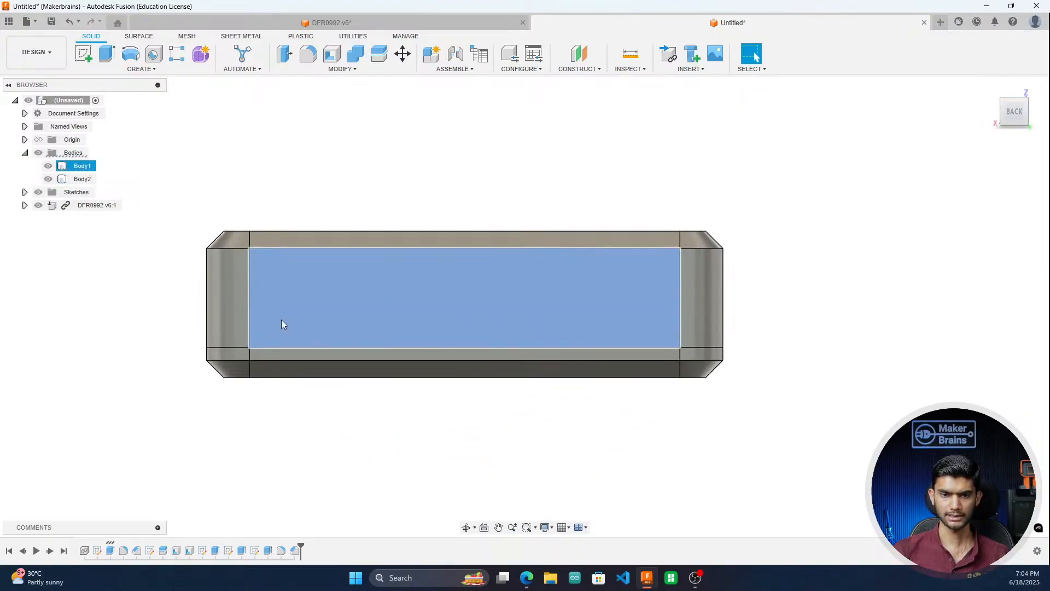
click(81, 51)
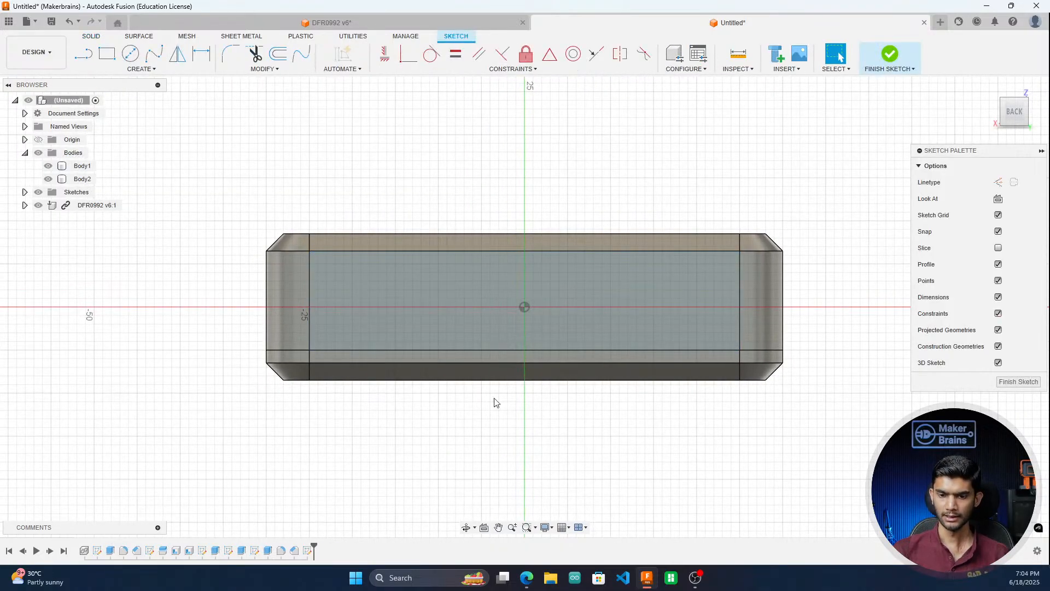
scroll(548, 300, up, 2)
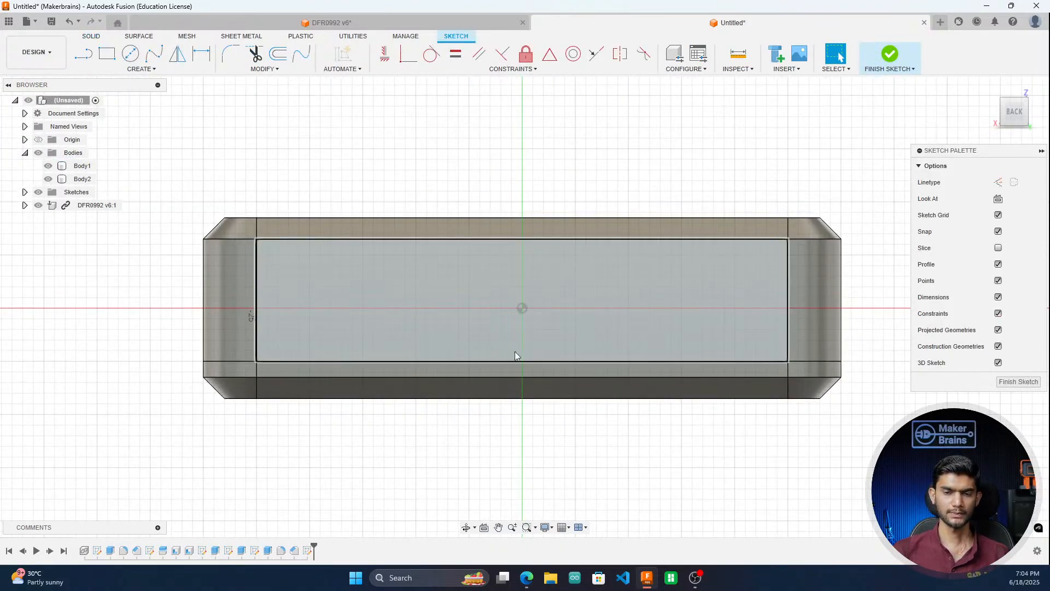
Step: Switch the visual style to Wireframe with Hidden Edges to reveal the board's components inside the enclosure
click(546, 527)
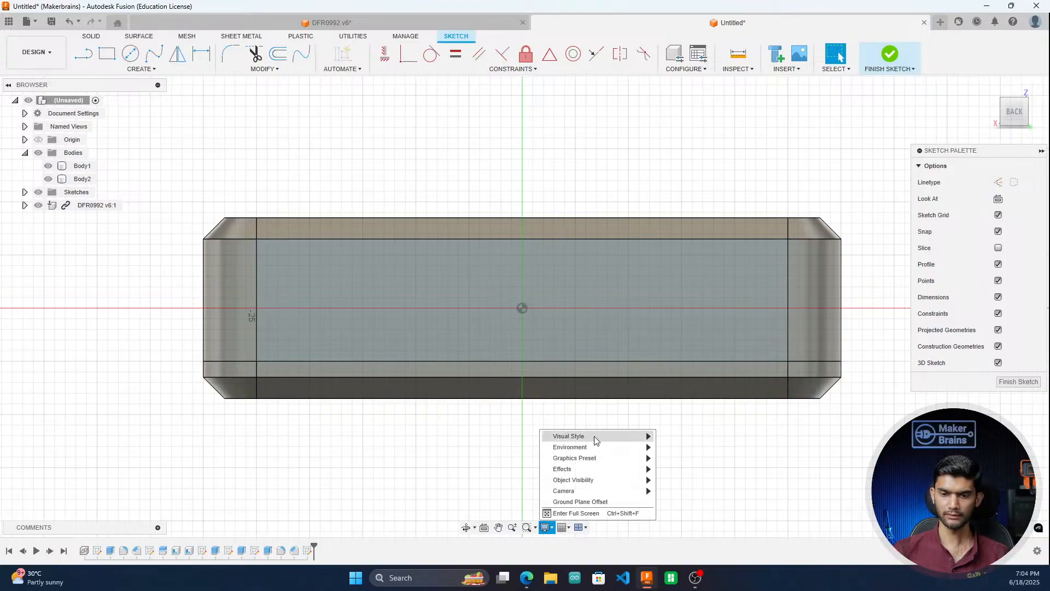
mouse_move(580, 435)
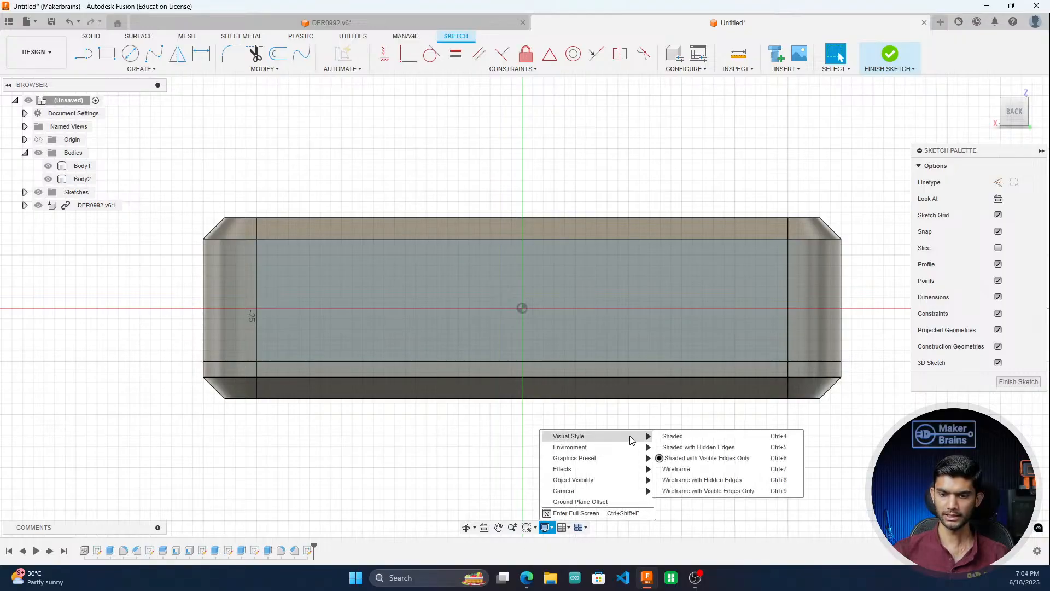
click(752, 480)
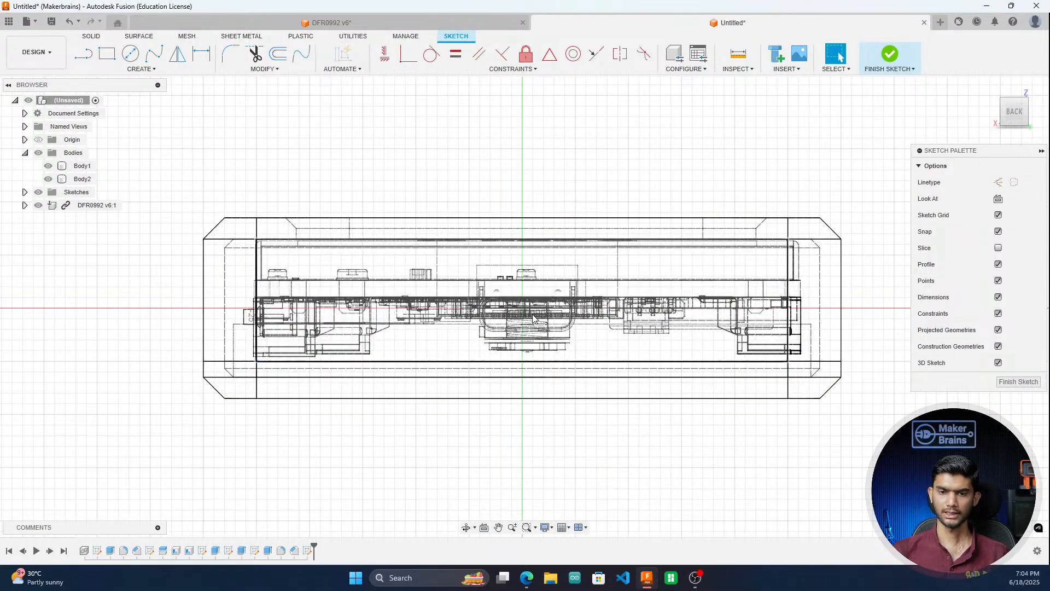
Step: Sketch a centre point slot on the USB-C connector's centre, with a 3 mm horizontal centre-to-arc-centre distance and a 4 mm width
scroll(534, 319, up, 5)
scroll(542, 352, down, 3)
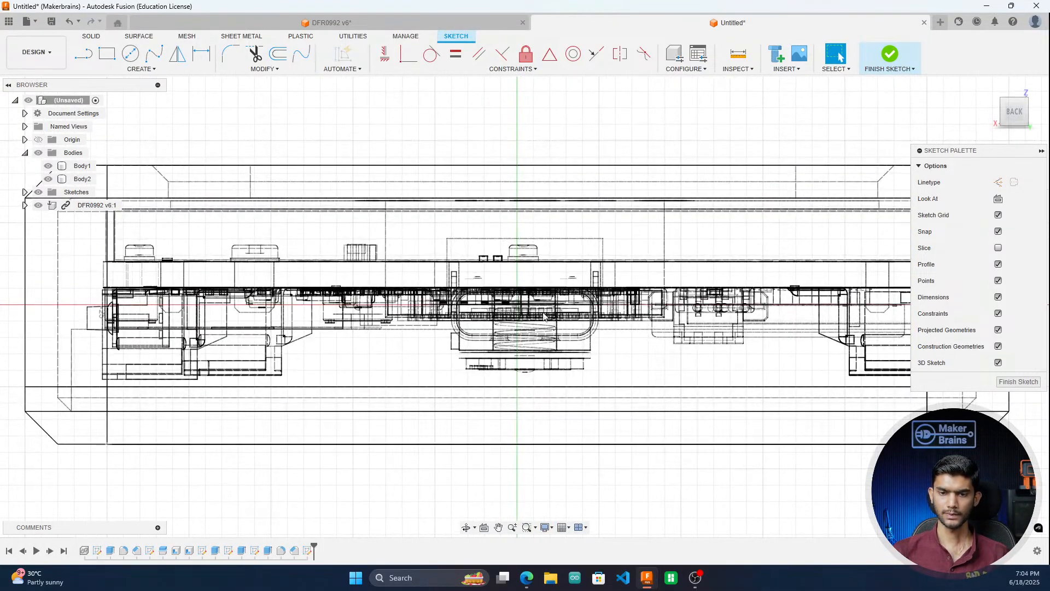
scroll(580, 341, up, 2)
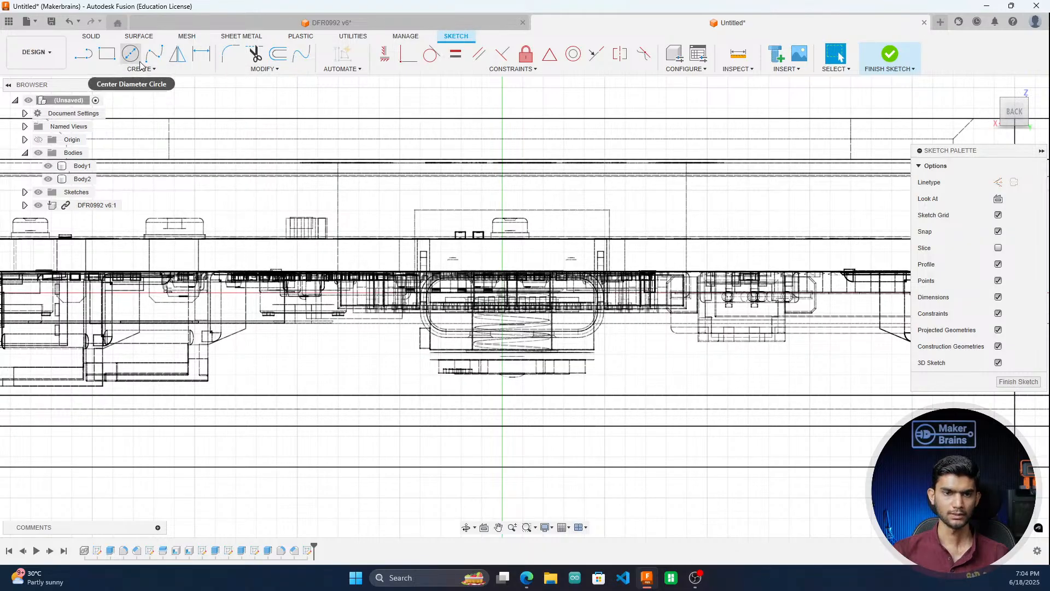
click(154, 70)
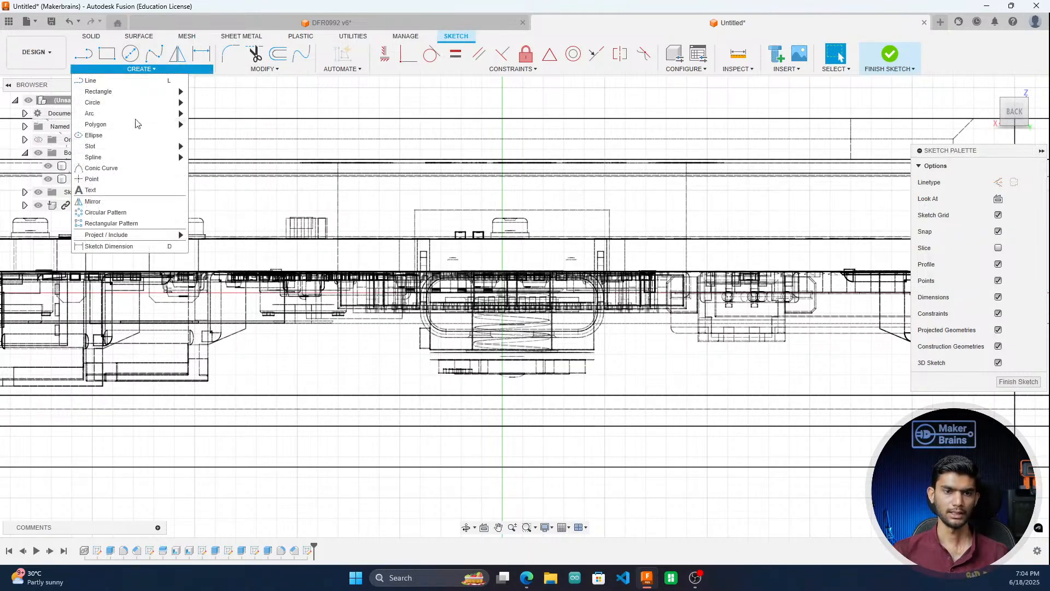
mouse_move(138, 152)
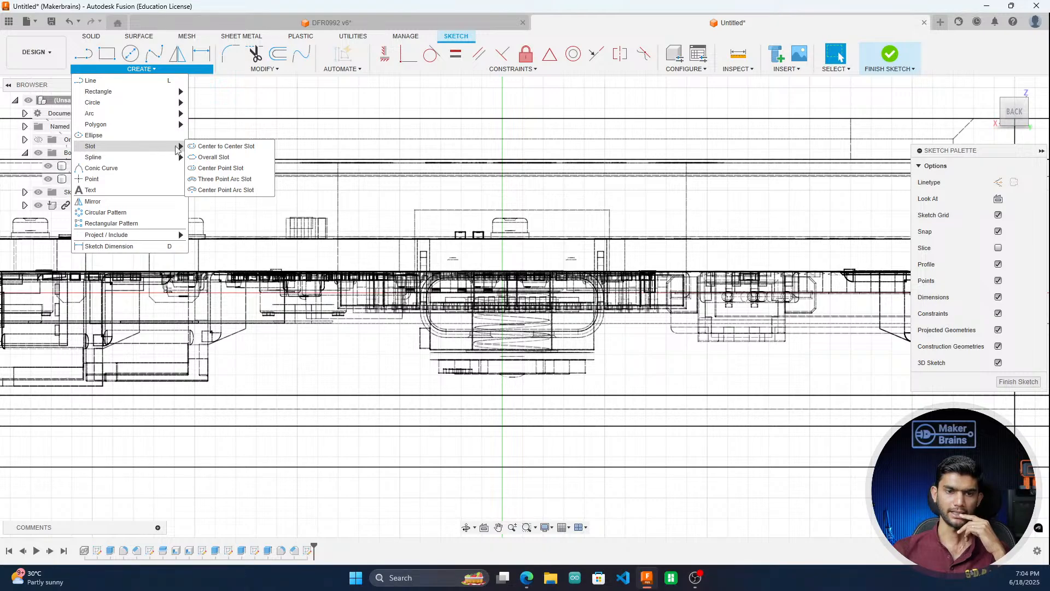
click(208, 172)
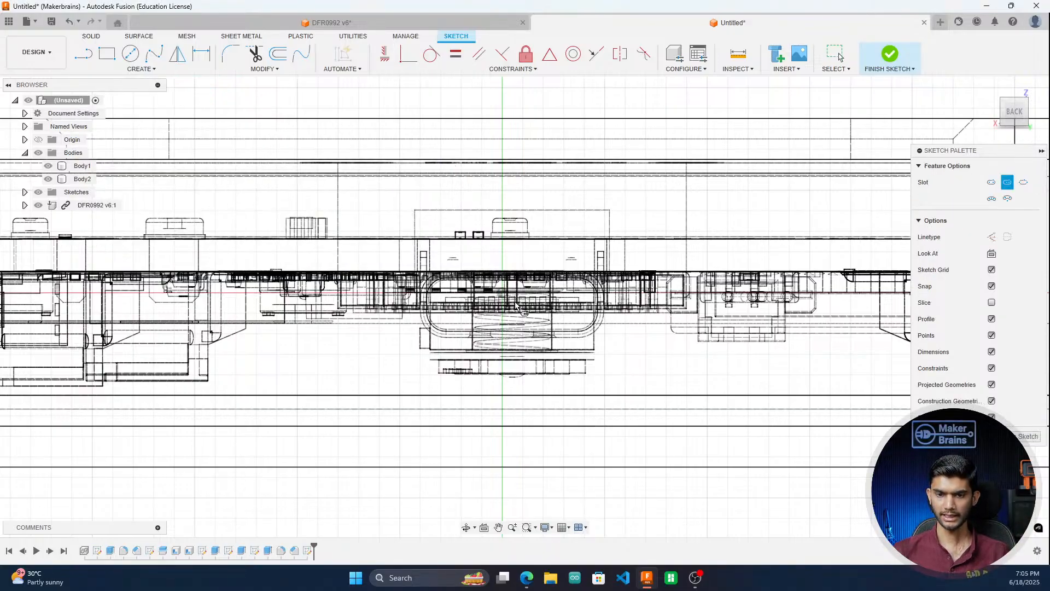
scroll(514, 307, up, 2)
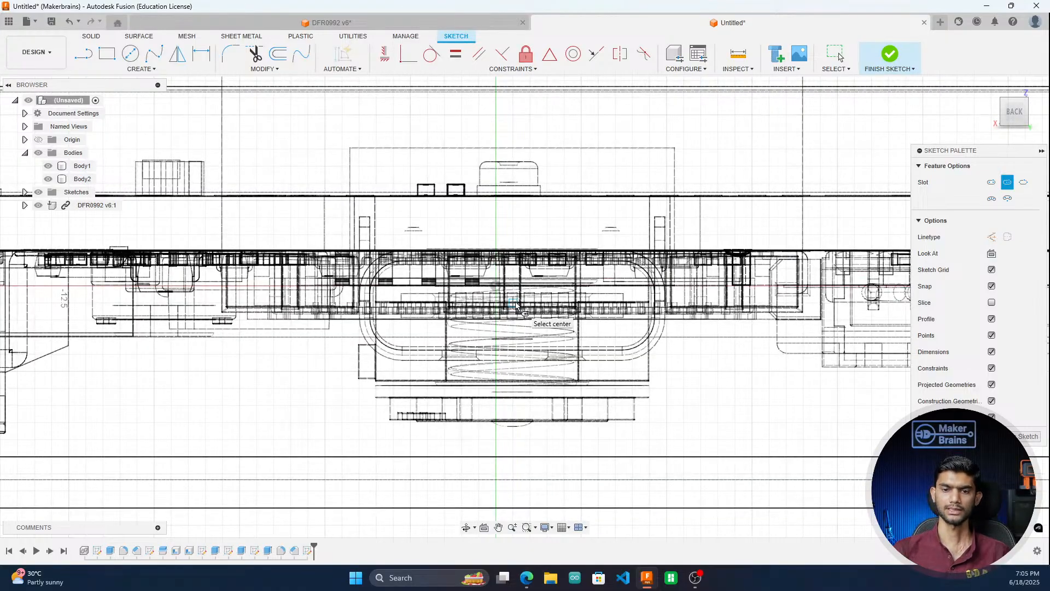
click(516, 306)
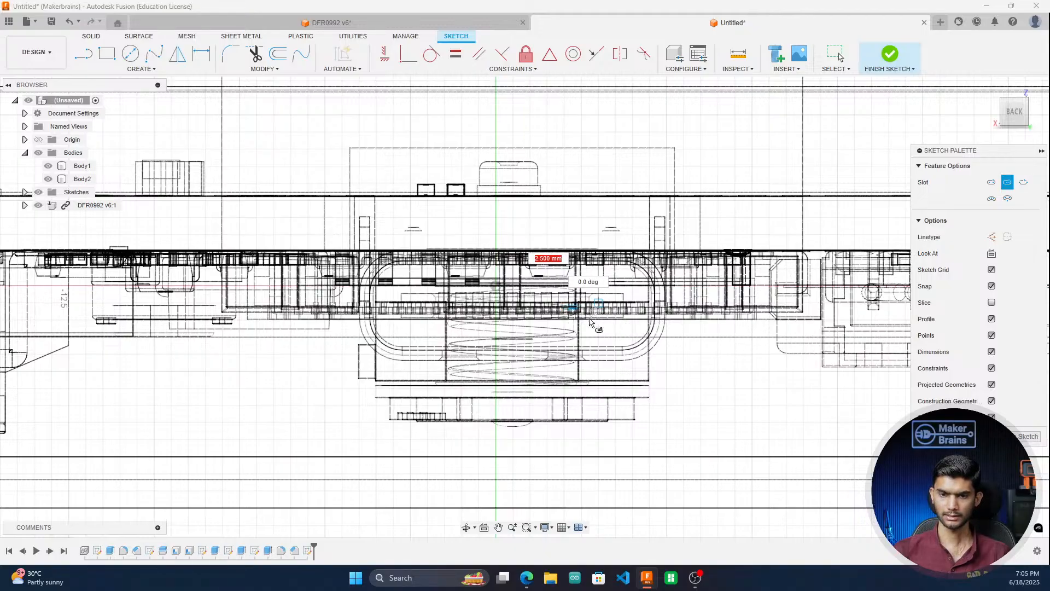
text(2.5)
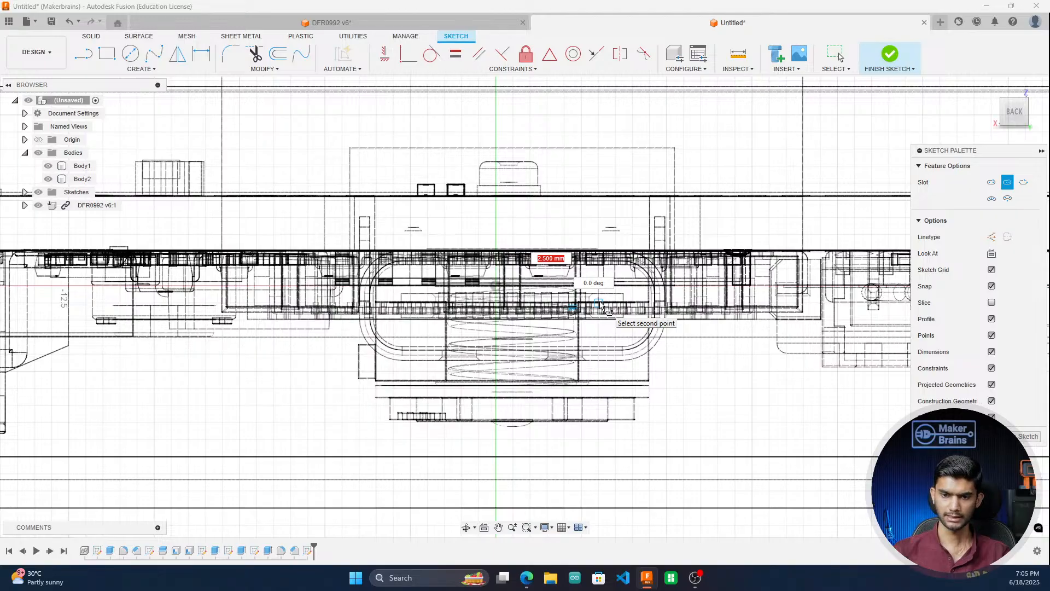
text(3)
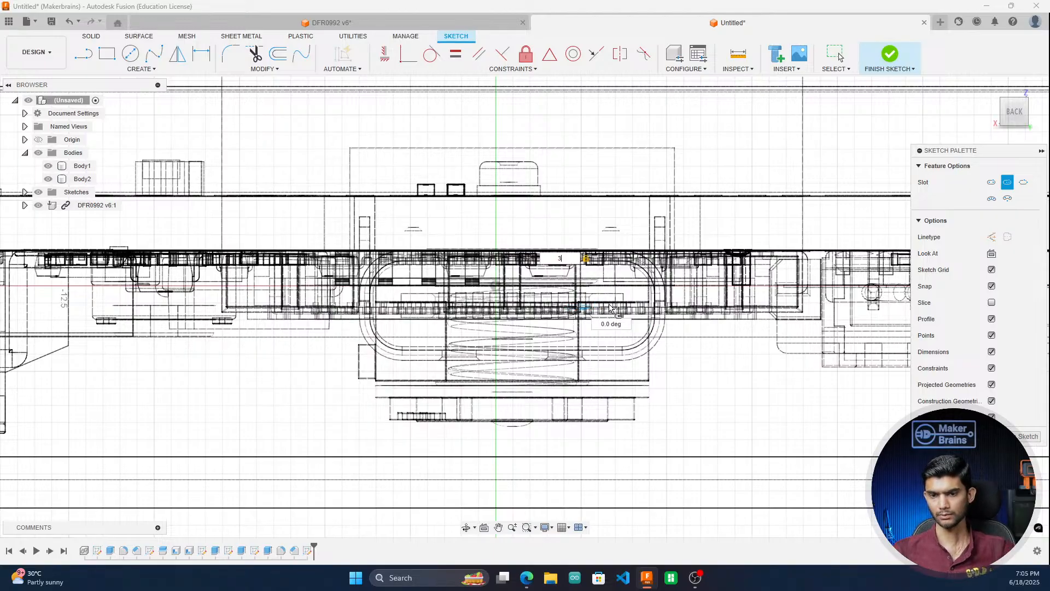
key(Return)
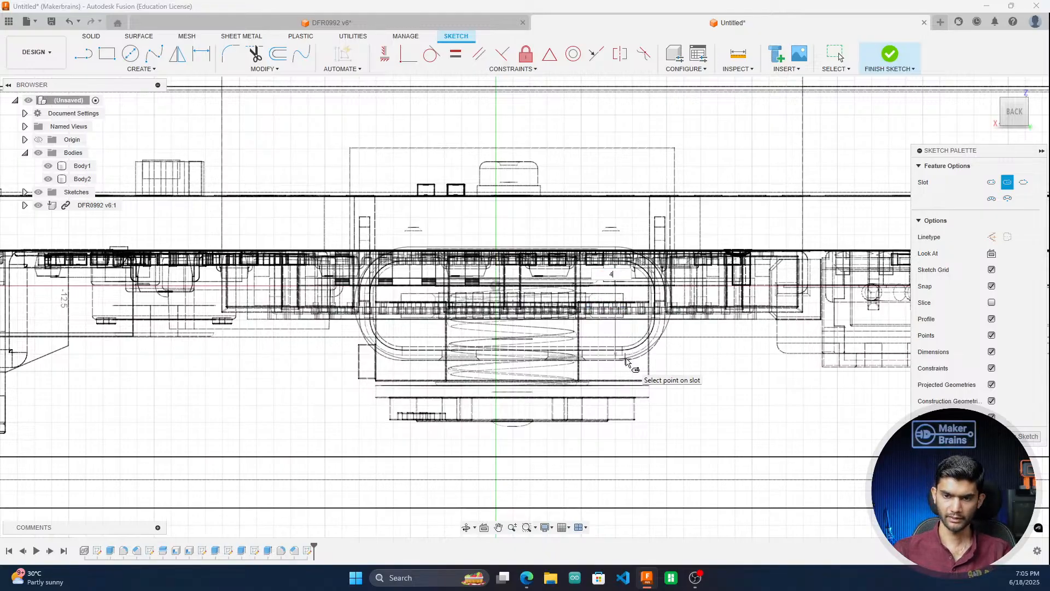
text(4)
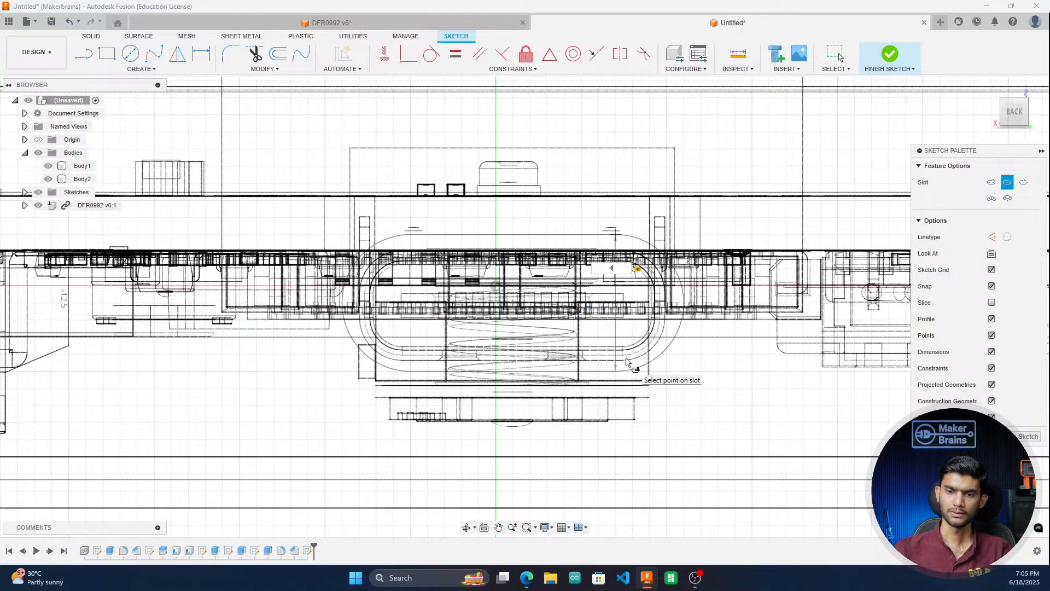
key(Return)
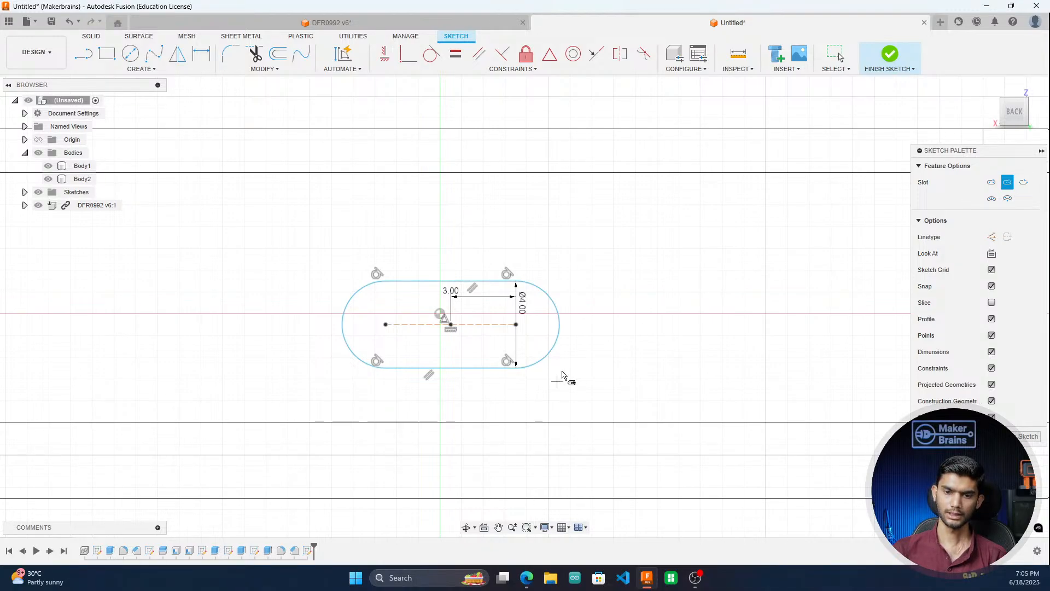
scroll(489, 353, down, 2)
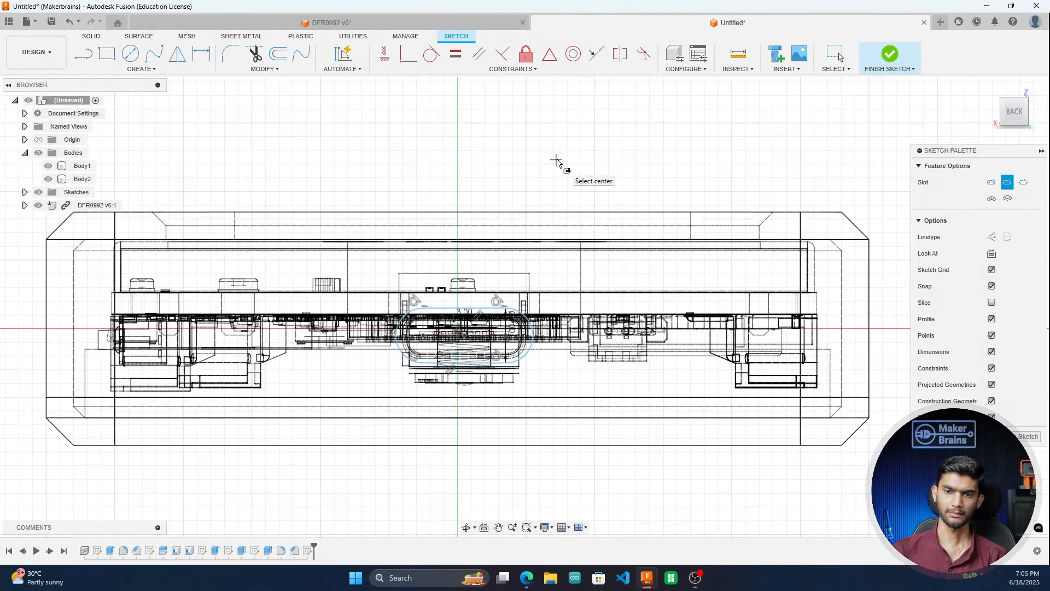
right_click(520, 161)
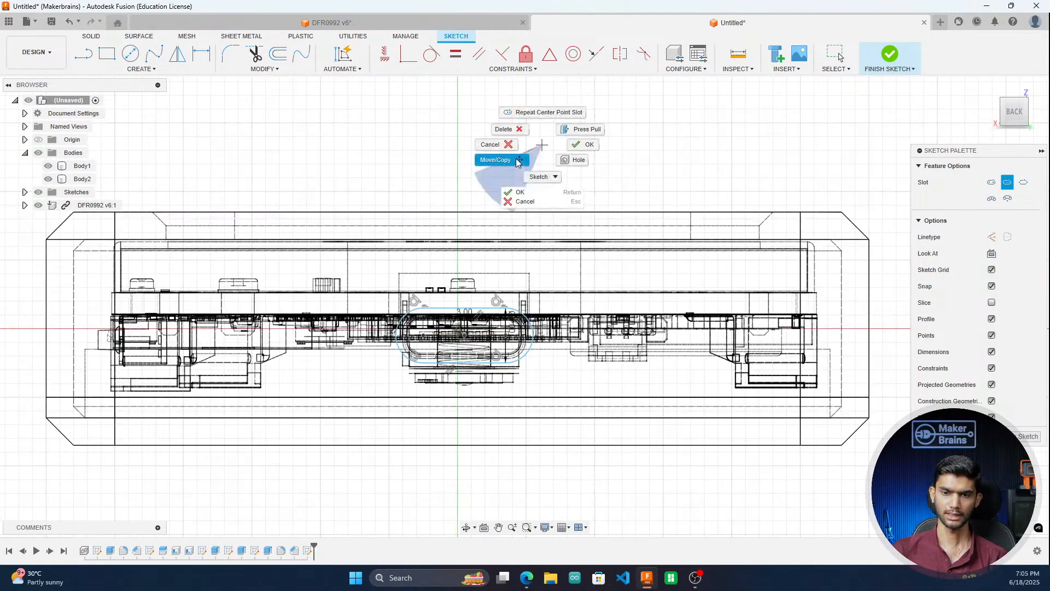
click(495, 146)
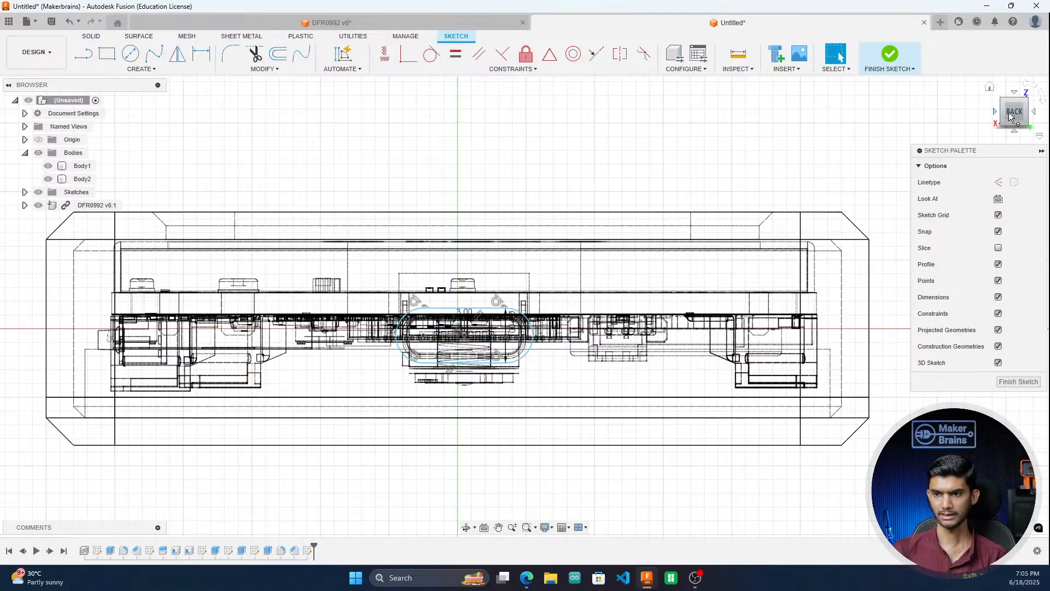
Step: Select the slot profile in an angled view and finish the sketch
click(990, 86)
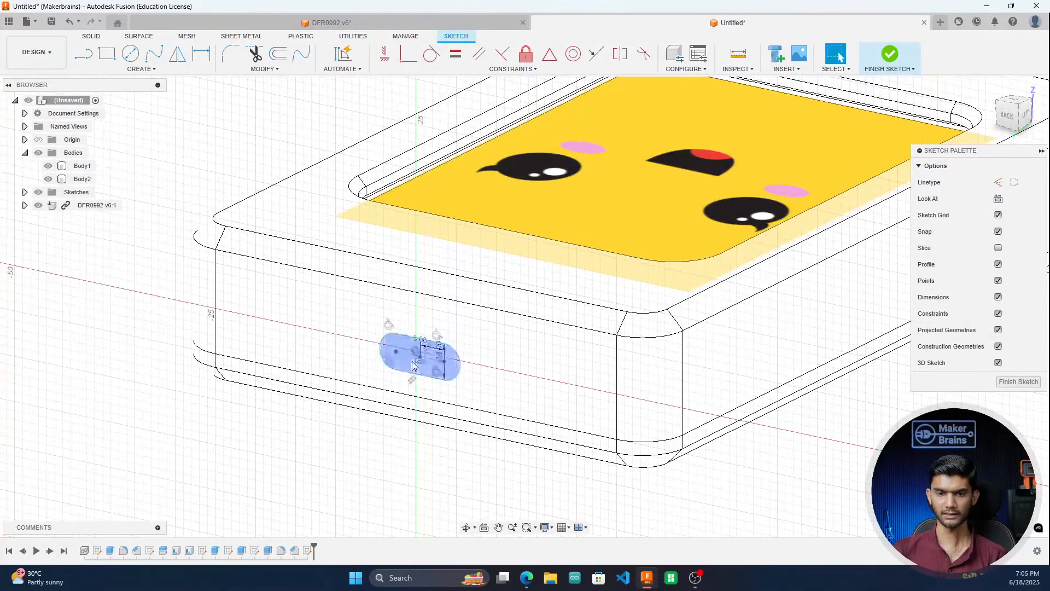
scroll(387, 352, up, 3)
scroll(393, 351, down, 1)
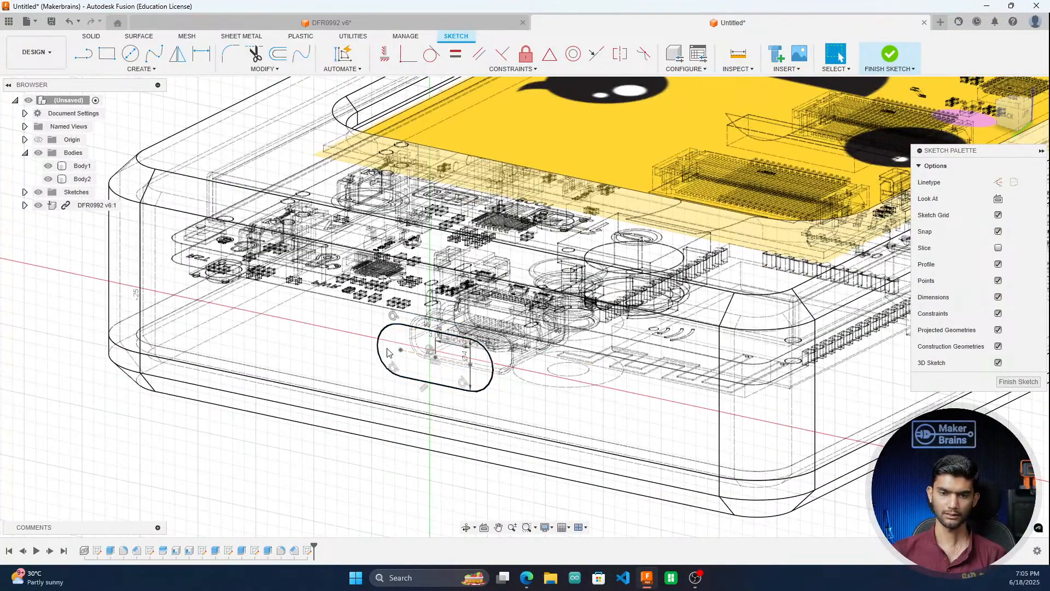
click(397, 338)
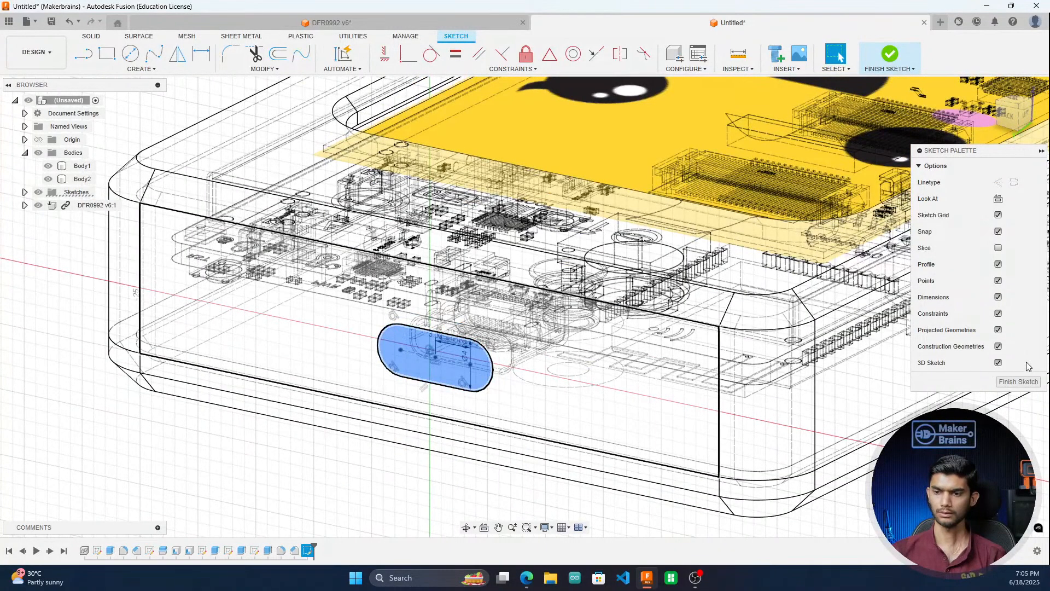
click(1019, 382)
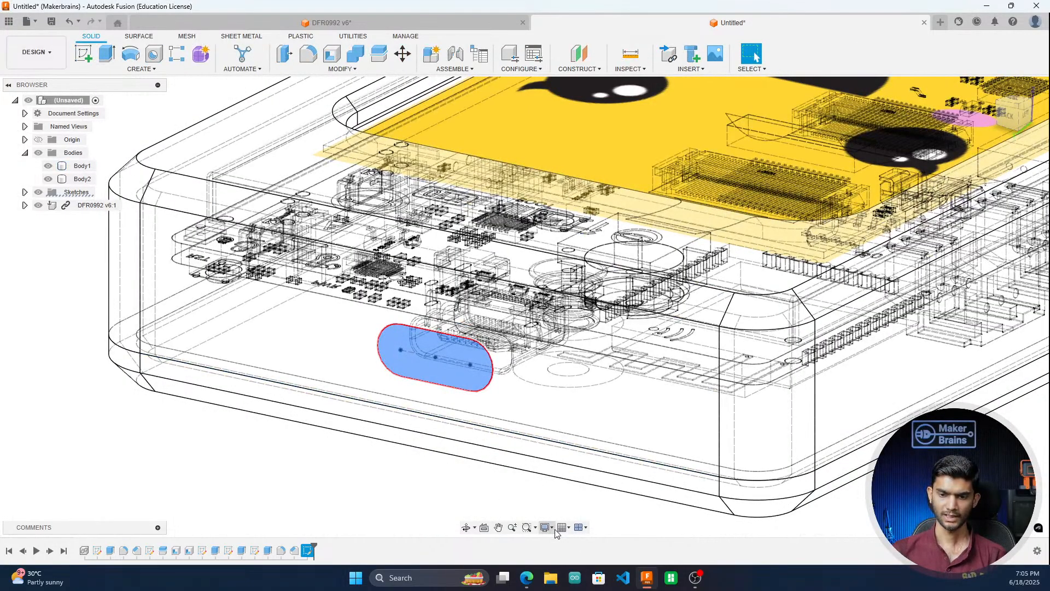
Step: Switch the visual style to Shaded with Visible Edges Only
click(546, 526)
mouse_move(593, 441)
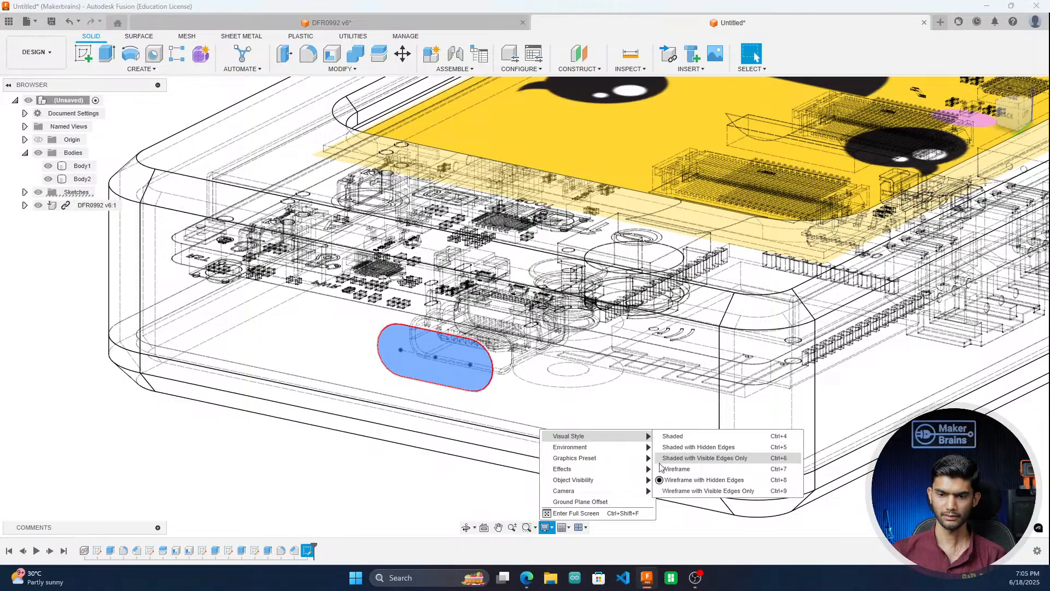
click(744, 457)
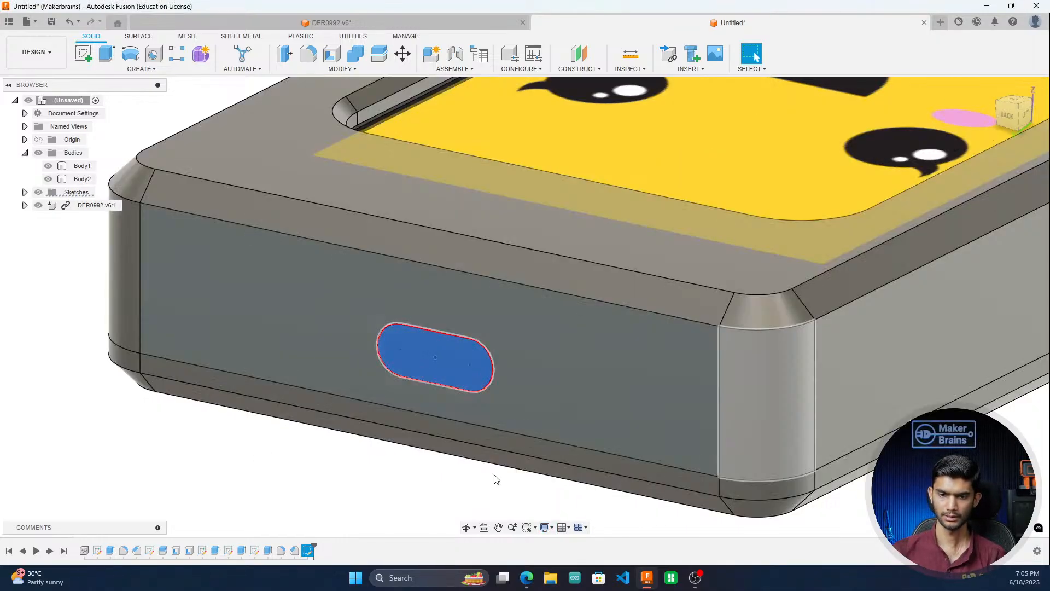
Step: Extrude the slot profile -5 mm as a cut through the enclosure's back wall to open the USB-C port
scroll(304, 459, down, 3)
click(284, 53)
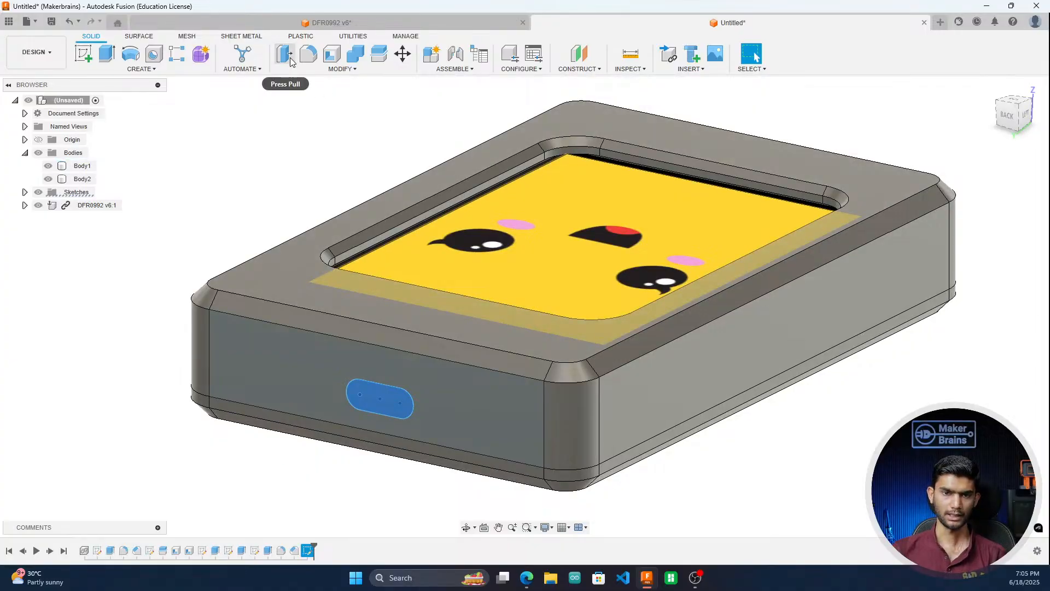
click(372, 402)
drag(373, 401, 400, 389)
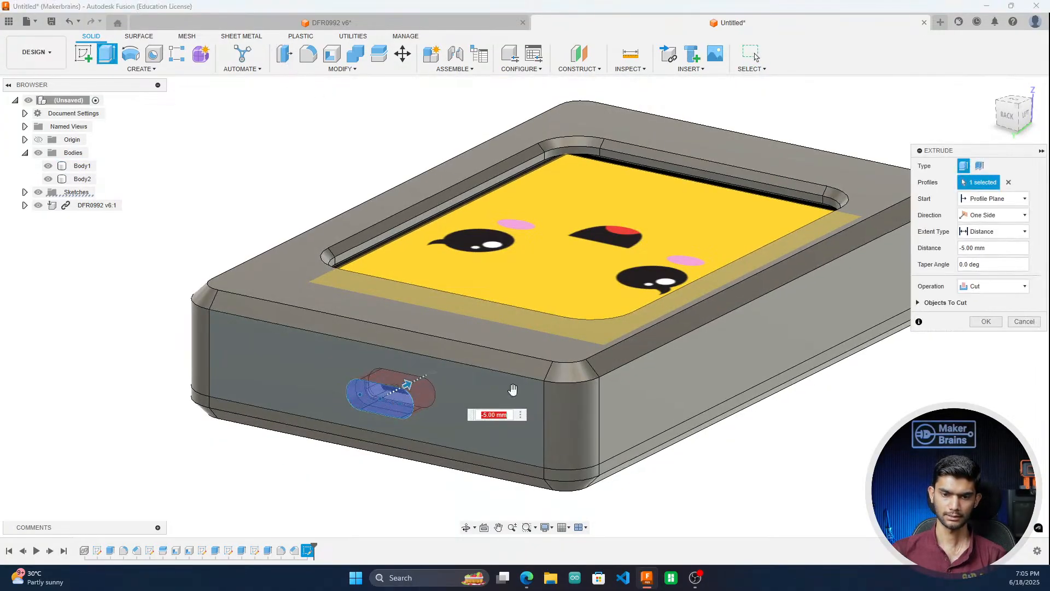
click(989, 324)
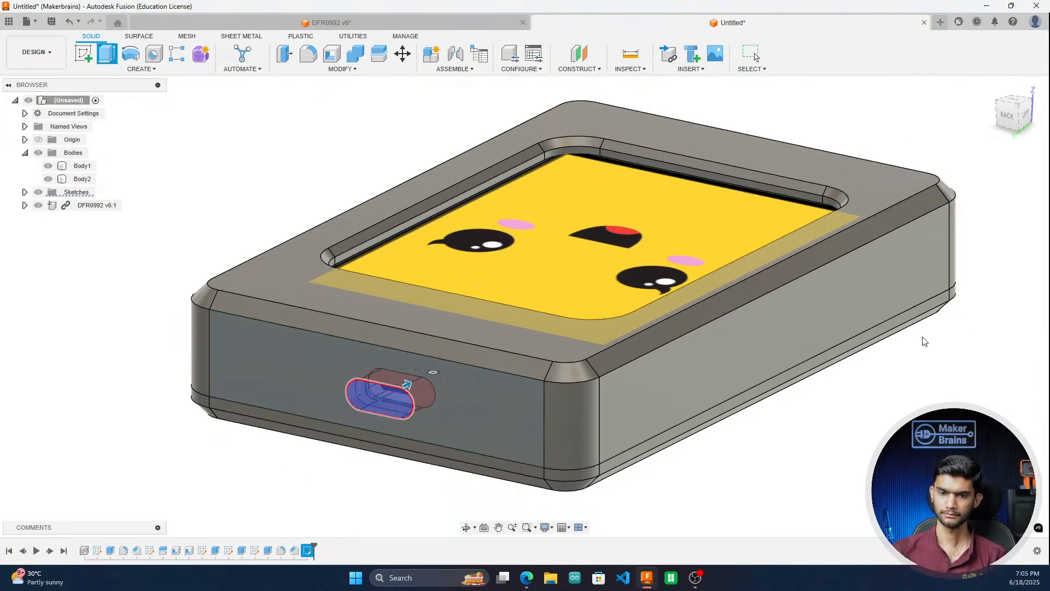
Step: Examine the slot cutout's alignment with the USB-C connector and the wall depth around it, from the back and at an angle
click(1007, 115)
mouse_move(377, 437)
shift+middle_down()
mouse_move(446, 475)
mouse_move(388, 508)
mouse_move(326, 474)
shift+middle_up()
scroll(375, 402, up, 3)
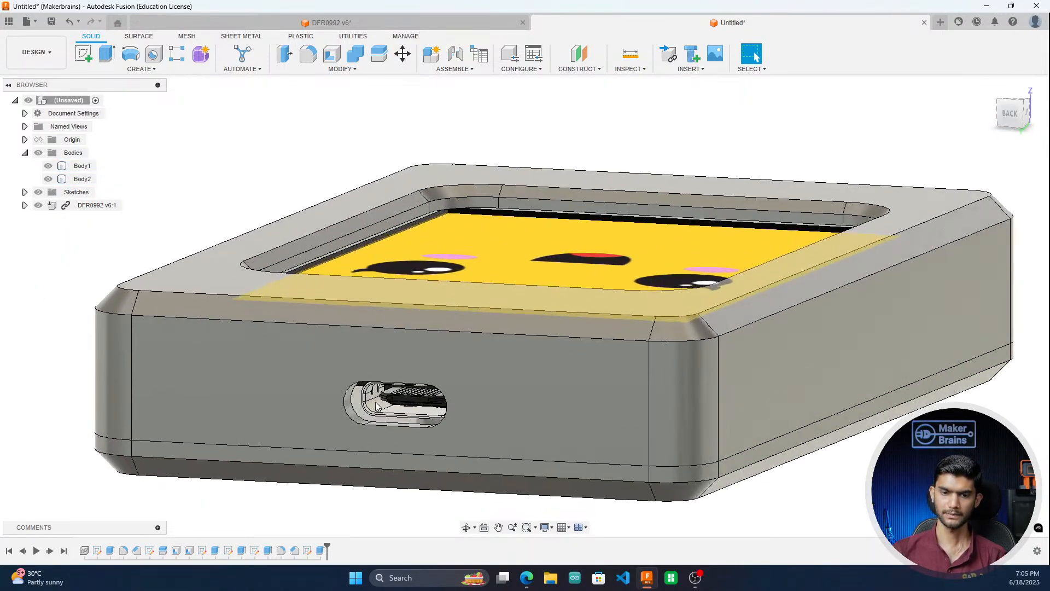
scroll(410, 240, down, 4)
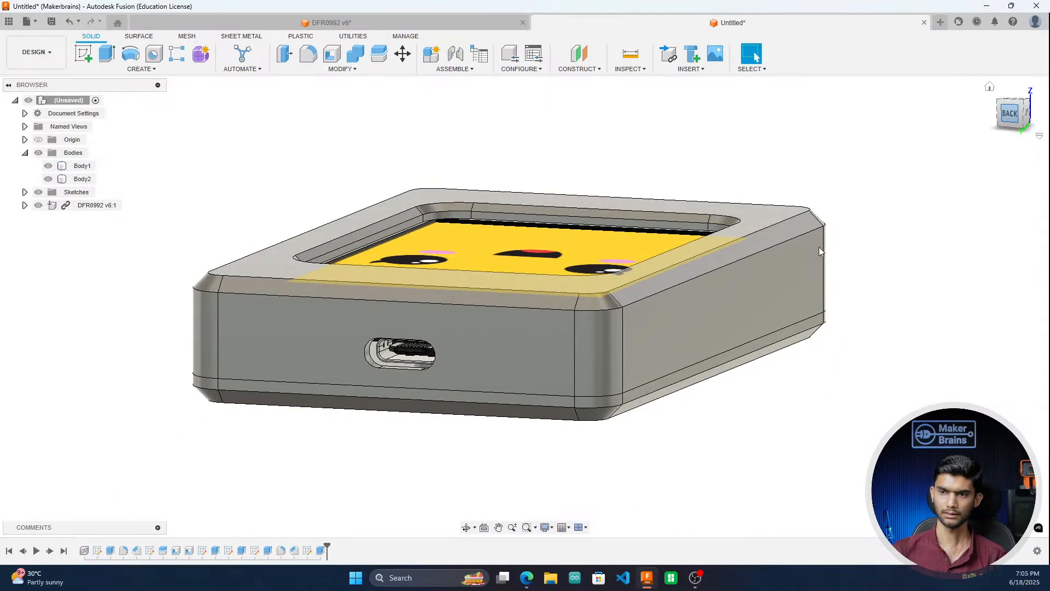
scroll(355, 364, up, 5)
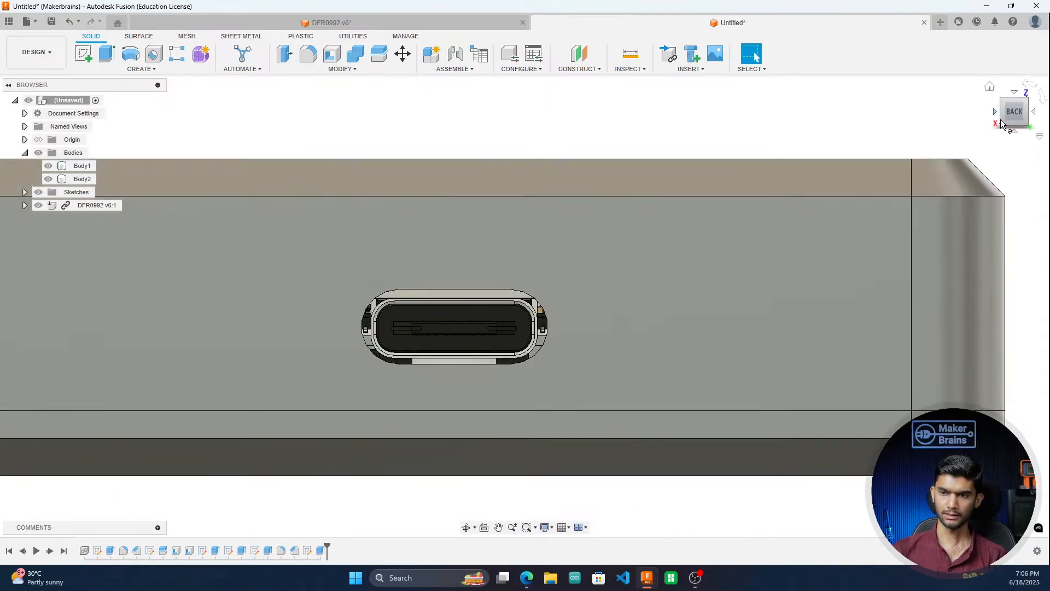
shift+middle_drag(524, 301, 356, 340)
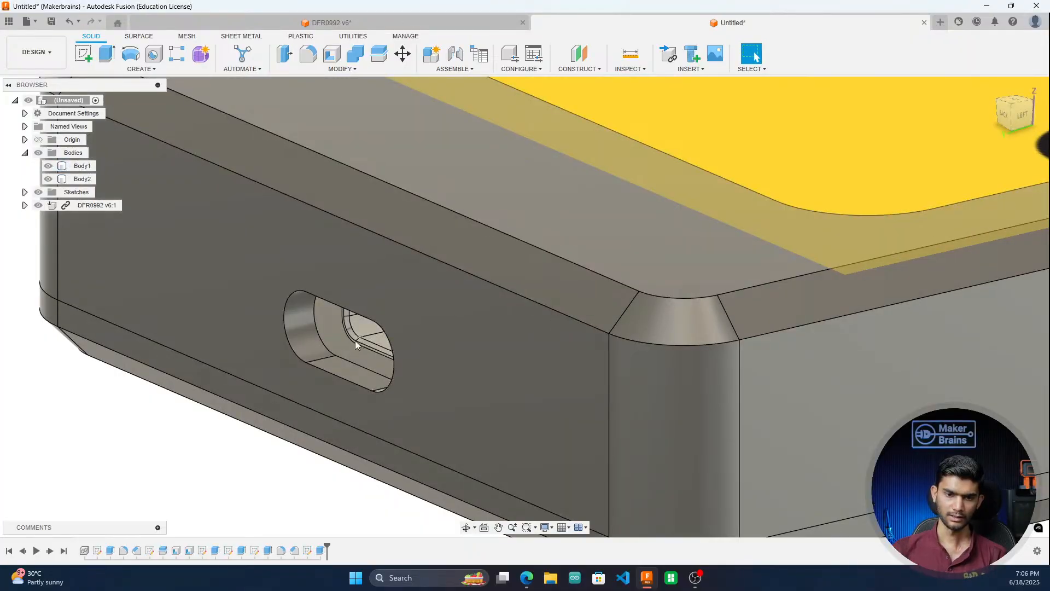
click(311, 332)
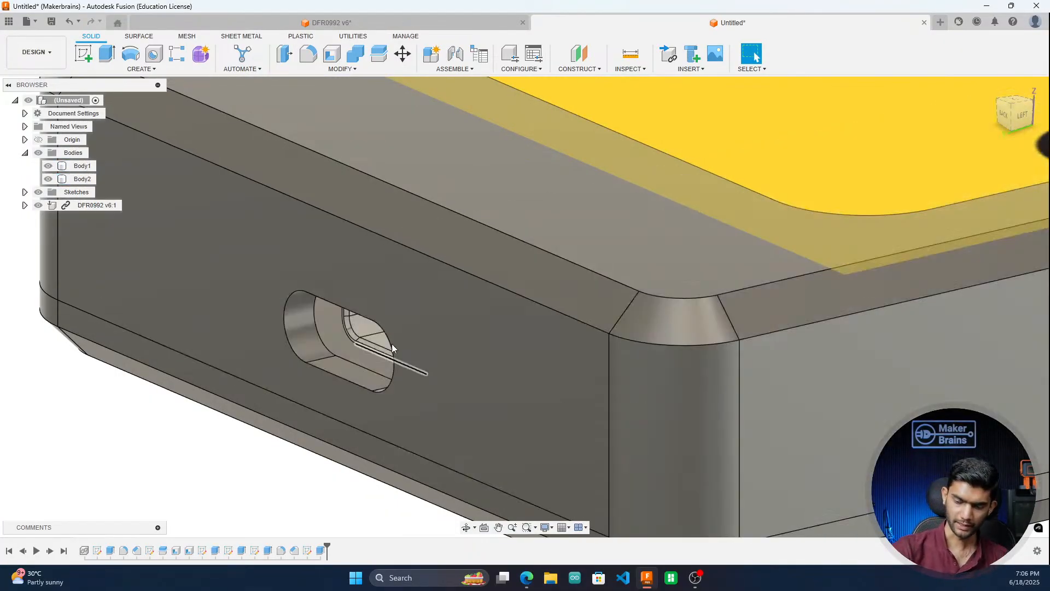
click(522, 133)
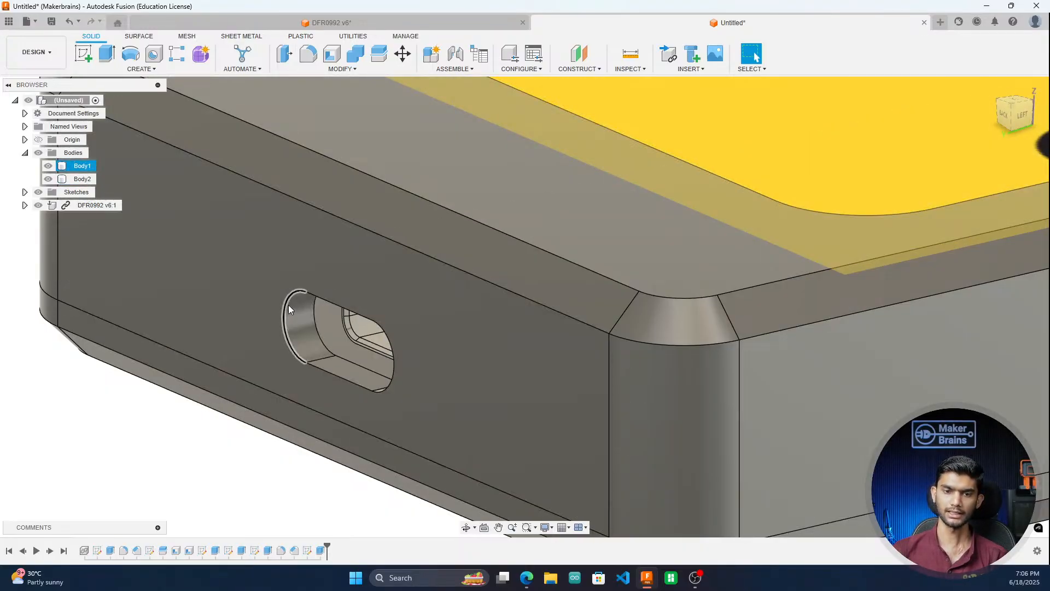
shift+middle_drag(303, 310, 404, 343)
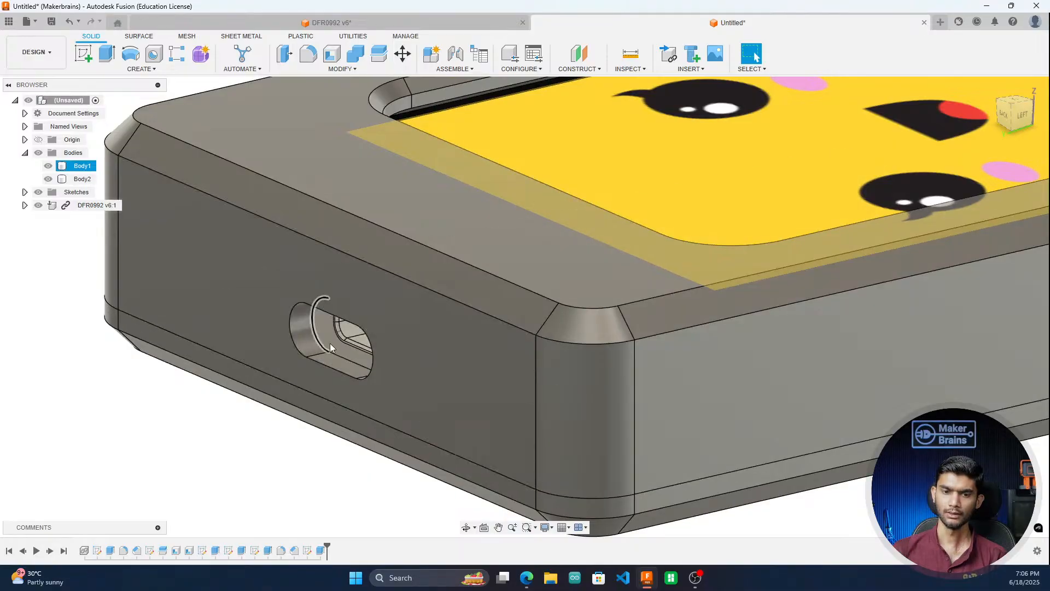
scroll(335, 329, up, 2)
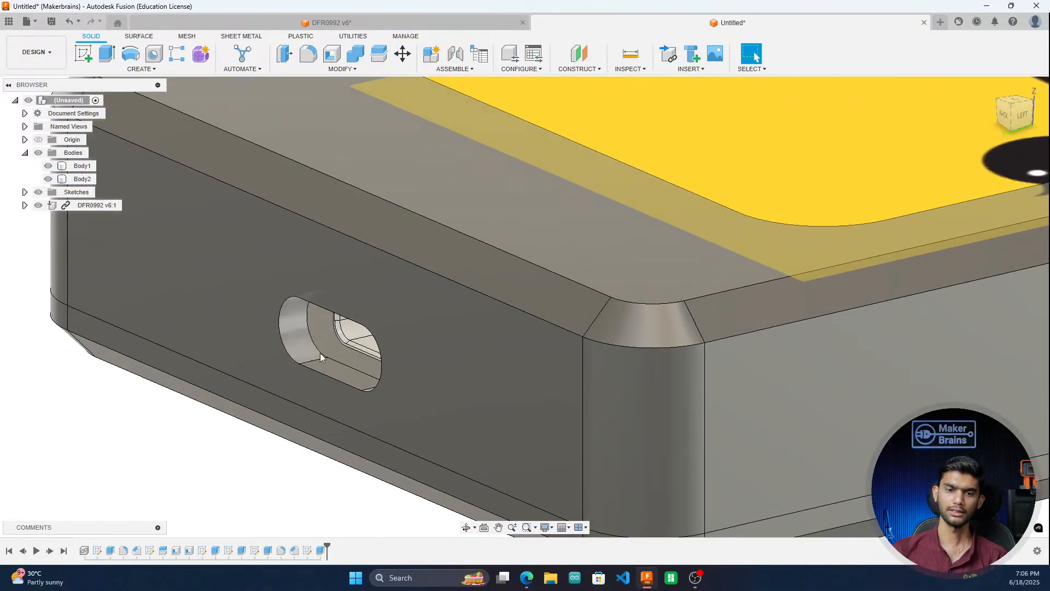
scroll(468, 338, down, 3)
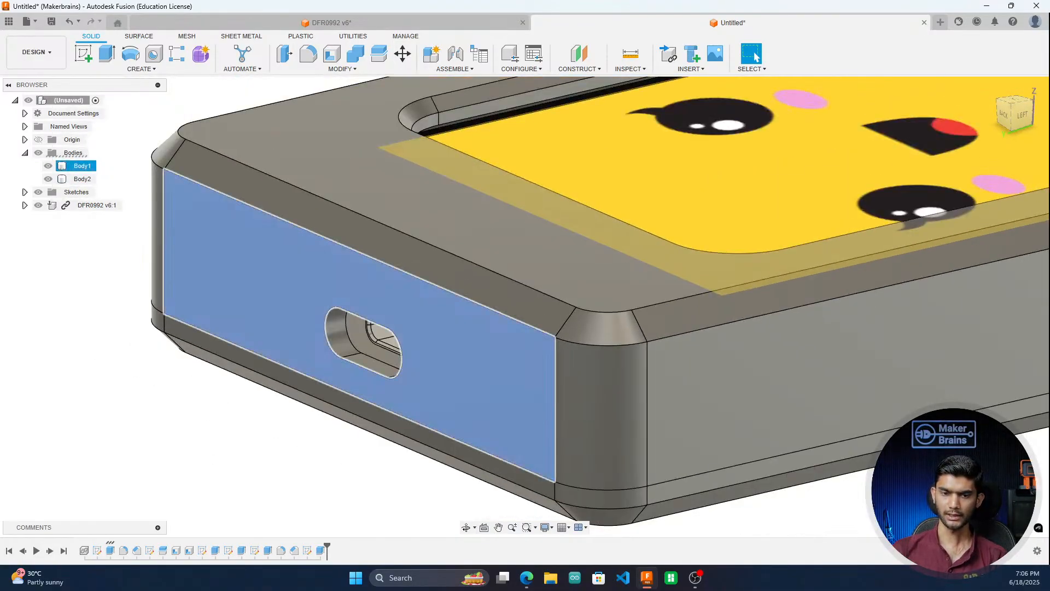
click(304, 310)
click(1002, 119)
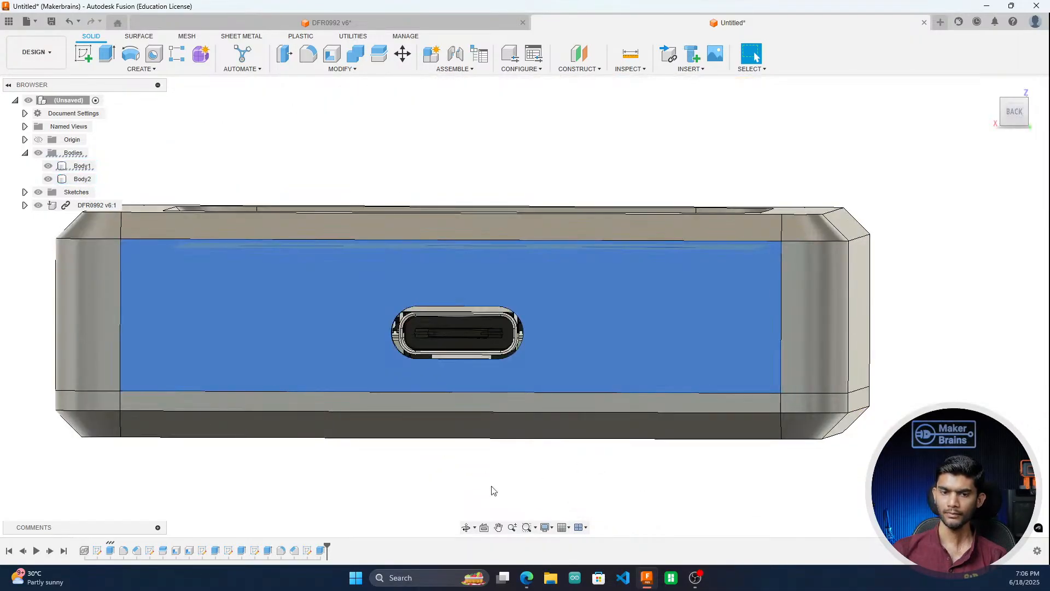
scroll(497, 333, up, 2)
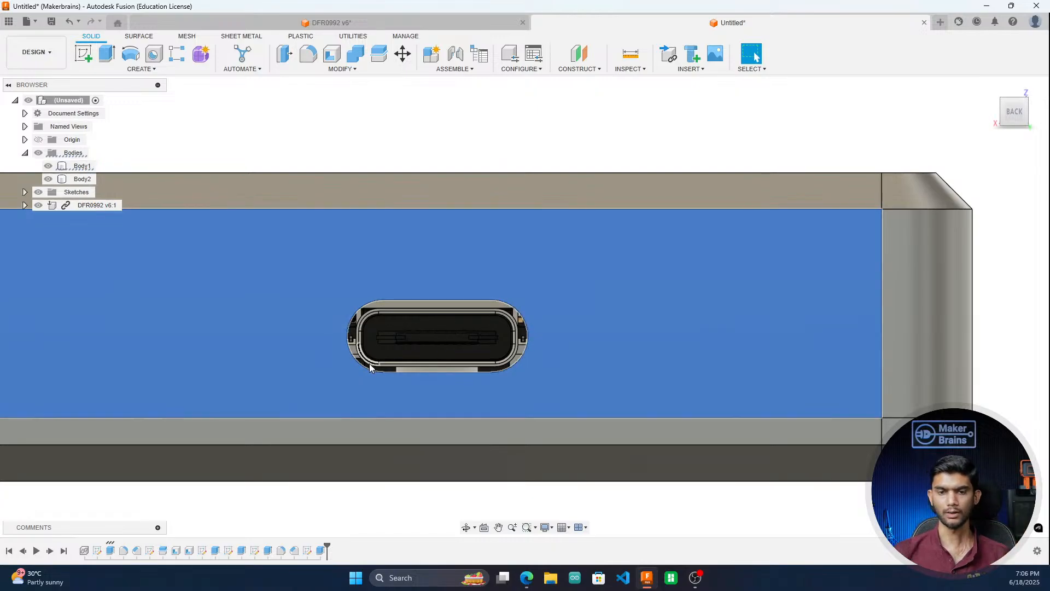
Step: Sketch a slot outline on the enclosure's back face by offsetting the USB-C opening's edge 2 mm outward, and finish the sketch
scroll(630, 356, down, 2)
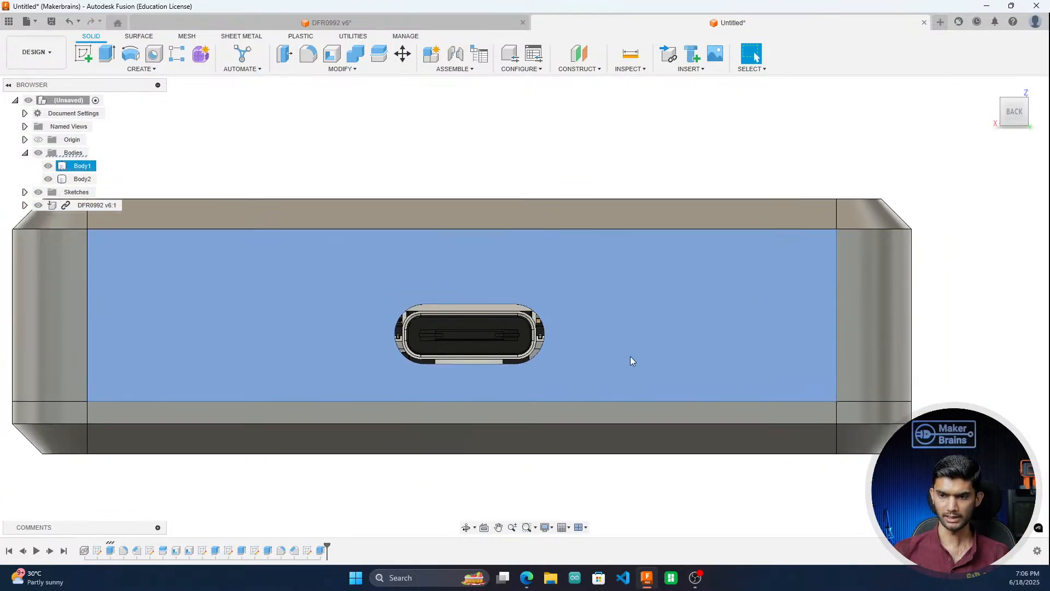
scroll(416, 275, up, 3)
click(86, 53)
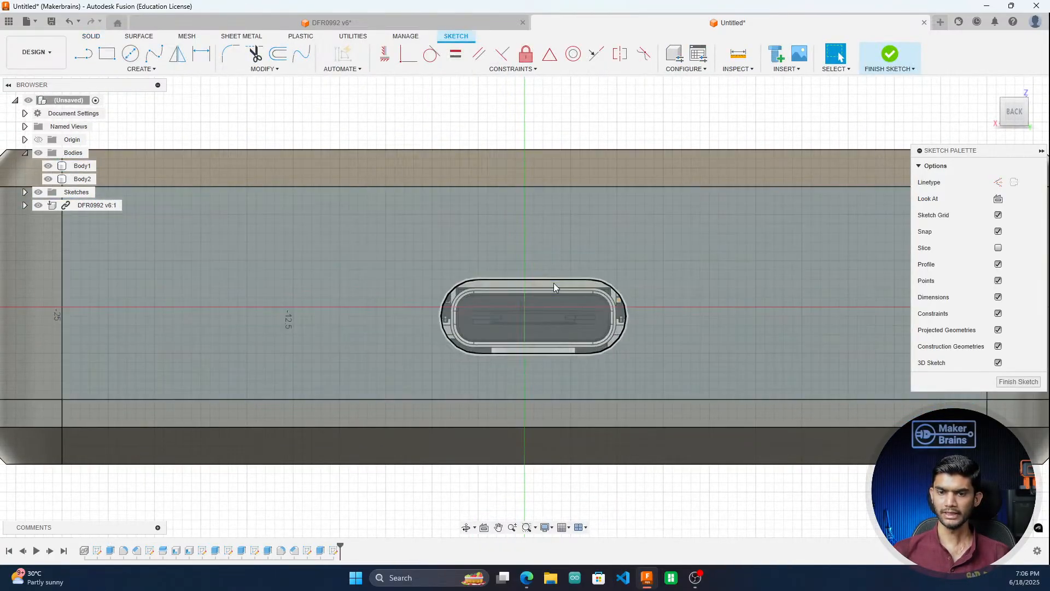
scroll(553, 283, up, 2)
scroll(357, 314, down, 3)
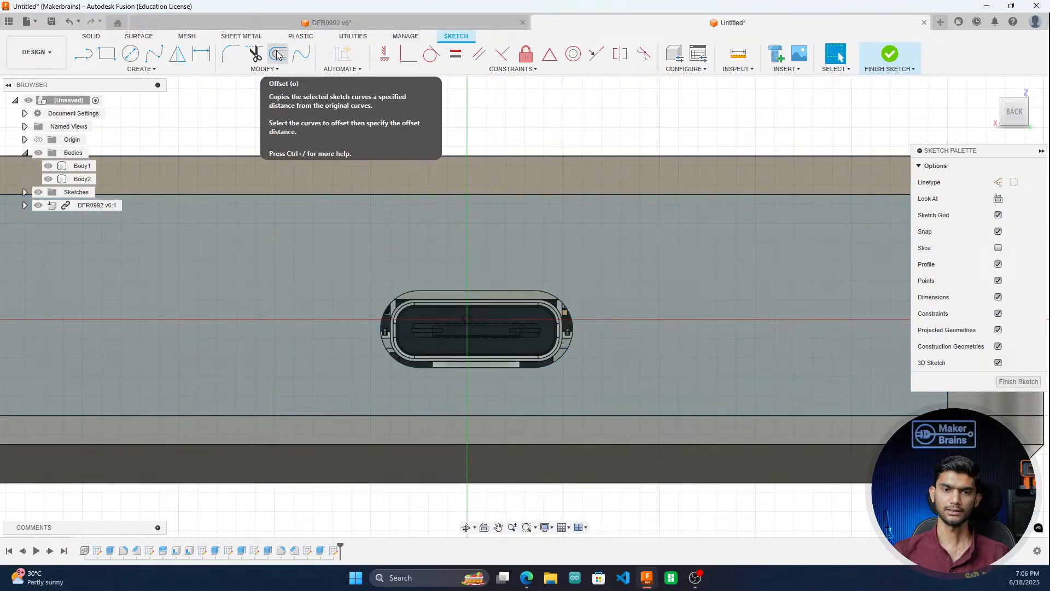
click(279, 55)
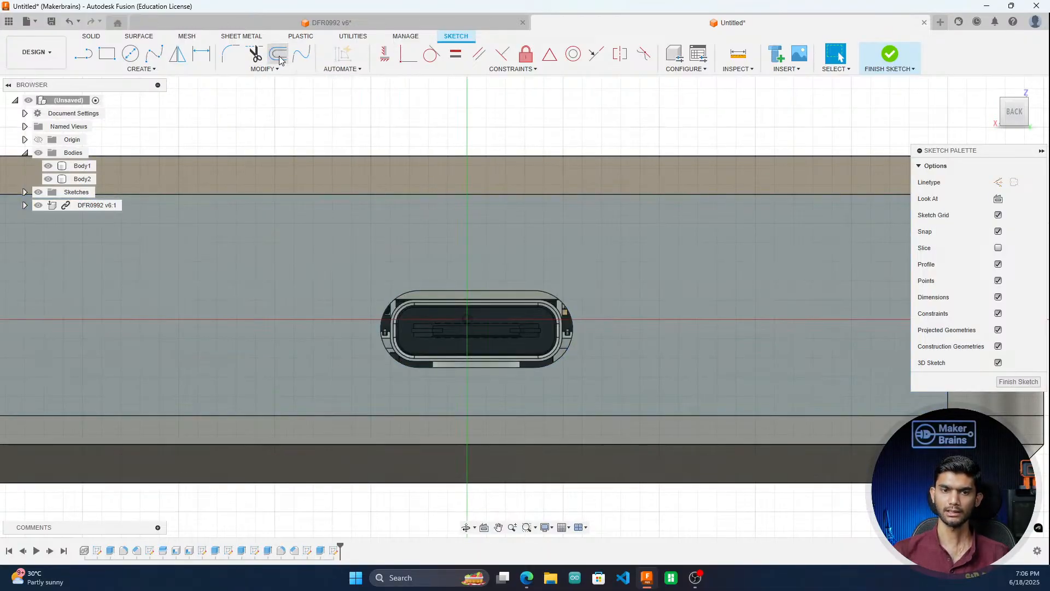
click(431, 293)
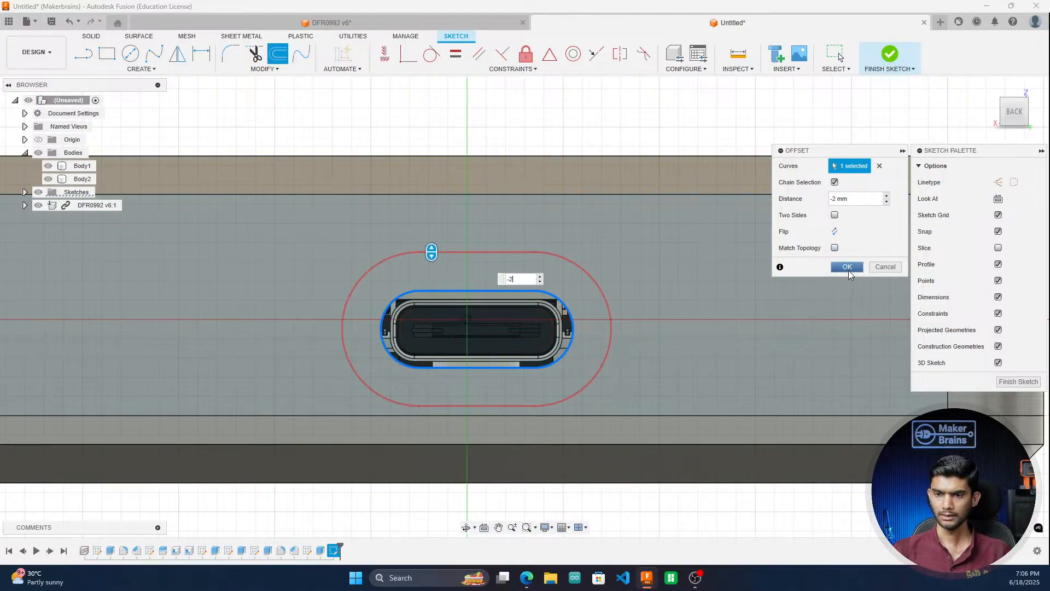
click(846, 267)
click(1017, 381)
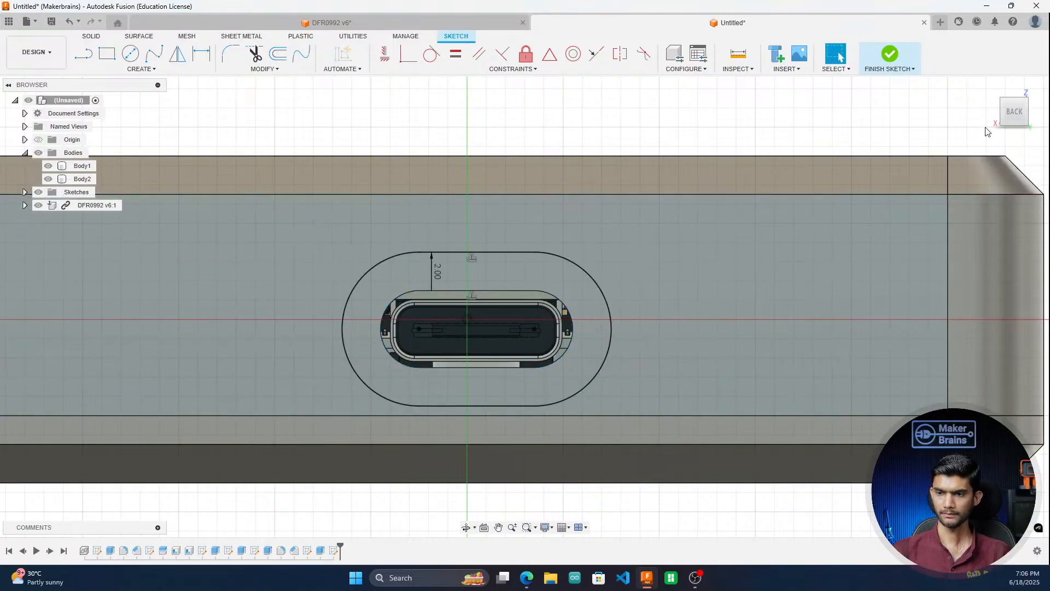
Step: Extrude the ring profile around the USB-C opening -1 mm as a cut to recess the back face
drag(1018, 113, 986, 131)
scroll(212, 399, down, 4)
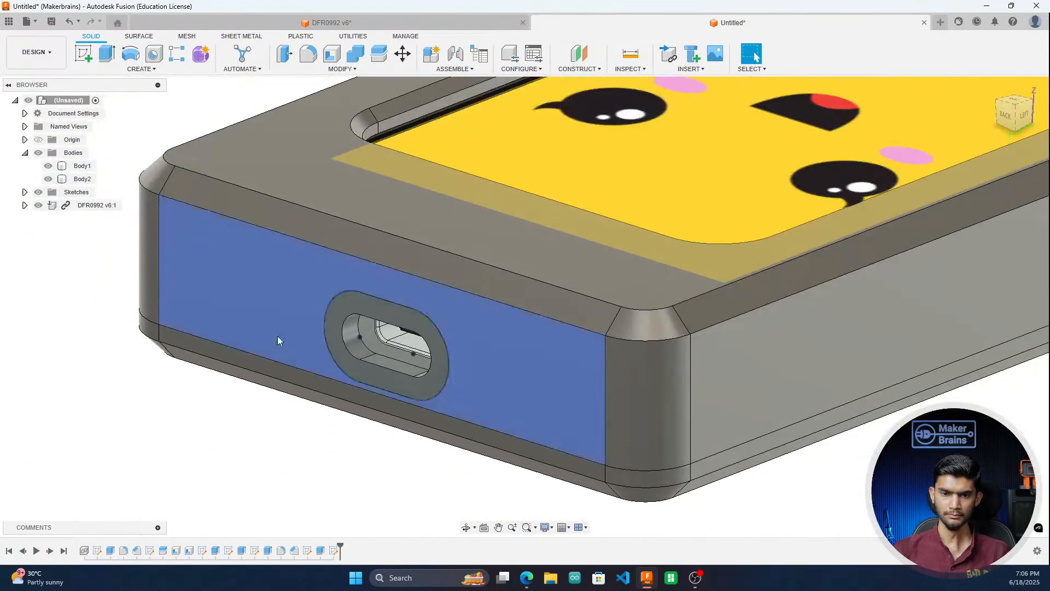
scroll(324, 326, up, 1)
click(333, 320)
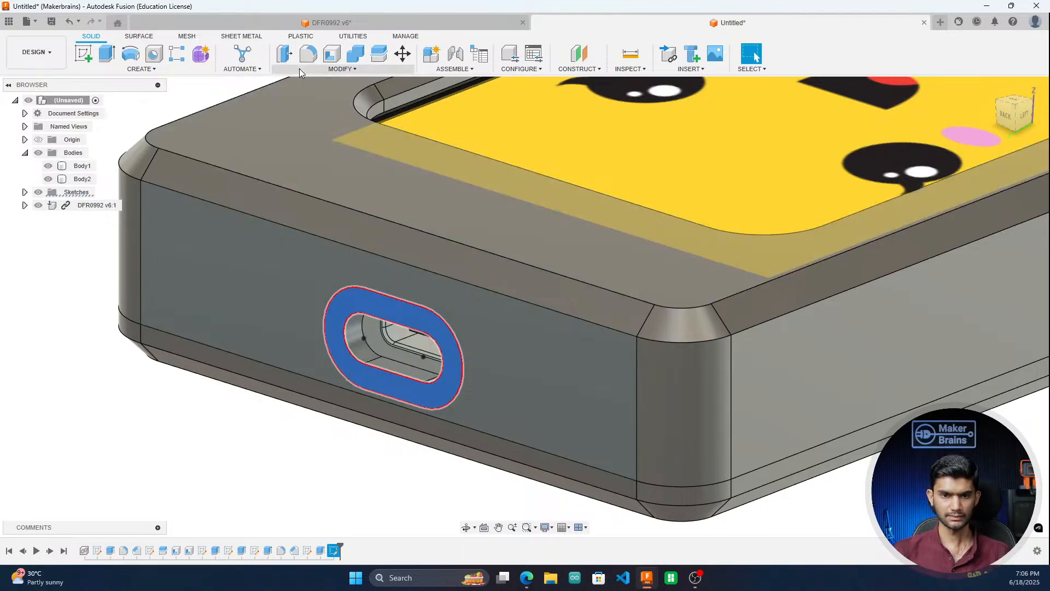
click(289, 58)
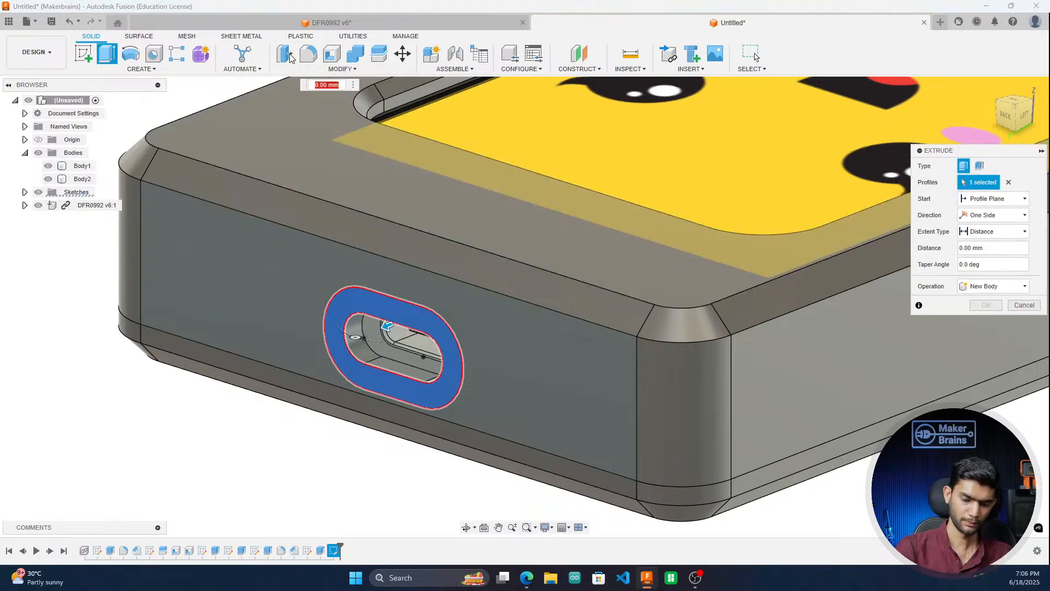
text(-1)
key(Return)
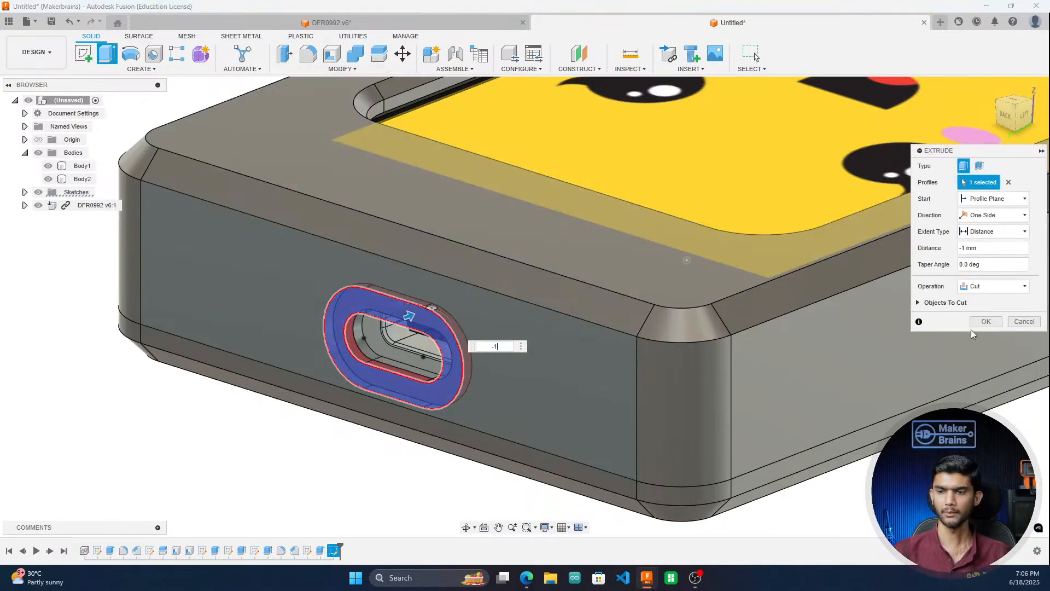
click(985, 321)
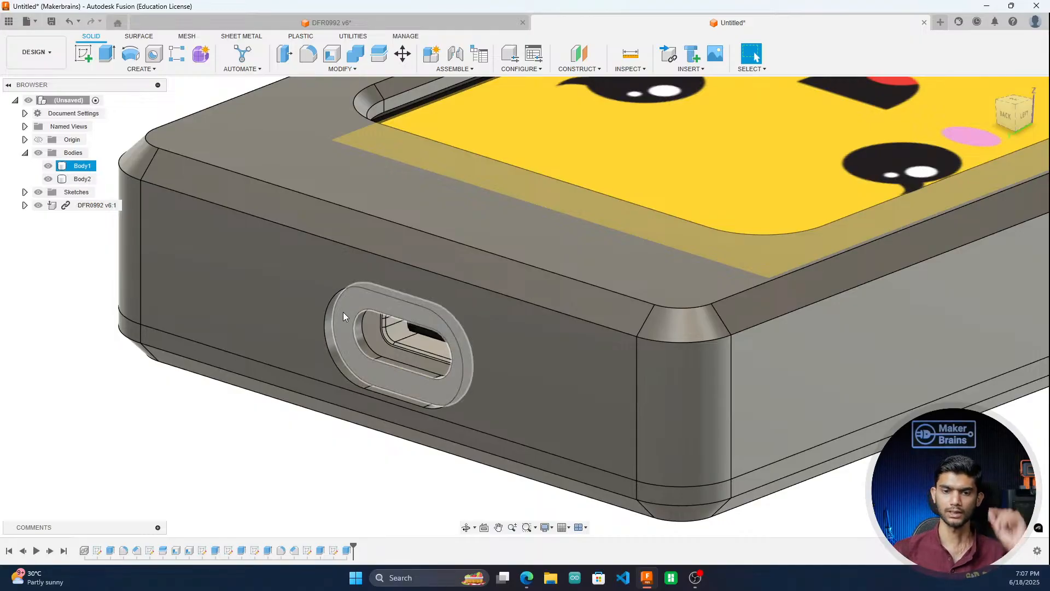
Step: Examine the recess around the USB-C opening and the whole enclosure from several angles
scroll(272, 375, down, 5)
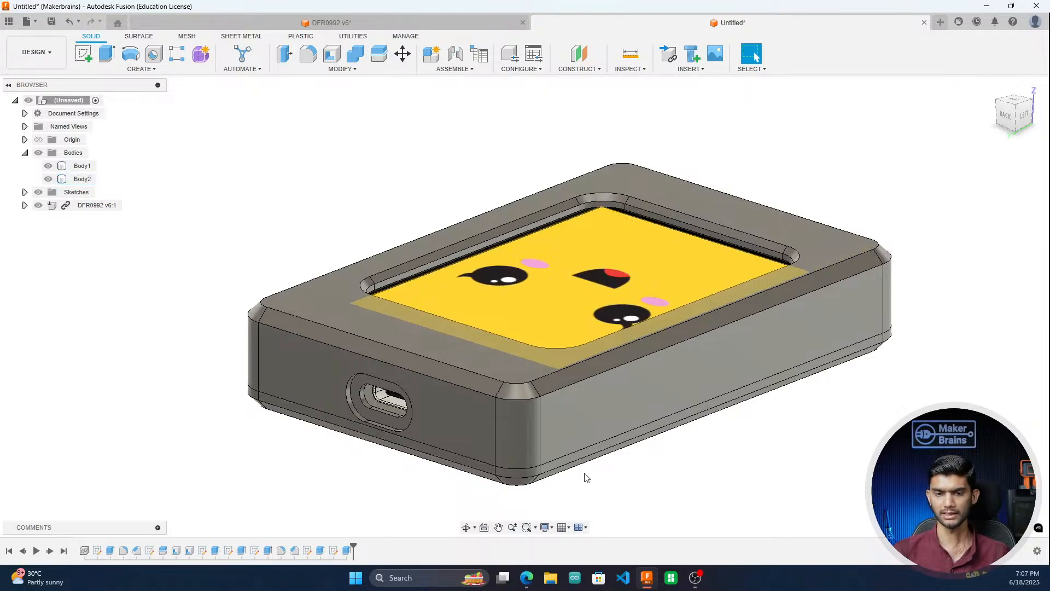
shift+middle_drag(524, 304, 612, 295)
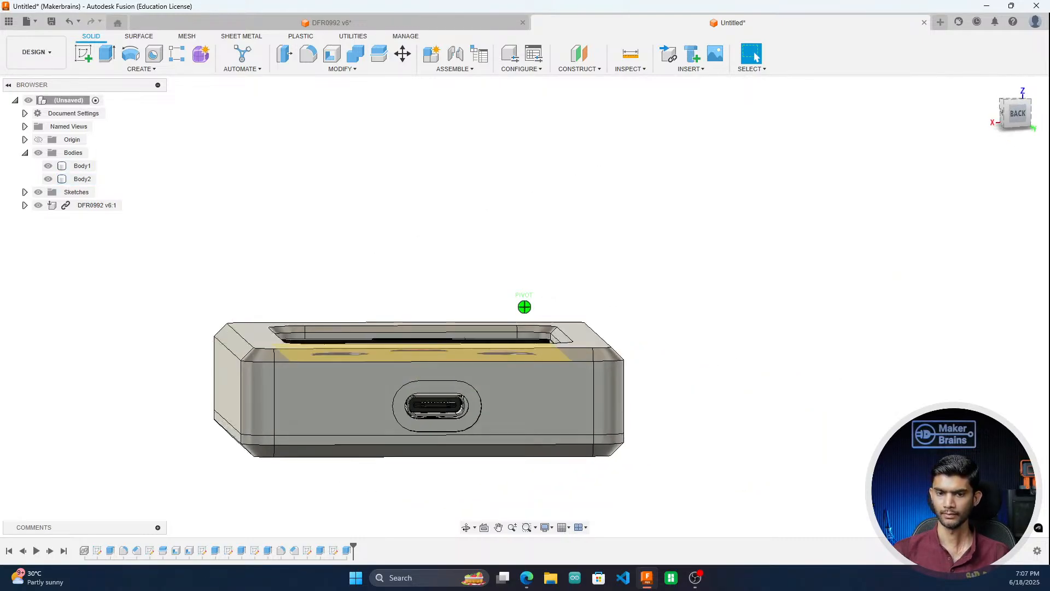
shift+middle_drag(678, 142, 846, 196)
scroll(846, 195, down, 4)
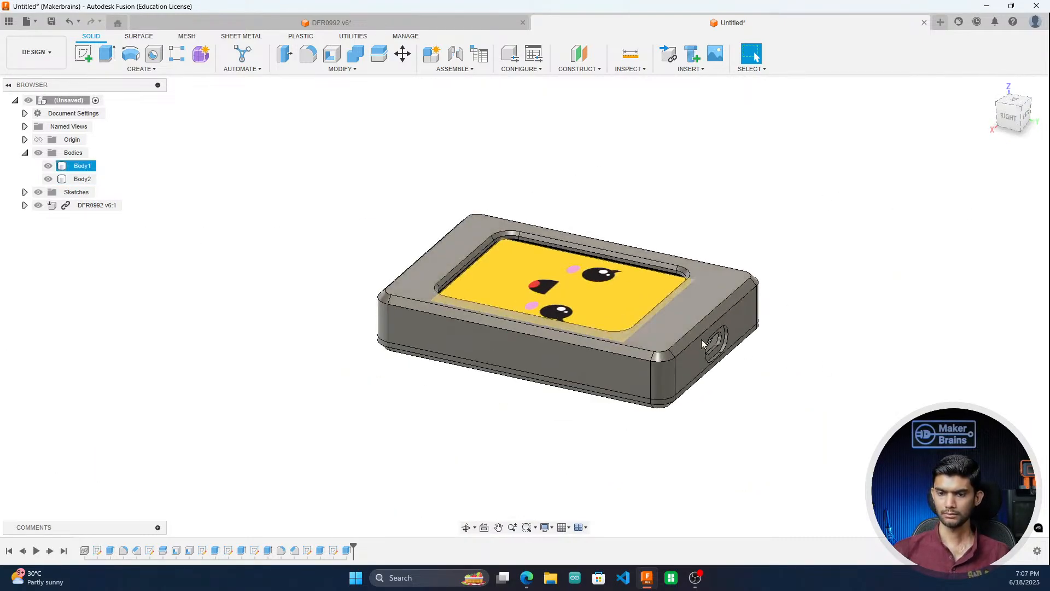
scroll(714, 356, up, 5)
shift+middle_drag(979, 113, 924, 82)
scroll(682, 323, up, 4)
Step: Try a 1 mm equal-distance chamfer on the USB-C recess's outer edge at the back face
click(674, 308)
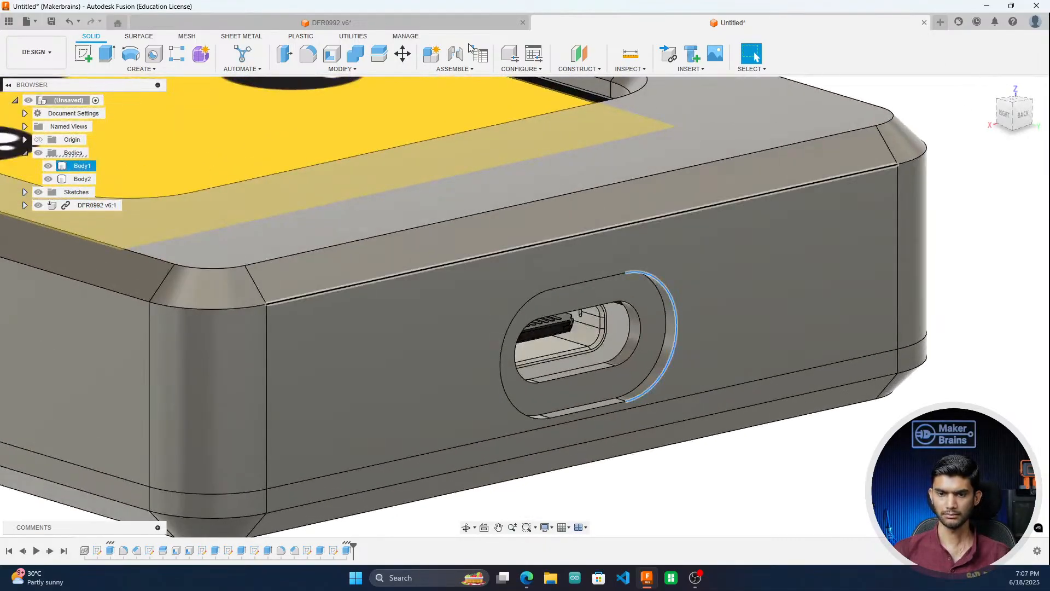
click(342, 68)
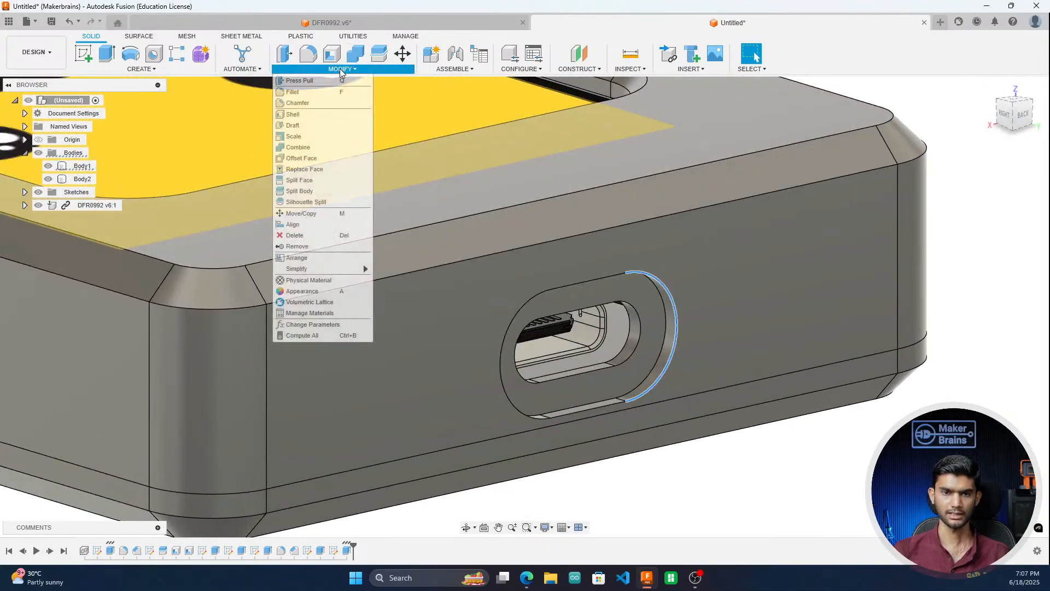
click(303, 103)
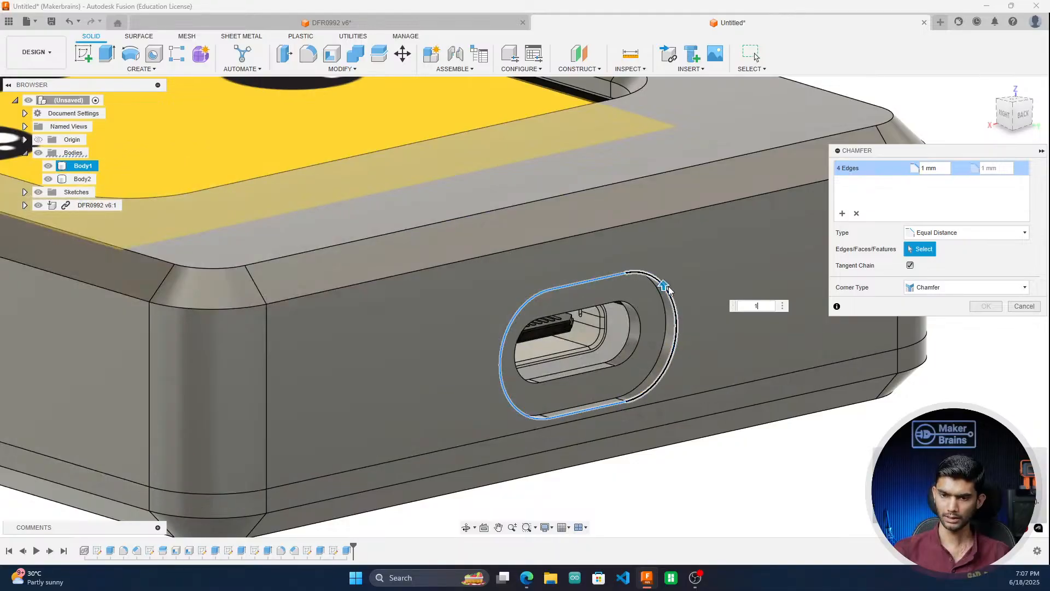
drag(663, 284, 661, 296)
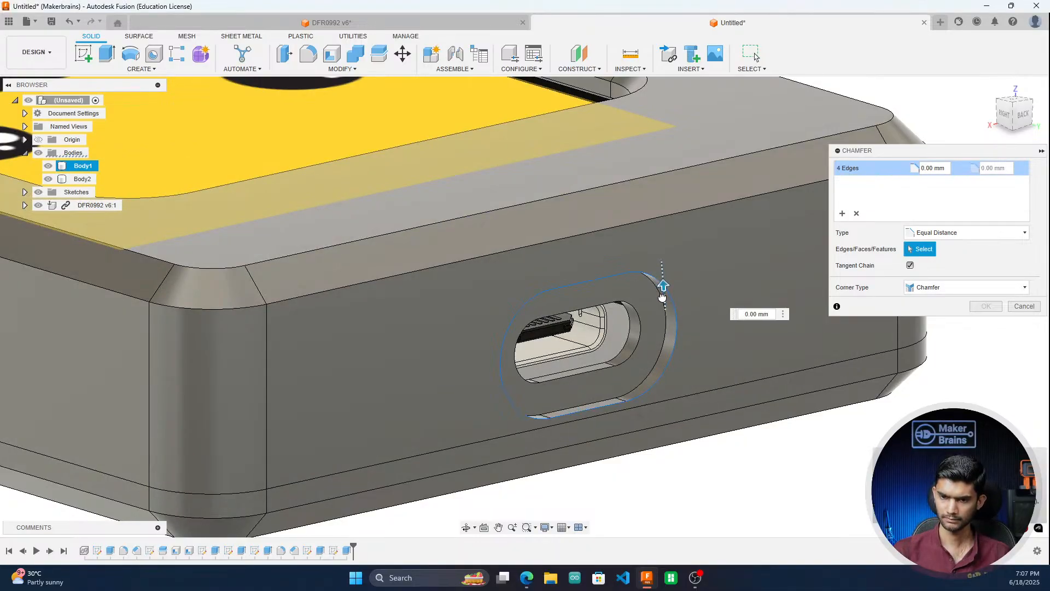
click(1025, 305)
Step: Try a 1 mm equal-distance chamfer on the inner edge around the USB-C recess's floor
click(662, 303)
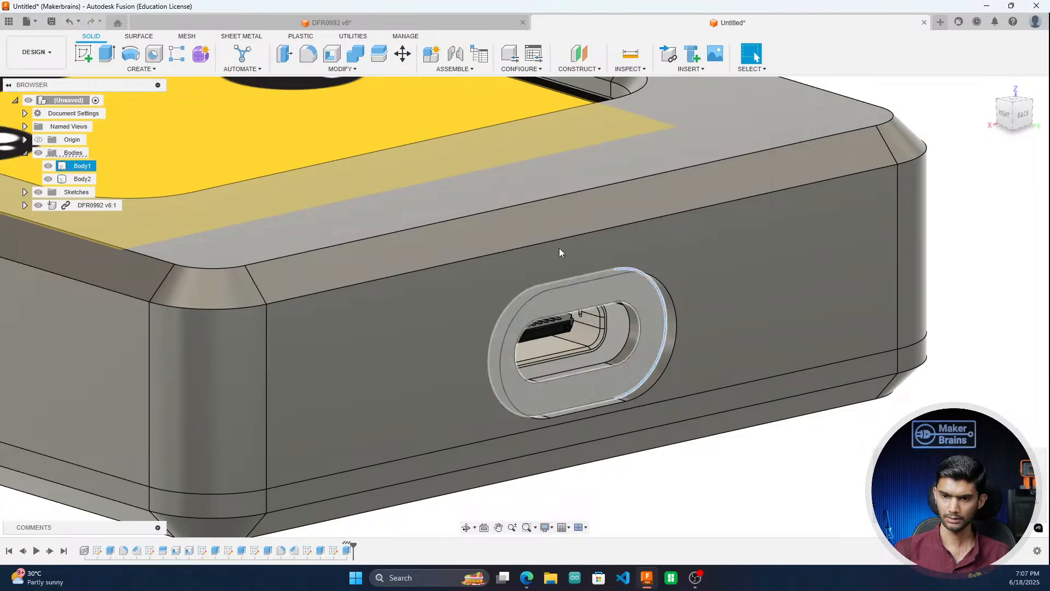
click(341, 68)
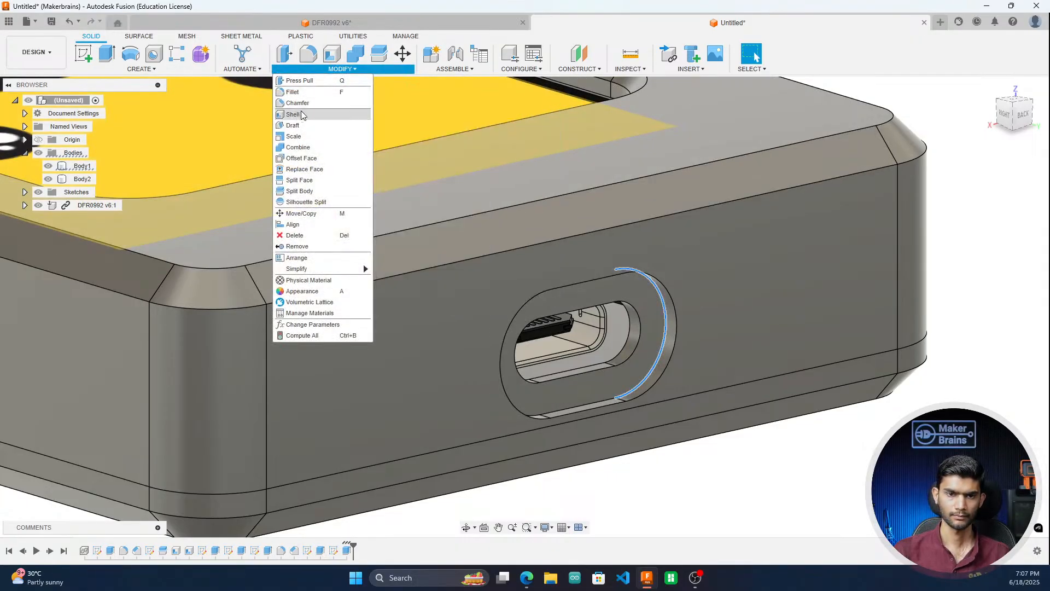
click(304, 104)
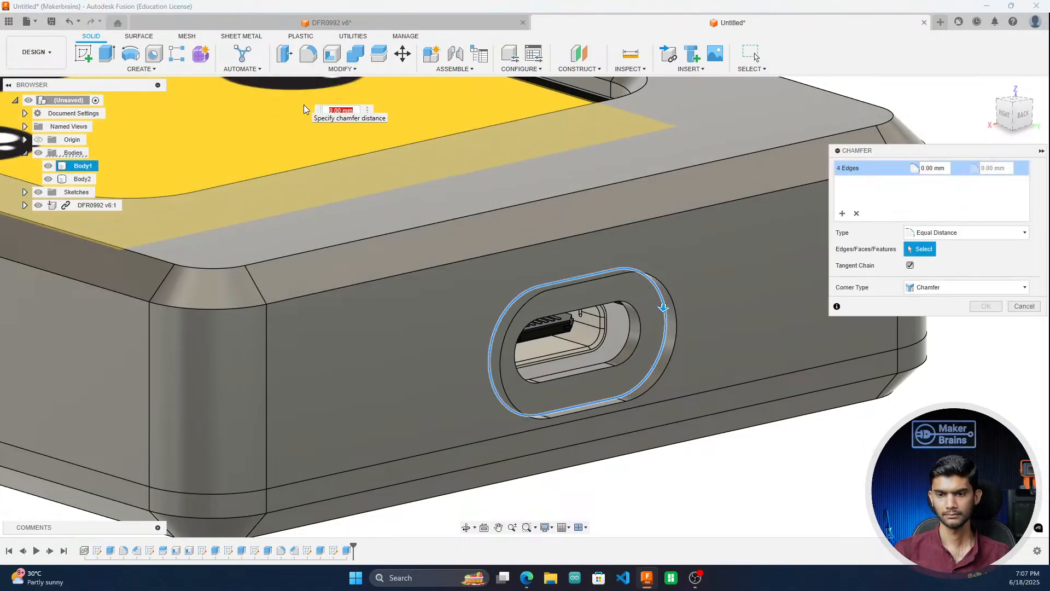
text(1)
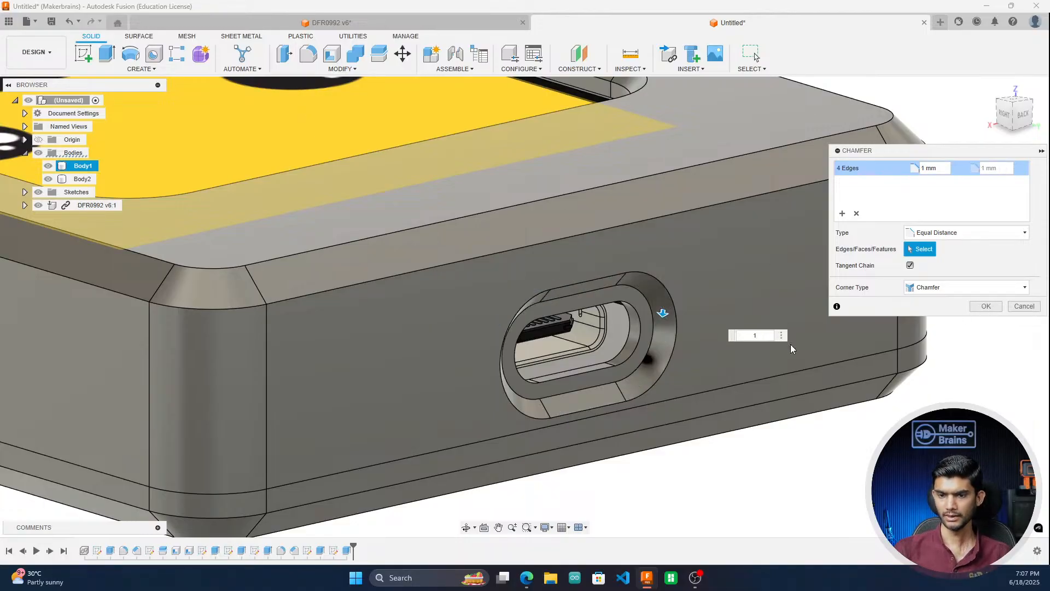
drag(661, 310, 665, 304)
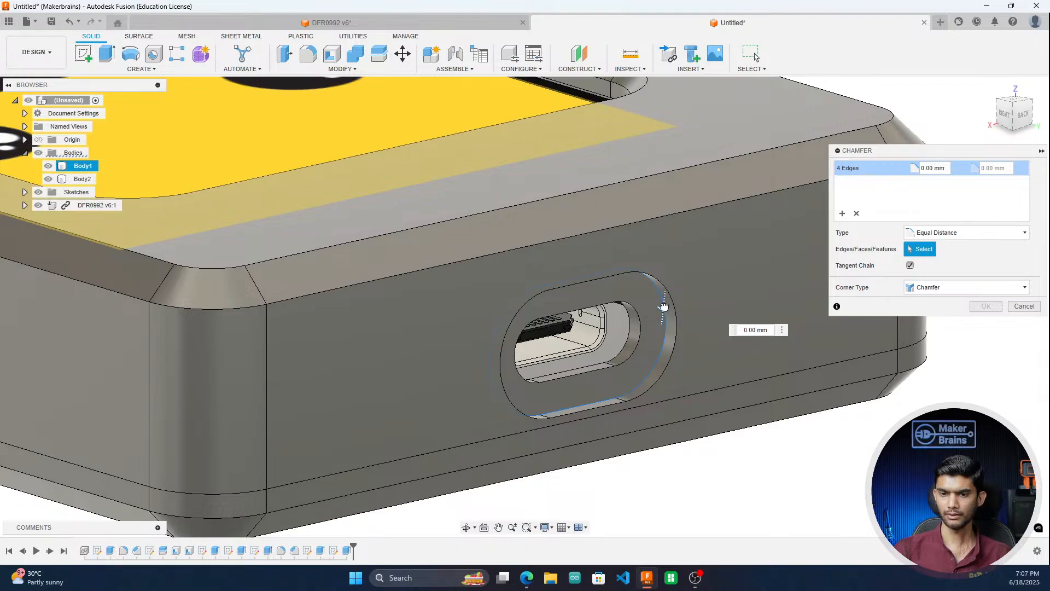
click(1024, 306)
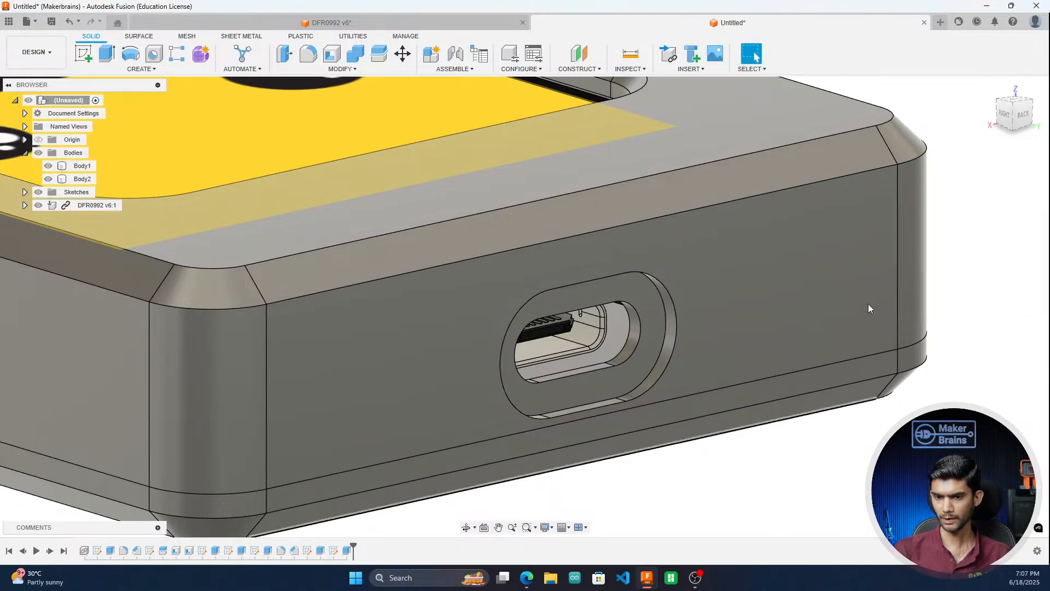
Step: Examine the USB-C recess's clearance to the enclosure's lower seam from the back, and the whole enclosure at an angle
click(1023, 116)
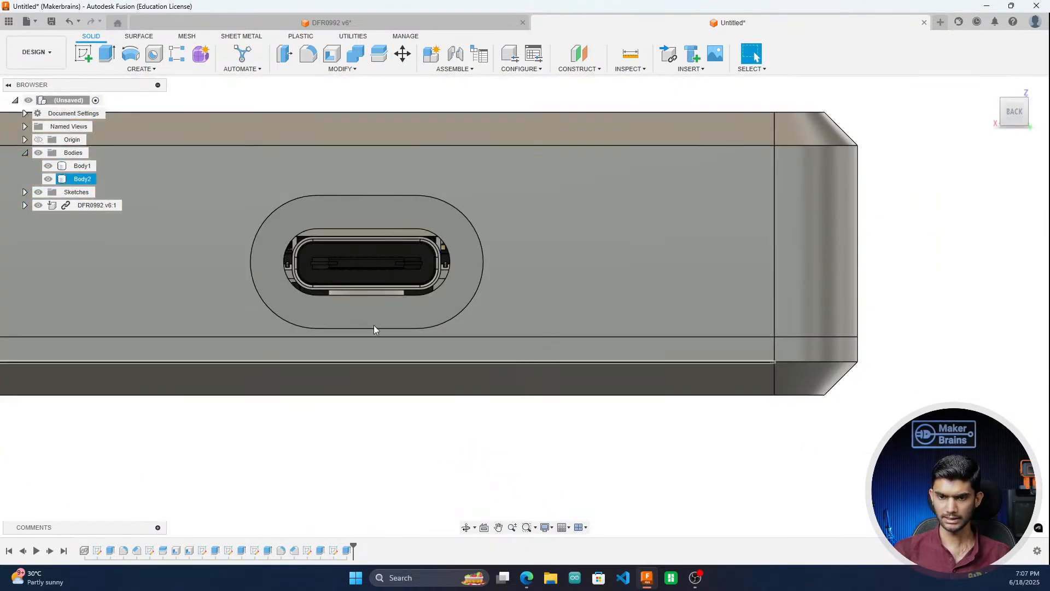
scroll(359, 332, up, 2)
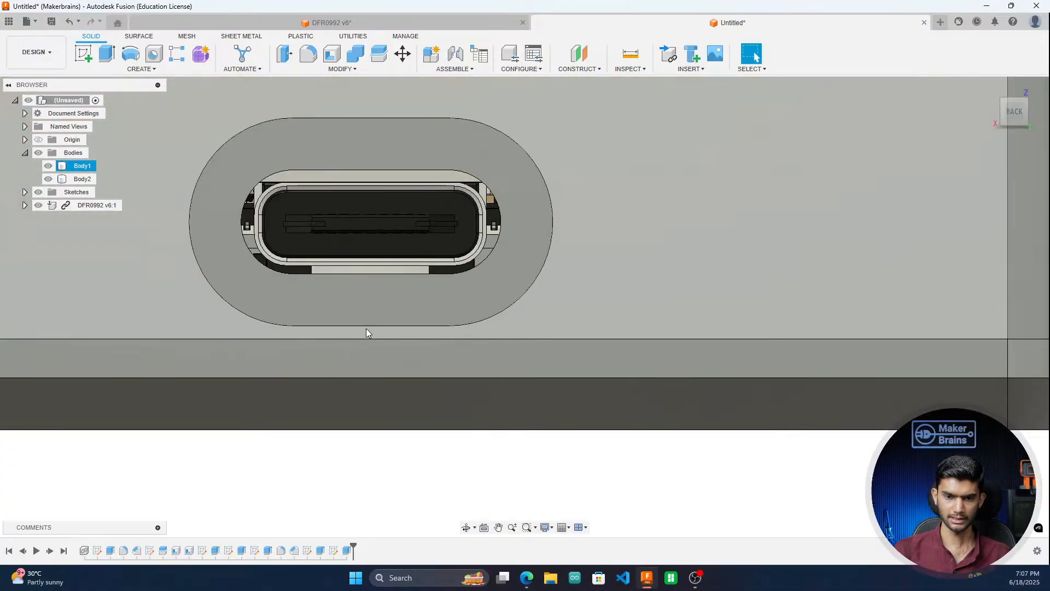
scroll(372, 344, down, 3)
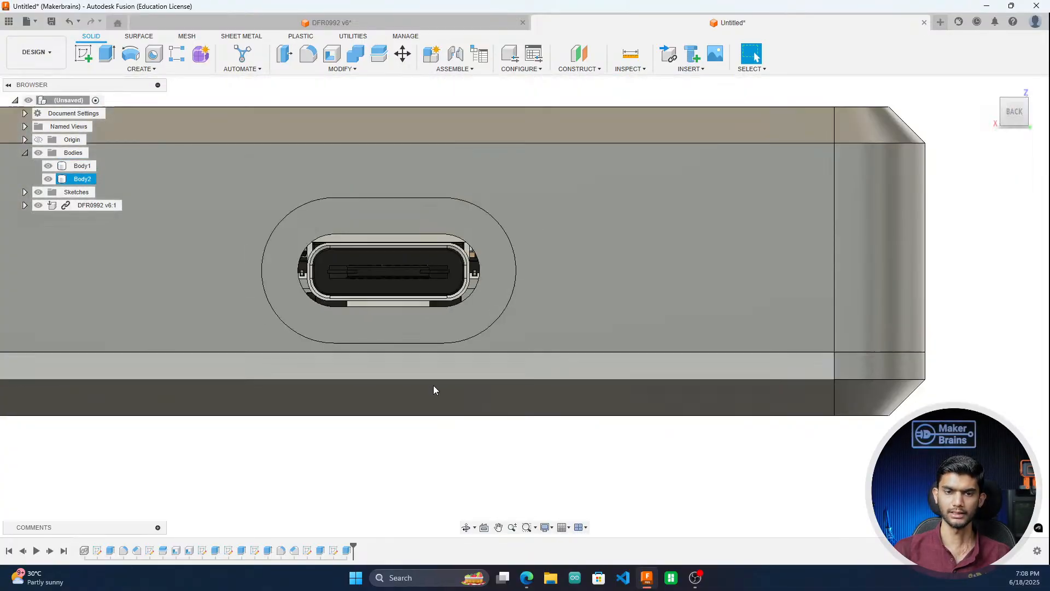
scroll(433, 387, up, 2)
scroll(395, 351, down, 4)
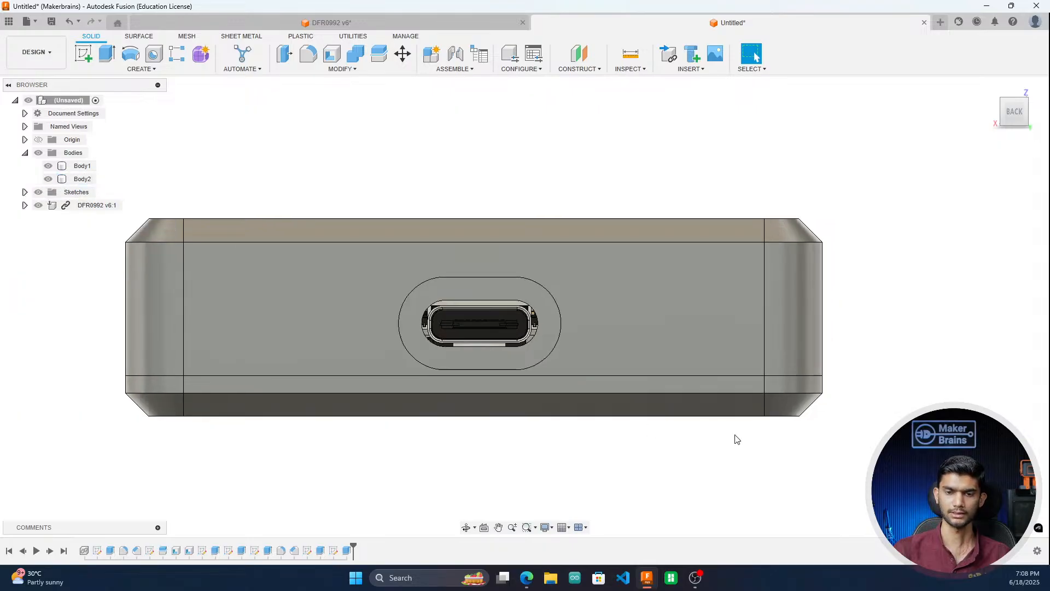
click(991, 89)
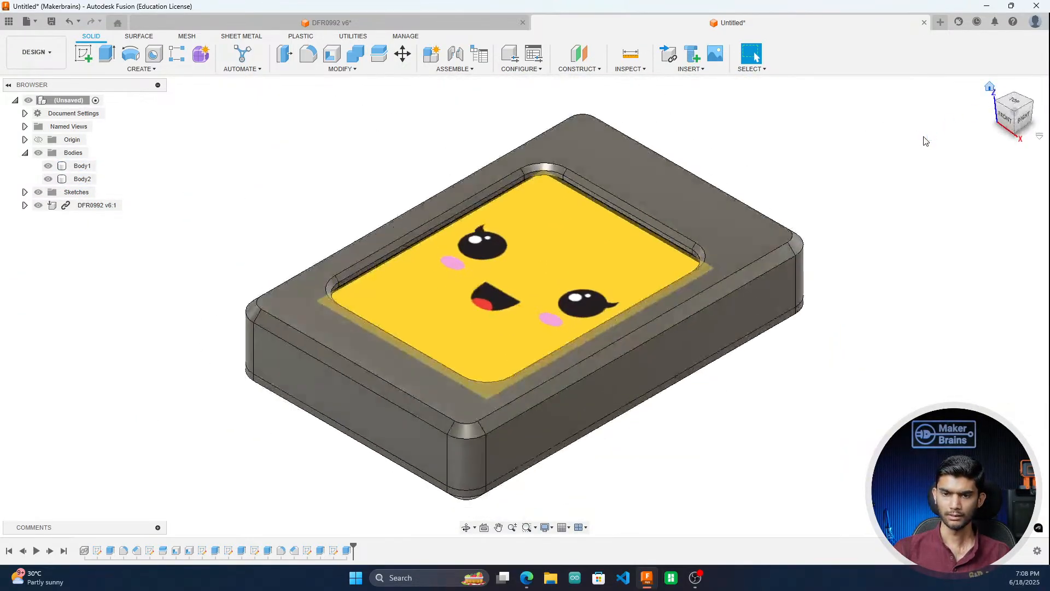
click(1007, 120)
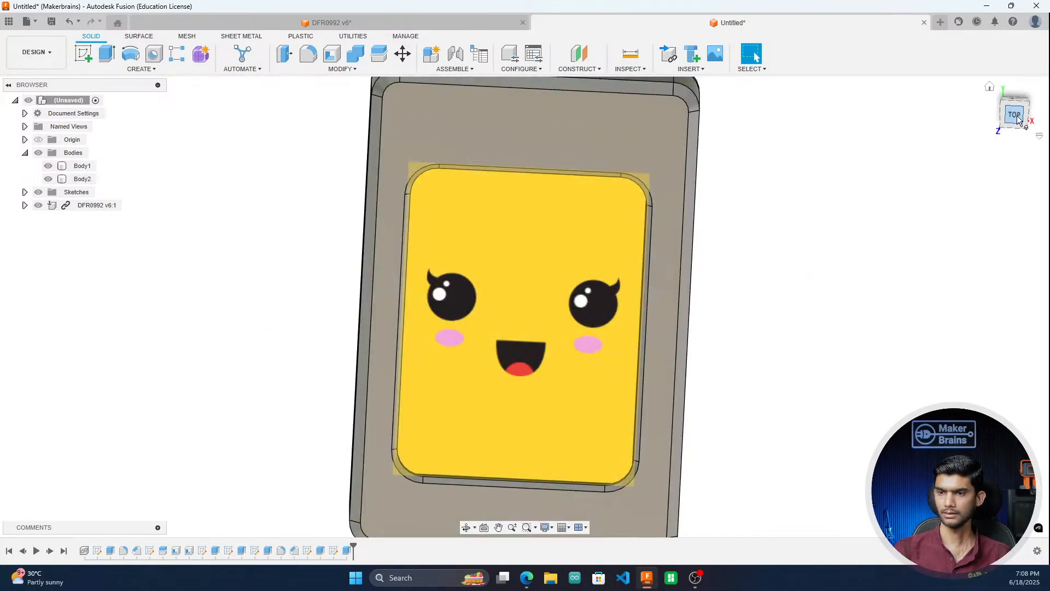
mouse_move(1019, 121)
mouse_down()
mouse_move(1041, 101)
mouse_move(1047, 111)
mouse_move(1031, 108)
mouse_move(1043, 102)
mouse_move(1048, 113)
mouse_move(1032, 122)
mouse_up()
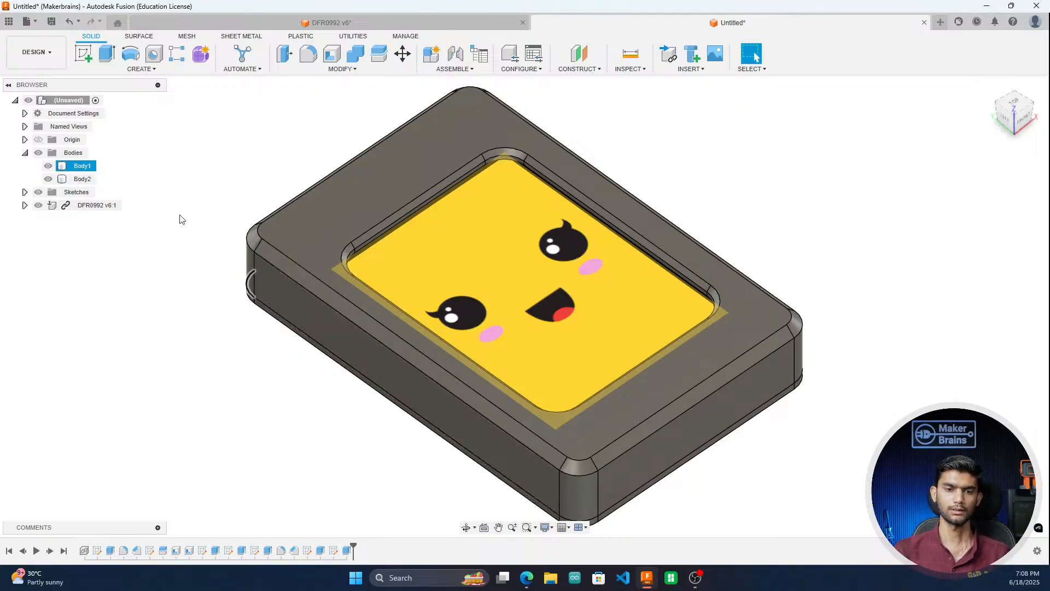
Step: Highlight the DFR0992 component through the enclosure and examine where its connectors sit along the right side
click(71, 207)
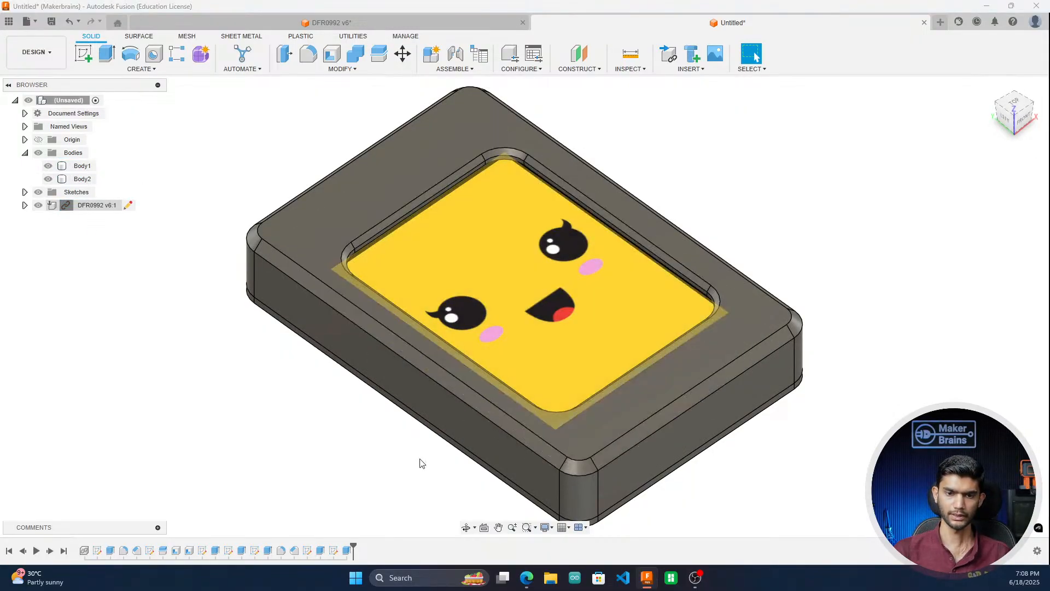
drag(1023, 114, 975, 112)
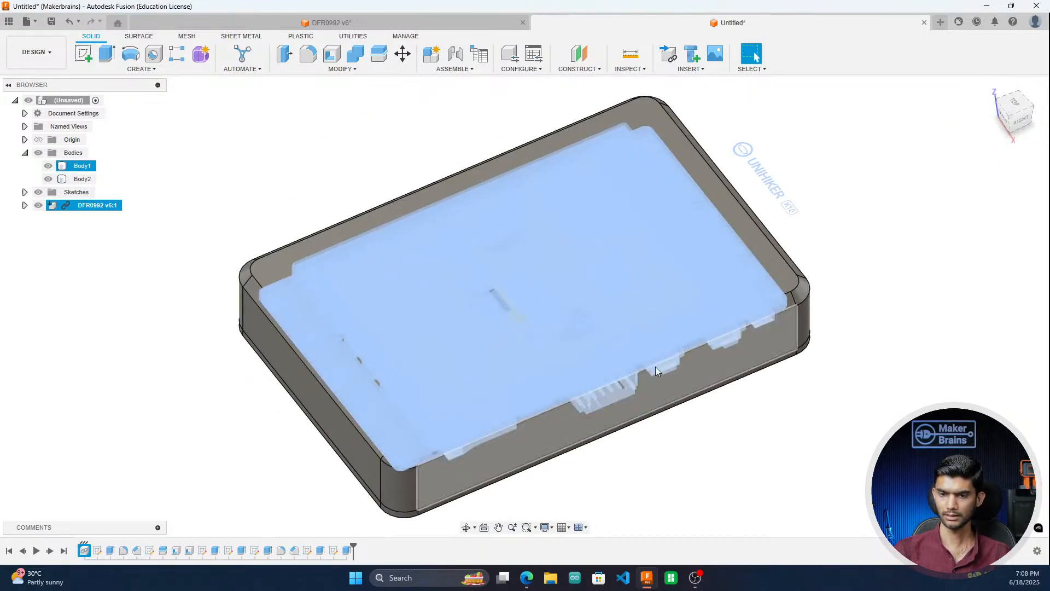
click(950, 259)
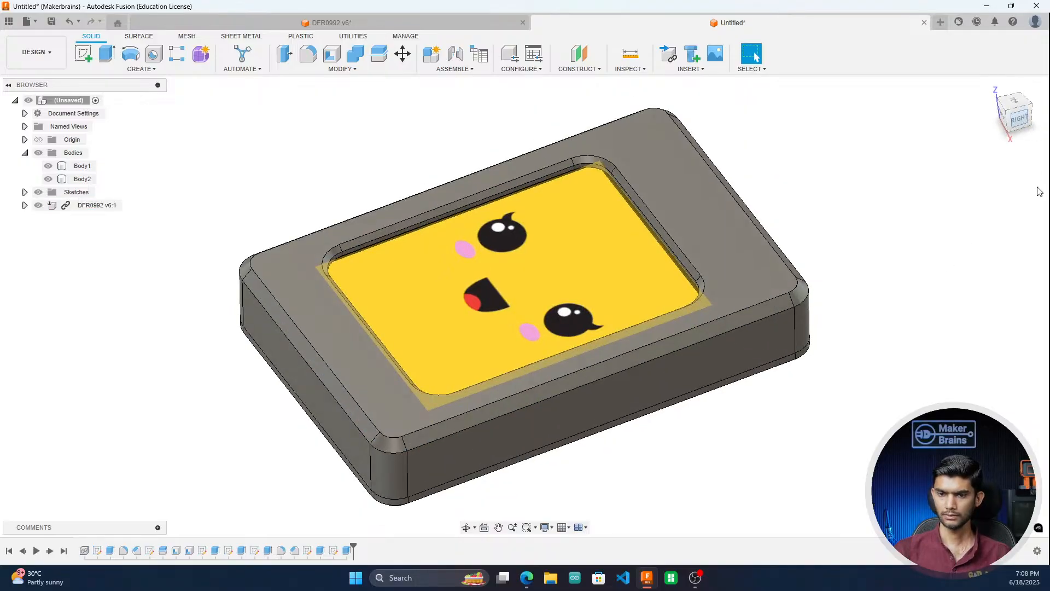
click(1019, 118)
scroll(858, 239, up, 3)
click(531, 330)
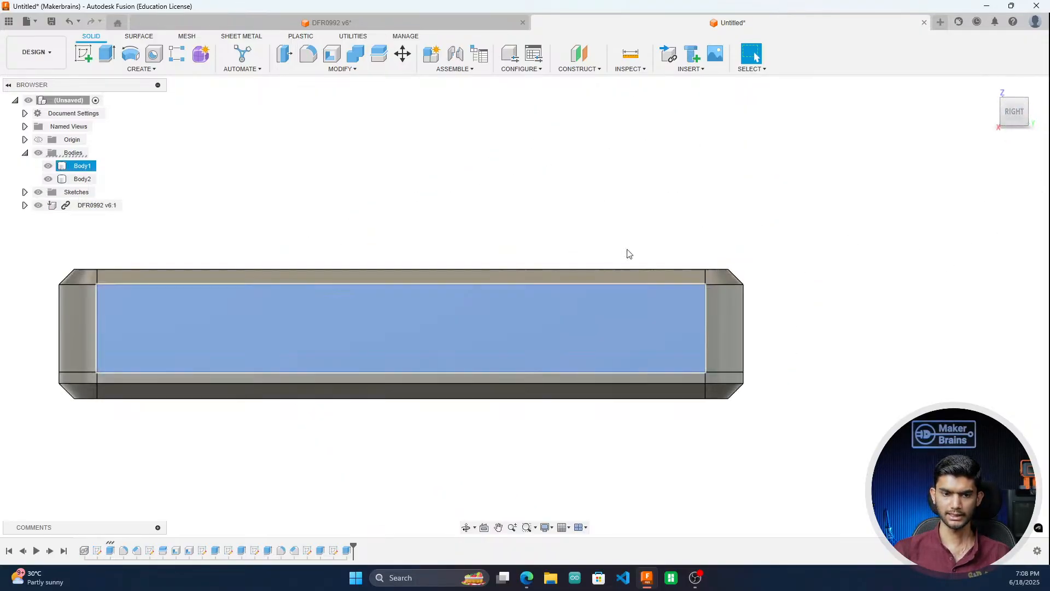
click(83, 55)
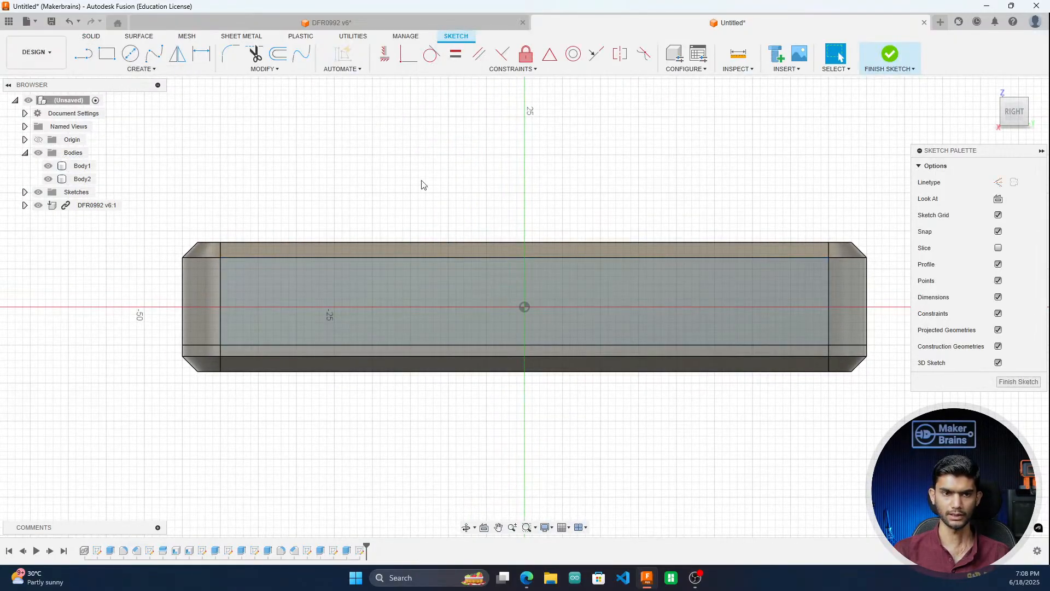
drag(1019, 114, 1012, 129)
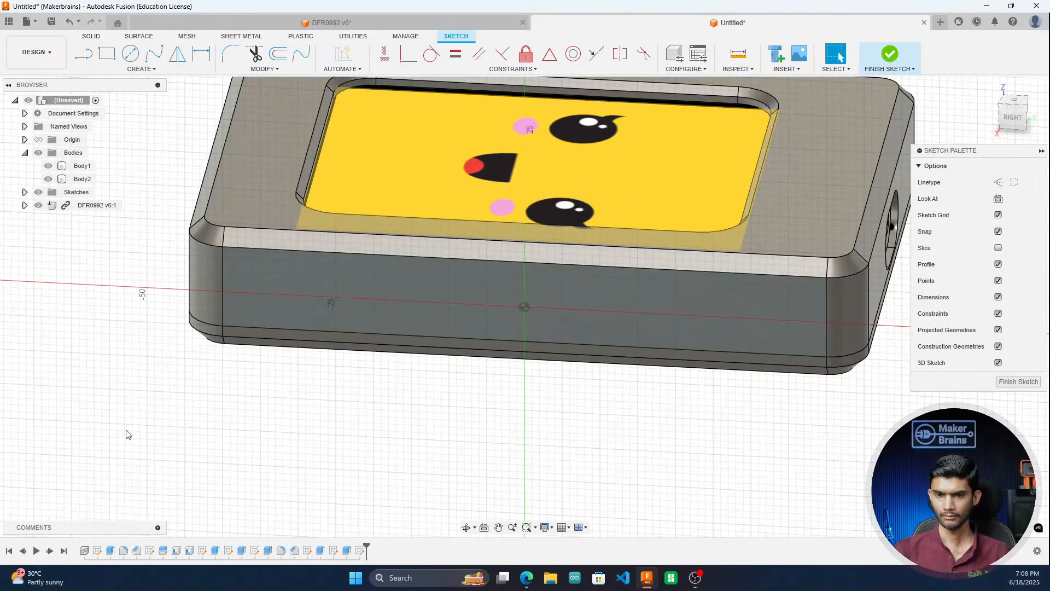
key(ctrl+z)
key(ctrl+z)
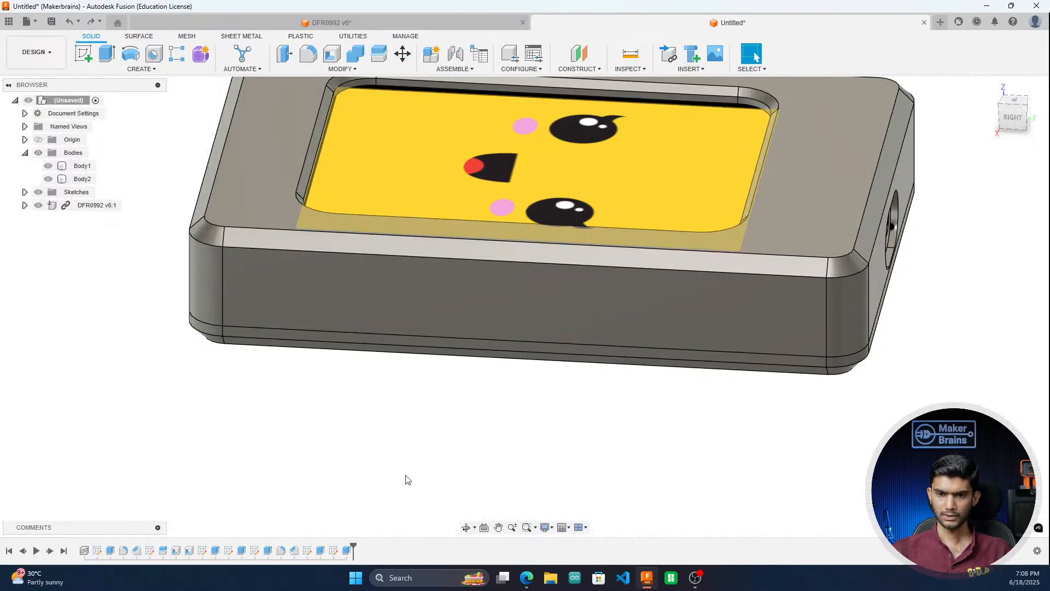
Step: Rename Body2, the enclosure's lower plate, as Cover
scroll(249, 495, down, 2)
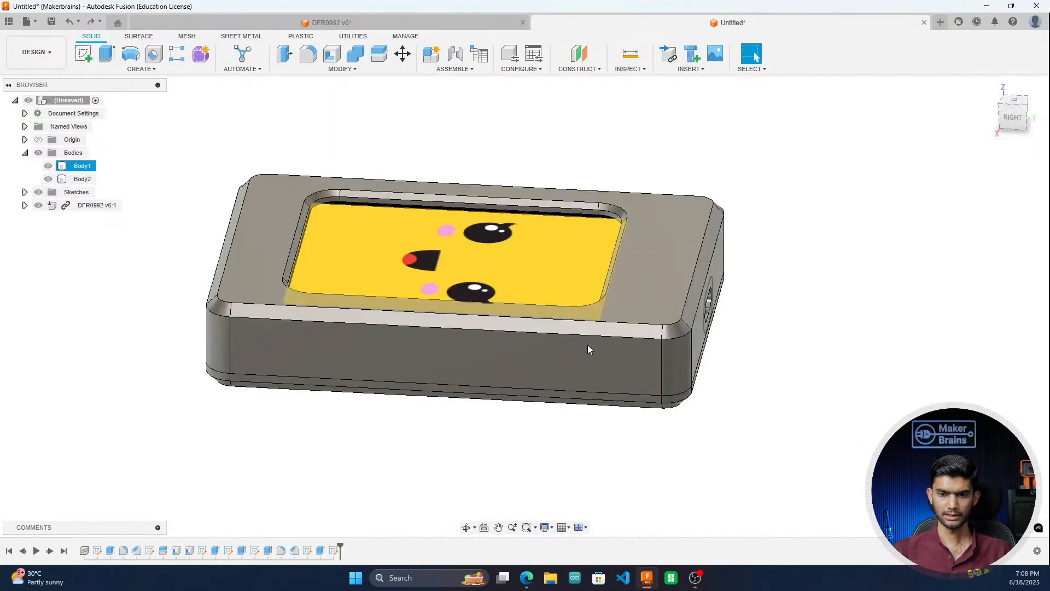
click(767, 321)
drag(1015, 117, 989, 113)
mouse_move(618, 427)
shift+middle_down()
mouse_move(377, 361)
mouse_move(367, 307)
shift+middle_up()
scroll(368, 307, down, 3)
scroll(617, 376, up, 2)
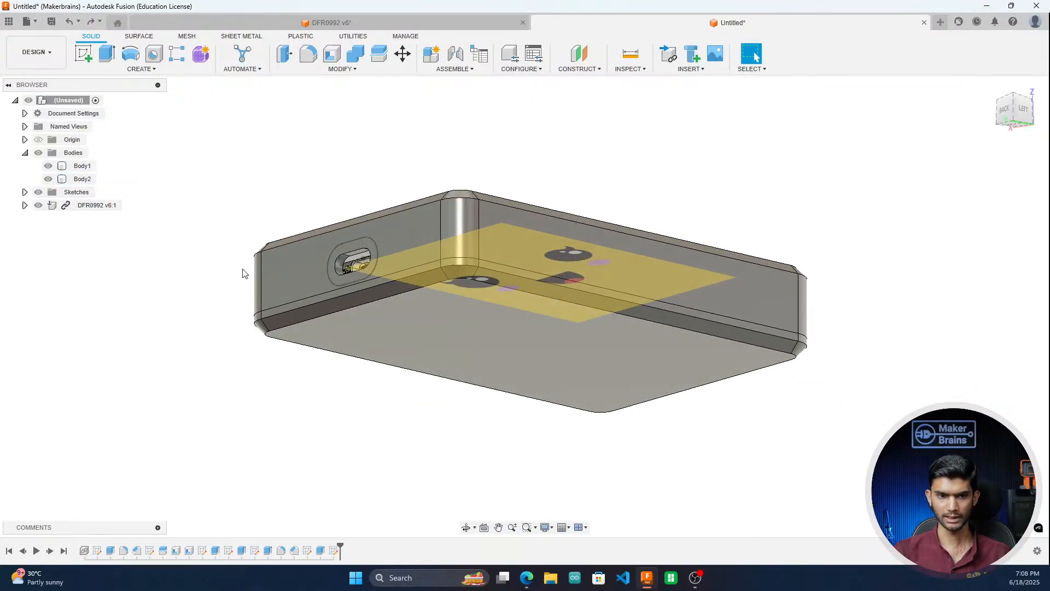
click(82, 179)
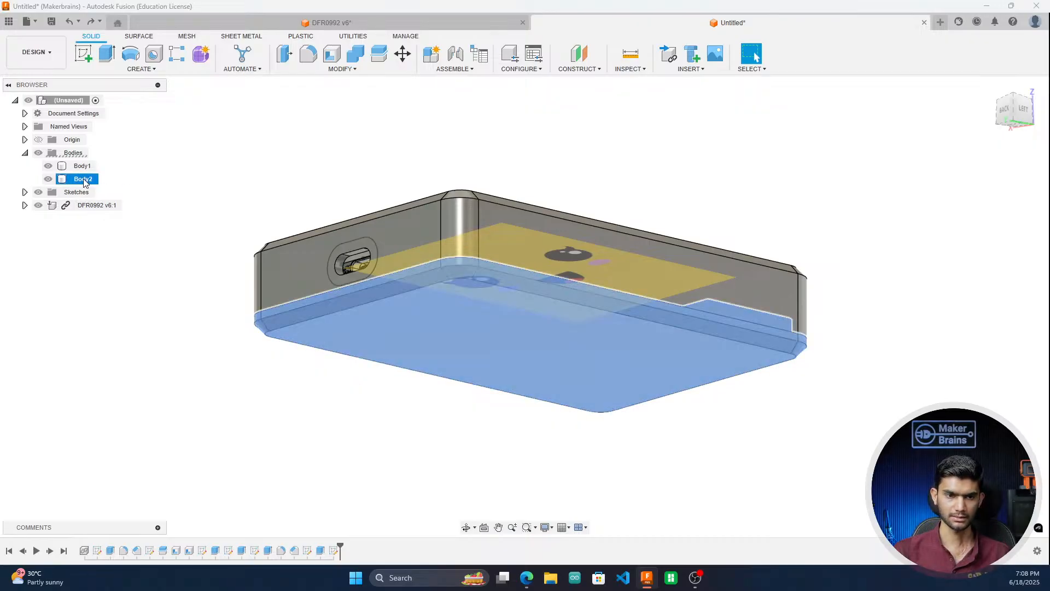
double_click(84, 179)
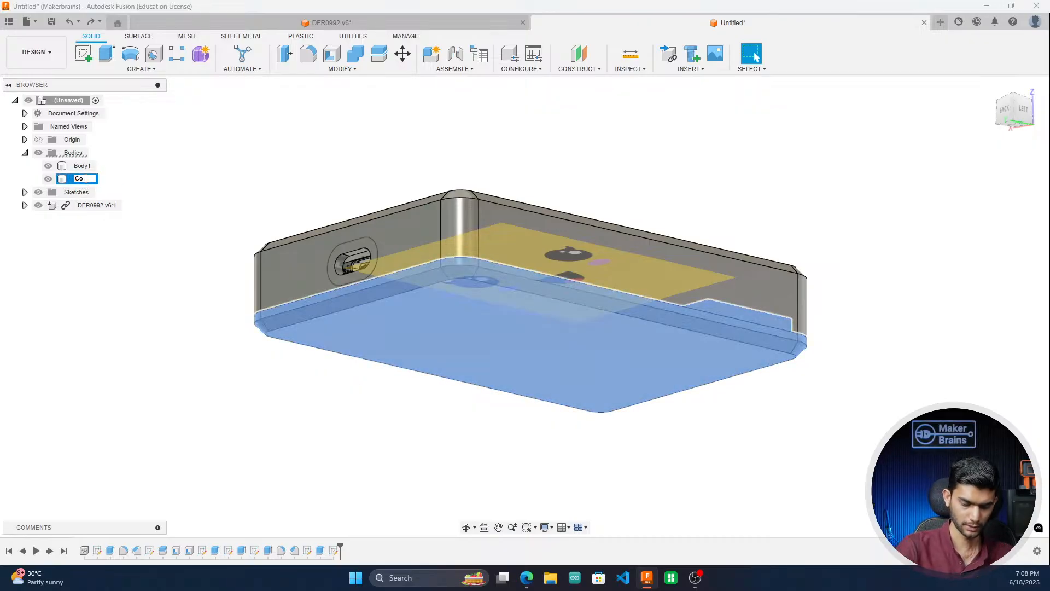
key(Return)
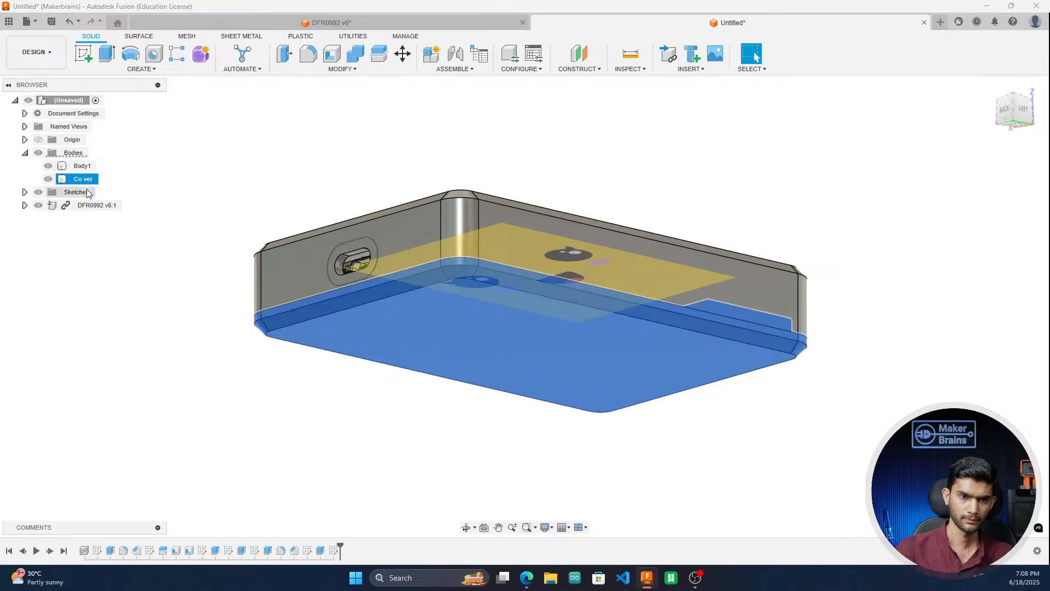
click(84, 167)
click(85, 180)
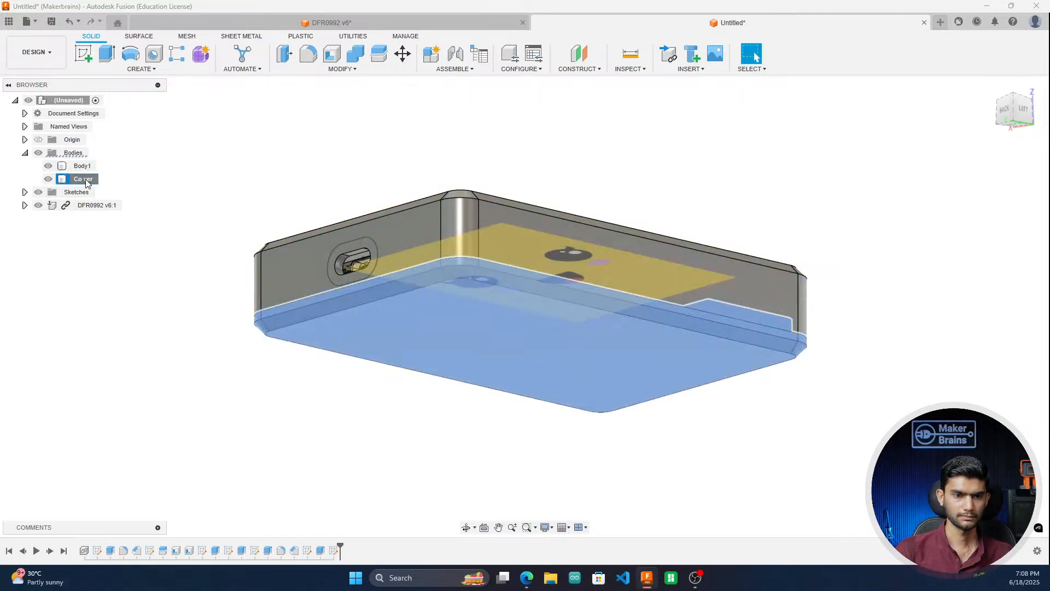
double_click(84, 179)
key(ctrl+c)
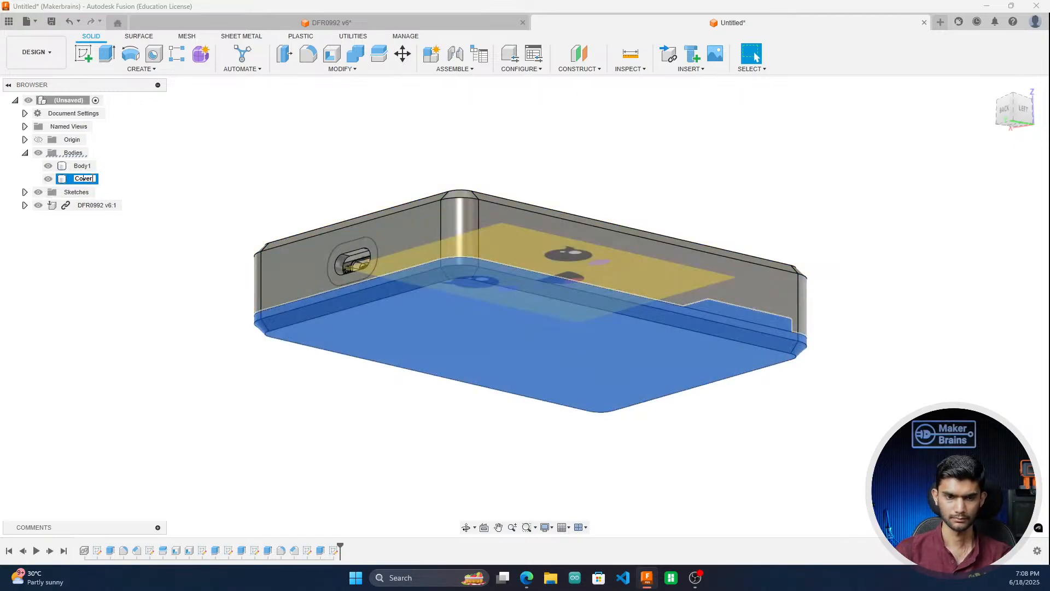
Step: Rename Body1, the enclosure's upper shell, as Housing
double_click(80, 168)
key(ctrl+v)
double_click(86, 180)
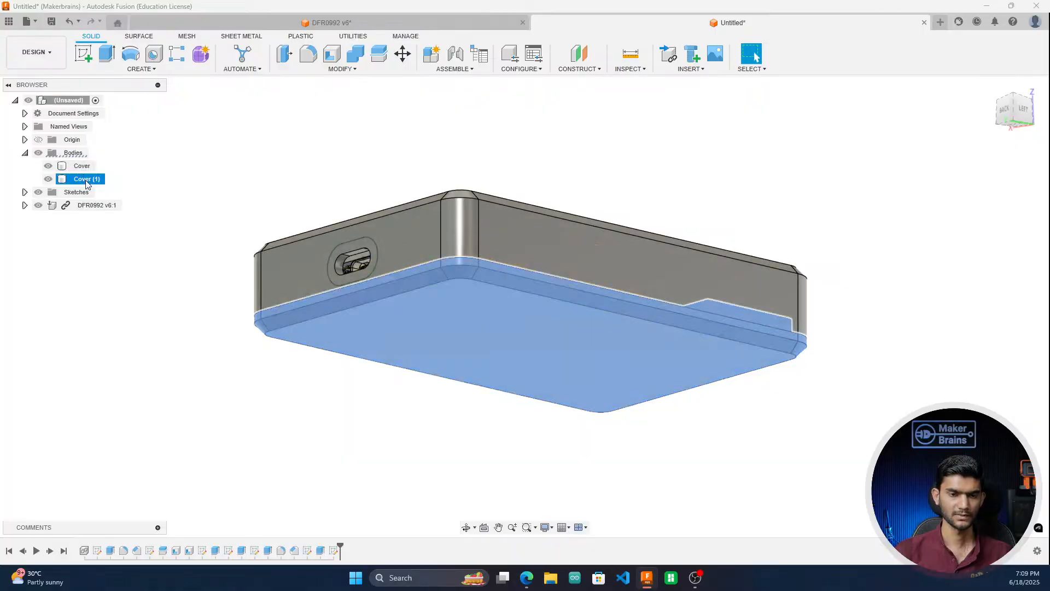
click(84, 167)
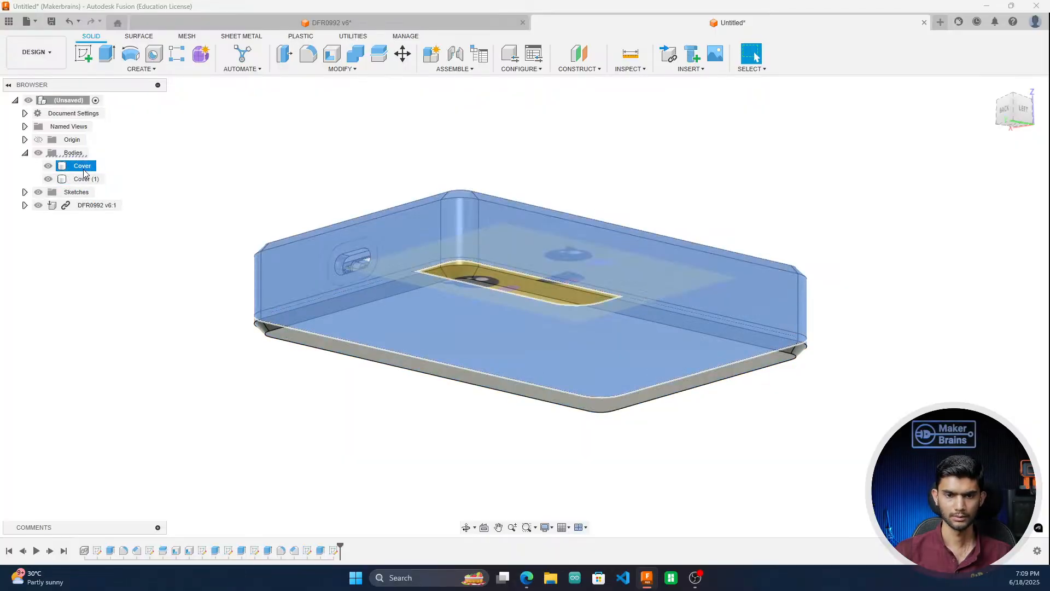
double_click(83, 166)
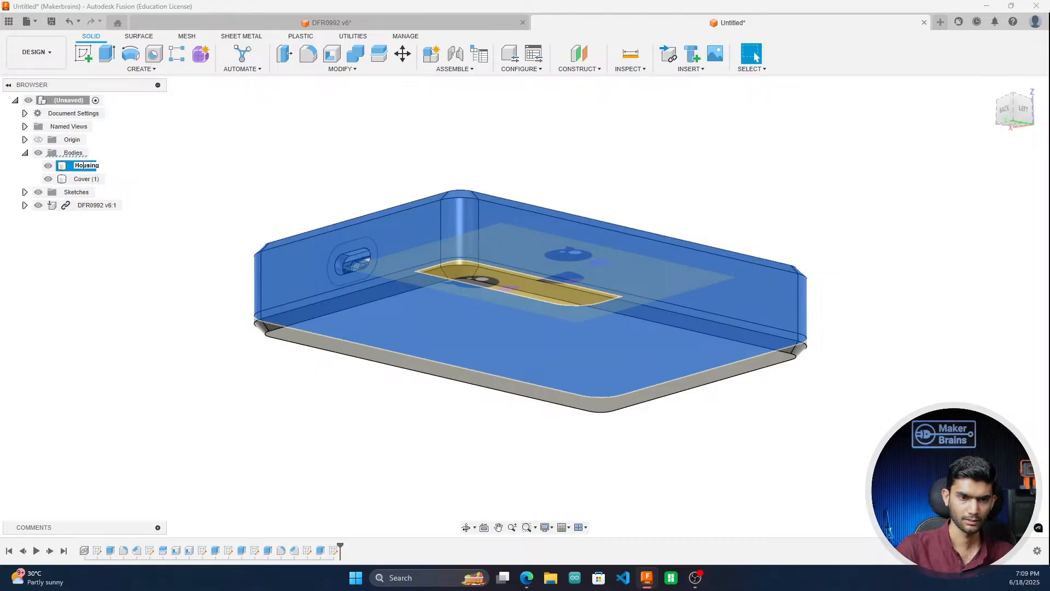
Step: Remove the (1) suffix from the lower body's name so it reads Cover, and check which part each body name highlights
double_click(87, 179)
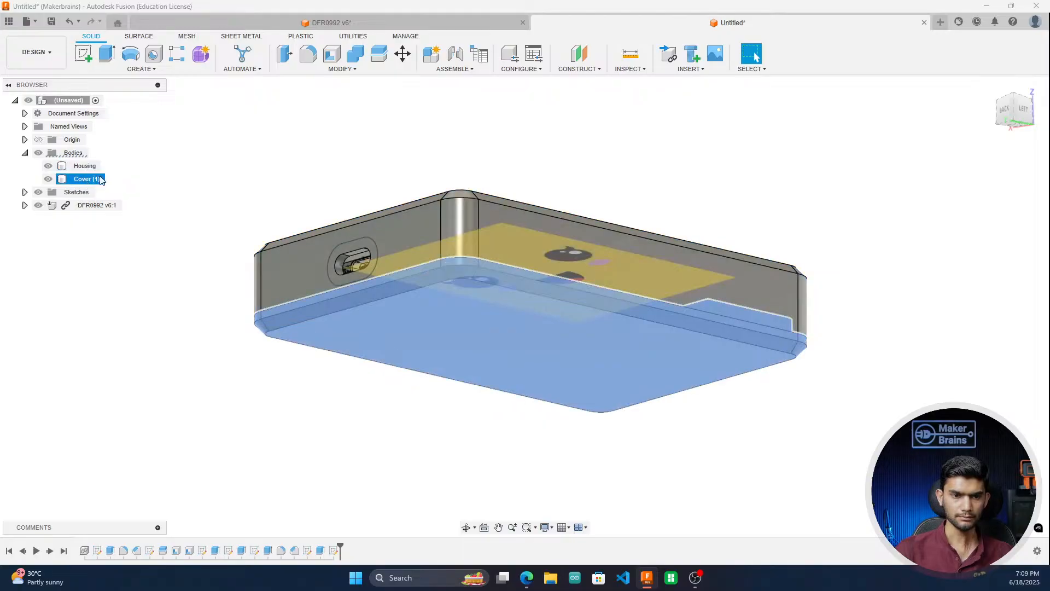
key(End)
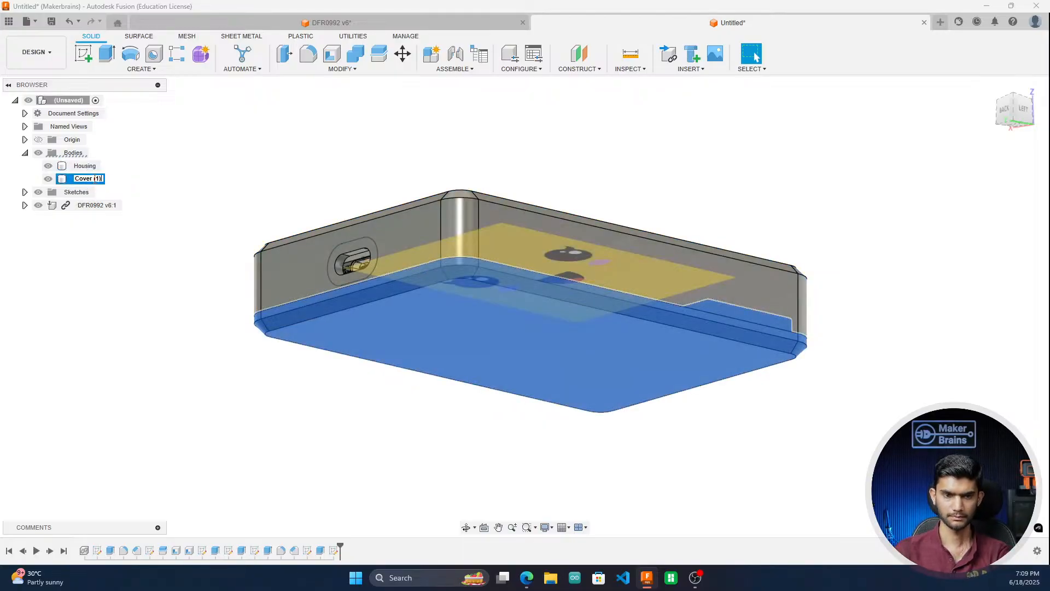
key(BackSpace)
key(BackSpace)
key(BackSpace)
key(BackSpace)
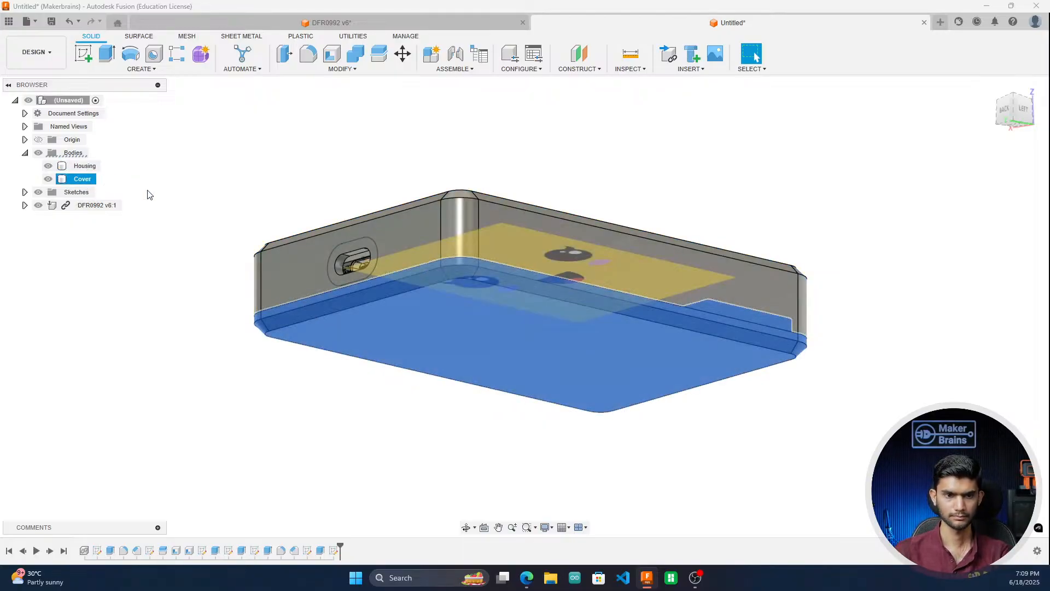
click(147, 190)
click(84, 166)
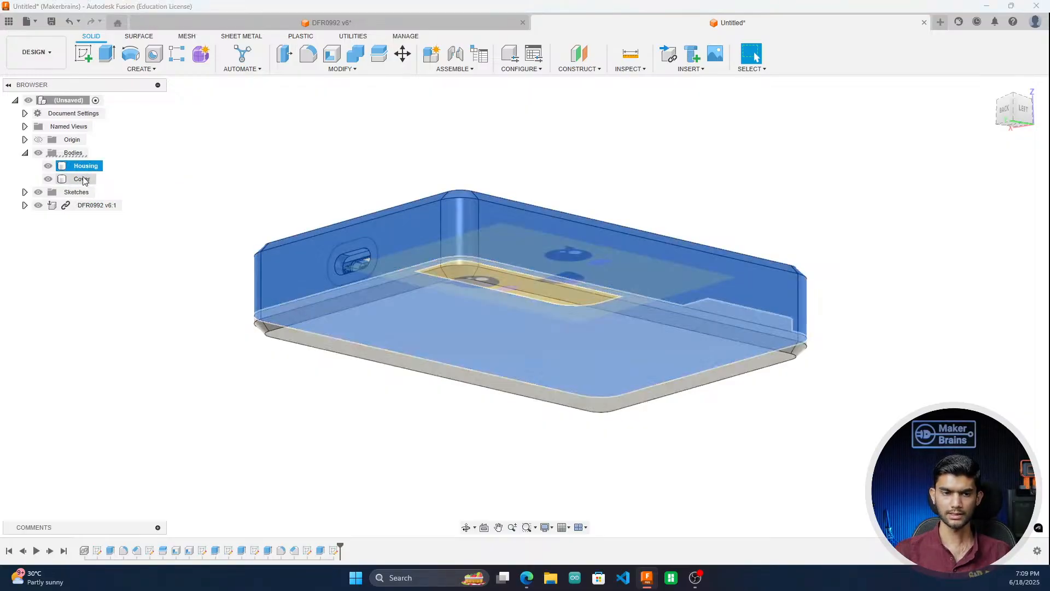
click(82, 179)
click(131, 227)
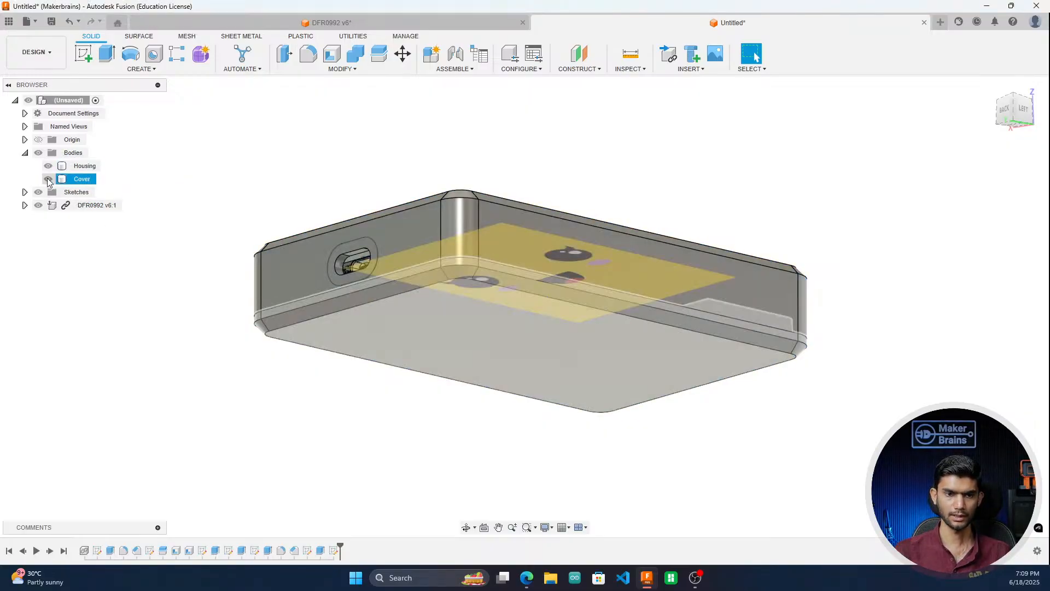
Step: Hide the Cover body and examine the board's side buttons and connectors inside the housing from below
click(48, 179)
mouse_move(1011, 114)
mouse_down()
mouse_move(1013, 71)
mouse_move(1042, 61)
mouse_move(979, 80)
mouse_move(970, 107)
mouse_up()
scroll(382, 405, up, 3)
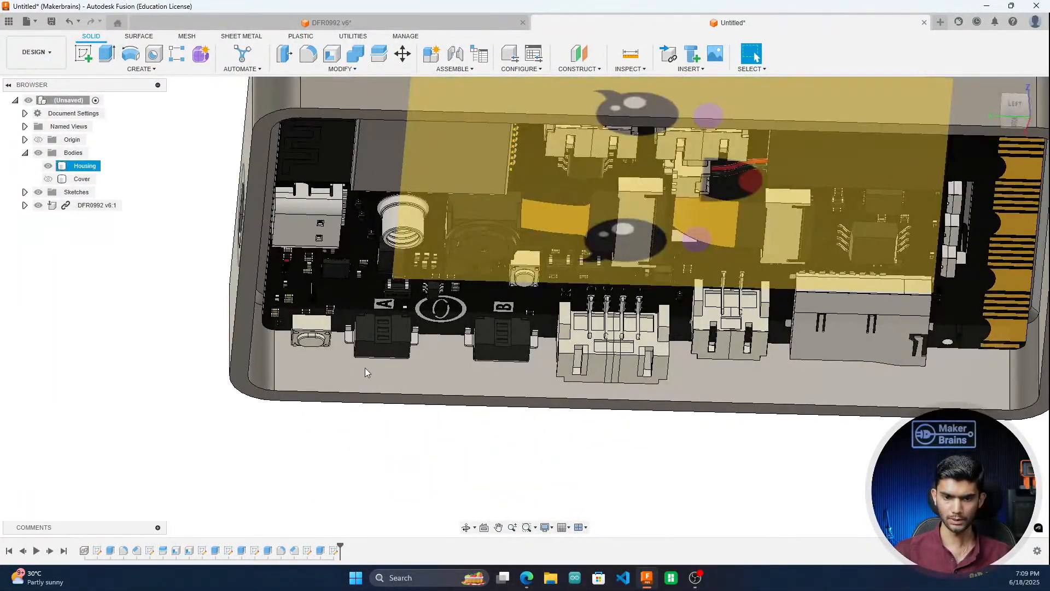
scroll(365, 367, up, 2)
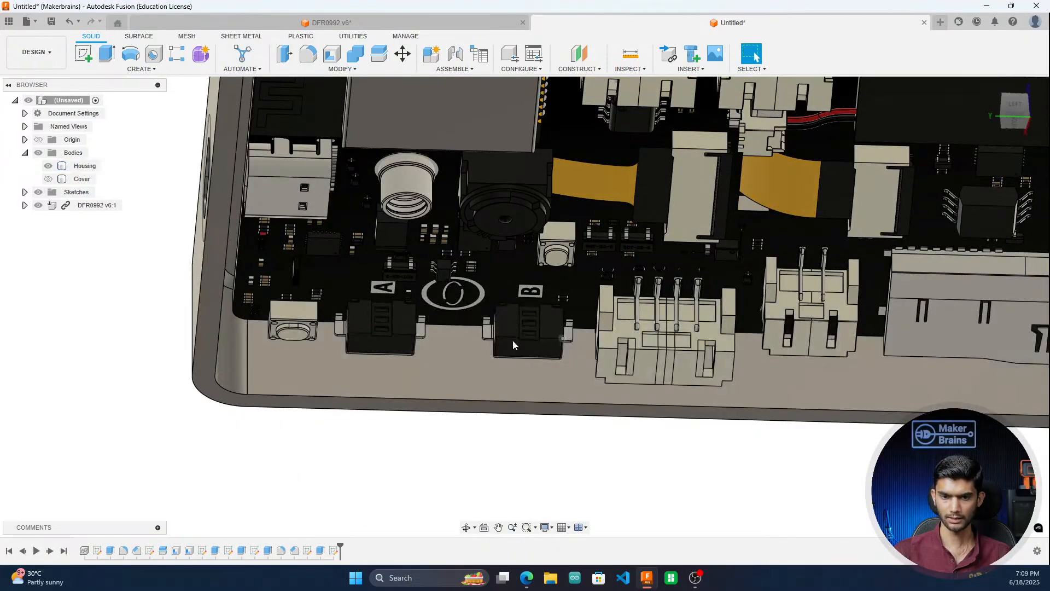
Step: Create a sketch on the inner face of the housing's right wall beside the board's connectors, and face it from the right
click(436, 381)
scroll(416, 400, down, 4)
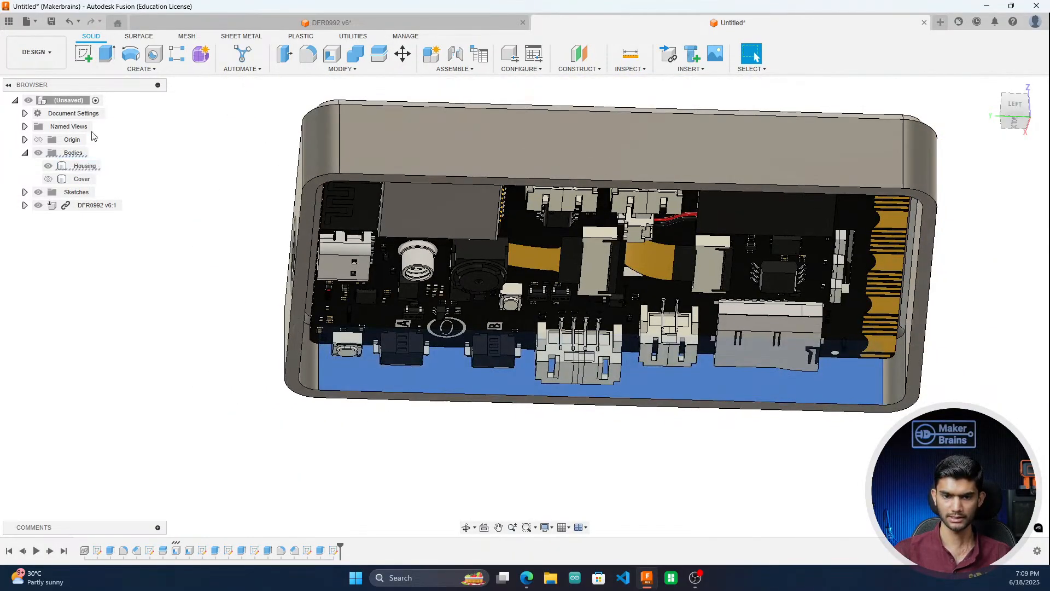
click(83, 53)
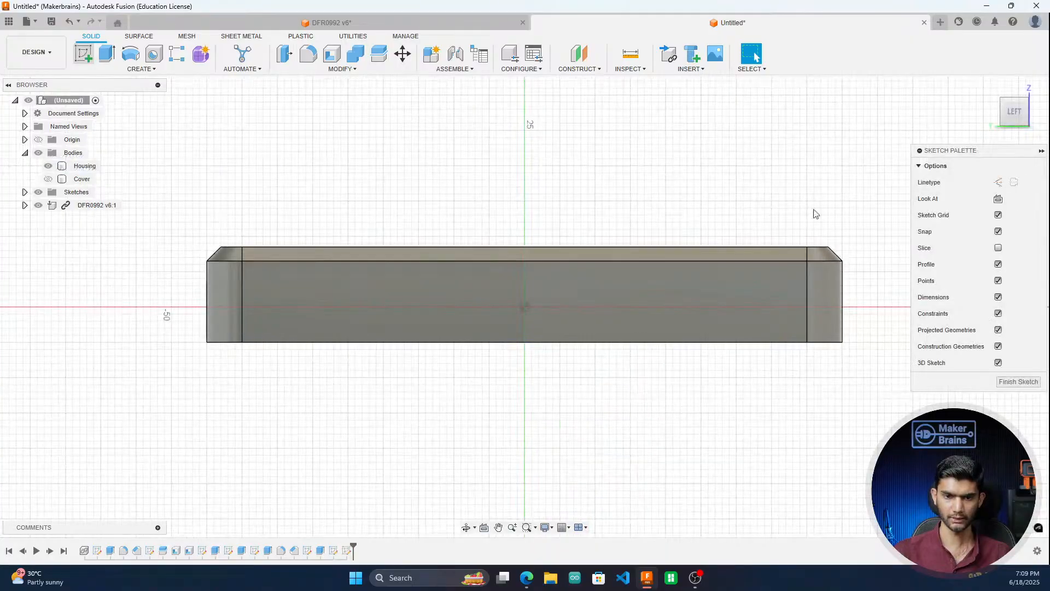
click(996, 112)
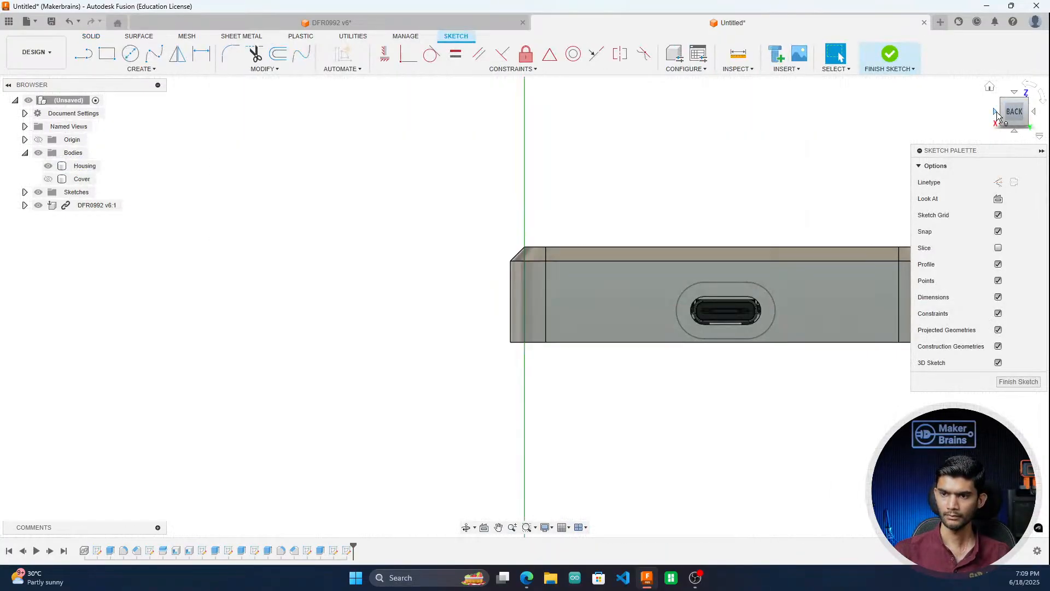
click(996, 113)
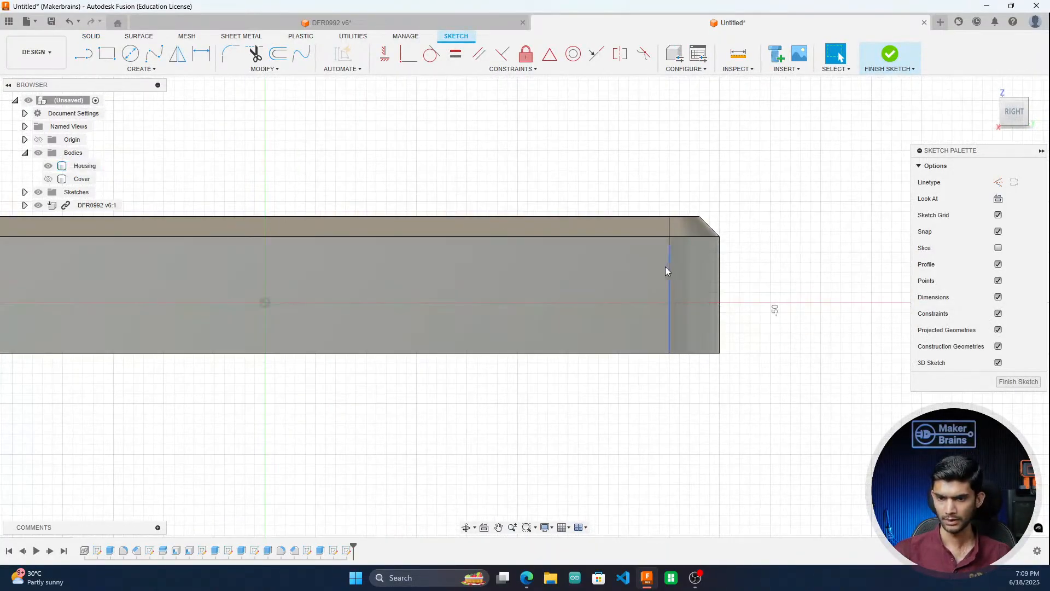
Step: Set the visual style to wireframe with hidden edges so the board's side components show through the housing wall
click(546, 527)
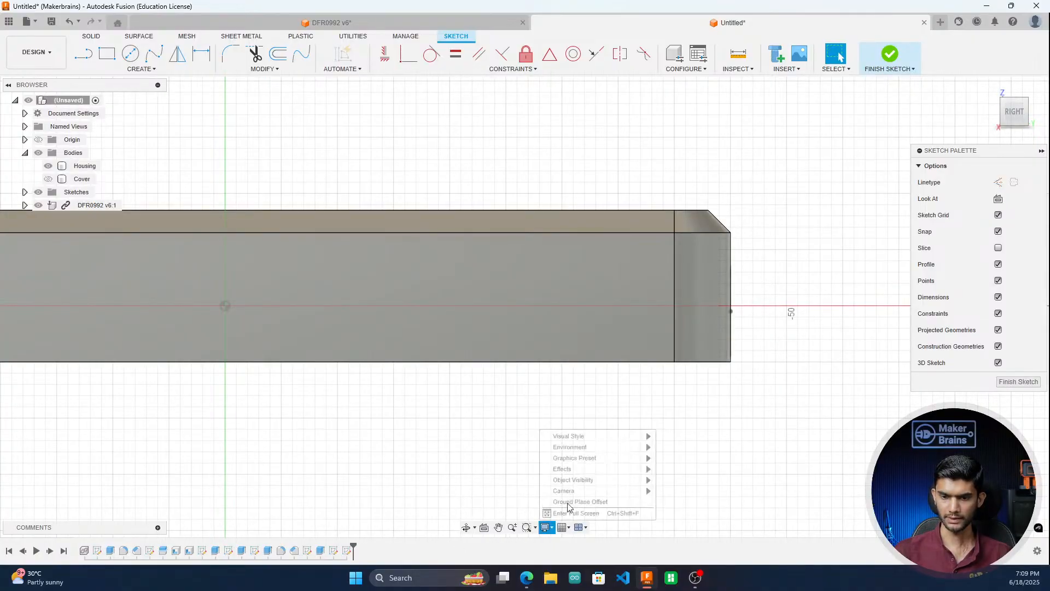
click(697, 476)
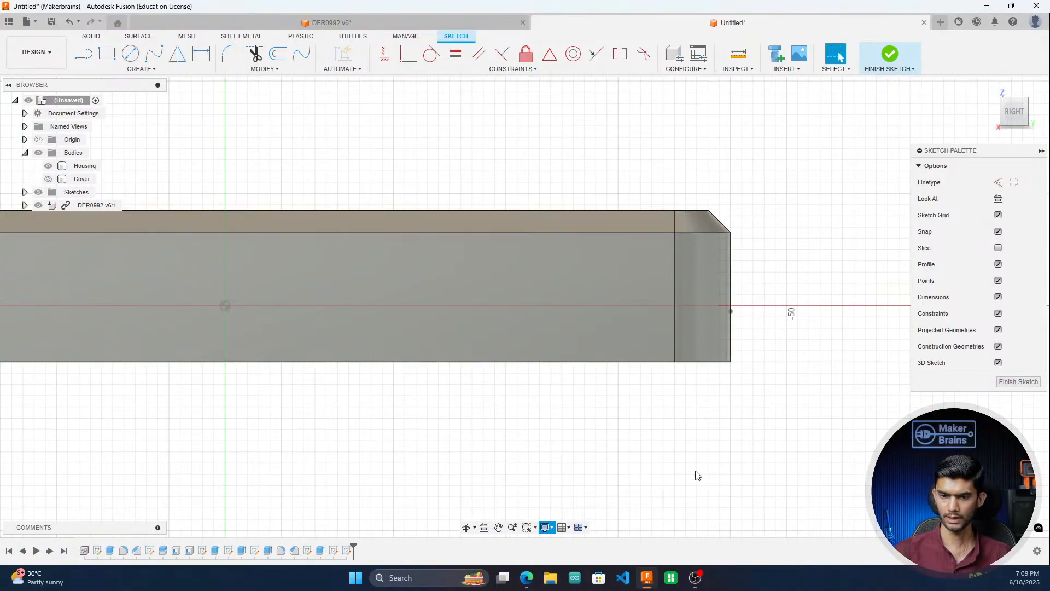
scroll(633, 352, up, 2)
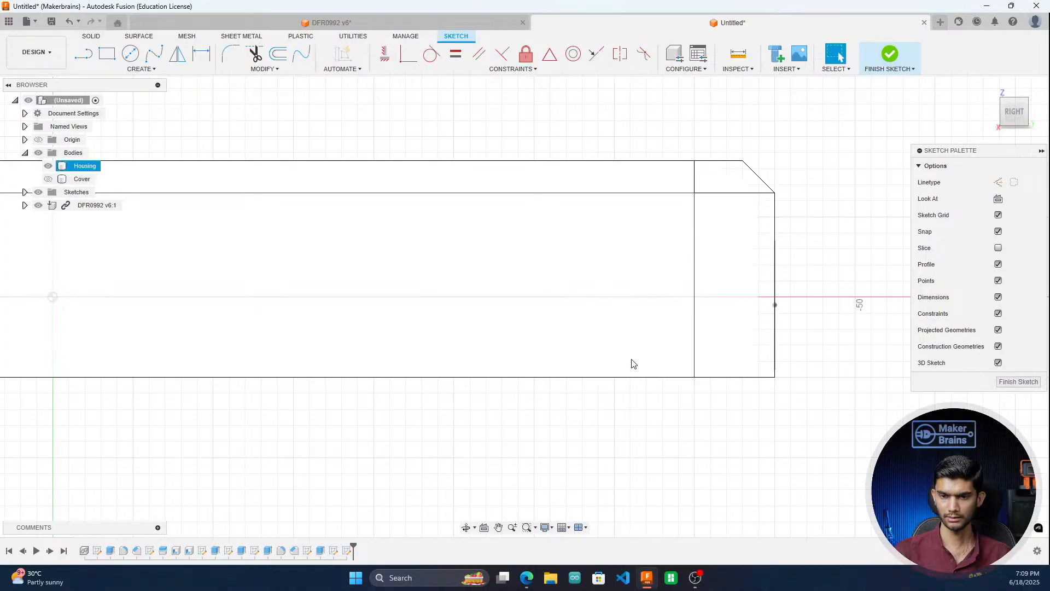
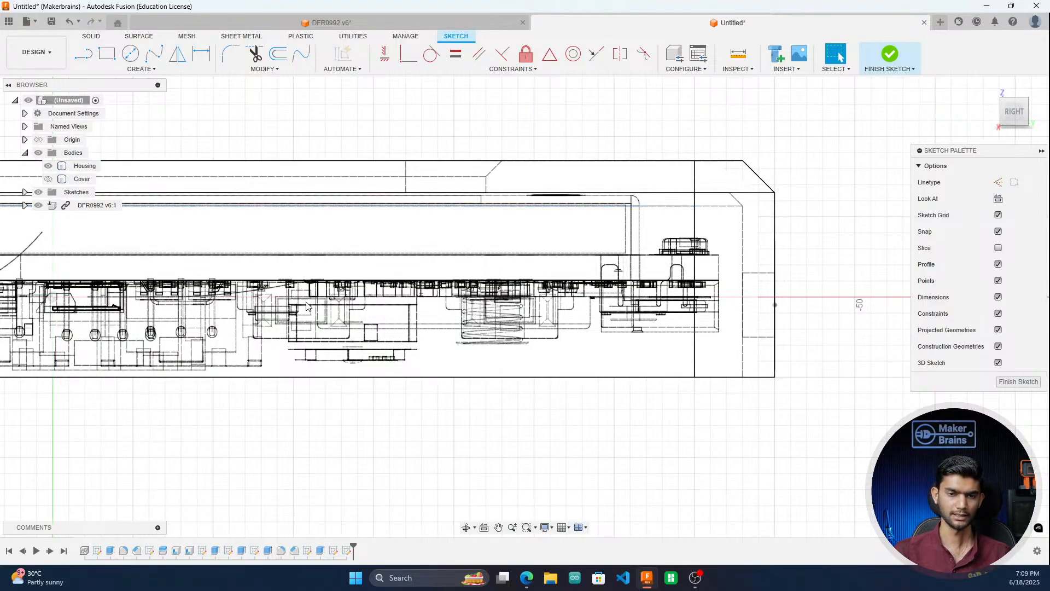
scroll(308, 332, up, 3)
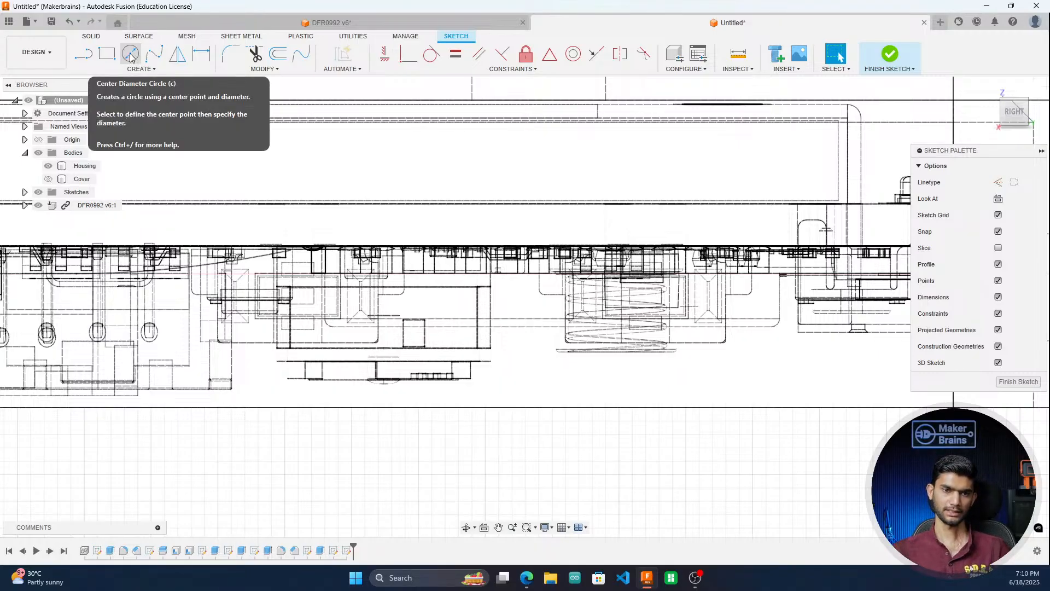
Step: Draw a horizontal center point slot 5 mm wide around the left of the two side connectors
click(136, 74)
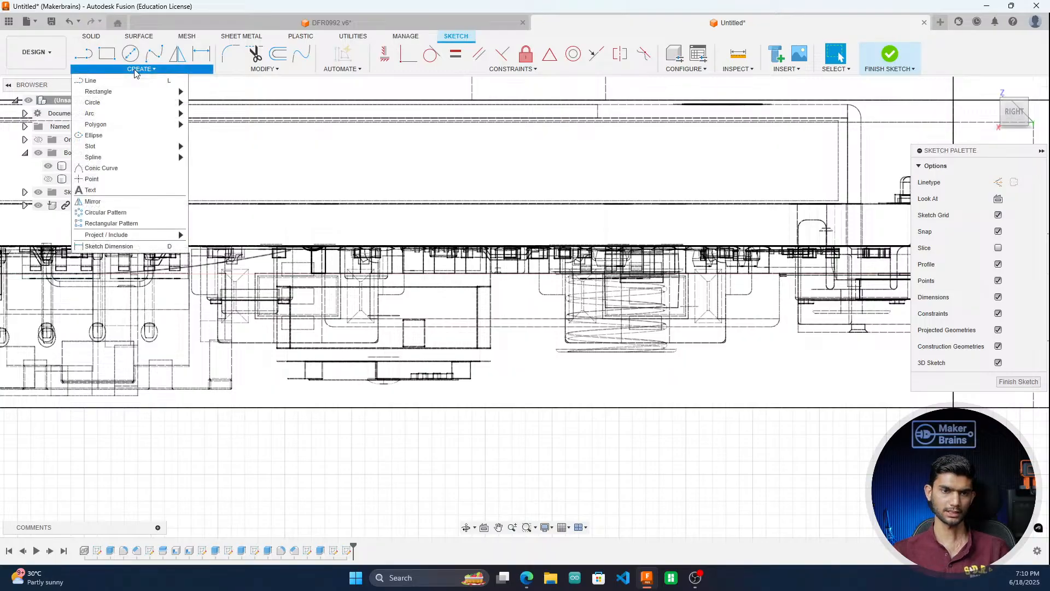
mouse_move(111, 149)
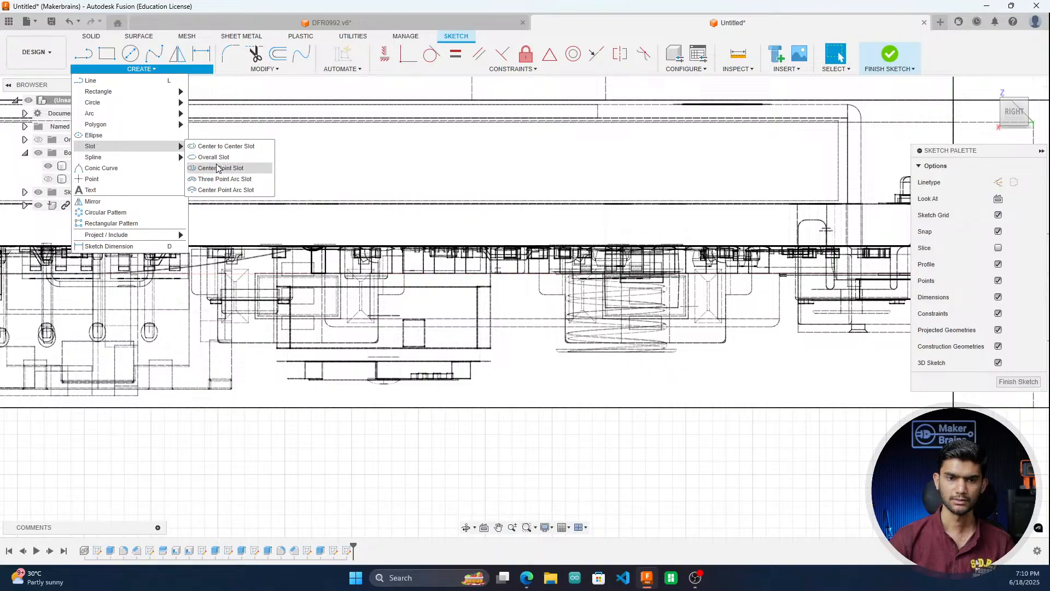
click(218, 169)
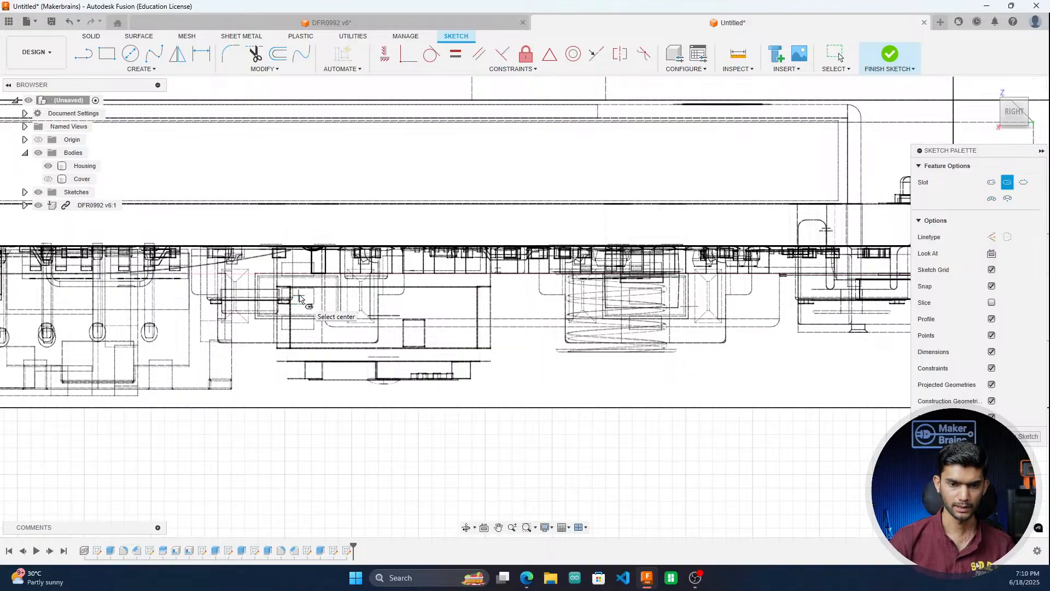
scroll(299, 295, up, 3)
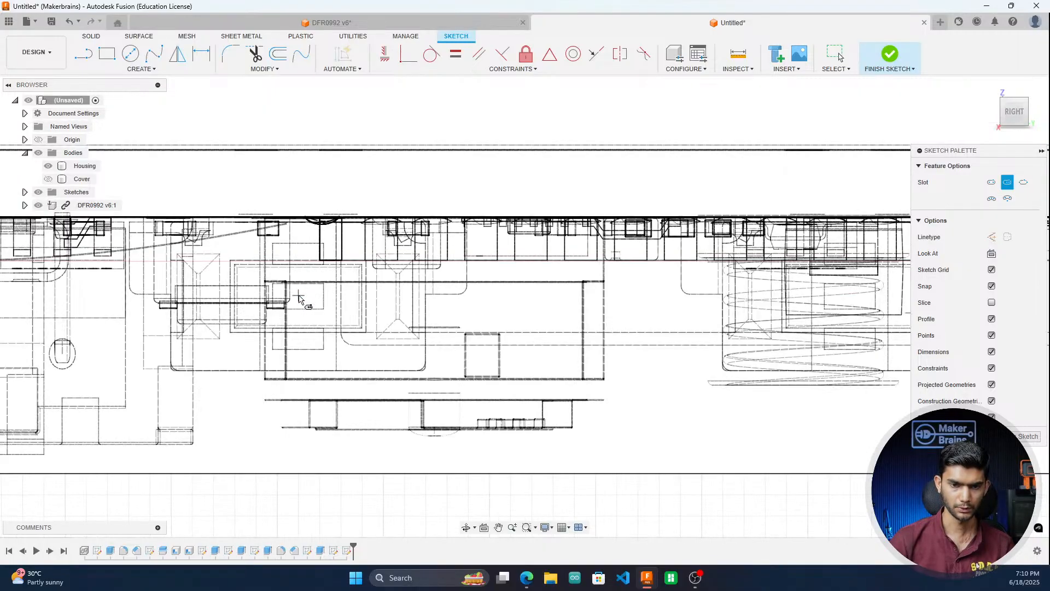
click(298, 296)
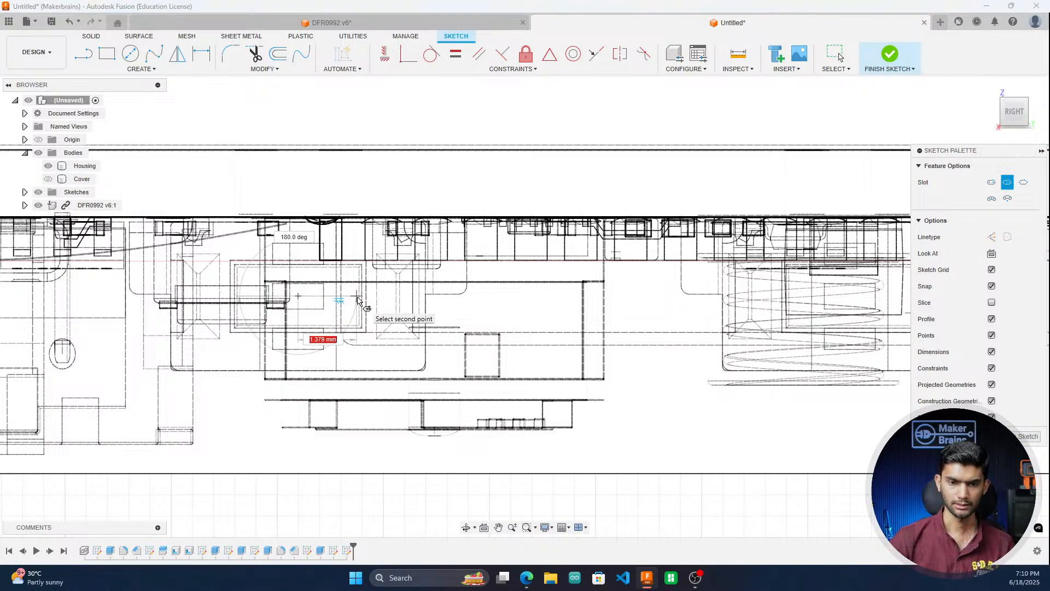
key(Tab)
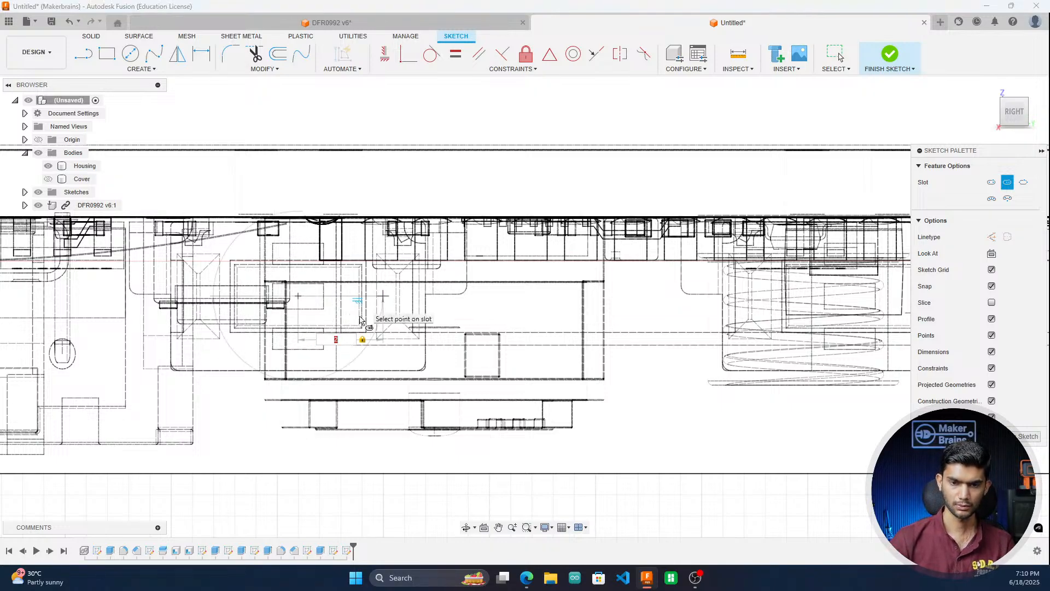
click(360, 303)
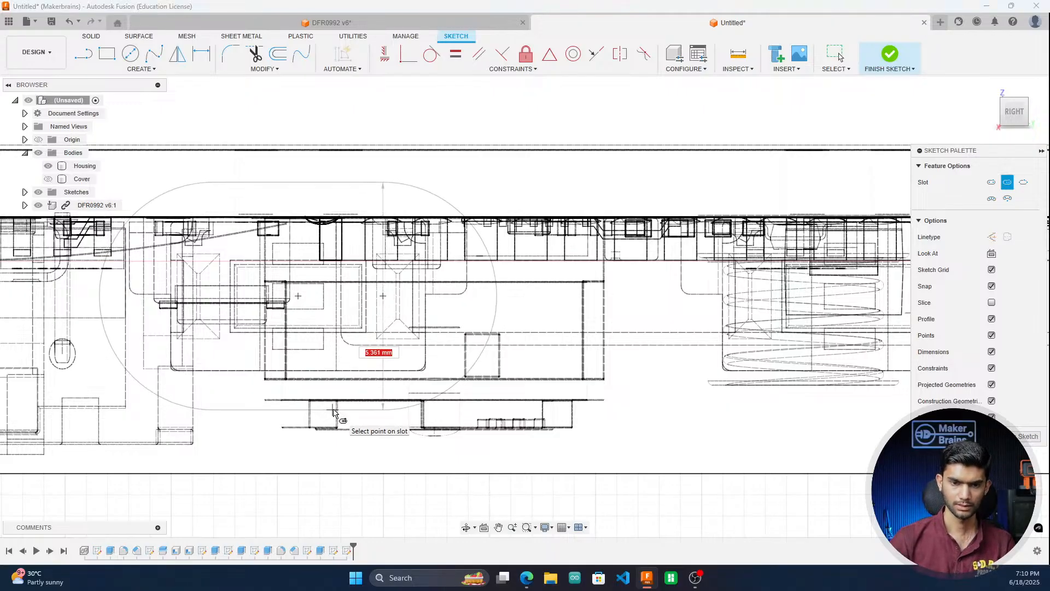
key(Return)
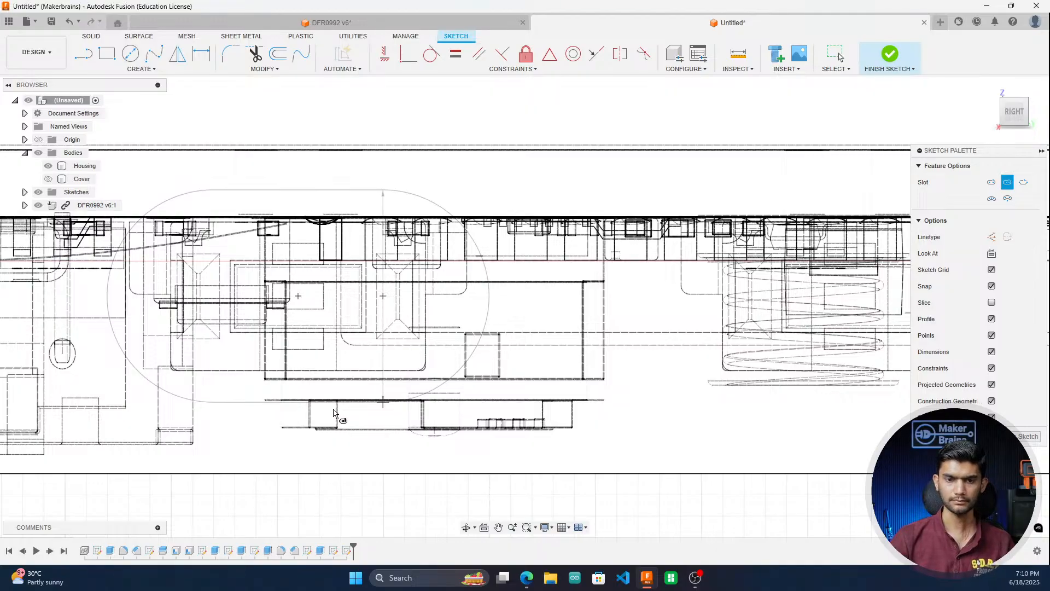
scroll(219, 435, down, 2)
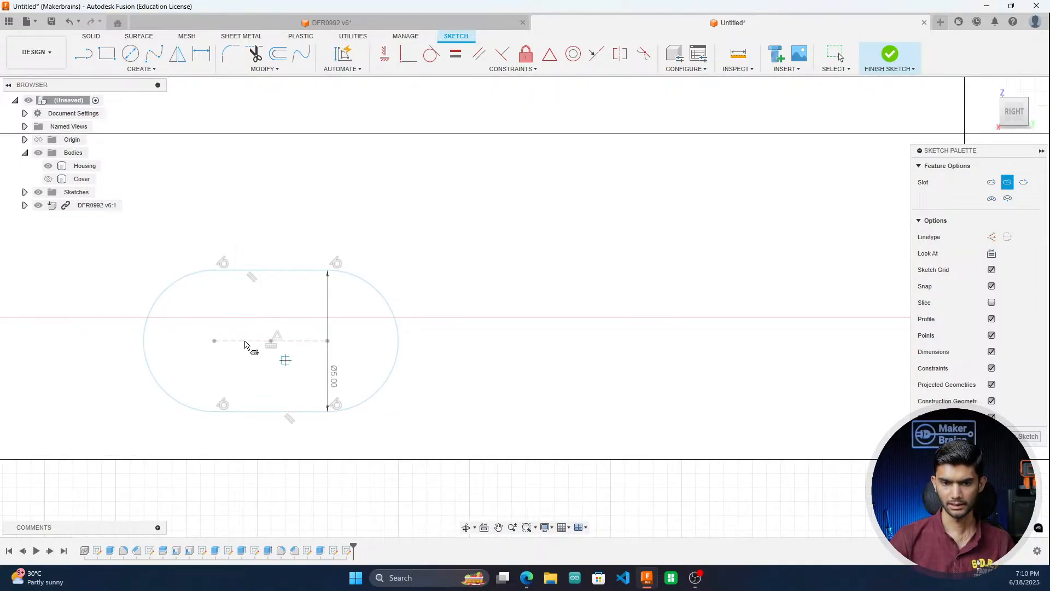
scroll(251, 344, down, 2)
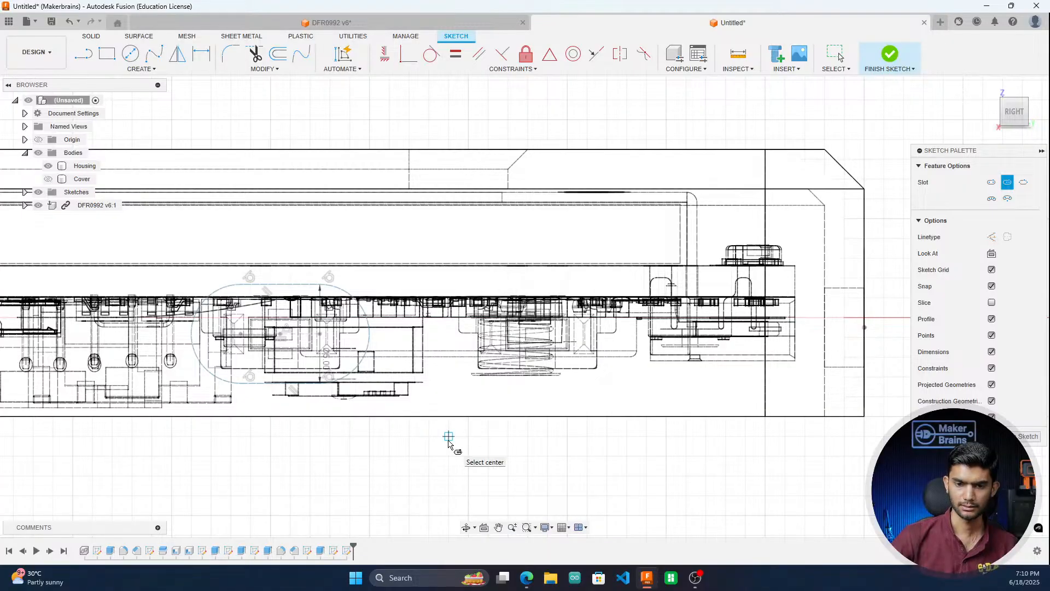
right_click(449, 439)
click(489, 441)
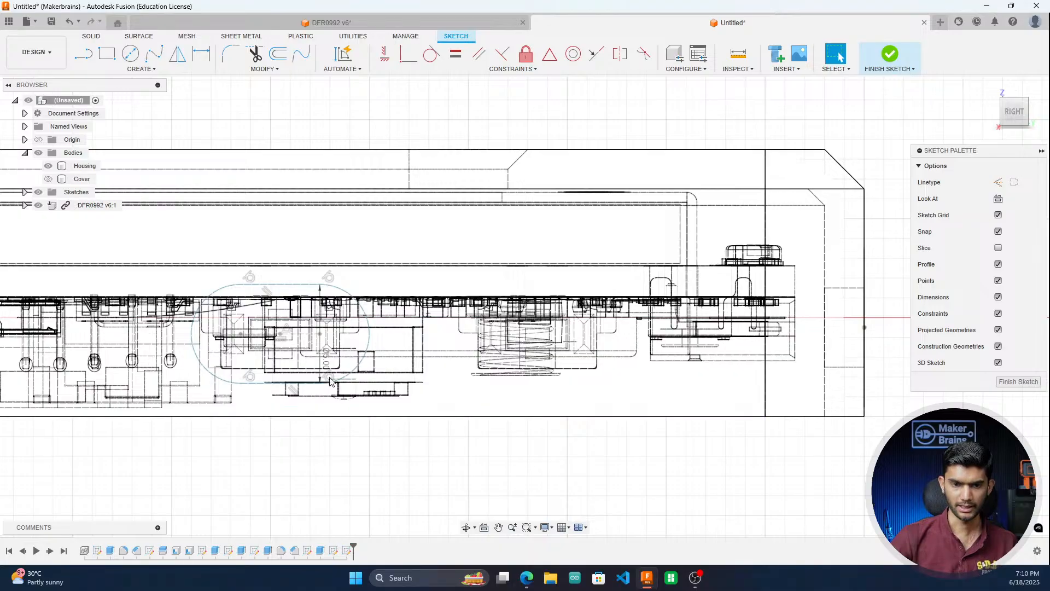
Step: Copy the whole slot outline -13 mm along X so the duplicate surrounds the neighbouring side connector
click(370, 350)
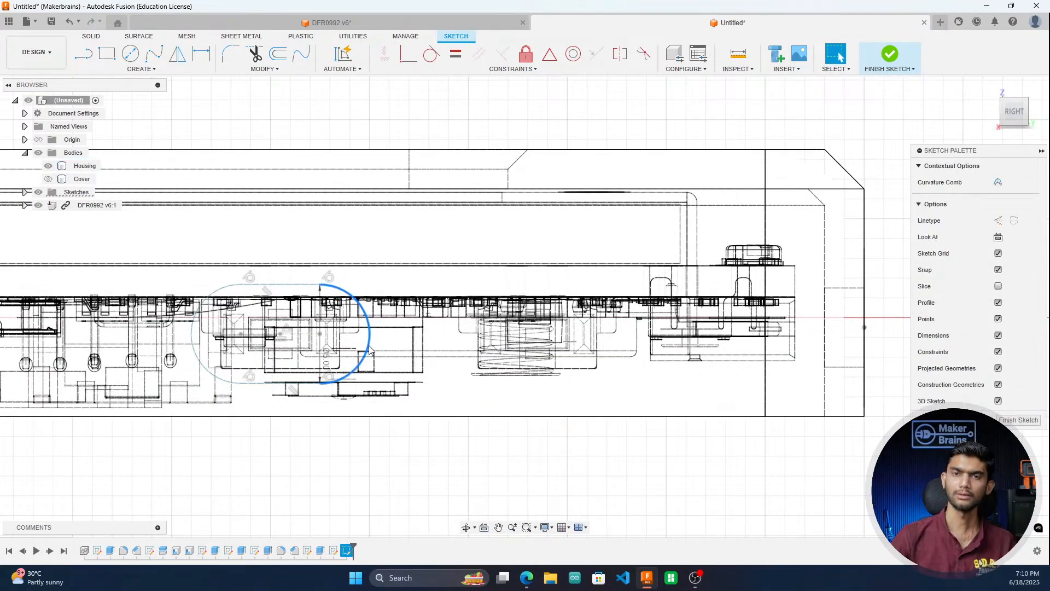
click(294, 285)
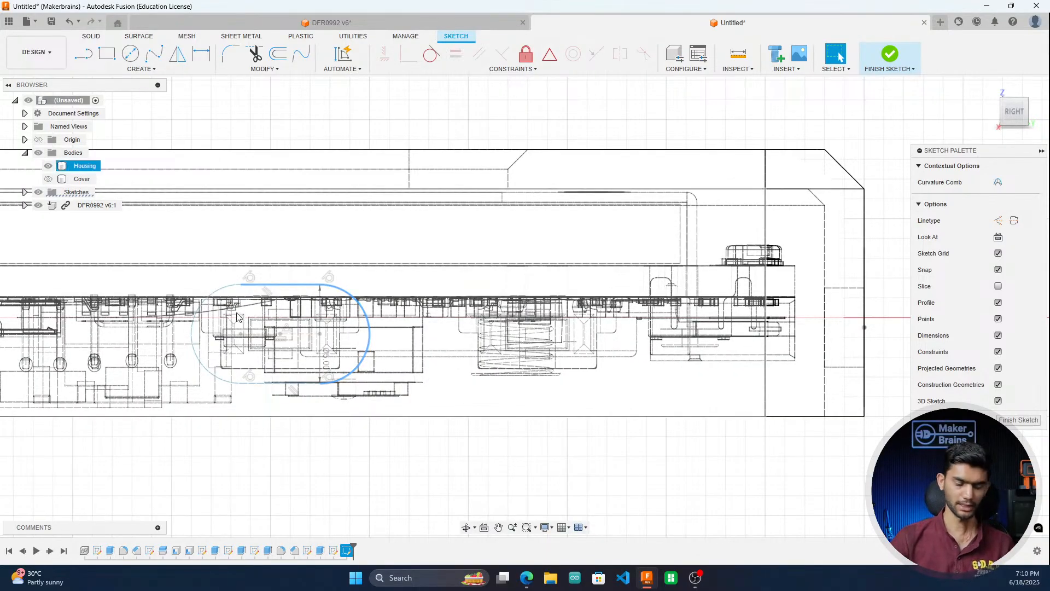
click(217, 297)
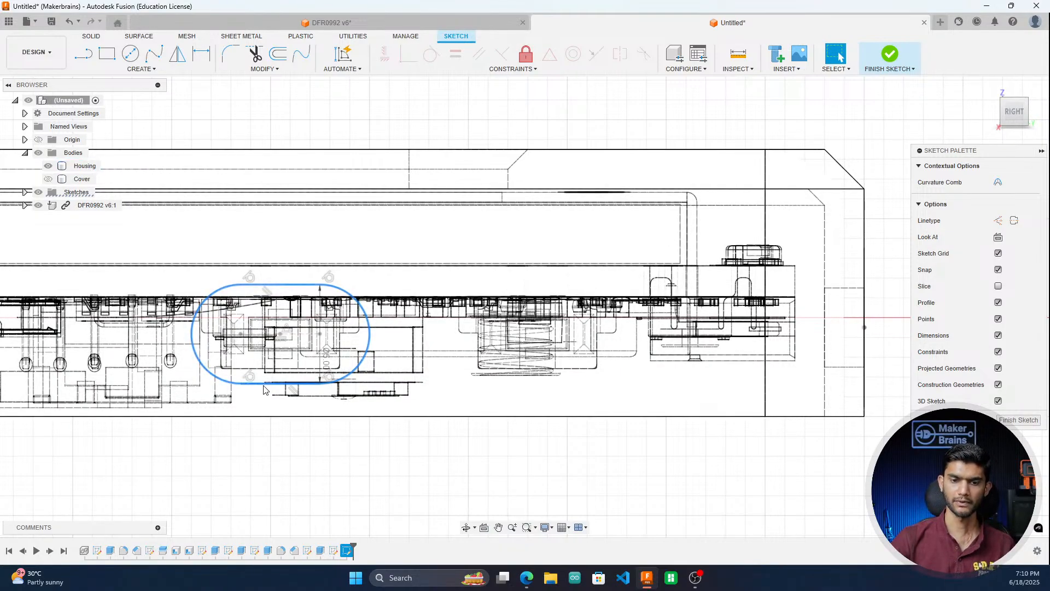
right_click(264, 390)
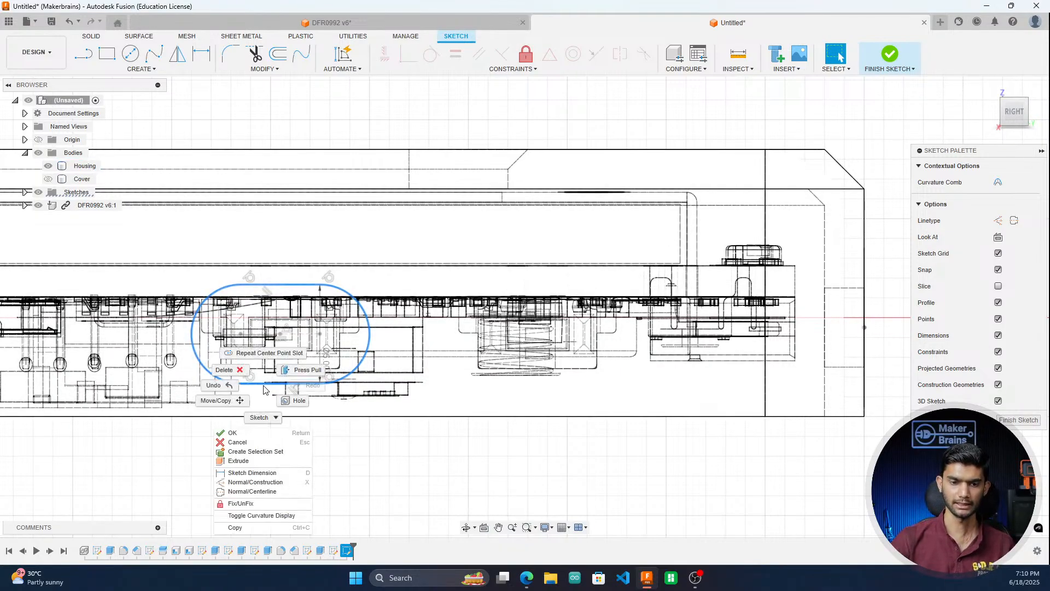
click(221, 403)
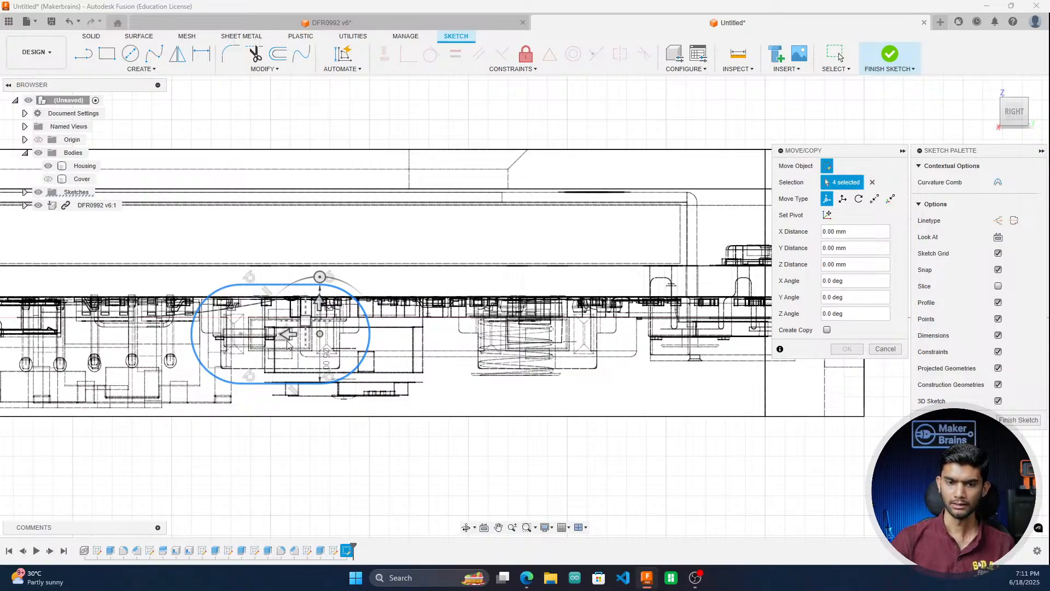
drag(288, 334, 296, 336)
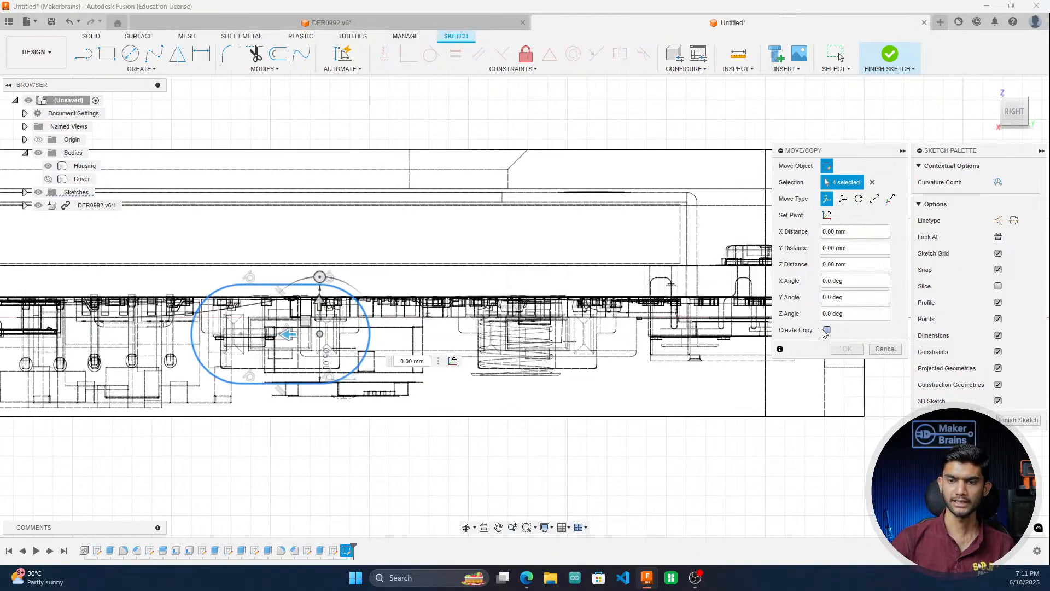
click(827, 330)
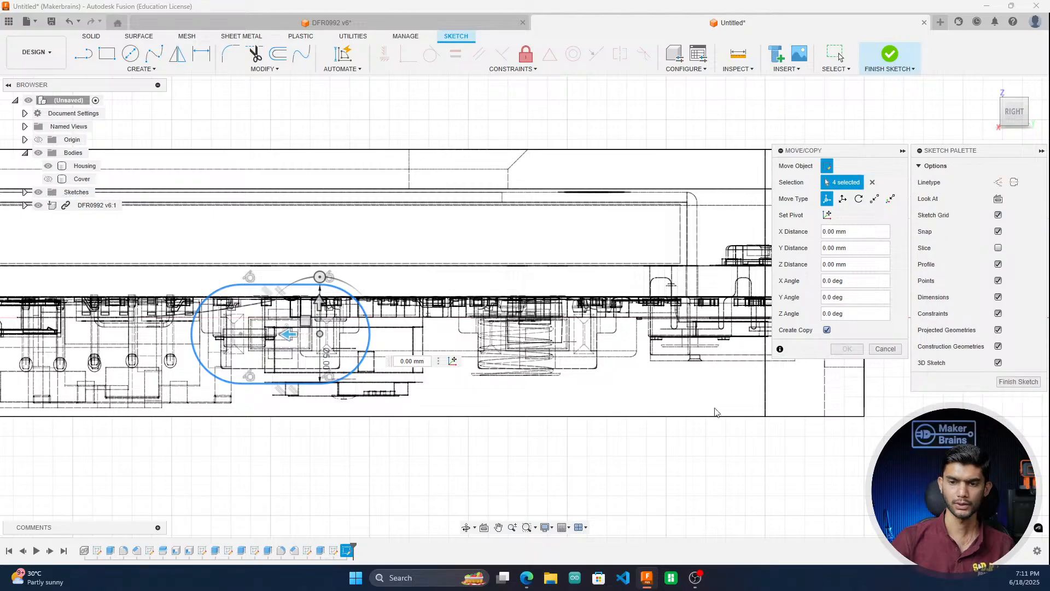
drag(289, 332, 544, 335)
scroll(544, 336, up, 5)
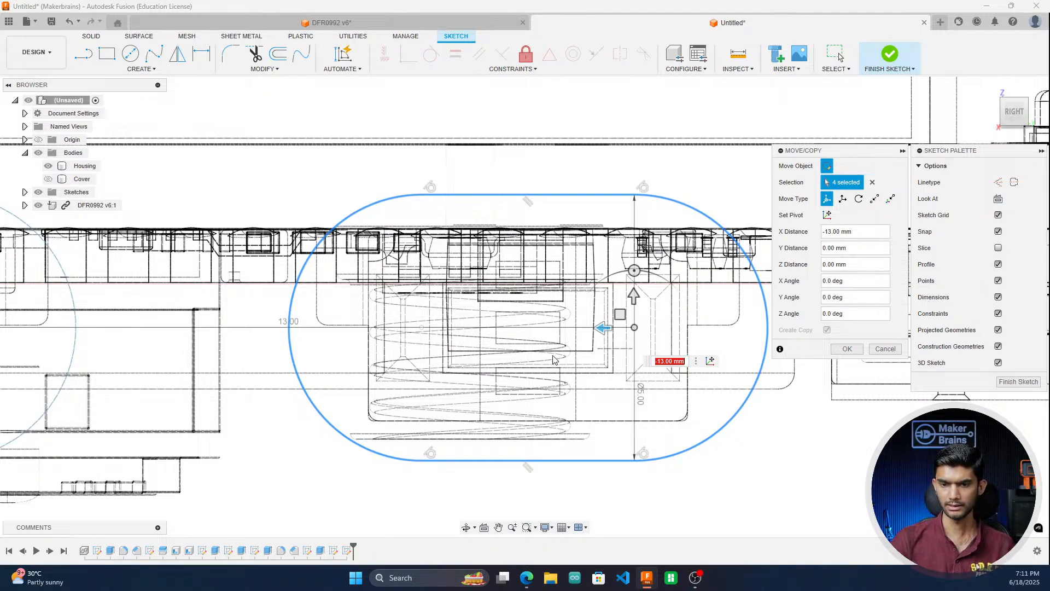
scroll(554, 359, down, 4)
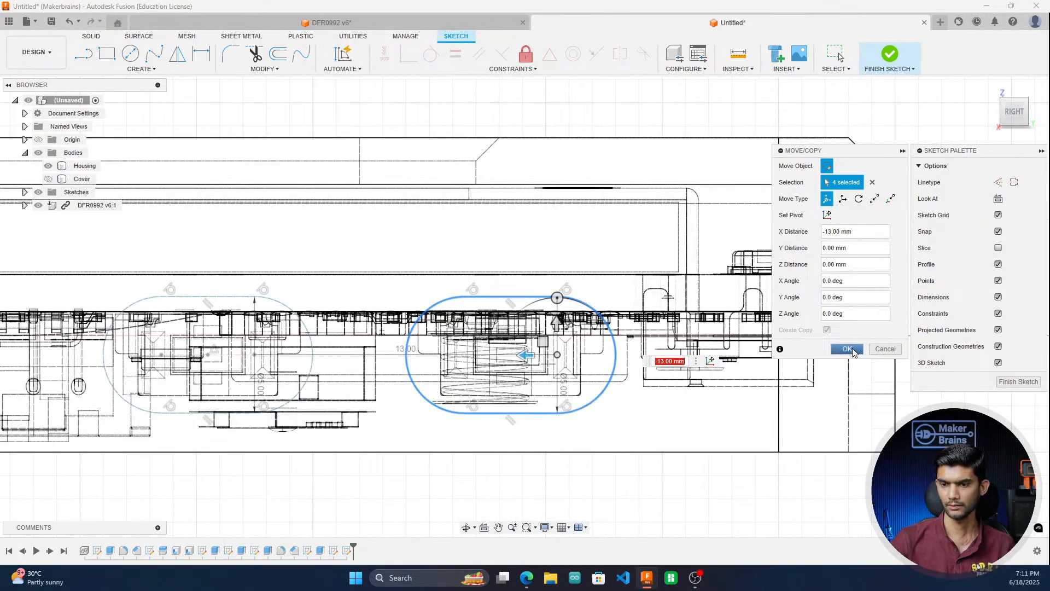
click(848, 349)
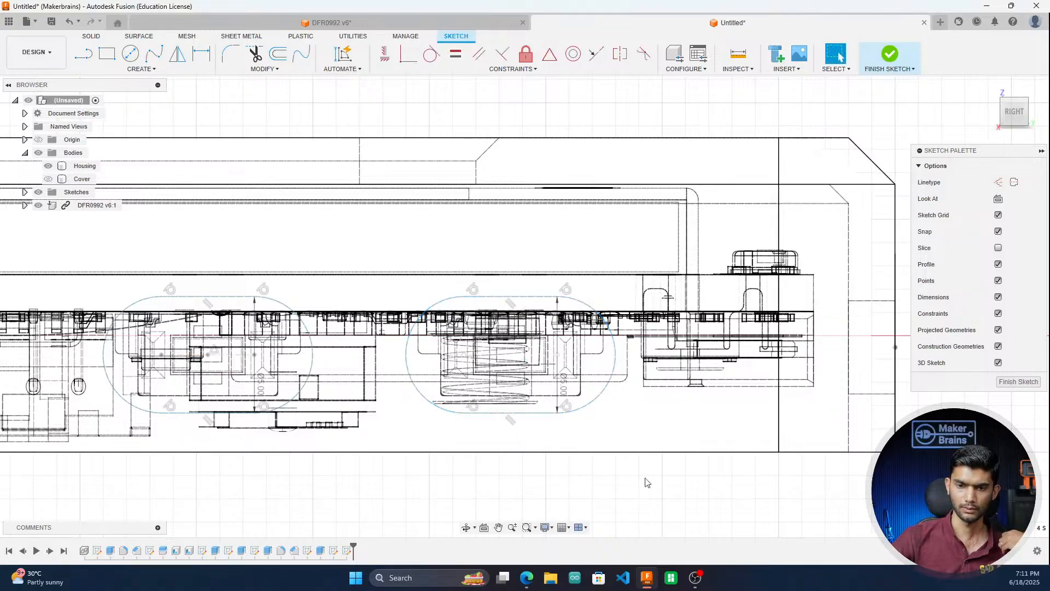
Step: Finish the sketch and examine both slots' positions against the board's connectors and the housing wall
scroll(663, 471, down, 2)
scroll(247, 480, up, 1)
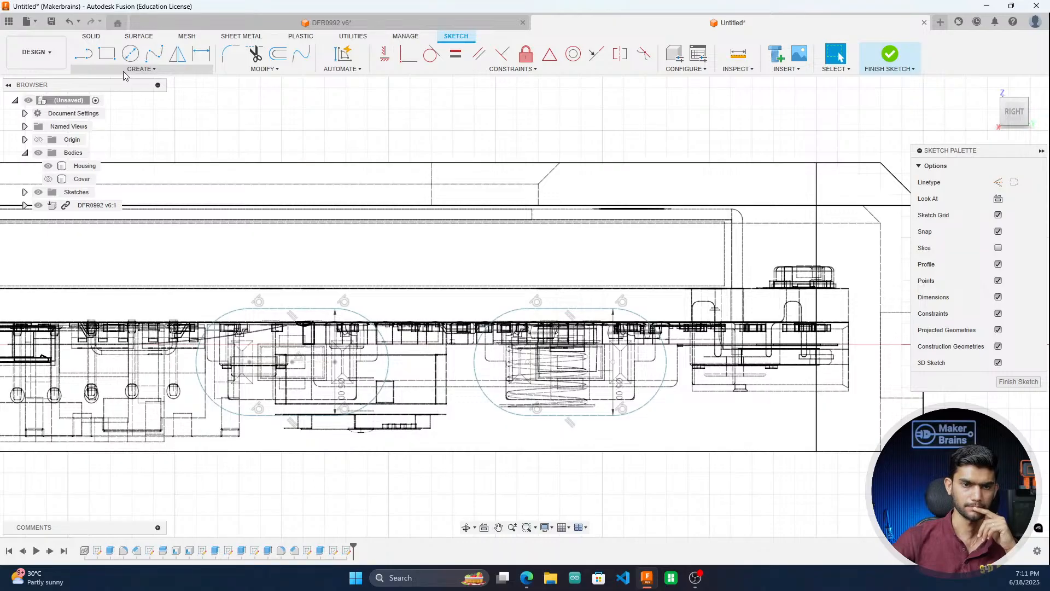
click(1020, 383)
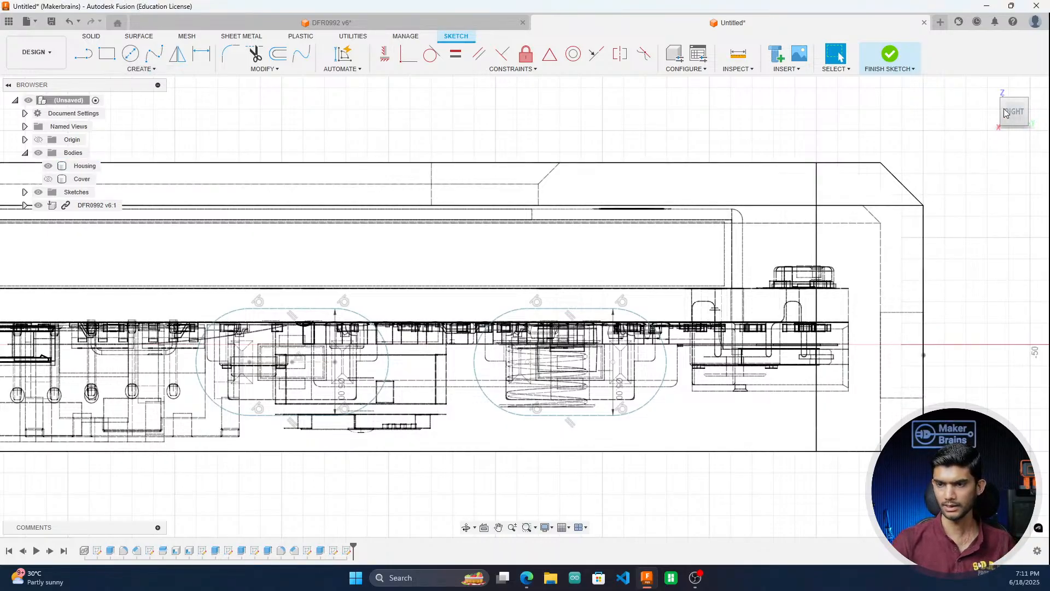
mouse_move(1020, 117)
mouse_down()
mouse_move(999, 135)
mouse_move(1017, 117)
mouse_move(993, 96)
mouse_up()
scroll(253, 429, down, 4)
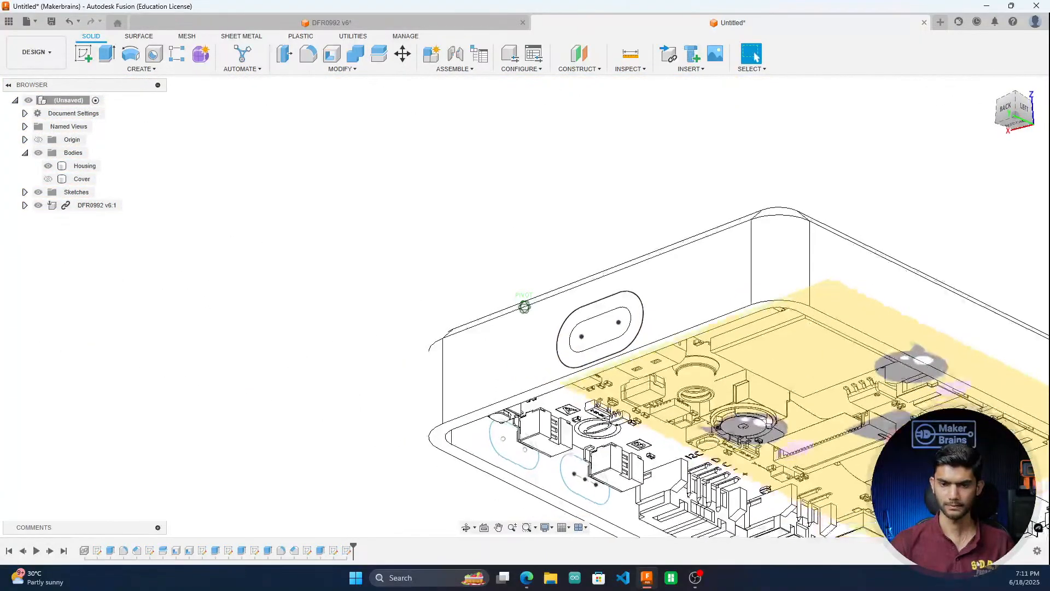
scroll(215, 335, down, 3)
scroll(459, 455, up, 3)
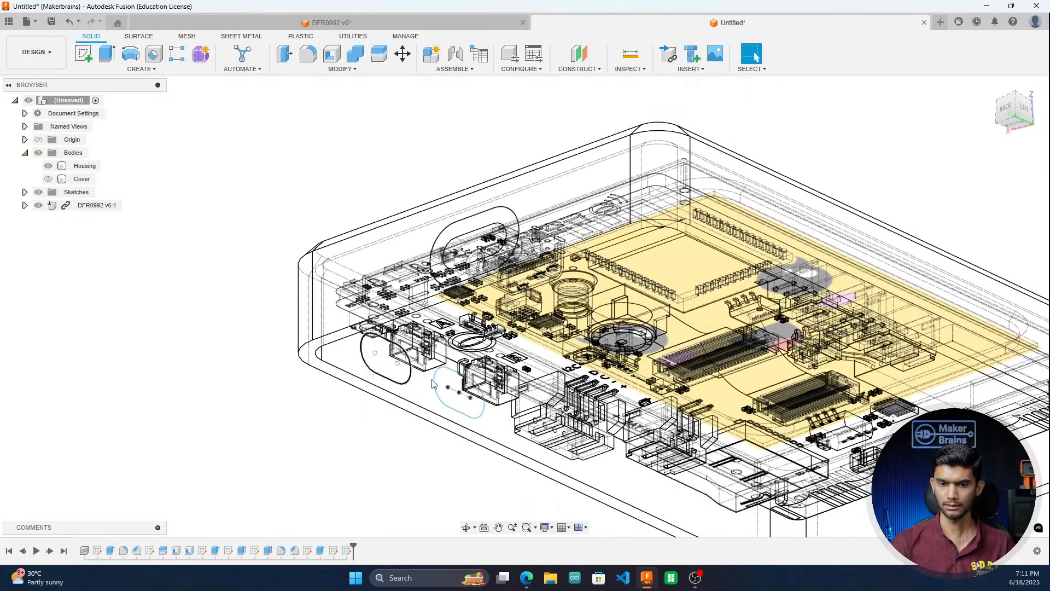
drag(1008, 113, 1045, 132)
click(1011, 113)
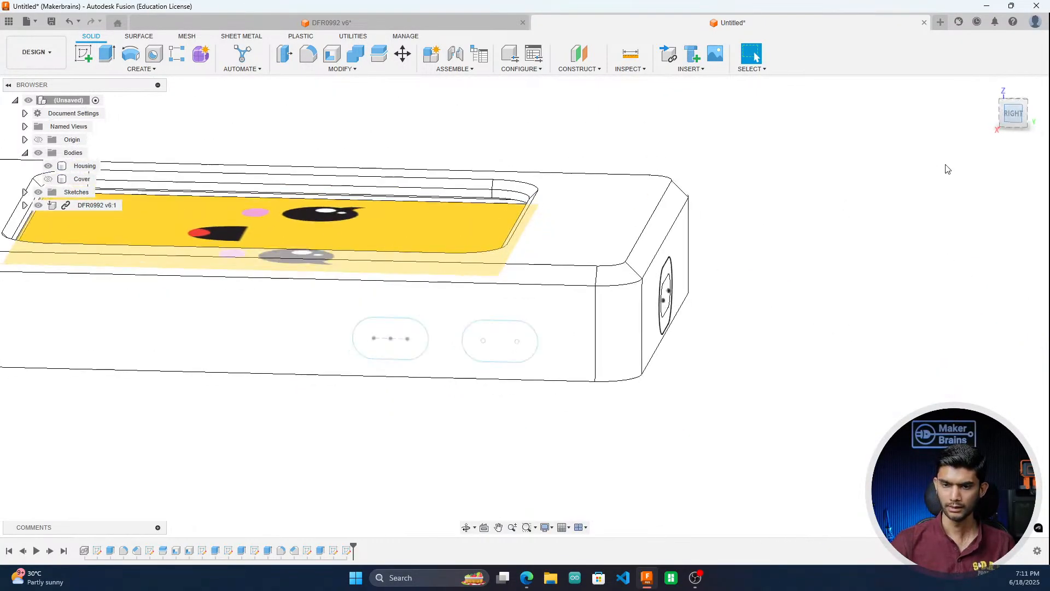
Step: Reopen the slot sketch and offset the left slot's outline inward by 1 mm
click(348, 552)
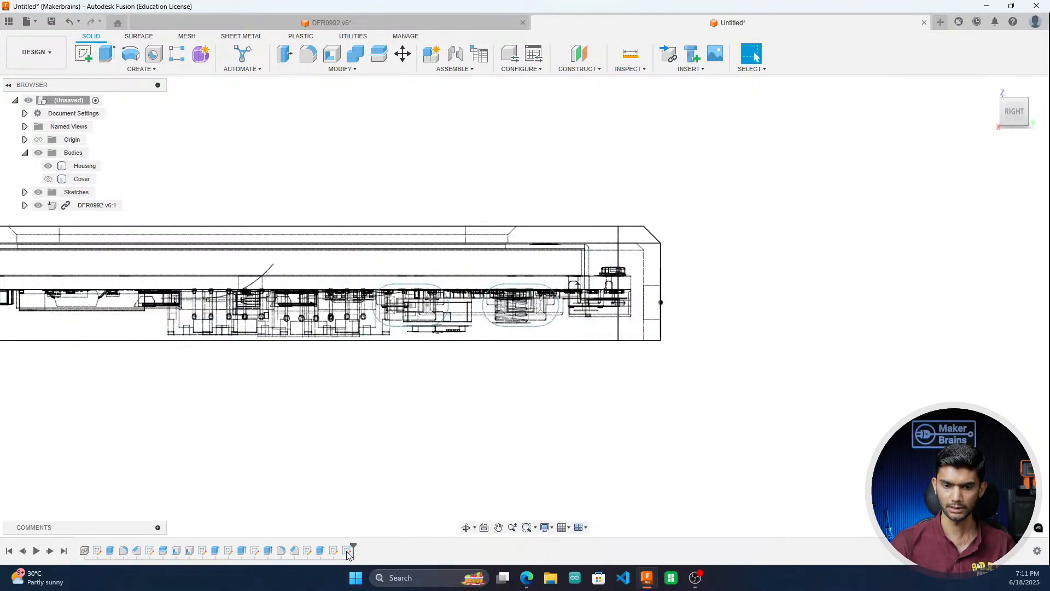
double_click(347, 551)
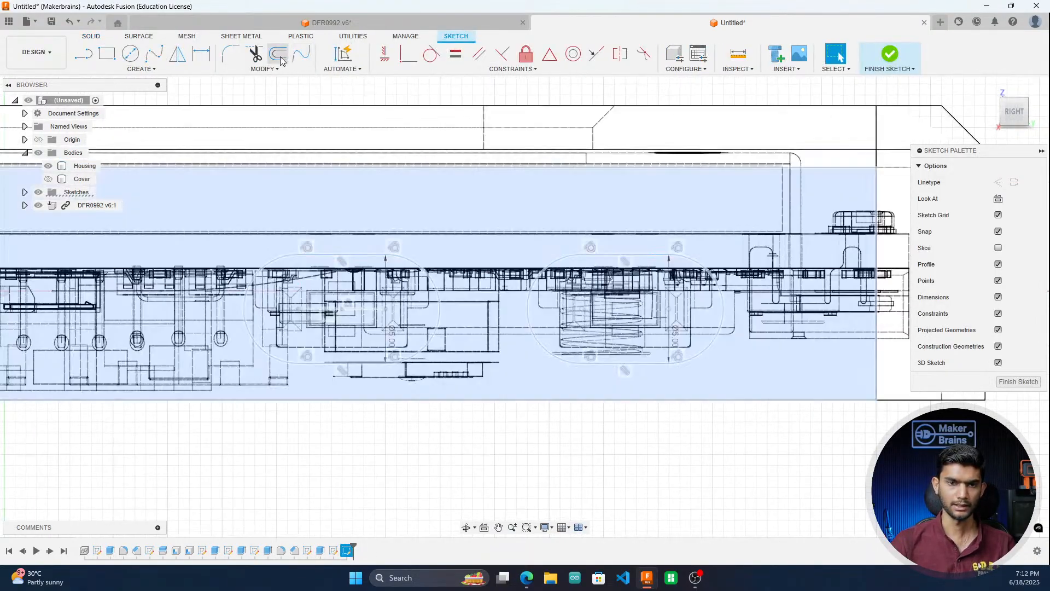
click(280, 58)
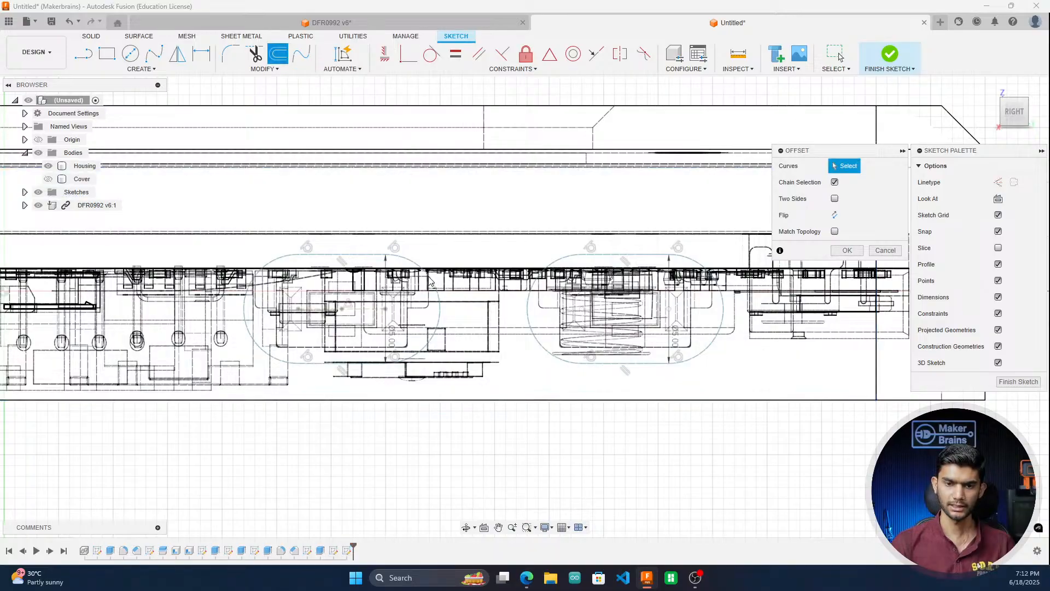
click(437, 284)
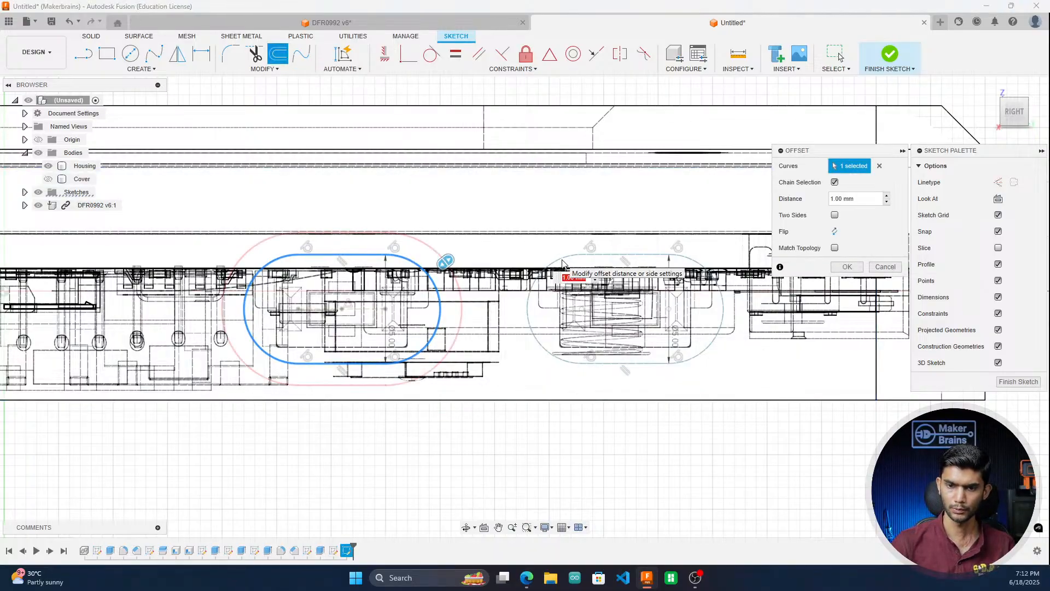
drag(447, 260, 419, 283)
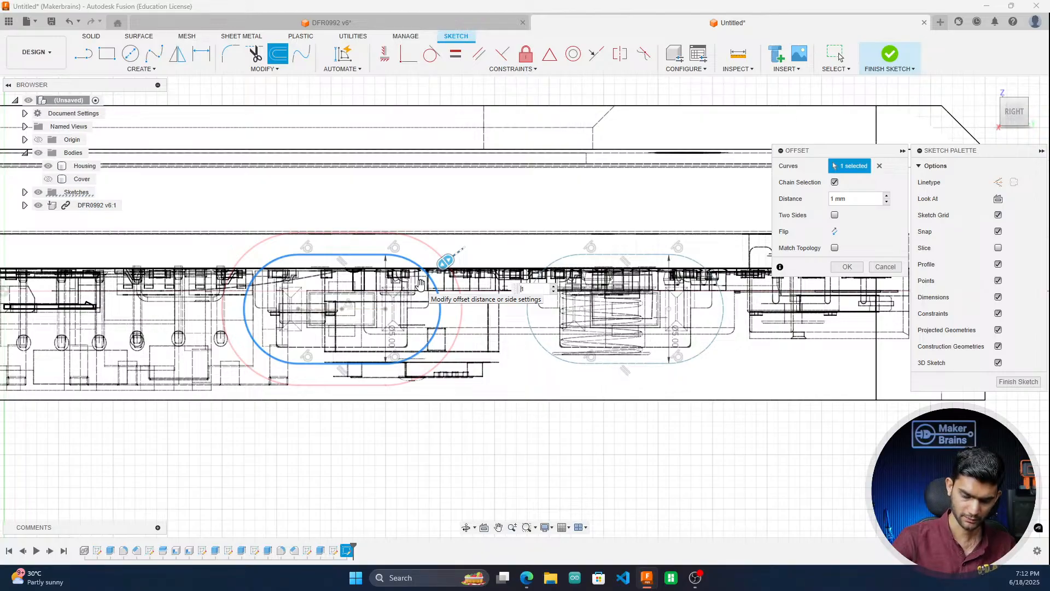
text(1)
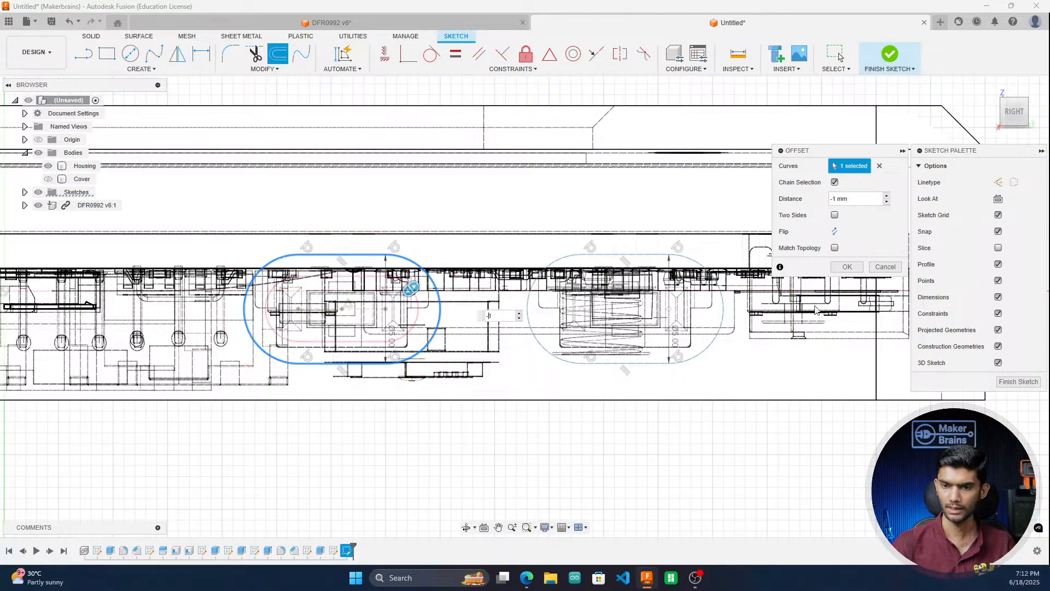
click(847, 267)
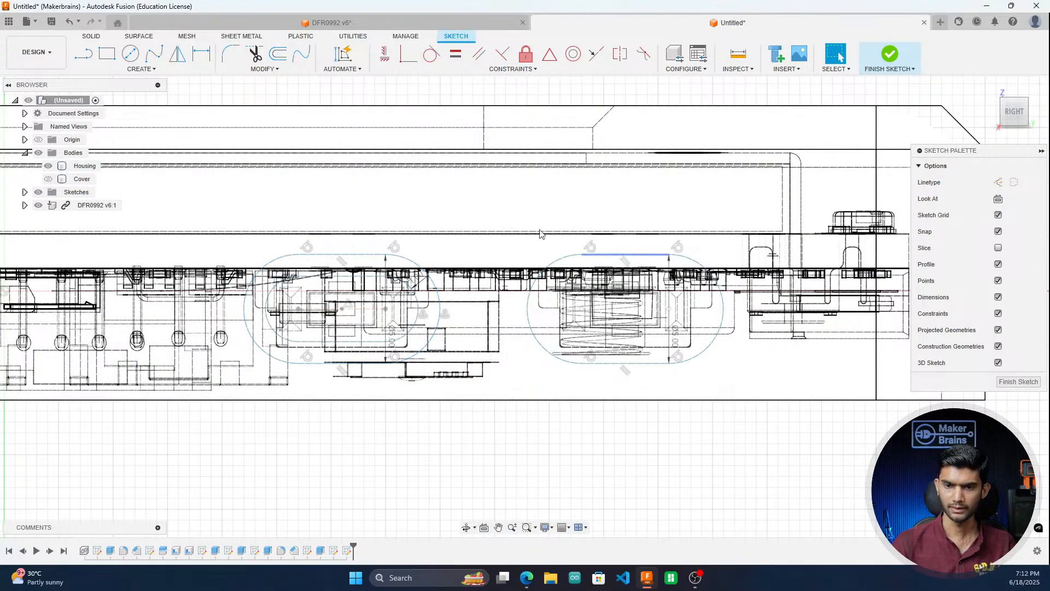
Step: Offset the second slot's outline inward by 1 mm and finish the slot sketch
click(278, 53)
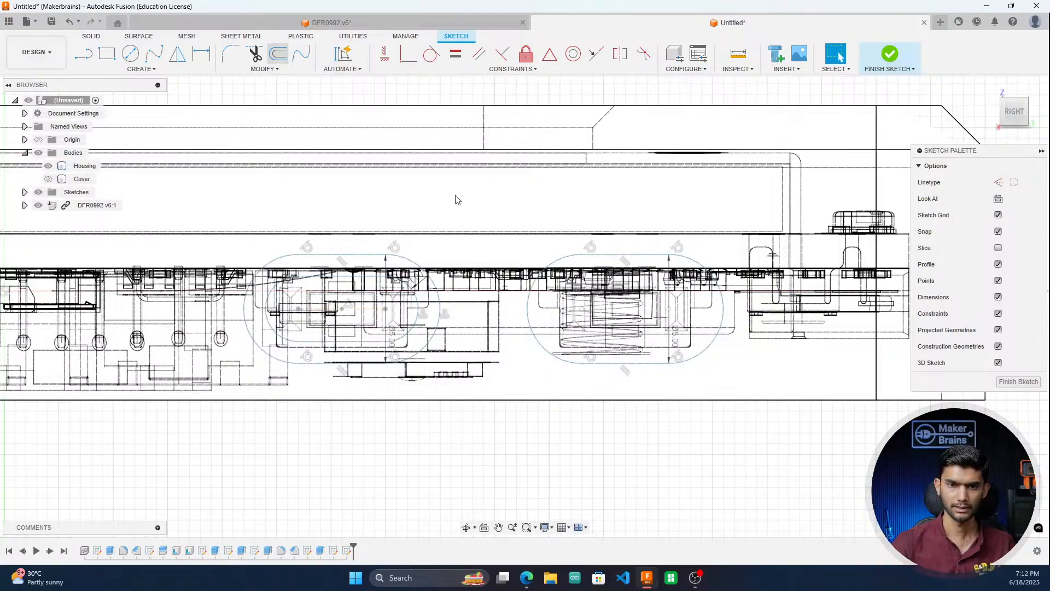
click(607, 257)
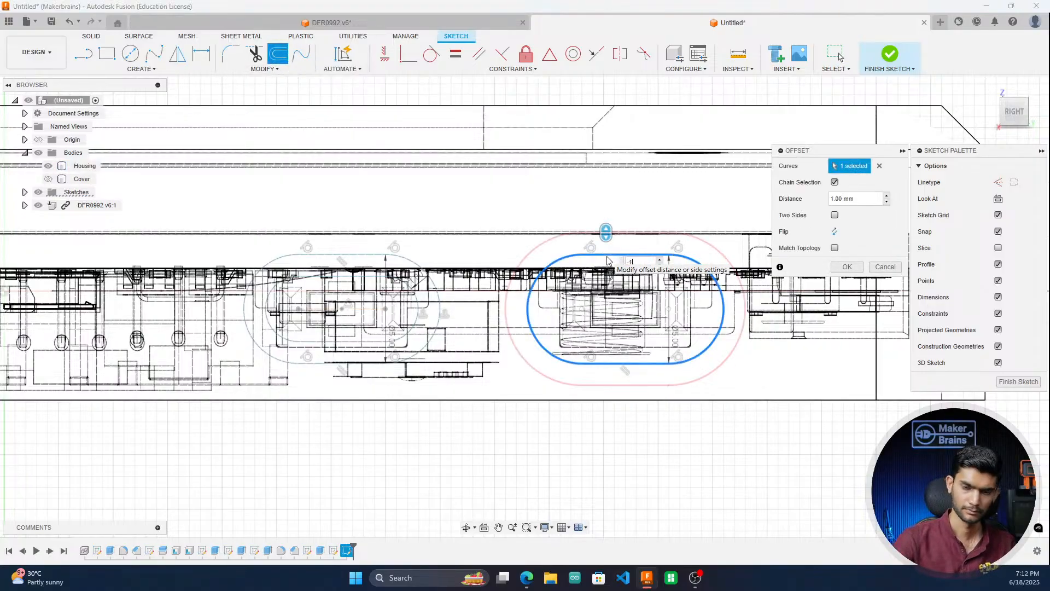
click(847, 267)
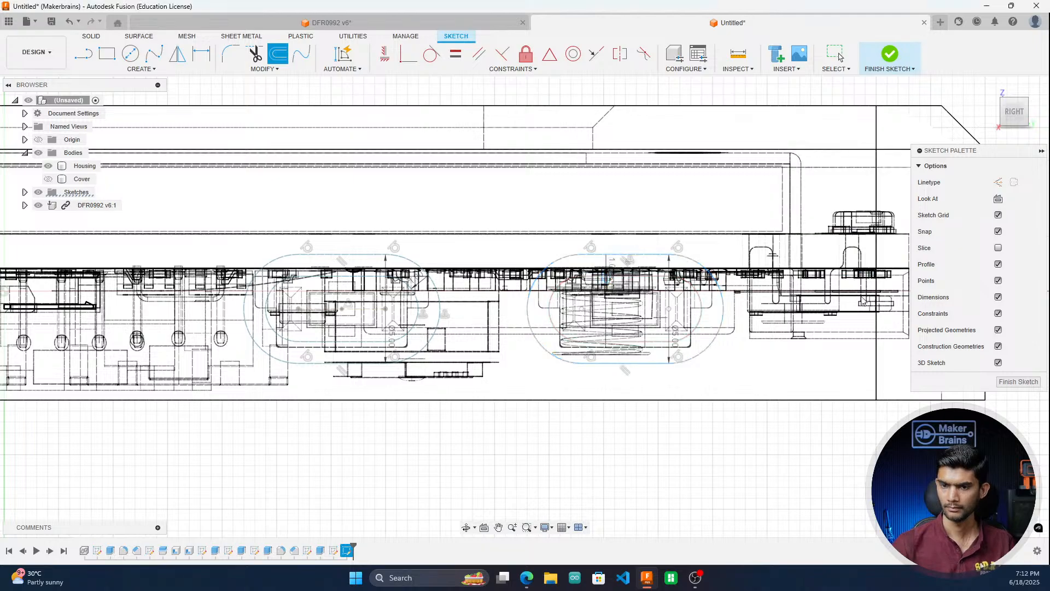
click(1018, 381)
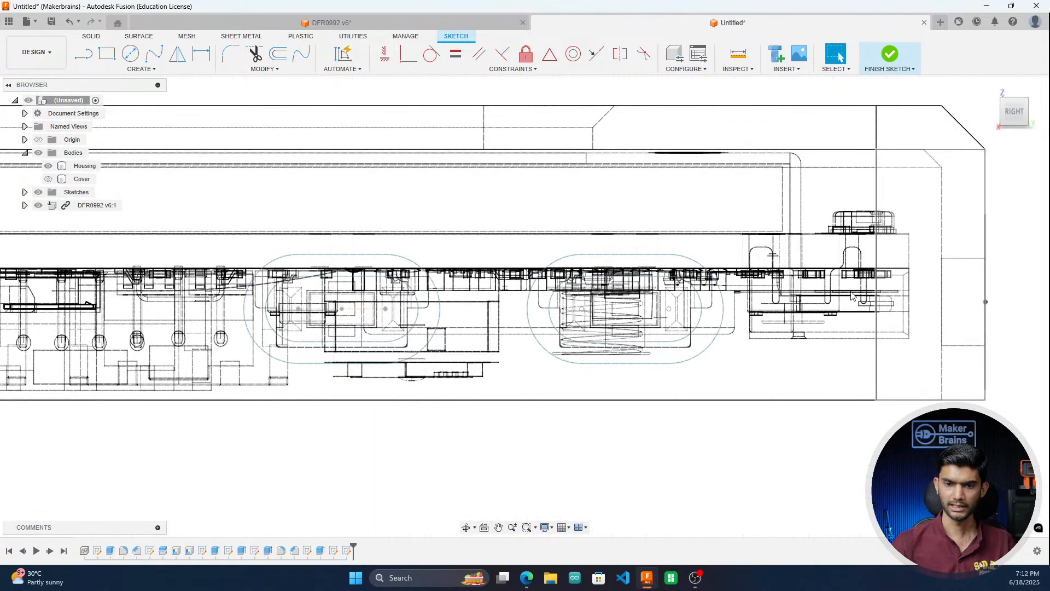
scroll(831, 295, down, 2)
click(890, 55)
Step: Extrude both inner slot profiles -5 mm as a cut through the housing's side wall
mouse_move(1020, 116)
mouse_down()
mouse_move(910, 133)
mouse_move(878, 94)
mouse_up()
scroll(424, 361, down, 3)
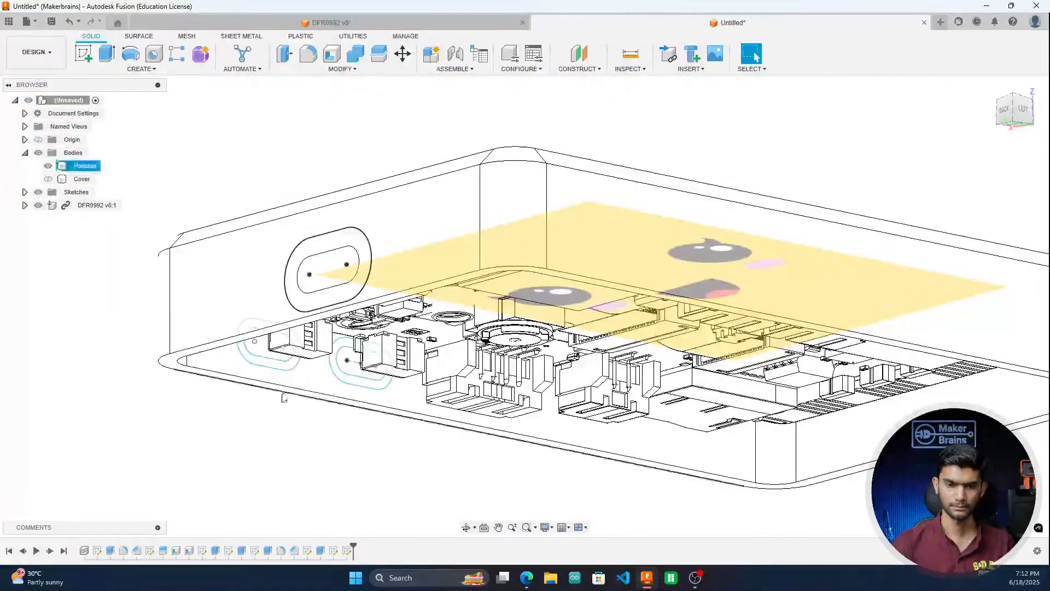
scroll(280, 398, up, 3)
click(235, 316)
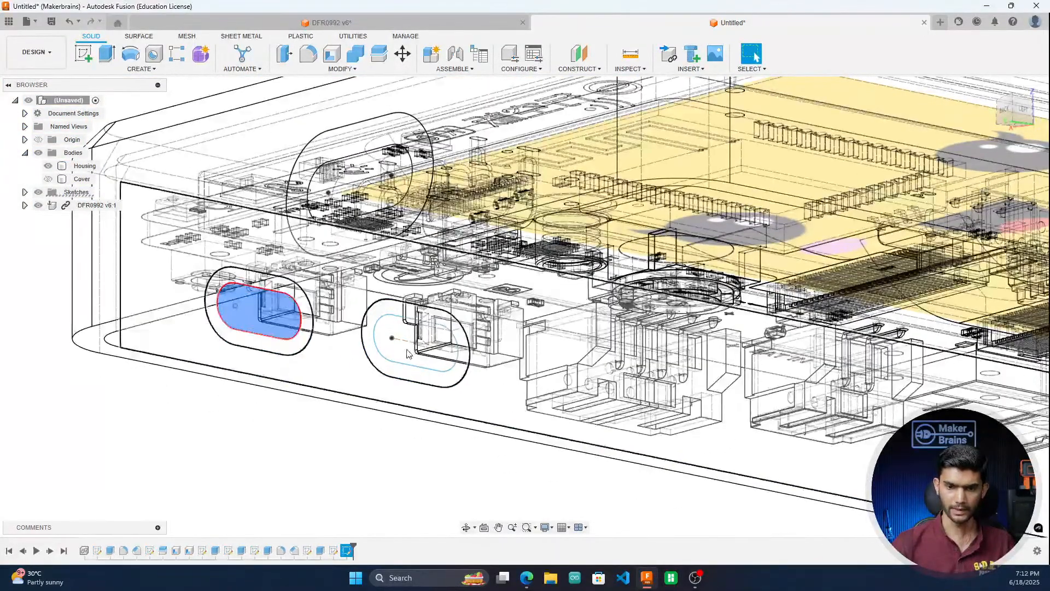
shift+click(416, 342)
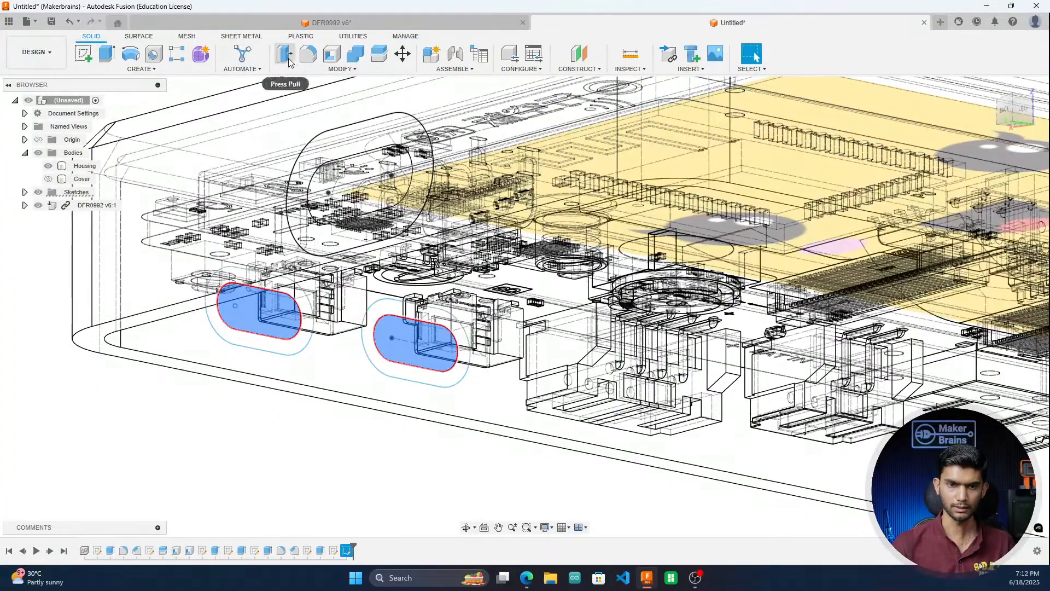
key(e)
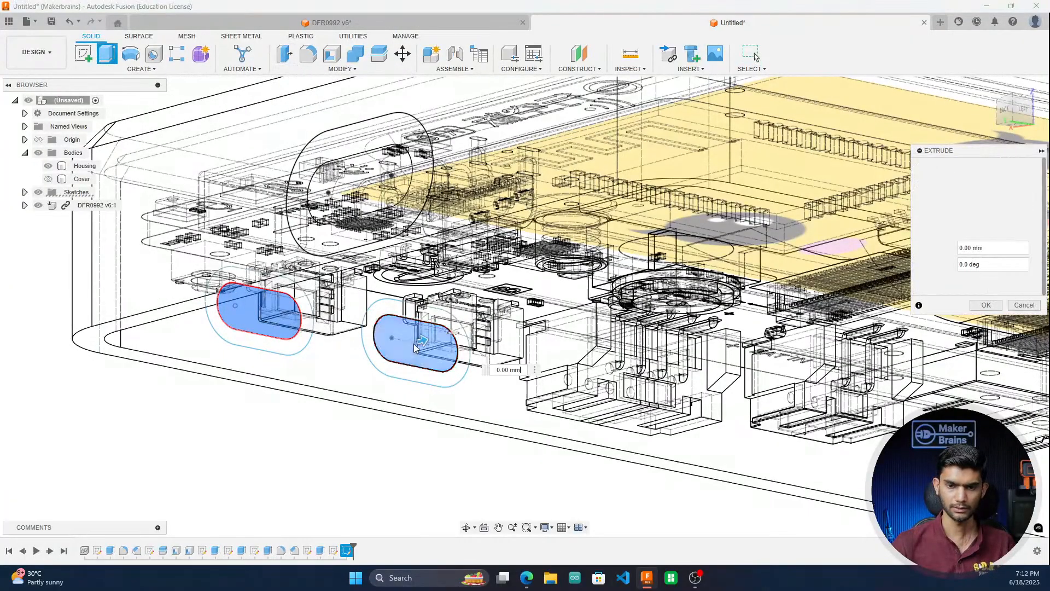
drag(423, 342, 358, 359)
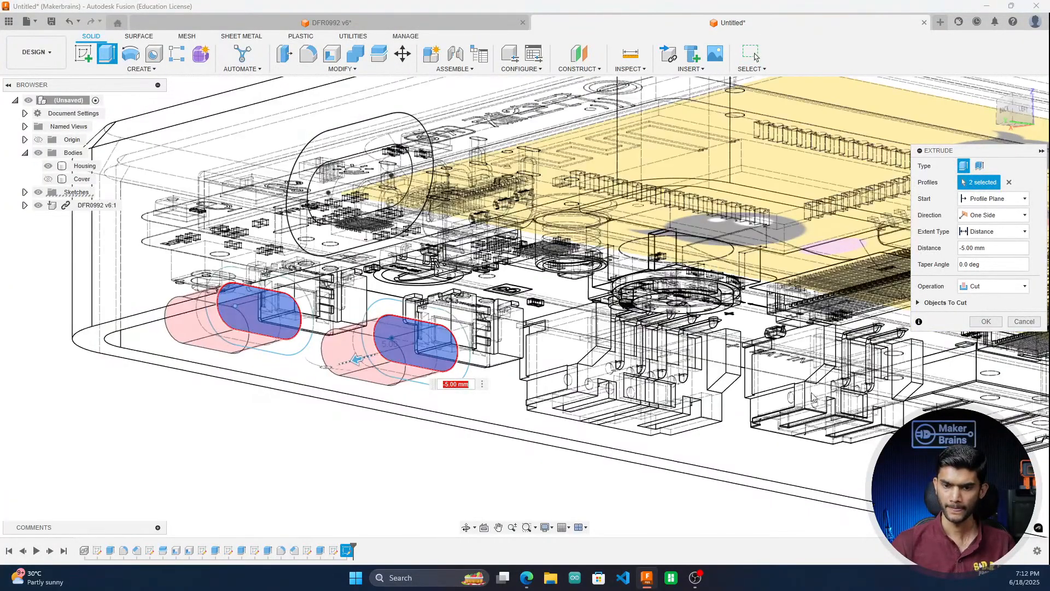
click(979, 323)
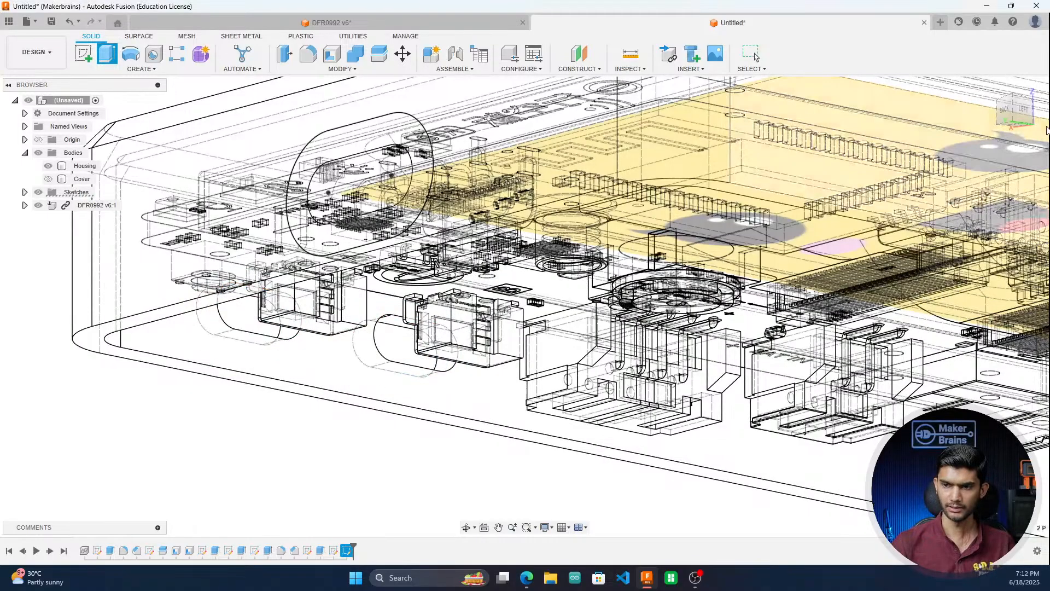
Step: Set the visual style to Shaded with Visible Edges Only and inspect the side openings from outside and below
drag(1009, 116, 1045, 126)
scroll(407, 377, down, 3)
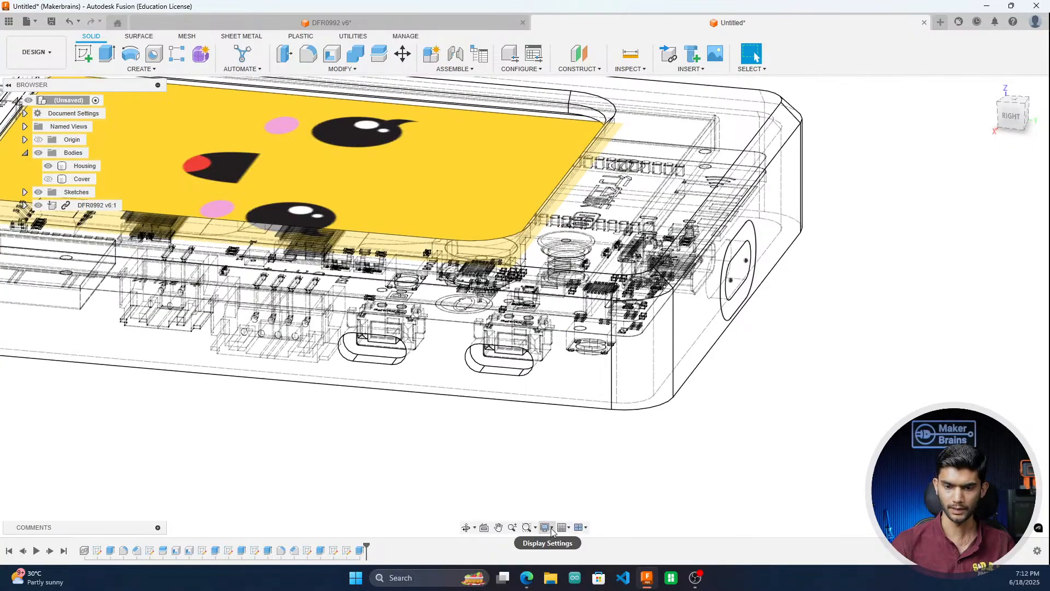
click(545, 527)
mouse_move(613, 436)
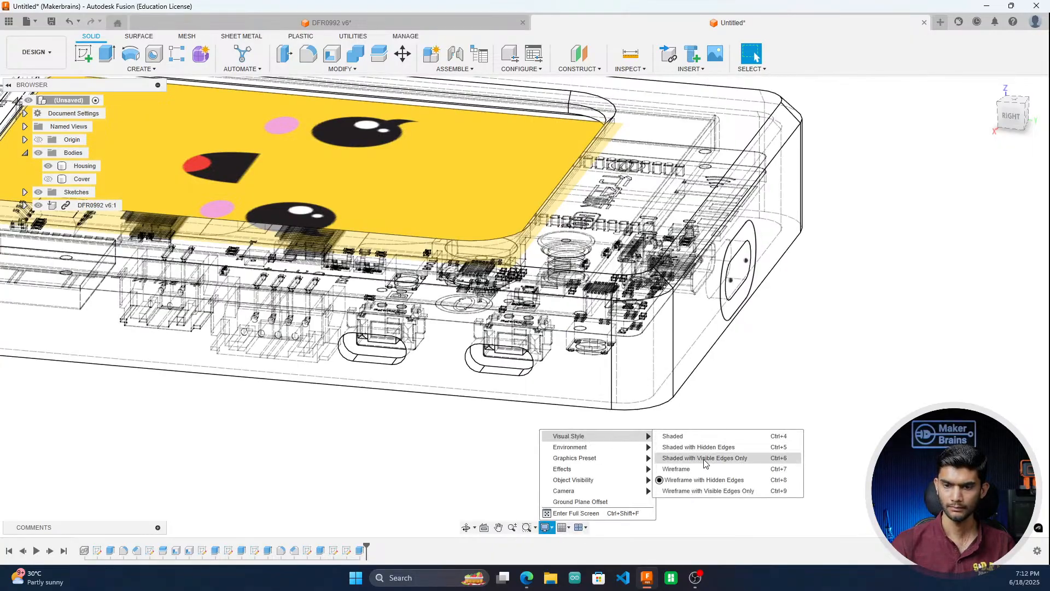
click(707, 458)
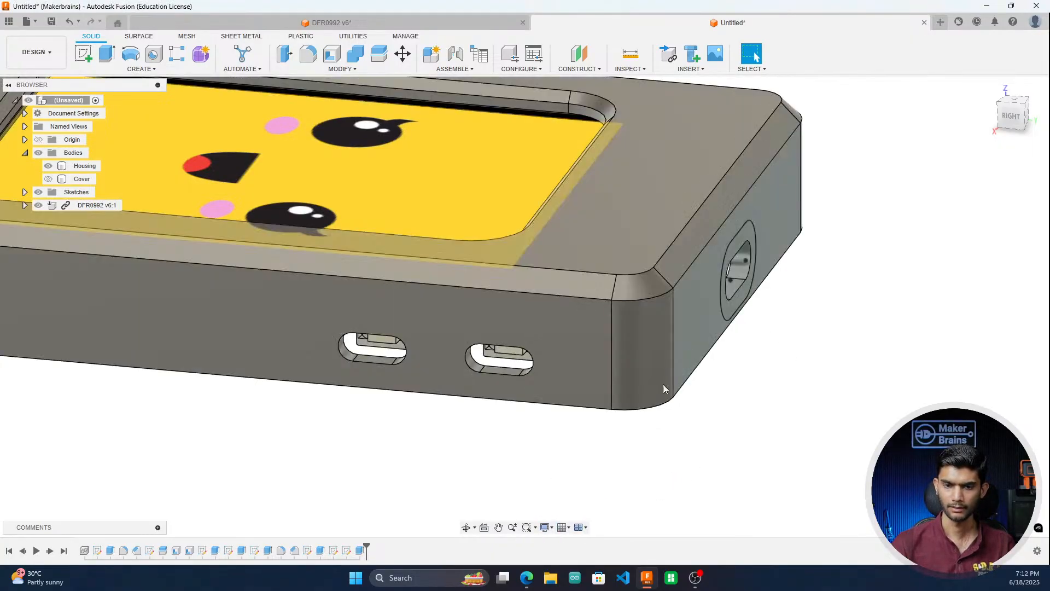
scroll(663, 384, down, 3)
mouse_move(1008, 119)
mouse_down()
mouse_move(1010, 57)
mouse_move(1010, 121)
mouse_move(973, 164)
mouse_up()
scroll(428, 399, up, 3)
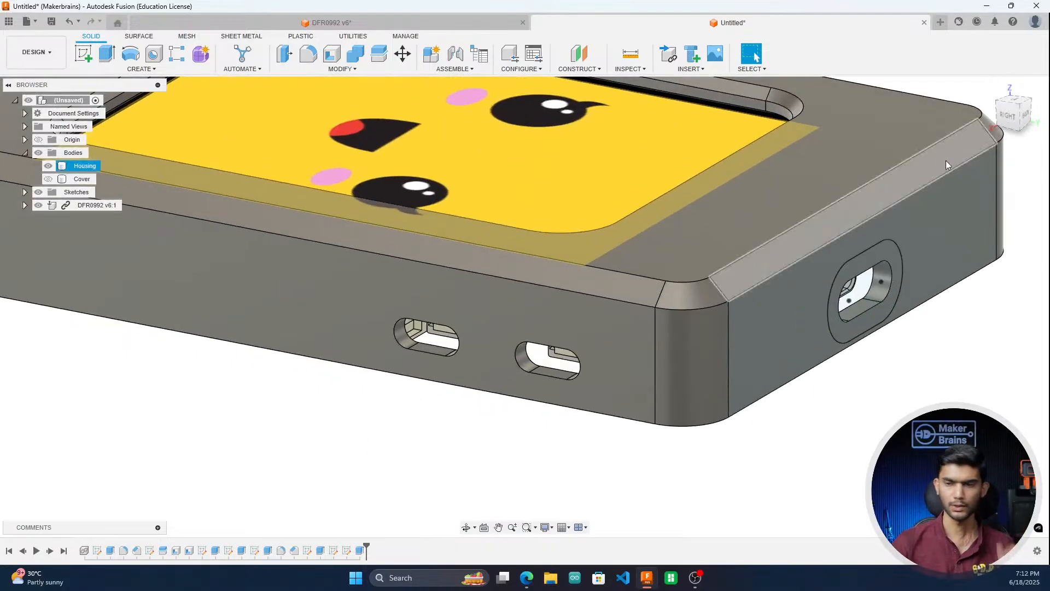
drag(1016, 119, 992, 104)
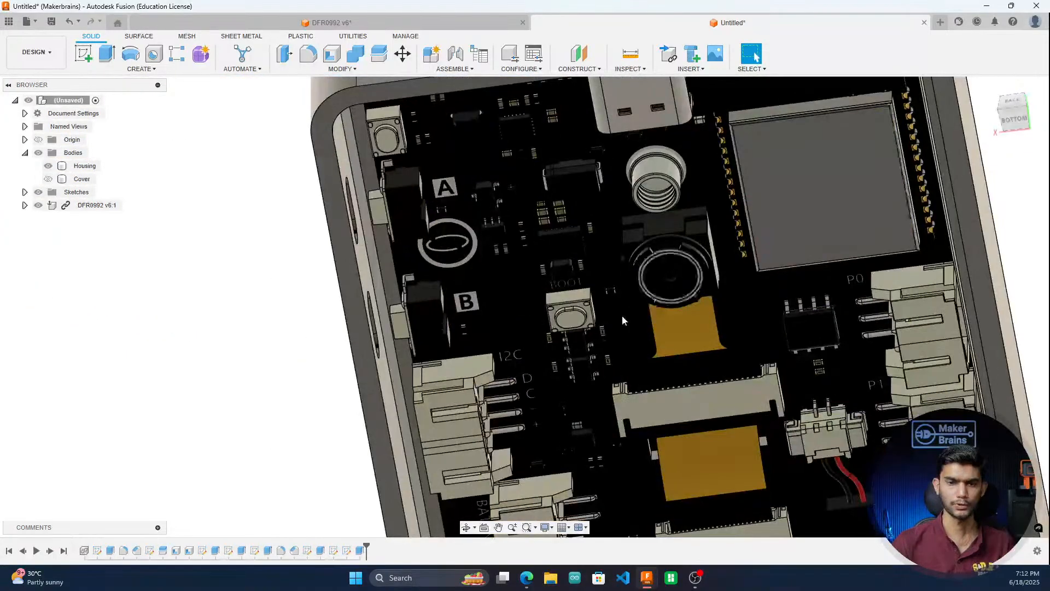
Step: Hide Sketch7 and leave the side-slot sketch, Sketch8, shown
click(25, 192)
click(48, 284)
click(48, 297)
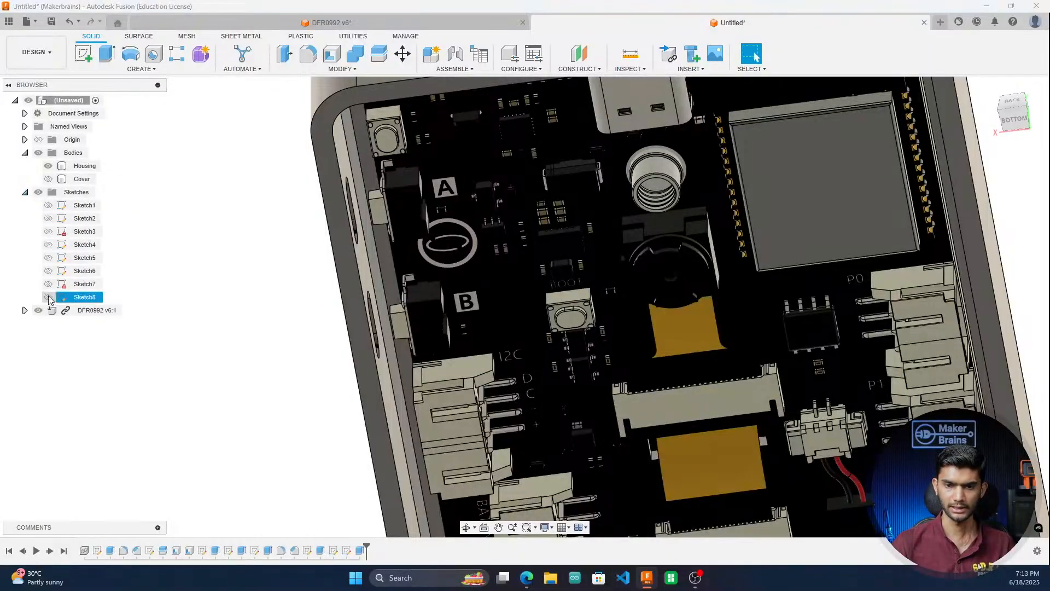
click(48, 297)
click(48, 297)
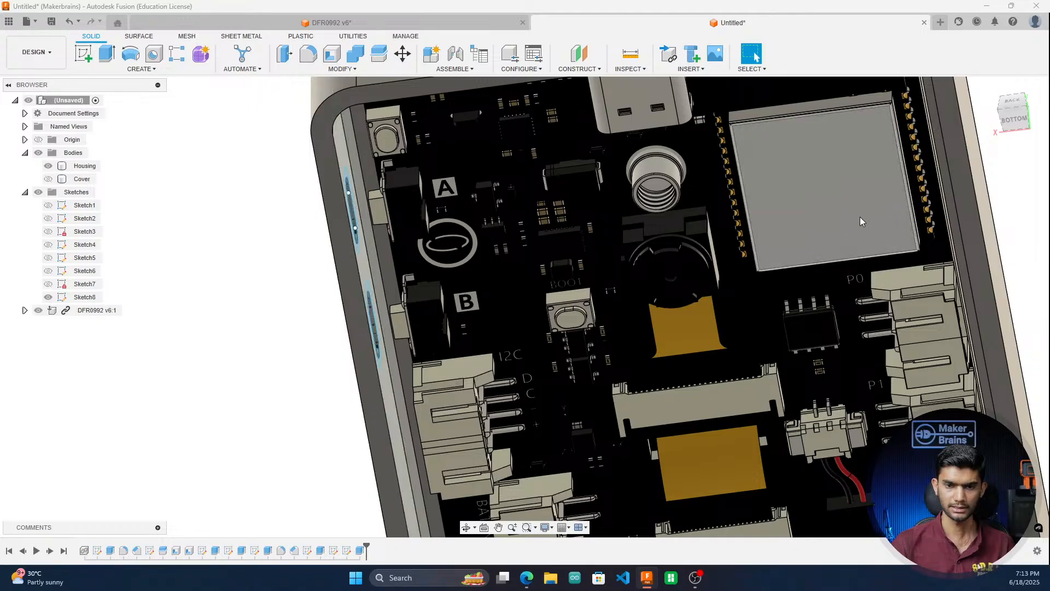
Step: Select the two inner slot profiles on the housing's inner wall and extrude them outward by -3 mm
click(1020, 123)
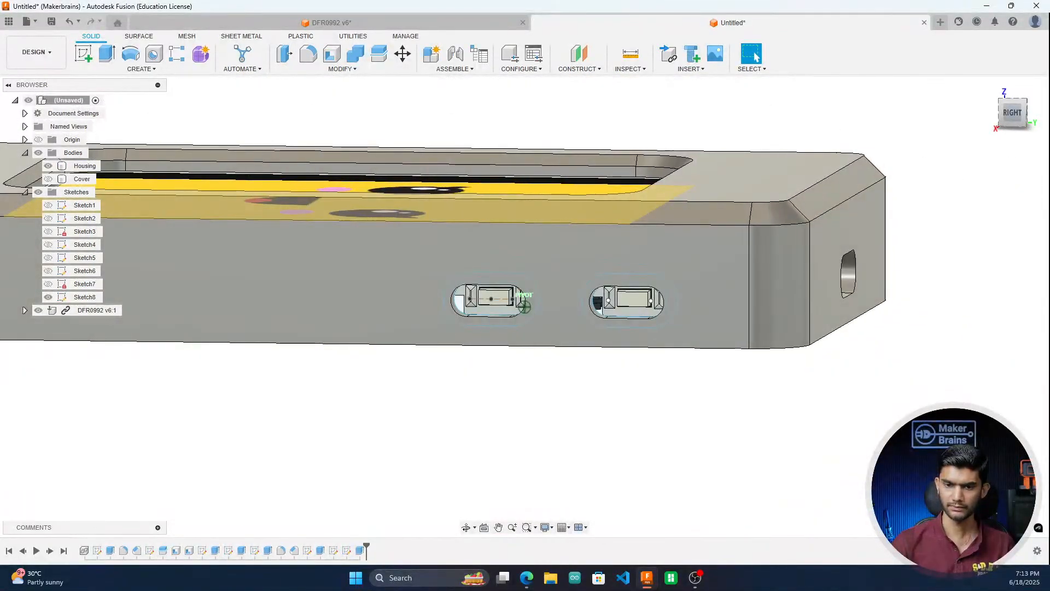
drag(1016, 119, 971, 105)
scroll(334, 370, up, 3)
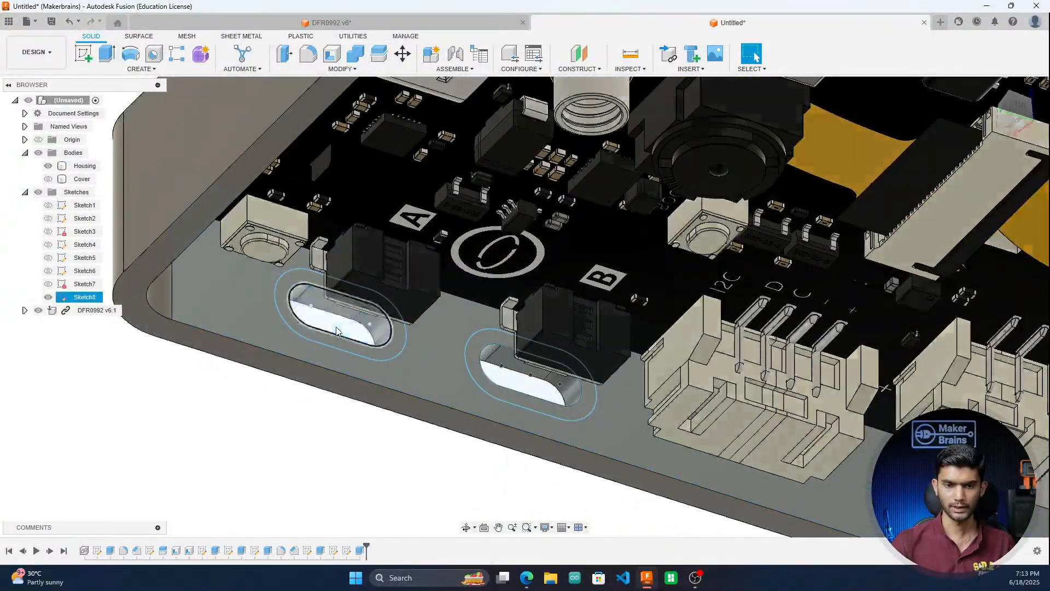
click(335, 326)
shift+click(517, 386)
scroll(478, 398, down, 3)
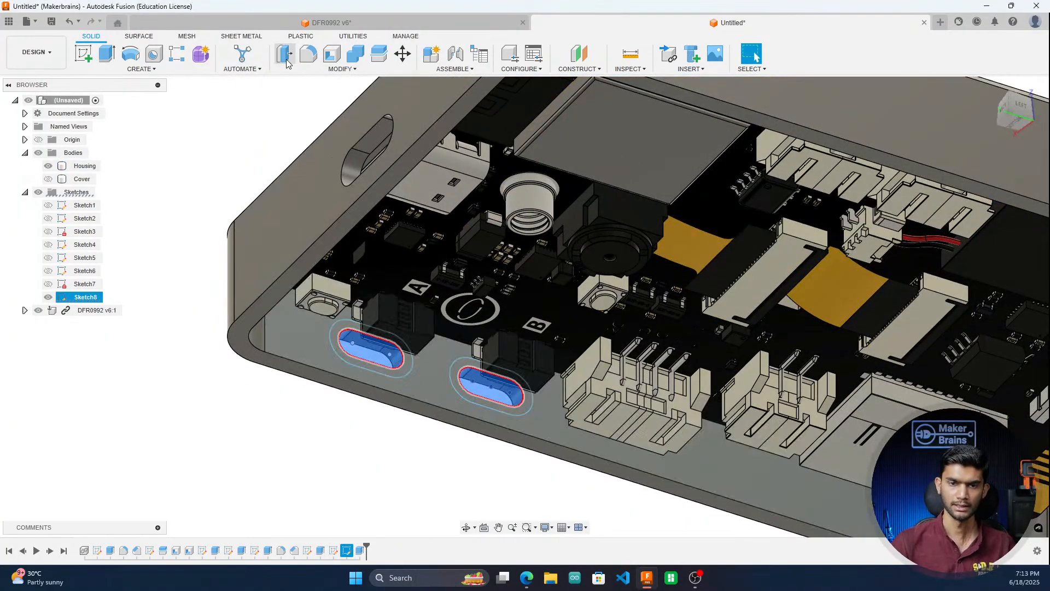
key(e)
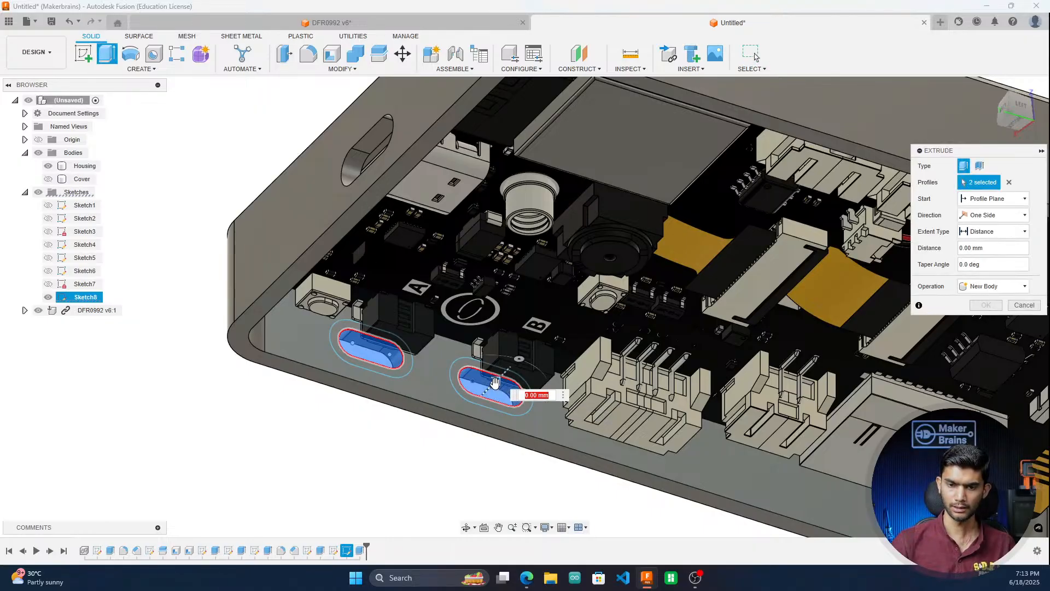
drag(495, 381, 481, 407)
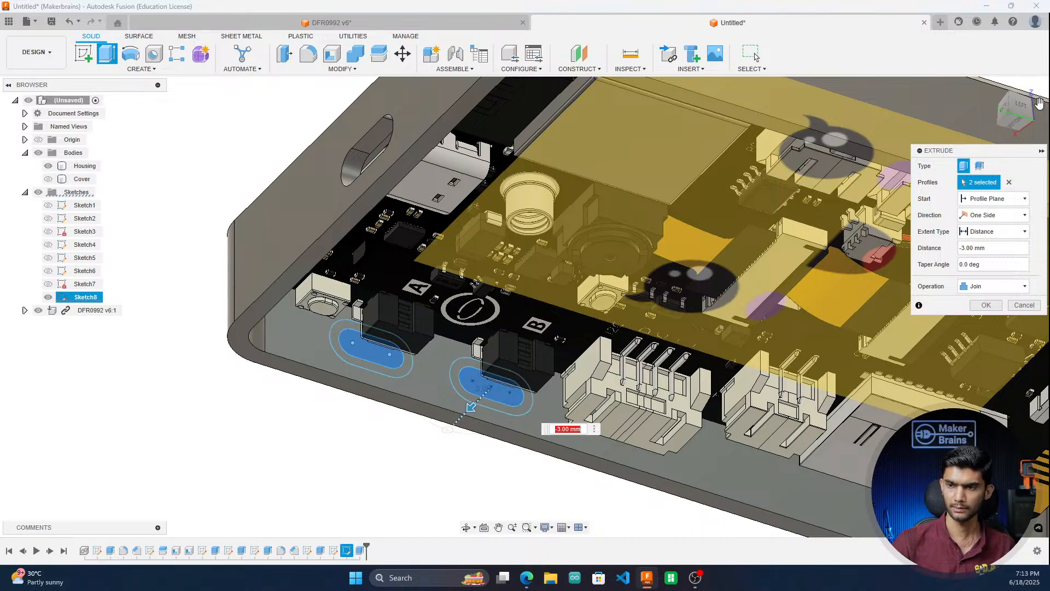
Step: Set the extrusion distance to -4 mm with the New Body operation and create the two side button bodies
click(1004, 113)
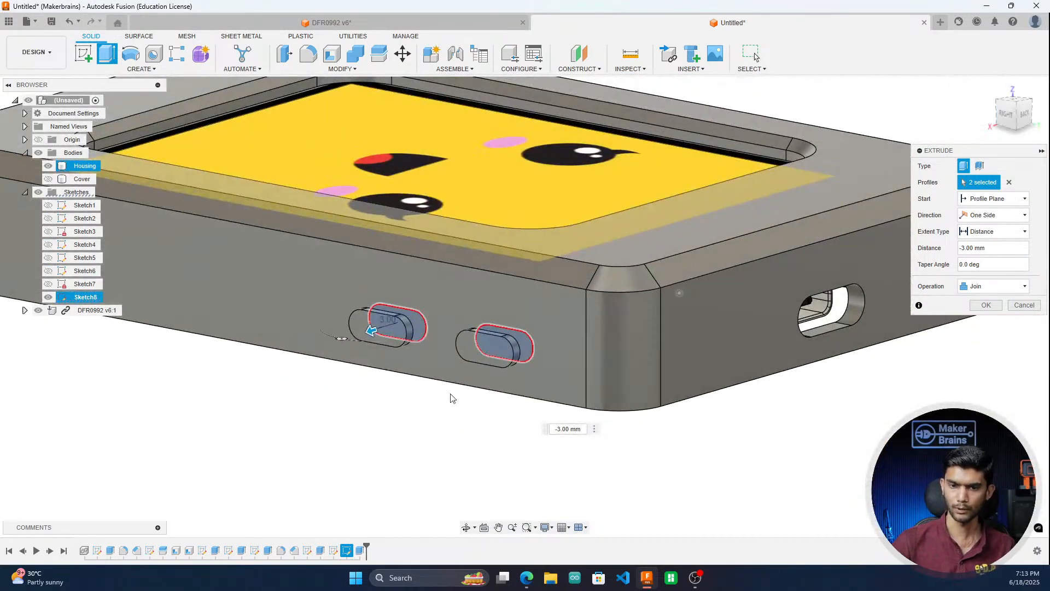
drag(370, 330, 365, 333)
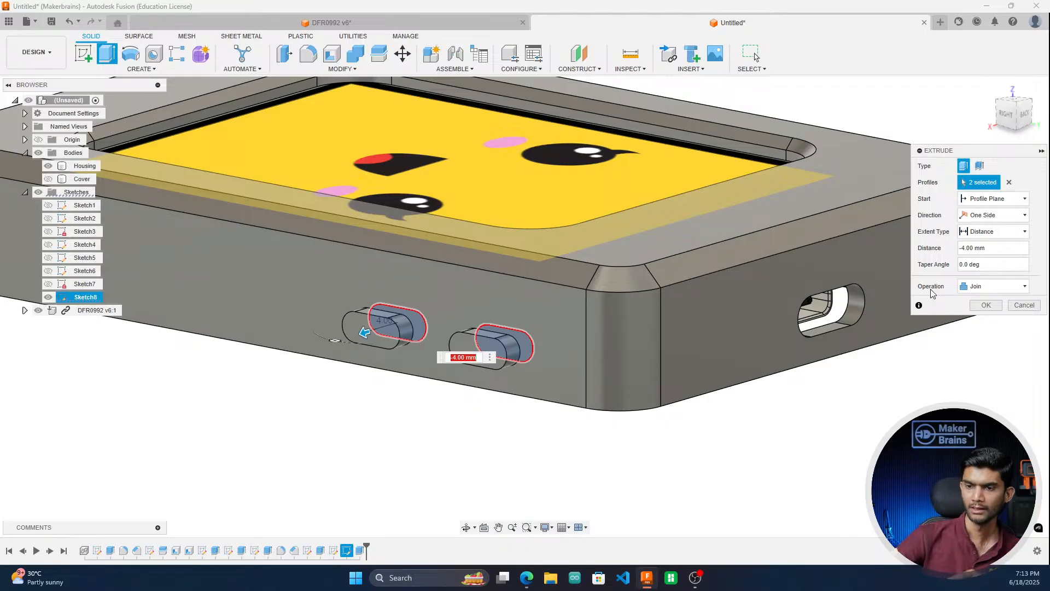
click(1011, 287)
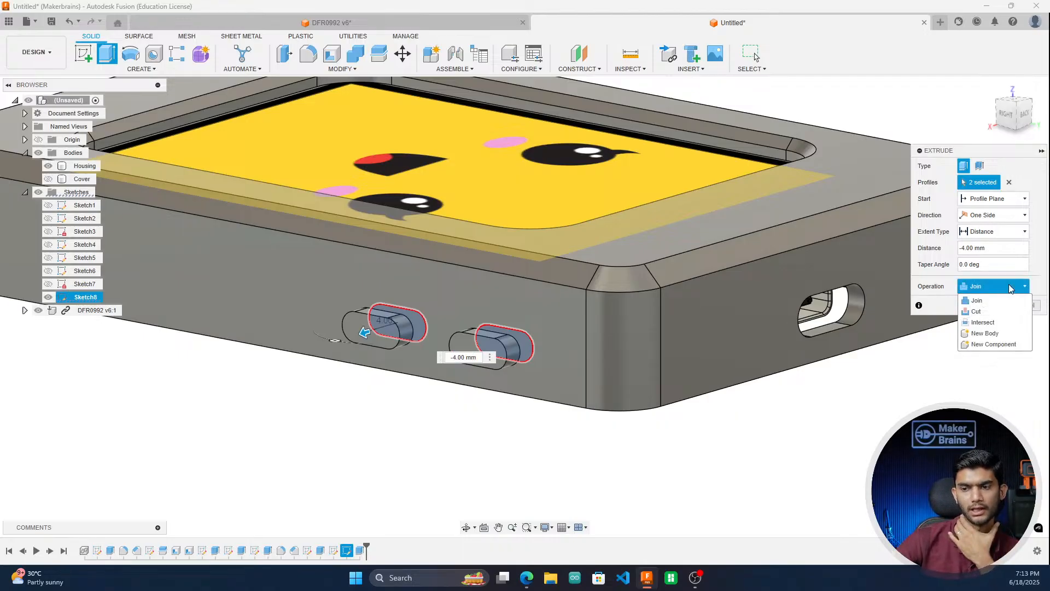
click(984, 333)
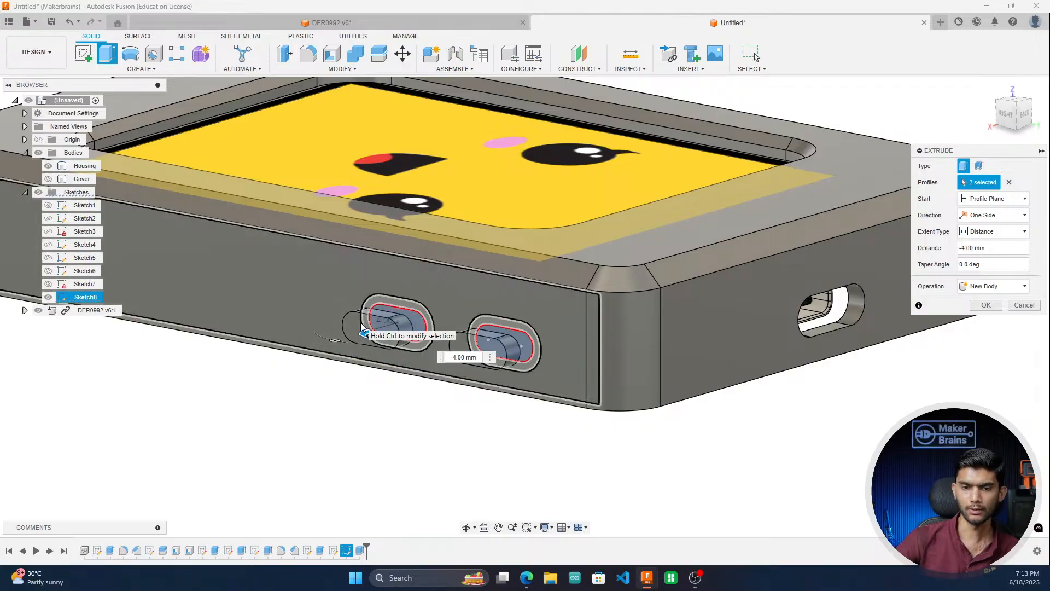
click(1001, 288)
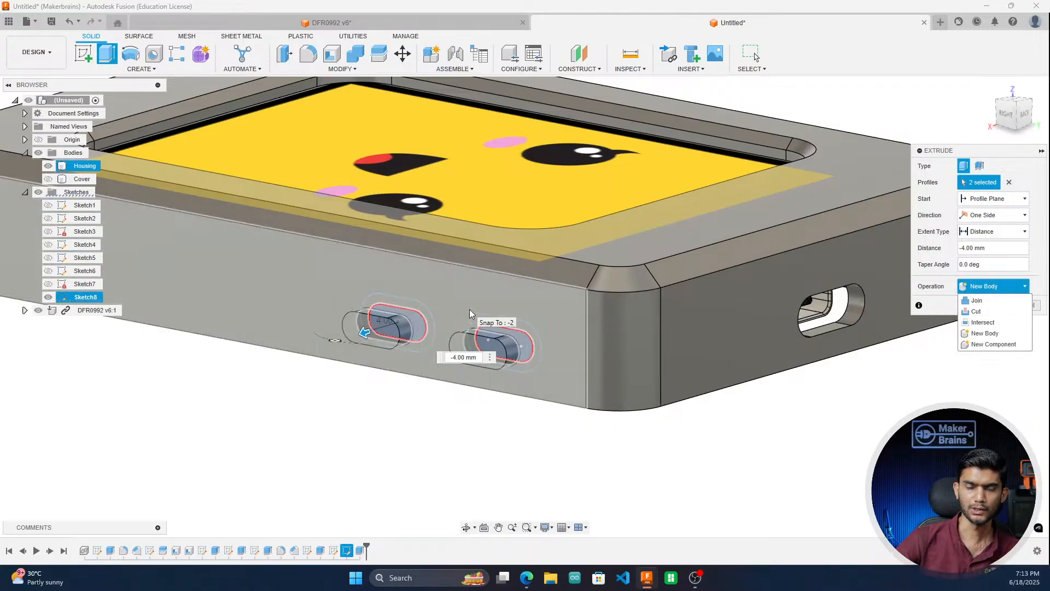
click(987, 334)
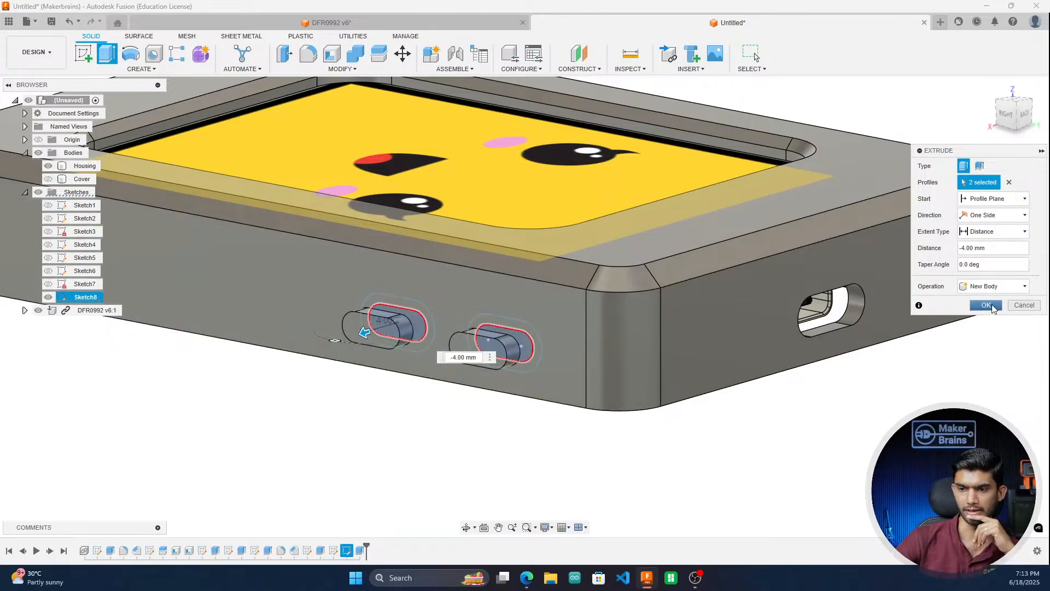
click(993, 306)
Step: Examine how the two button bodies sit in the housing wall and line up with board switches A and B
scroll(624, 437, down, 2)
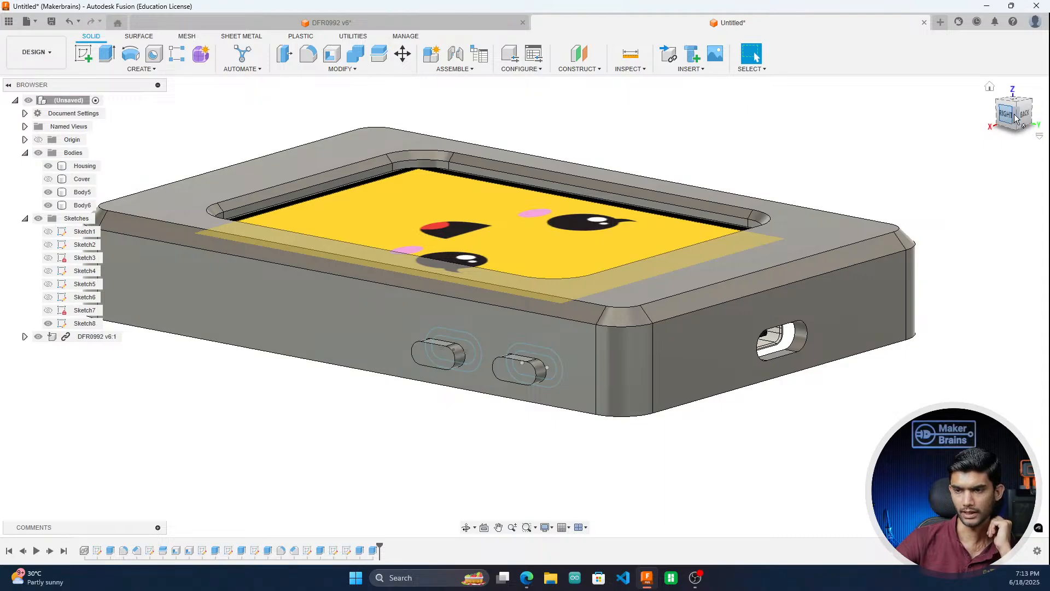
drag(1002, 129, 997, 157)
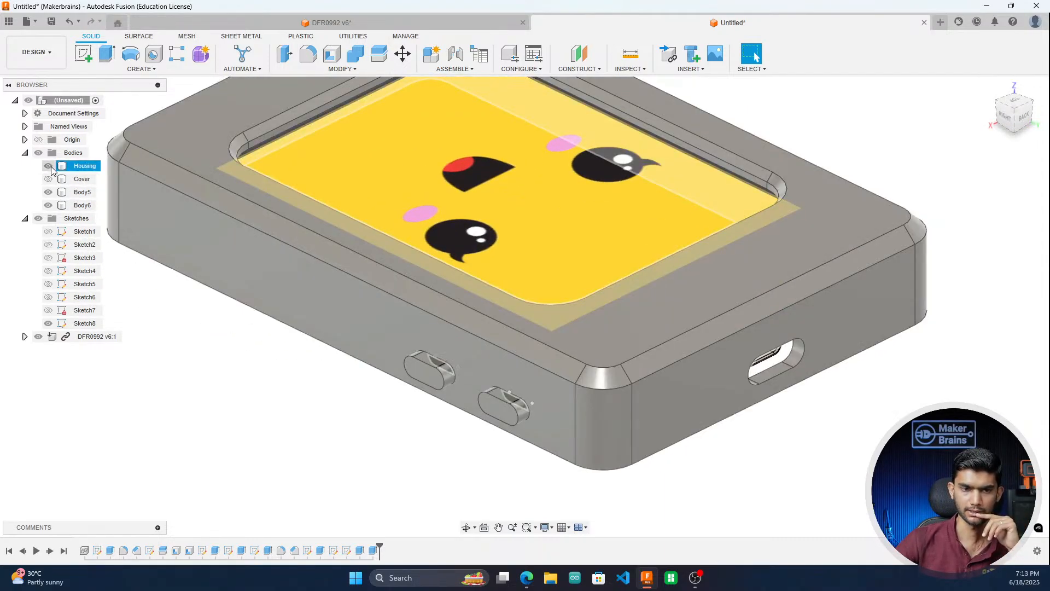
click(49, 166)
click(49, 166)
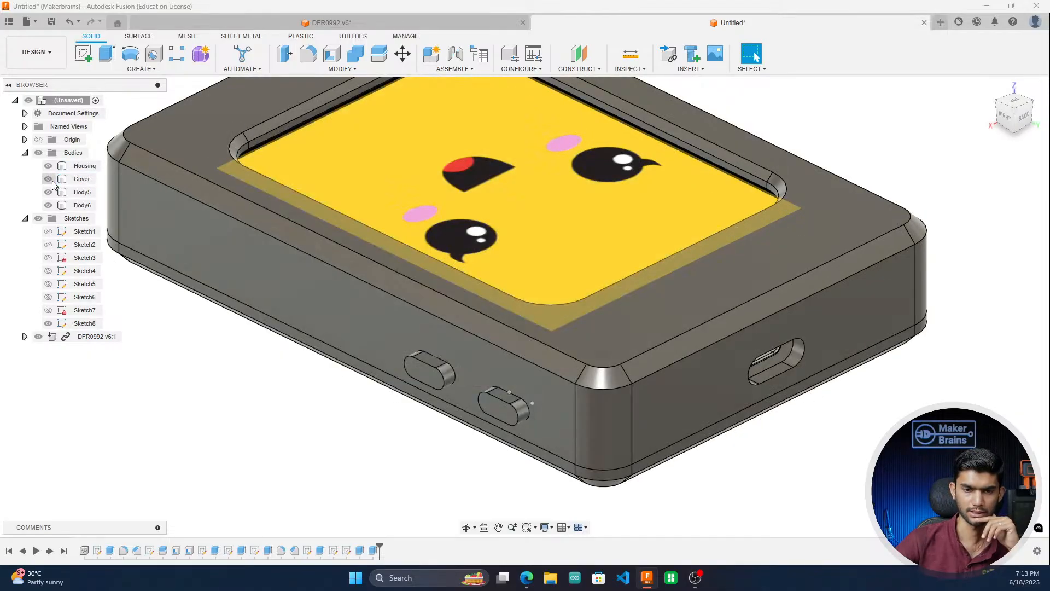
click(89, 206)
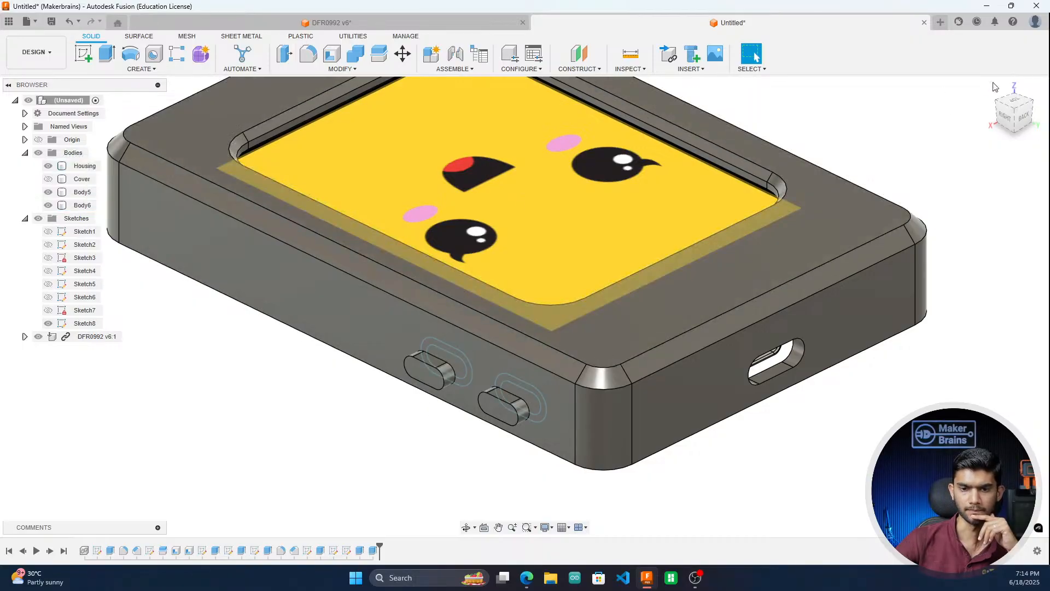
mouse_move(1020, 117)
mouse_down()
mouse_move(961, 101)
mouse_move(959, 92)
mouse_move(985, 87)
mouse_move(1002, 112)
mouse_move(999, 98)
mouse_move(965, 87)
mouse_move(979, 83)
mouse_move(976, 64)
mouse_up()
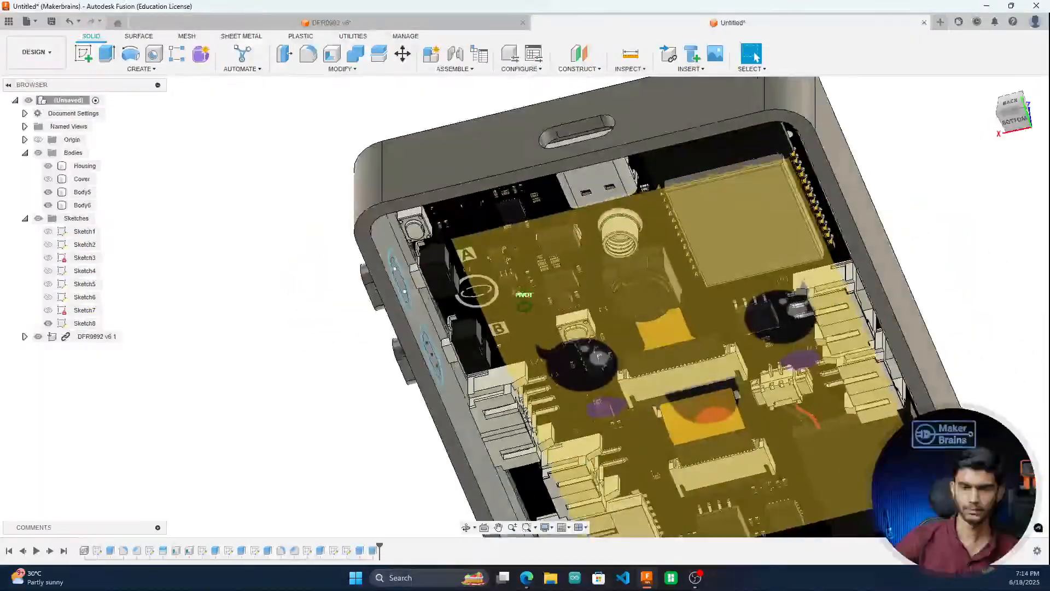
scroll(403, 282, up, 3)
scroll(406, 283, up, 2)
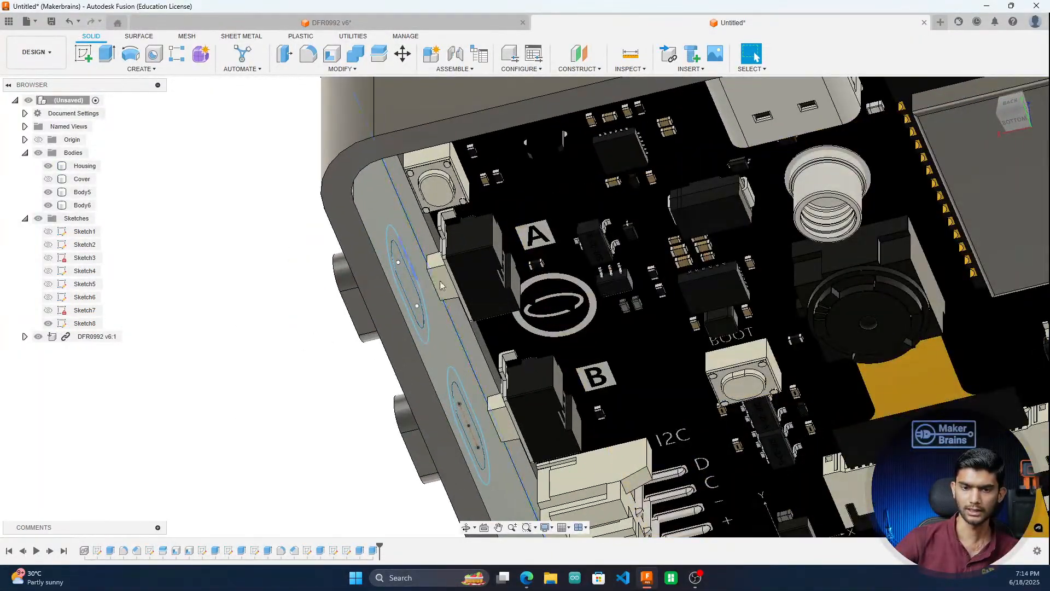
scroll(400, 269, down, 1)
scroll(399, 267, down, 1)
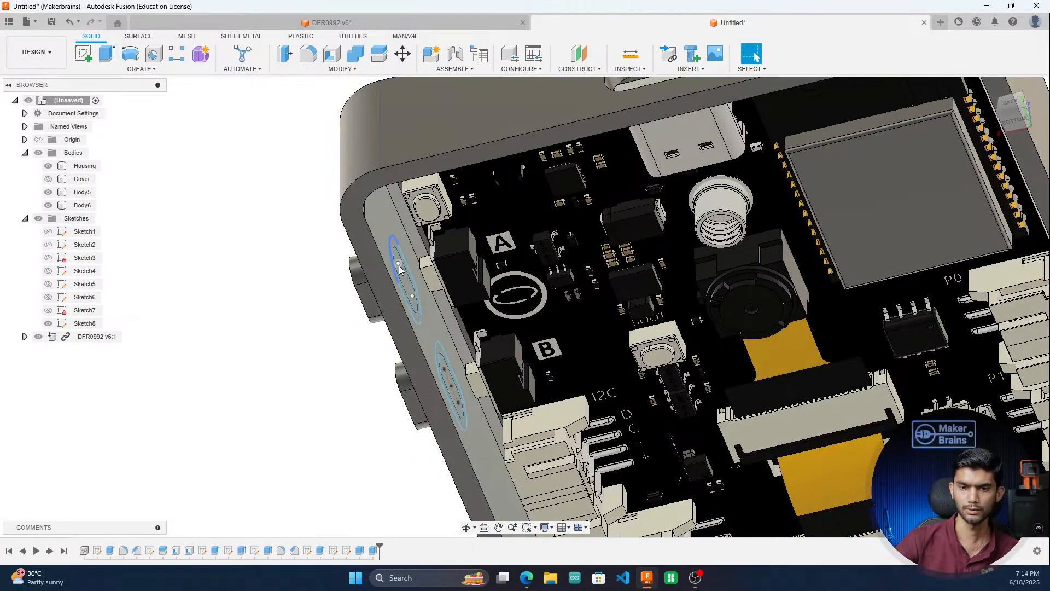
Step: Hide the Housing body to expose the two side button bodies beside board switches A and B
click(47, 169)
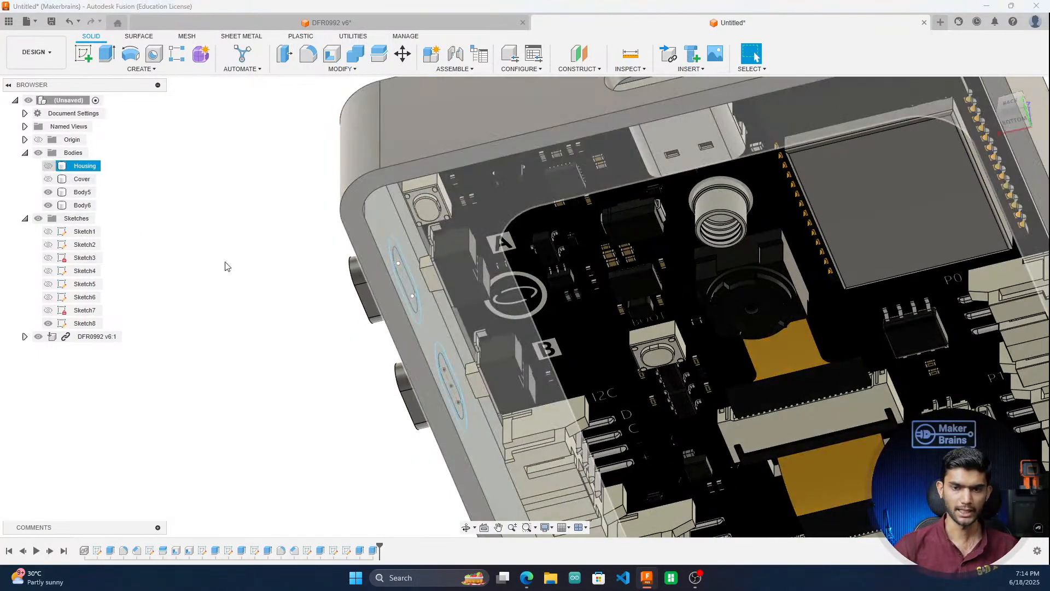
click(292, 354)
scroll(419, 340, down, 2)
drag(1001, 117, 989, 143)
scroll(404, 323, up, 4)
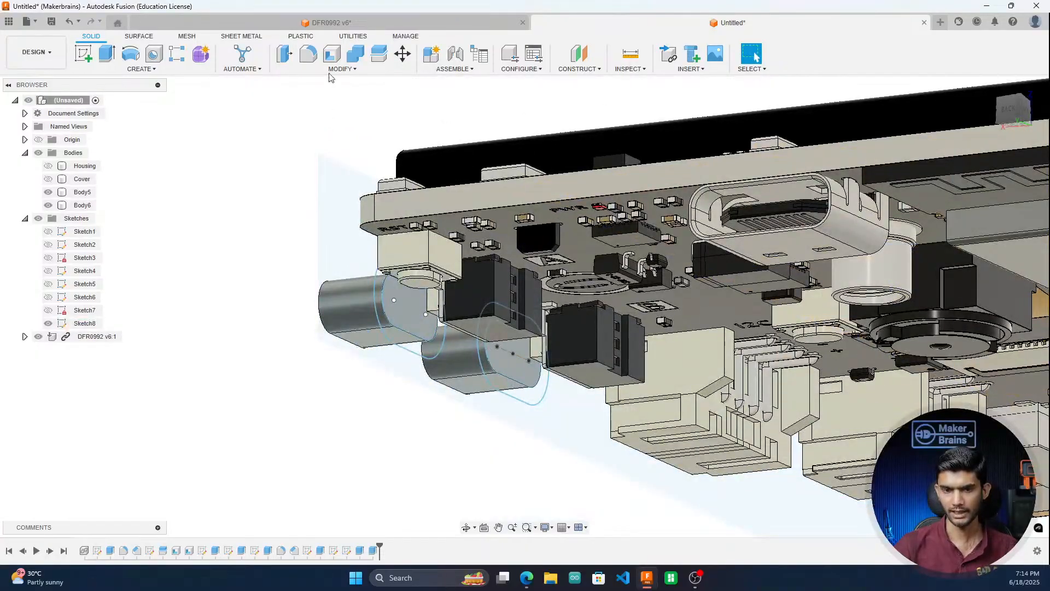
Step: Extrude the inner and outer slot profiles of both buttons 1.5 mm toward the board switches, joining them to the button bodies as flanges
click(407, 308)
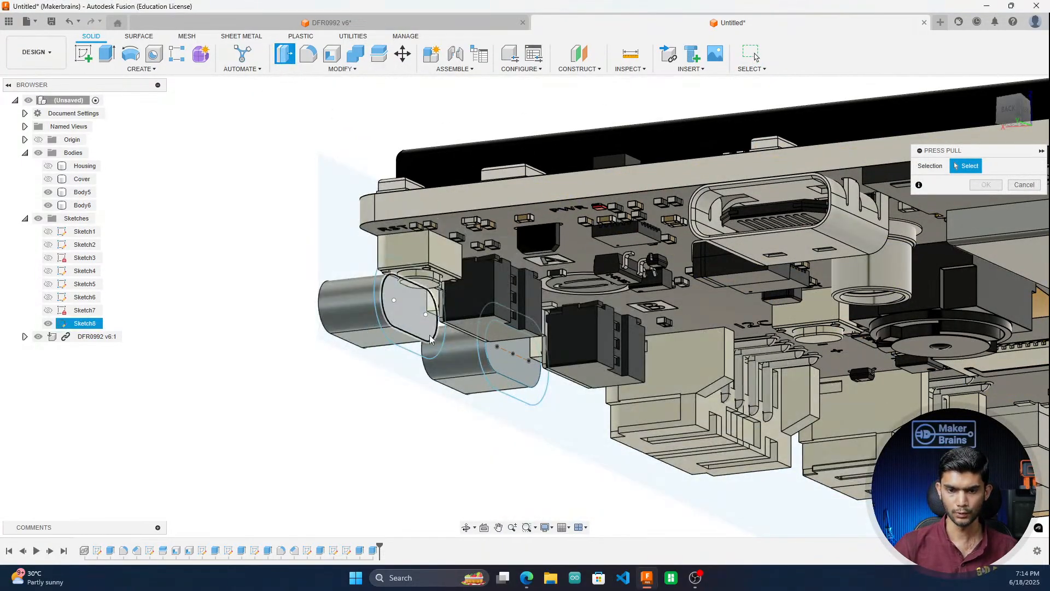
click(503, 360)
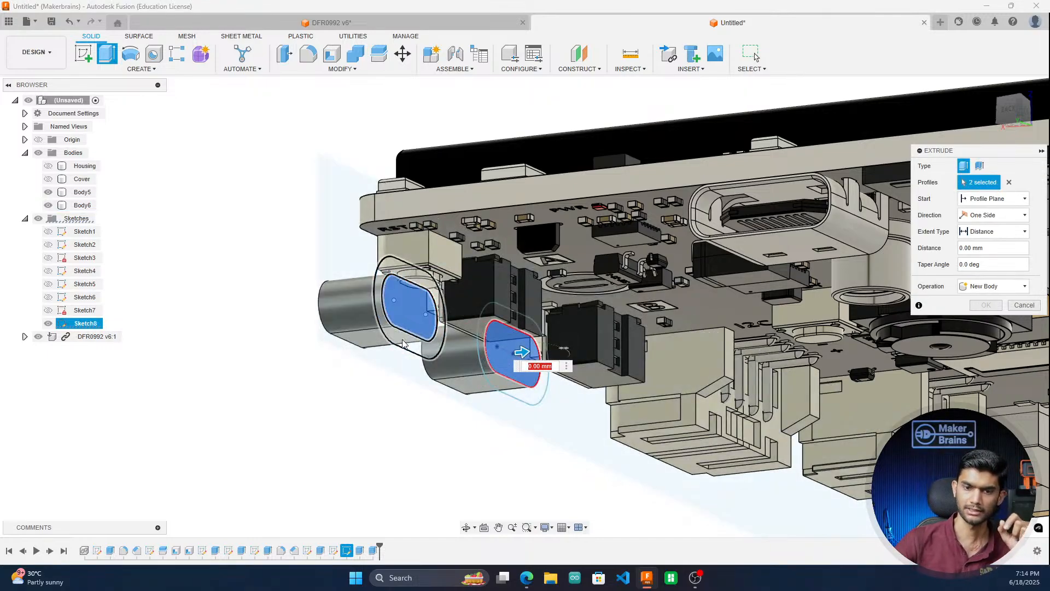
click(414, 275)
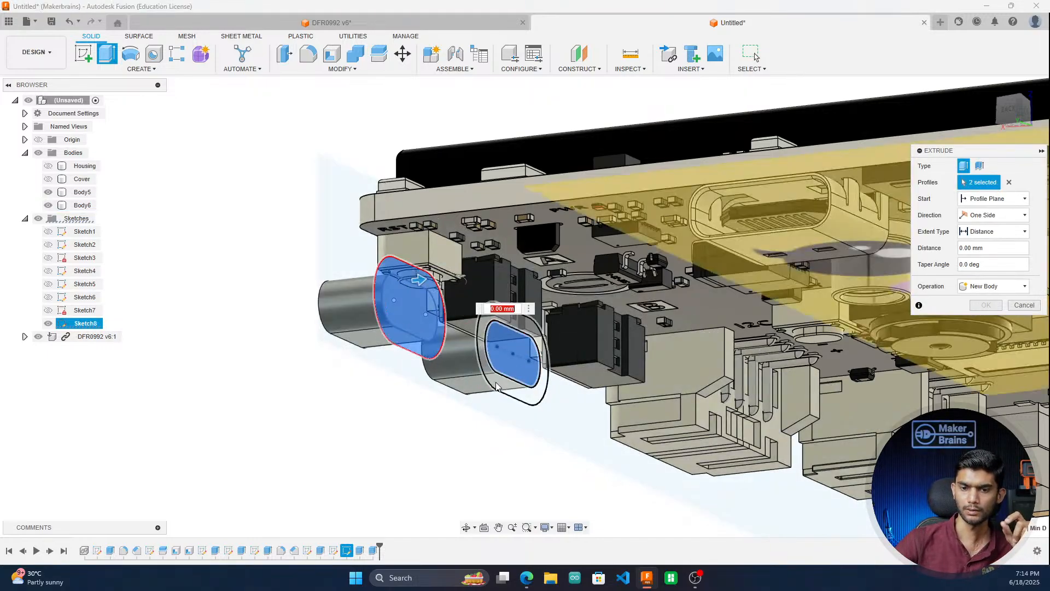
click(502, 384)
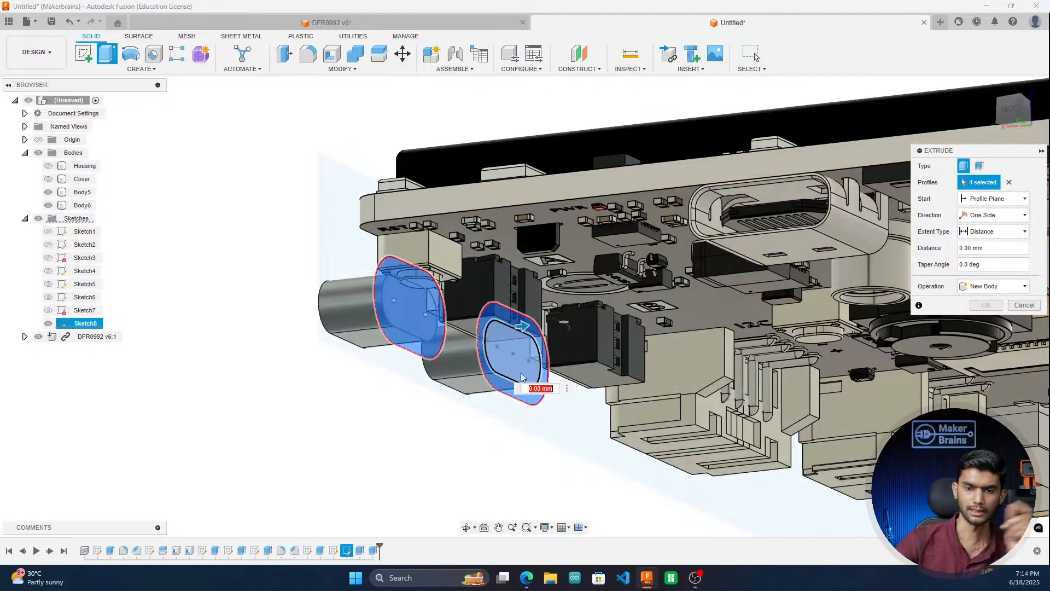
click(1009, 113)
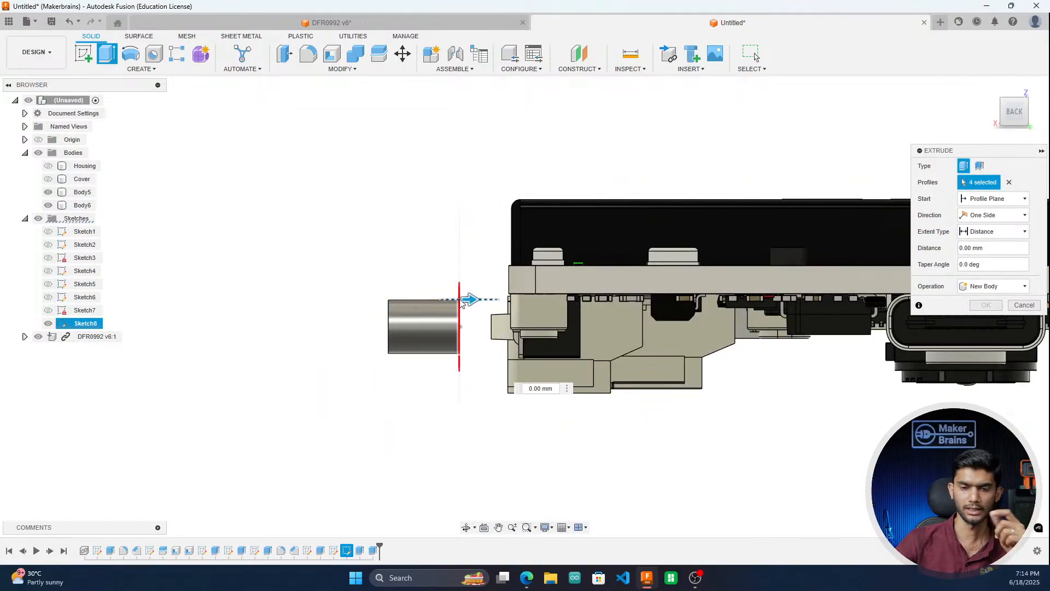
drag(467, 297, 497, 300)
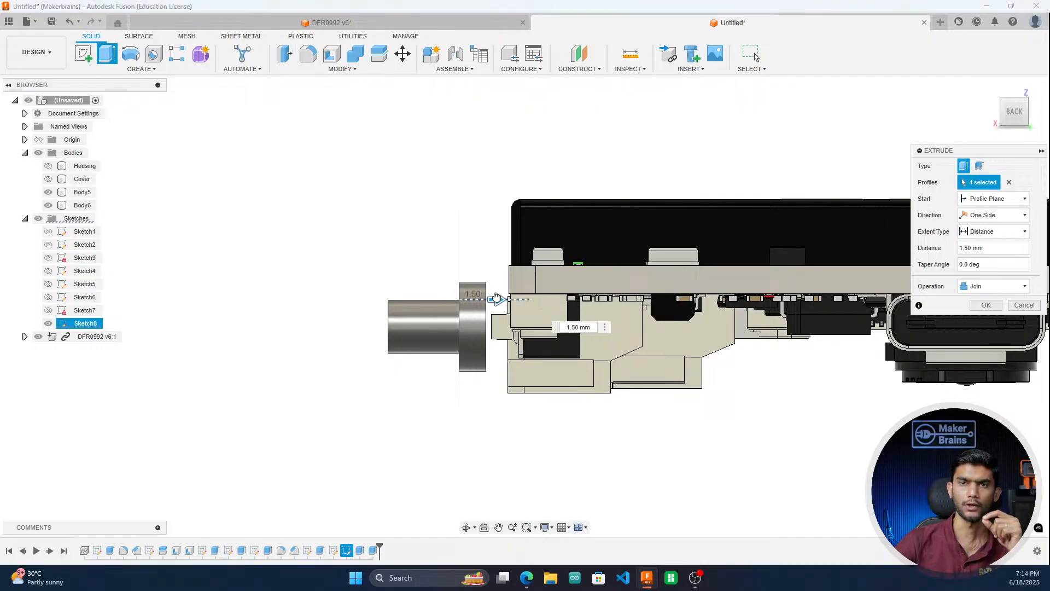
scroll(483, 314, up, 2)
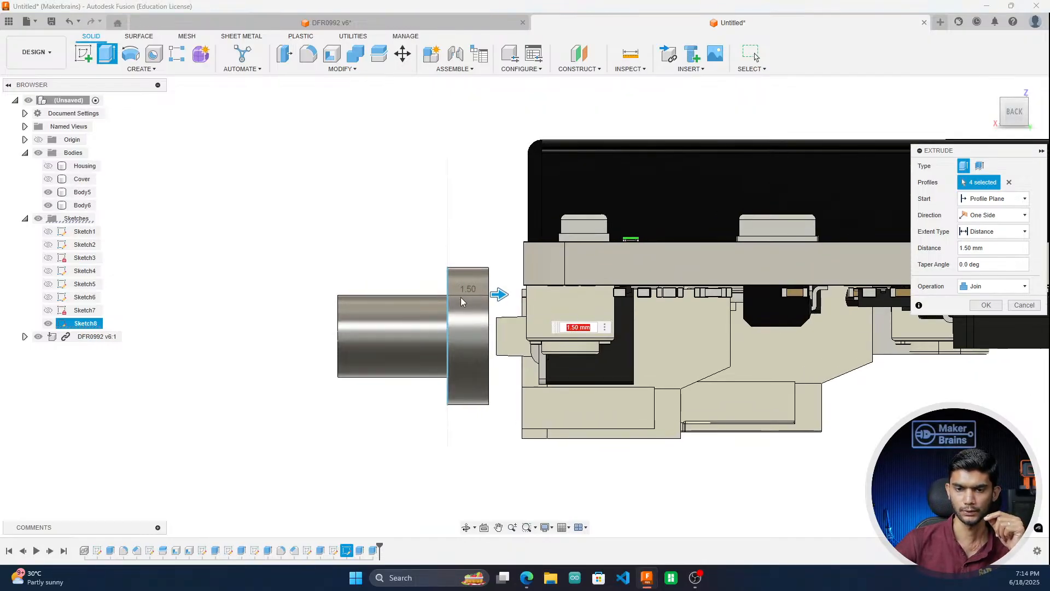
scroll(496, 295, up, 3)
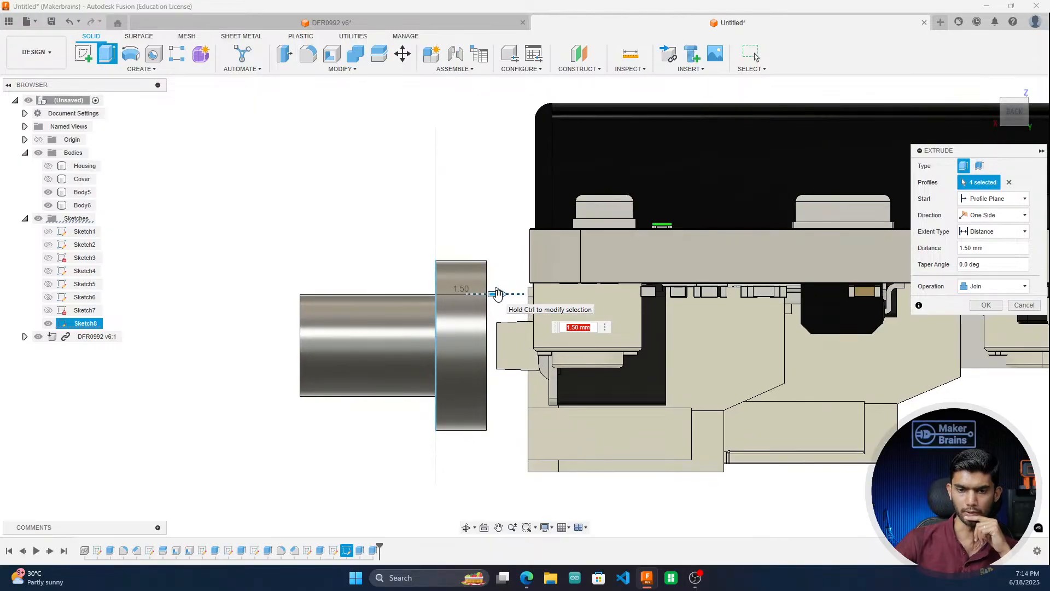
mouse_move(496, 294)
mouse_down()
mouse_move(514, 292)
mouse_move(504, 293)
mouse_up()
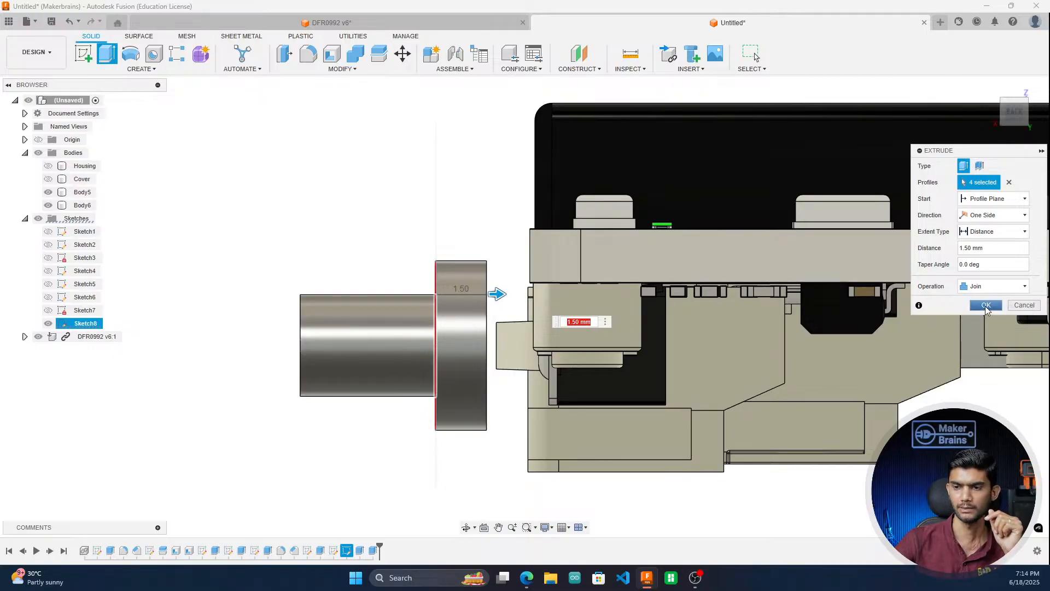
click(986, 305)
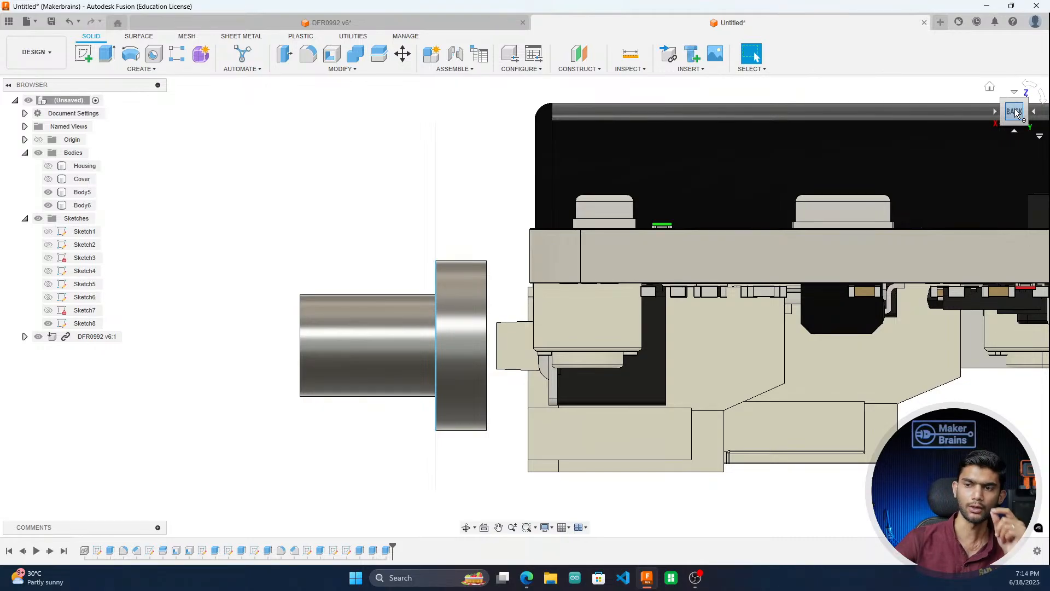
Step: Hide Sketch8 and show the Cover and Housing bodies again
drag(1004, 127, 1046, 137)
scroll(438, 268, down, 3)
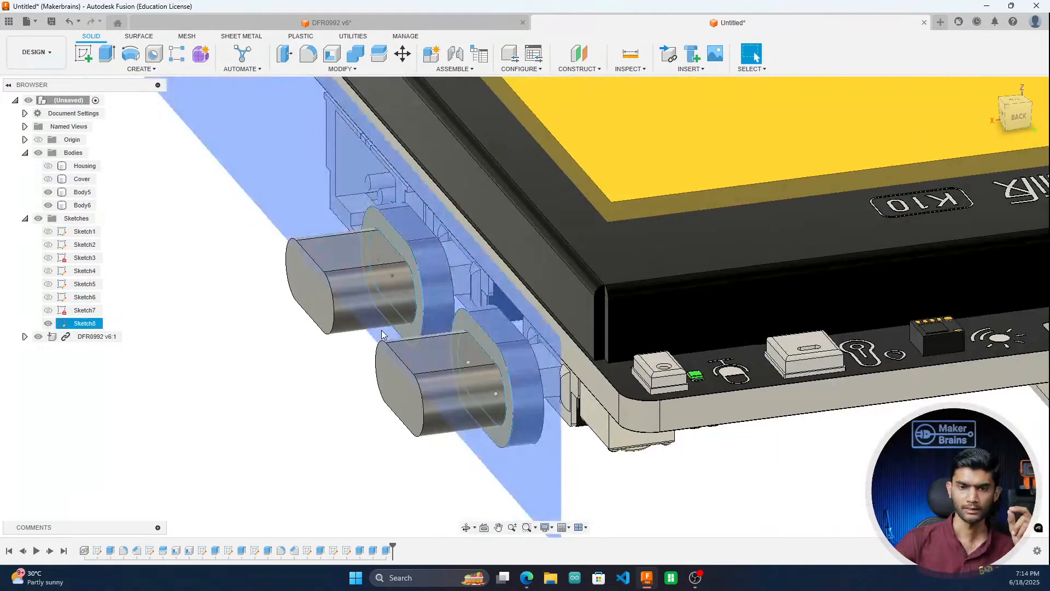
click(48, 323)
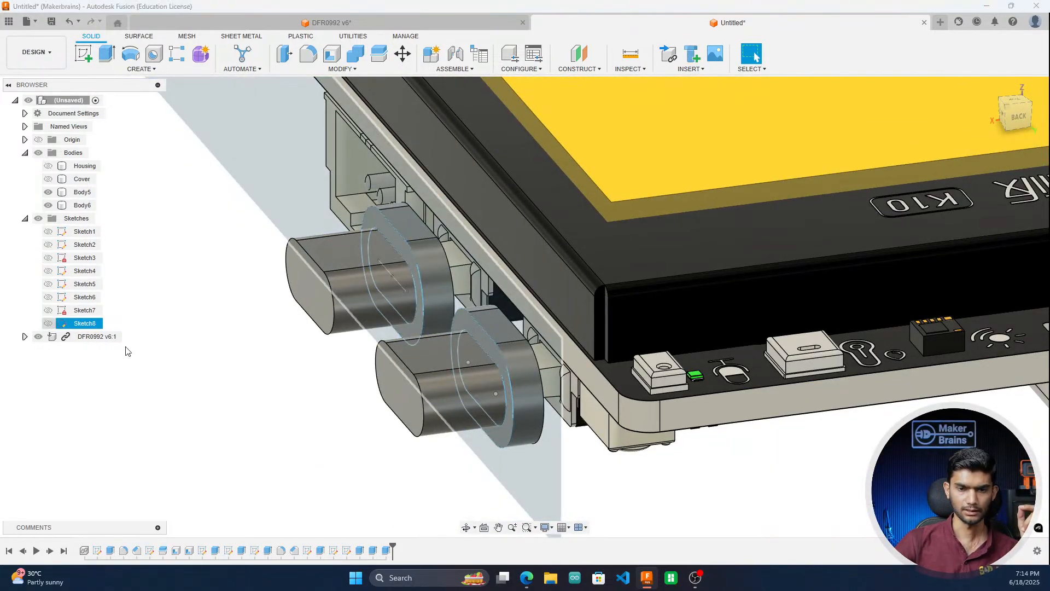
scroll(284, 415, down, 2)
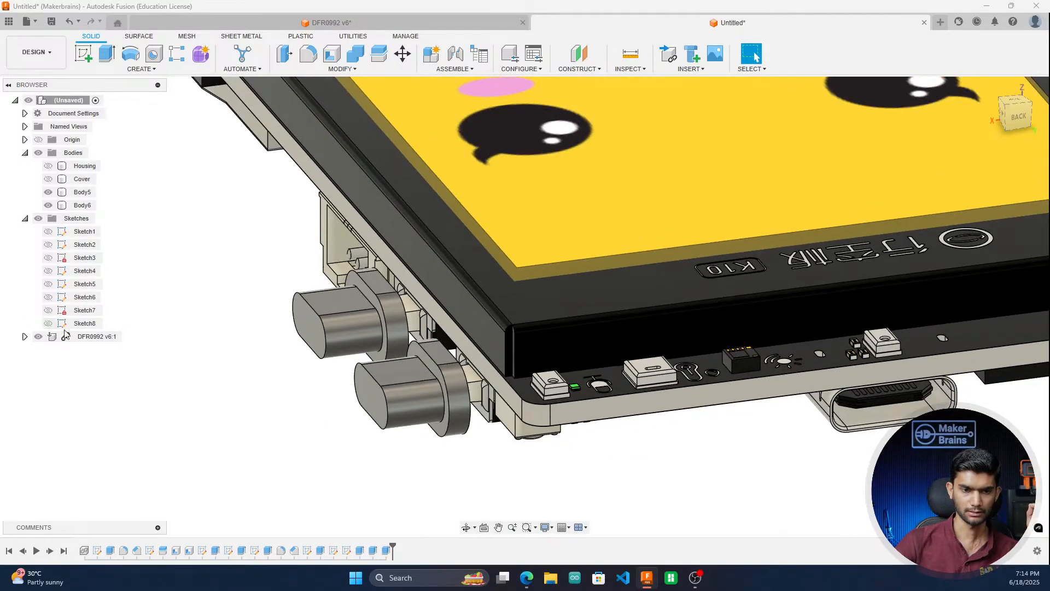
click(48, 179)
click(48, 166)
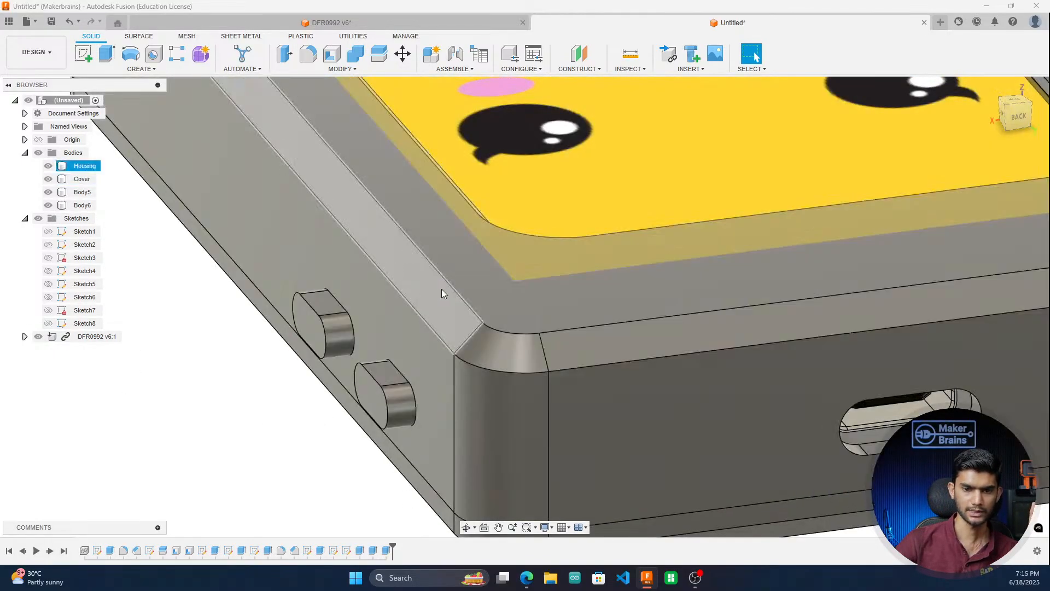
Step: Hide the Cover and examine how the flanged buttons sit inside the housing wall and protrude from its outer side
scroll(528, 292, down, 3)
mouse_move(1017, 116)
mouse_down()
mouse_move(971, 89)
mouse_move(962, 41)
mouse_move(986, 43)
mouse_up()
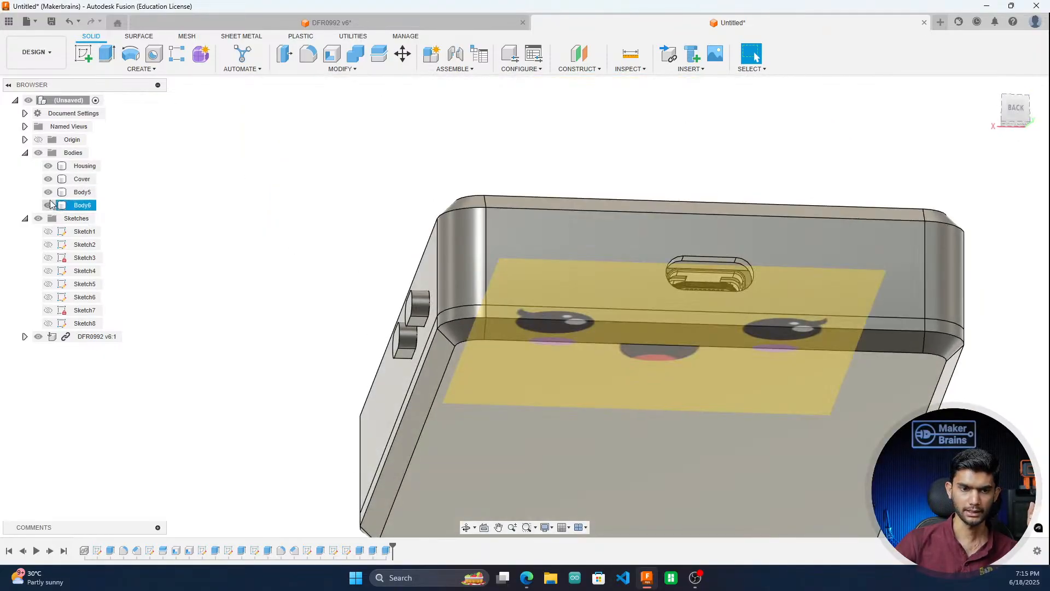
click(50, 181)
drag(1000, 111, 979, 78)
scroll(450, 311, up, 5)
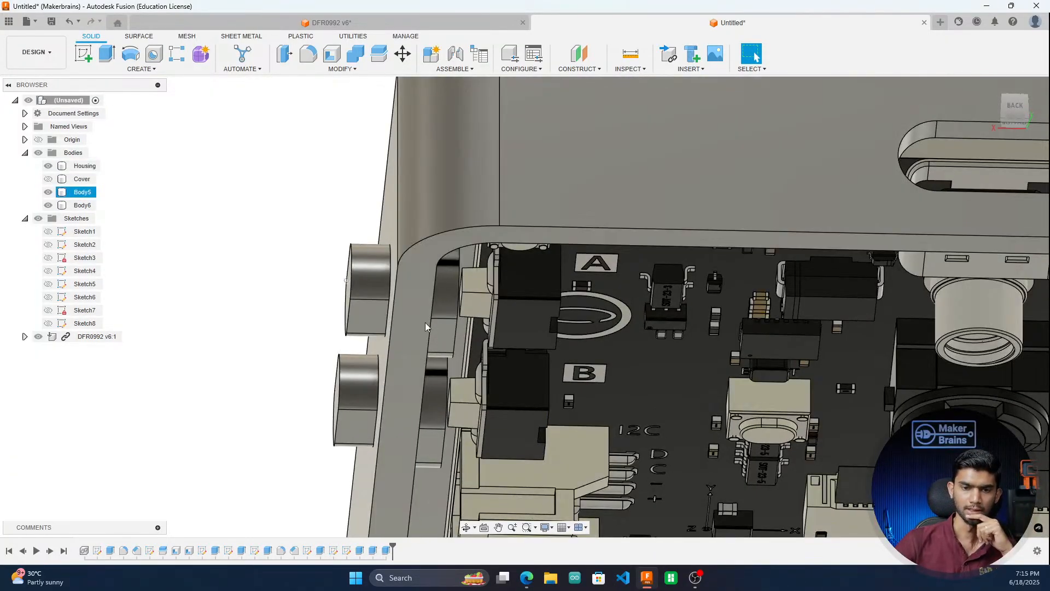
drag(1013, 109, 1041, 146)
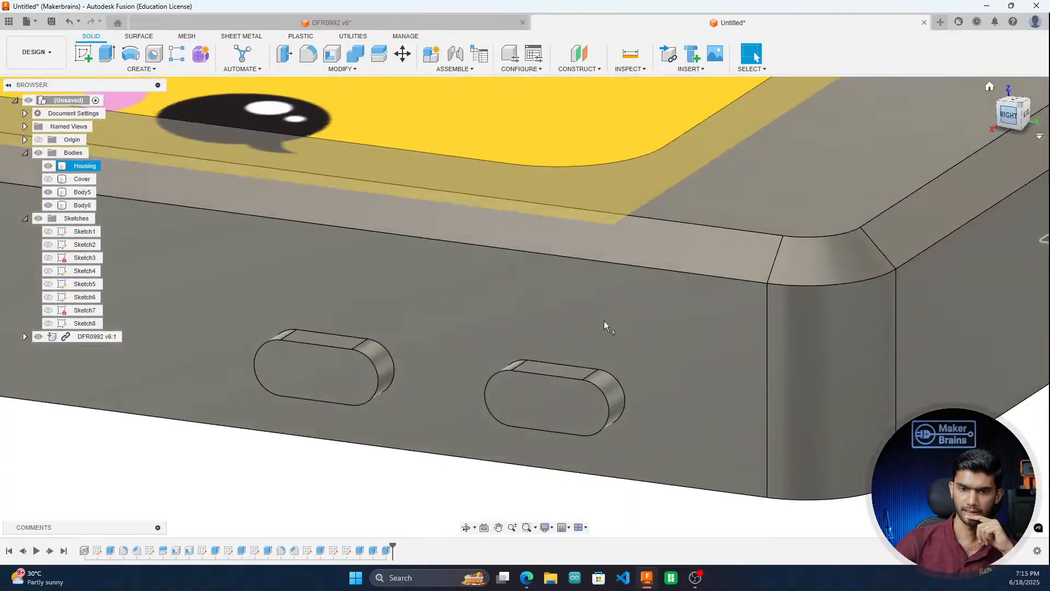
scroll(563, 345, down, 2)
click(465, 432)
scroll(469, 433, down, 2)
scroll(398, 417, up, 5)
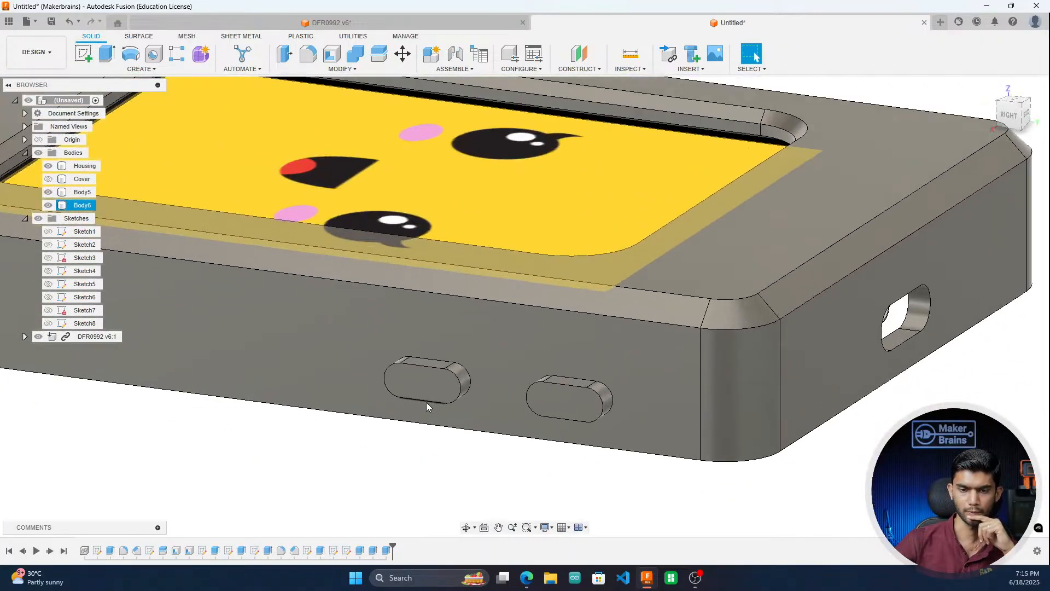
scroll(372, 446, up, 1)
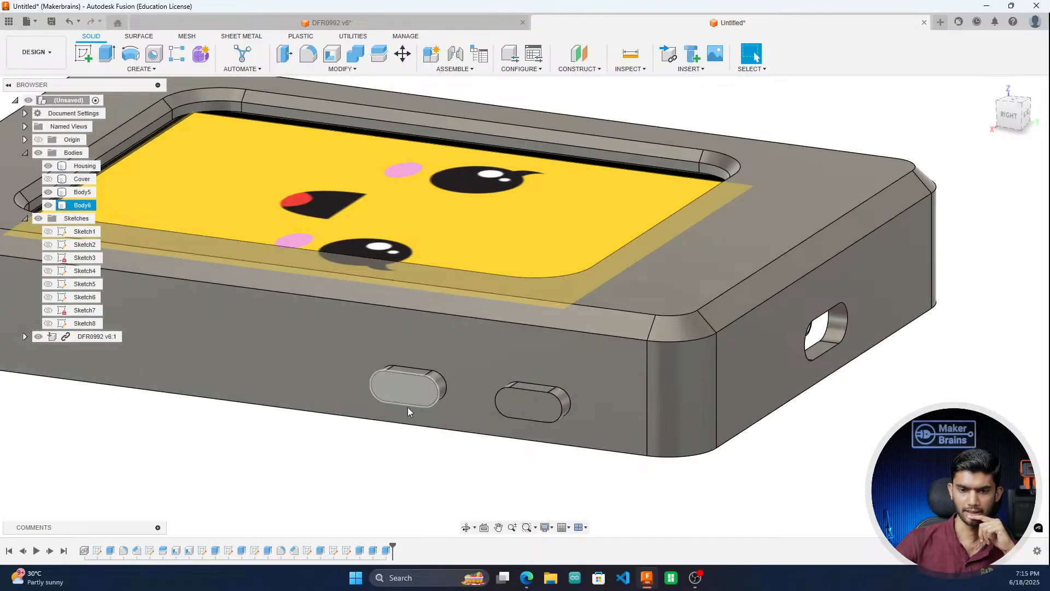
Step: Fillet the outer end edges of both side buttons with a constant 1 mm radius
click(310, 55)
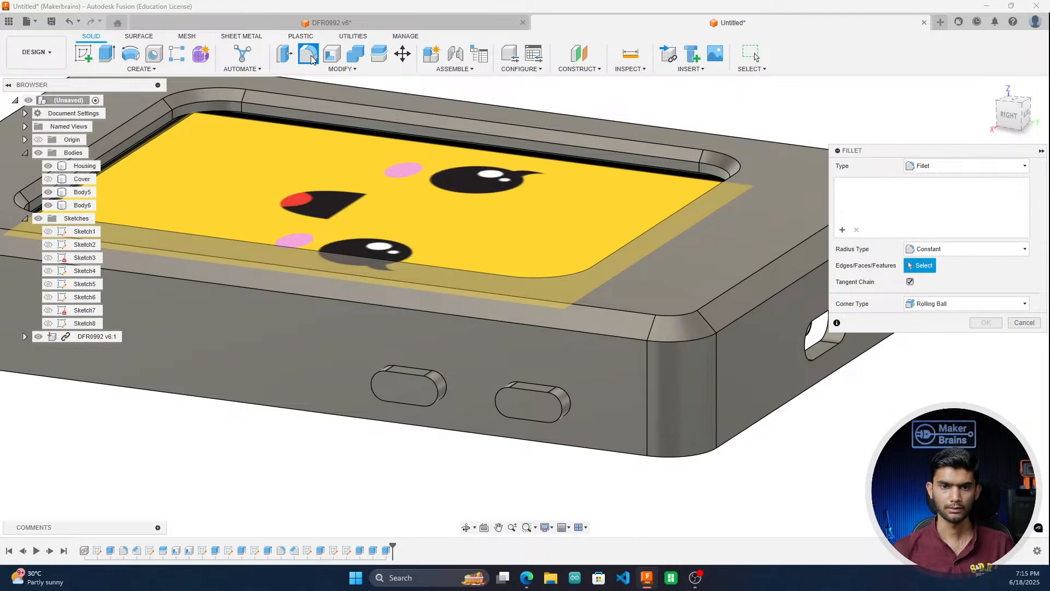
click(438, 391)
click(517, 390)
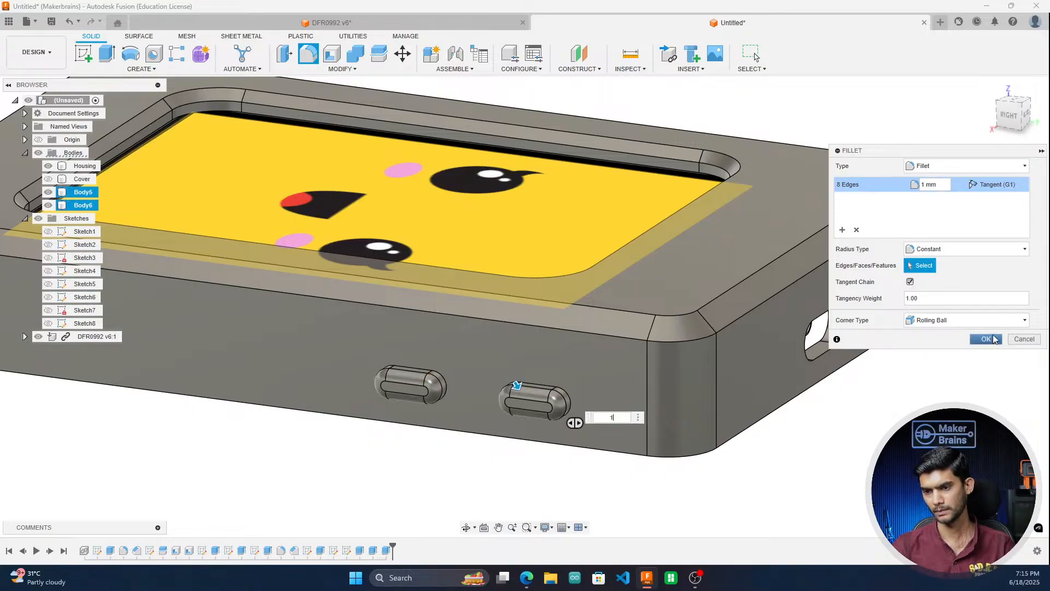
click(986, 339)
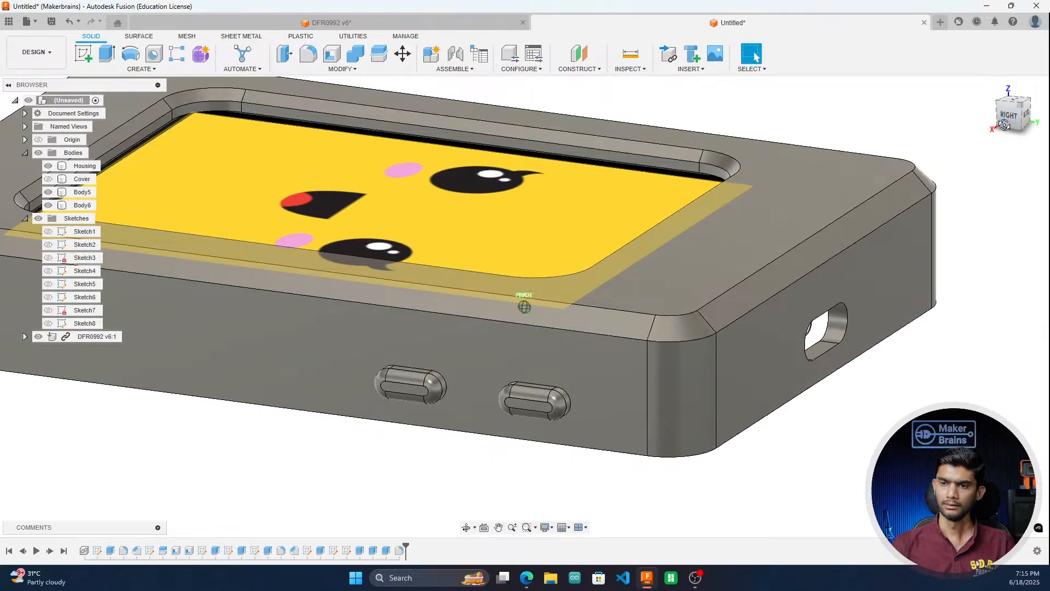
Step: Inspect the rounded buttons from both sides, show the Cover body and return to the home view of the enclosure
shift+middle_drag(520, 300, 524, 306)
scroll(524, 306, down, 5)
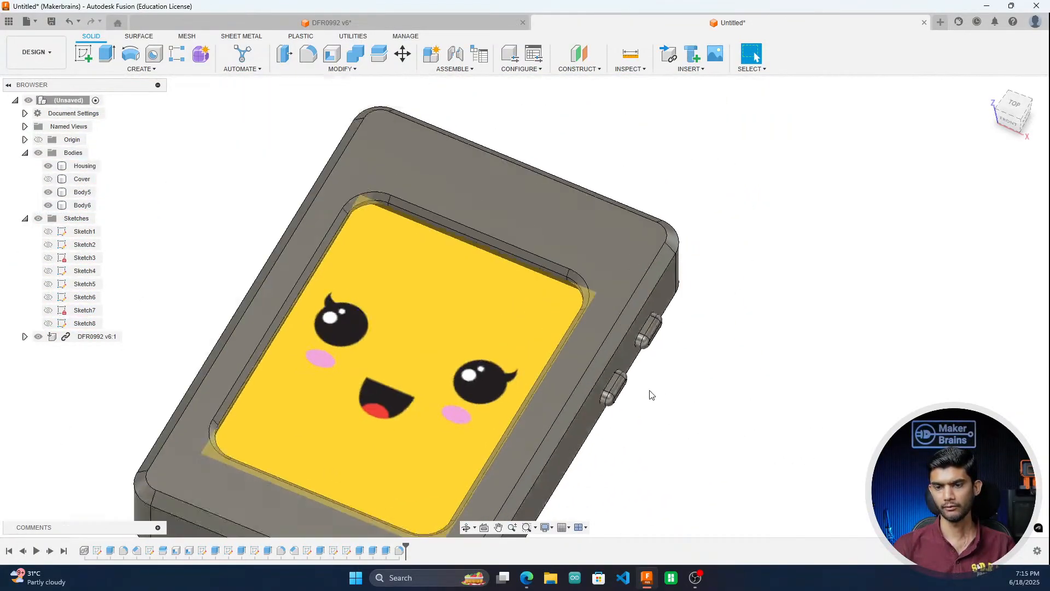
scroll(641, 333, up, 2)
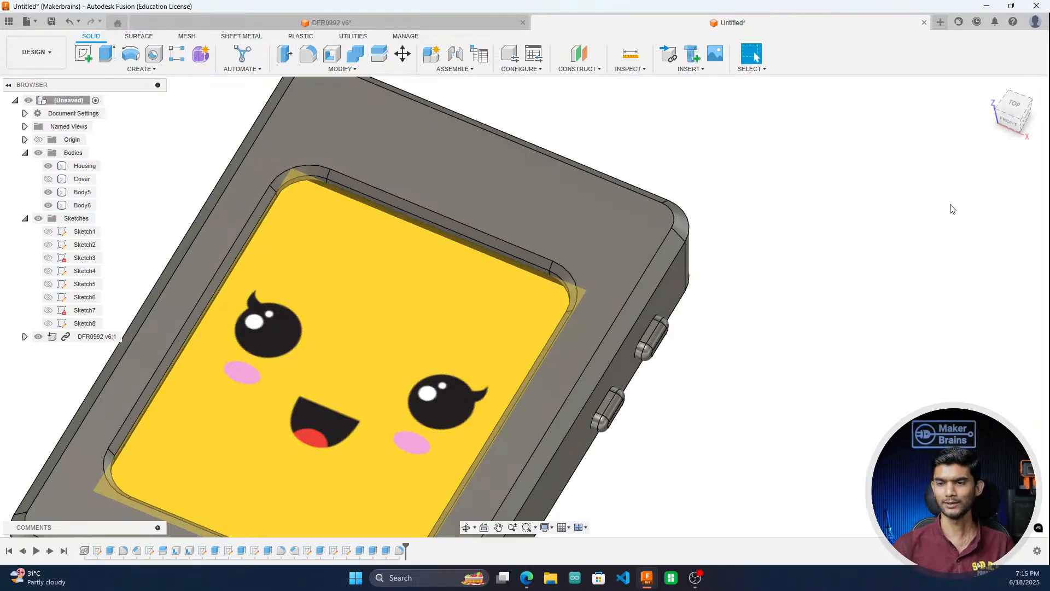
shift+middle_drag(524, 306, 175, 270)
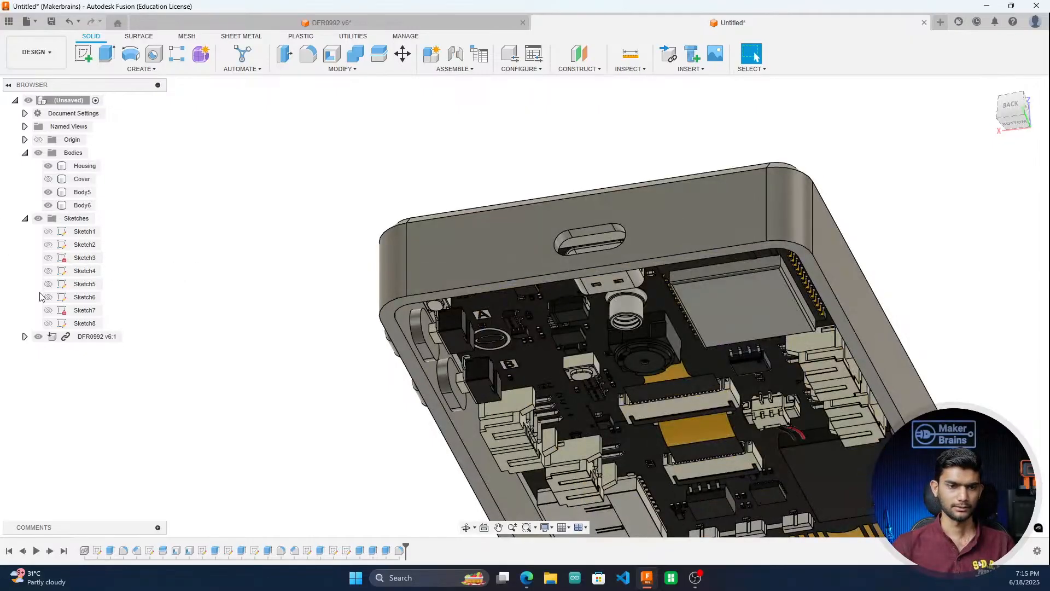
click(48, 178)
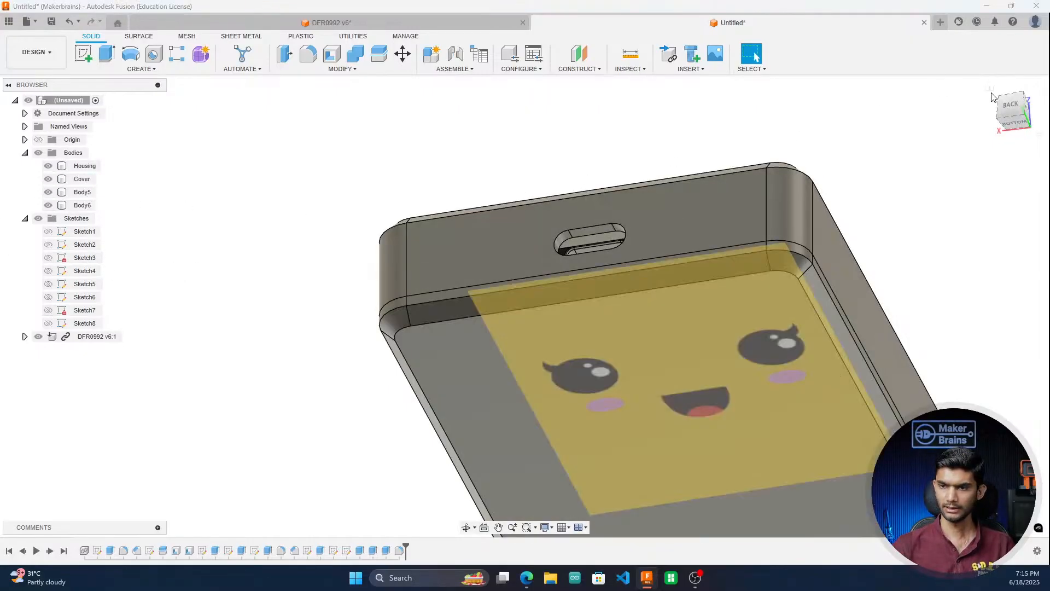
click(990, 86)
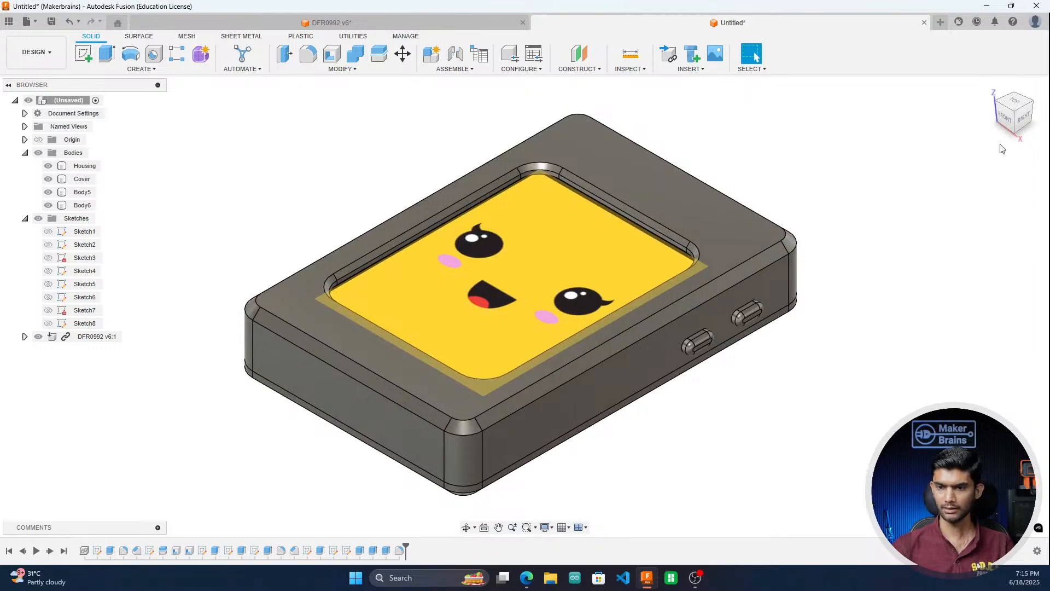
Step: Orient the enclosure toward its button side and open the appearance settings from the Housing's top face
mouse_move(1003, 114)
mouse_down()
mouse_move(1012, 156)
mouse_move(1026, 151)
mouse_move(1039, 82)
mouse_move(1004, 120)
mouse_move(984, 116)
mouse_move(984, 146)
mouse_up()
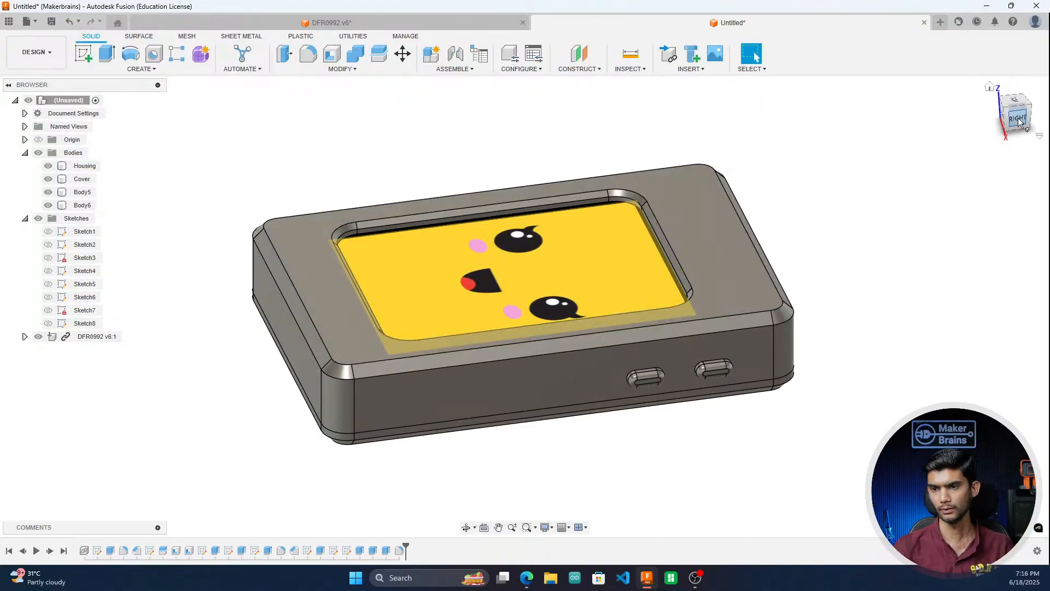
mouse_move(1020, 124)
mouse_down()
mouse_move(1042, 142)
mouse_move(998, 126)
mouse_up()
right_click(732, 312)
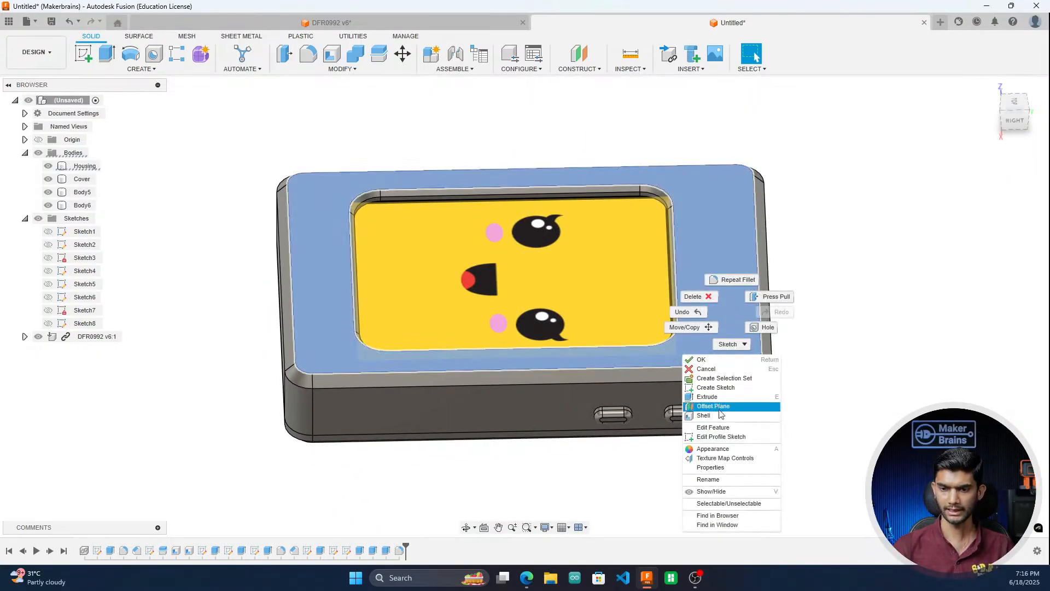
click(700, 449)
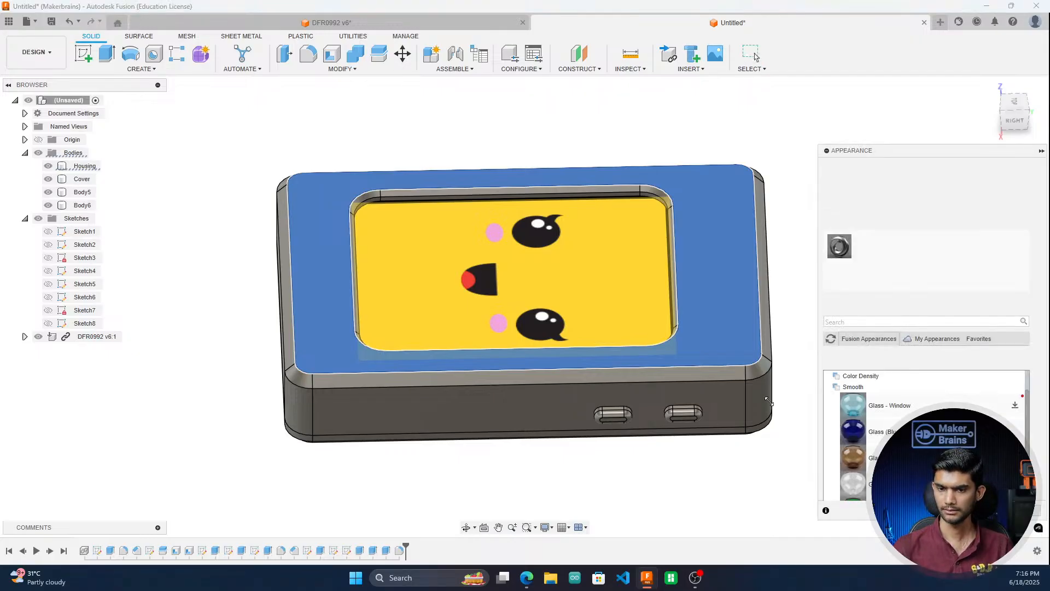
Step: Examine the Glass, Paint, Metal Flake and Plastic categories of the appearance library for a suitable enclosure material
click(872, 386)
scroll(869, 410, up, 1)
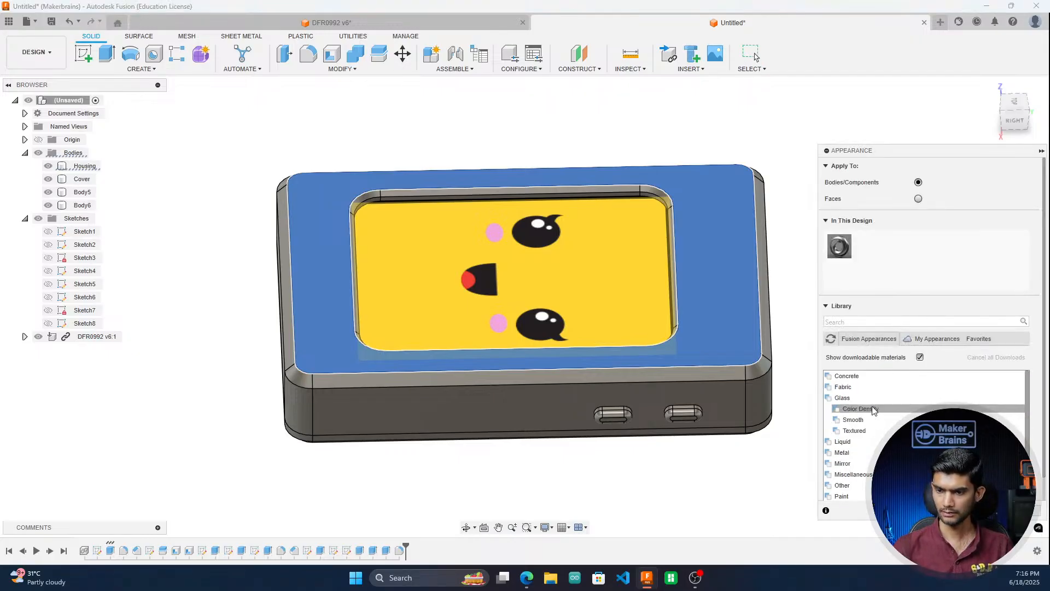
click(869, 399)
scroll(870, 420, down, 1)
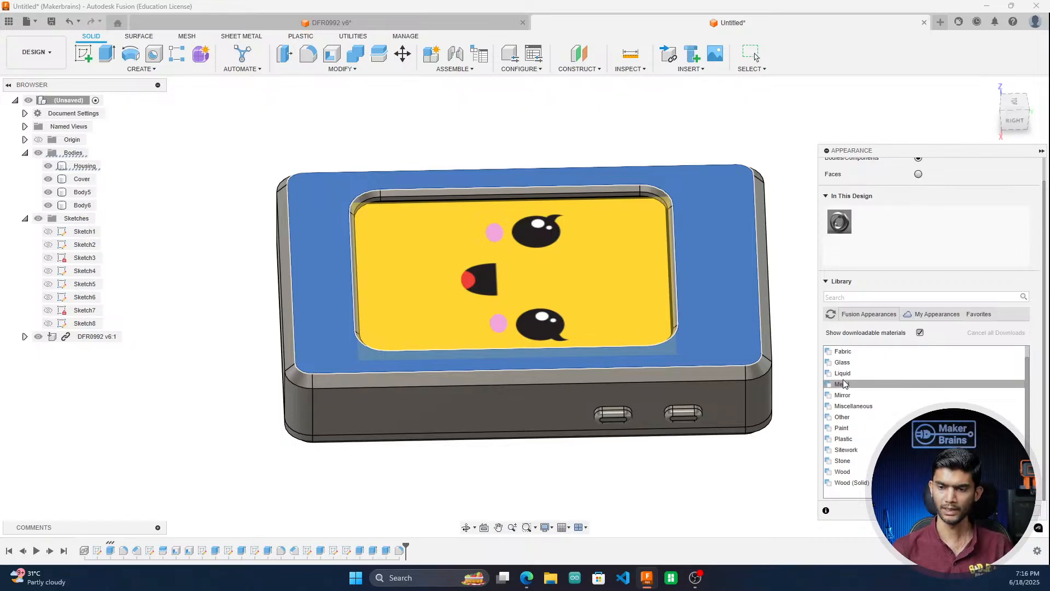
click(865, 427)
scroll(886, 419, down, 2)
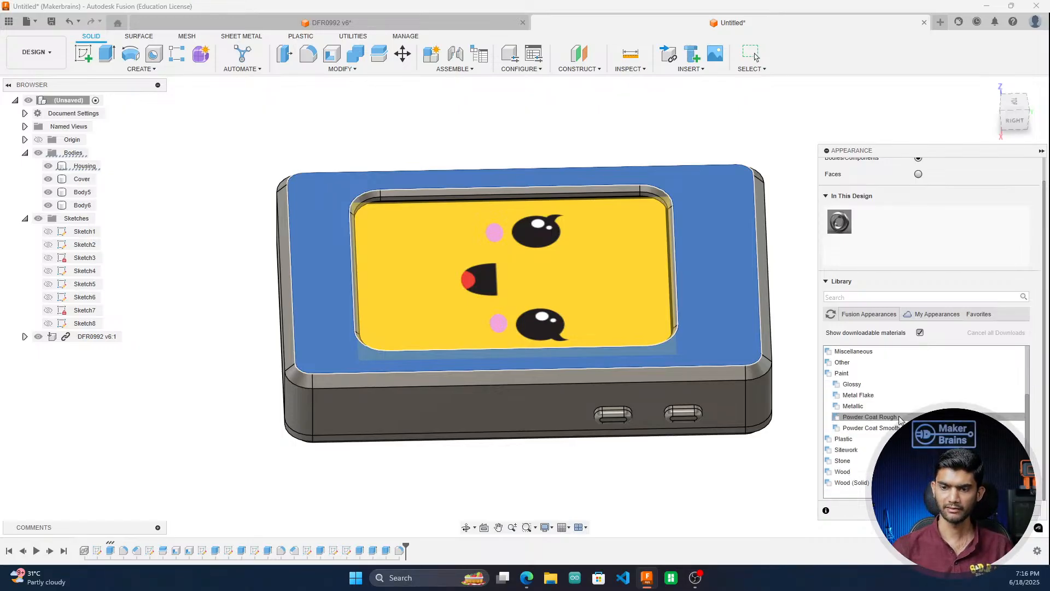
click(881, 395)
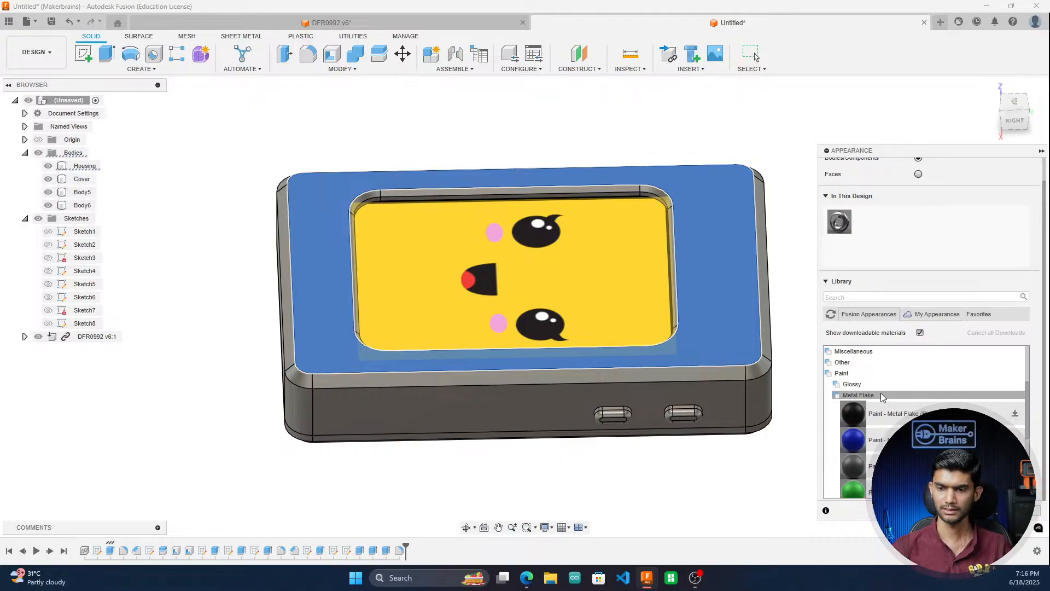
click(880, 393)
click(875, 373)
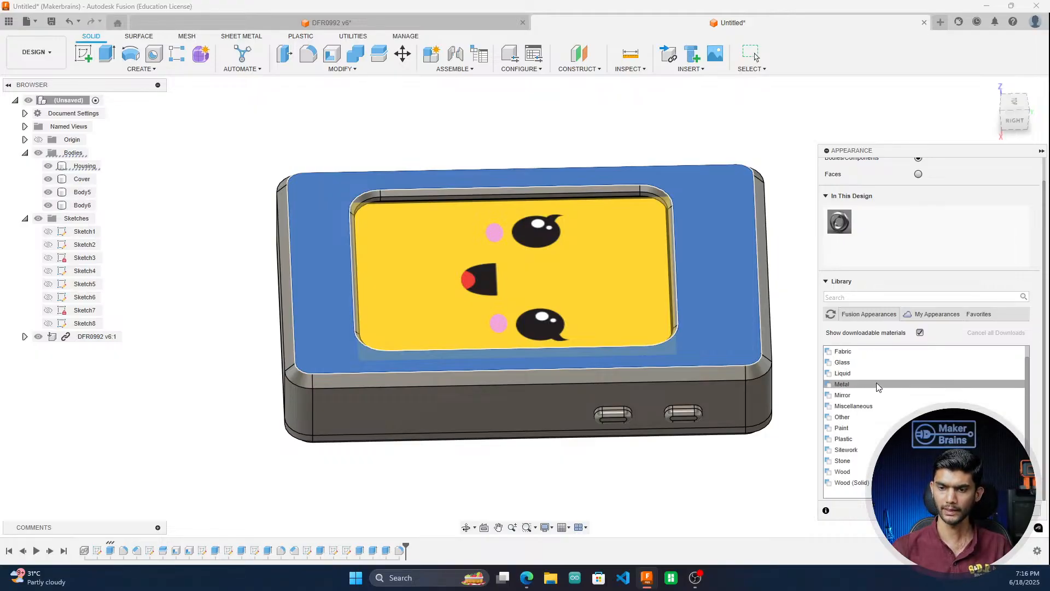
click(870, 438)
scroll(873, 432, down, 5)
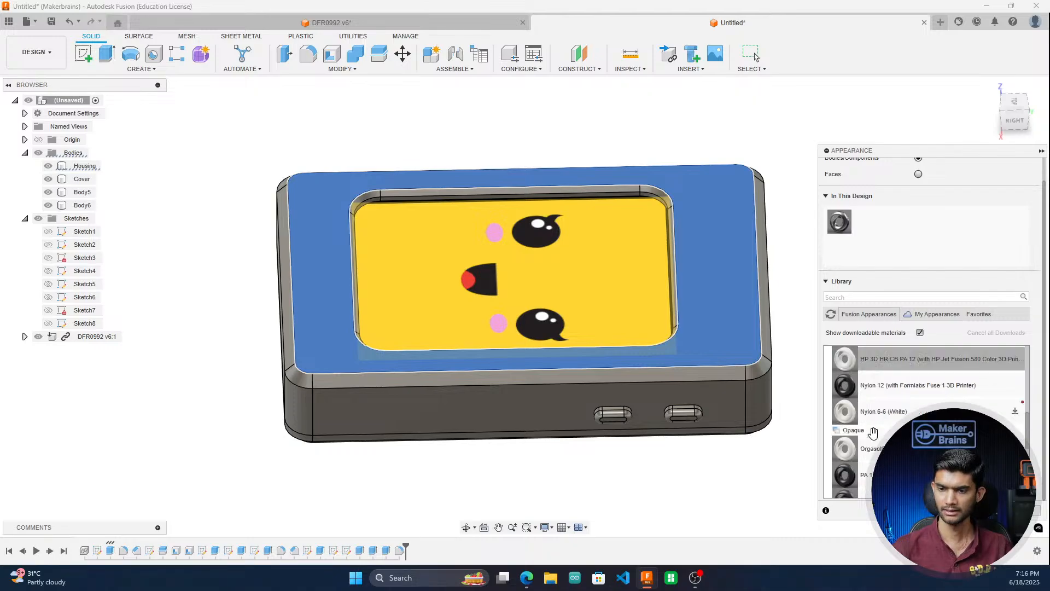
scroll(872, 432, up, 4)
click(882, 374)
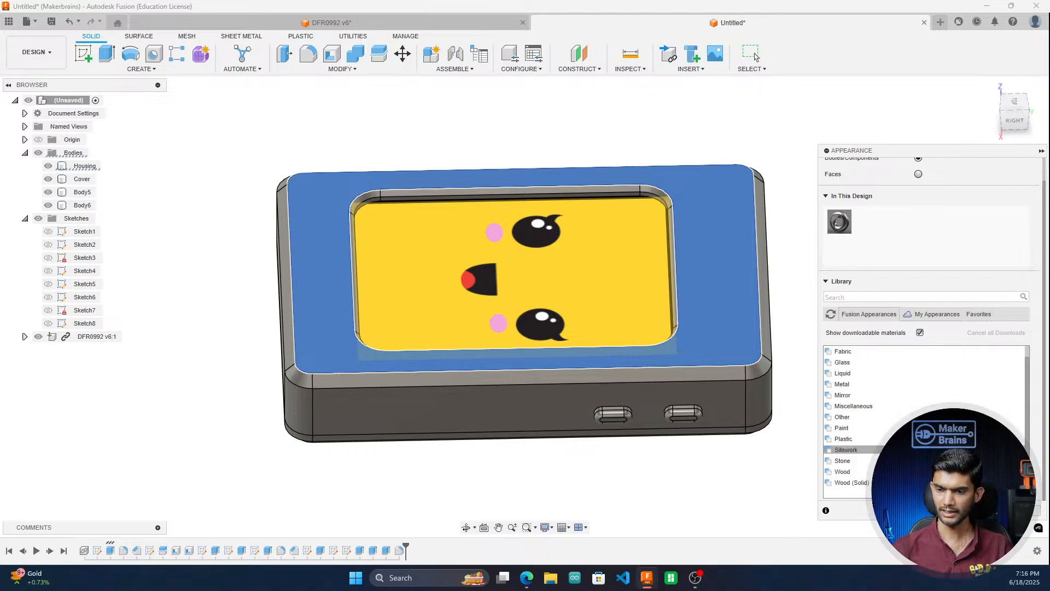
Step: List the Powder Coat Smooth finishes under the Paint appearances and review their available colours
click(843, 428)
scroll(880, 432, down, 2)
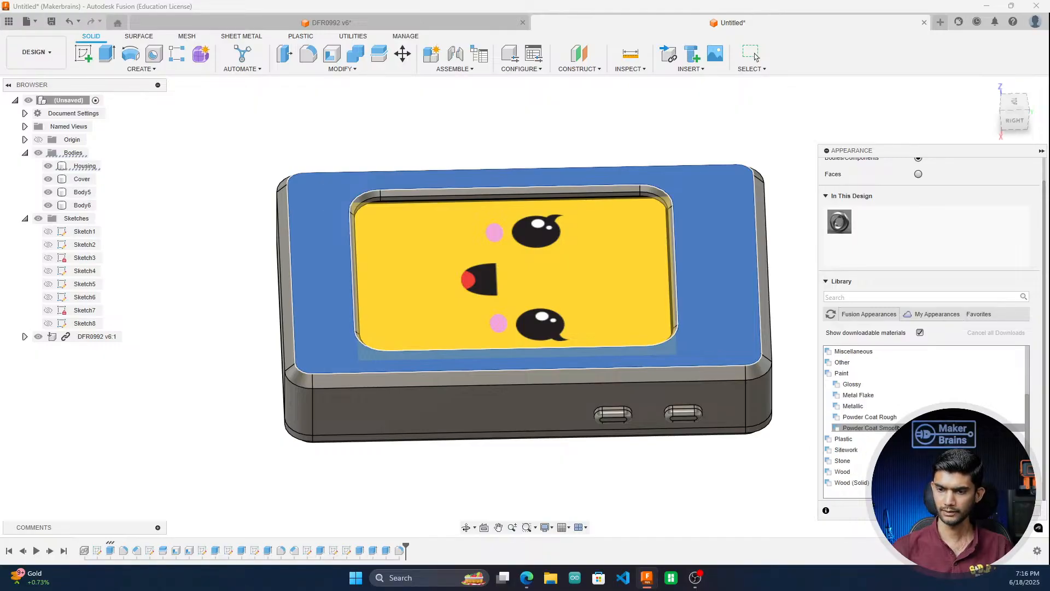
click(875, 428)
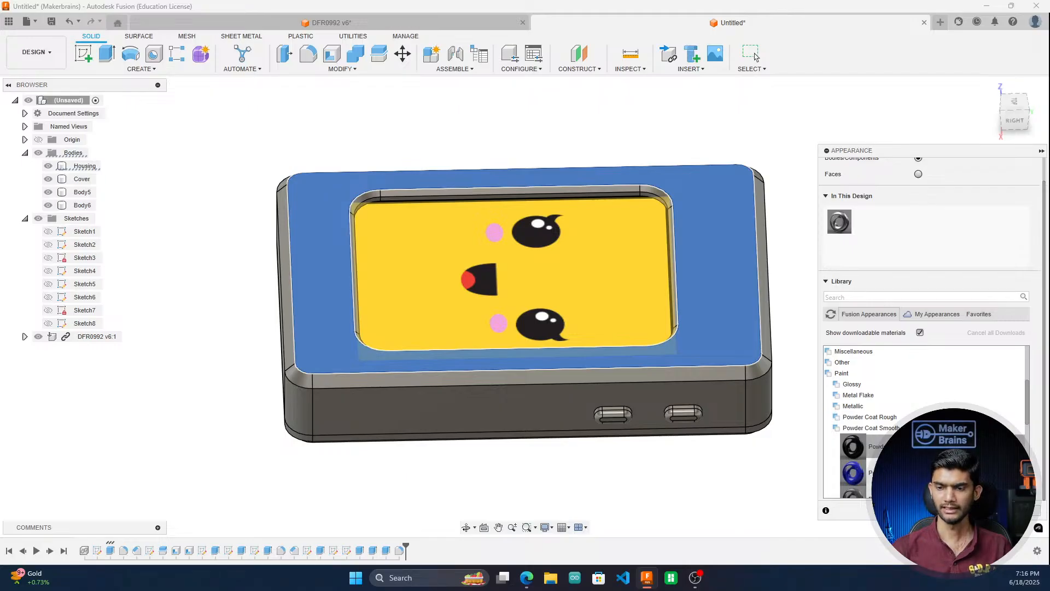
scroll(895, 419, down, 2)
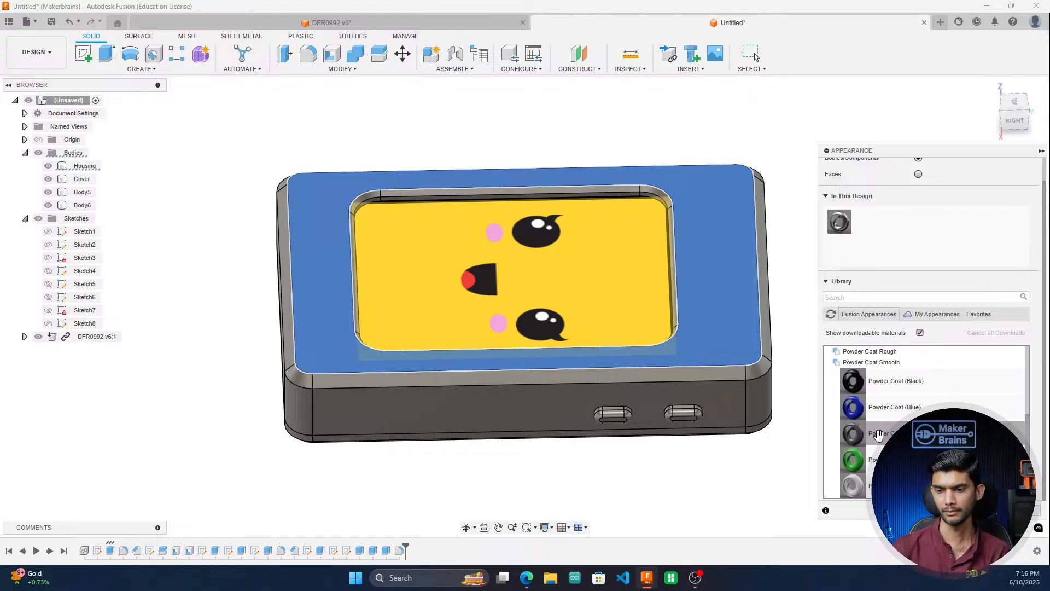
scroll(876, 440, down, 1)
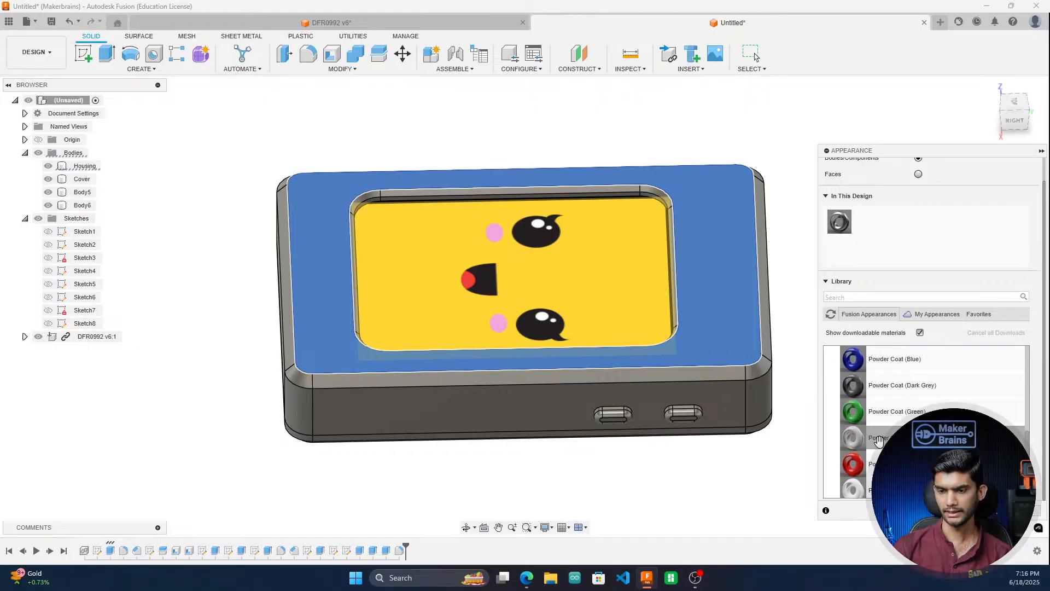
scroll(886, 430, up, 4)
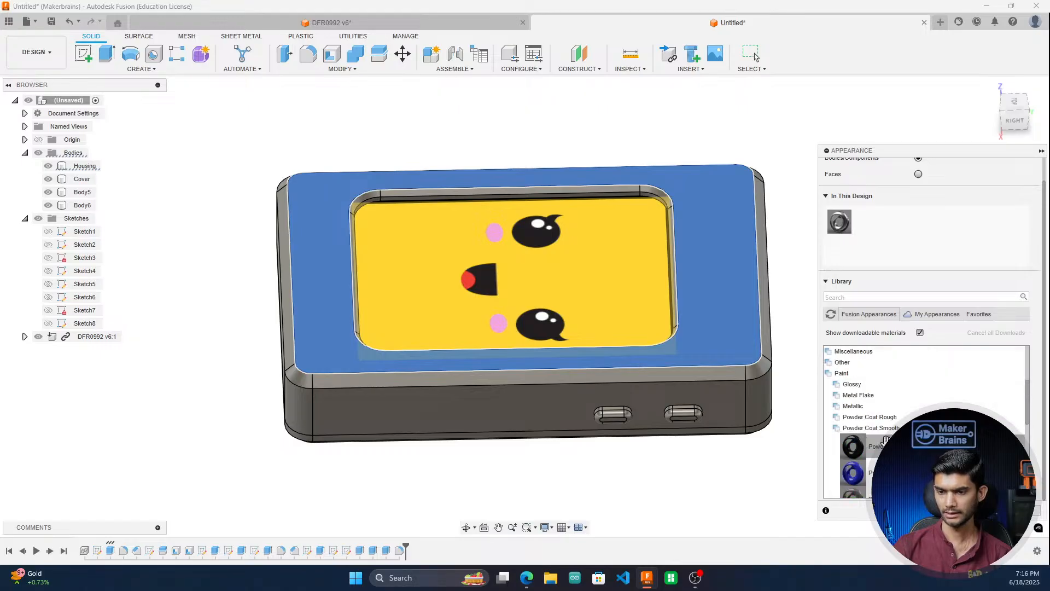
scroll(869, 433, down, 3)
Step: Try Powder Coat (Dark Grey) and Powder Coat (Blue) on the Housing body
drag(861, 436, 383, 437)
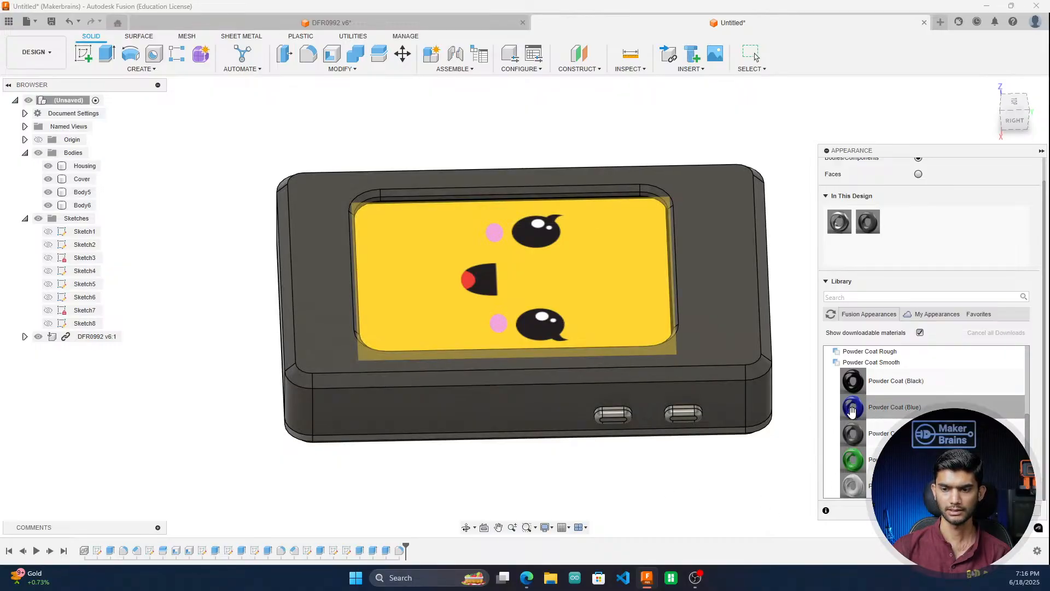
drag(851, 410, 729, 353)
Step: Apply the Powder Coat (Yellow) appearance to both the Housing and the Cover bodies
scroll(853, 401, down, 3)
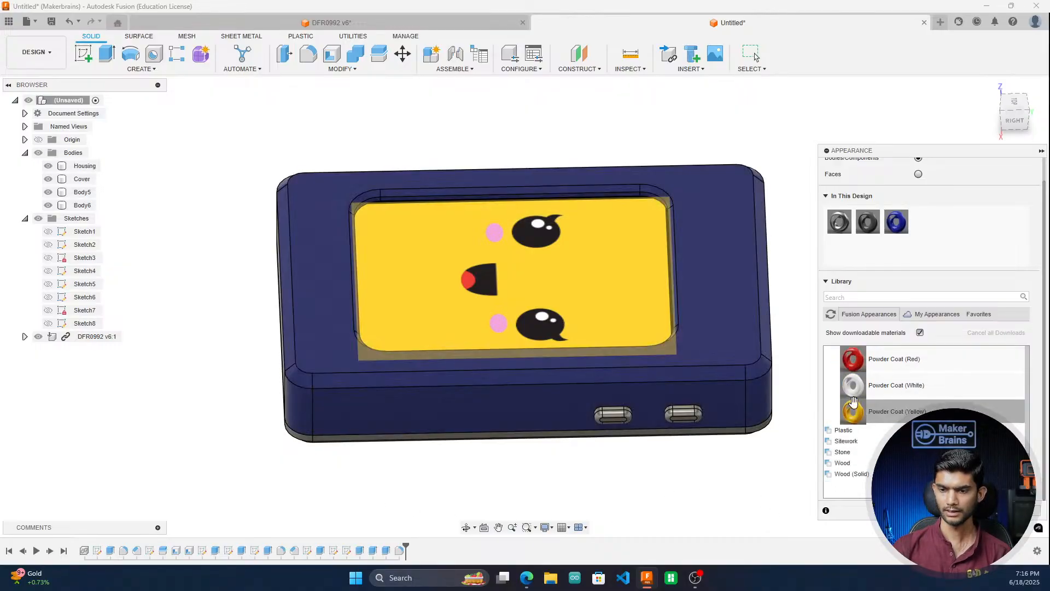
drag(853, 401, 711, 418)
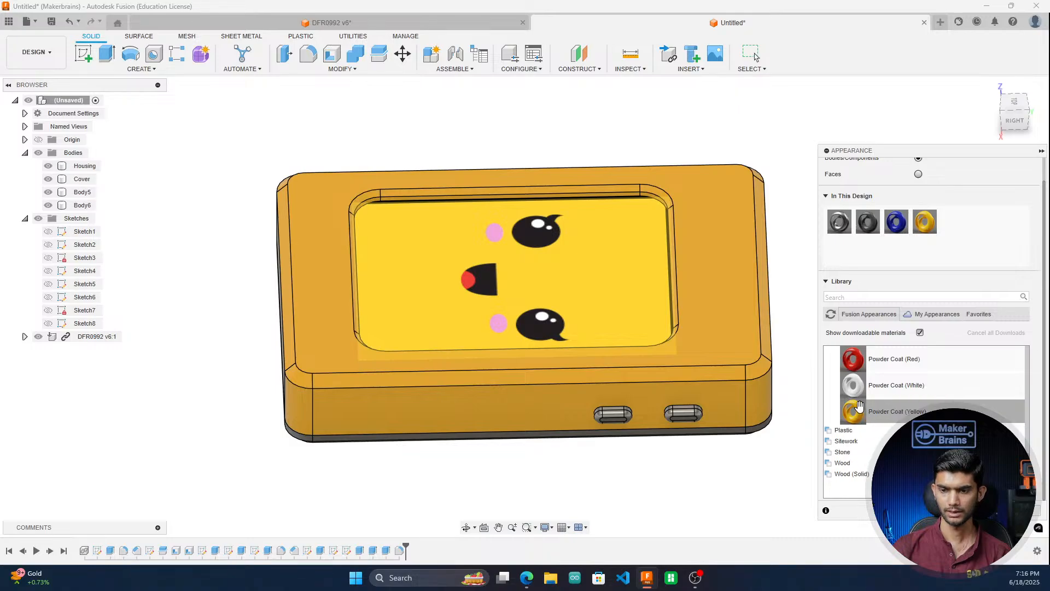
drag(860, 406, 745, 452)
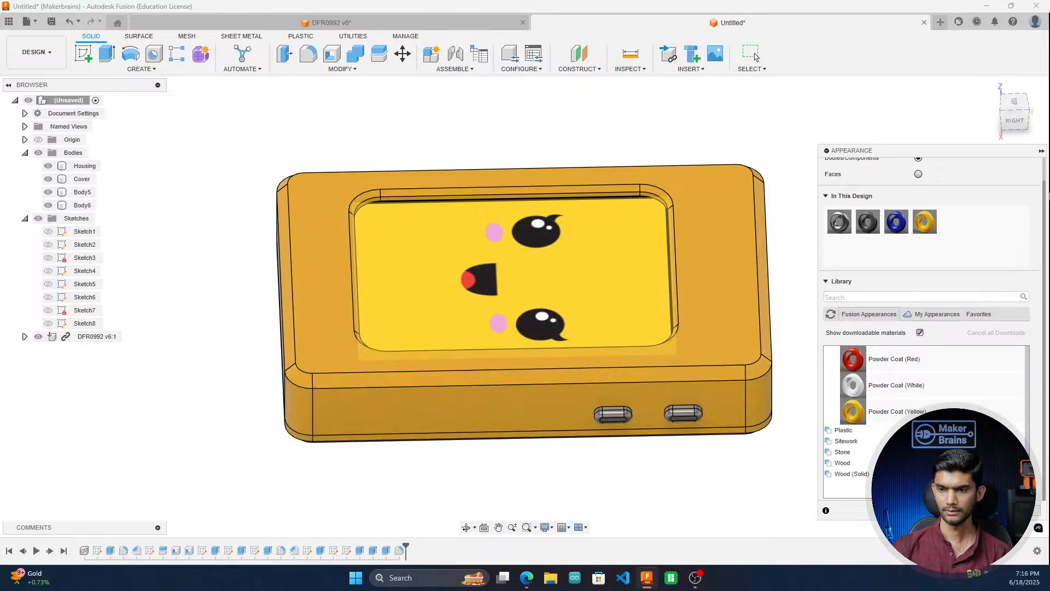
Step: Adjust the Powder Coat (Yellow) appearance colour to RGB 245, 202, 45 to suit the yellow display image
mouse_move(1020, 113)
mouse_down()
mouse_move(1001, 81)
mouse_move(965, 77)
mouse_move(1015, 114)
mouse_up()
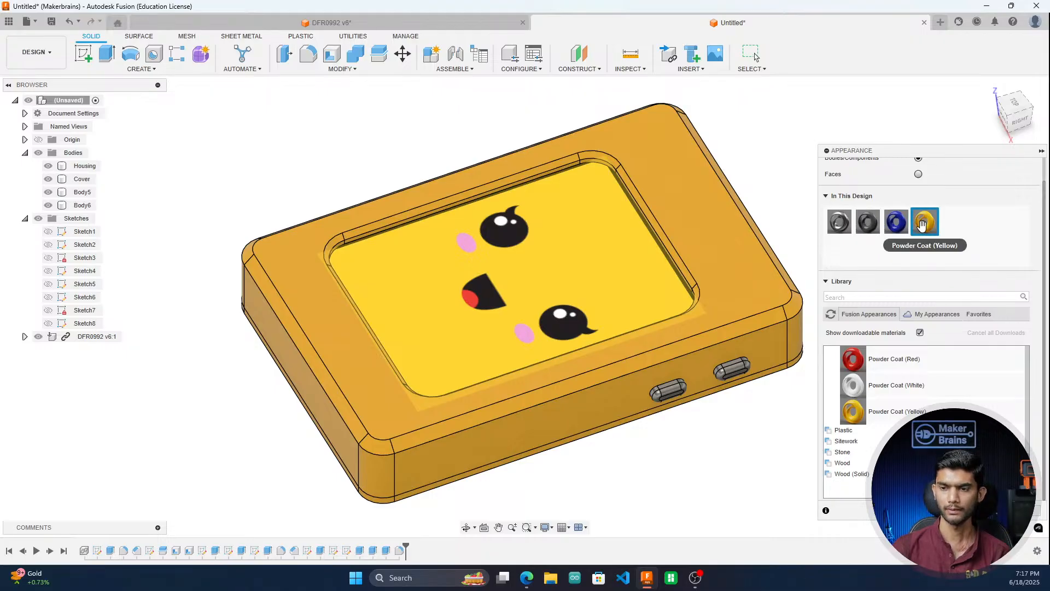
double_click(927, 222)
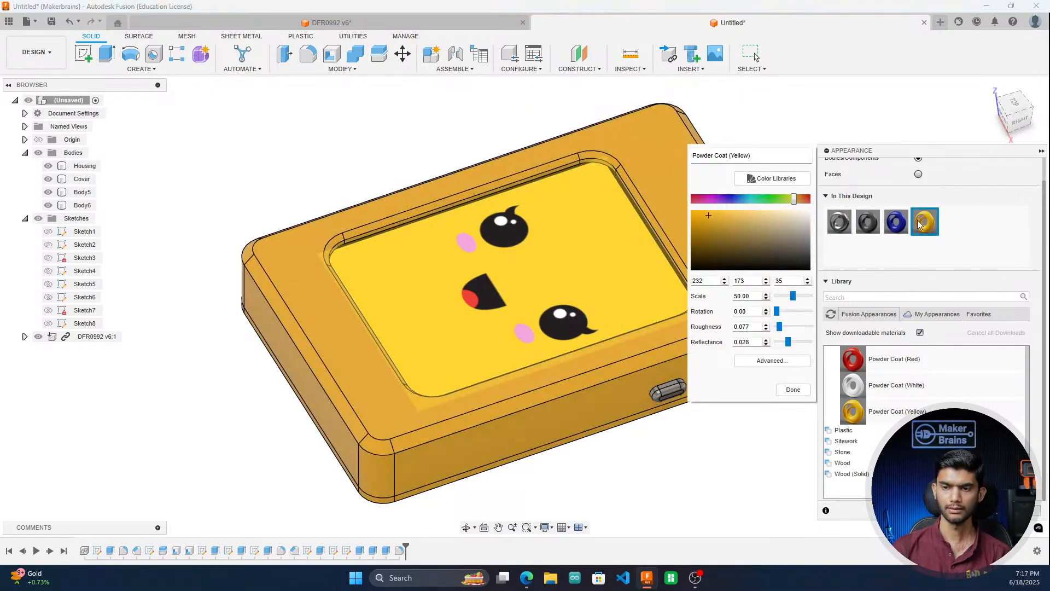
mouse_move(708, 216)
mouse_down()
mouse_move(703, 226)
mouse_move(717, 215)
mouse_move(694, 213)
mouse_move(704, 215)
mouse_up()
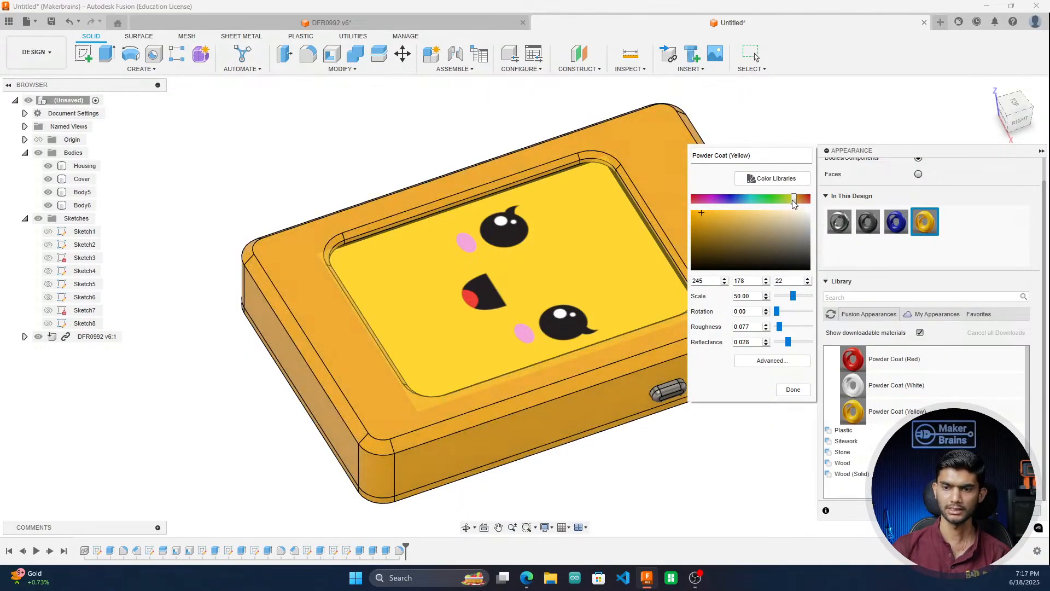
mouse_move(790, 203)
mouse_down()
mouse_move(695, 201)
mouse_move(806, 202)
mouse_up()
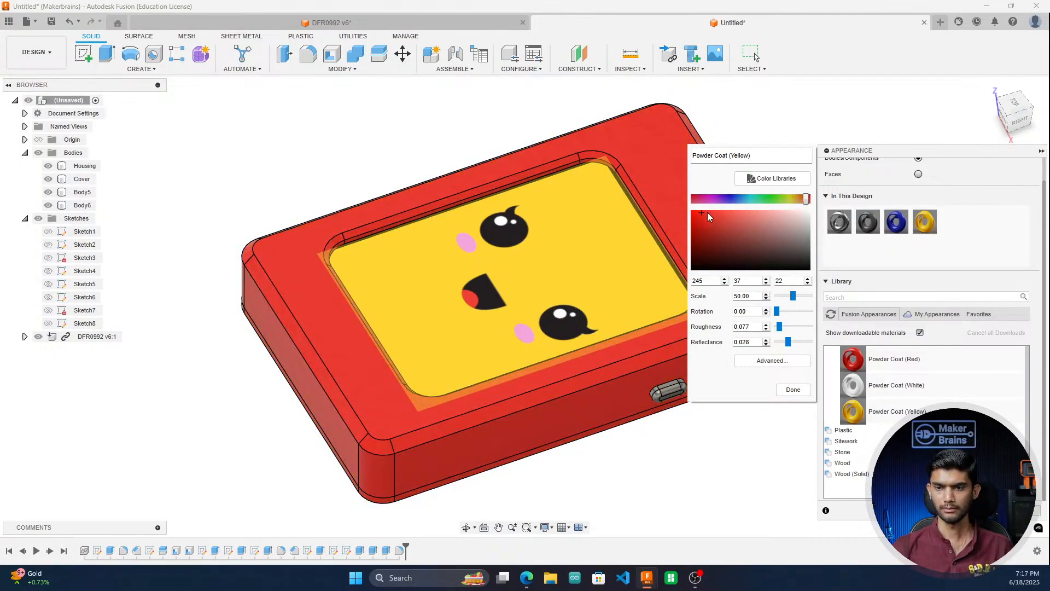
mouse_move(707, 212)
mouse_down()
mouse_move(701, 232)
mouse_move(718, 211)
mouse_move(699, 215)
mouse_up()
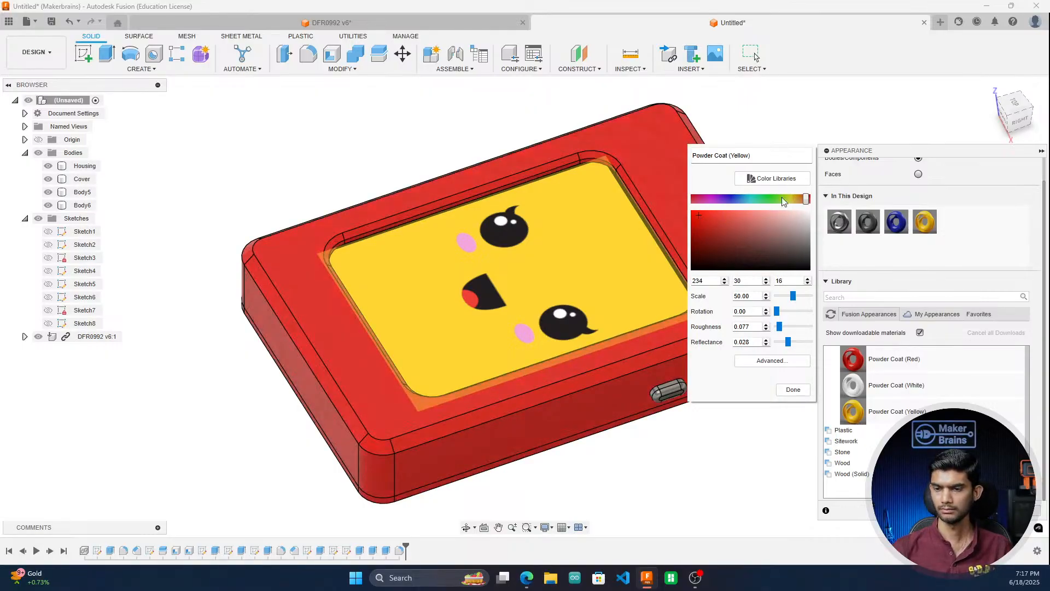
drag(806, 199, 793, 202)
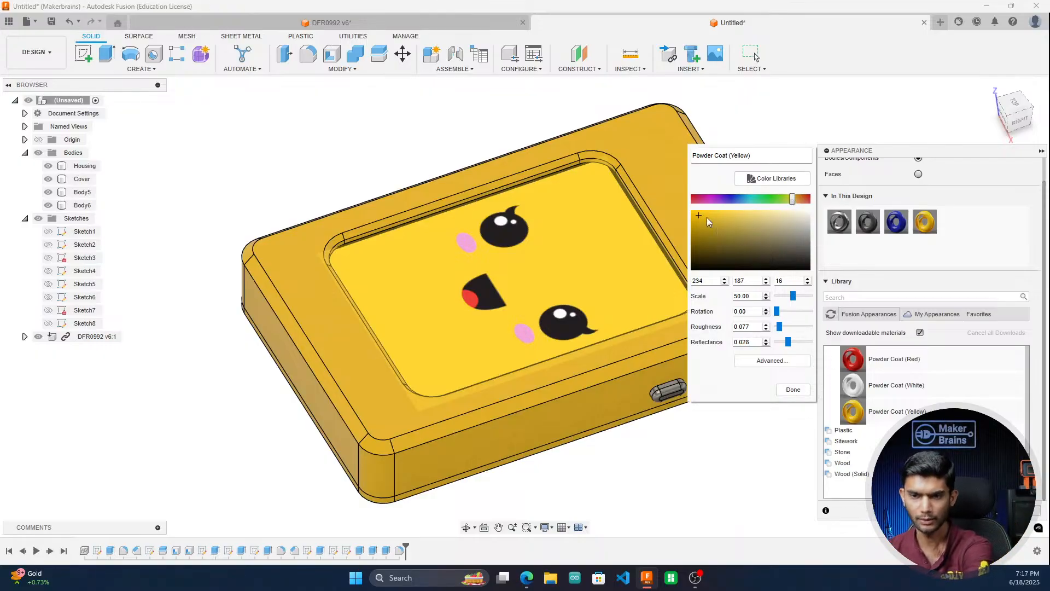
drag(707, 218, 714, 214)
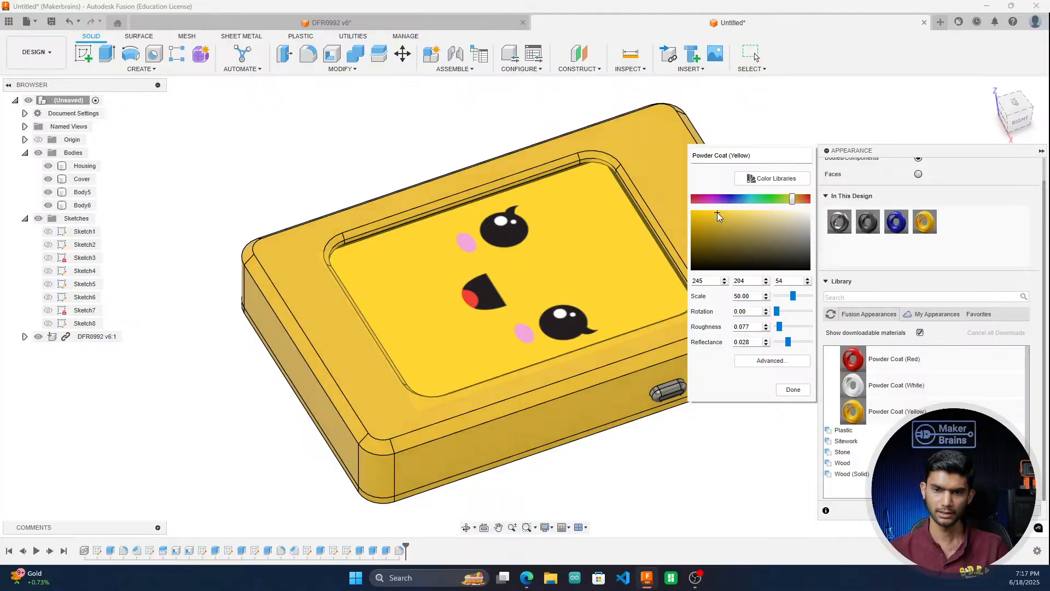
drag(717, 213, 713, 212)
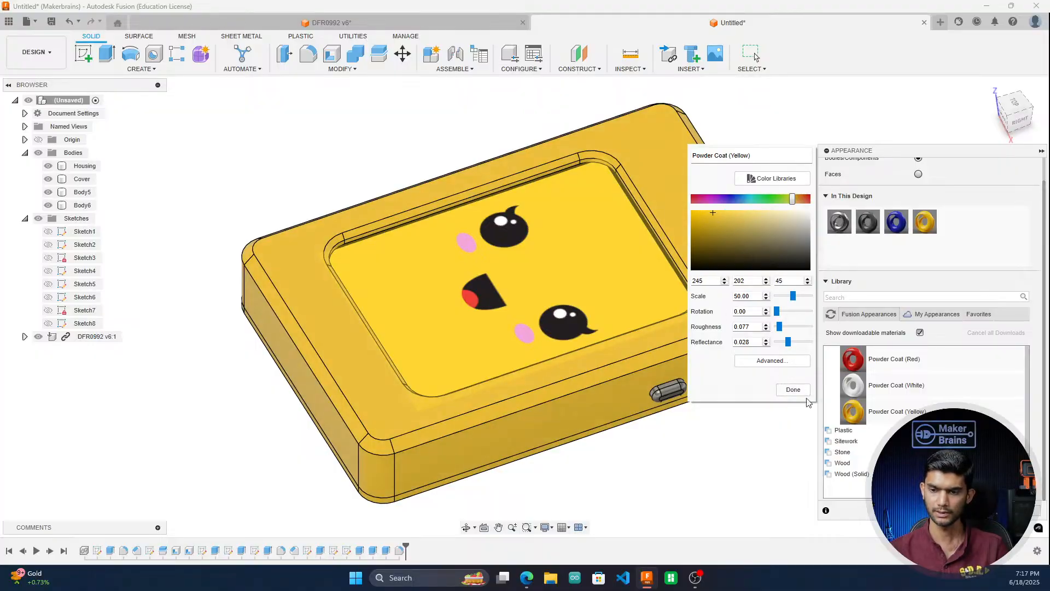
click(793, 390)
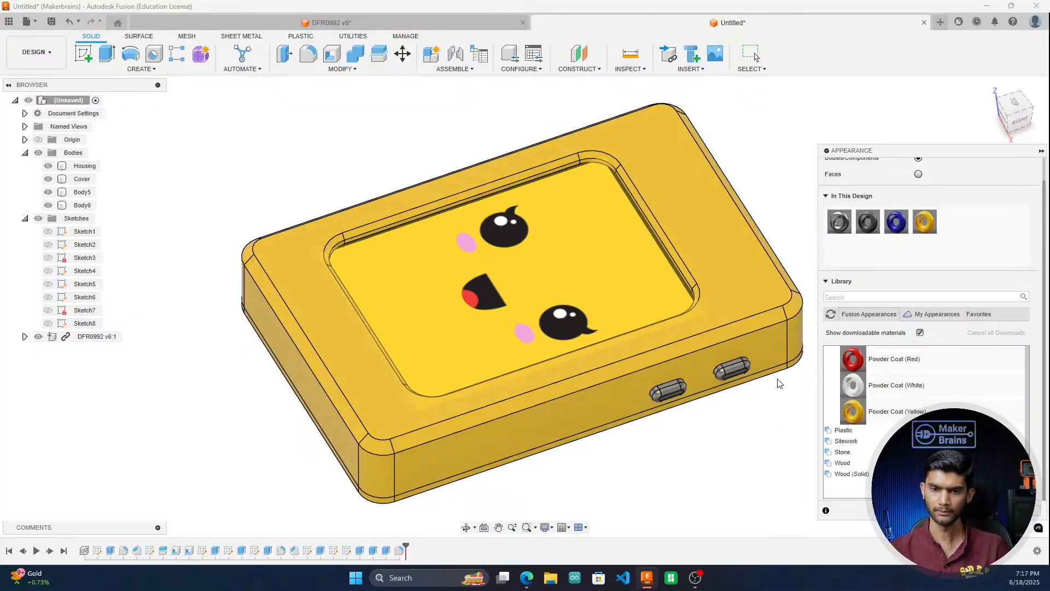
Step: Apply the Powder Coat (Black) appearance to both side button bodies
click(1012, 125)
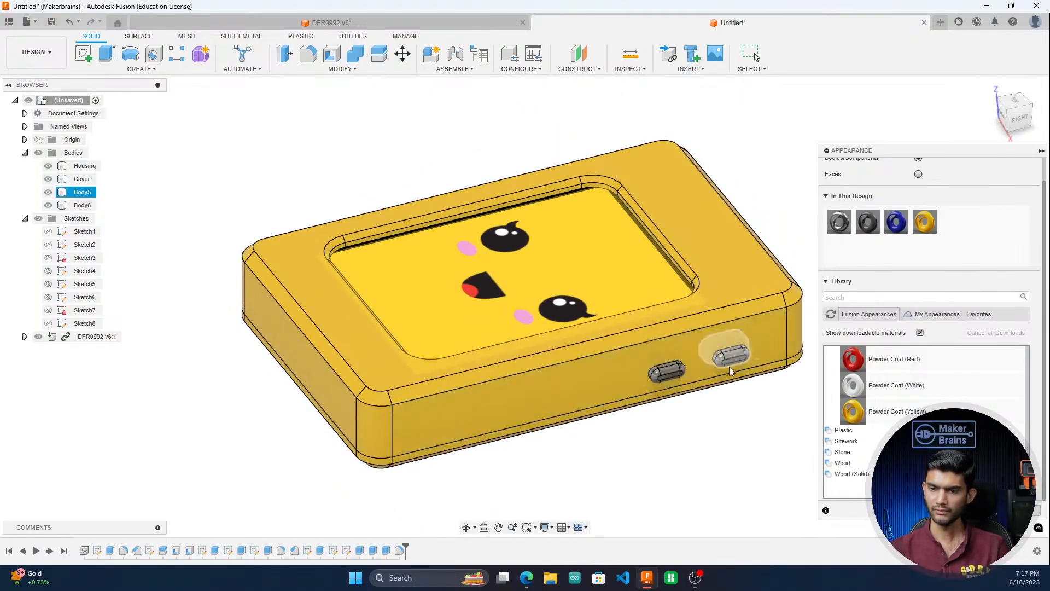
scroll(807, 376, up, 2)
mouse_move(1019, 119)
mouse_down()
mouse_move(979, 84)
mouse_move(1010, 112)
mouse_up()
scroll(1012, 112, up, 1)
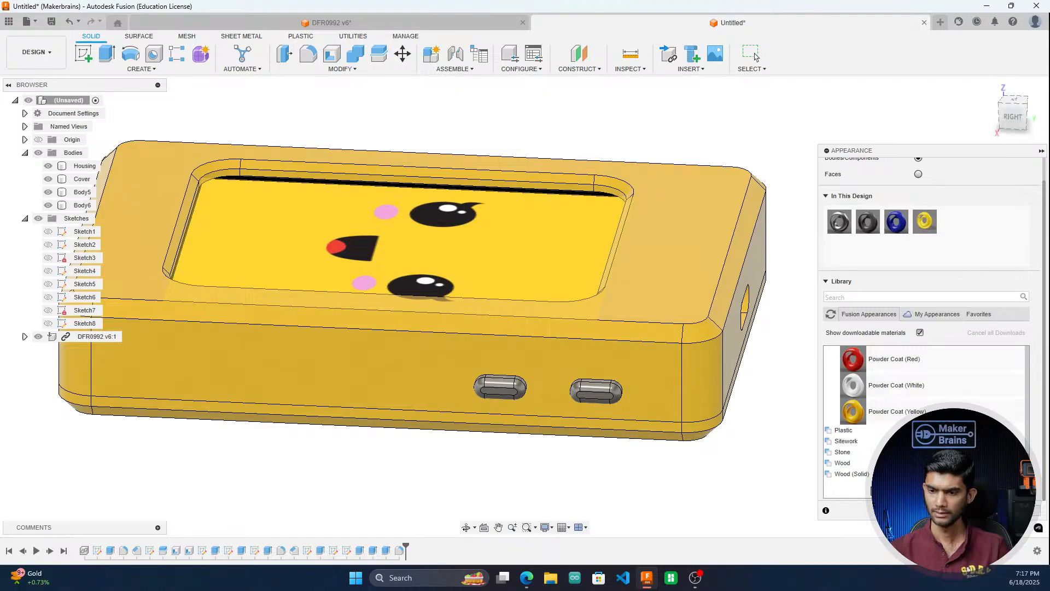
scroll(891, 472, up, 3)
drag(886, 404, 596, 403)
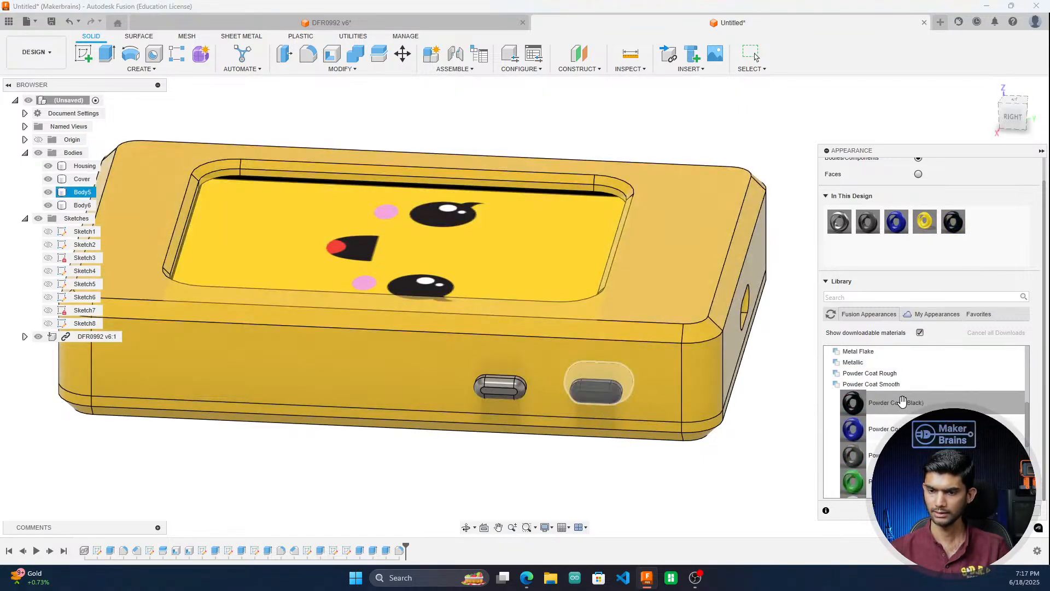
drag(902, 402, 514, 391)
Step: Apply the Powder Coat (Black) appearance to the Housing and then to the Cover body
scroll(546, 470, down, 2)
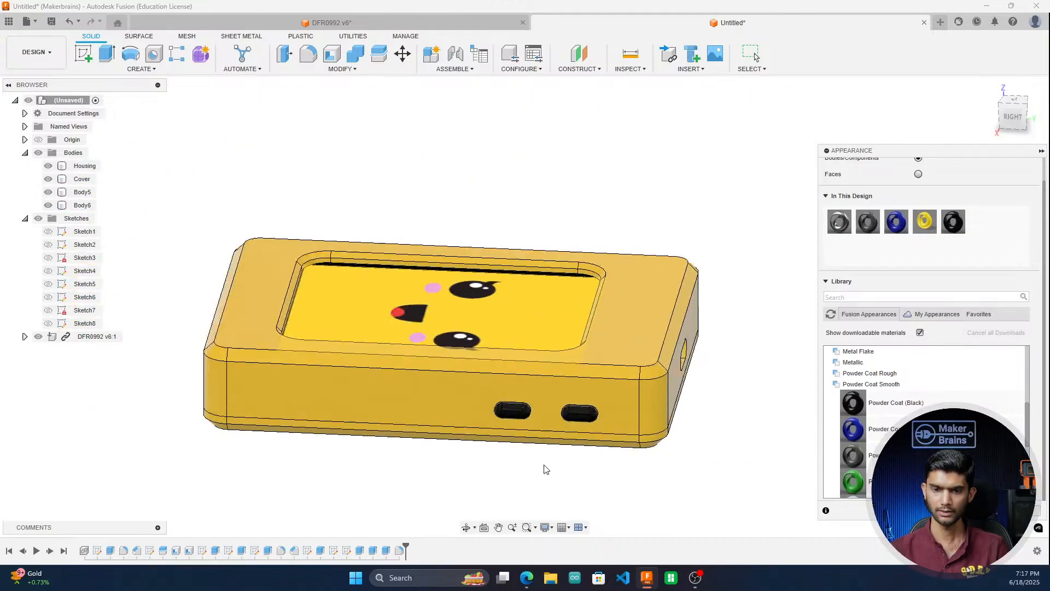
mouse_move(1018, 122)
mouse_down()
mouse_move(1034, 165)
mouse_move(1023, 98)
mouse_move(1003, 110)
mouse_move(1011, 147)
mouse_move(1035, 156)
mouse_up()
drag(872, 404, 668, 300)
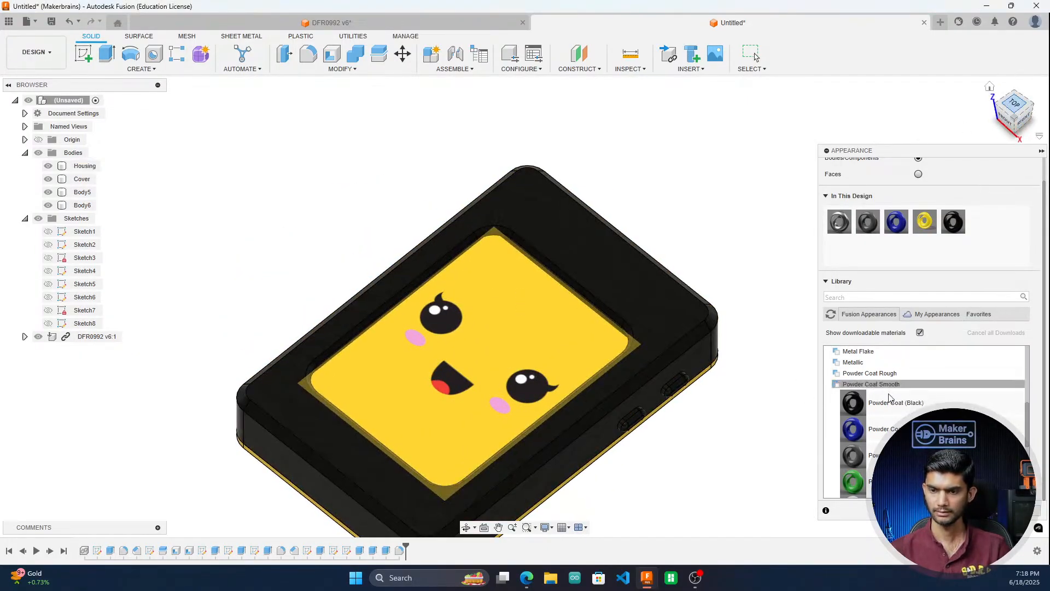
drag(872, 399, 675, 407)
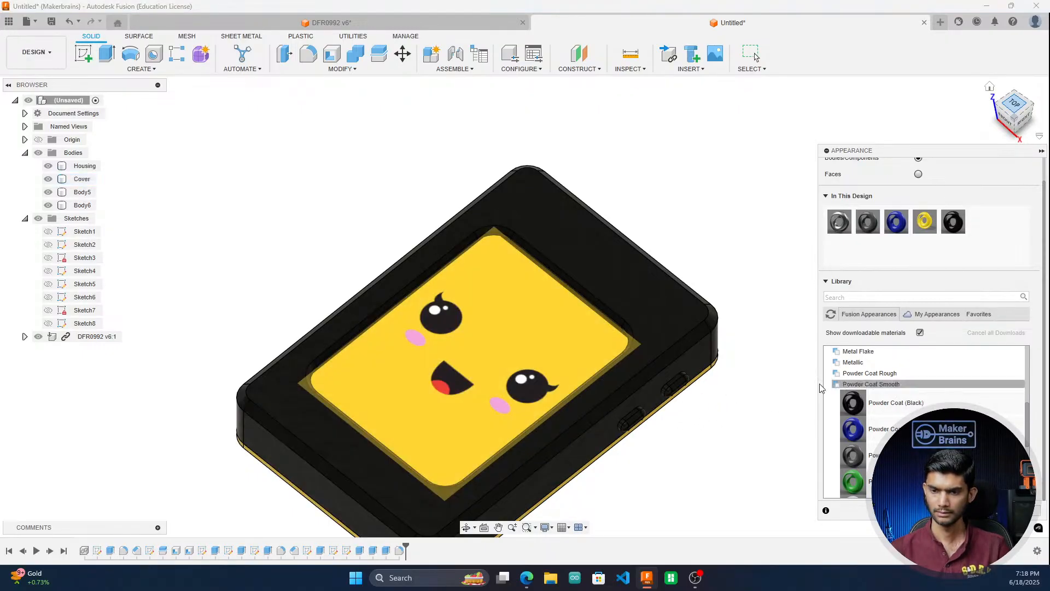
drag(853, 403, 705, 384)
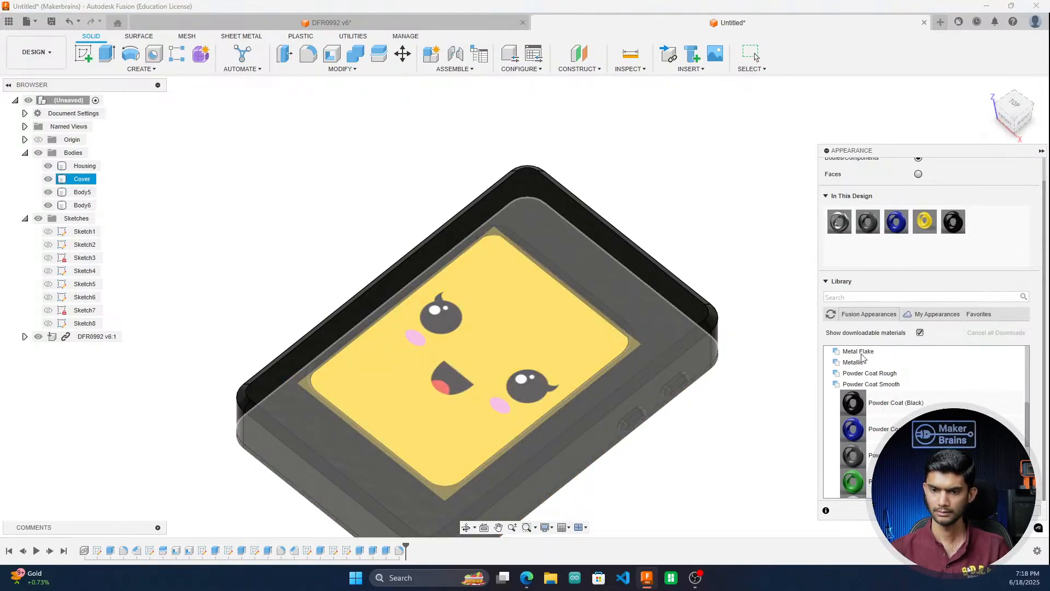
Step: Apply the Powder Coat (Red) appearance to both side button bodies and finish the appearance editing
scroll(862, 377, down, 3)
drag(854, 359, 634, 422)
key(F6)
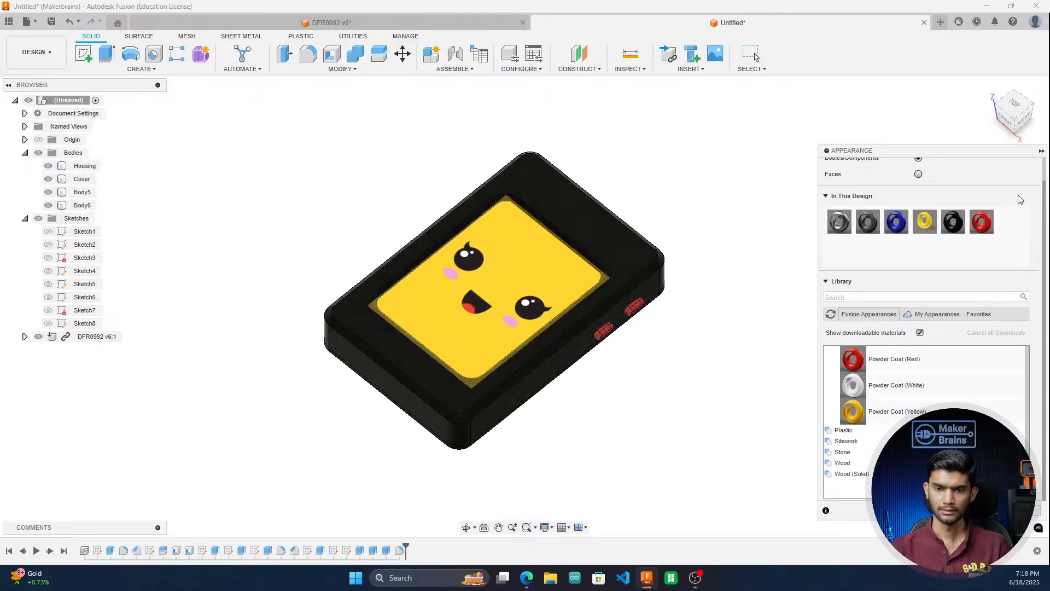
mouse_move(1015, 118)
mouse_down()
mouse_move(1033, 147)
mouse_move(1005, 97)
mouse_move(984, 95)
mouse_move(1020, 113)
mouse_move(1005, 94)
mouse_up()
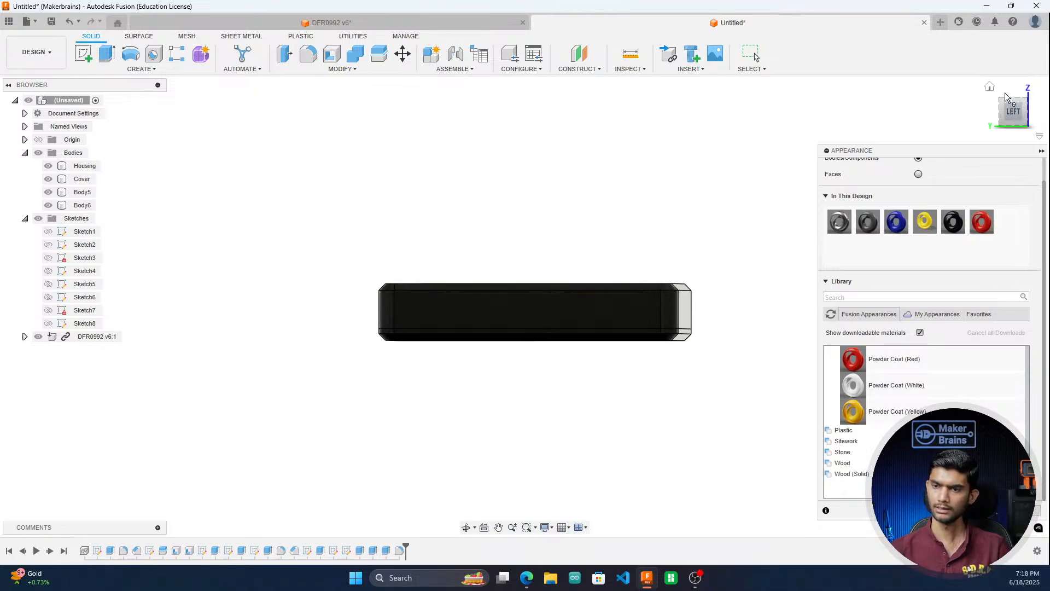
click(989, 86)
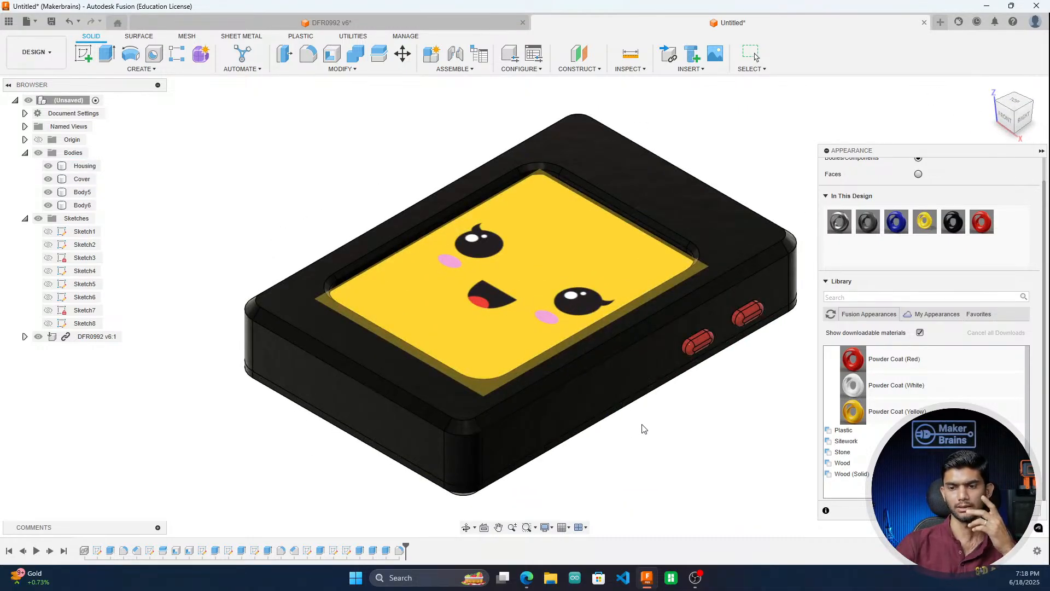
click(1031, 517)
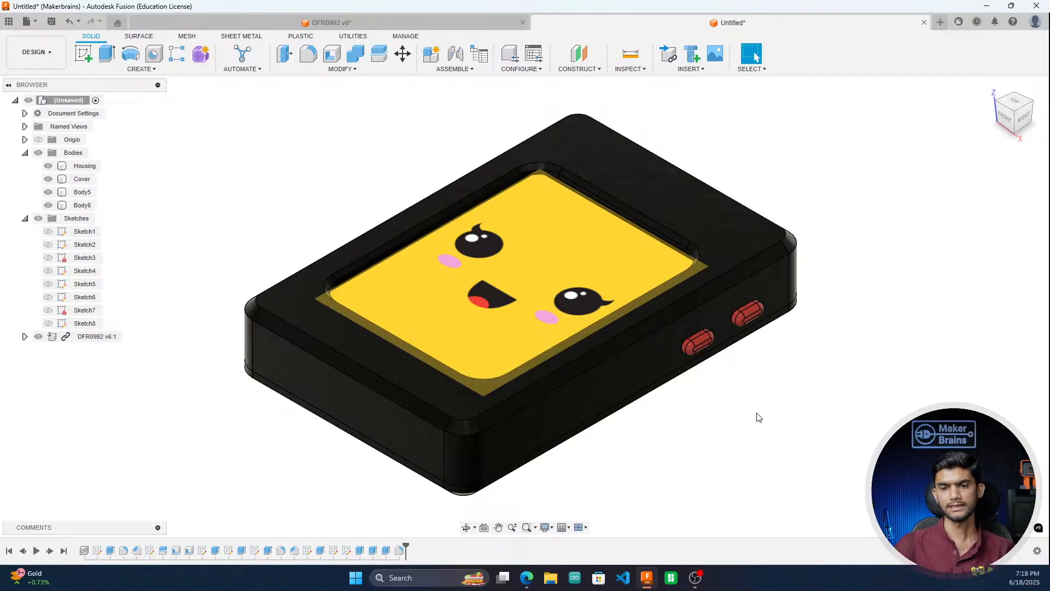
Step: Collapse the Bodies and Sketches folders in the browser tree and show the finished enclosure in the home view
click(24, 152)
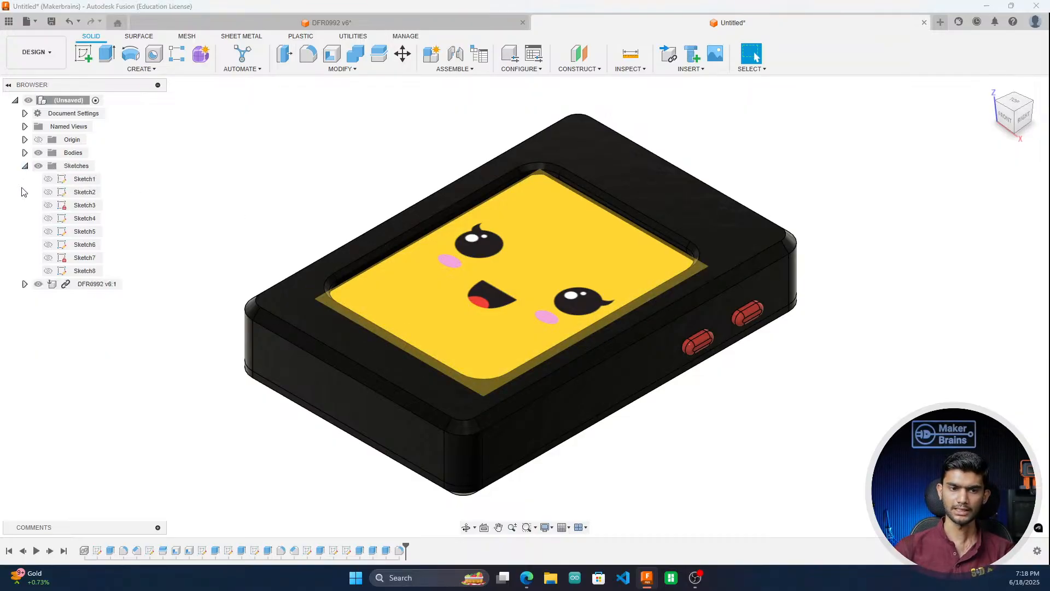
click(24, 165)
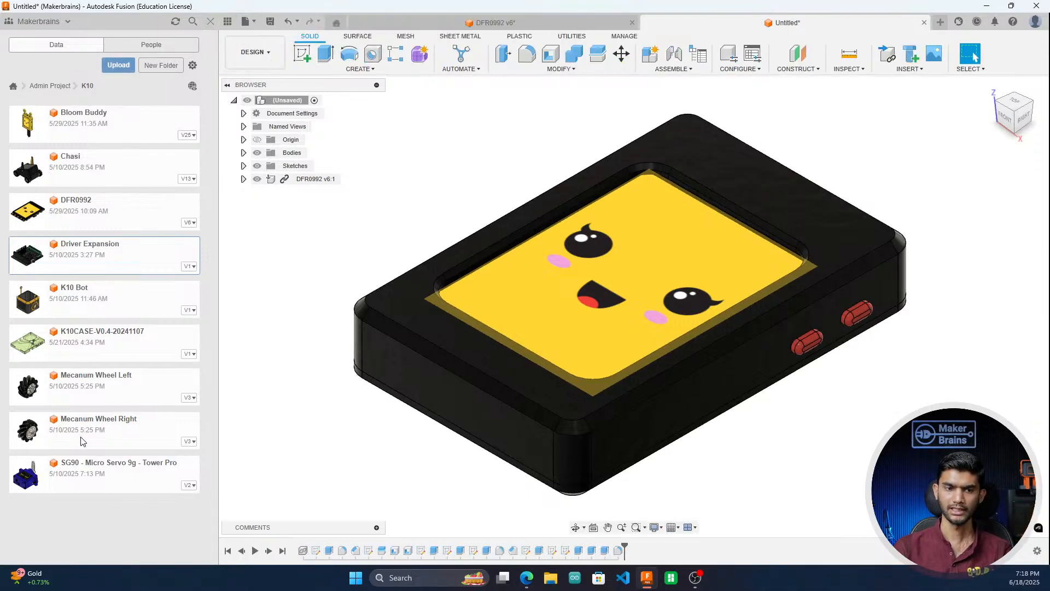
click(210, 21)
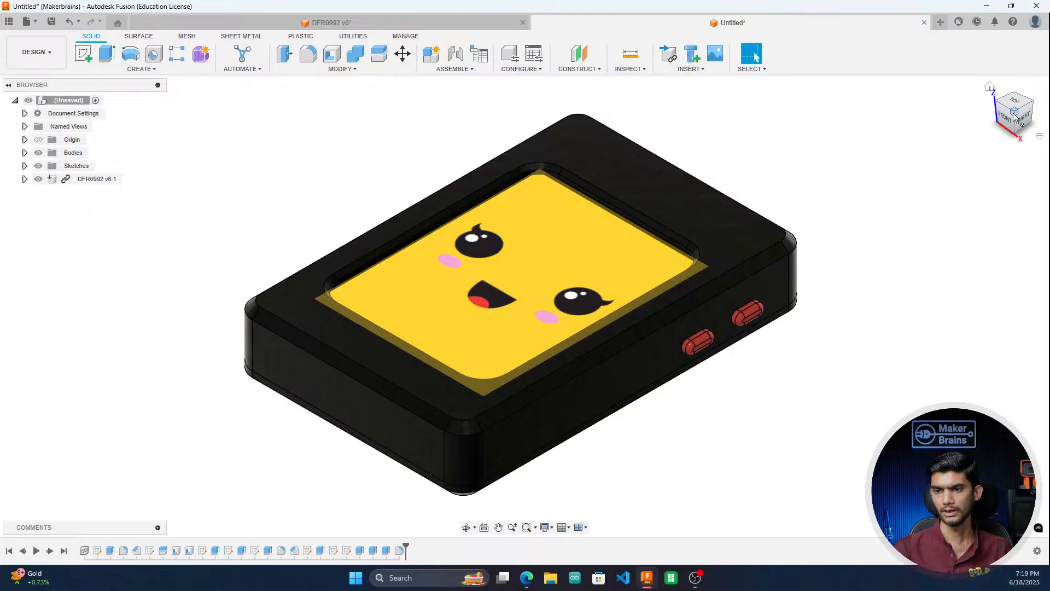
mouse_move(1018, 115)
mouse_down()
mouse_move(1009, 145)
mouse_move(943, 108)
mouse_move(976, 95)
mouse_move(1032, 135)
mouse_up()
click(991, 87)
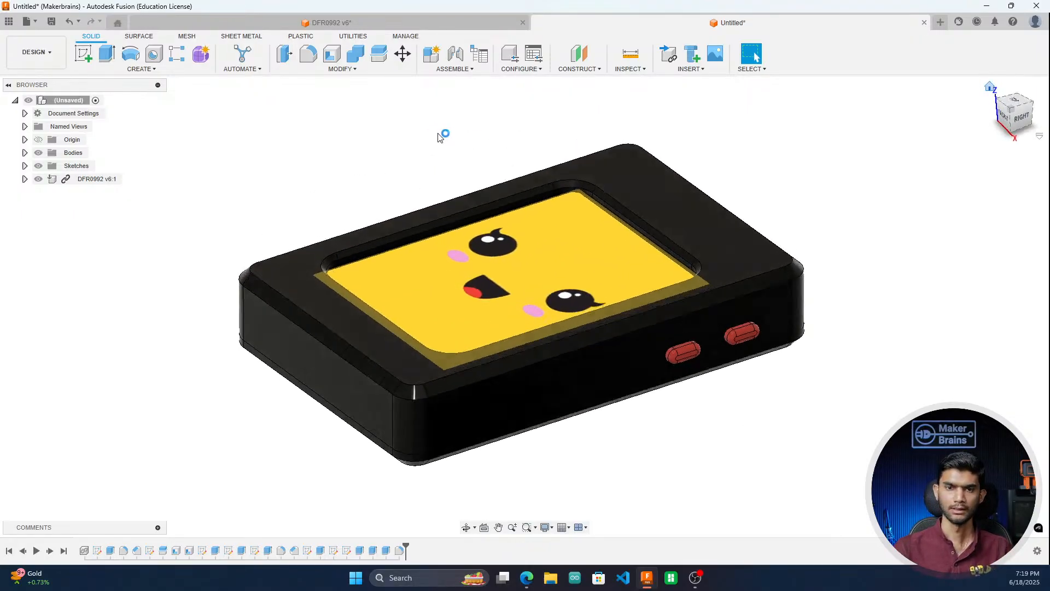
Step: Try to open the Chasi design from the K10 project folder
click(9, 23)
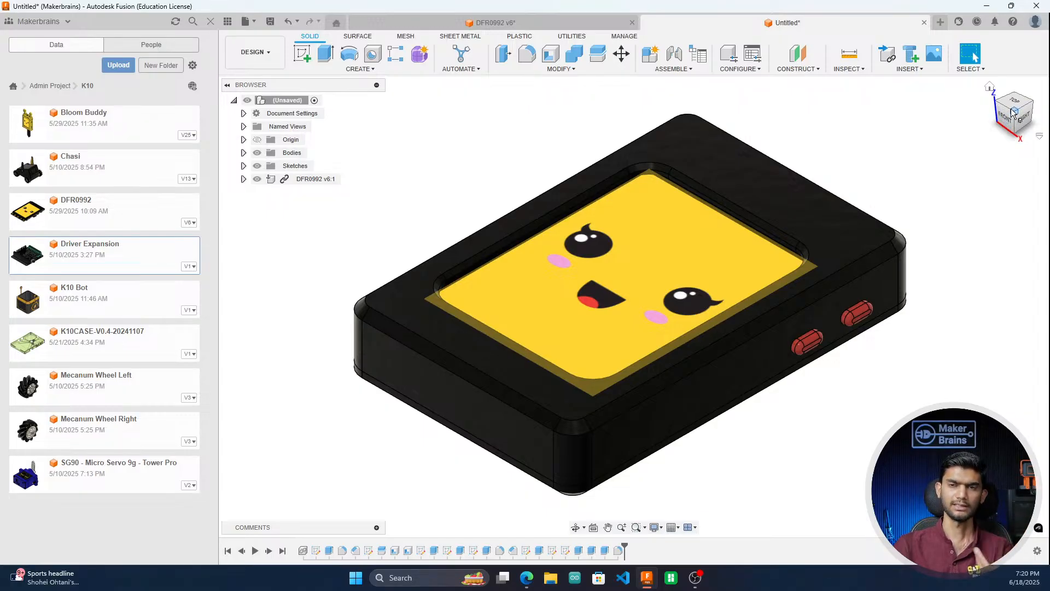
drag(1013, 112, 989, 114)
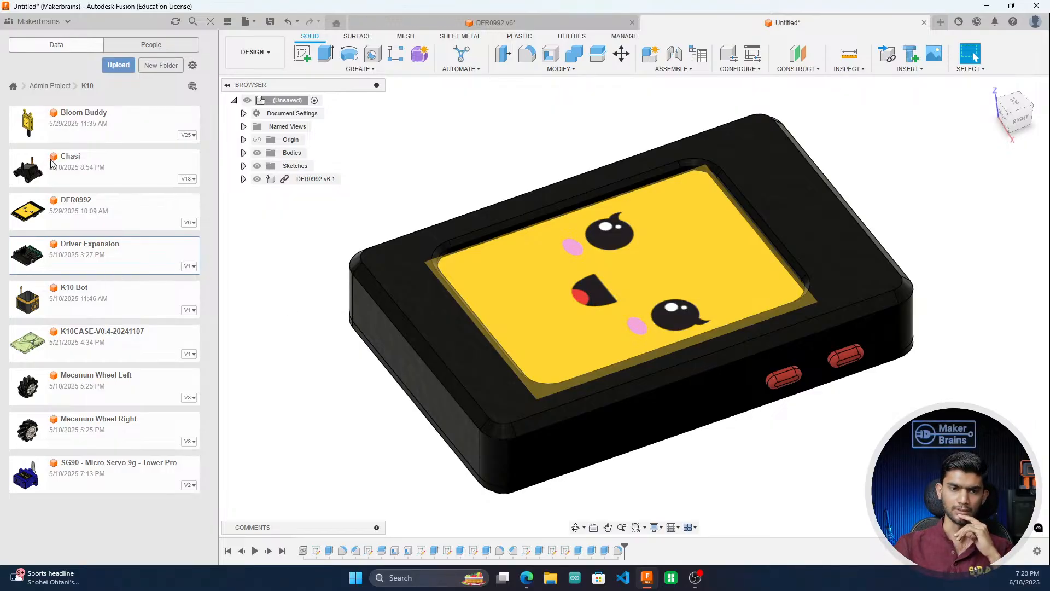
click(90, 164)
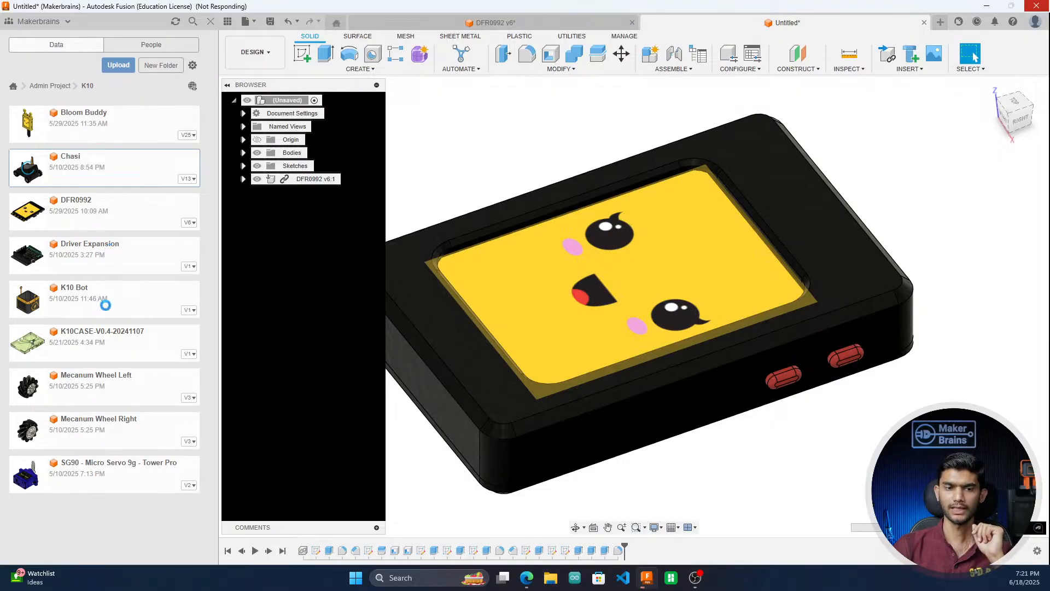
Step: Switch to the Edge browser, load the Instructables site in a new tab and open the ESP32 Edge AI Camera project
click(527, 578)
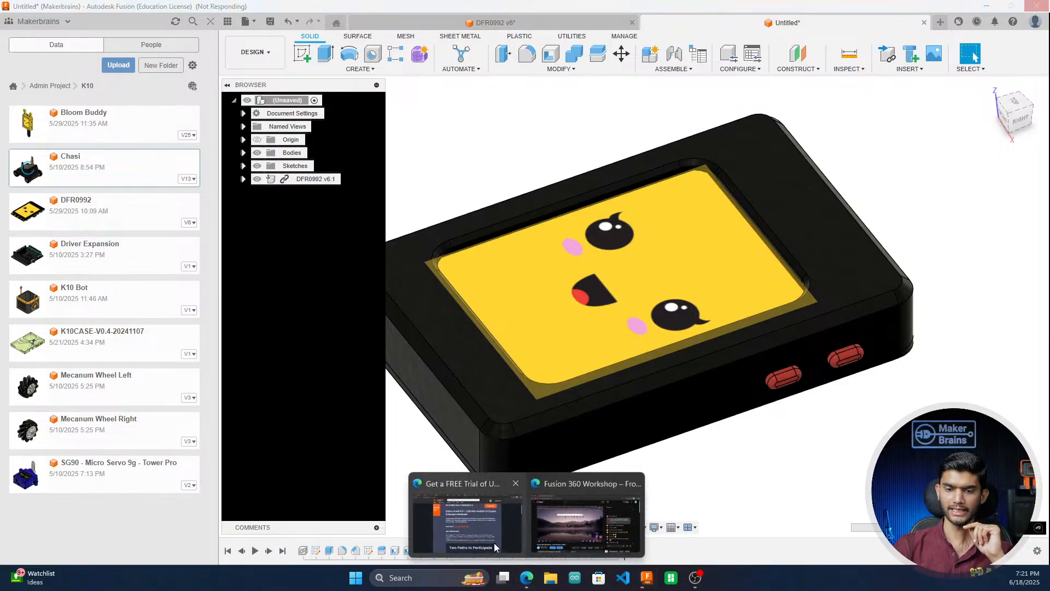
mouse_move(482, 534)
click(470, 515)
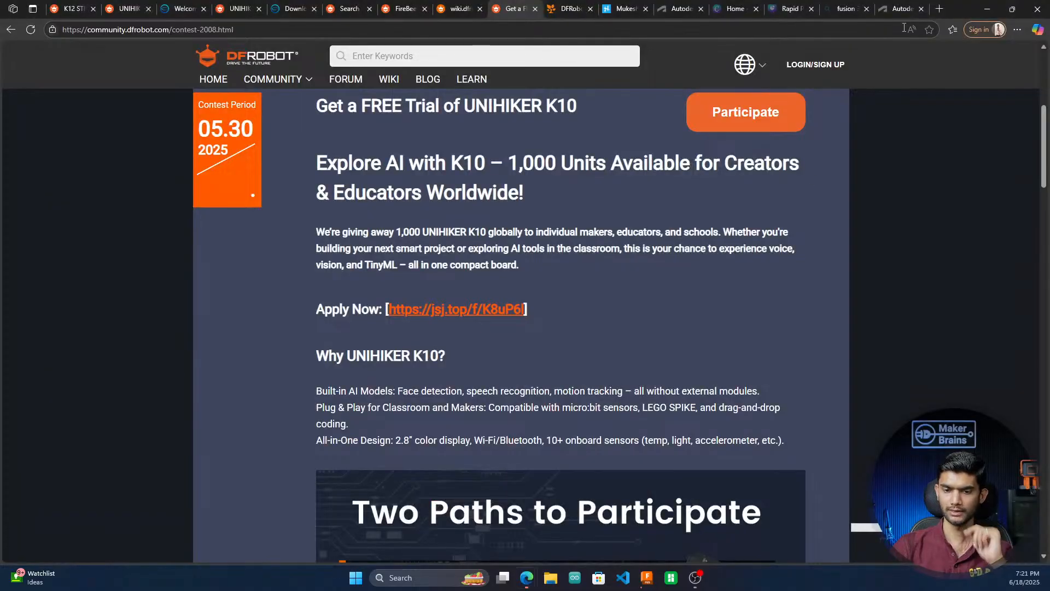
click(935, 6)
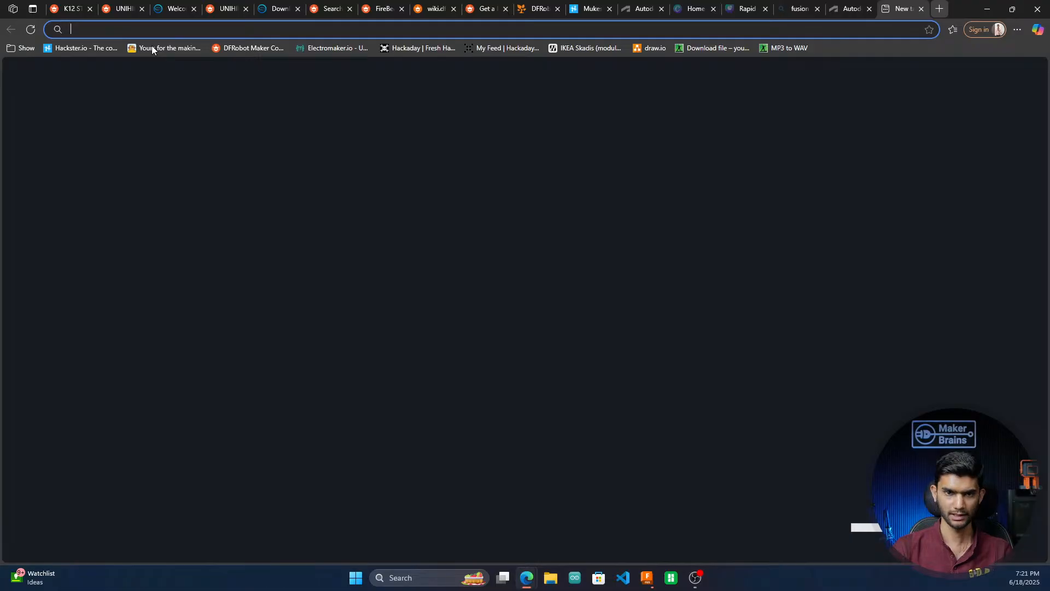
click(152, 48)
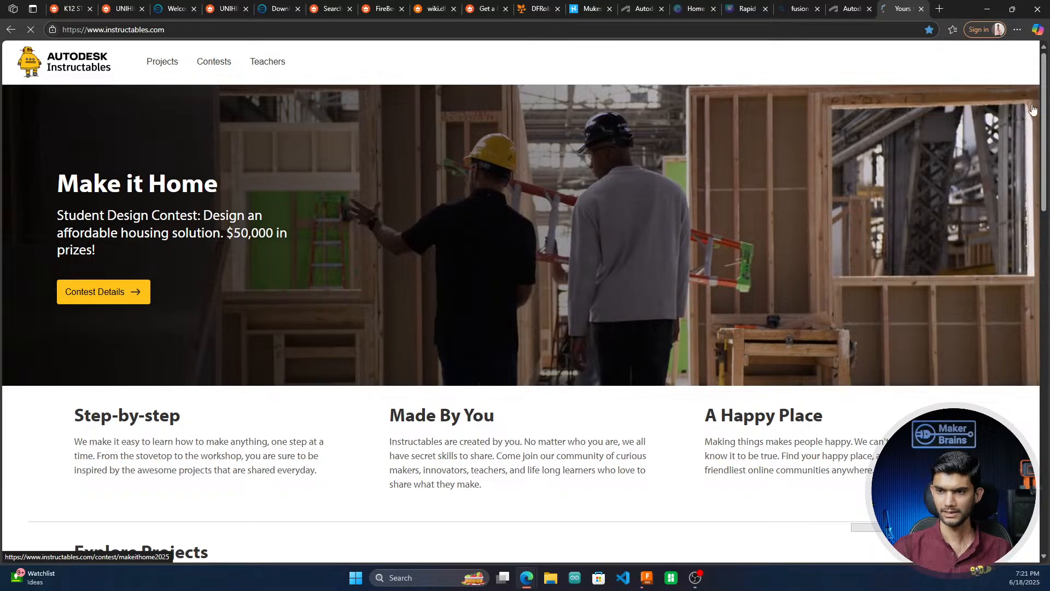
drag(1041, 114, 1016, 544)
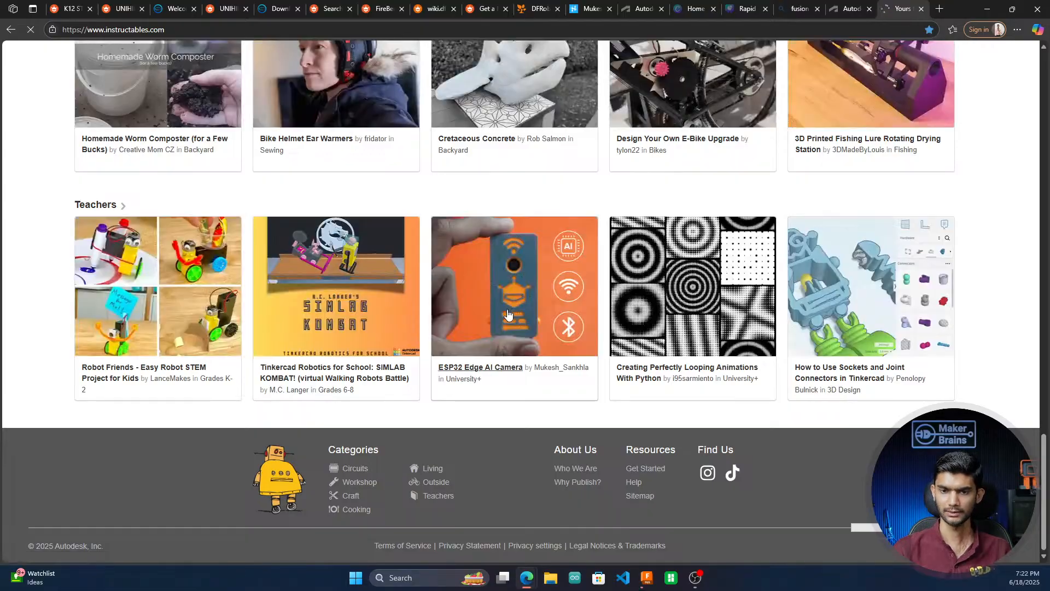
click(508, 313)
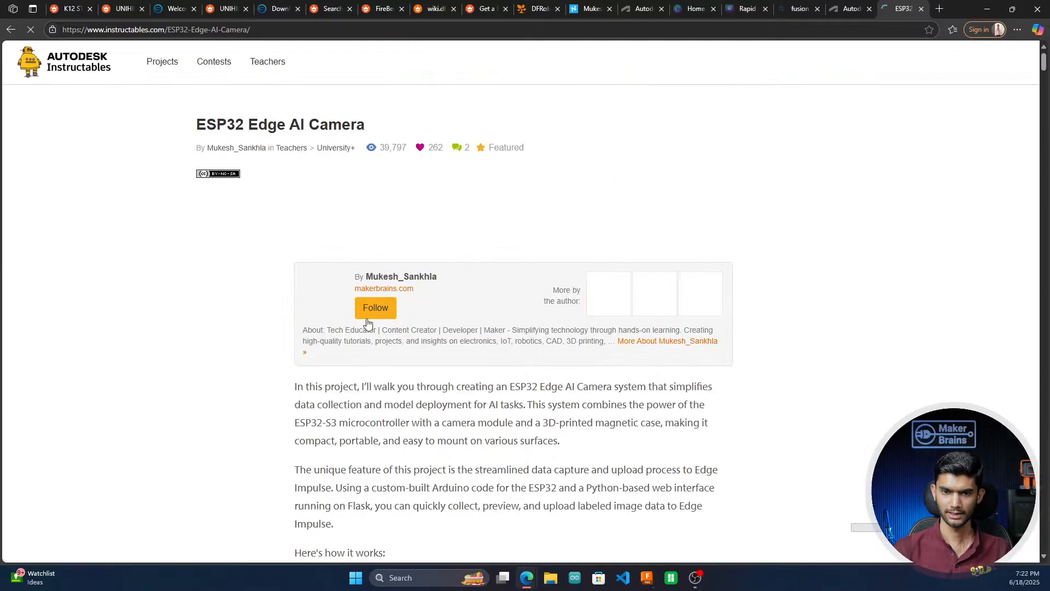
Step: Find the ESP32 Edge Capture Fusion file in the project write-up and open its online model viewer
scroll(368, 329, down, 6)
scroll(369, 342, up, 6)
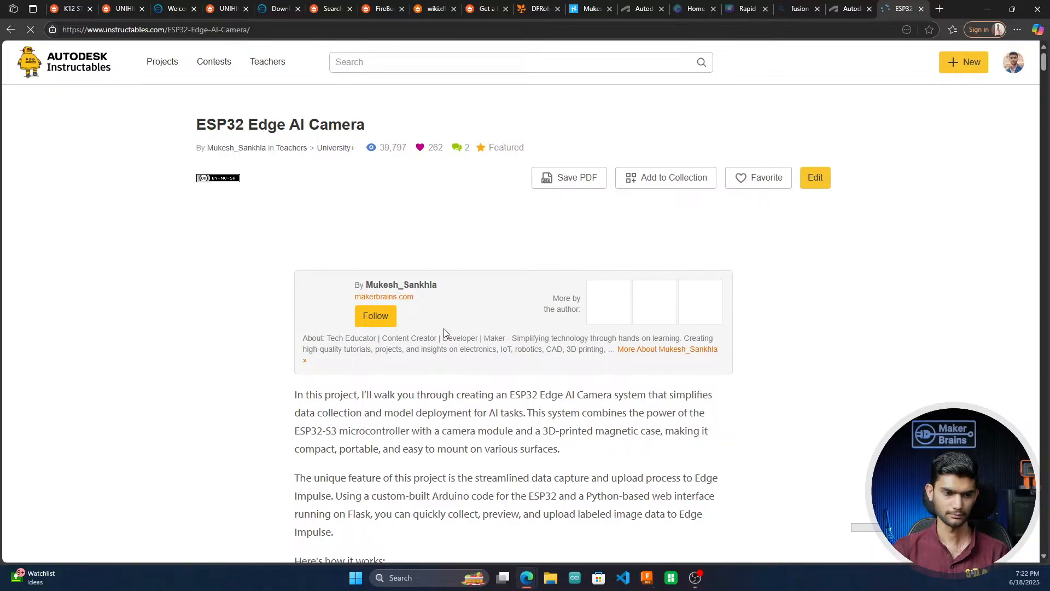
scroll(429, 349, down, 3)
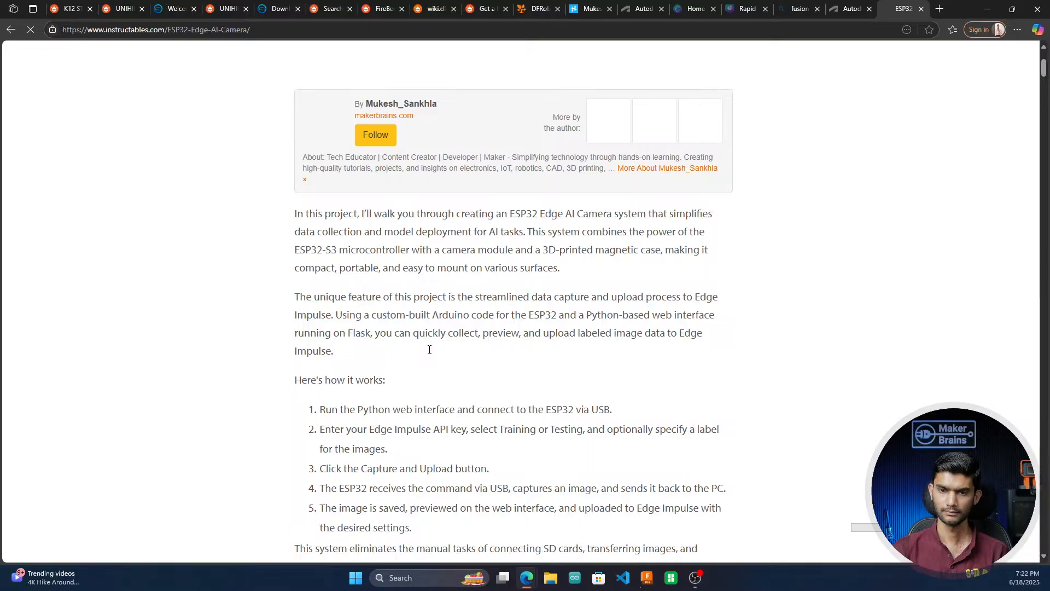
scroll(383, 329, down, 15)
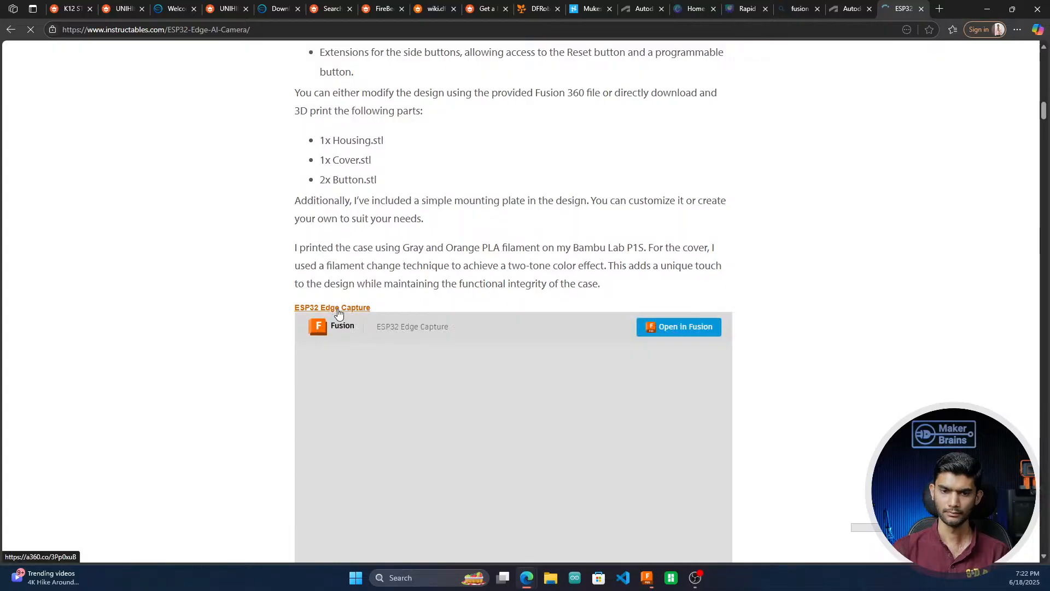
scroll(339, 309, down, 2)
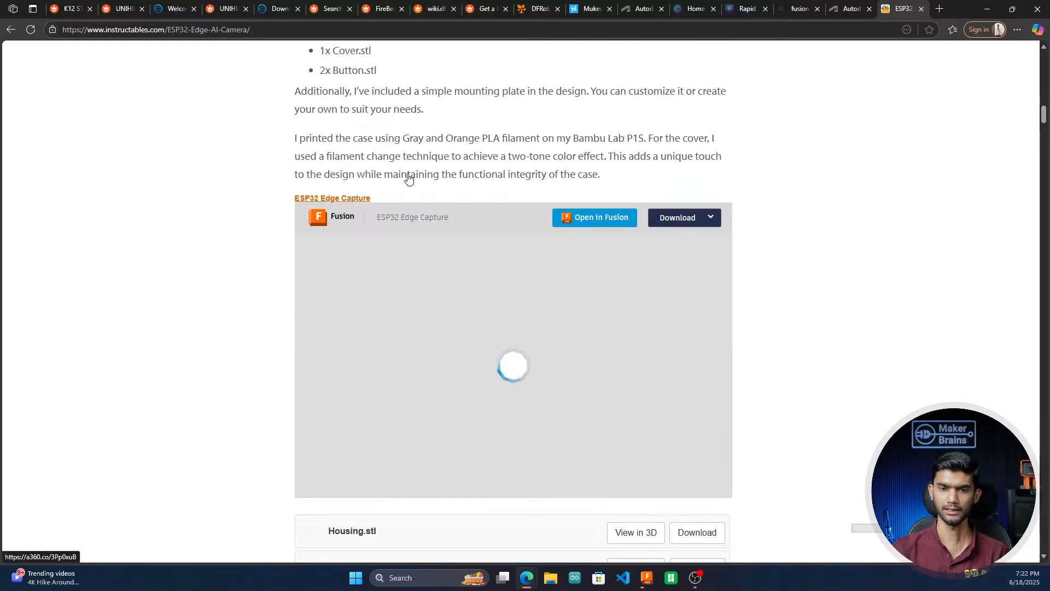
click(353, 199)
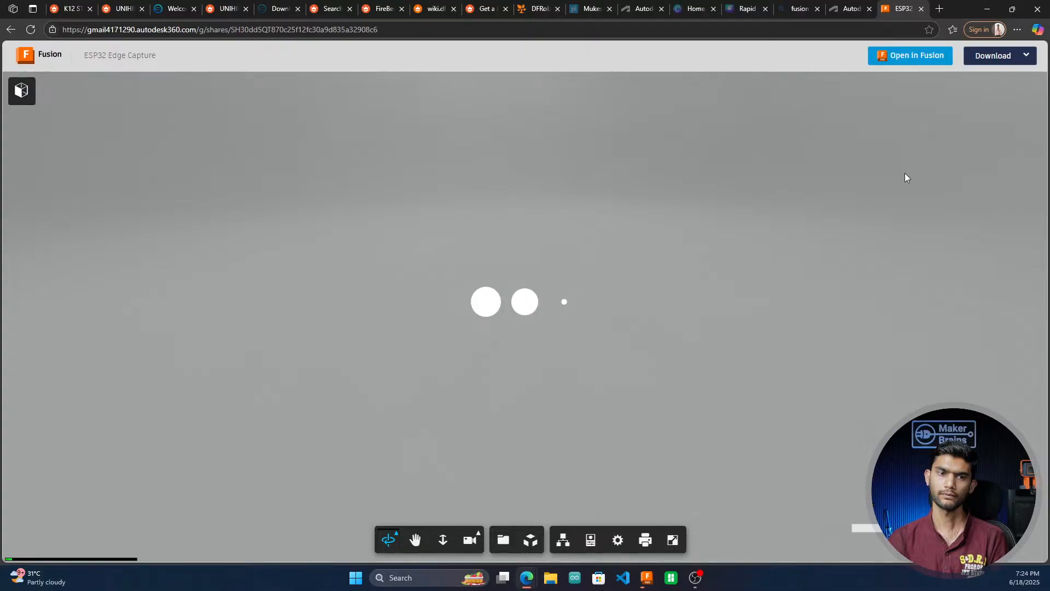
Step: Search the web for "tinker cad" in a new browser tab
click(939, 8)
text(t inker)
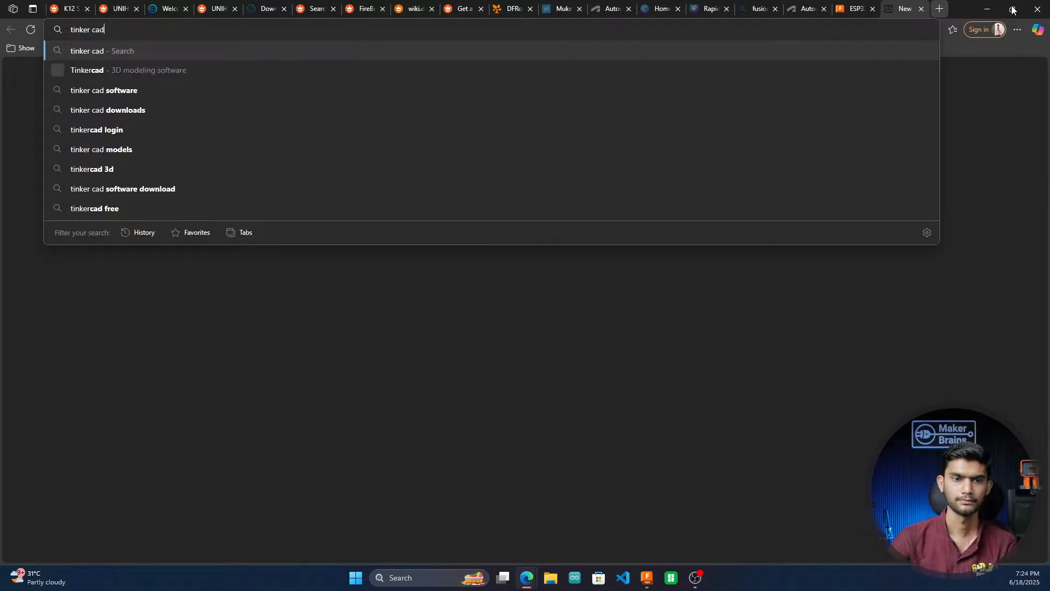
key(Return)
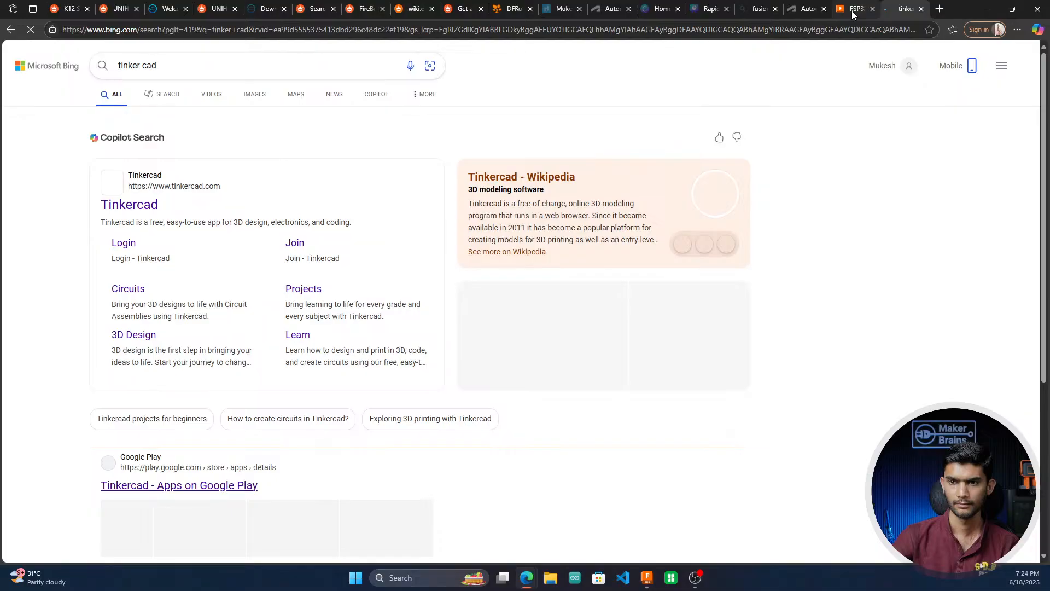
Step: Close the ESP32 Edge Capture model viewer and open the Tinkercad website from the search results
click(851, 11)
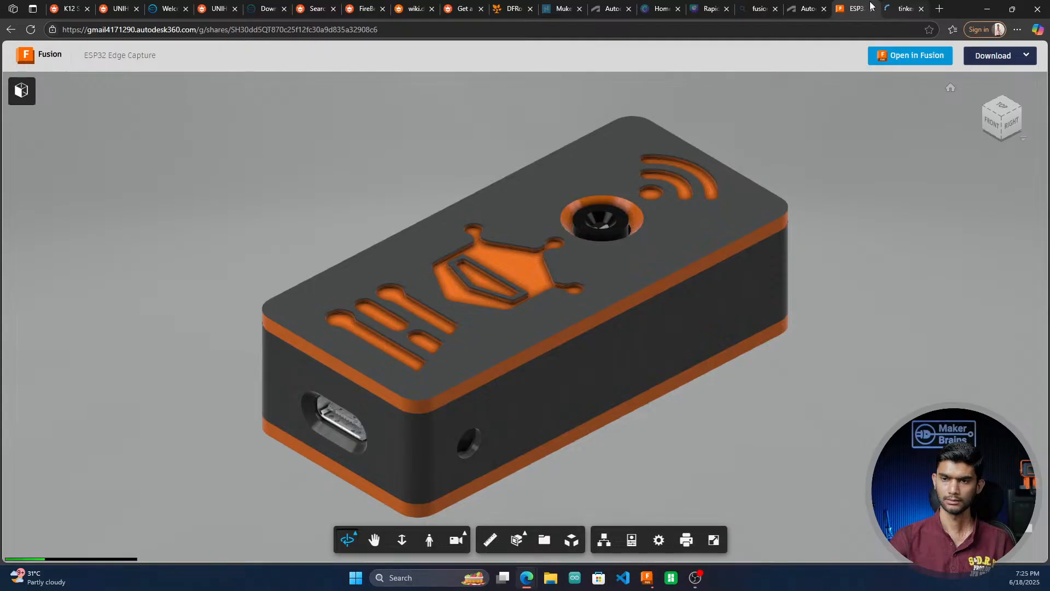
click(873, 8)
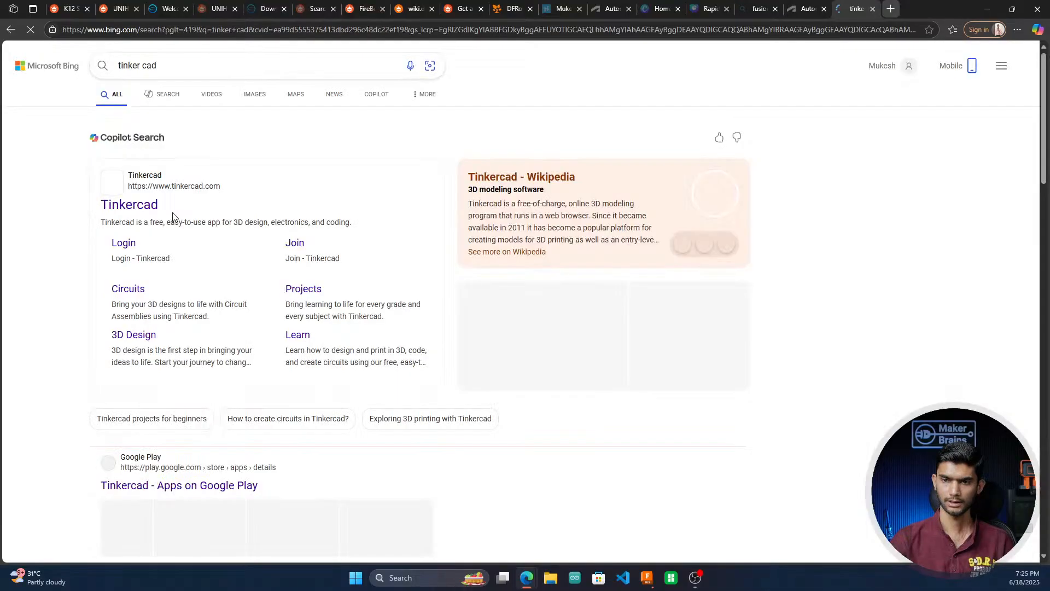
click(136, 211)
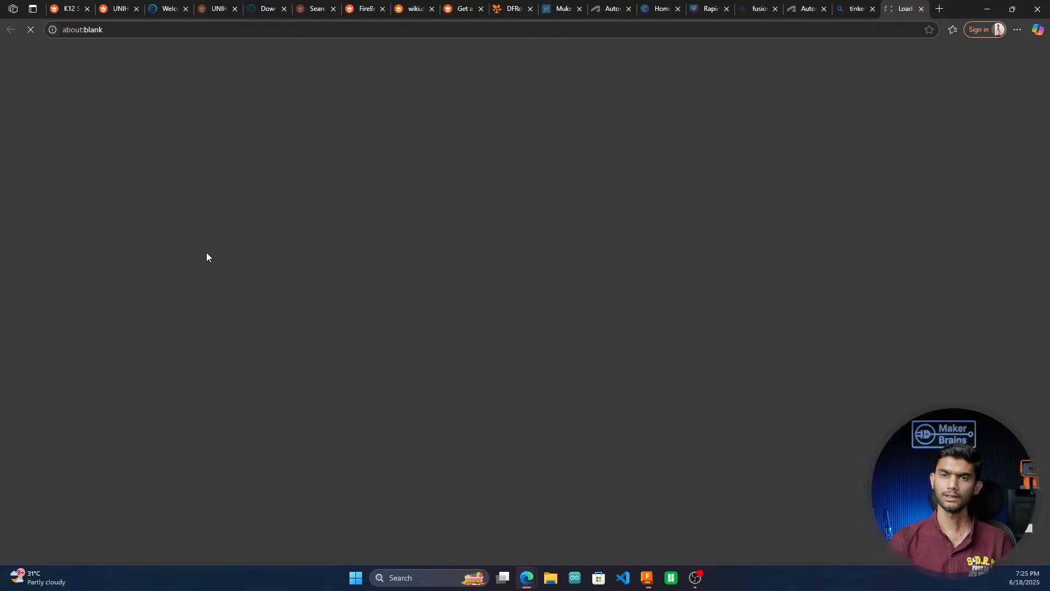